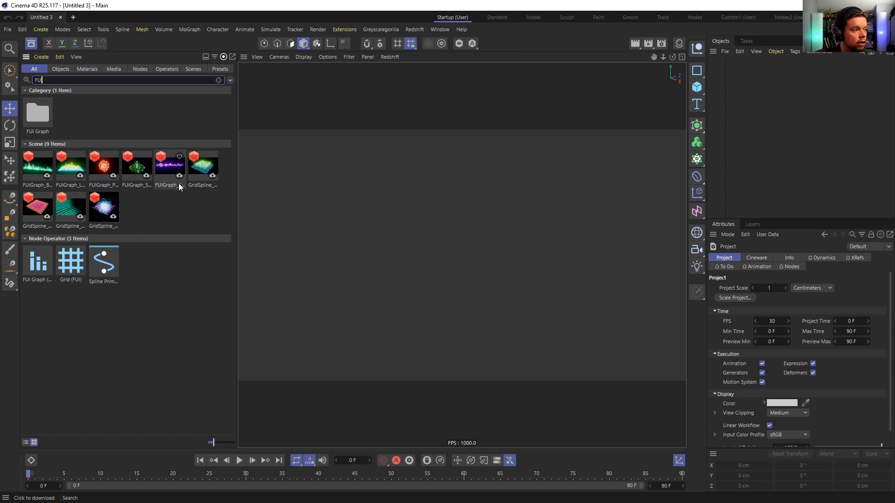
Search the asset library for FUI, add the Grid (FUI) operator to the scene, and hide the asset library
{"action": "type", "text": "I"}
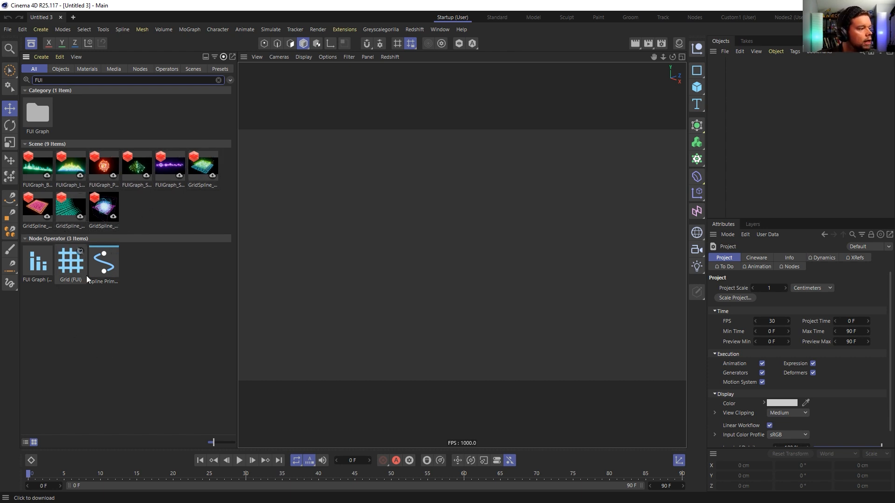
{"action": "left_click_drag", "start_coordinate": [75, 264], "coordinate": [750, 73]}
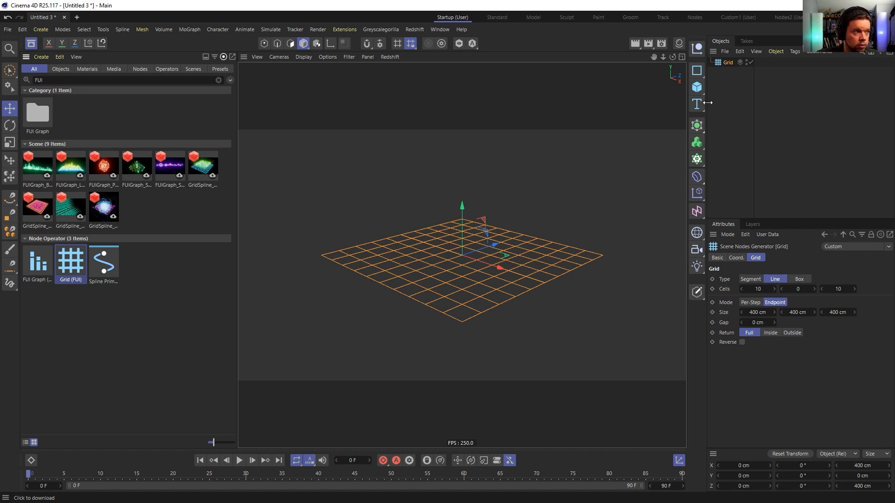
{"action": "left_click", "coordinate": [33, 44]}
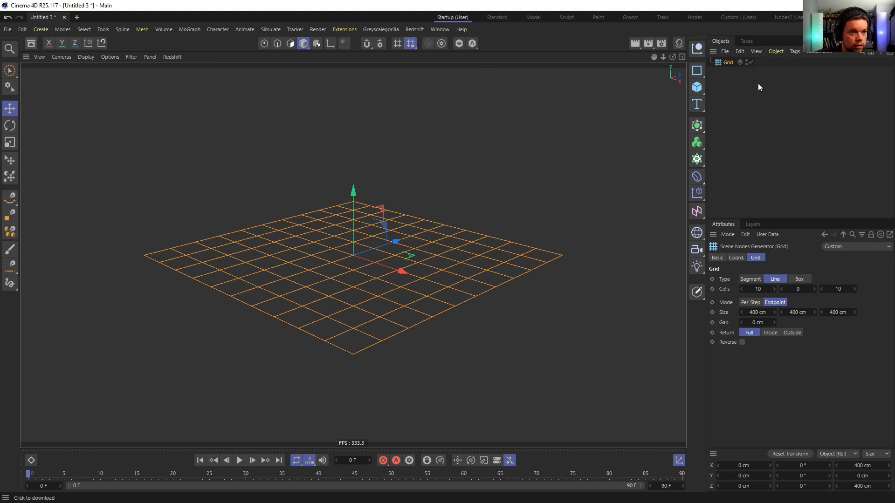
{"action": "left_click", "coordinate": [697, 70]}
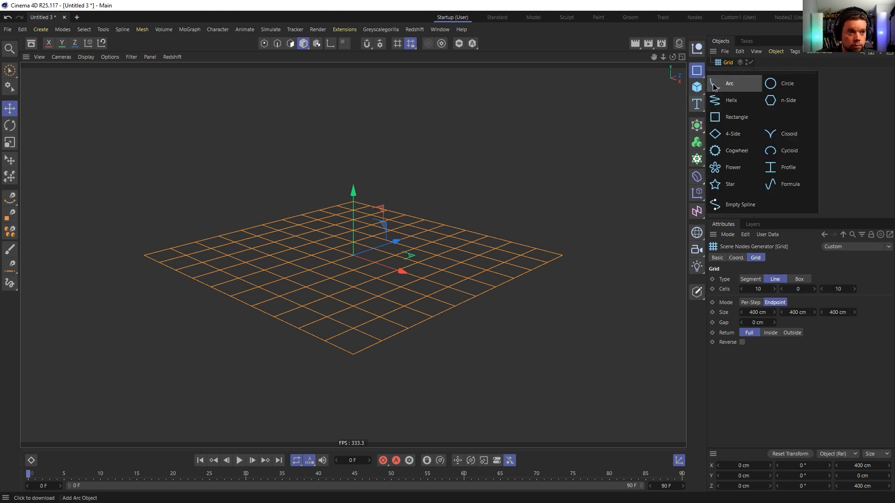
{"action": "left_click", "coordinate": [612, 32]}
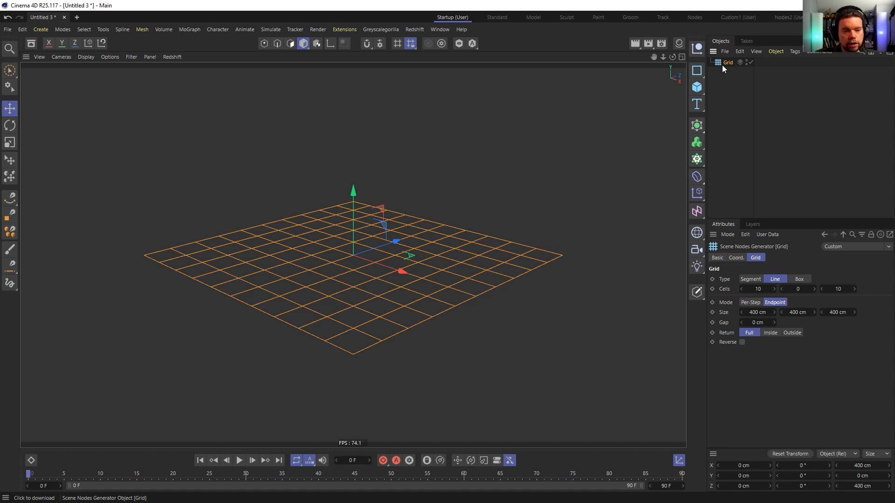
Set the grid's cell count to 22 in both X and Z
{"action": "left_click_drag", "start_coordinate": [393, 262], "coordinate": [399, 304], "text": "alt"}
{"action": "middle_click_drag", "start_coordinate": [399, 293], "coordinate": [407, 257], "text": "alt"}
{"action": "right_click_drag", "start_coordinate": [407, 256], "coordinate": [412, 254], "text": "alt"}
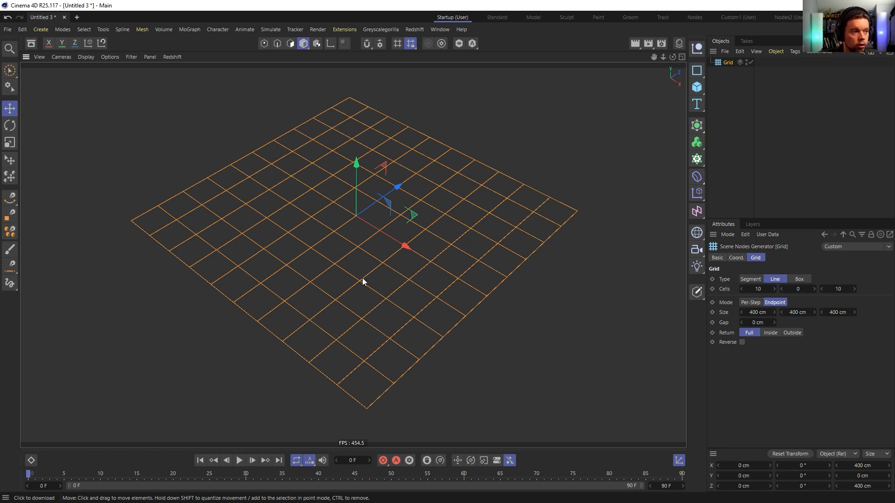
{"action": "scroll", "coordinate": [379, 252], "scroll_direction": "down", "scroll_amount": 4}
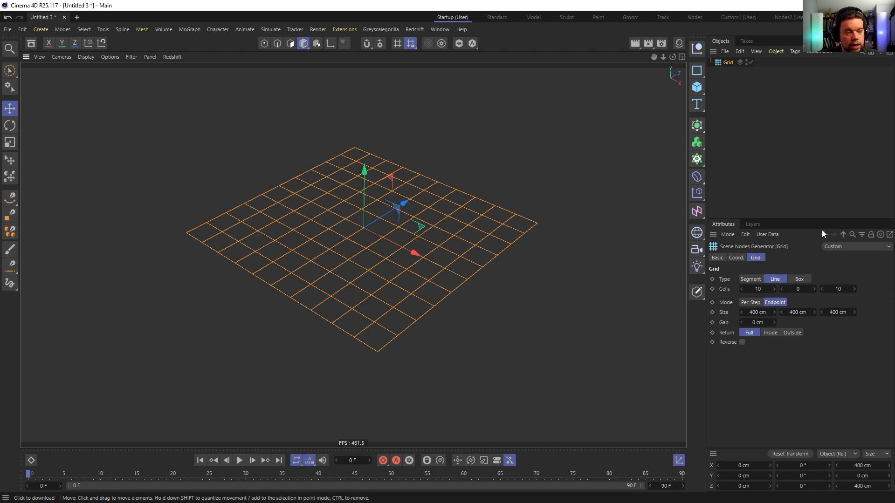
{"action": "left_click", "coordinate": [758, 290]}
{"action": "type", "text": "22"}
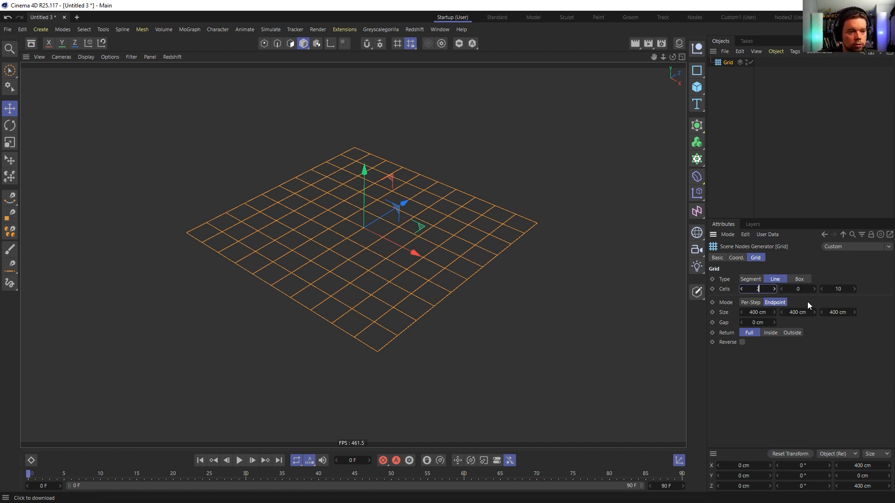
{"action": "left_click", "coordinate": [836, 289]}
{"action": "key", "text": "Return"}
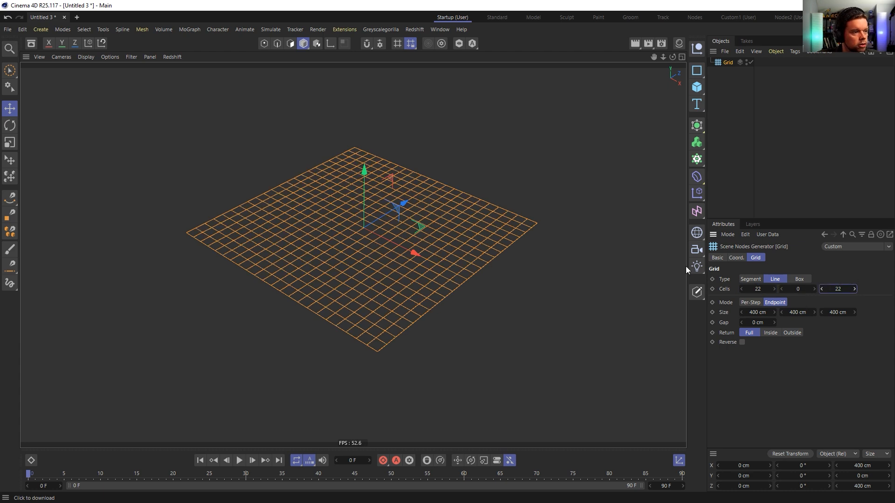
Sweep the grid with an n-Side profile and scale the profile down to about 8 cm wide
{"action": "left_click", "coordinate": [697, 125]}
{"action": "left_click", "coordinate": [800, 178]}
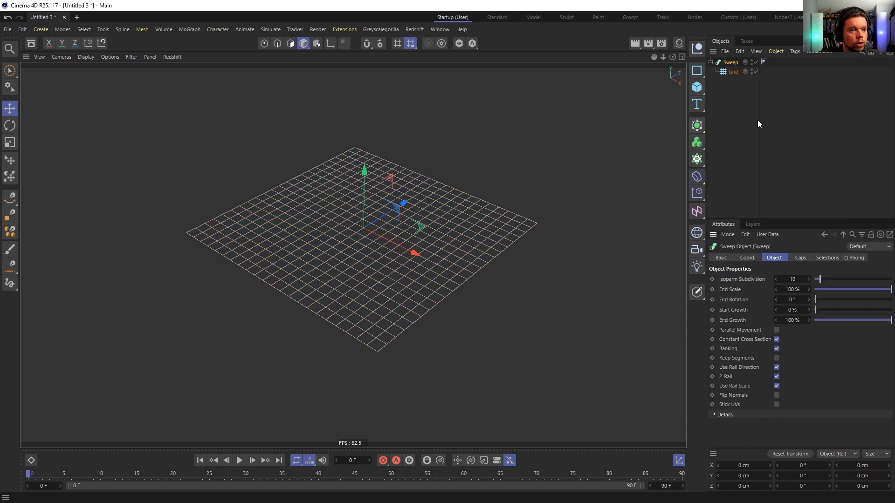
{"action": "left_click", "coordinate": [697, 70]}
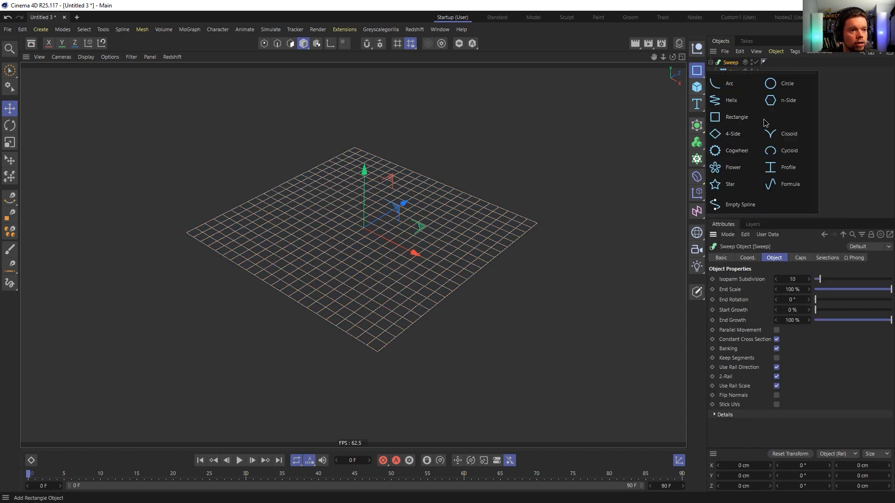
{"action": "left_click", "coordinate": [791, 99], "text": "shift"}
{"action": "key", "text": "t"}
{"action": "left_click_drag", "start_coordinate": [586, 139], "coordinate": [327, 337]}
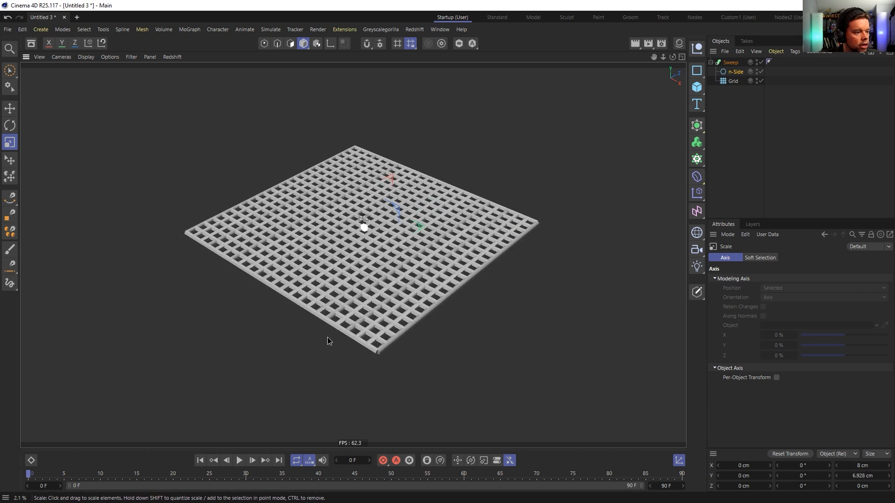
{"action": "left_click_drag", "start_coordinate": [433, 225], "coordinate": [381, 265], "text": "alt"}
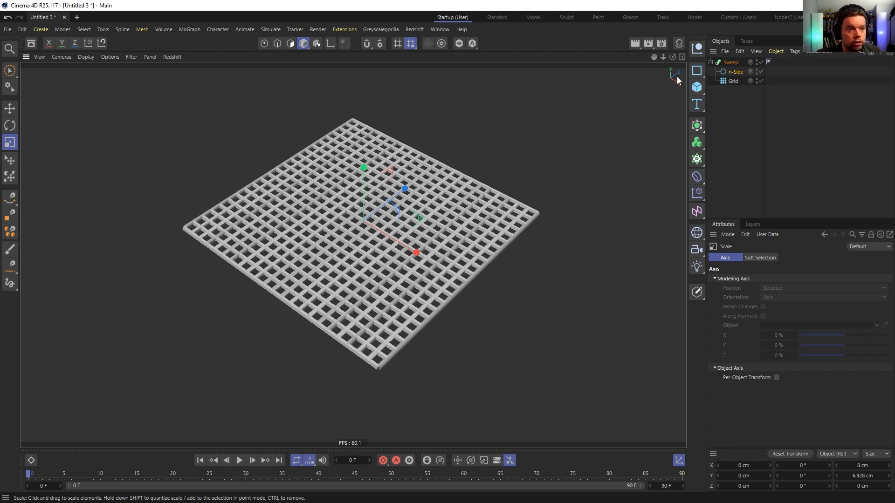
Move the grid out of the Sweep object and delete the Sweep with its n-Side profile
{"action": "left_click_drag", "start_coordinate": [731, 81], "coordinate": [730, 100]}
{"action": "left_click", "coordinate": [727, 62]}
{"action": "key", "text": "Delete"}
Add a Redshift Object tag to the grid and set its curve mode to Hair Strands
{"action": "right_click", "coordinate": [725, 62]}
{"action": "mouse_move", "coordinate": [763, 117]}
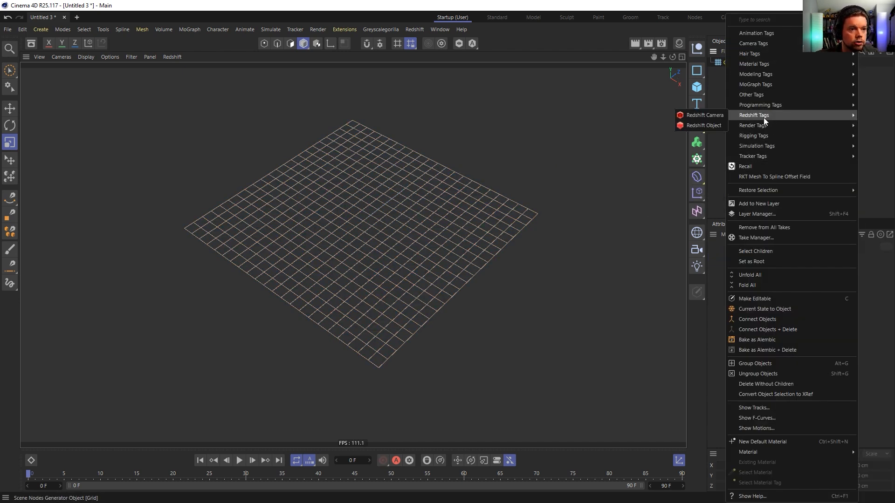
{"action": "left_click", "coordinate": [700, 126]}
{"action": "left_click", "coordinate": [781, 288]}
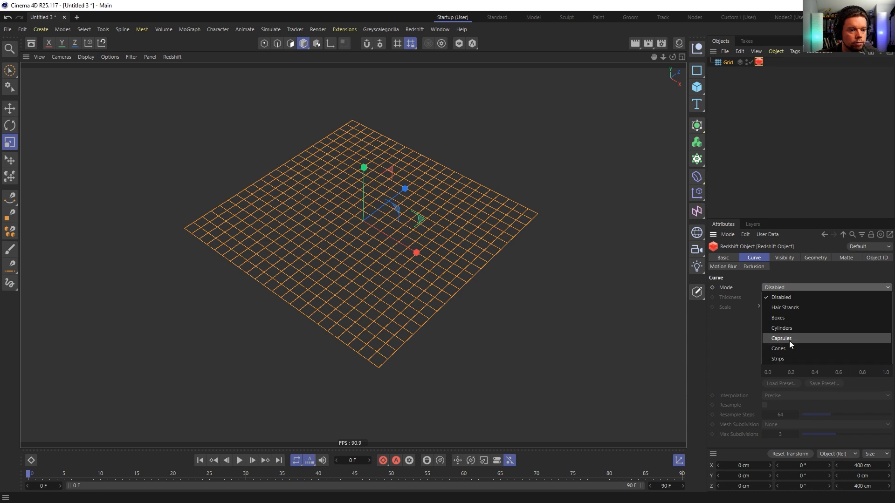
{"action": "left_click", "coordinate": [785, 309]}
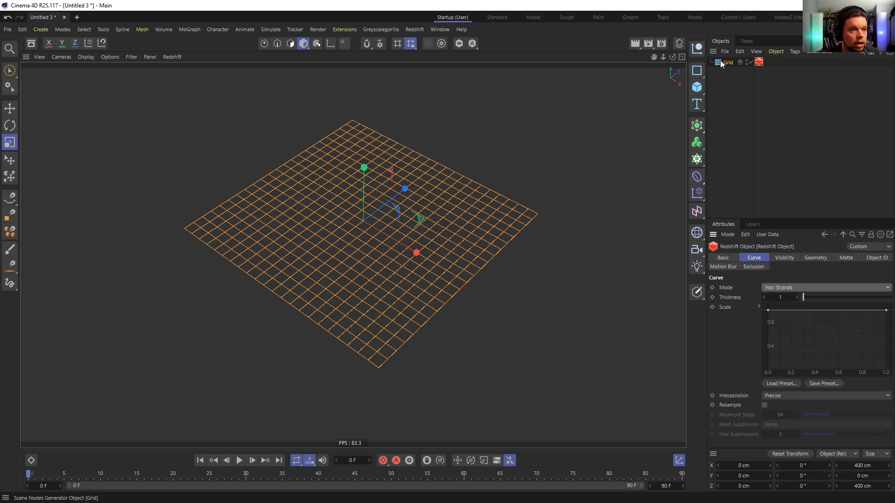
Preview the grid's curves in the Redshift RenderView, stop the render and close the view
{"action": "left_click", "coordinate": [415, 28]}
{"action": "left_click", "coordinate": [443, 105]}
{"action": "left_click", "coordinate": [284, 42]}
{"action": "left_click_drag", "start_coordinate": [361, 9], "coordinate": [194, 76]}
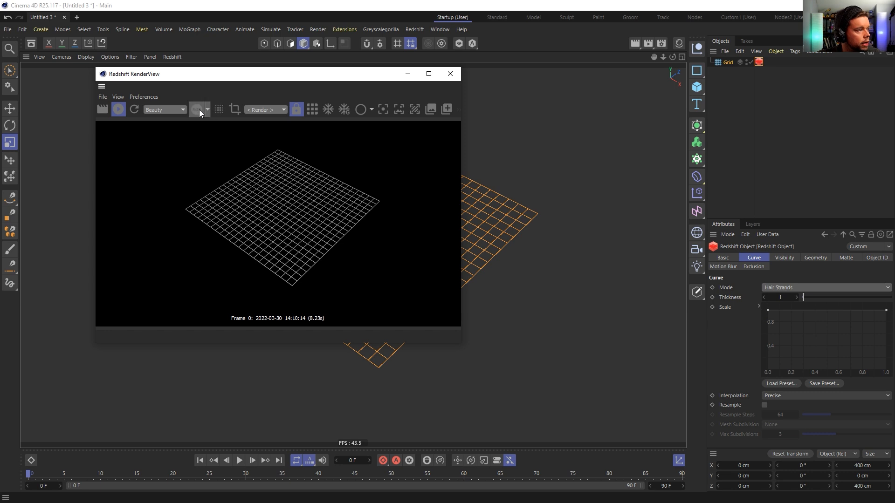
{"action": "left_click", "coordinate": [119, 109]}
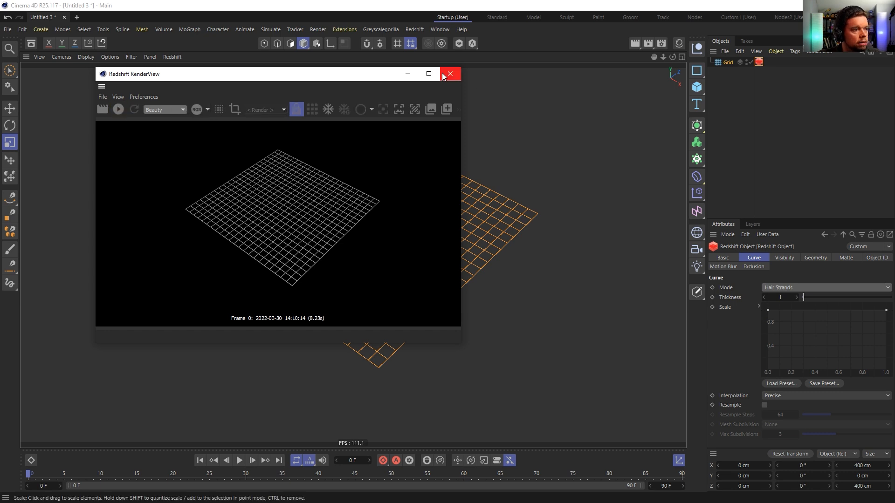
{"action": "left_click", "coordinate": [450, 74]}
Delete the Redshift Object tag from the grid and reselect the grid
{"action": "left_click", "coordinate": [759, 62]}
{"action": "key", "text": "Delete"}
{"action": "left_click", "coordinate": [747, 63]}
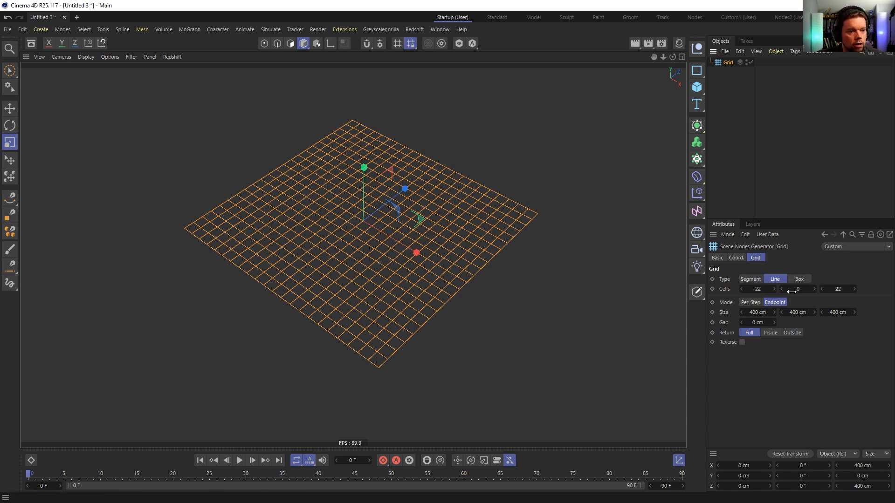
Switch the grid type to Segment and set the gap to 7 cm
{"action": "left_click", "coordinate": [751, 279]}
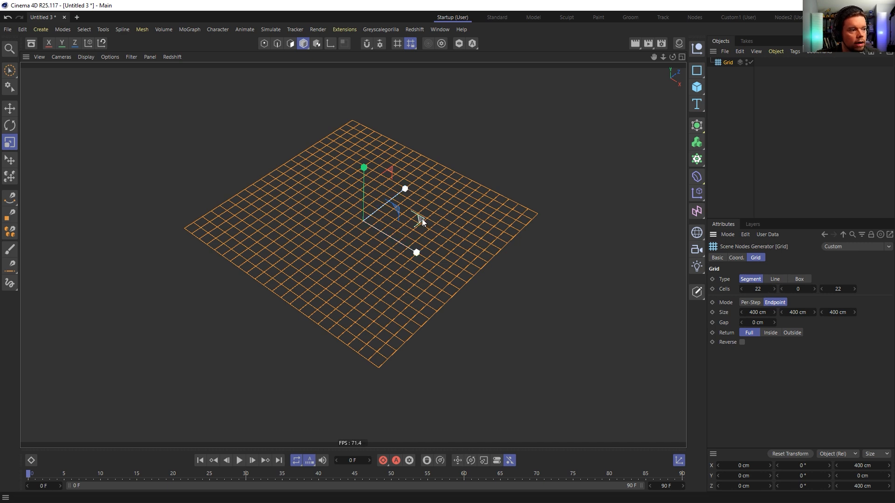
{"action": "scroll", "coordinate": [508, 237], "scroll_direction": "up", "scroll_amount": 5}
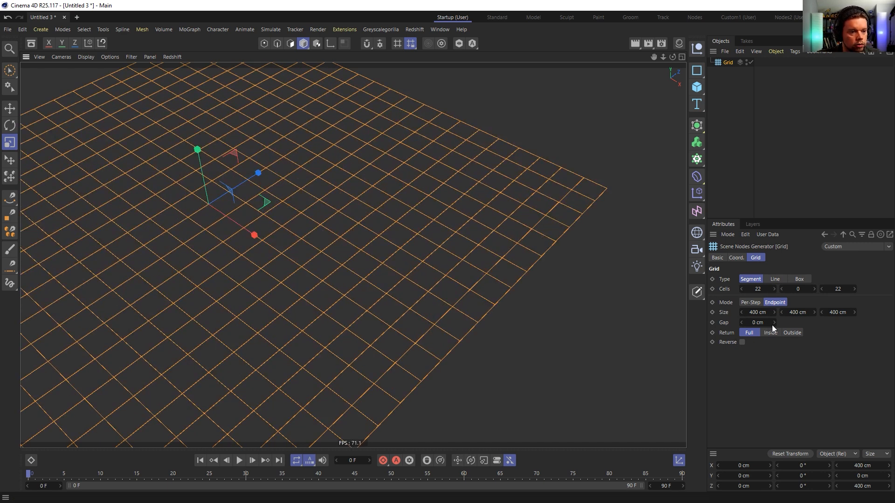
{"action": "left_click_drag", "start_coordinate": [774, 323], "coordinate": [774, 319]}
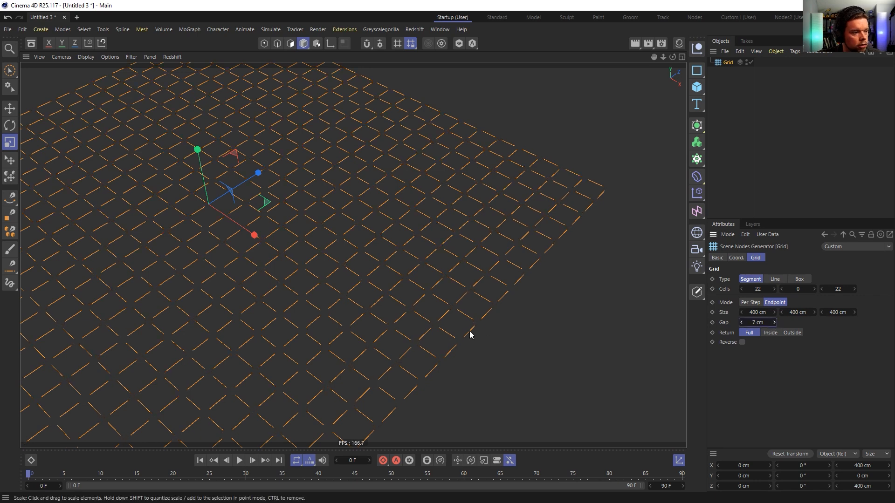
{"action": "scroll", "coordinate": [307, 303], "scroll_direction": "down", "scroll_amount": 4}
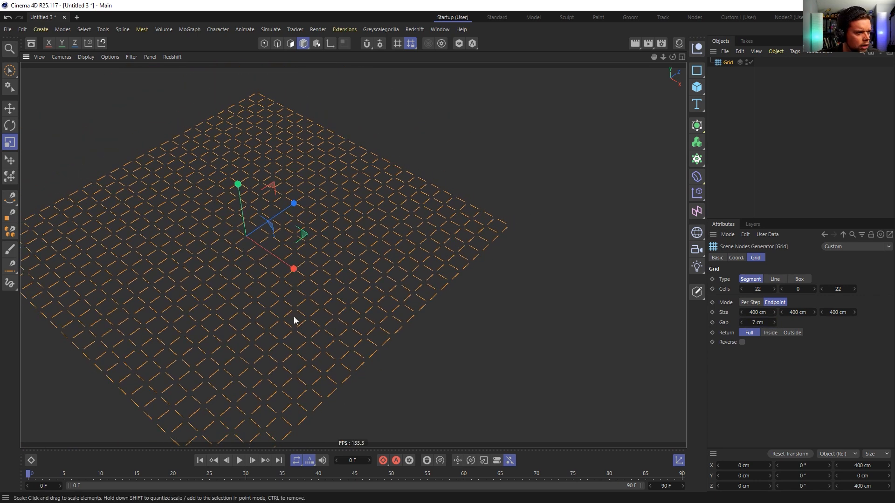
{"action": "middle_click_drag", "start_coordinate": [294, 320], "coordinate": [419, 297], "text": "alt"}
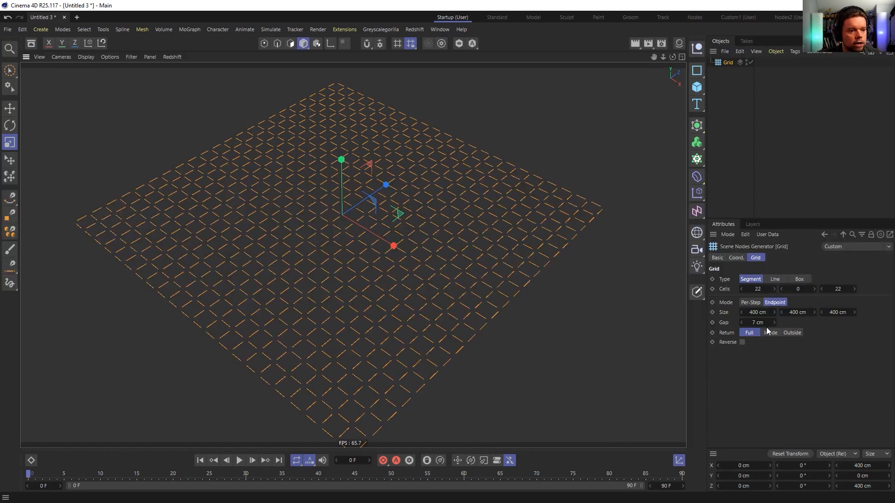
Change the grid type to Box and set the gap to 3 cm
{"action": "left_click_drag", "start_coordinate": [774, 323], "coordinate": [776, 330]}
{"action": "left_click", "coordinate": [800, 279]}
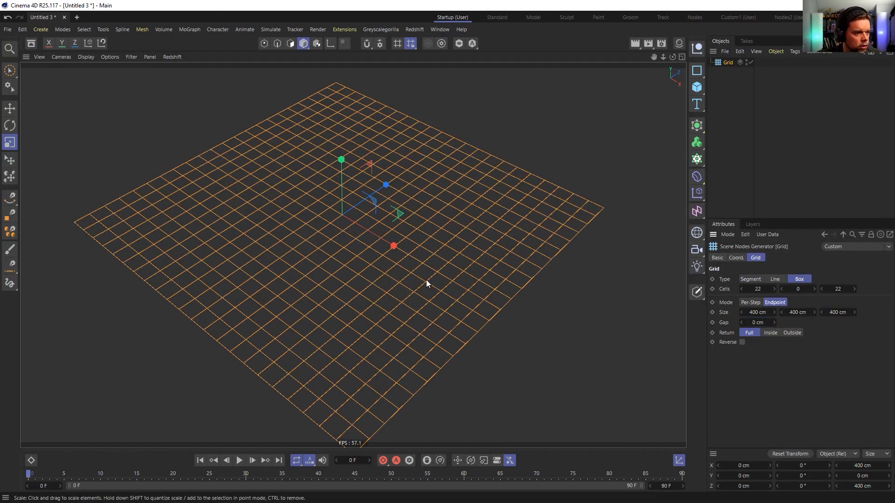
{"action": "left_click", "coordinate": [775, 323]}
{"action": "left_click", "coordinate": [775, 322]}
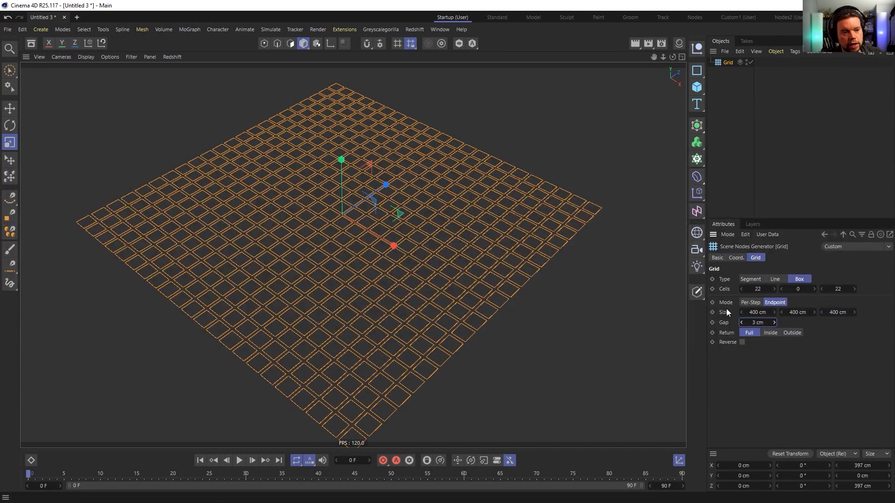
Try the Outside and Inside return options on the Box grid, and the Outside option with the Line type
{"action": "left_click", "coordinate": [793, 333]}
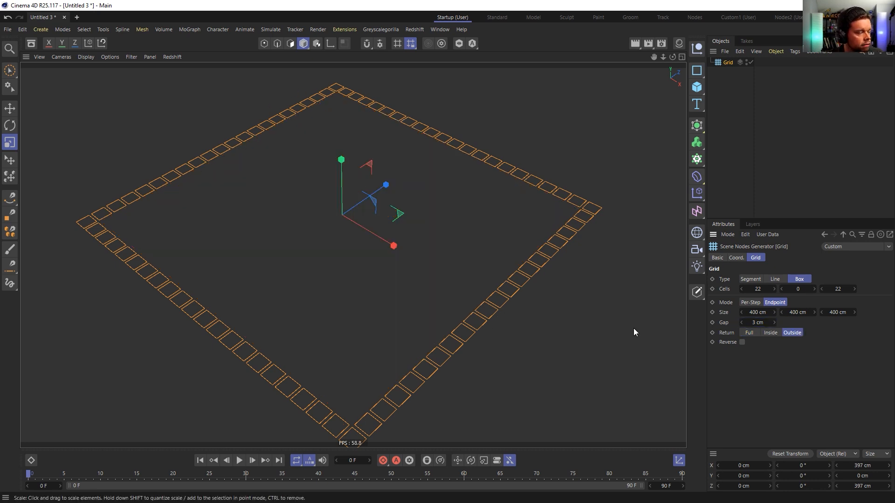
{"action": "left_click", "coordinate": [772, 332]}
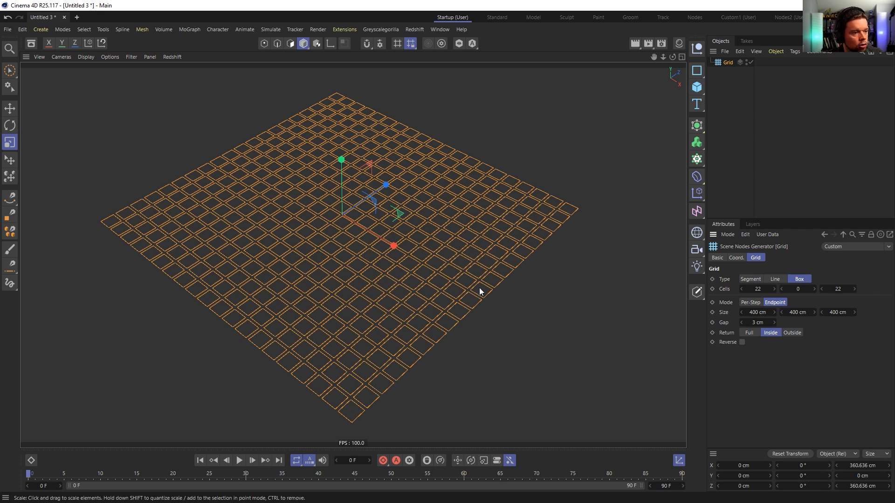
{"action": "left_click", "coordinate": [775, 279]}
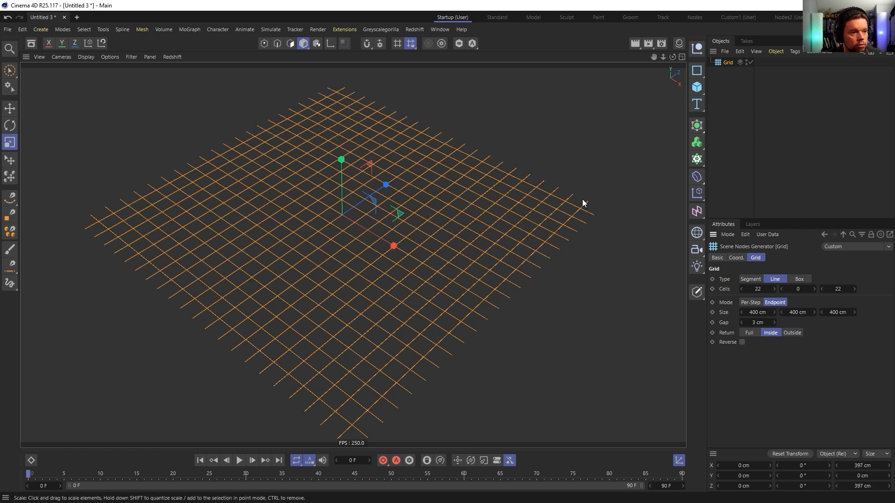
{"action": "left_click", "coordinate": [792, 332]}
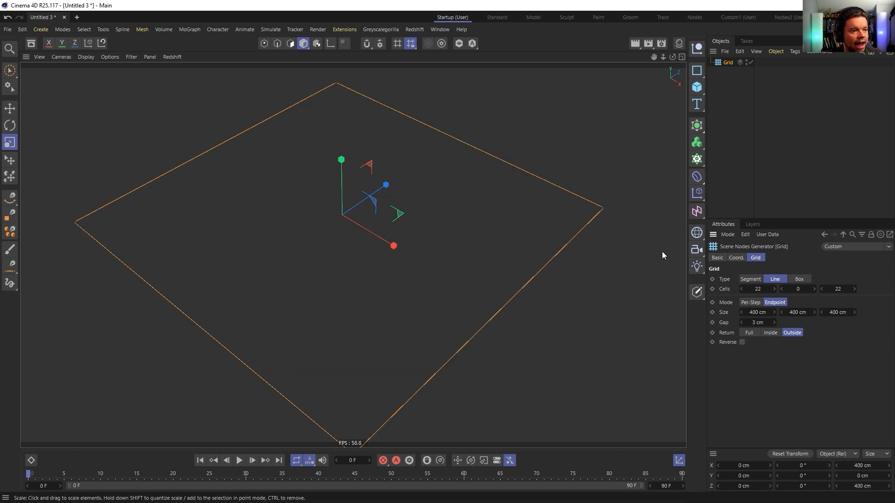
Set the grid type to Segment with the Full return option and a gap of 0 cm
{"action": "left_click", "coordinate": [751, 281]}
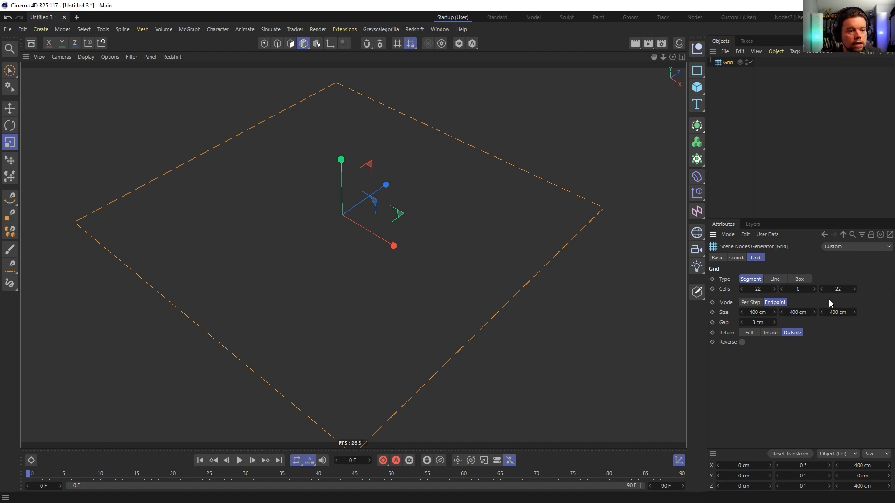
{"action": "left_click", "coordinate": [757, 335]}
{"action": "left_click_drag", "start_coordinate": [774, 324], "coordinate": [769, 300]}
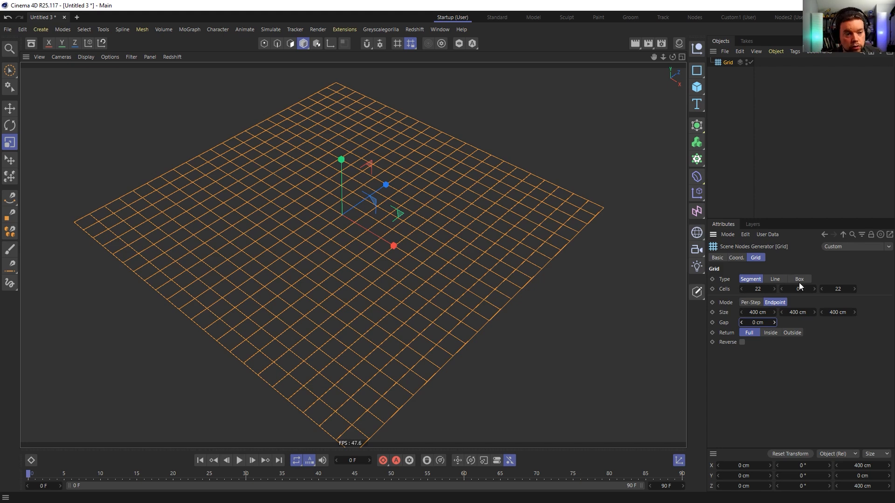
Switch the grid mode to Per-Step and set the size to 22 cm on all three axes
{"action": "left_click", "coordinate": [746, 302]}
{"action": "left_click", "coordinate": [757, 312]}
{"action": "type", "text": "22"}
{"action": "key", "text": "Tab"}
{"action": "type", "text": "22"}
{"action": "key", "text": "Tab"}
{"action": "type", "text": "22"}
{"action": "key", "text": "Return"}
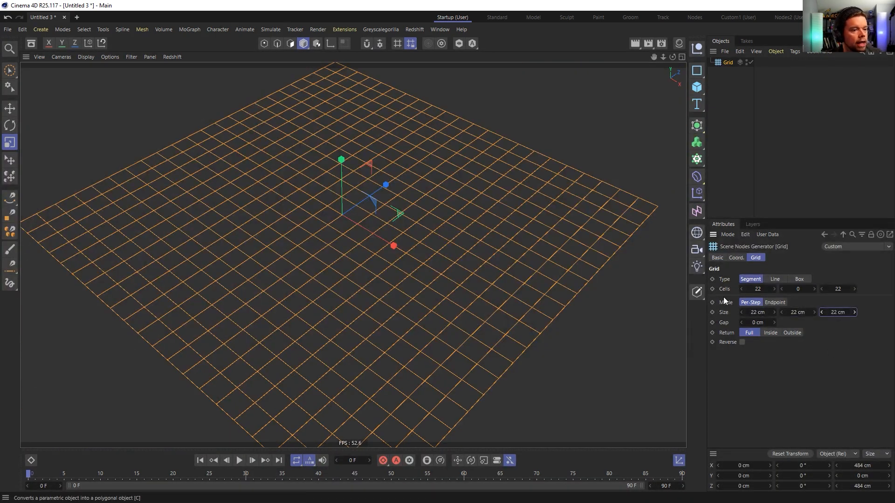
Raise the grid's Y cell count to 10 to make it a three-dimensional lattice
{"action": "left_click", "coordinate": [814, 289]}
{"action": "left_click_drag", "start_coordinate": [511, 306], "coordinate": [513, 271], "text": "alt"}
{"action": "left_click", "coordinate": [816, 288]}
{"action": "left_click", "coordinate": [815, 288]}
{"action": "left_click", "coordinate": [816, 288]}
{"action": "left_click", "coordinate": [815, 288]}
{"action": "left_click", "coordinate": [816, 288]}
{"action": "left_click", "coordinate": [815, 288]}
{"action": "left_click", "coordinate": [815, 289]}
{"action": "left_click", "coordinate": [816, 288]}
{"action": "left_click", "coordinate": [815, 290]}
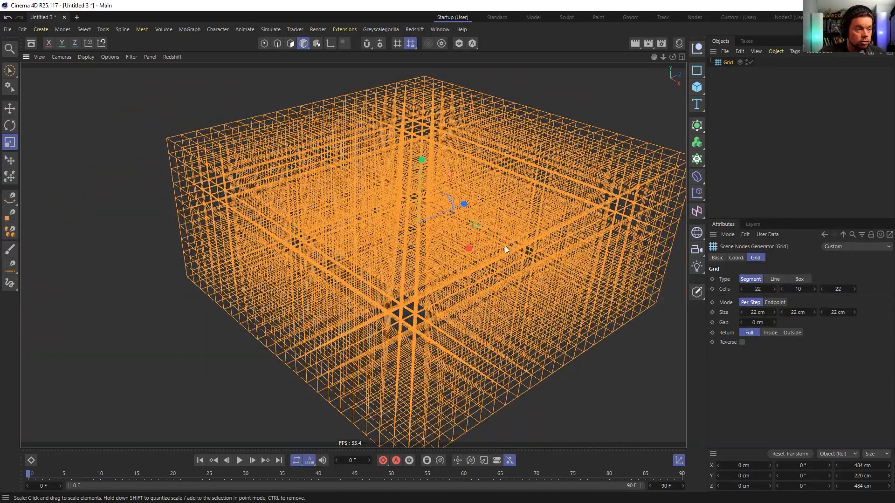
{"action": "middle_click_drag", "start_coordinate": [430, 255], "coordinate": [390, 252], "text": "alt"}
{"action": "mouse_move", "coordinate": [391, 255]}
{"action": "left_mouse_down", "text": "alt"}
{"action": "mouse_move", "coordinate": [415, 255]}
{"action": "mouse_move", "coordinate": [394, 257]}
{"action": "left_mouse_up", "text": "alt"}
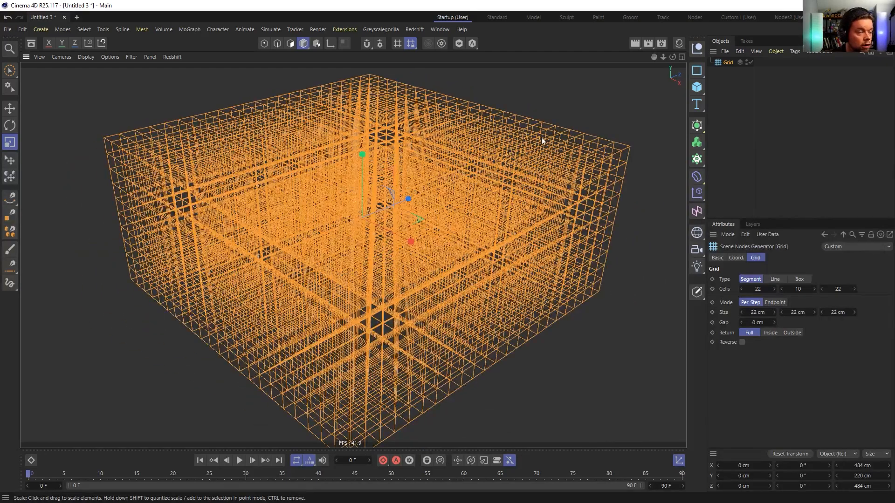
Place the grid inside a new Sweep object and add an n-Side profile spline with a radius of 2 cm
{"action": "left_click", "coordinate": [699, 127]}
{"action": "left_click", "coordinate": [798, 176]}
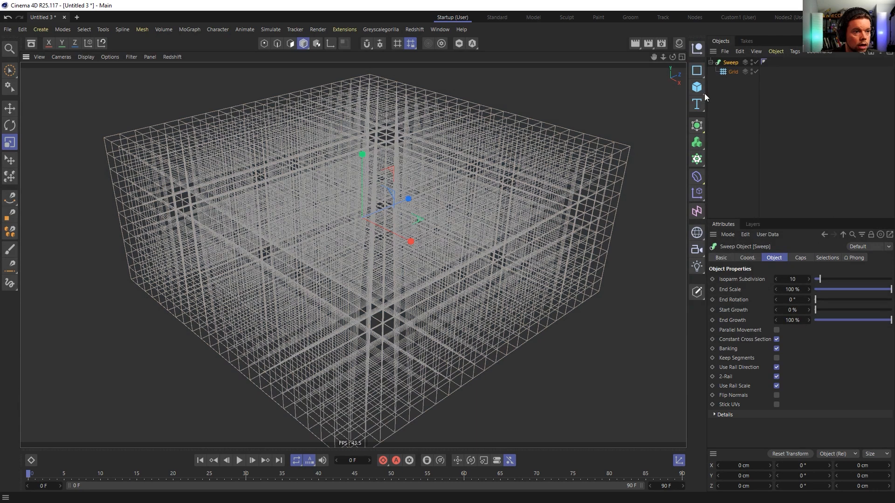
{"action": "left_click", "coordinate": [697, 70]}
{"action": "left_click", "coordinate": [781, 97]}
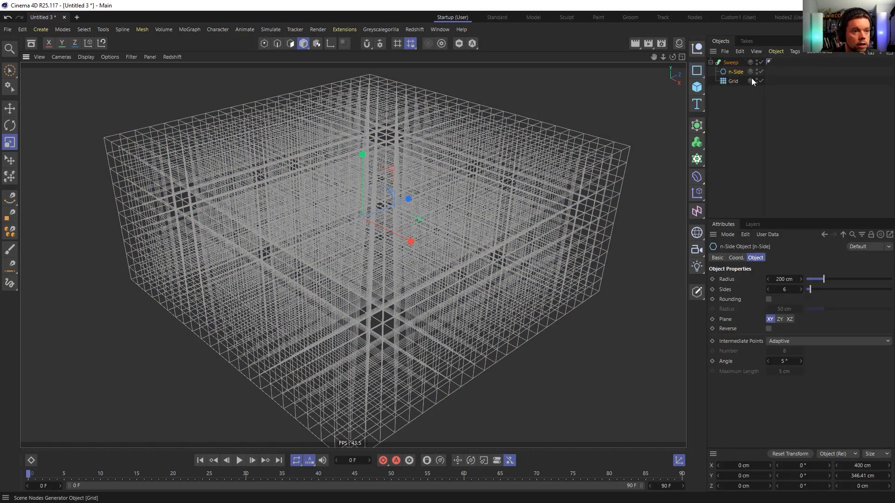
{"action": "double_click", "coordinate": [785, 279]}
{"action": "type", "text": "2"}
{"action": "key", "text": "Return"}
Change the swept grid's type from Segment to Line
{"action": "left_click", "coordinate": [728, 63]}
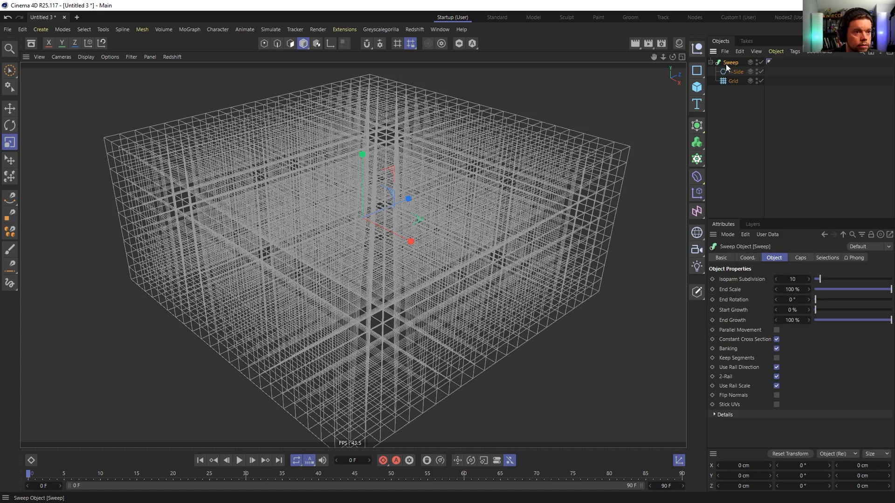
{"action": "left_click", "coordinate": [733, 82]}
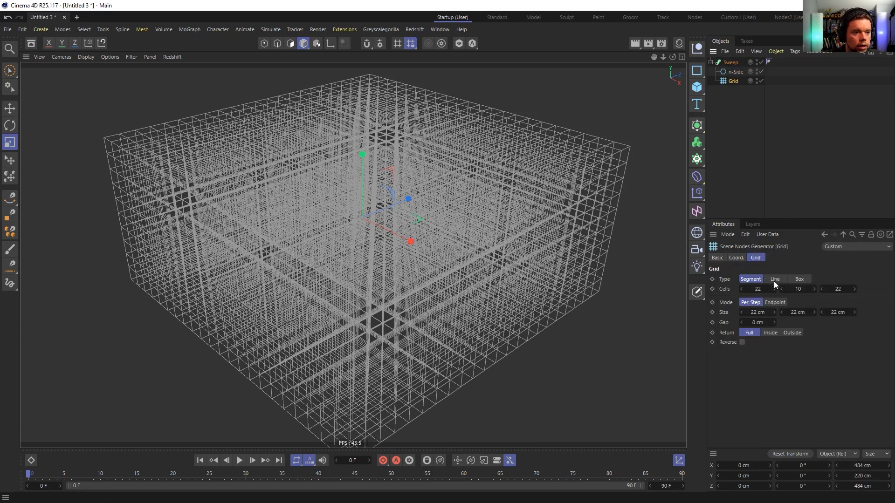
{"action": "left_click", "coordinate": [731, 63]}
{"action": "left_click", "coordinate": [736, 71]}
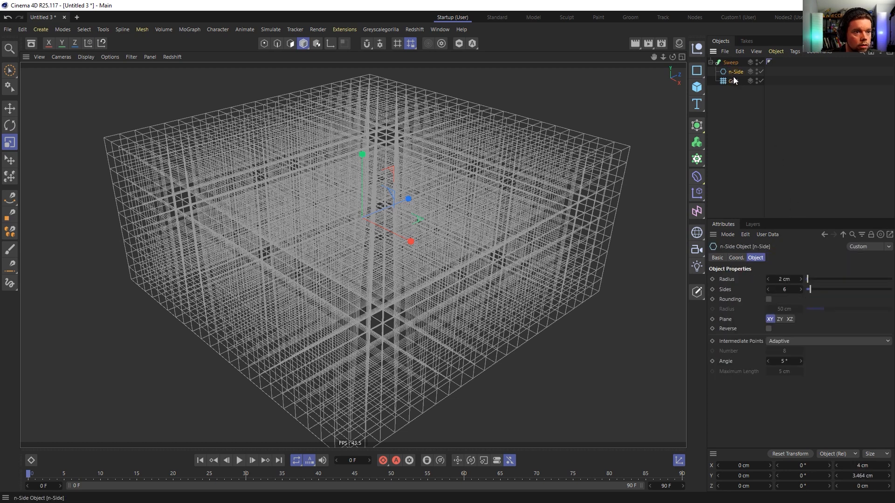
{"action": "left_click", "coordinate": [733, 81]}
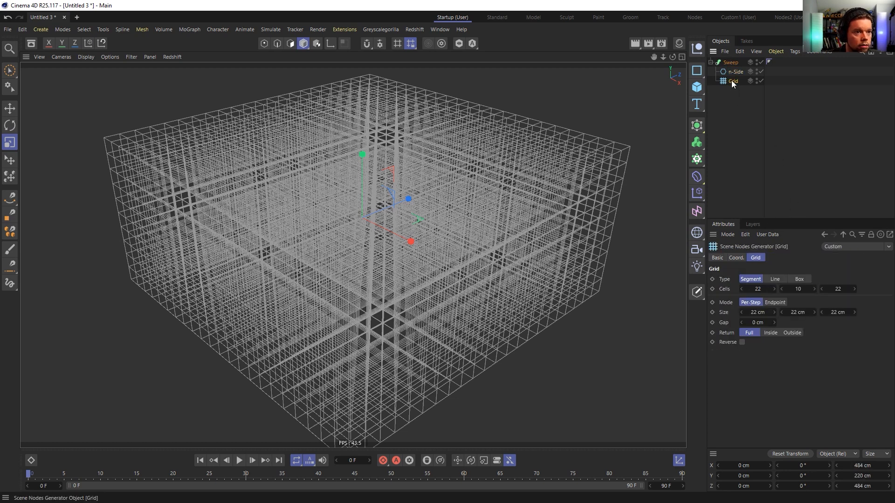
{"action": "left_click", "coordinate": [775, 280]}
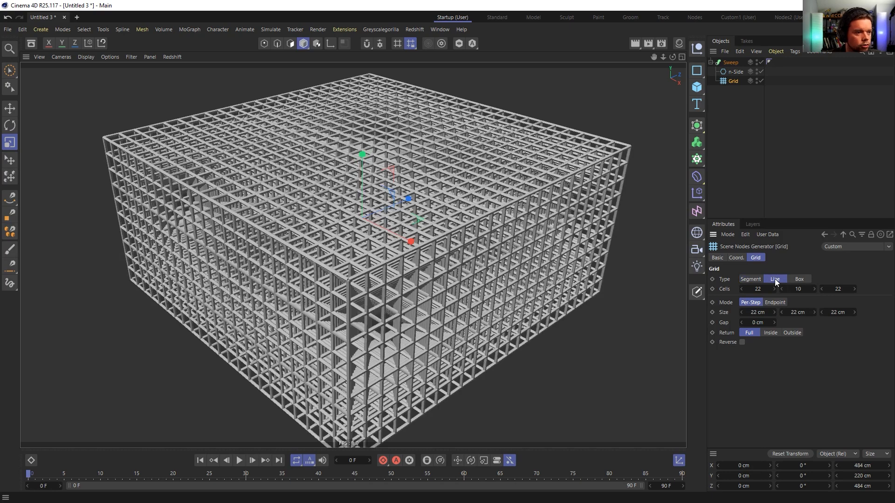
Examine the swept bars and their intersections up close at the corner and inside the lattice
{"action": "scroll", "coordinate": [372, 279], "scroll_direction": "up", "scroll_amount": 5}
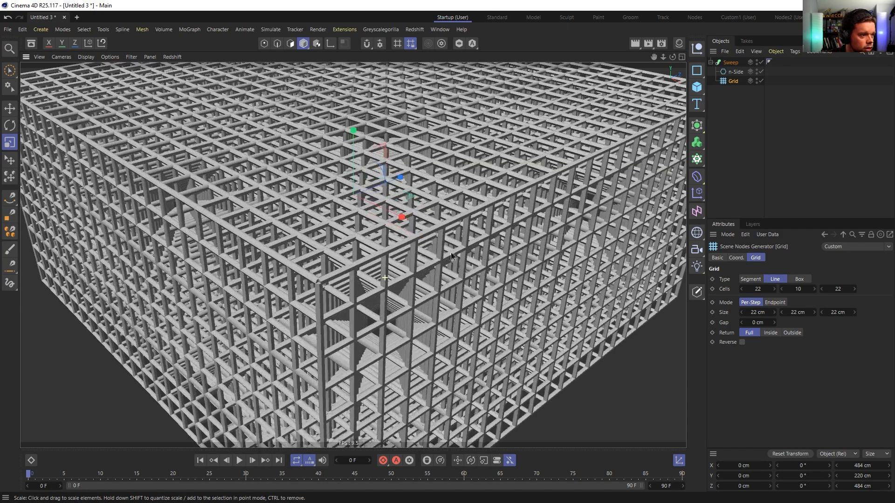
{"action": "left_click_drag", "start_coordinate": [335, 278], "coordinate": [322, 256], "text": "alt"}
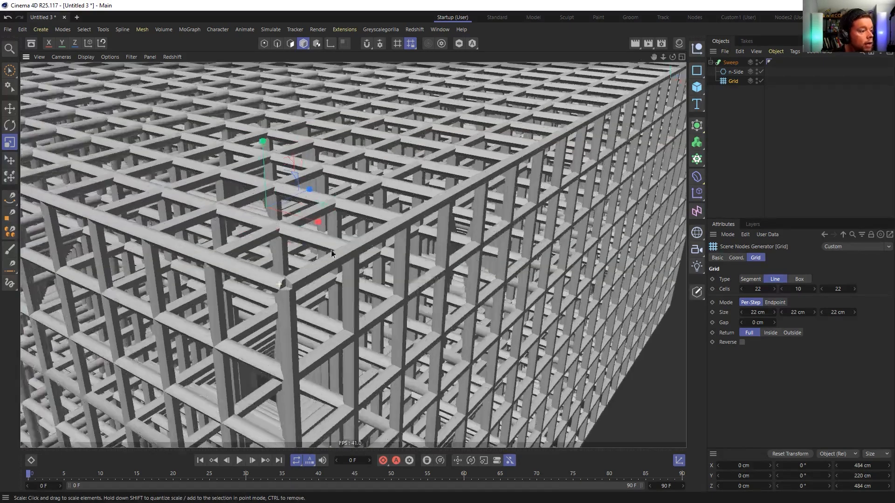
{"action": "right_click_drag", "start_coordinate": [322, 256], "coordinate": [332, 246], "text": "alt"}
{"action": "middle_click_drag", "start_coordinate": [332, 246], "coordinate": [397, 212], "text": "alt"}
{"action": "right_click_drag", "start_coordinate": [283, 252], "coordinate": [350, 232], "text": "alt"}
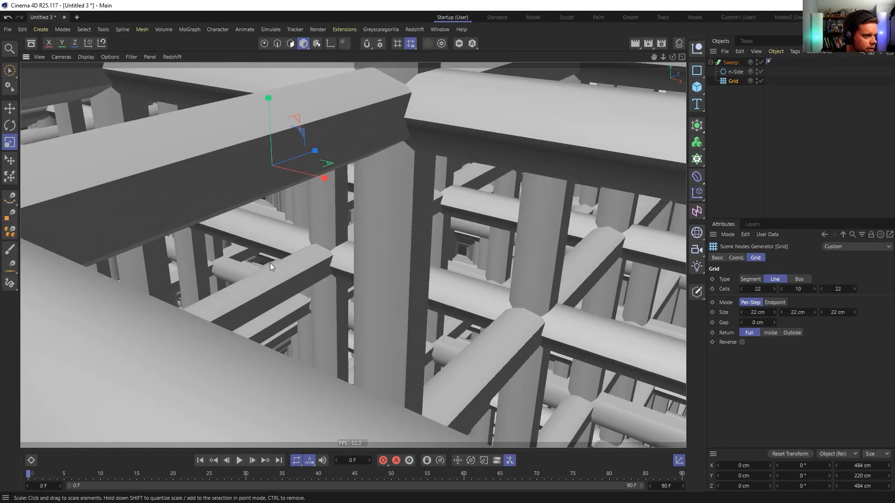
{"action": "left_click_drag", "start_coordinate": [264, 265], "coordinate": [554, 287], "text": "alt"}
{"action": "right_click_drag", "start_coordinate": [385, 303], "coordinate": [404, 287], "text": "alt"}
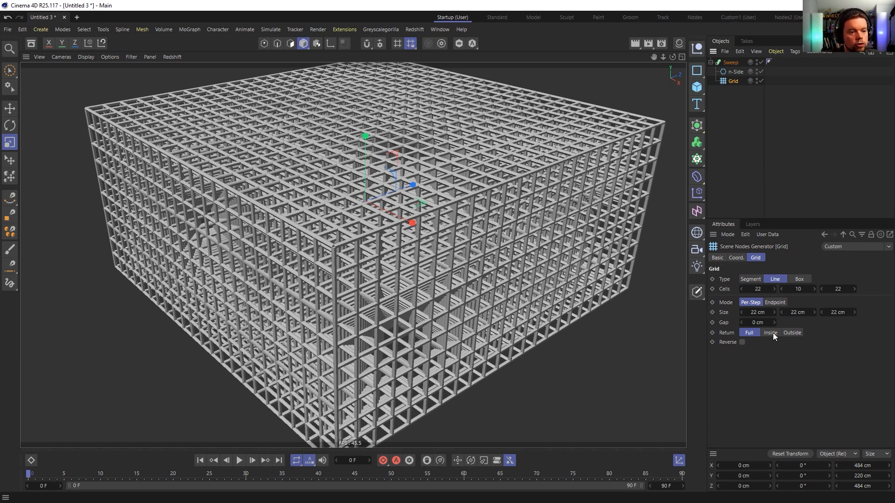
Limit the swept grid to its outer faces with the Outside return option
{"action": "left_click", "coordinate": [792, 333]}
{"action": "left_click_drag", "start_coordinate": [386, 309], "coordinate": [367, 275], "text": "alt"}
{"action": "left_click_drag", "start_coordinate": [281, 237], "coordinate": [357, 280], "text": "alt"}
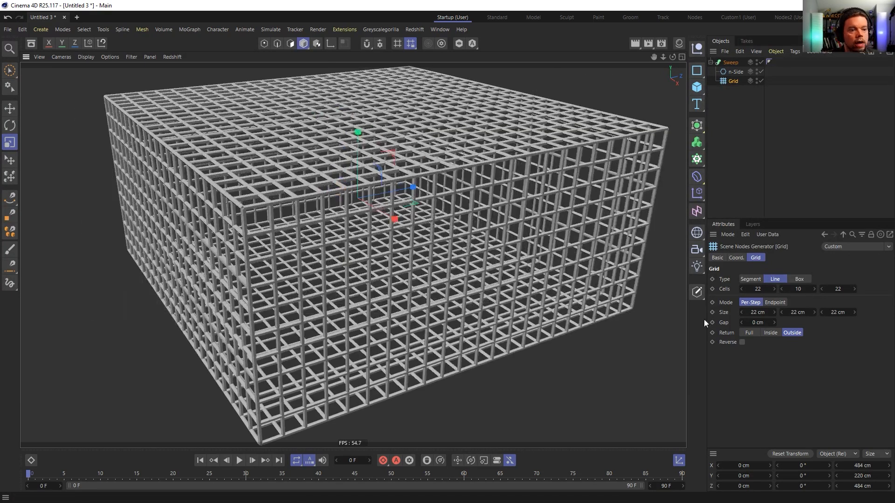
Raise the grid's gap to 4 cm and switch its type to Box
{"action": "left_click", "coordinate": [775, 322]}
{"action": "left_click", "coordinate": [774, 322]}
{"action": "left_click", "coordinate": [775, 321]}
{"action": "left_click", "coordinate": [775, 322]}
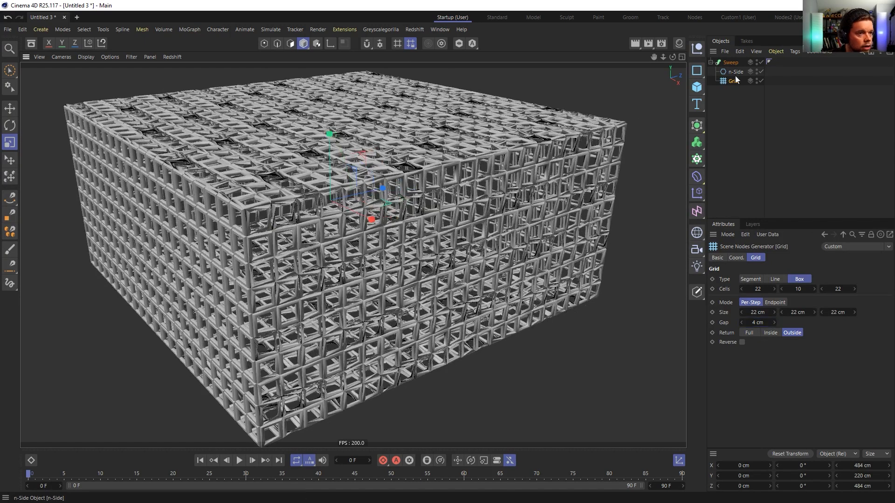
Disable the Sweep and its n-Side profile to show only the grid splines
{"action": "left_click", "coordinate": [733, 64]}
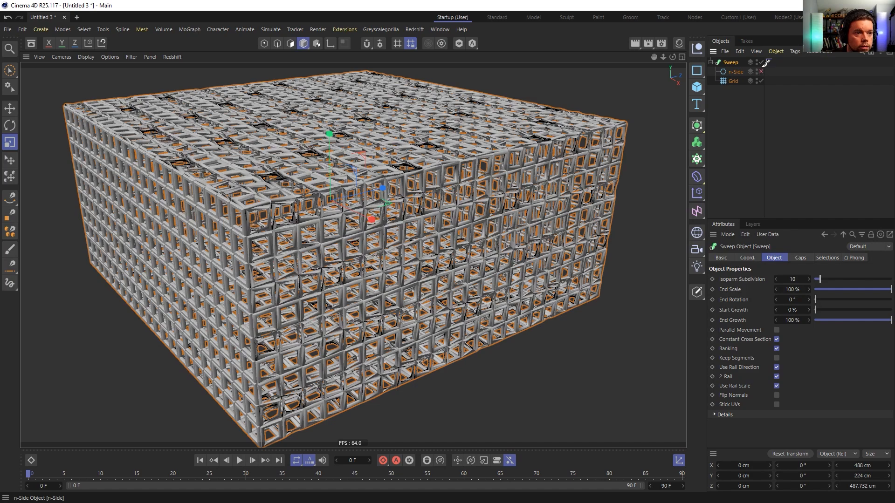
{"action": "left_click_drag", "start_coordinate": [761, 72], "coordinate": [761, 63]}
{"action": "left_click_drag", "start_coordinate": [289, 259], "coordinate": [472, 323], "text": "alt"}
Set the grid to the Line type with the Inside return option
{"action": "left_click", "coordinate": [731, 81]}
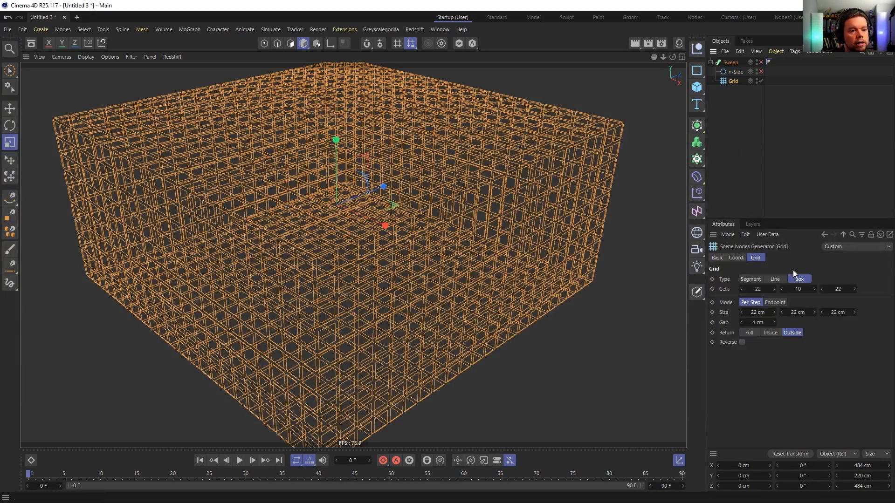
{"action": "left_click", "coordinate": [775, 279]}
{"action": "left_click", "coordinate": [774, 331]}
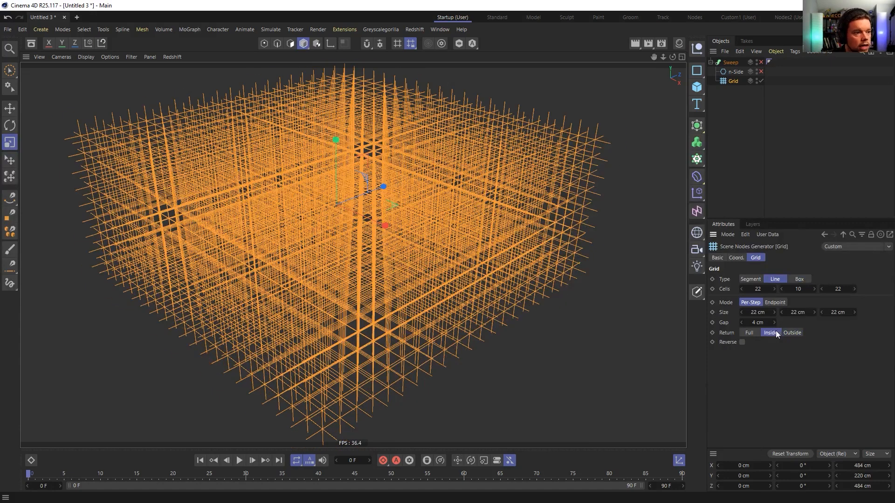
{"action": "left_click_drag", "start_coordinate": [539, 156], "coordinate": [522, 144], "text": "alt"}
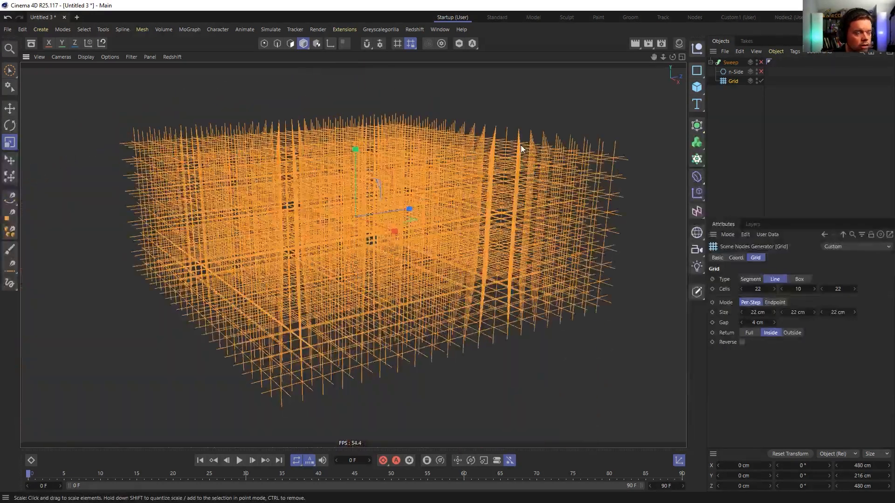
{"action": "left_click_drag", "start_coordinate": [392, 205], "coordinate": [373, 246], "text": "alt"}
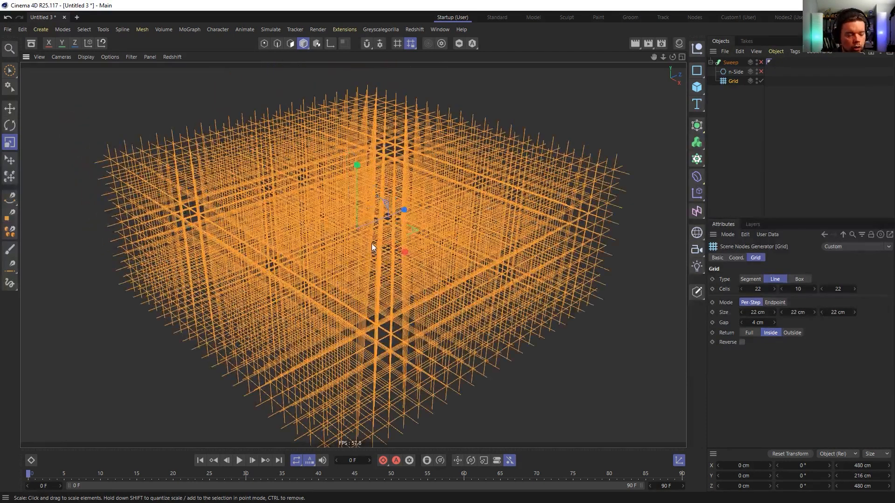
Move the grid out of the Sweep hierarchy and delete the Sweep with its n-Side profile
{"action": "left_click_drag", "start_coordinate": [733, 81], "coordinate": [734, 106]}
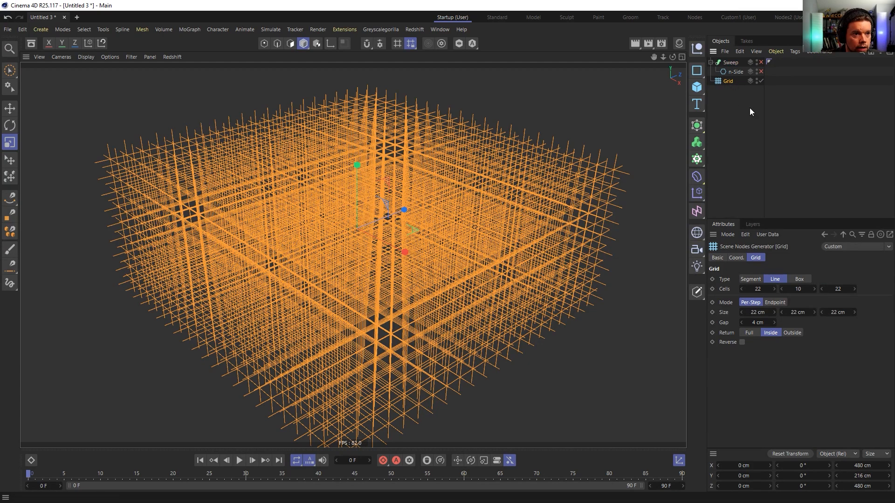
{"action": "left_click", "coordinate": [729, 63]}
{"action": "key", "text": "Delete"}
Flatten the grid to a single plane by setting its Y cell count to 0
{"action": "left_click", "coordinate": [728, 63]}
{"action": "double_click", "coordinate": [799, 289]}
{"action": "type", "text": "0"}
{"action": "key", "text": "Return"}
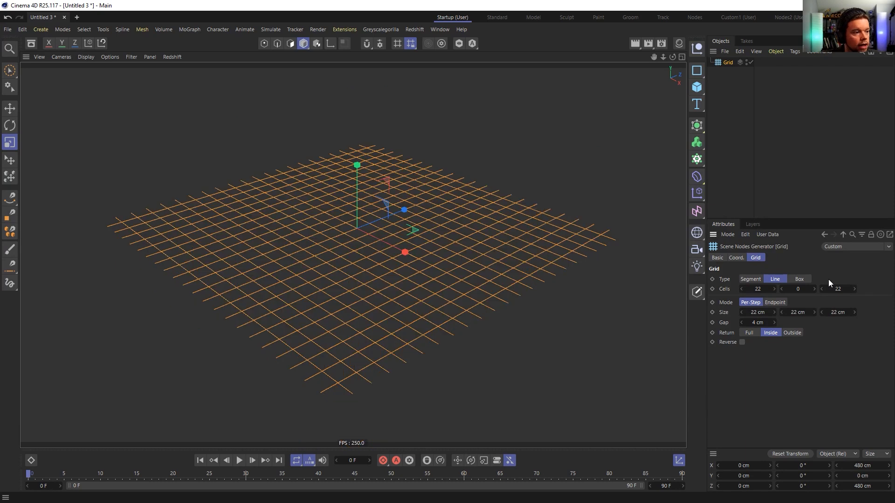
Duplicate the flat grid and set the copy's size to 11 cm on all three axes
{"action": "left_click_drag", "start_coordinate": [466, 257], "coordinate": [533, 303], "text": "alt"}
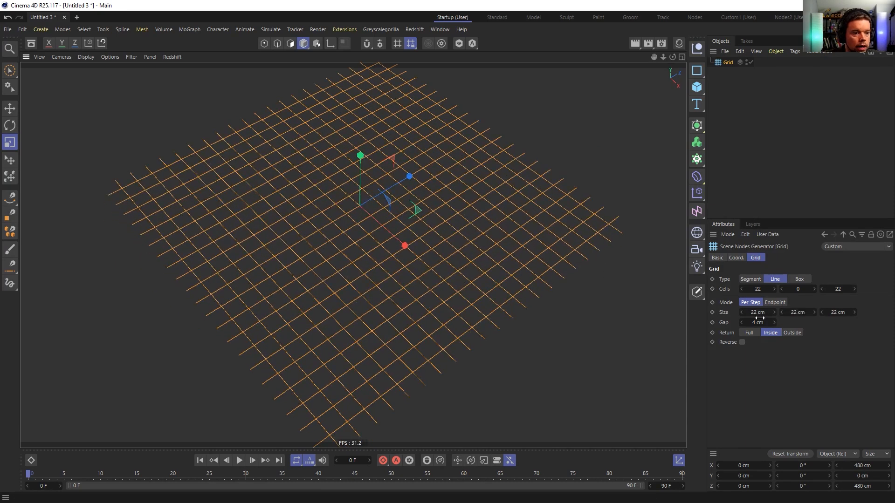
{"action": "left_click_drag", "start_coordinate": [727, 62], "coordinate": [725, 73], "text": "ctrl"}
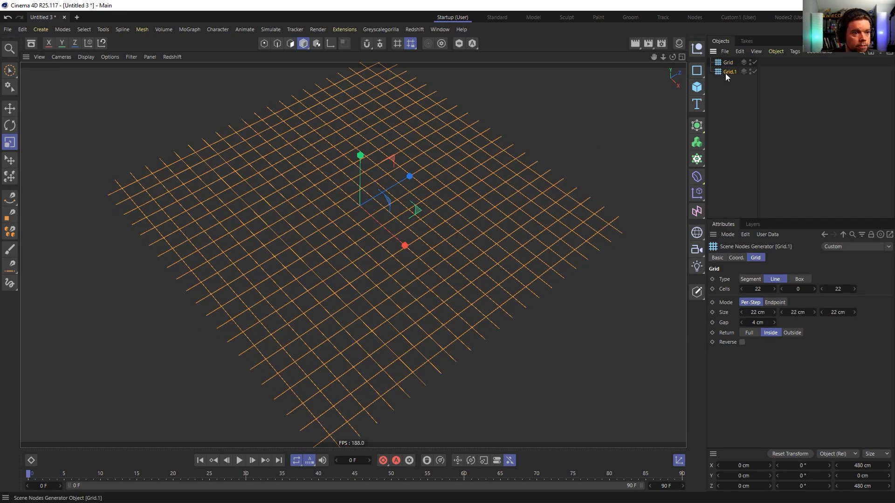
{"action": "double_click", "coordinate": [758, 313]}
{"action": "type", "text": "11"}
{"action": "key", "text": "Tab"}
{"action": "type", "text": "11"}
{"action": "key", "text": "Tab"}
{"action": "type", "text": "11"}
{"action": "key", "text": "Return"}
Set the duplicate grid's X and Z cell counts to 44
{"action": "double_click", "coordinate": [759, 289]}
{"action": "type", "text": "44"}
{"action": "key", "text": "Tab"}
{"action": "key", "text": "Tab"}
{"action": "type", "text": "44"}
{"action": "key", "text": "Return"}
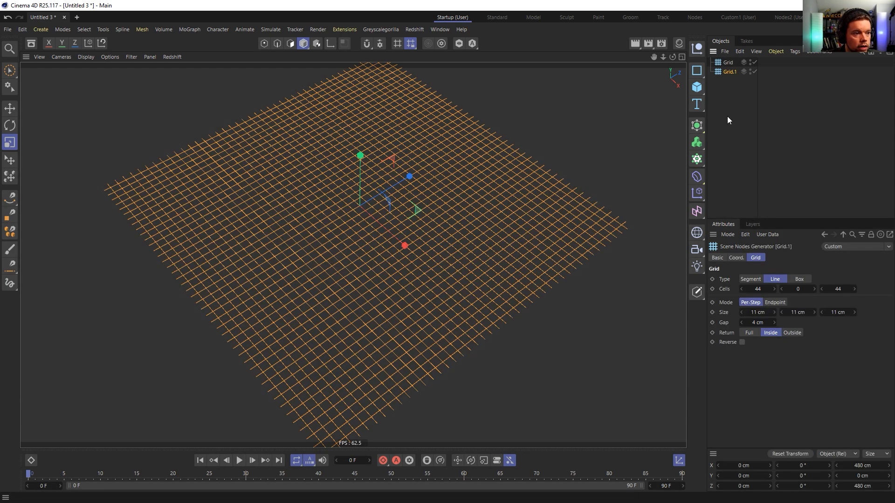
Give the duplicate grid a custom pink display color with RGB 255, 90, 255
{"action": "key", "text": "e"}
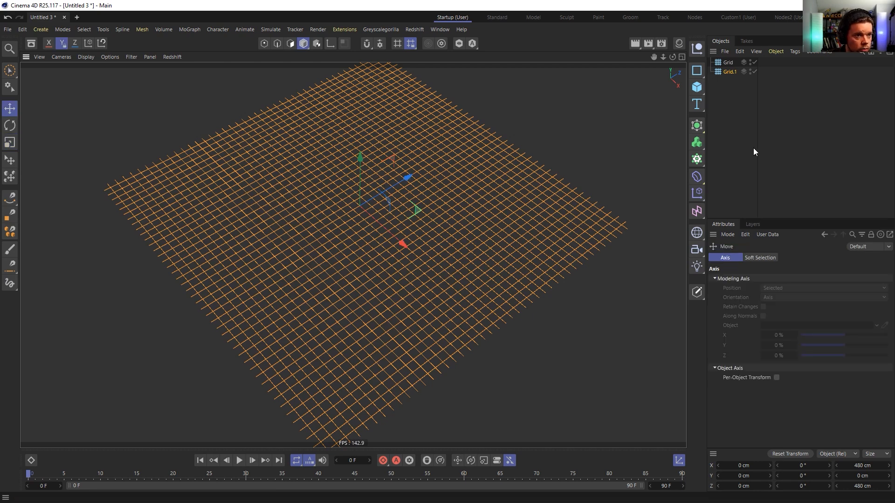
{"action": "left_click", "coordinate": [725, 72]}
{"action": "left_click", "coordinate": [720, 258]}
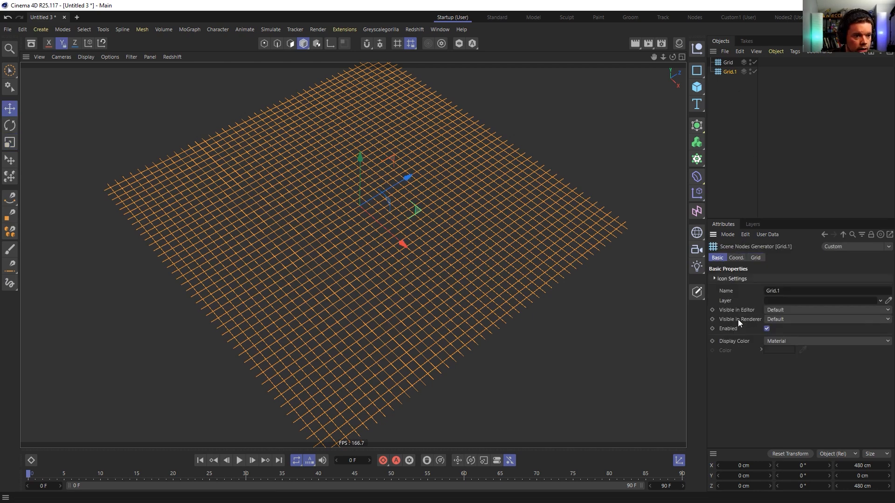
{"action": "left_click", "coordinate": [792, 341]}
{"action": "left_click", "coordinate": [791, 382]}
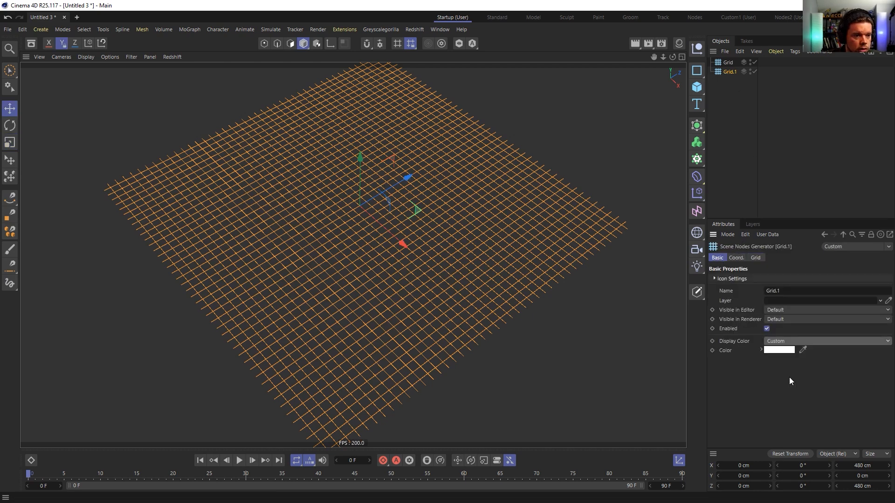
{"action": "left_click", "coordinate": [781, 356]}
{"action": "left_click", "coordinate": [828, 414]}
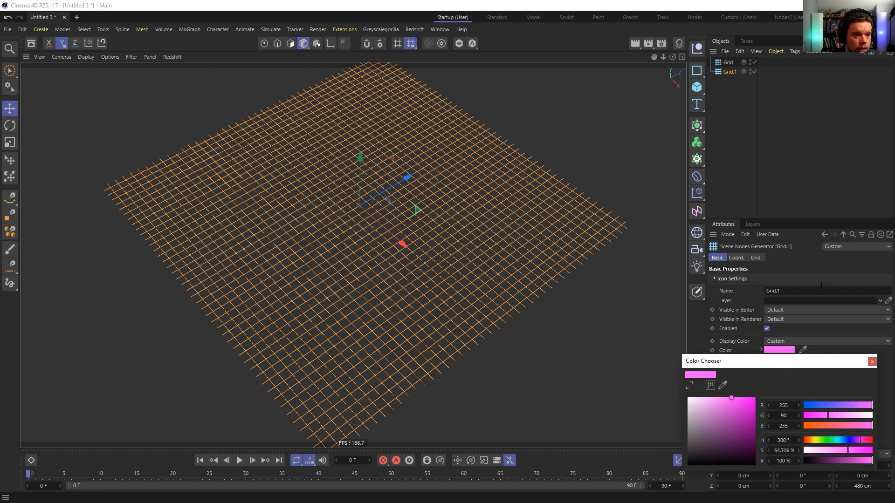
{"action": "left_click", "coordinate": [736, 110]}
Move the duplicate grid slightly down to about -0.037 cm in Y and deselect it
{"action": "left_click", "coordinate": [733, 71]}
{"action": "key", "text": "e"}
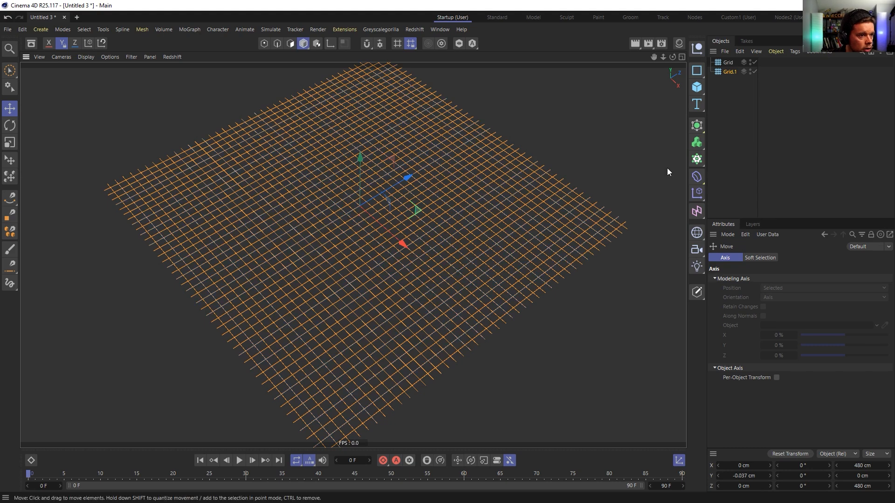
{"action": "left_click", "coordinate": [734, 153]}
{"action": "right_click_drag", "start_coordinate": [434, 273], "coordinate": [468, 259], "text": "alt"}
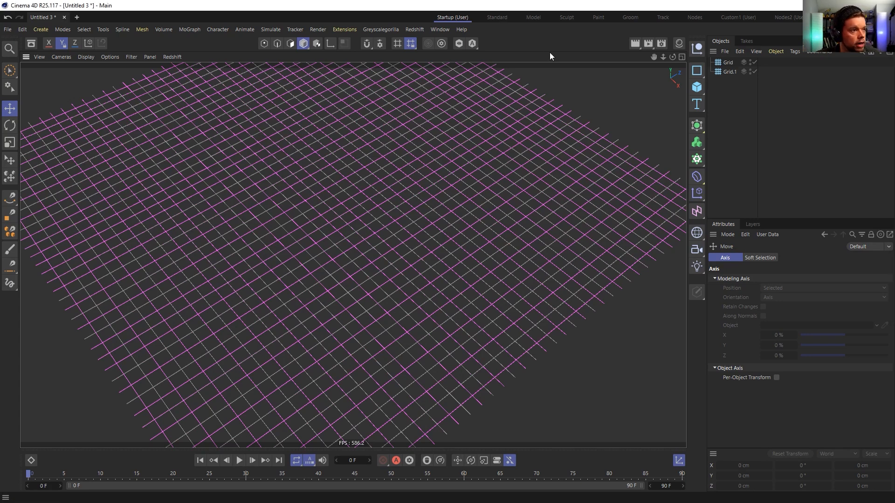
Close the Untitled 3 project without saving and add the FUI Graph asset to the new empty project
{"action": "left_click", "coordinate": [64, 17]}
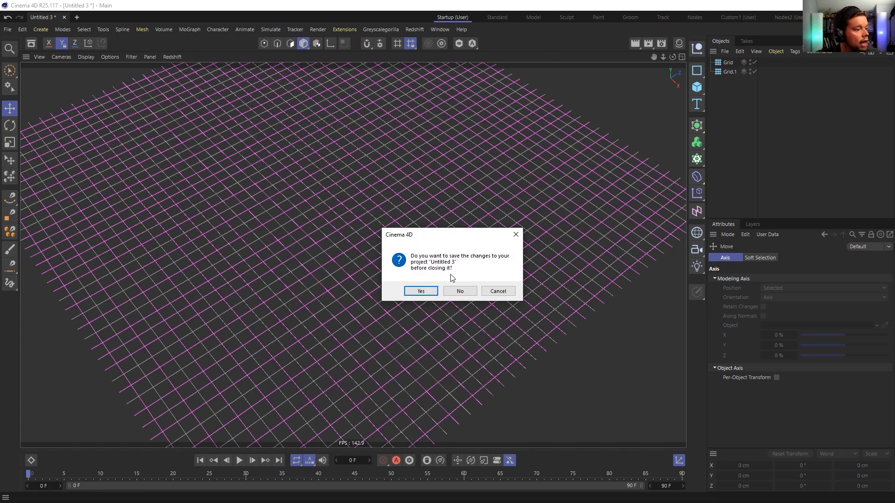
{"action": "left_click", "coordinate": [472, 294]}
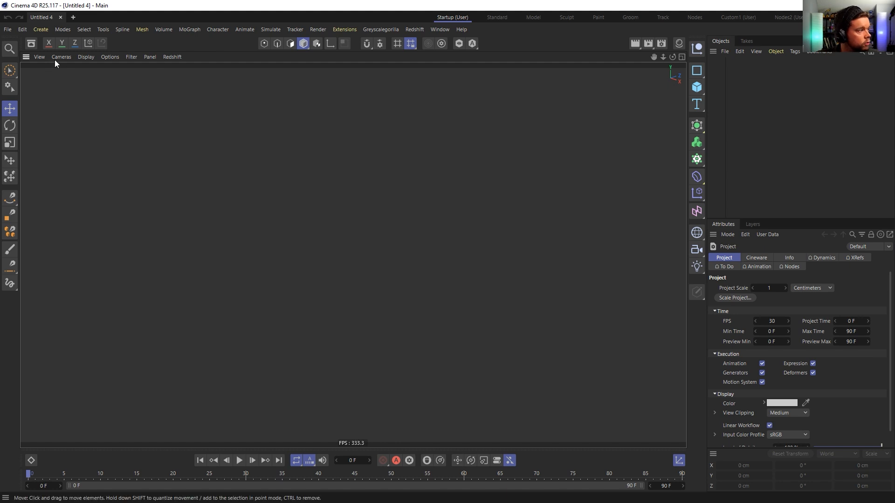
{"action": "left_click", "coordinate": [30, 46]}
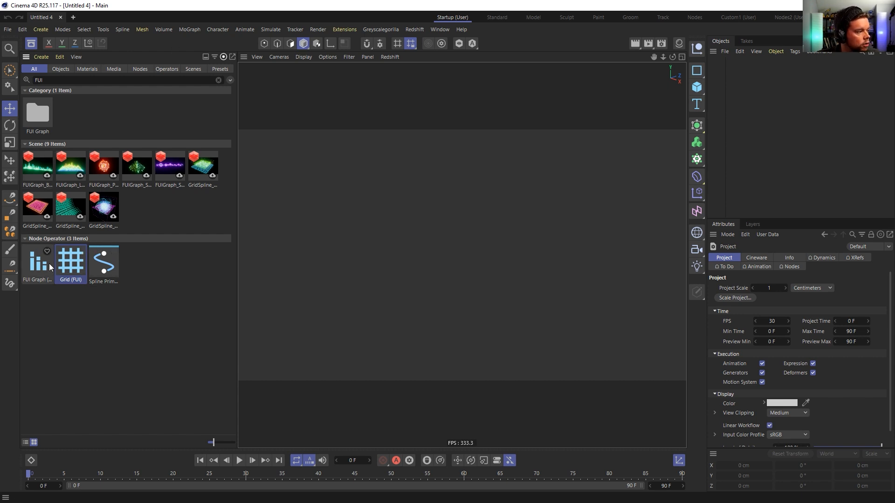
{"action": "left_click_drag", "start_coordinate": [43, 270], "coordinate": [758, 74]}
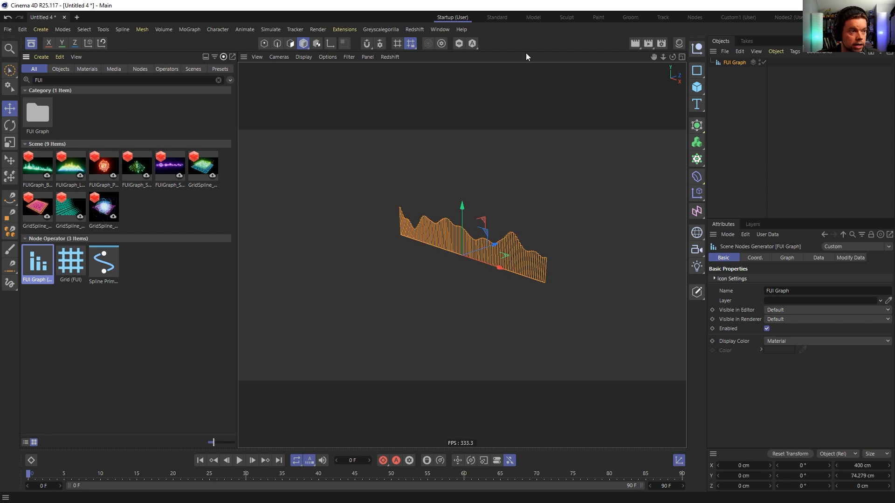
{"action": "left_click", "coordinate": [32, 44]}
Show the FUI Graph object's Graph settings with the graph seen from the front
{"action": "left_click_drag", "start_coordinate": [370, 169], "coordinate": [436, 241], "text": "alt"}
{"action": "scroll", "coordinate": [400, 248], "scroll_direction": "up", "scroll_amount": 5}
{"action": "middle_click_drag", "start_coordinate": [436, 242], "coordinate": [463, 247], "text": "alt"}
{"action": "left_click_drag", "start_coordinate": [463, 247], "coordinate": [472, 249], "text": "alt"}
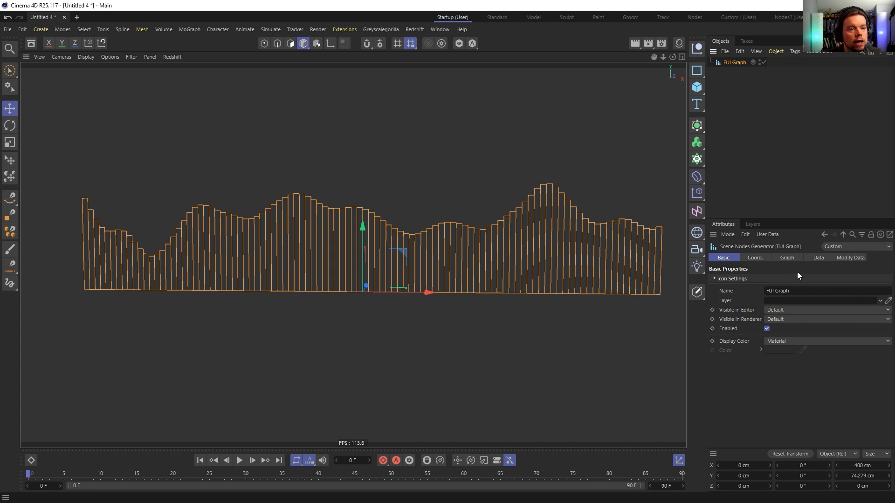
{"action": "left_click", "coordinate": [791, 258]}
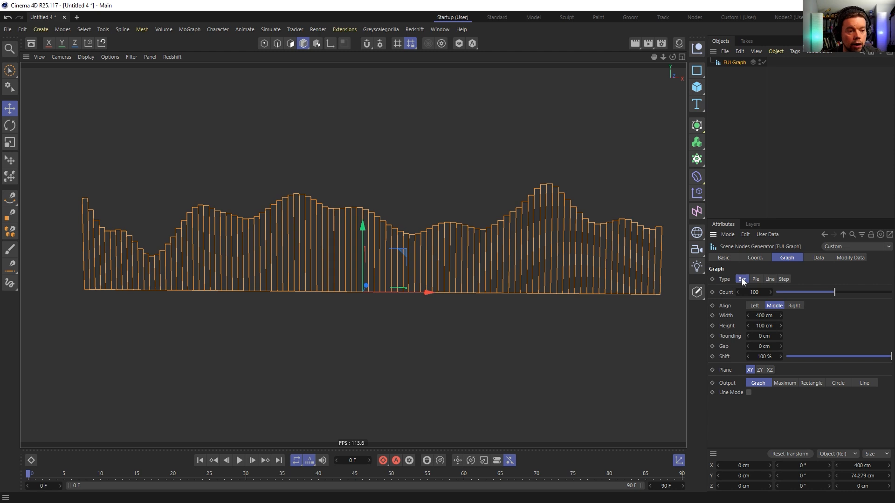
Try the Line and Step graph types, reducing the Count to 23 for the stepped version
{"action": "left_click_drag", "start_coordinate": [833, 296], "coordinate": [813, 300]}
{"action": "key", "text": "ctrl+z"}
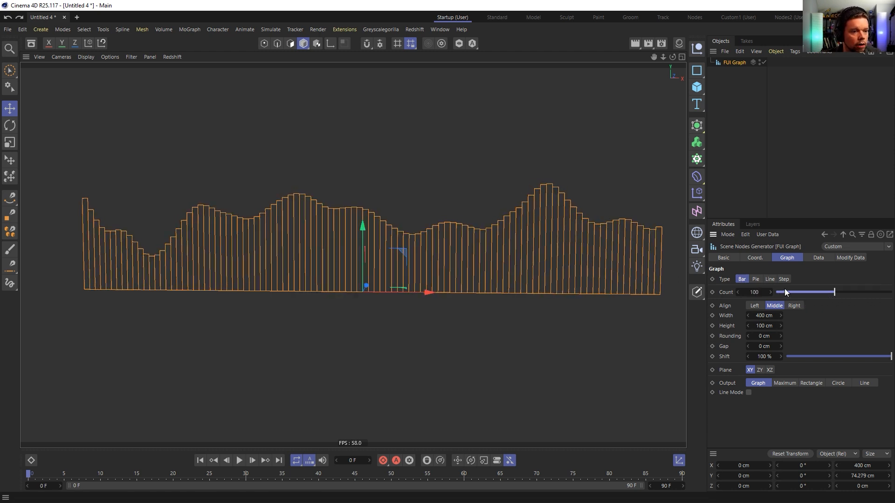
{"action": "left_click", "coordinate": [770, 279]}
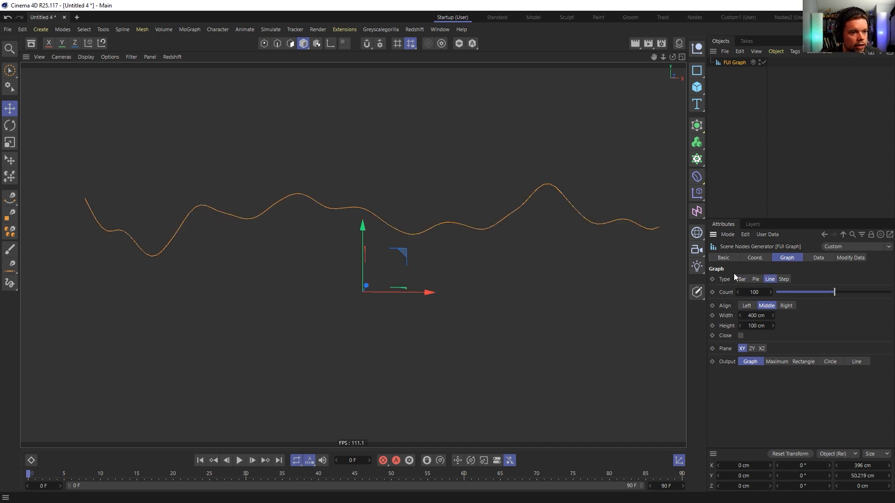
{"action": "left_click", "coordinate": [786, 280]}
{"action": "left_click_drag", "start_coordinate": [815, 293], "coordinate": [790, 303]}
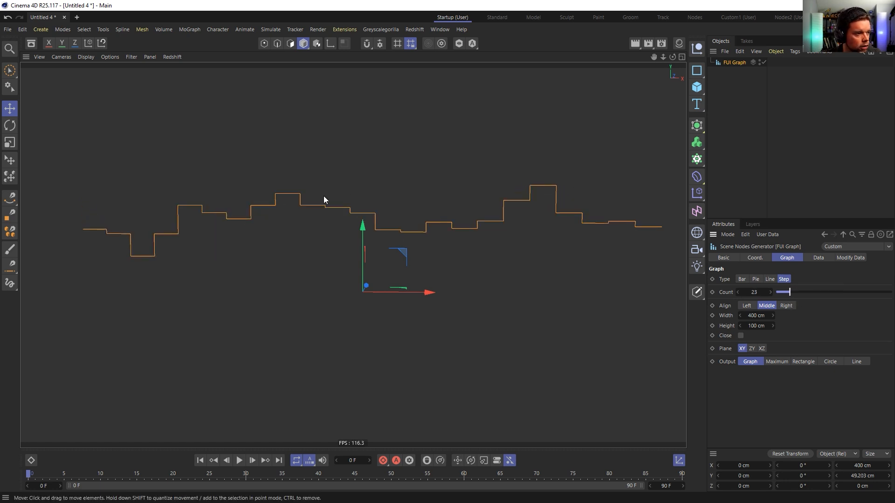
Compare the Bar type with the Step type and close the stepped graph's outline
{"action": "left_click", "coordinate": [742, 280]}
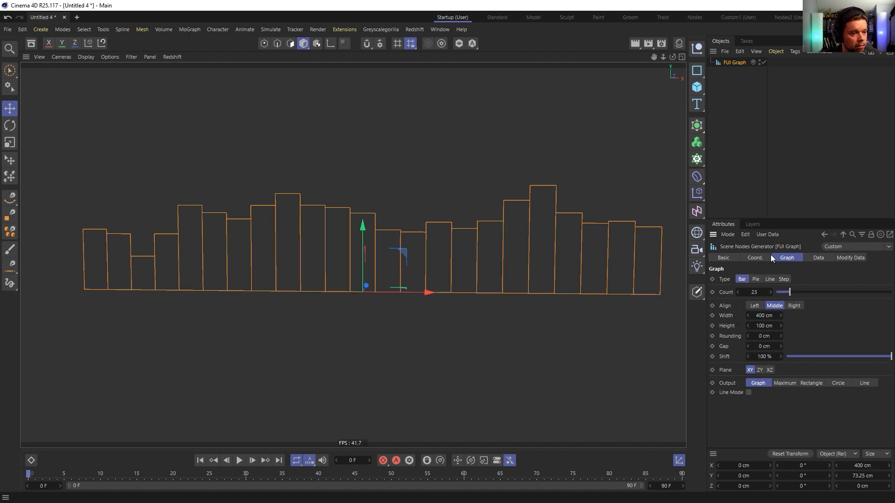
{"action": "left_click", "coordinate": [783, 280]}
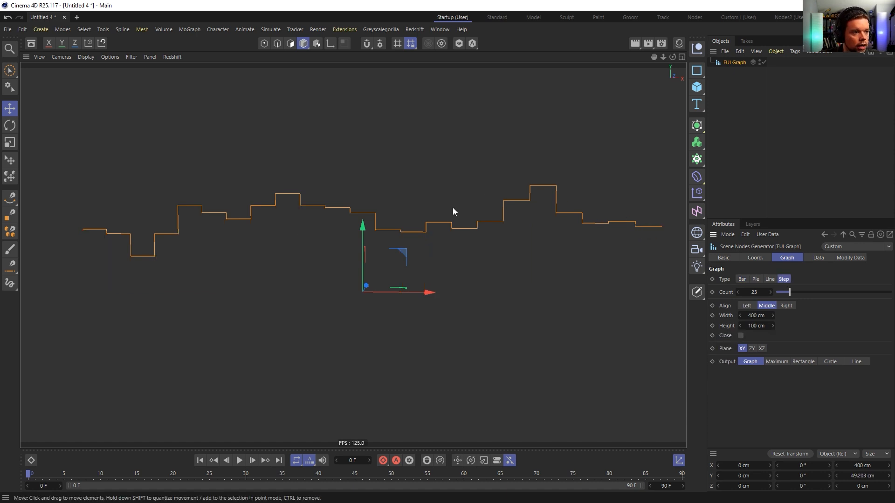
{"action": "left_click", "coordinate": [741, 337]}
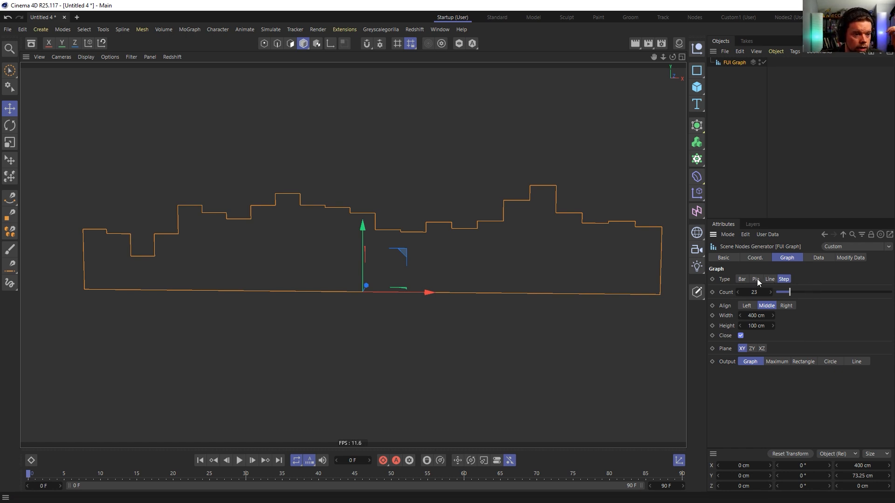
Set the graph type to Bar with a Count of 100
{"action": "left_click", "coordinate": [742, 279]}
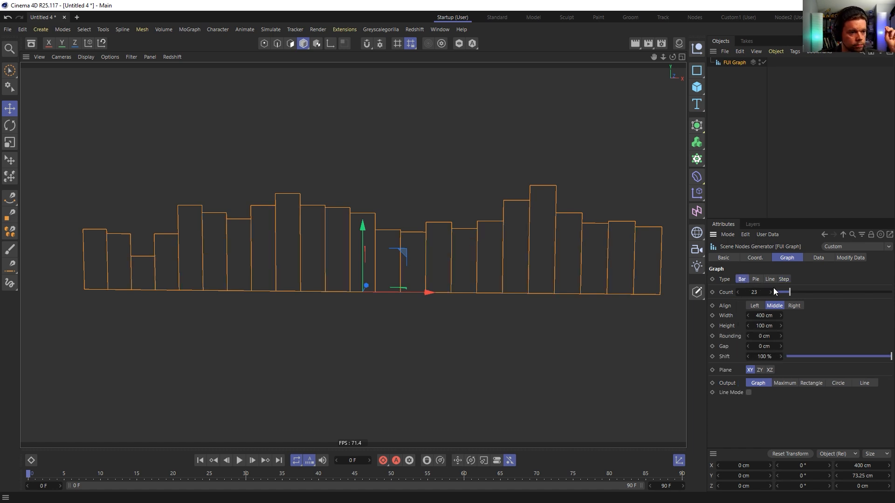
{"action": "double_click", "coordinate": [762, 293]}
{"action": "type", "text": "100"}
{"action": "key", "text": "Return"}
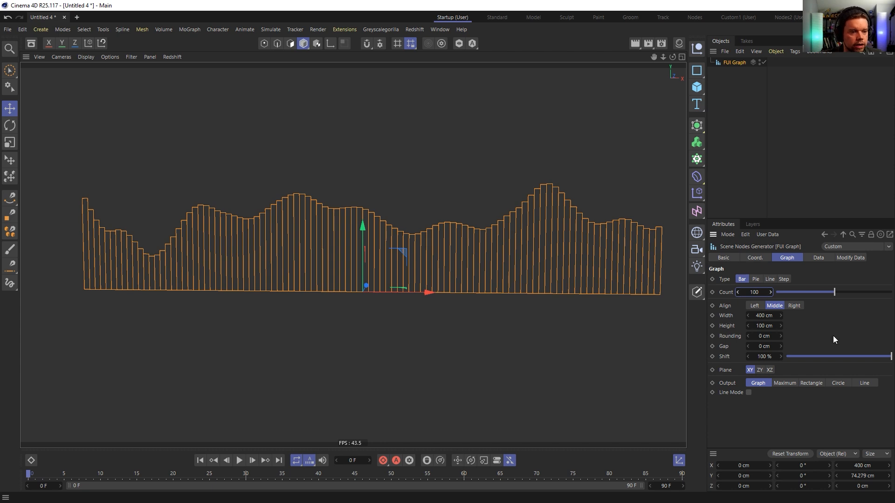
Try a Rounding of 2 cm on the graph's bars and undo it
{"action": "scroll", "coordinate": [519, 240], "scroll_direction": "up", "scroll_amount": 4}
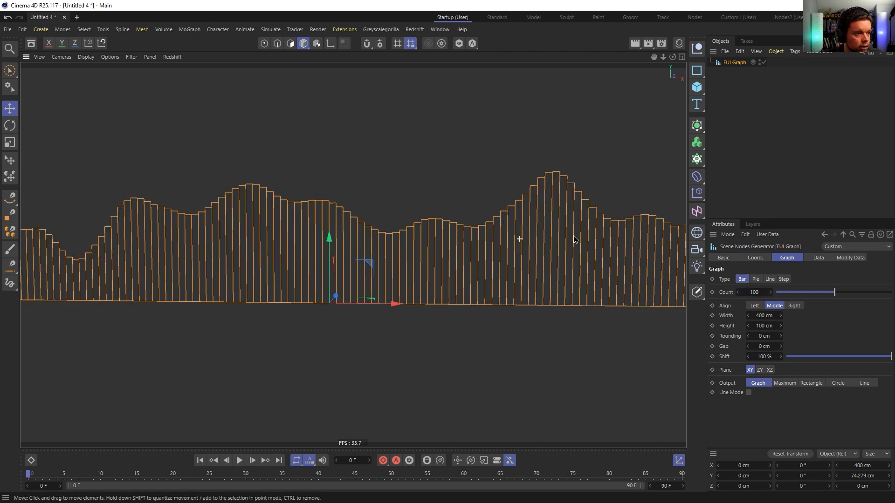
{"action": "left_click", "coordinate": [781, 337]}
{"action": "left_click", "coordinate": [781, 336]}
{"action": "left_click", "coordinate": [782, 337]}
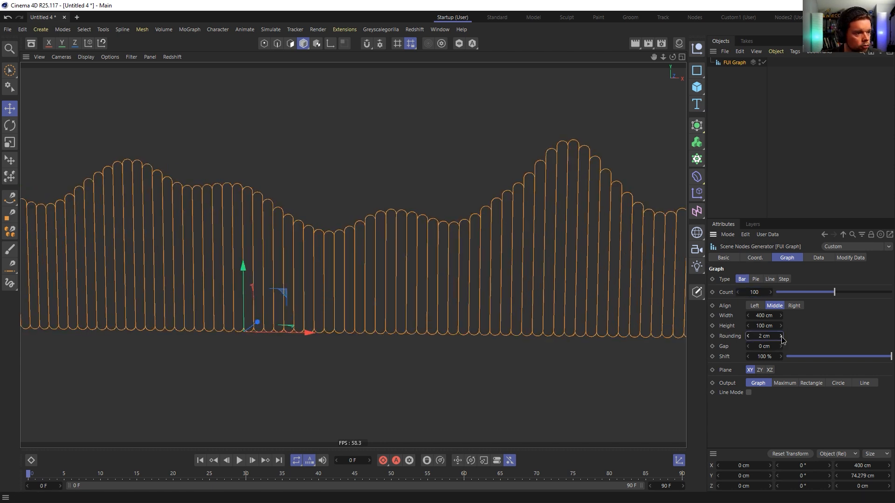
{"action": "key", "text": "ctrl+z"}
{"action": "key", "text": "ctrl+z"}
{"action": "key", "text": "ctrl+z"}
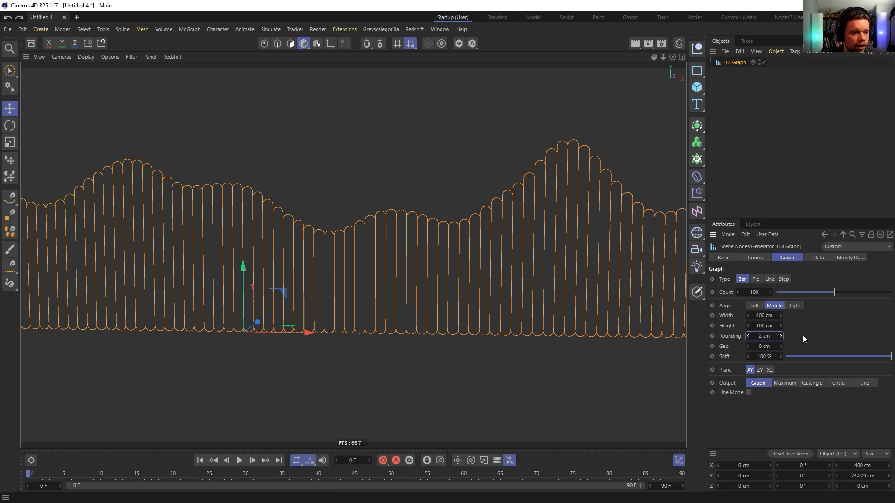
Try Line Mode on the bar graph and turn it off again
{"action": "scroll", "coordinate": [556, 264], "scroll_direction": "down", "scroll_amount": 4}
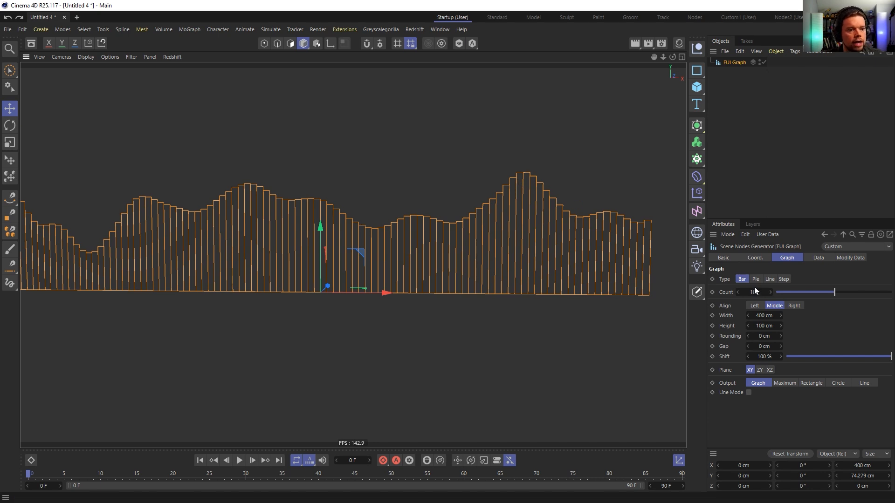
{"action": "left_click", "coordinate": [731, 393]}
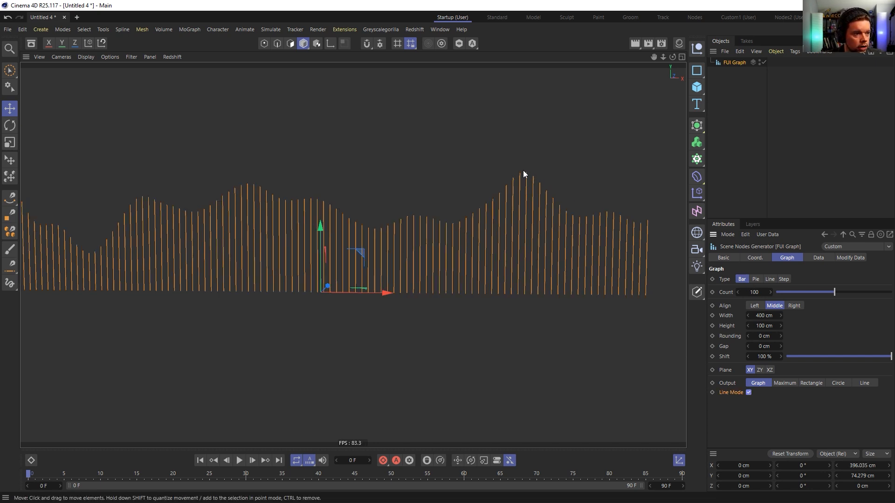
{"action": "left_click", "coordinate": [749, 393]}
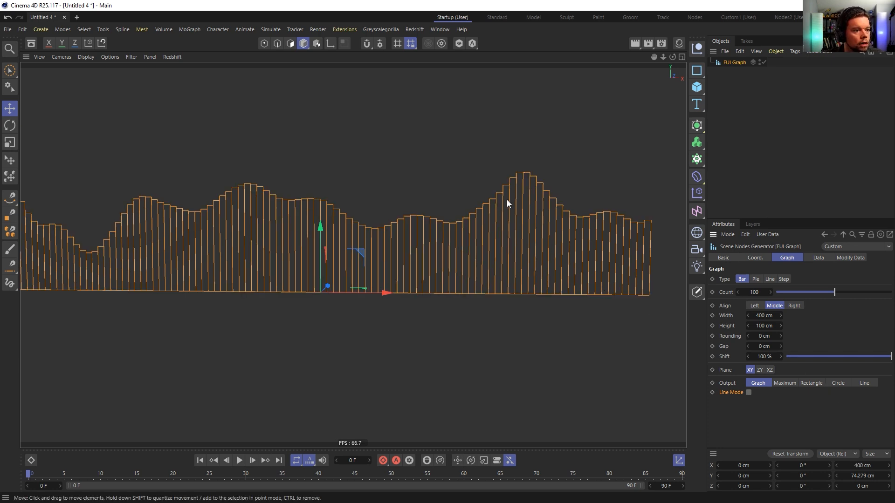
Show the graph's Data settings and play the animation to preview the moving noise input
{"action": "left_click", "coordinate": [815, 259]}
{"action": "scroll", "coordinate": [474, 245], "scroll_direction": "down", "scroll_amount": 2}
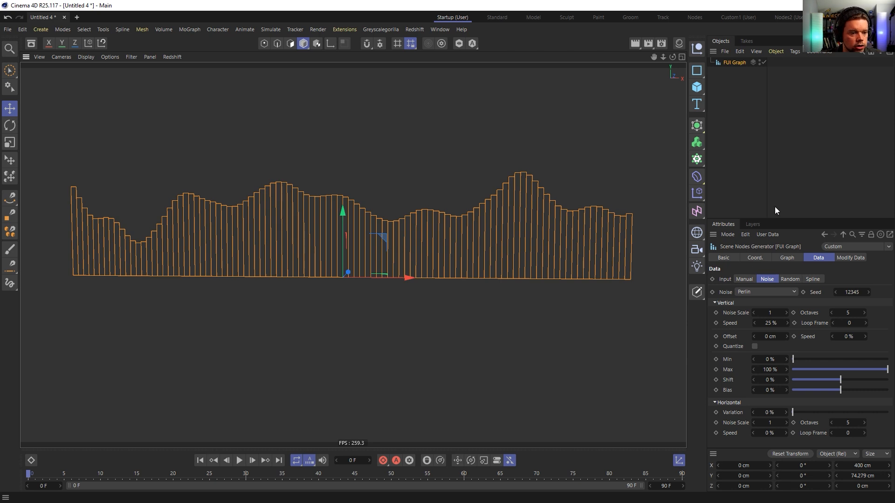
{"action": "left_click", "coordinate": [239, 461]}
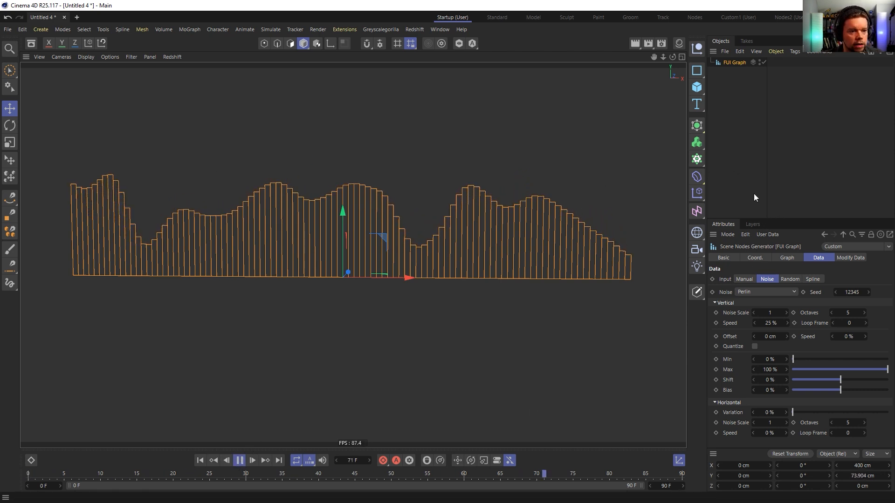
Change the data input to Manual and set the width of Data.5 to 7 cm
{"action": "left_click", "coordinate": [745, 280]}
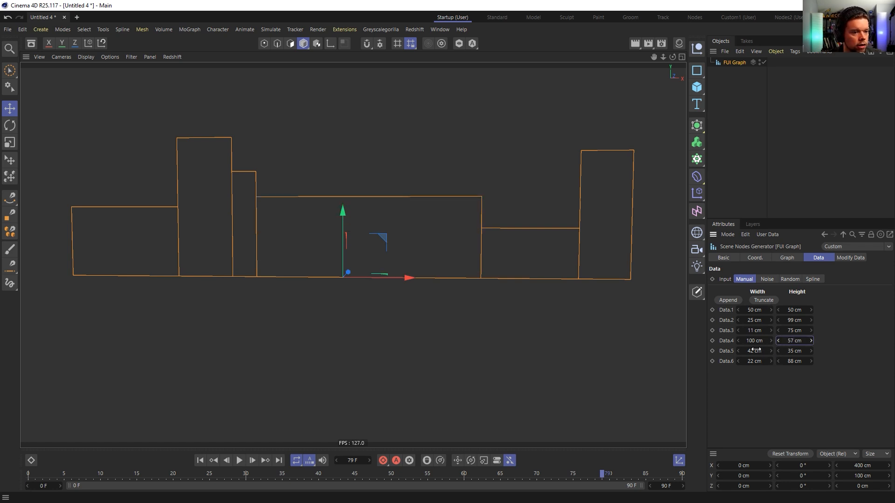
{"action": "left_click_drag", "start_coordinate": [755, 350], "coordinate": [740, 351]}
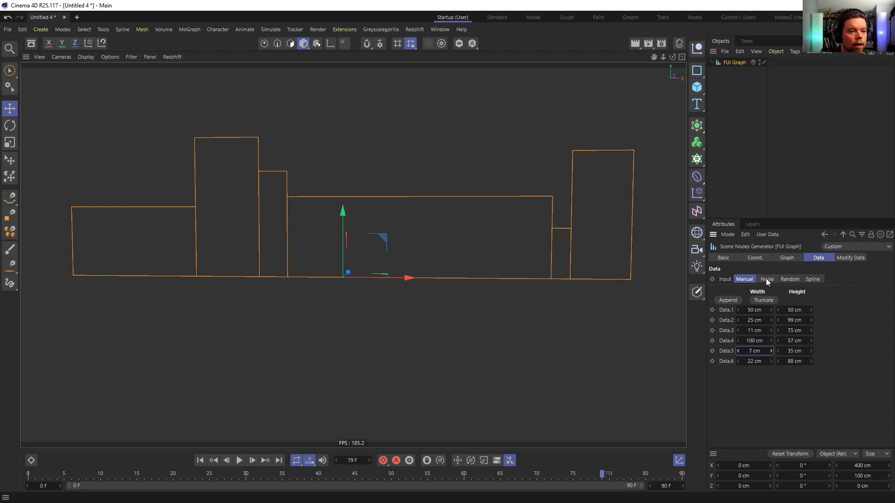
Change the data input to Random and try the height Min, Max, Shift and Bias, including a Shift of -5% and a Bias of 100%
{"action": "left_click", "coordinate": [789, 280]}
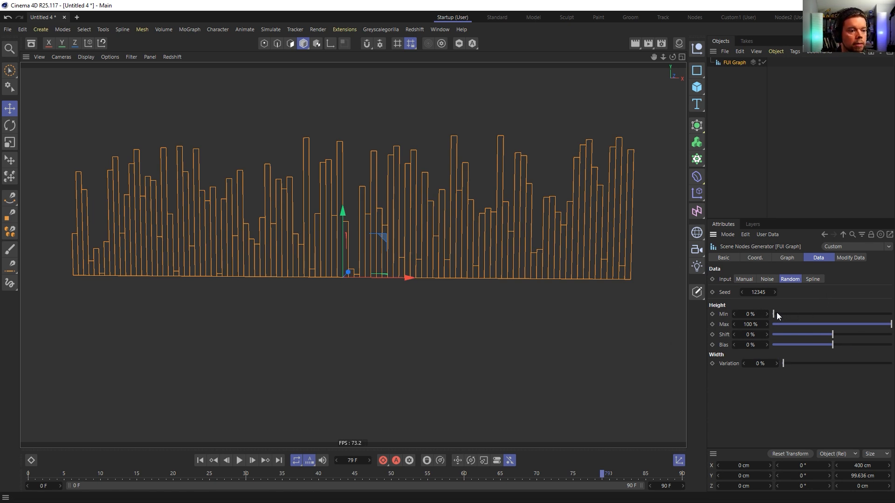
{"action": "left_click_drag", "start_coordinate": [786, 315], "coordinate": [743, 322]}
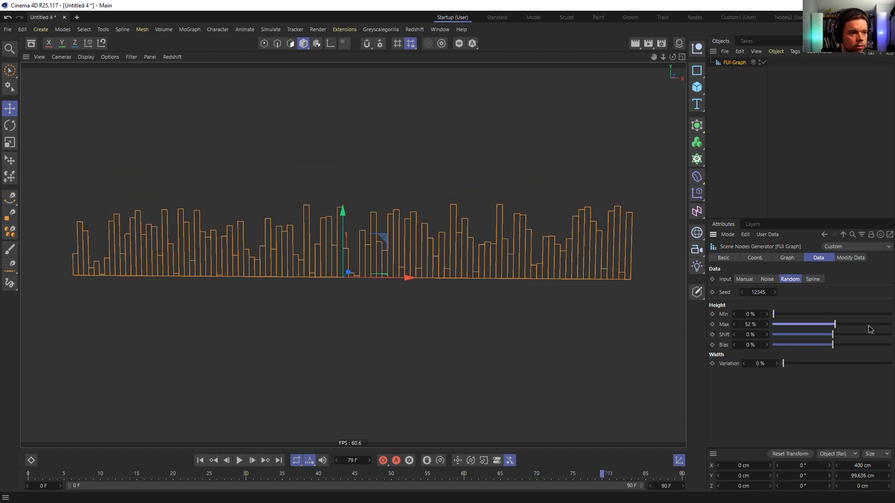
{"action": "left_click_drag", "start_coordinate": [831, 333], "coordinate": [891, 345]}
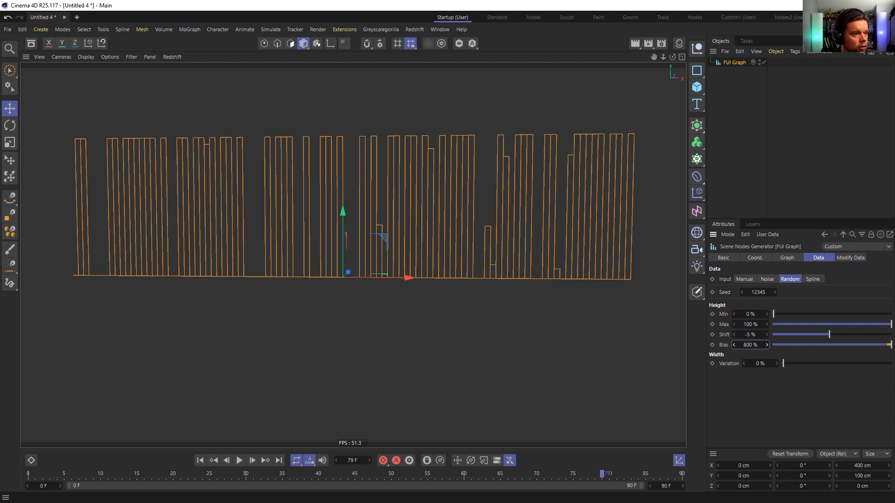
{"action": "left_click_drag", "start_coordinate": [830, 345], "coordinate": [892, 345]}
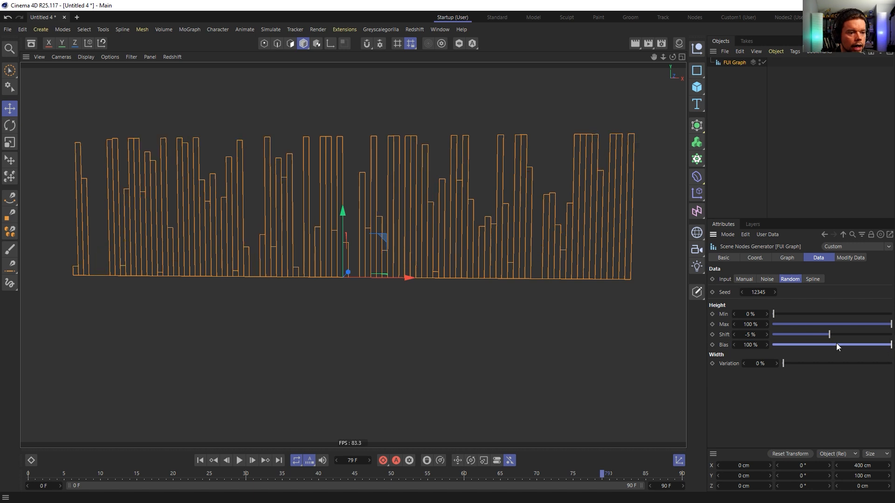
Reset the height Bias and Shift to 0% and set the width Variation to 70%
{"action": "right_click", "coordinate": [766, 345]}
{"action": "right_click", "coordinate": [767, 335]}
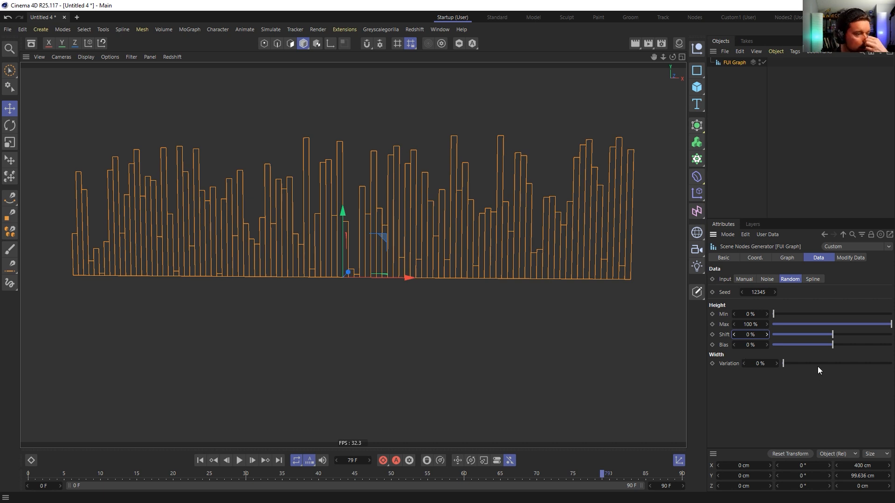
{"action": "left_click_drag", "start_coordinate": [786, 367], "coordinate": [861, 366]}
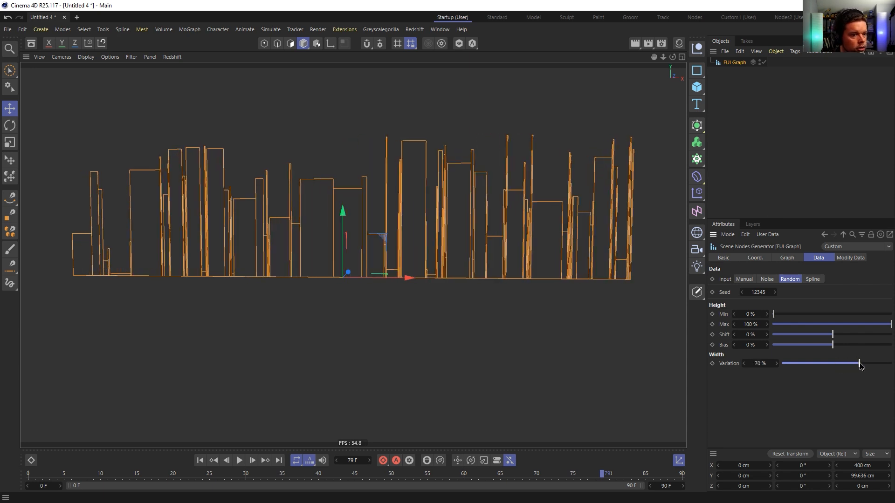
Change the data input to Spline and move the first peak of the vertical curve higher and slightly earlier
{"action": "left_click", "coordinate": [814, 280]}
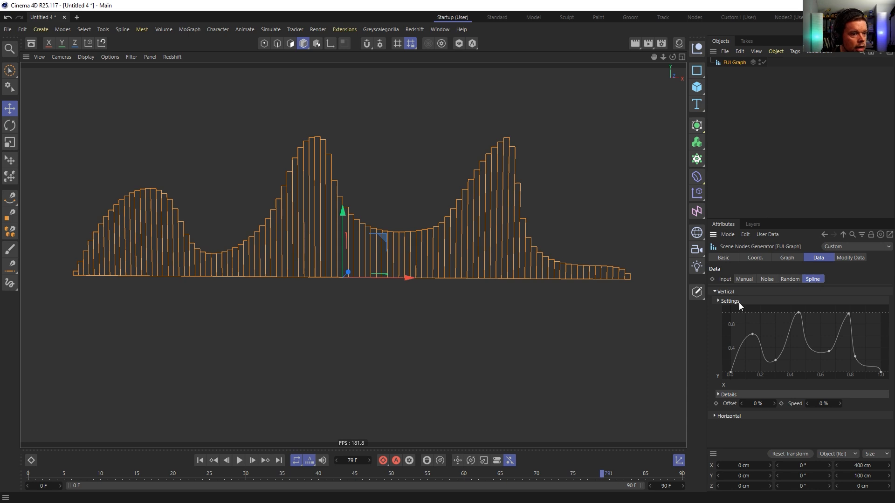
{"action": "left_click_drag", "start_coordinate": [751, 335], "coordinate": [754, 359]}
{"action": "left_click_drag", "start_coordinate": [749, 323], "coordinate": [749, 321]}
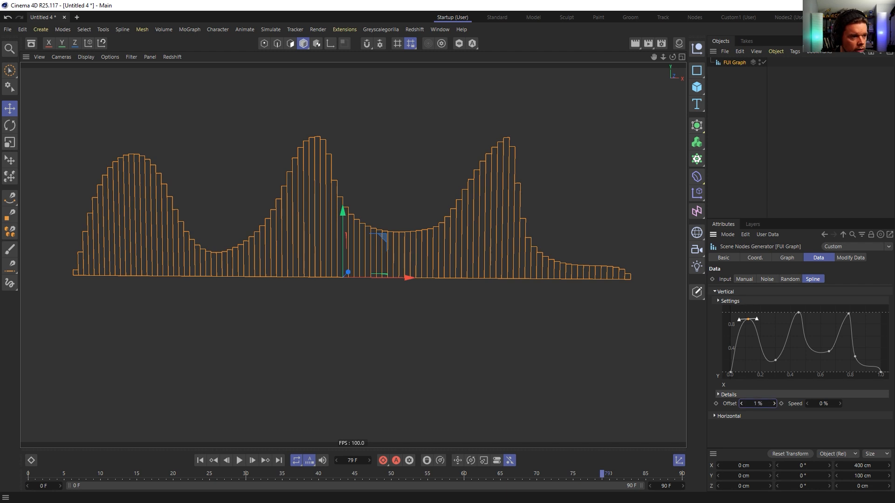
Try increasing the vertical spline's Offset to shift the bars sideways, and reset it to 0%
{"action": "left_click_drag", "start_coordinate": [776, 404], "coordinate": [774, 404]}
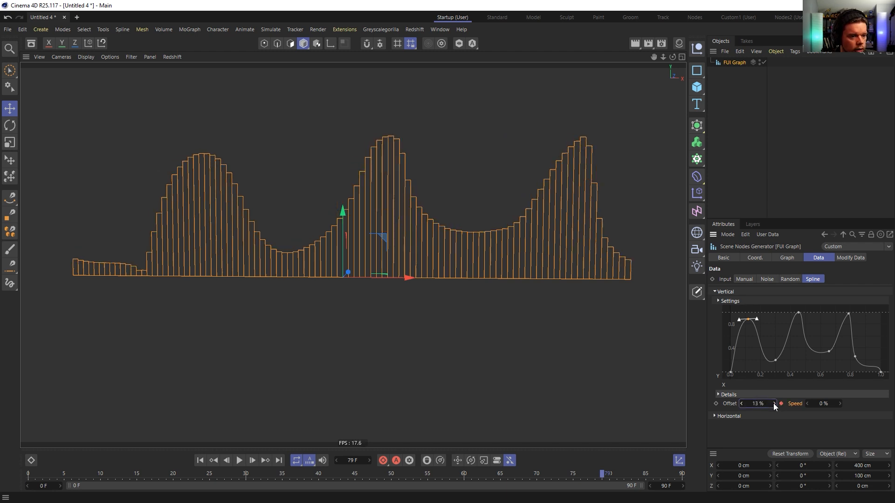
{"action": "left_click", "coordinate": [774, 404]}
{"action": "left_click", "coordinate": [773, 404]}
{"action": "left_click", "coordinate": [774, 403]}
{"action": "left_click", "coordinate": [774, 404]}
{"action": "left_click", "coordinate": [774, 404]}
{"action": "left_click_drag", "start_coordinate": [773, 404], "coordinate": [776, 404]}
{"action": "right_click", "coordinate": [776, 404]}
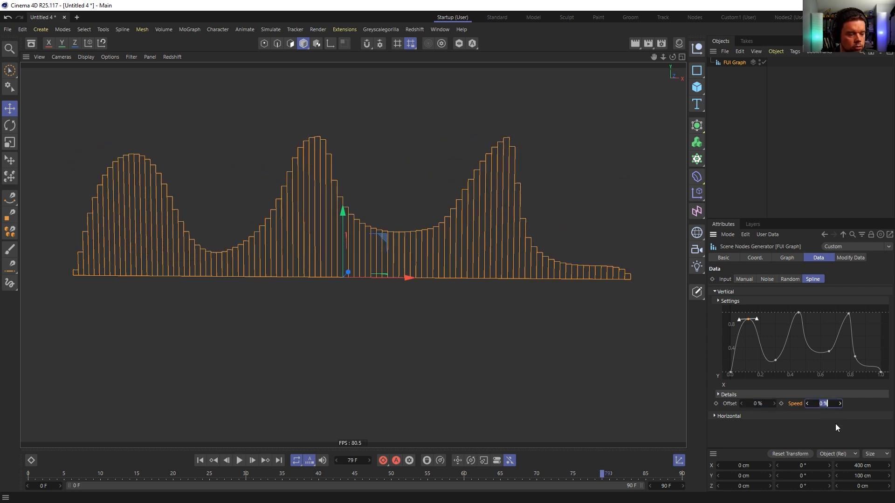
Set the vertical spline's Speed to 55%, preview the animation and stop playback
{"action": "key", "text": "Return"}
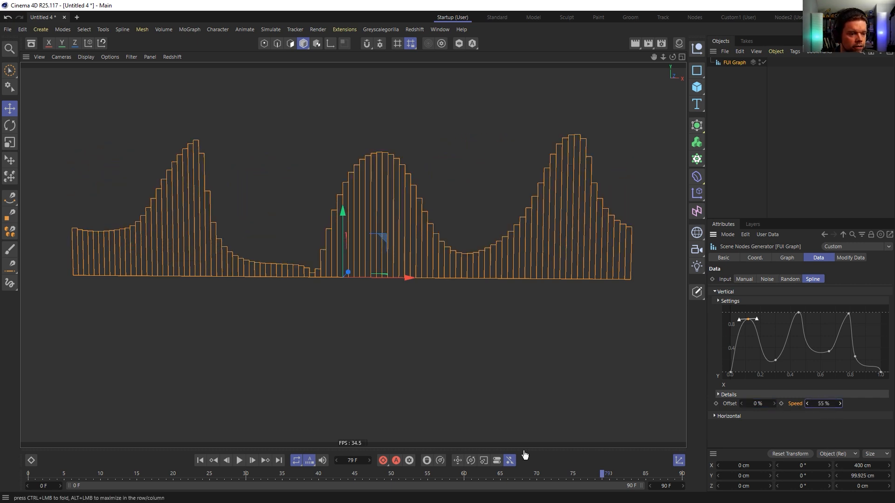
{"action": "left_click", "coordinate": [240, 461]}
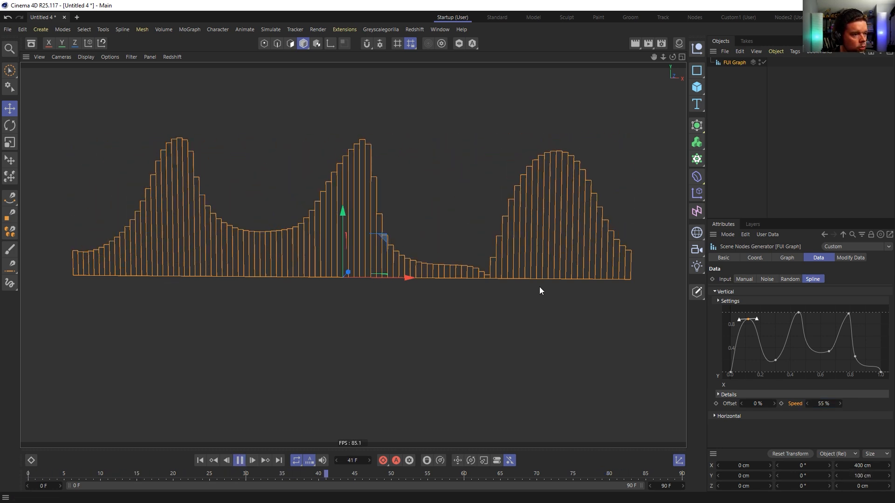
{"action": "left_click", "coordinate": [240, 460]}
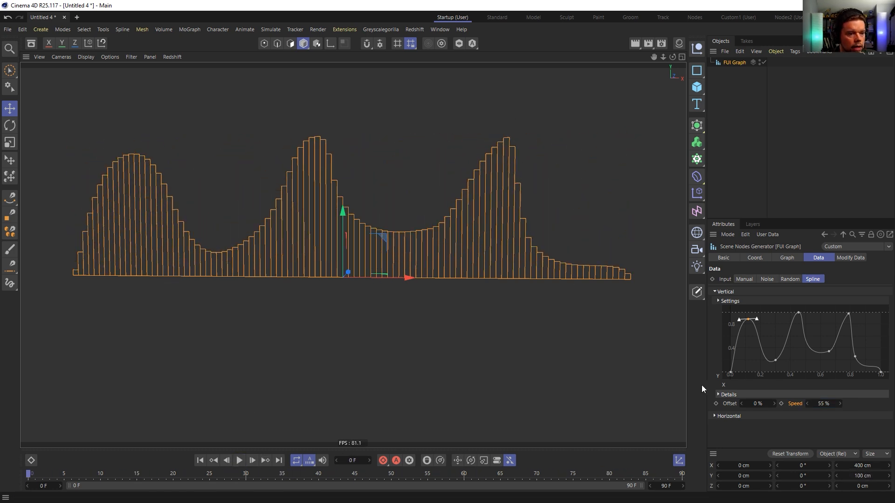
Change the data input to Noise with the Luka noise type and a vertical Noise Scale of 5.76
{"action": "left_click", "coordinate": [777, 279]}
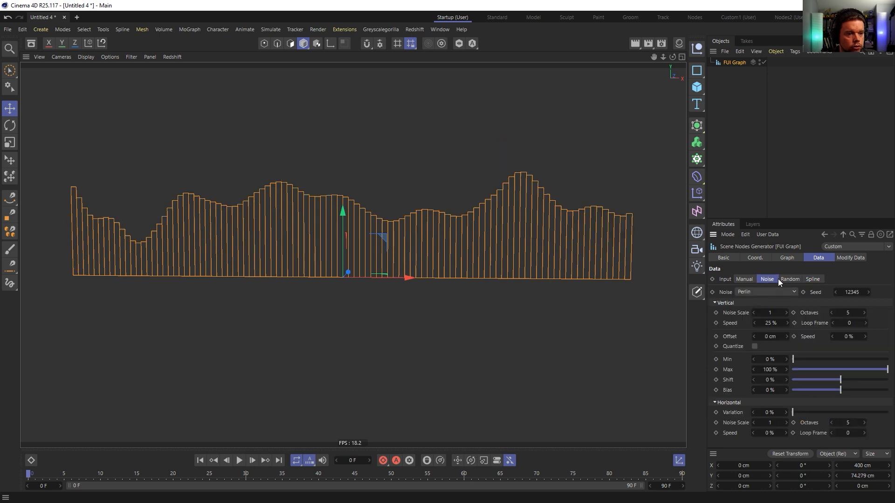
{"action": "left_click", "coordinate": [743, 294]}
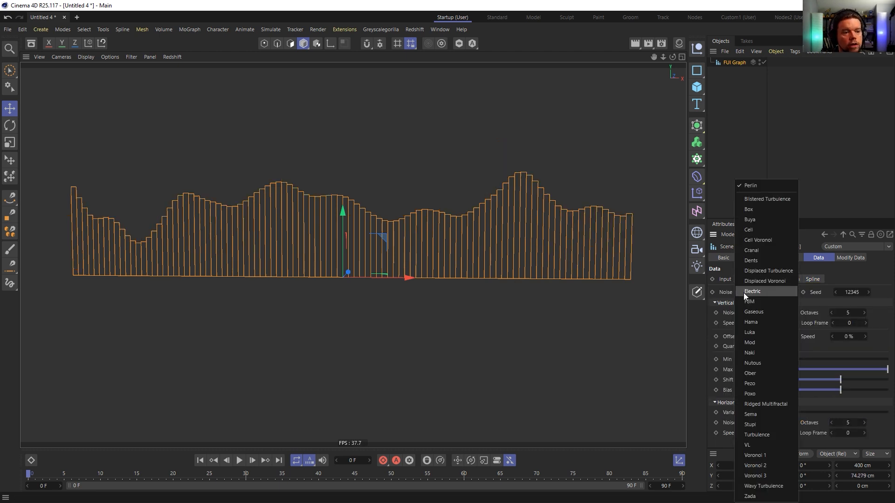
{"action": "left_click", "coordinate": [762, 332]}
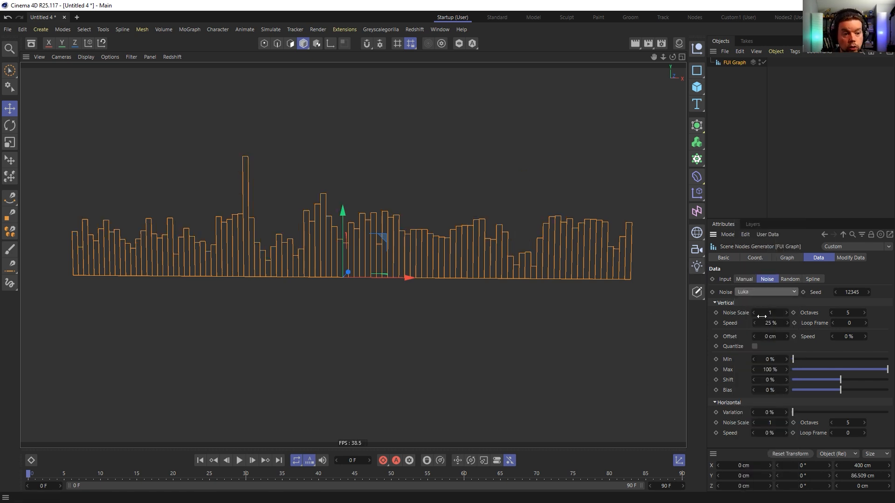
{"action": "left_click_drag", "start_coordinate": [769, 317], "coordinate": [874, 317]}
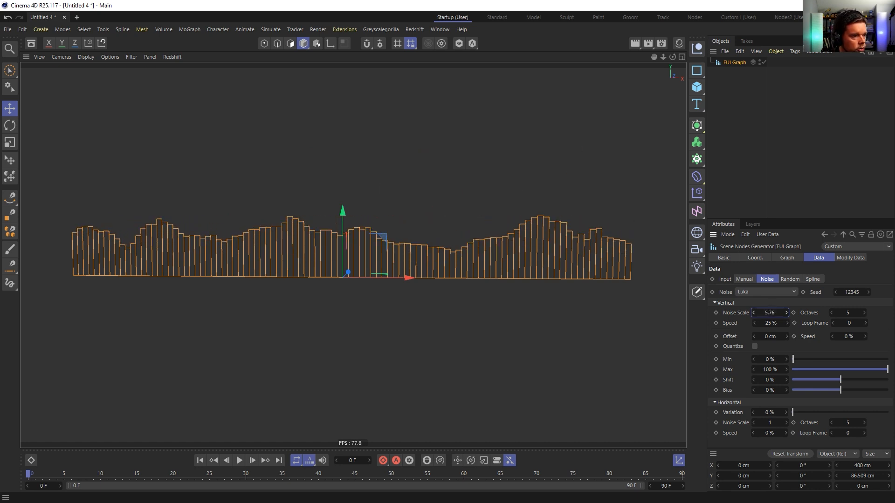
Set the vertical Noise Scale to 2.3, start playback and set the vertical Loop Frame to 91
{"action": "left_click_drag", "start_coordinate": [786, 312], "coordinate": [747, 313]}
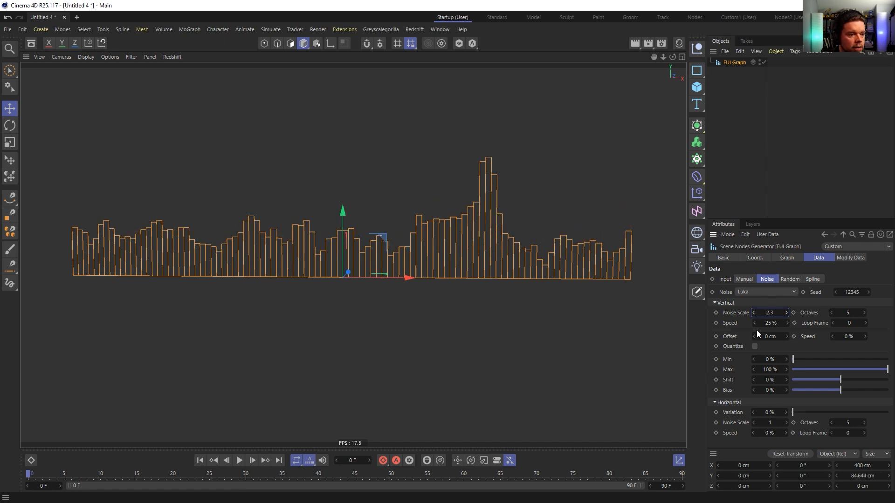
{"action": "left_click", "coordinate": [239, 460]}
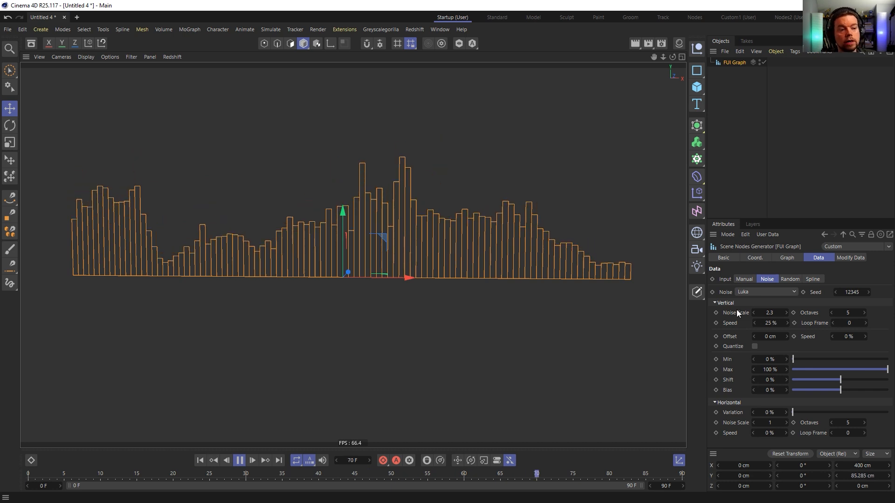
{"action": "double_click", "coordinate": [849, 322]}
{"action": "type", "text": "9"}
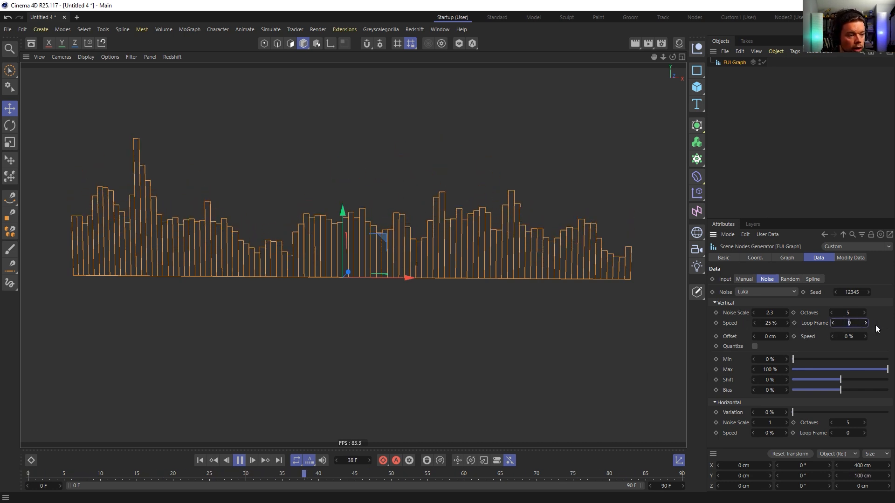
{"action": "type", "text": "1"}
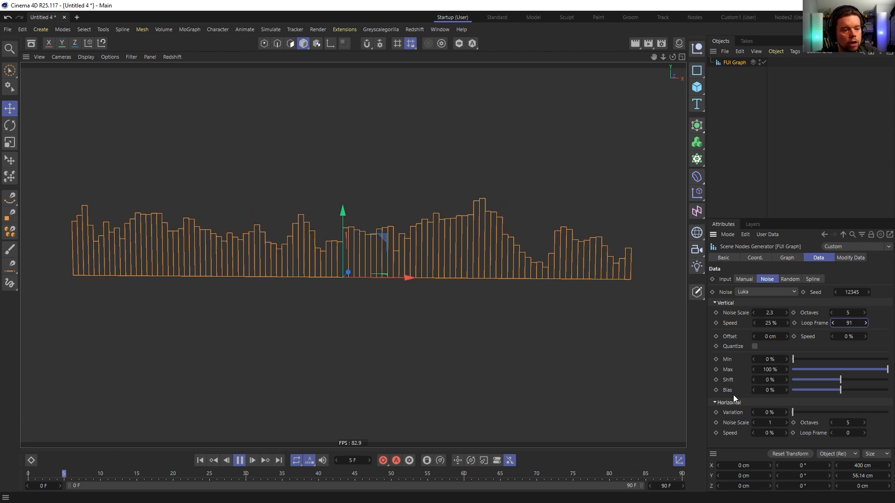
Set the horizontal Variation to 34% and the horizontal Speed to 5%, after trying a Speed of 25%
{"action": "left_click_drag", "start_coordinate": [791, 416], "coordinate": [826, 418]}
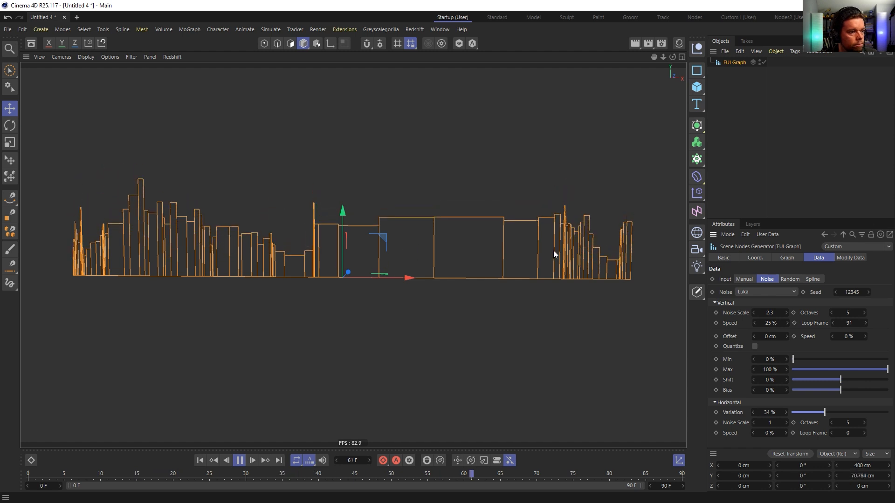
{"action": "left_click", "coordinate": [769, 432]}
{"action": "type", "text": "25"}
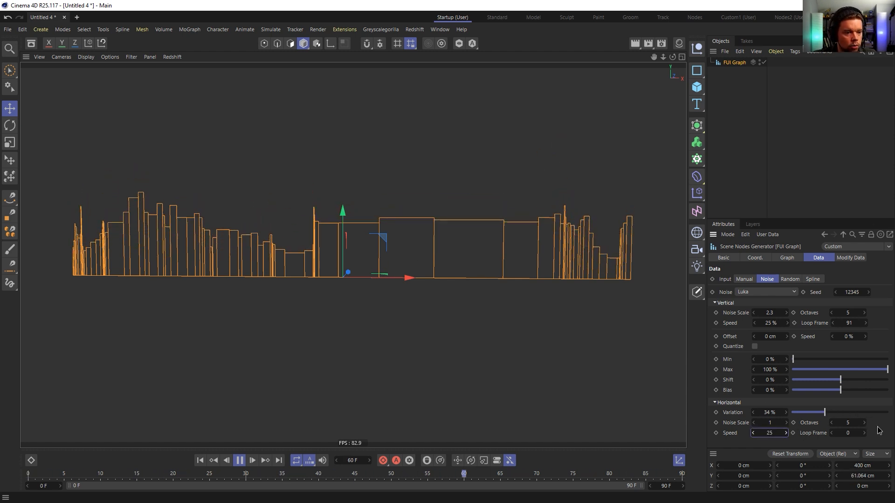
{"action": "key", "text": "Return"}
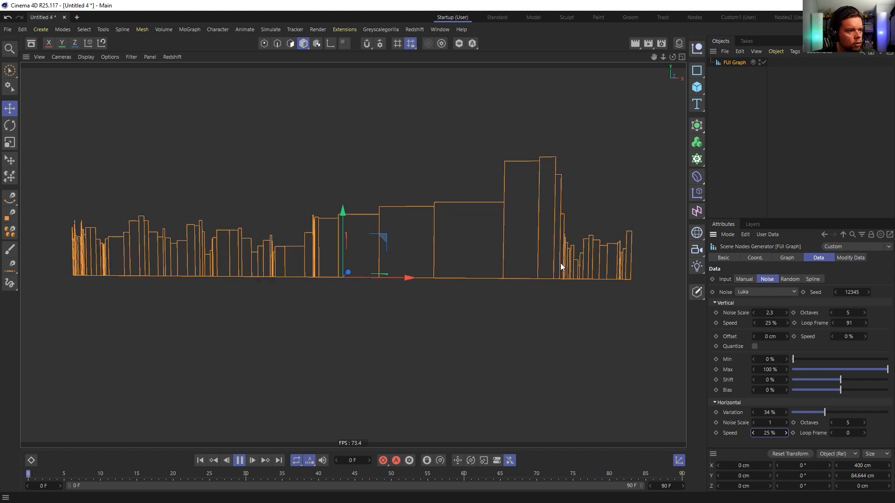
{"action": "double_click", "coordinate": [770, 433]}
{"action": "type", "text": "5"}
{"action": "key", "text": "Return"}
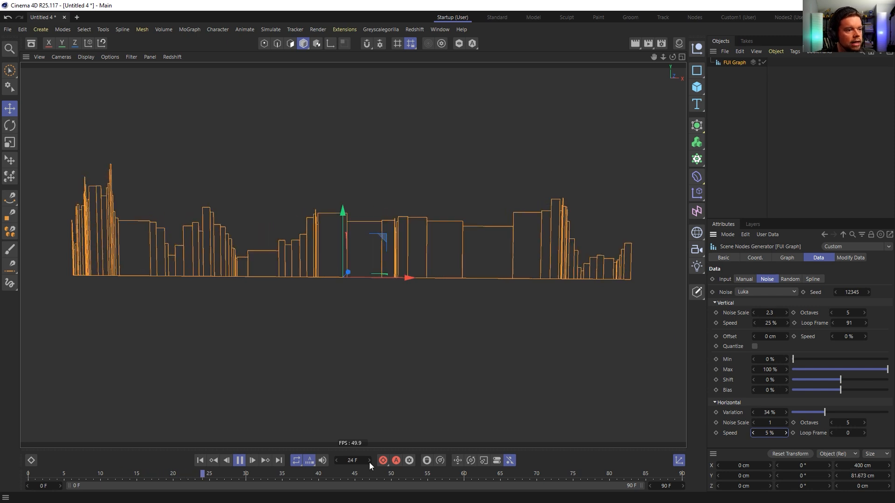
Try a graph Shift of 1% with the noise data's vertical Bias at 100% and vertical Shift at -26%
{"action": "left_click", "coordinate": [789, 258]}
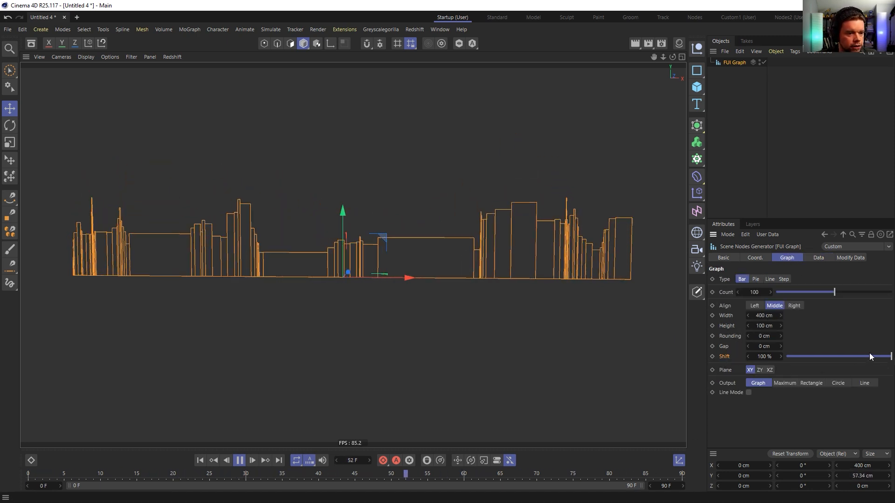
{"action": "left_click_drag", "start_coordinate": [869, 356], "coordinate": [837, 363]}
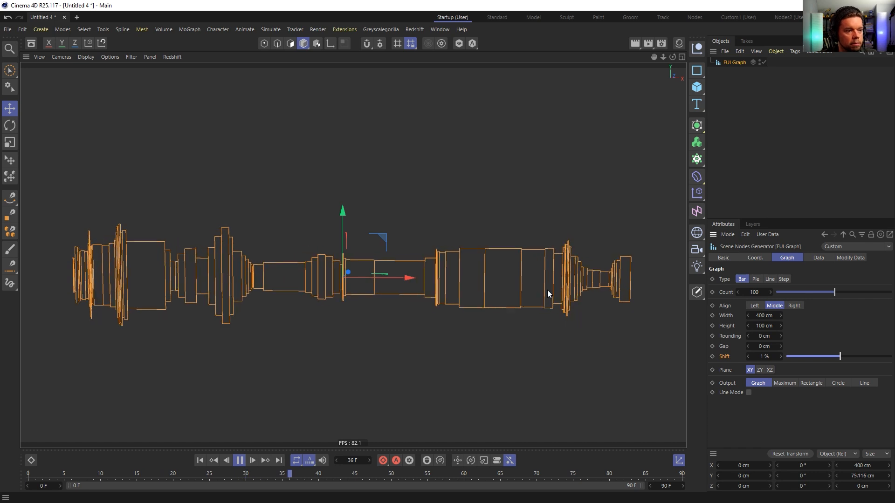
{"action": "left_click", "coordinate": [818, 258]}
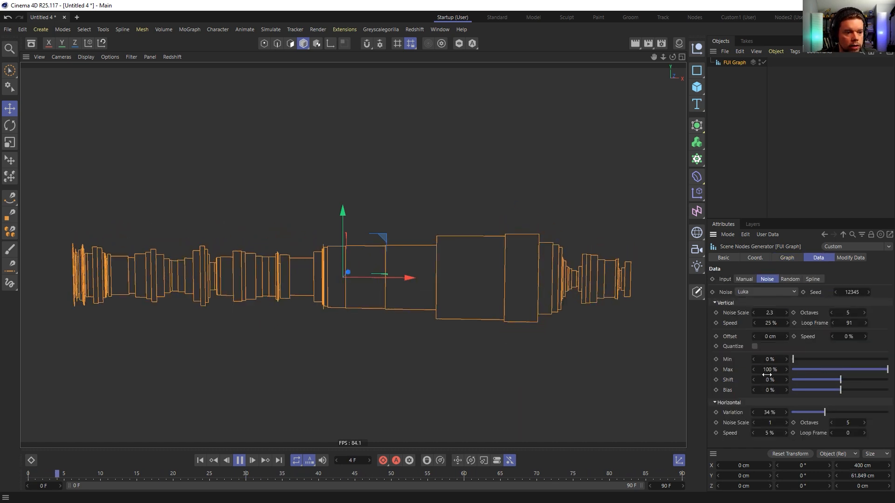
{"action": "left_click_drag", "start_coordinate": [840, 390], "coordinate": [887, 391]}
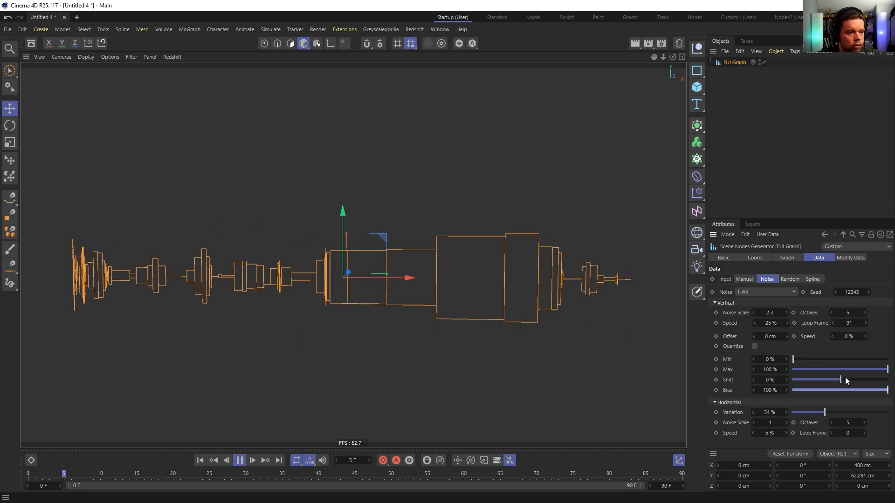
{"action": "left_click_drag", "start_coordinate": [841, 381], "coordinate": [831, 385]}
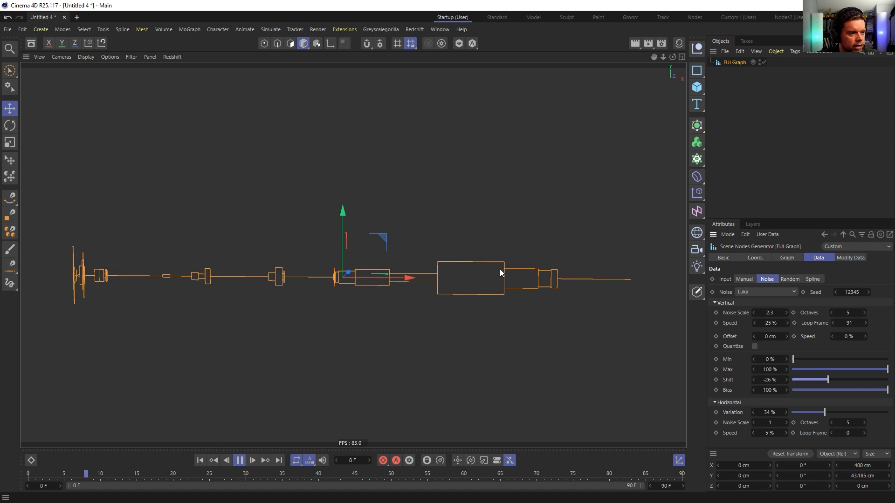
Try flipping the bars downward with a graph Shift of -100%, and reset the graph Shift to 100%
{"action": "left_click", "coordinate": [787, 258]}
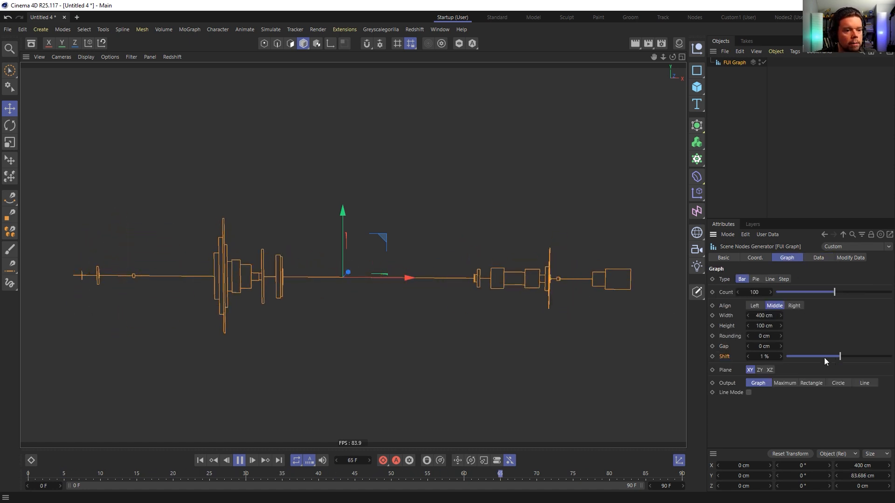
{"action": "left_click_drag", "start_coordinate": [827, 355], "coordinate": [776, 359]}
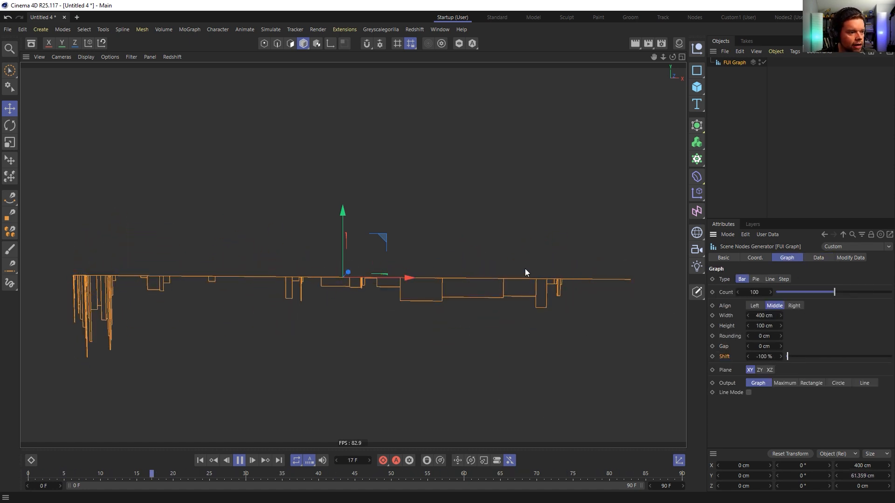
{"action": "right_click", "coordinate": [781, 358]}
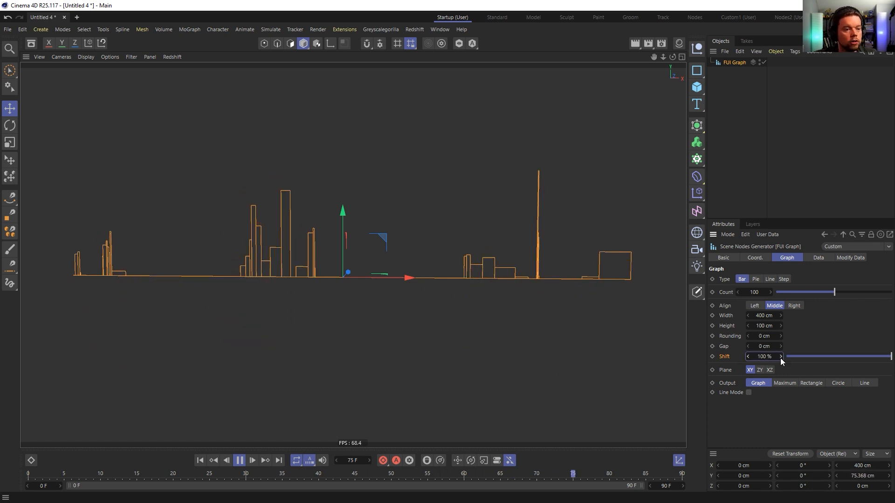
Reset the noise data's vertical Bias and vertical Shift to 0%
{"action": "left_click", "coordinate": [815, 258]}
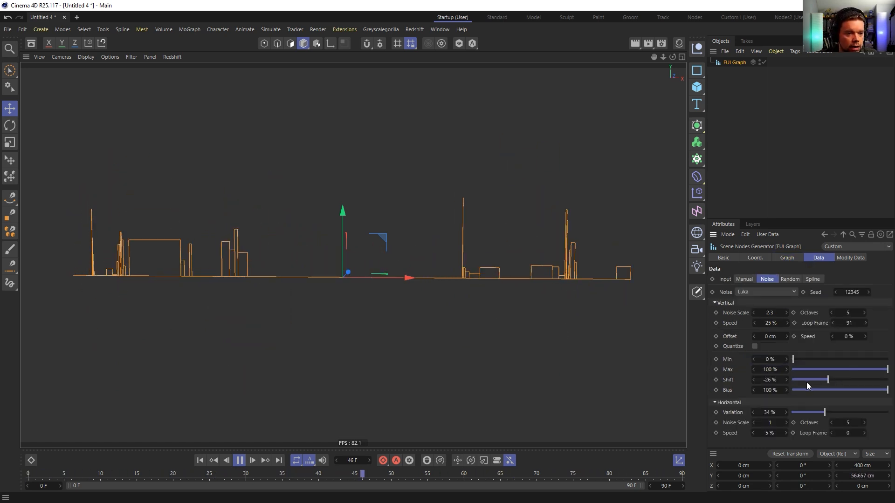
{"action": "right_click", "coordinate": [787, 390]}
{"action": "right_click", "coordinate": [787, 380]}
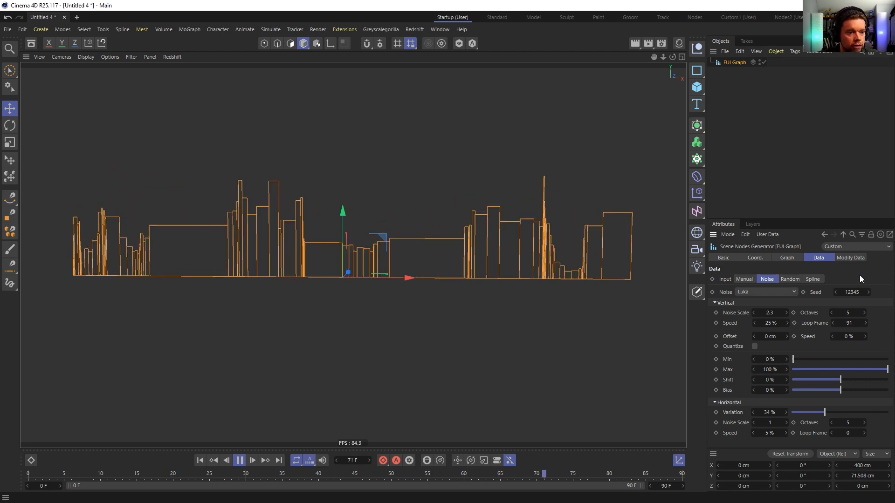
Lower the graph's Count to 28 and change its type to Pie
{"action": "left_click", "coordinate": [795, 260]}
{"action": "left_click_drag", "start_coordinate": [799, 290], "coordinate": [793, 290]}
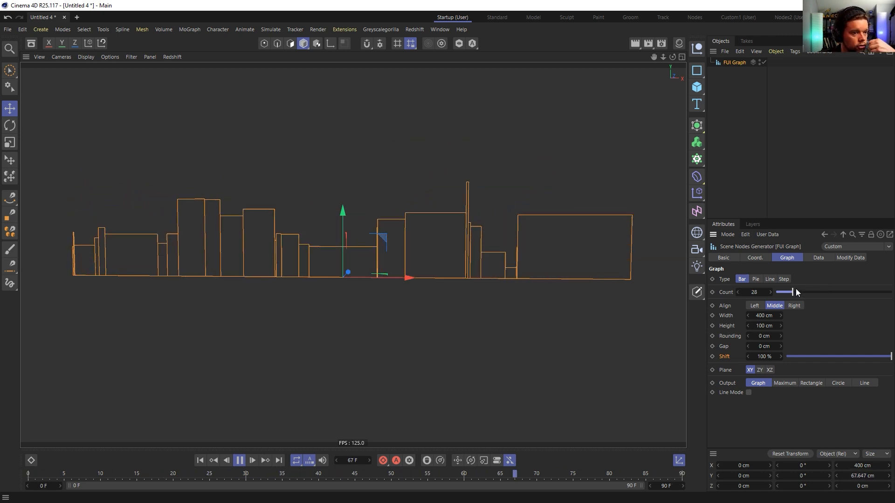
{"action": "left_click", "coordinate": [756, 279]}
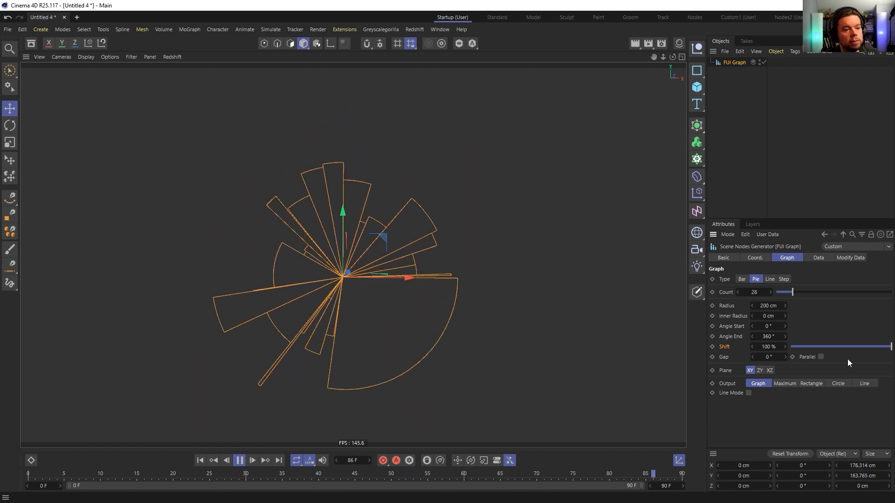
Set the pie graph's Inner Radius to 30 cm and its Shift to -100%, after trying a Shift of 21%
{"action": "left_click_drag", "start_coordinate": [890, 346], "coordinate": [852, 347]}
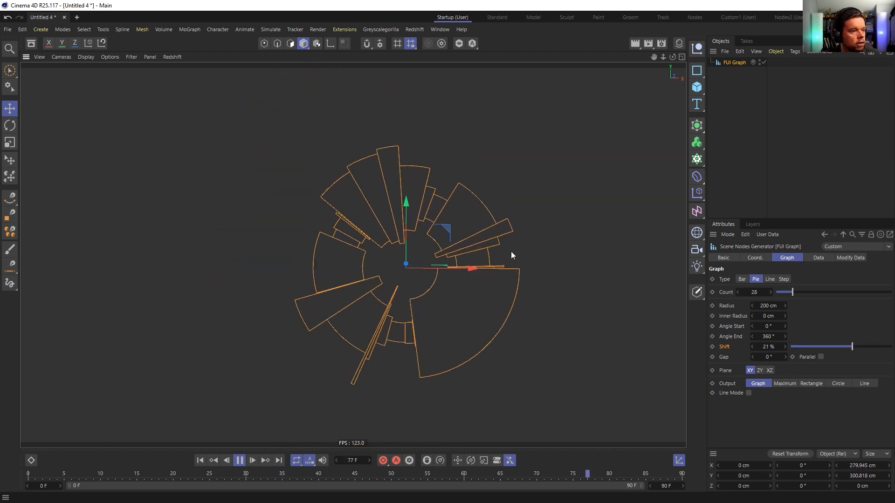
{"action": "left_click_drag", "start_coordinate": [770, 316], "coordinate": [785, 316]}
{"action": "left_click_drag", "start_coordinate": [770, 346], "coordinate": [850, 347]}
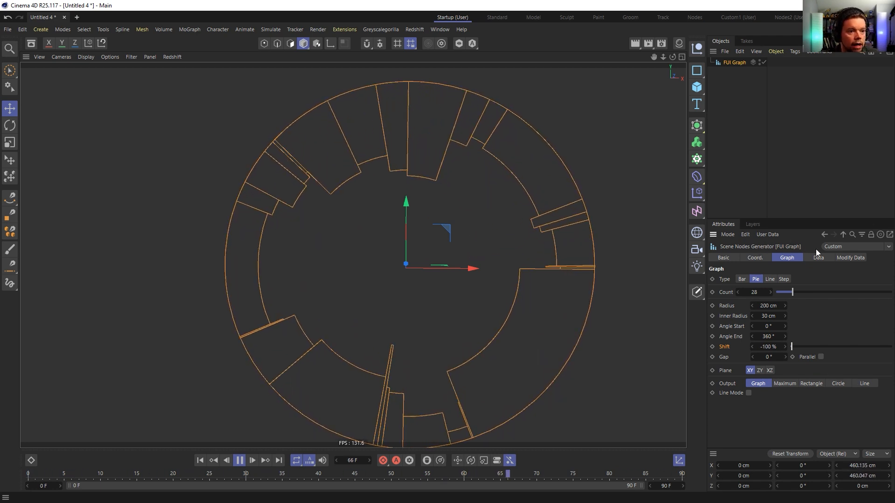
Modify the graph data by sorting it with Shuffle
{"action": "left_click", "coordinate": [849, 257]}
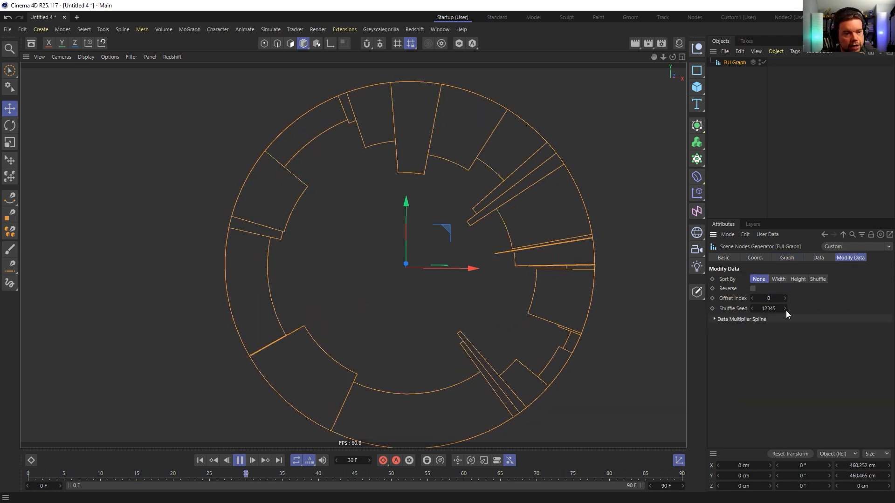
{"action": "left_click", "coordinate": [818, 279]}
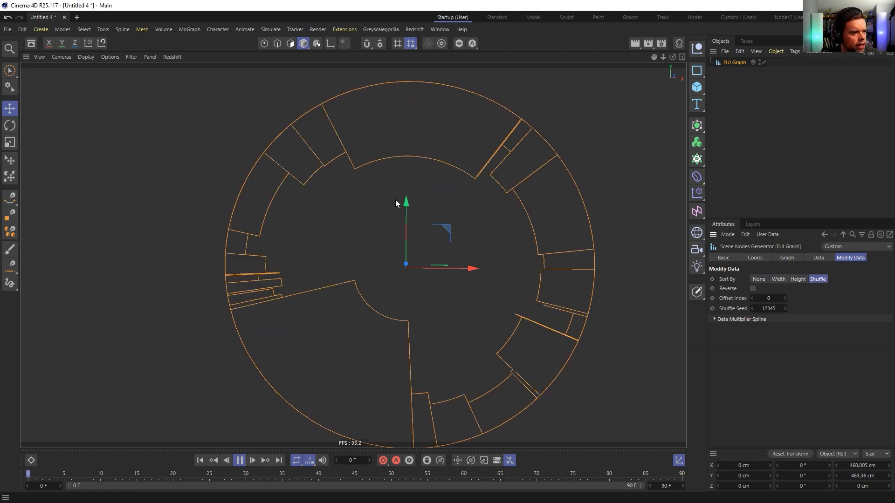
{"action": "left_click", "coordinate": [819, 259]}
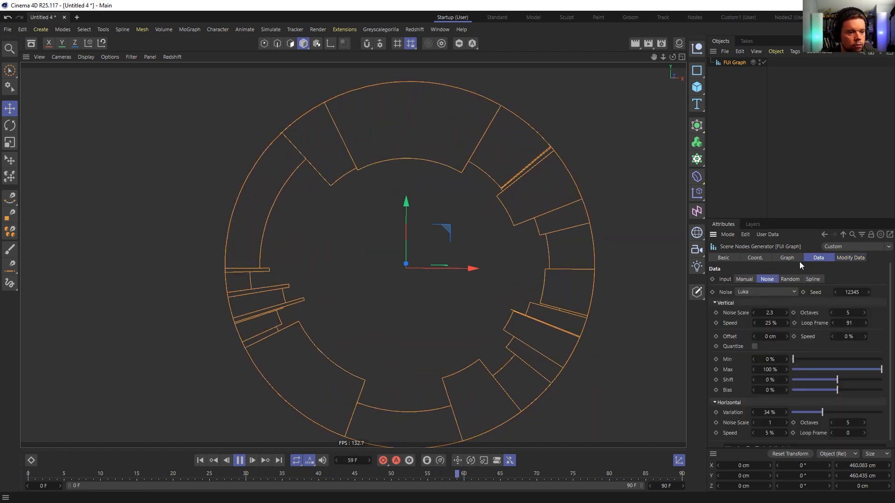
Reduce the pie graph's Count to 8 and stop playback
{"action": "left_click", "coordinate": [788, 258]}
{"action": "left_click_drag", "start_coordinate": [791, 293], "coordinate": [868, 292]}
{"action": "left_click_drag", "start_coordinate": [809, 293], "coordinate": [779, 292]}
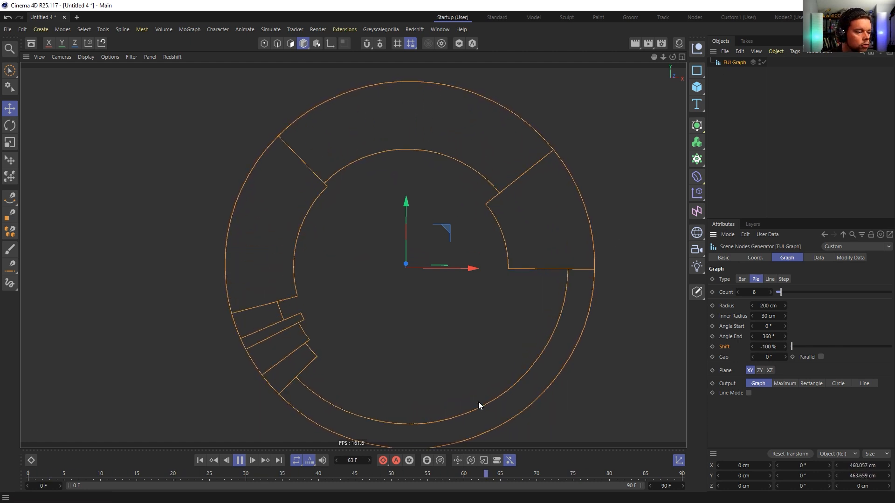
{"action": "left_click", "coordinate": [240, 460]}
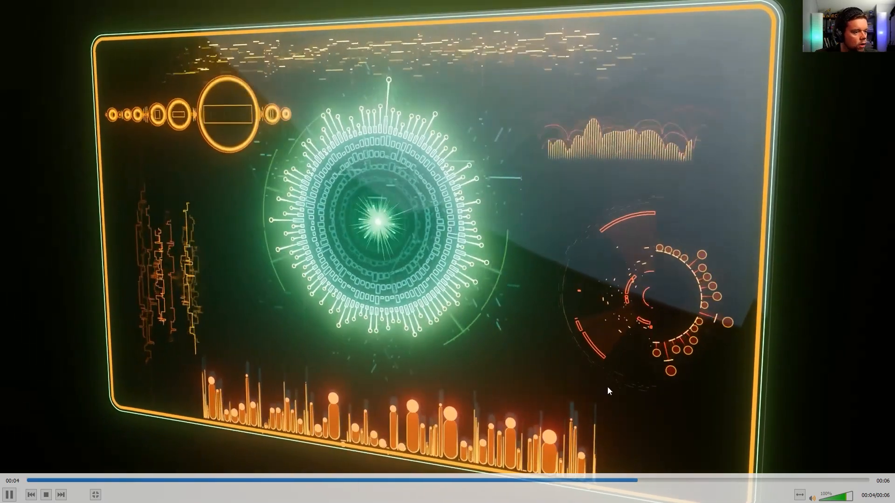
View the rendered FUI_Graph_Glass example clips in VLC media player and return to Cinema 4D
{"action": "double_click", "coordinate": [727, 371]}
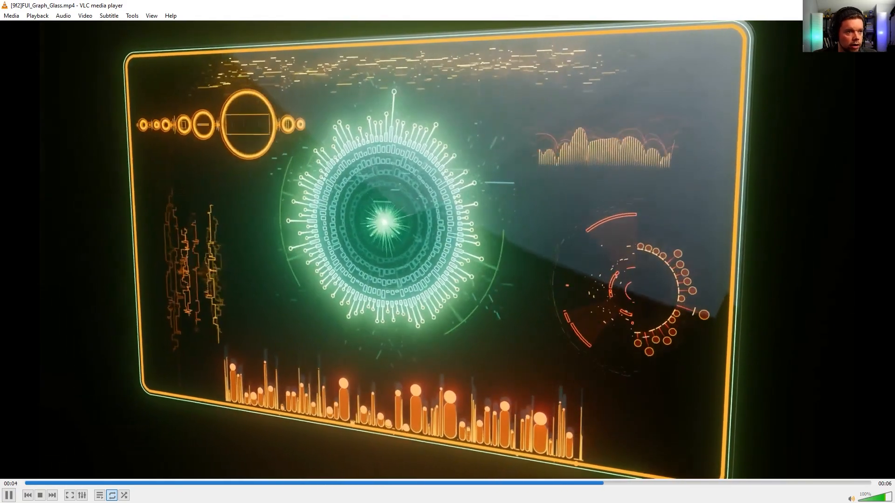
{"action": "key", "text": "alt+Tab"}
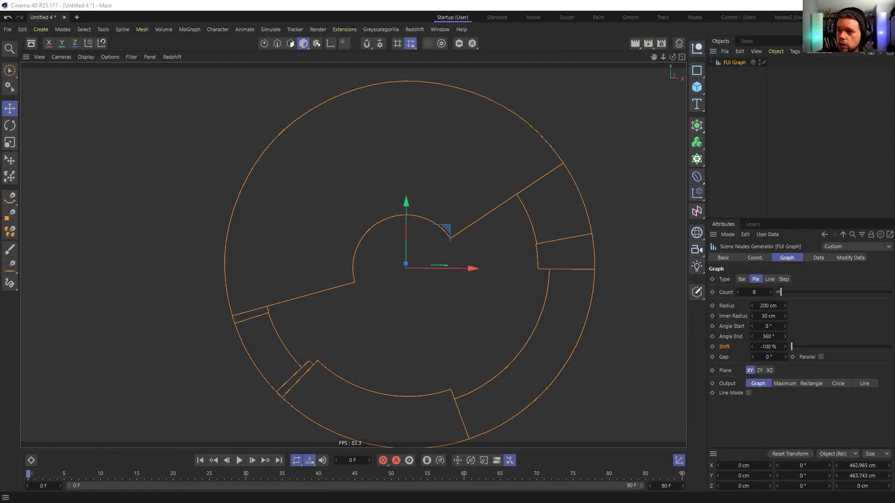
{"action": "key", "text": "alt+Tab"}
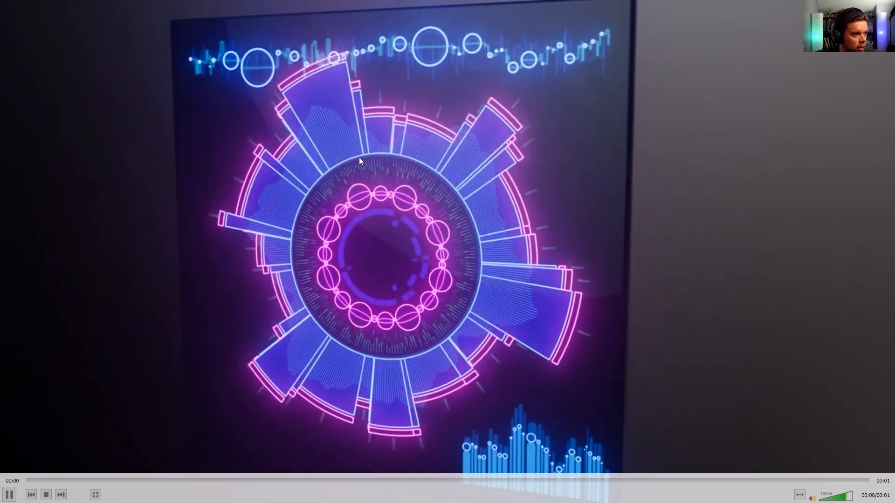
{"action": "double_click", "coordinate": [451, 228]}
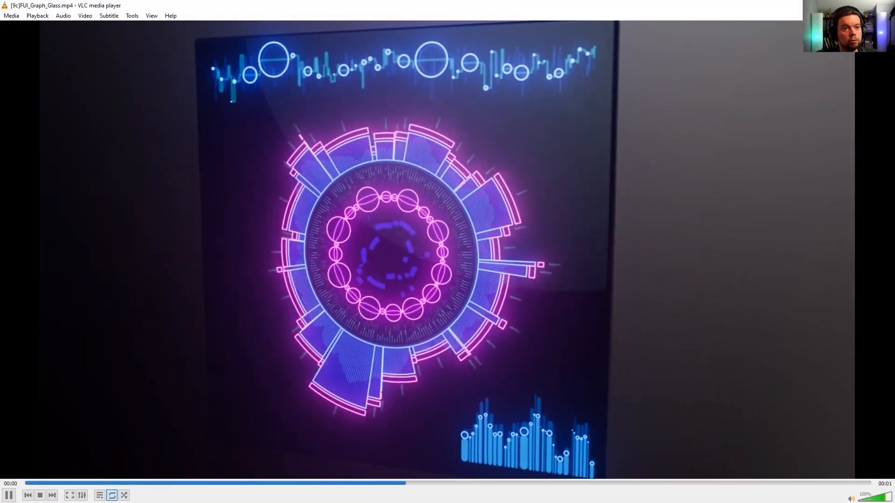
{"action": "left_click", "coordinate": [855, 5]}
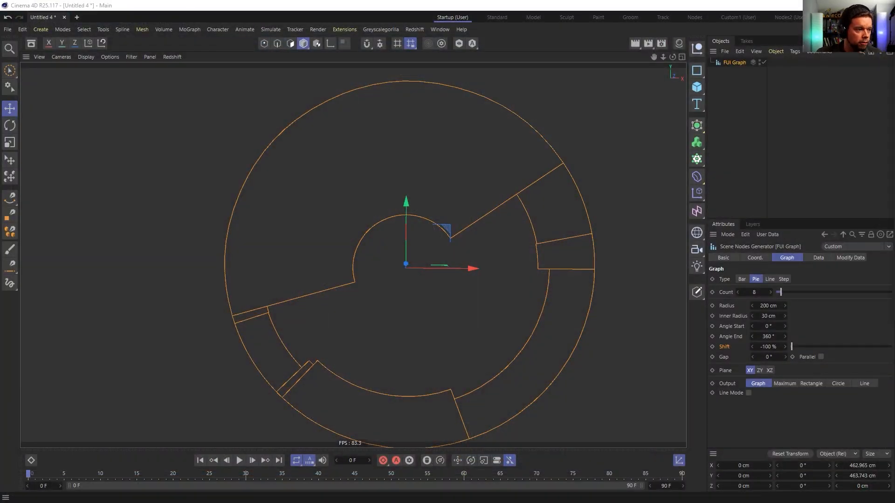
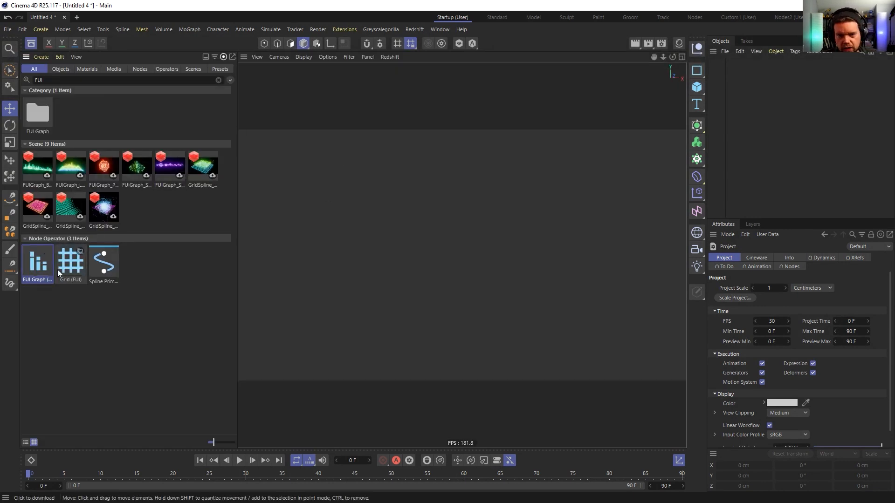
Add the Grid (FUI) asset to the empty scene and close the Asset Browser
{"action": "left_click_drag", "start_coordinate": [70, 262], "coordinate": [760, 112]}
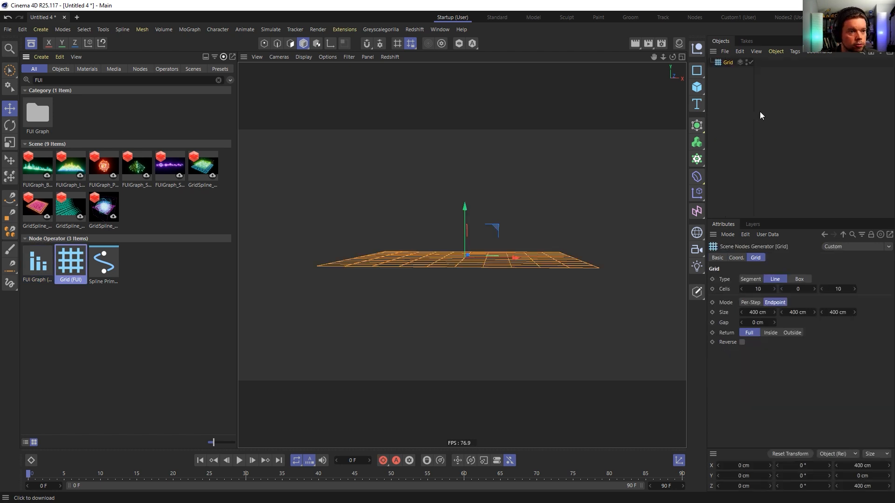
{"action": "left_click", "coordinate": [31, 44]}
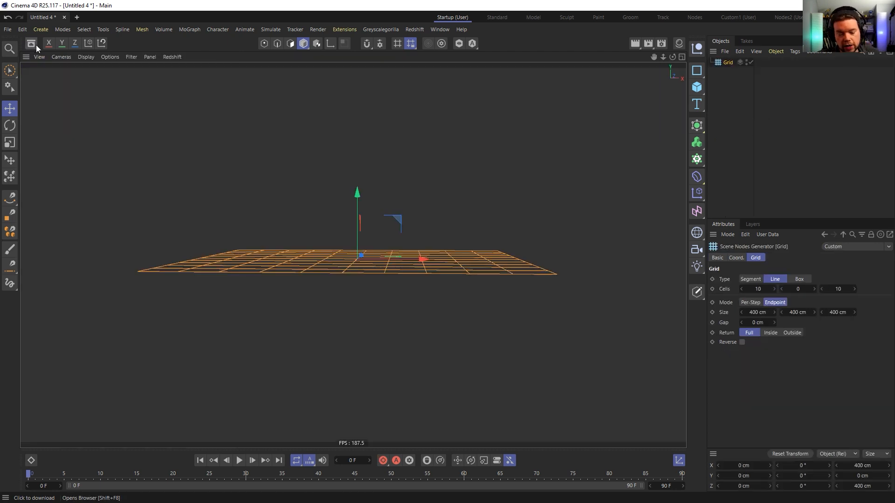
Set the grid's Type to Segment and its Y cell count to 10 to form a cubic grid
{"action": "left_click_drag", "start_coordinate": [350, 256], "coordinate": [407, 240], "text": "alt"}
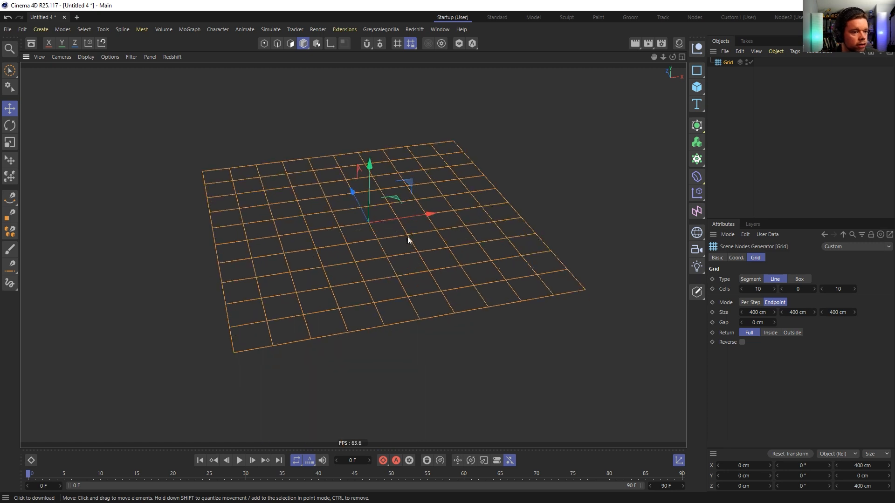
{"action": "left_click", "coordinate": [748, 279]}
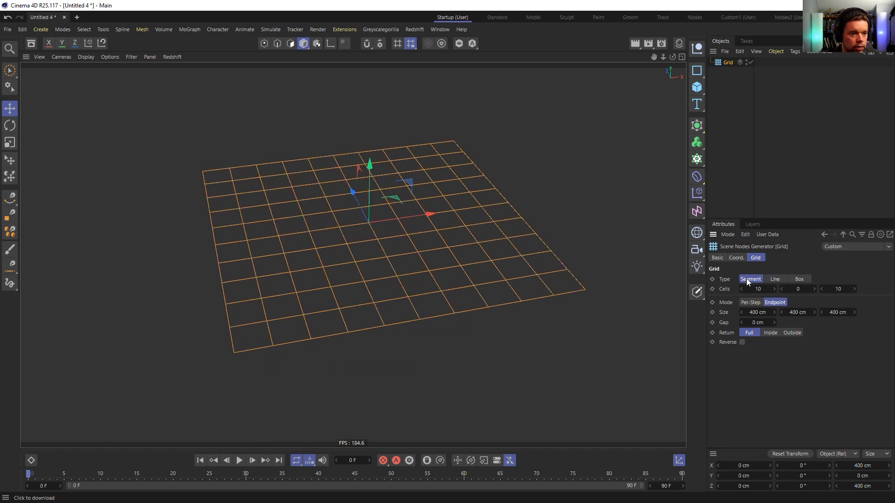
{"action": "left_click", "coordinate": [798, 289]}
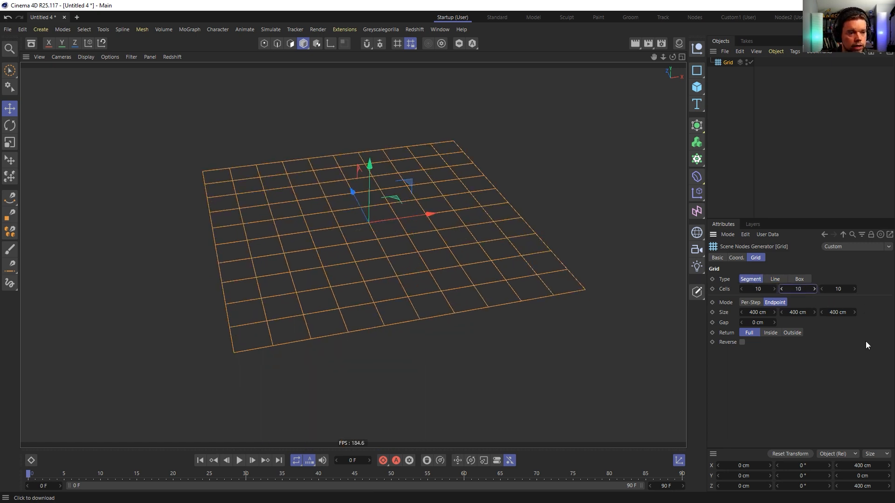
{"action": "key", "text": "Return"}
{"action": "left_click_drag", "start_coordinate": [403, 292], "coordinate": [418, 266], "text": "alt"}
{"action": "scroll", "coordinate": [450, 270], "scroll_direction": "down", "scroll_amount": 3}
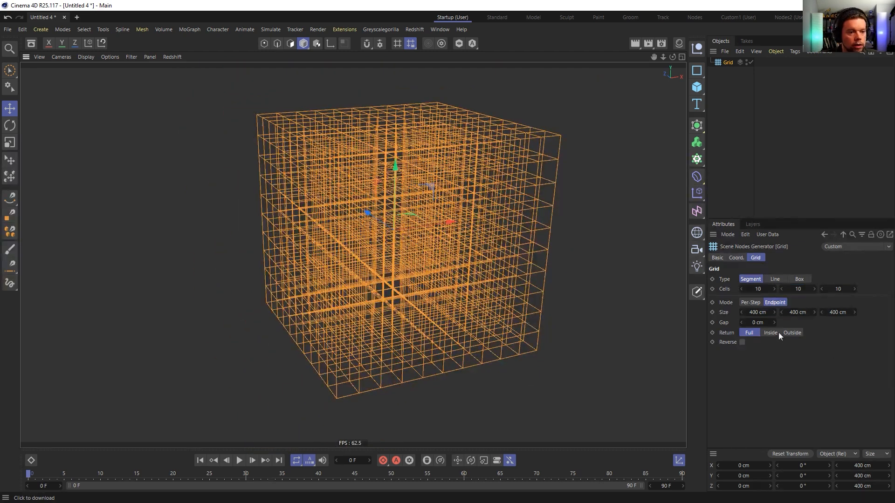
Try a Gap of 9 cm between the grid segments, and undo it
{"action": "left_click_drag", "start_coordinate": [773, 322], "coordinate": [774, 320]}
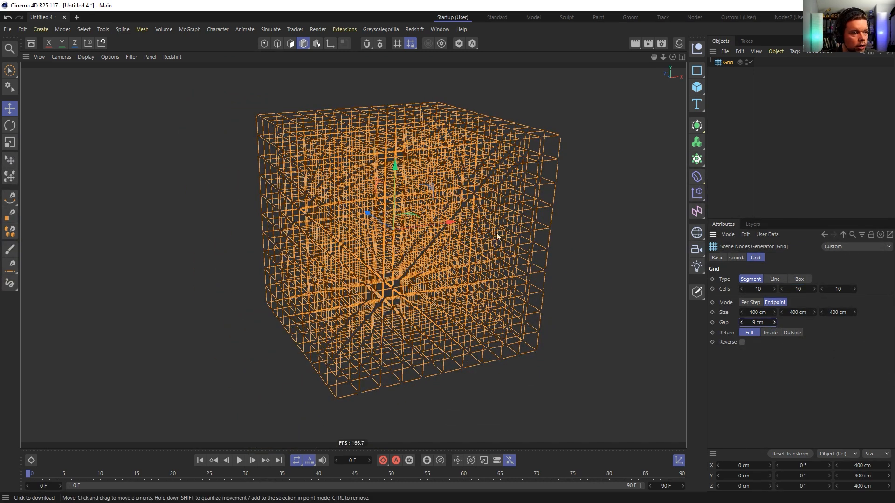
{"action": "left_click_drag", "start_coordinate": [500, 238], "coordinate": [453, 218], "text": "alt"}
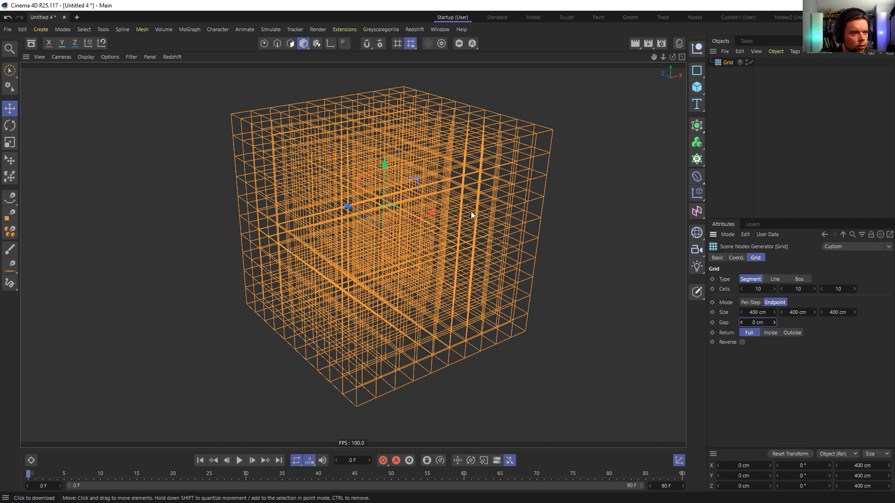
{"action": "key", "text": "ctrl+z"}
{"action": "middle_click_drag", "start_coordinate": [473, 214], "coordinate": [457, 222], "text": "alt"}
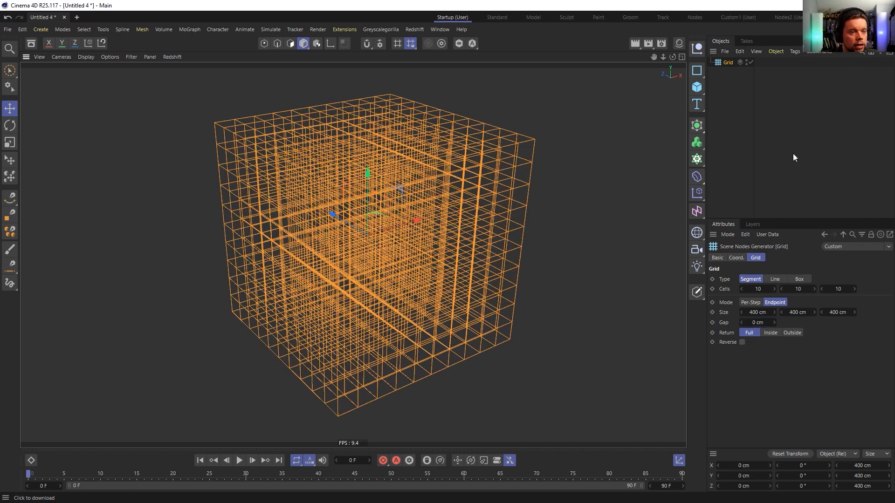
Place the Grid inside a Fracture object and set the Fracture mode to Explode Segments
{"action": "left_click", "coordinate": [696, 127]}
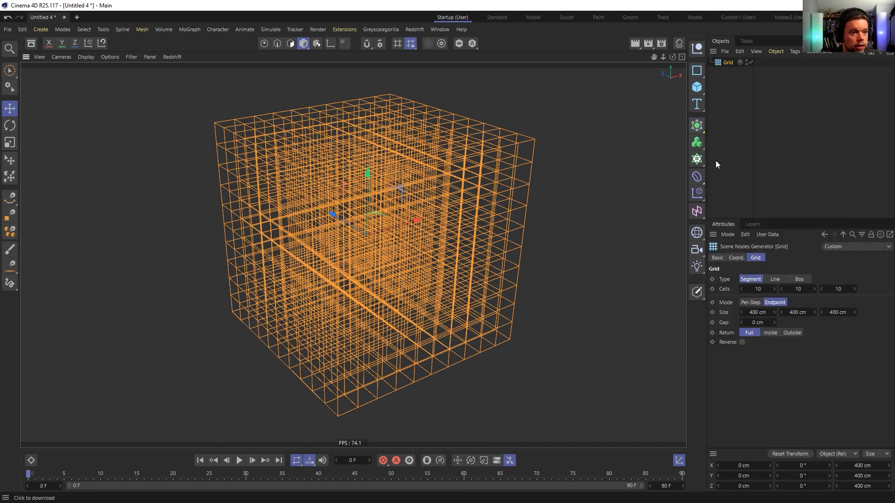
{"action": "left_click", "coordinate": [697, 159]}
{"action": "left_click", "coordinate": [748, 190]}
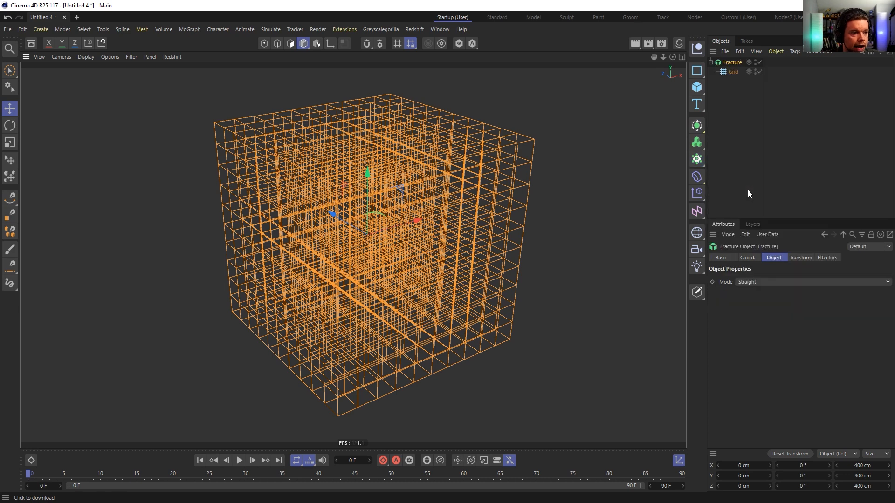
{"action": "left_click", "coordinate": [752, 282]}
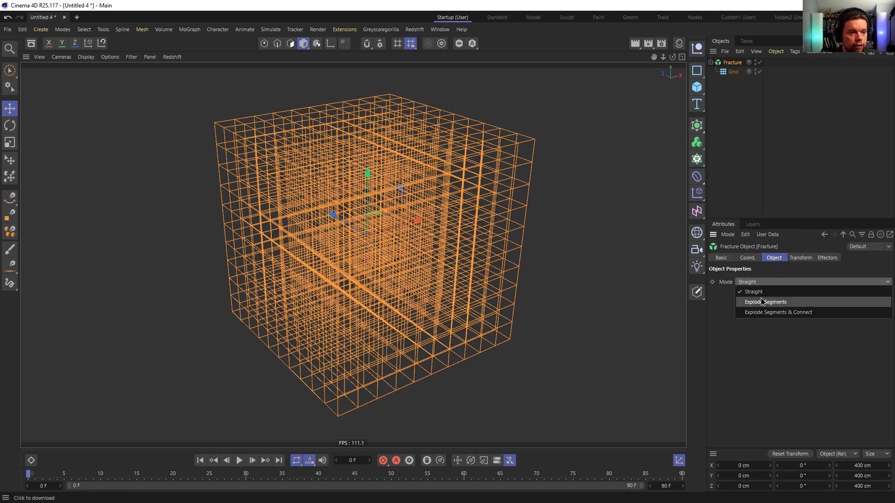
{"action": "left_click", "coordinate": [762, 303]}
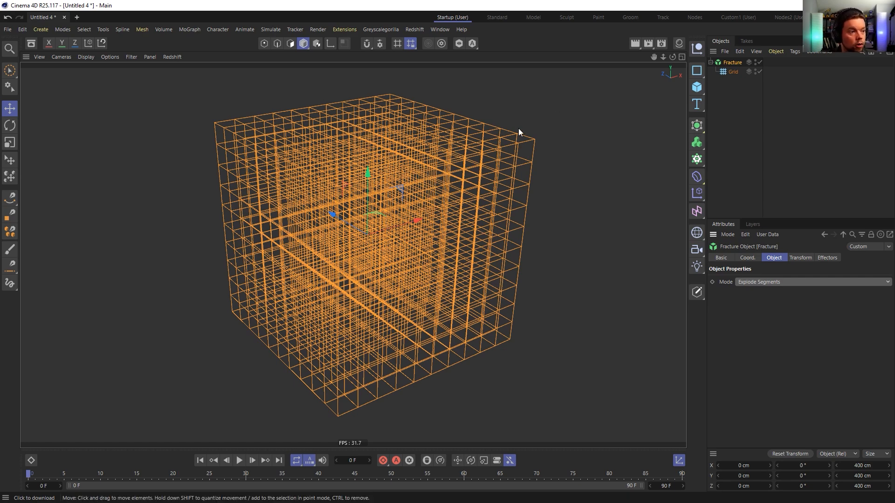
{"action": "left_click_drag", "start_coordinate": [426, 227], "coordinate": [437, 228], "text": "alt"}
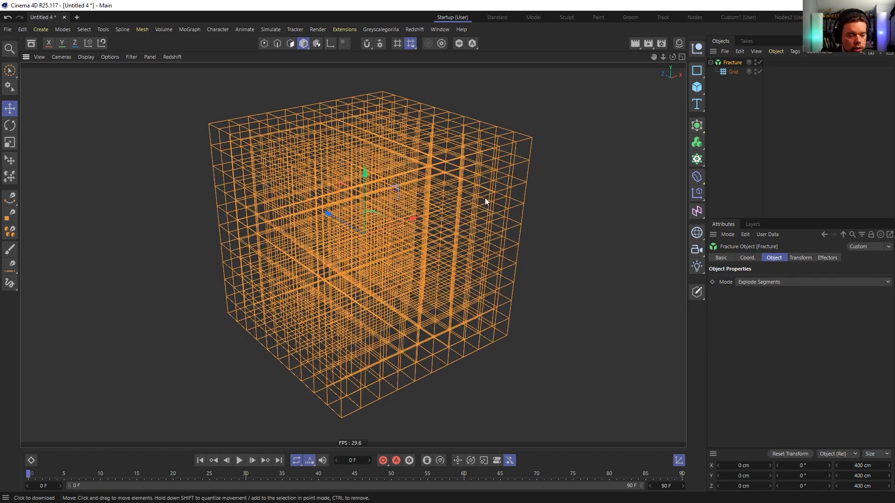
Try a Random effector on the fractured grid segments, and delete it
{"action": "left_click", "coordinate": [696, 194]}
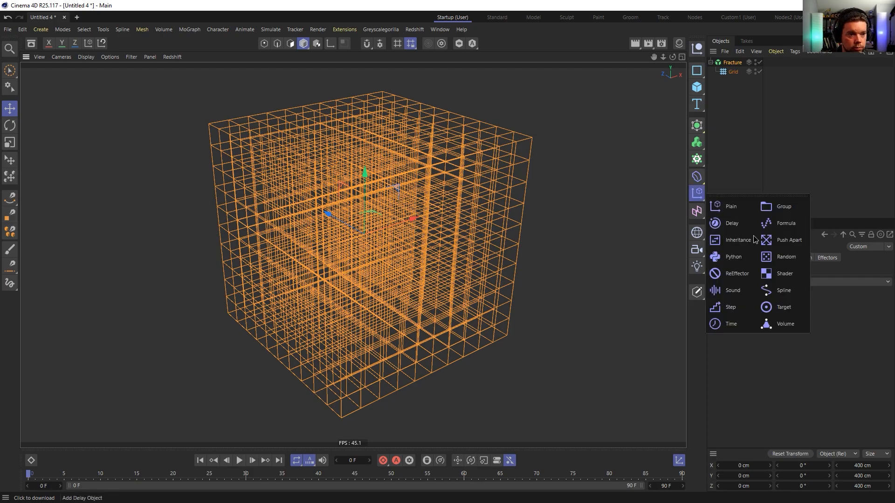
{"action": "left_click", "coordinate": [782, 261]}
{"action": "left_click_drag", "start_coordinate": [502, 198], "coordinate": [578, 243], "text": "alt"}
{"action": "left_click_drag", "start_coordinate": [439, 245], "coordinate": [364, 217], "text": "alt"}
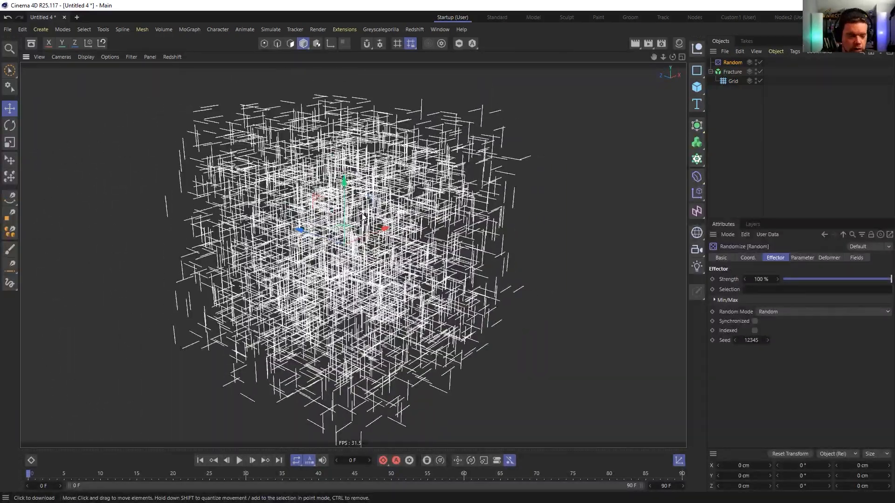
{"action": "key", "text": "Delete"}
Add a Plain effector to the Fracture object
{"action": "left_click", "coordinate": [732, 71]}
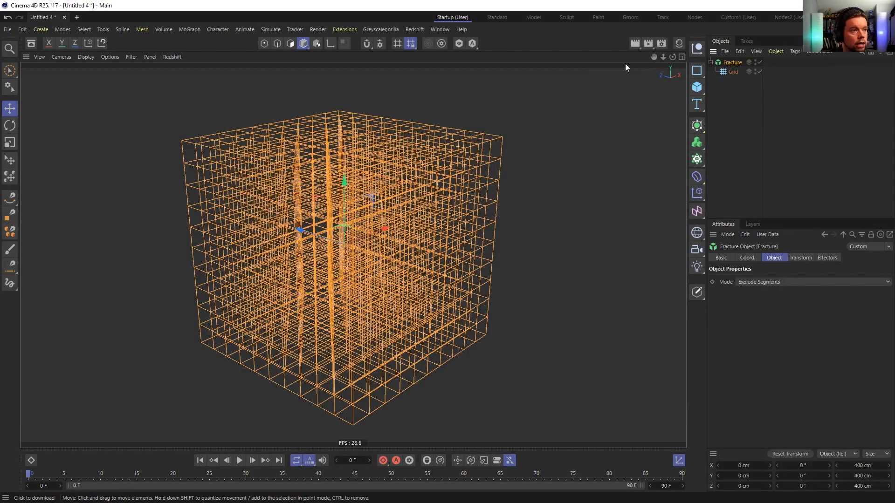
{"action": "left_click", "coordinate": [696, 193]}
{"action": "left_click", "coordinate": [720, 205]}
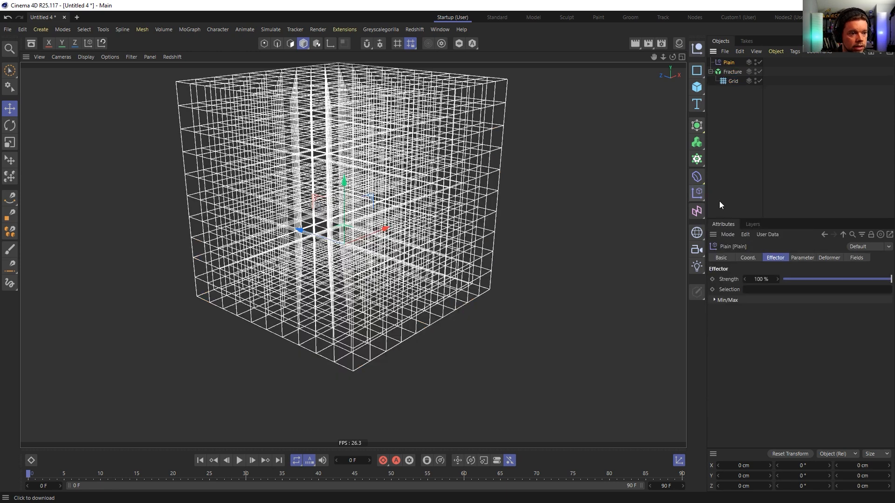
Disable the Plain effector's position and enable uniform, absolute scaling with a Scale of -1
{"action": "left_click", "coordinate": [802, 258]}
{"action": "left_click", "coordinate": [766, 308]}
{"action": "left_click", "coordinate": [765, 326]}
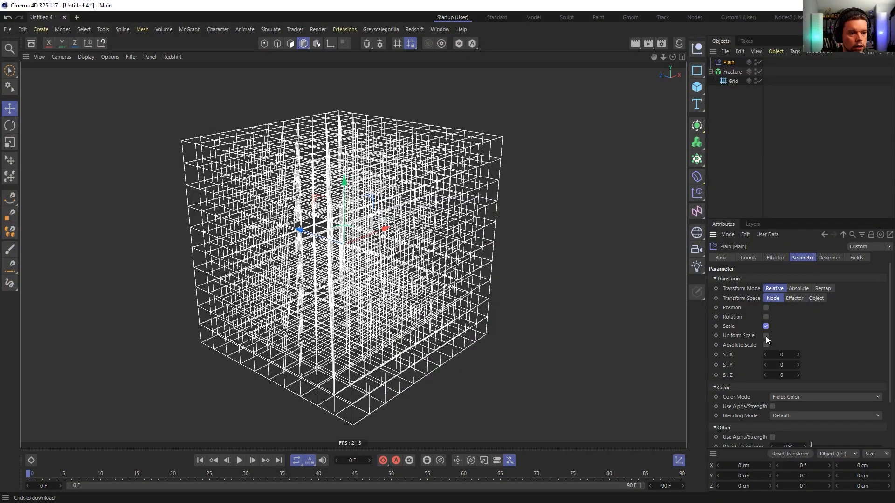
{"action": "left_click", "coordinate": [766, 336]}
{"action": "left_click", "coordinate": [766, 345]}
{"action": "left_click", "coordinate": [782, 355]}
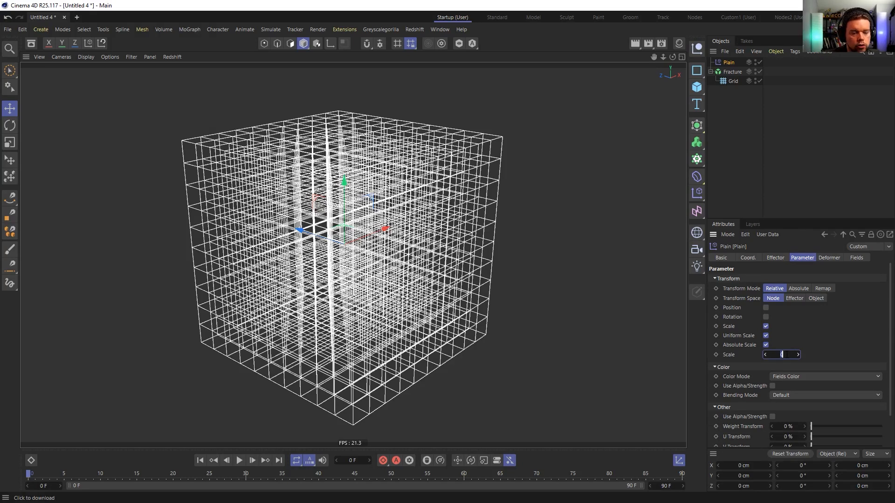
{"action": "type", "text": "-1"}
{"action": "key", "text": "Return"}
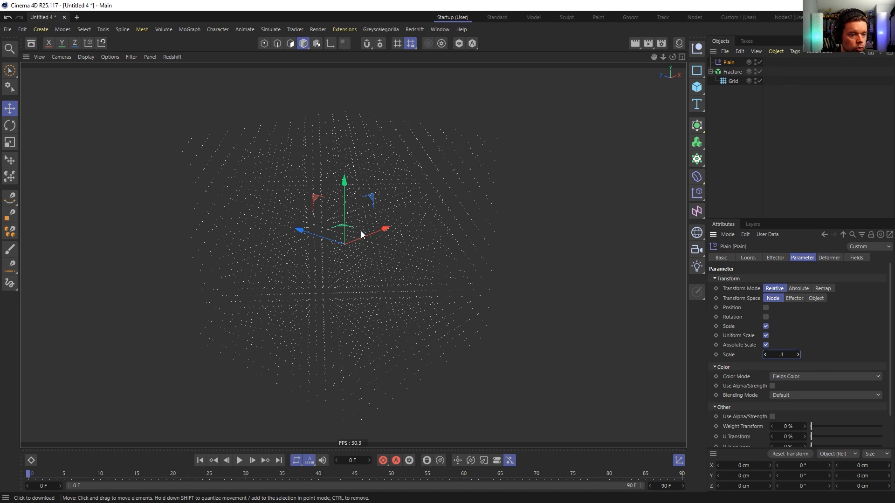
Enable Visibility in the Plain effector's parameters
{"action": "right_click_drag", "start_coordinate": [362, 231], "coordinate": [646, 232], "text": "alt"}
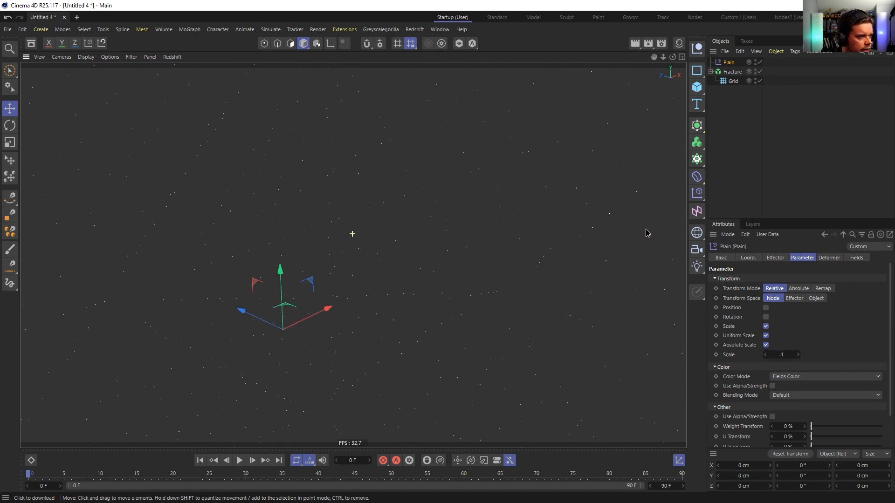
{"action": "right_click_drag", "start_coordinate": [360, 156], "coordinate": [96, 266], "text": "alt"}
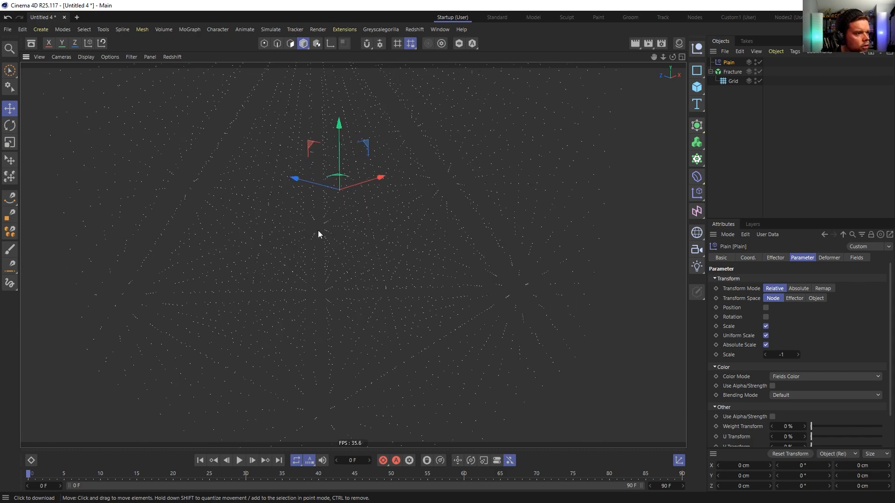
{"action": "right_click_drag", "start_coordinate": [364, 211], "coordinate": [333, 220], "text": "alt"}
{"action": "middle_click_drag", "start_coordinate": [345, 235], "coordinate": [350, 281], "text": "alt"}
{"action": "left_click_drag", "start_coordinate": [364, 239], "coordinate": [363, 278], "text": "alt"}
{"action": "right_click_drag", "start_coordinate": [360, 263], "coordinate": [404, 265], "text": "alt"}
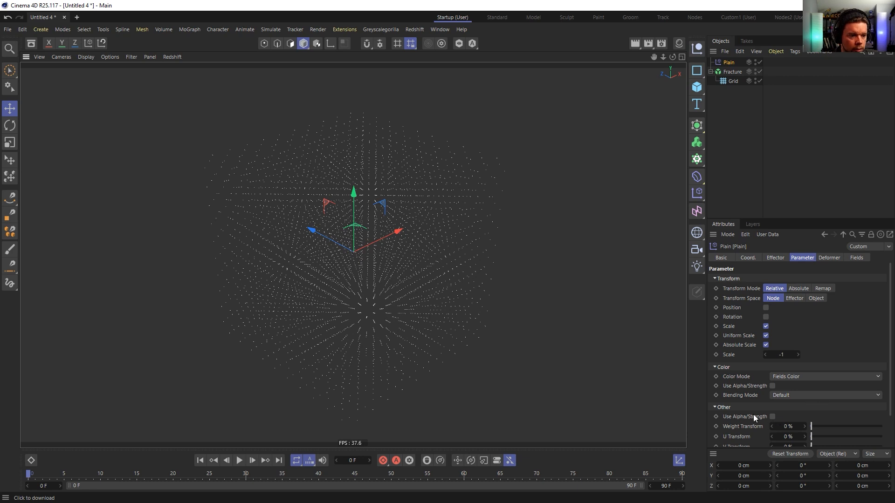
{"action": "scroll", "coordinate": [754, 417], "scroll_direction": "down", "scroll_amount": 3}
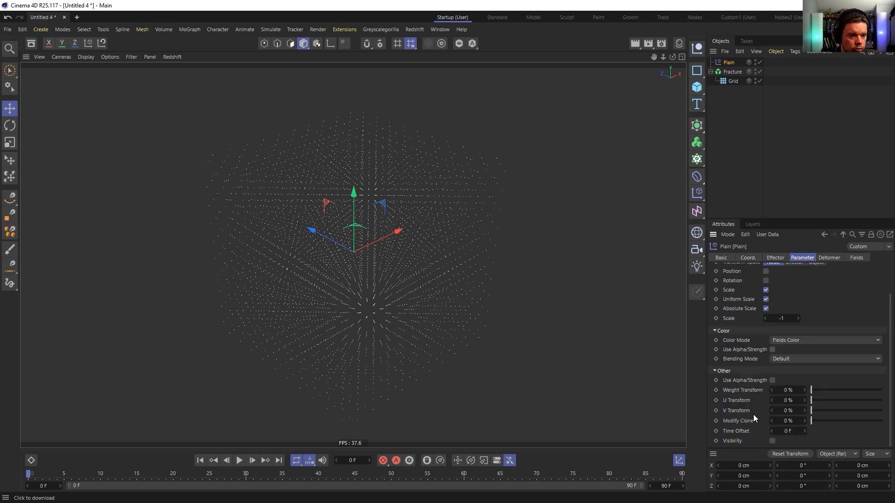
{"action": "left_click", "coordinate": [772, 441]}
{"action": "left_click", "coordinate": [773, 441]}
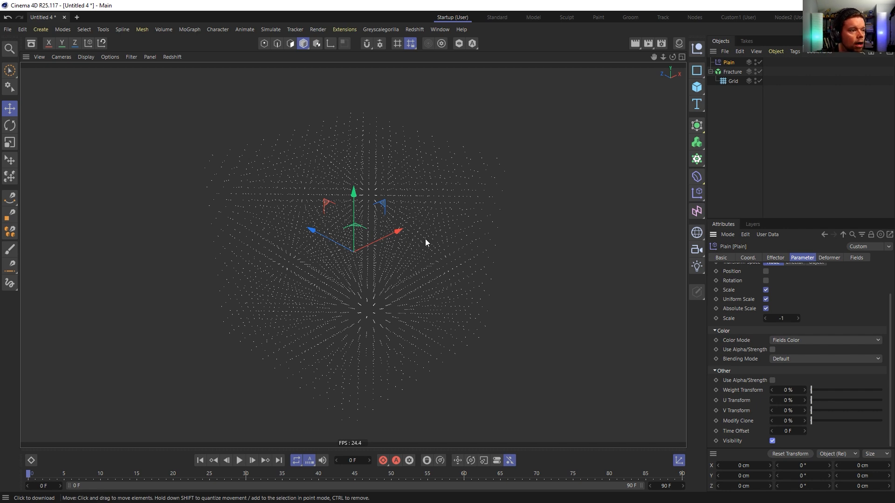
{"action": "left_click_drag", "start_coordinate": [425, 239], "coordinate": [369, 219], "text": "alt"}
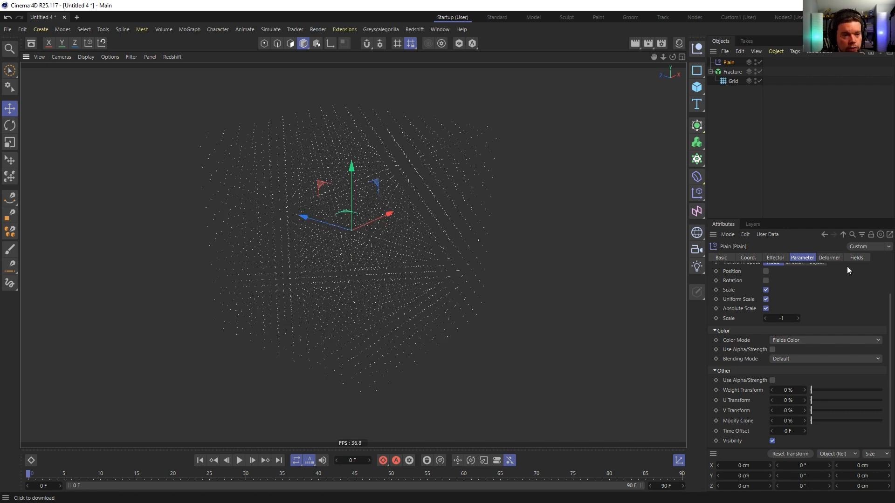
Add a Spherical Field to the Plain effector and enlarge it to 286 cm
{"action": "left_click", "coordinate": [856, 258]}
{"action": "left_click", "coordinate": [735, 353]}
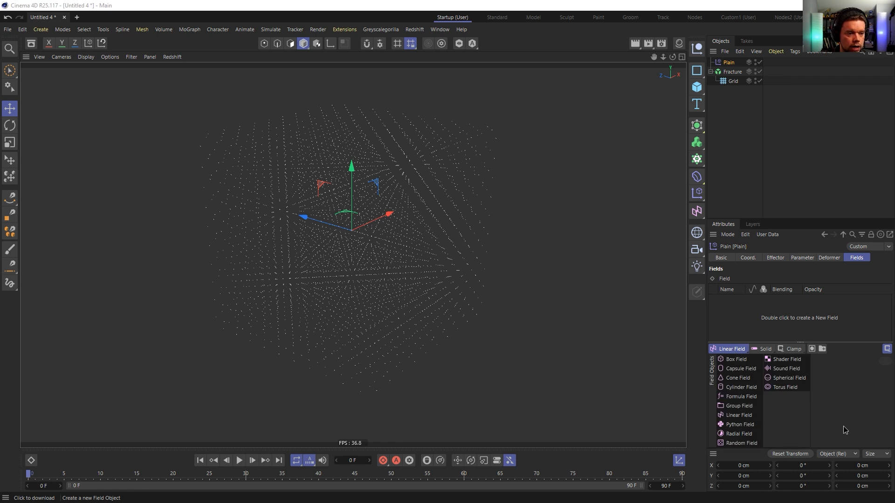
{"action": "left_click", "coordinate": [784, 378]}
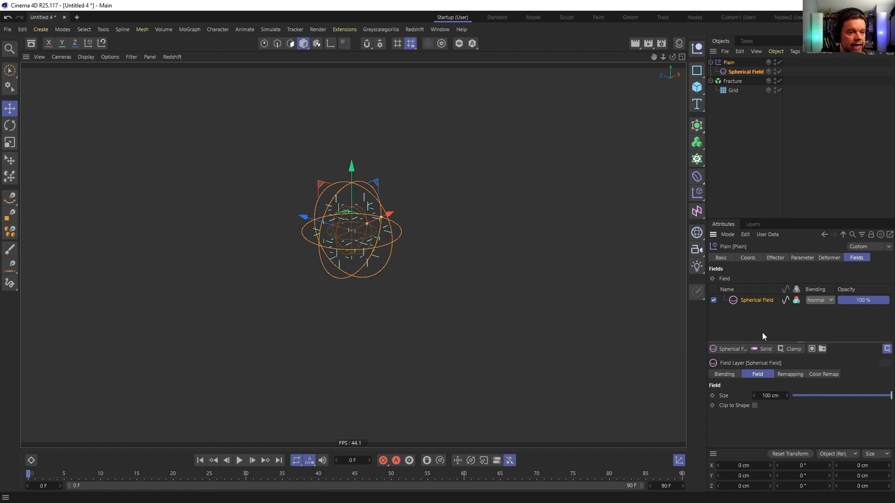
{"action": "left_click_drag", "start_coordinate": [777, 395], "coordinate": [826, 396]}
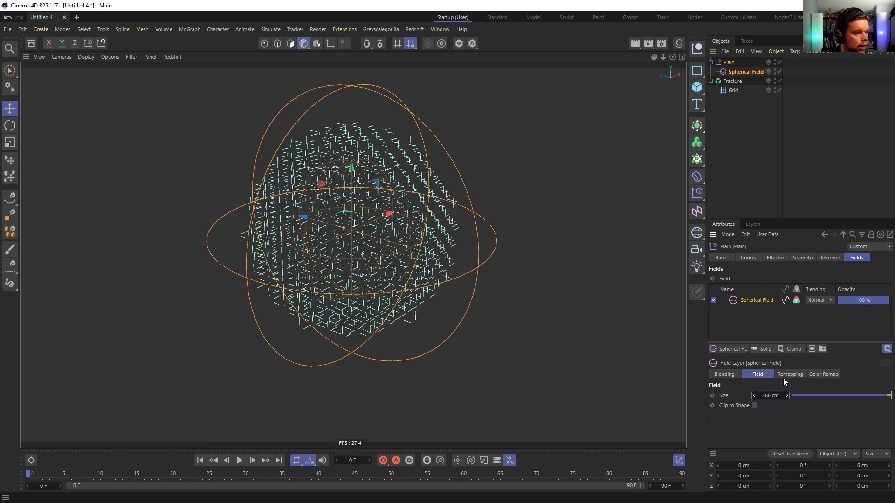
Set the Spherical Field's remapping Inner Offset to 100%
{"action": "left_click", "coordinate": [803, 258]}
{"action": "left_click", "coordinate": [857, 259]}
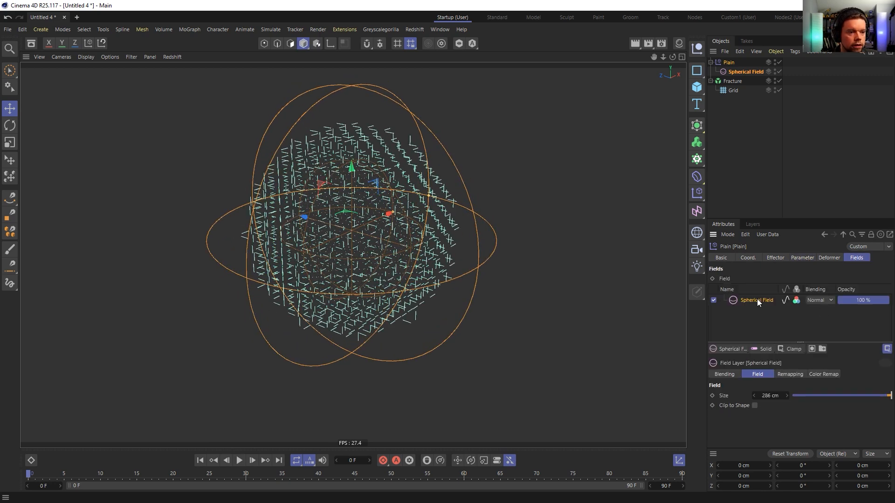
{"action": "left_click", "coordinate": [792, 375]}
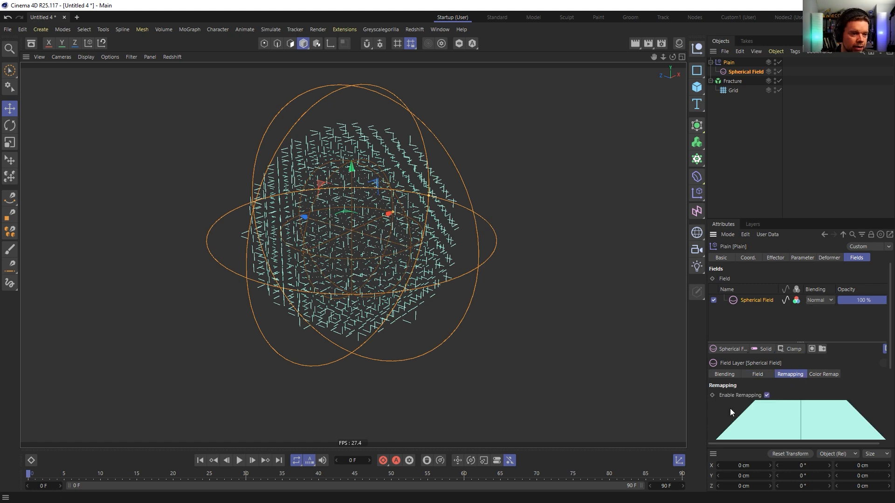
{"action": "scroll", "coordinate": [730, 408], "scroll_direction": "down", "scroll_amount": 3}
{"action": "left_click_drag", "start_coordinate": [788, 420], "coordinate": [890, 419]}
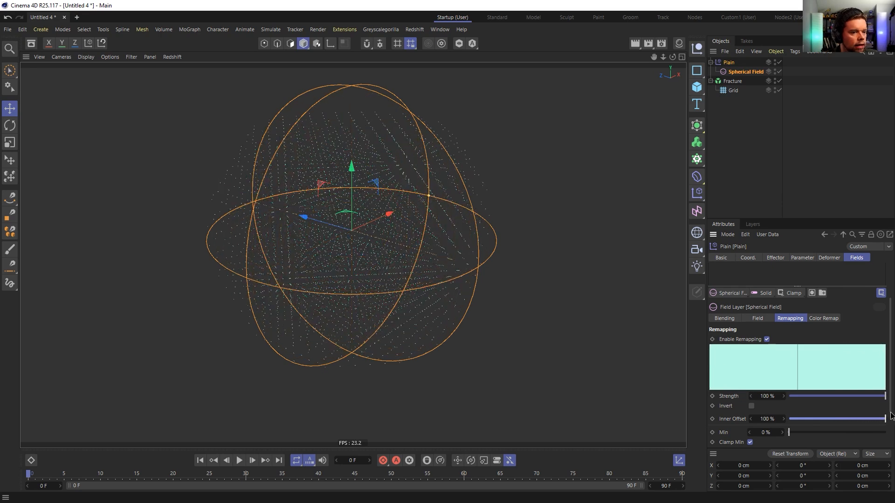
Scale the Spherical Field down to about 202 cm and invert its remapping
{"action": "key", "text": "t"}
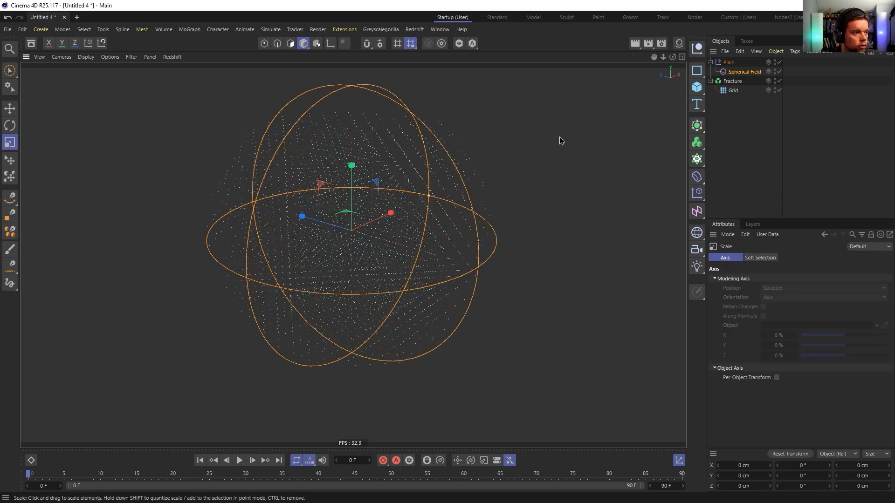
{"action": "left_click_drag", "start_coordinate": [561, 138], "coordinate": [448, 196]}
{"action": "left_click", "coordinate": [743, 72]}
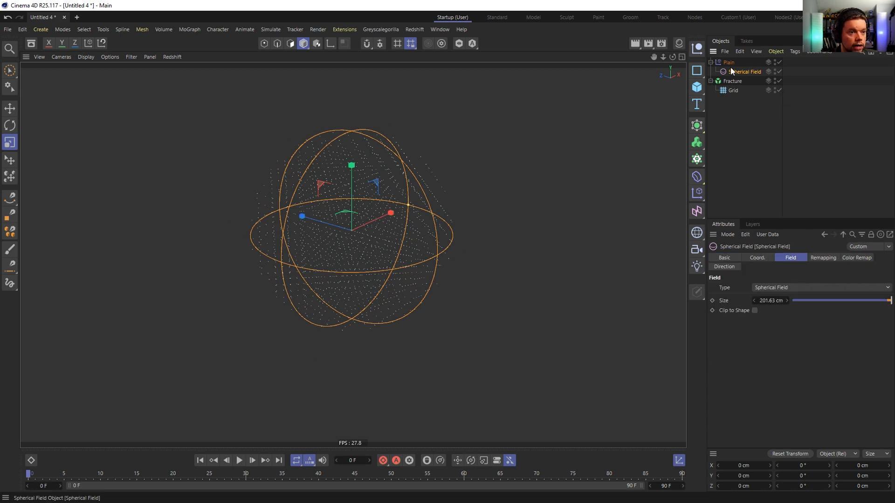
{"action": "left_click", "coordinate": [824, 259]}
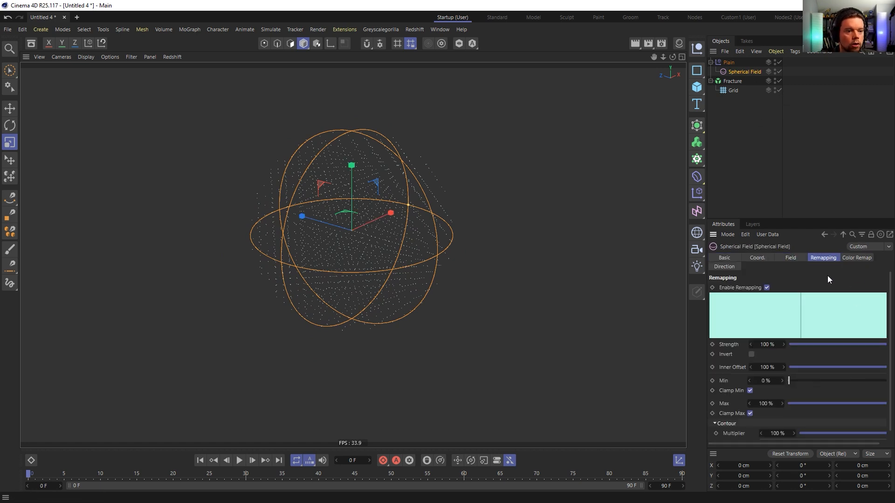
{"action": "left_click", "coordinate": [752, 355]}
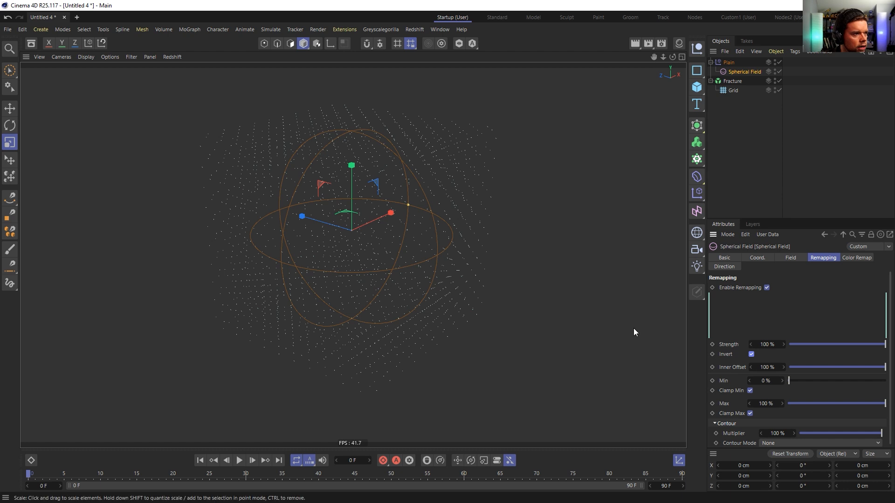
Disable Visibility in the Plain effector's parameters
{"action": "left_click_drag", "start_coordinate": [420, 244], "coordinate": [351, 262], "text": "alt"}
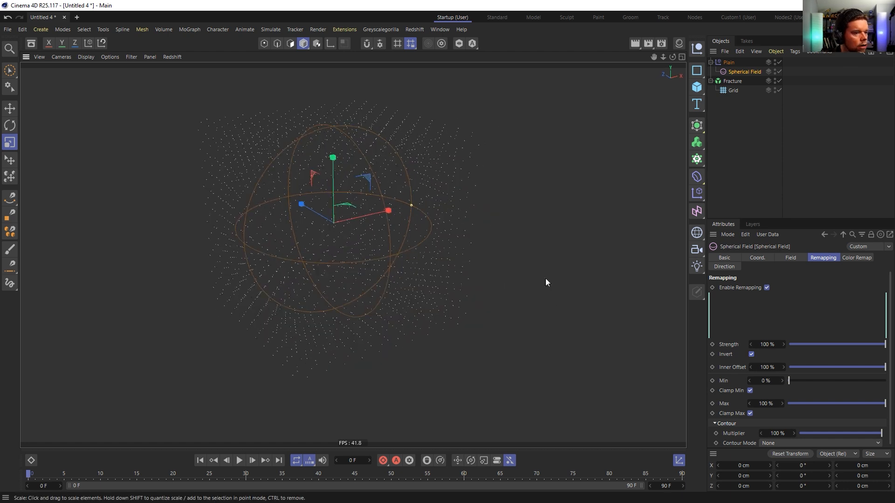
{"action": "left_click", "coordinate": [727, 62]}
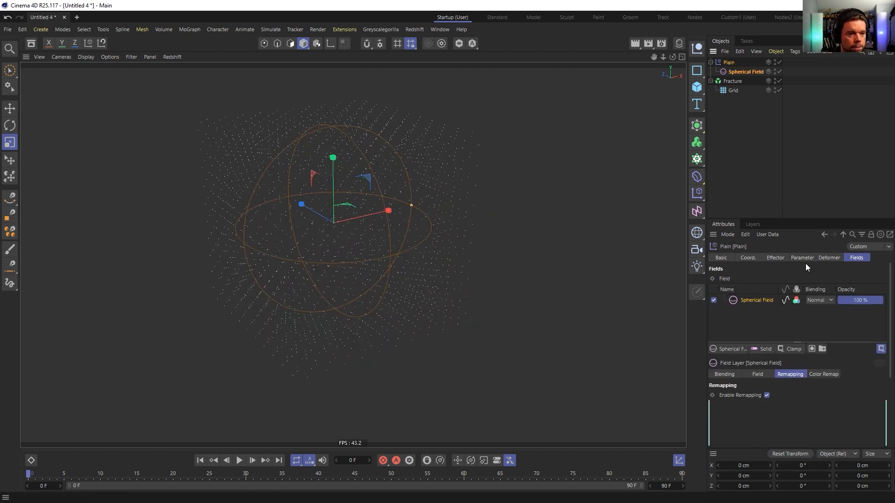
{"action": "left_click", "coordinate": [803, 258]}
{"action": "scroll", "coordinate": [747, 400], "scroll_direction": "down", "scroll_amount": 2}
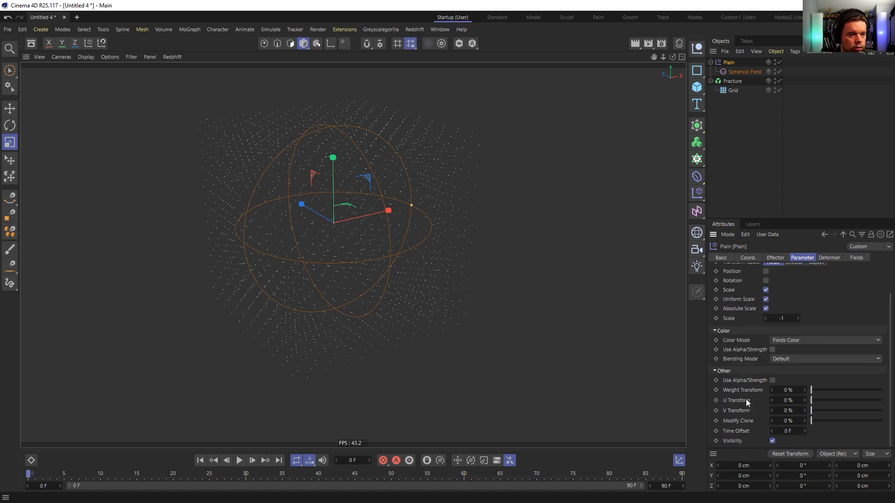
{"action": "left_click", "coordinate": [772, 441]}
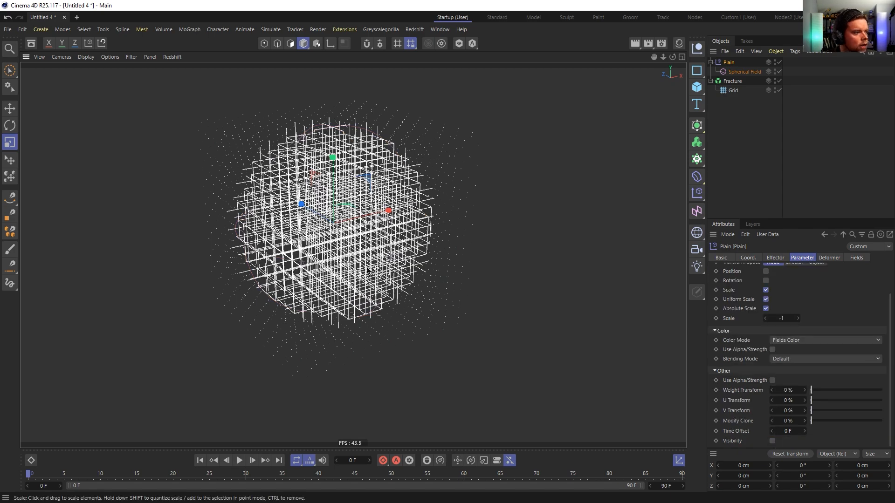
{"action": "mouse_move", "coordinate": [438, 214]}
{"action": "left_mouse_down", "text": "alt"}
{"action": "mouse_move", "coordinate": [455, 212]}
{"action": "mouse_move", "coordinate": [357, 304]}
{"action": "left_mouse_up", "text": "alt"}
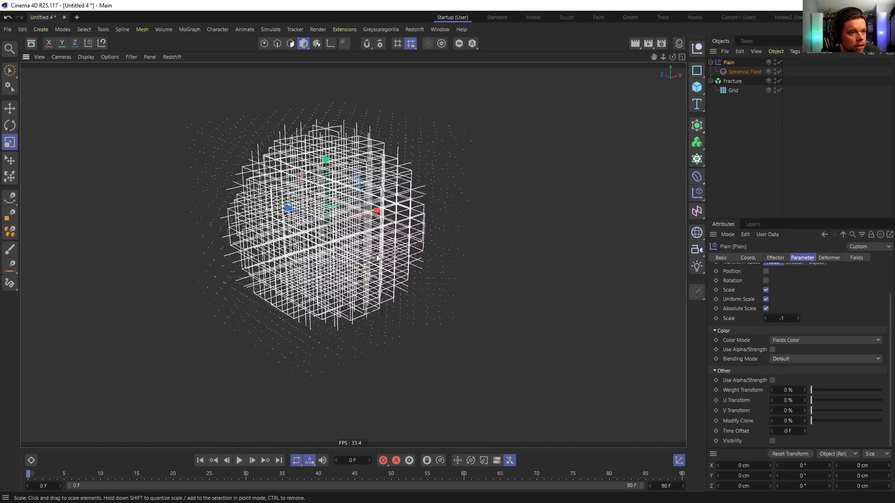
Delete the Spherical Field and use a new Sphere primitive as the Plain effector's field instead
{"action": "left_click", "coordinate": [747, 72]}
{"action": "key", "text": "Delete"}
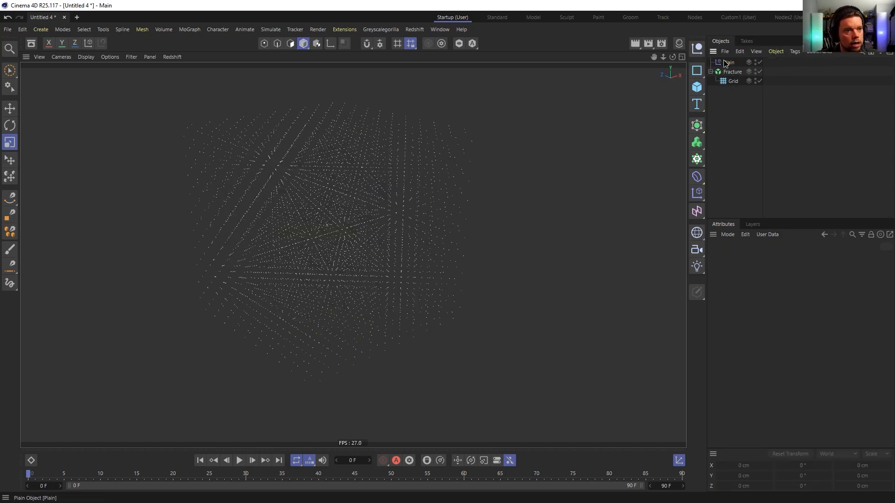
{"action": "left_click", "coordinate": [728, 62]}
{"action": "left_click", "coordinate": [857, 258]}
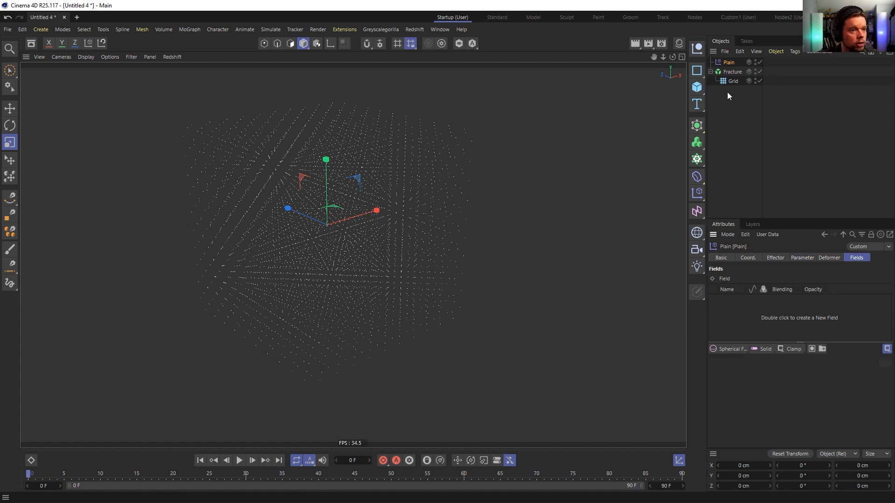
{"action": "left_click", "coordinate": [697, 87]}
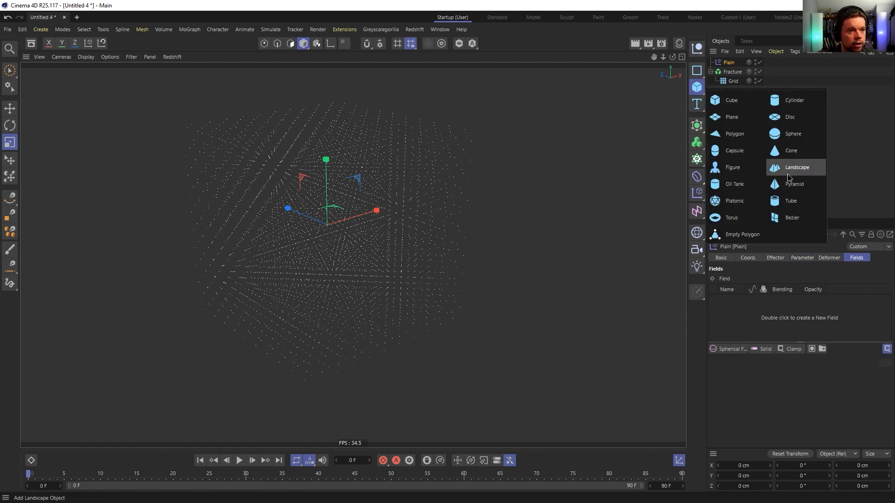
{"action": "left_click", "coordinate": [780, 134]}
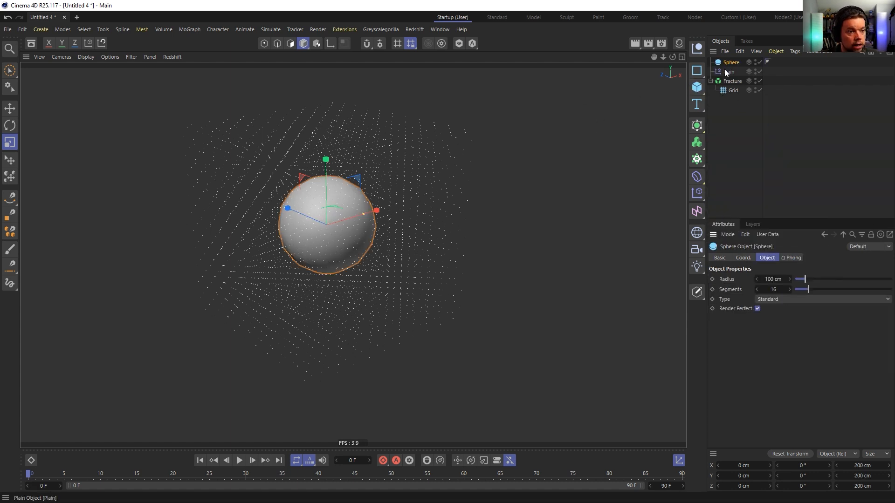
{"action": "left_click_drag", "start_coordinate": [730, 62], "coordinate": [737, 307]}
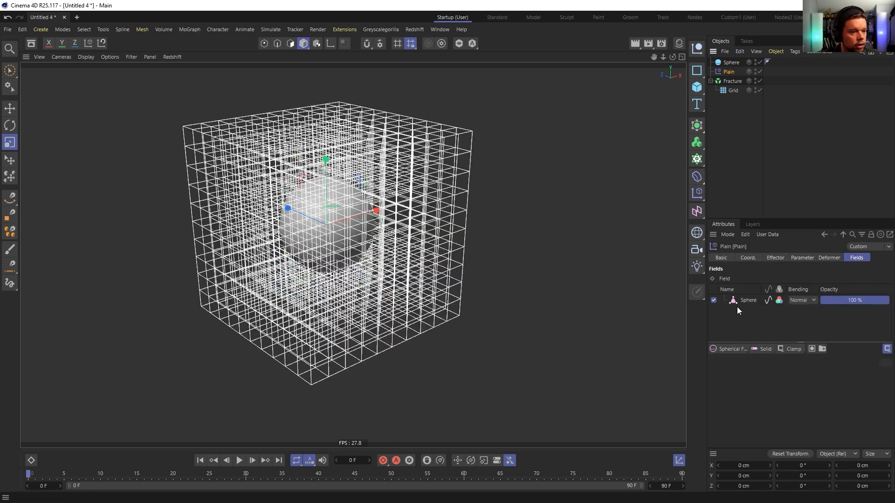
Hide the Sphere in the viewport and render, and set its Plain effector field layer to Volume mode
{"action": "double_click", "coordinate": [756, 64]}
{"action": "left_click", "coordinate": [730, 63]}
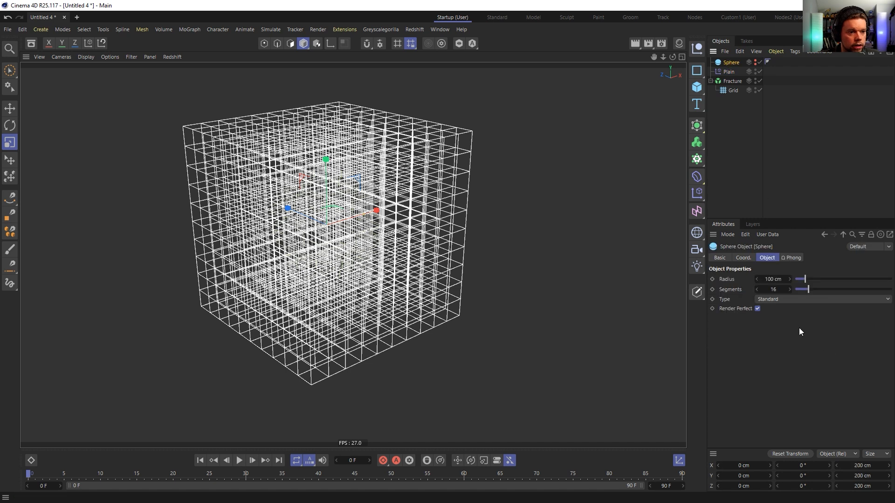
{"action": "left_click", "coordinate": [729, 71]}
{"action": "left_click", "coordinate": [748, 300]}
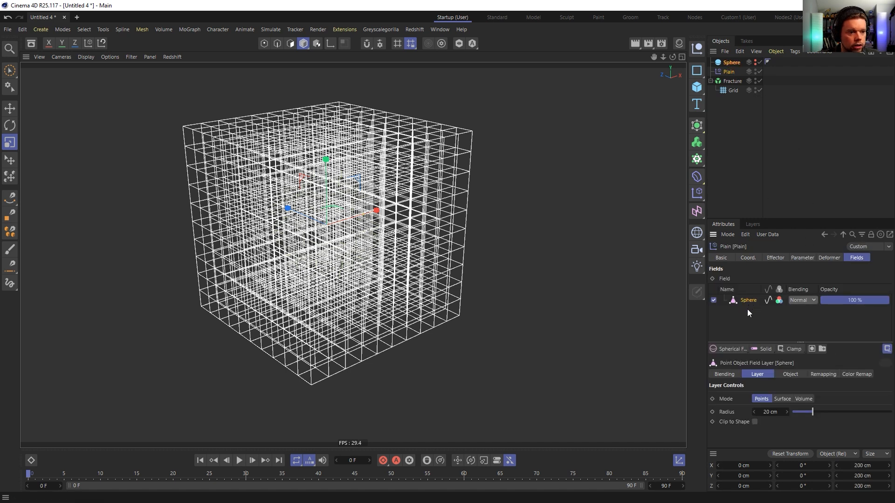
{"action": "left_click", "coordinate": [799, 399]}
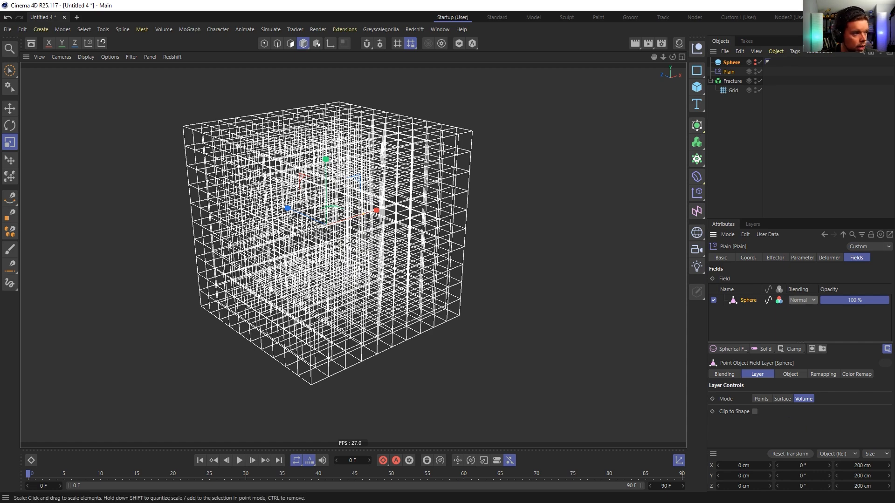
{"action": "mouse_move", "coordinate": [339, 231]}
{"action": "left_mouse_down", "text": "alt"}
{"action": "mouse_move", "coordinate": [376, 217]}
{"action": "mouse_move", "coordinate": [351, 225]}
{"action": "left_mouse_up", "text": "alt"}
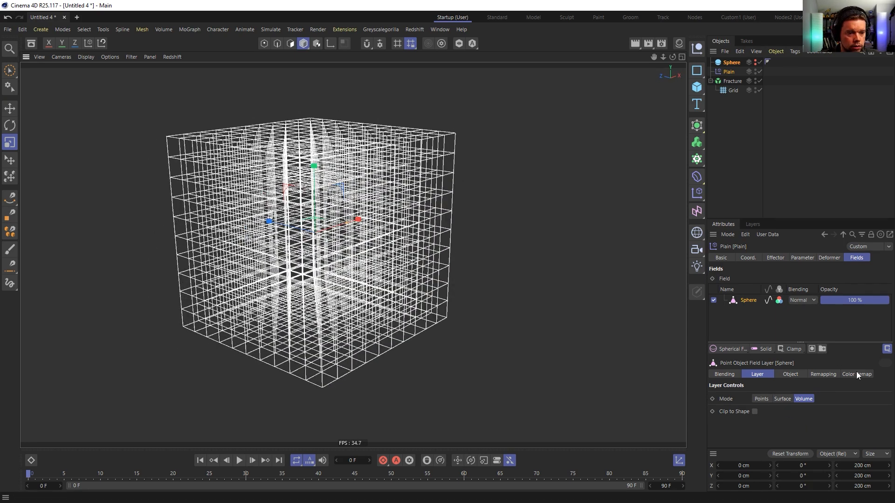
Invert the remapping of the Sphere field layer
{"action": "left_click", "coordinate": [824, 374]}
{"action": "scroll", "coordinate": [745, 403], "scroll_direction": "down", "scroll_amount": 3}
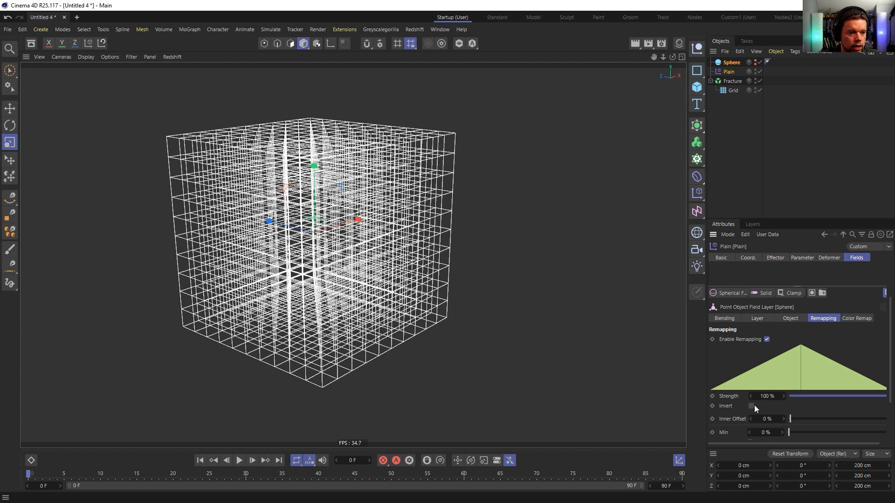
{"action": "left_click", "coordinate": [752, 406]}
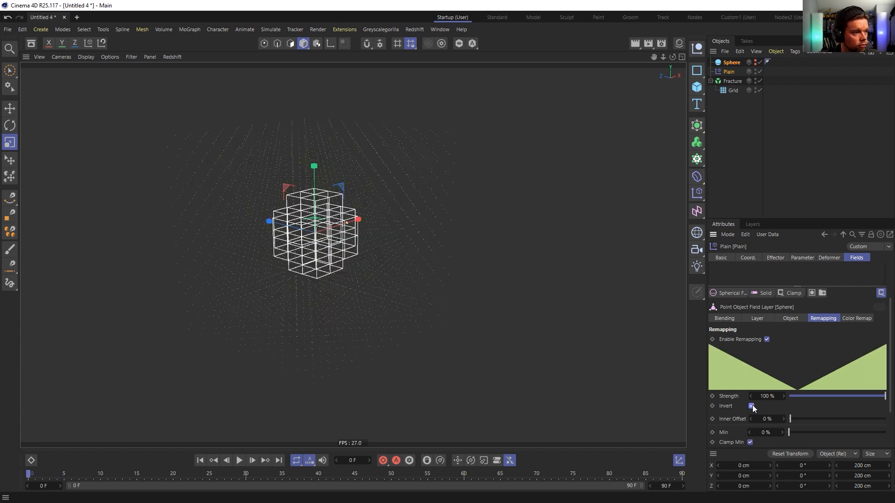
Scale the Sphere up to about 412 cm and move it along X to about -205 cm
{"action": "left_click", "coordinate": [724, 64]}
{"action": "key", "text": "t"}
{"action": "left_click_drag", "start_coordinate": [187, 263], "coordinate": [650, 232]}
{"action": "left_click_drag", "start_coordinate": [365, 248], "coordinate": [276, 239], "text": "alt"}
{"action": "key", "text": "e"}
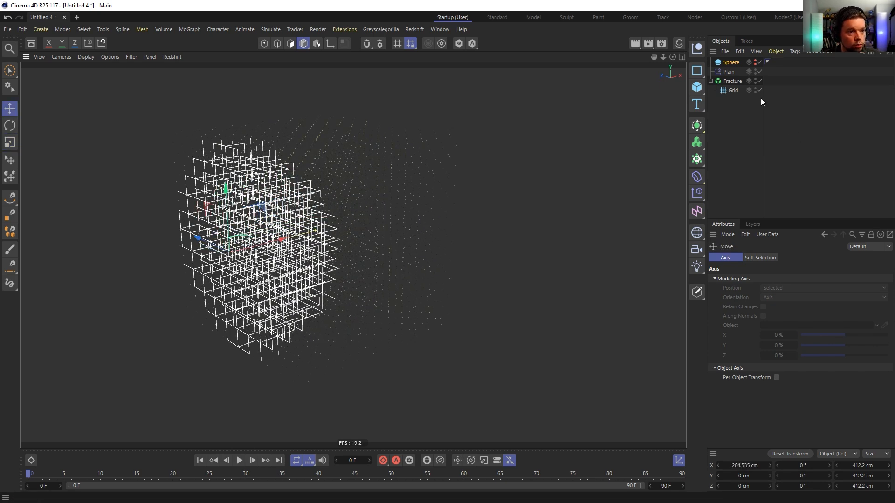
Move the Sphere back toward the grid's center, to about -3 cm on X
{"action": "left_click_drag", "start_coordinate": [355, 233], "coordinate": [260, 240], "text": "alt"}
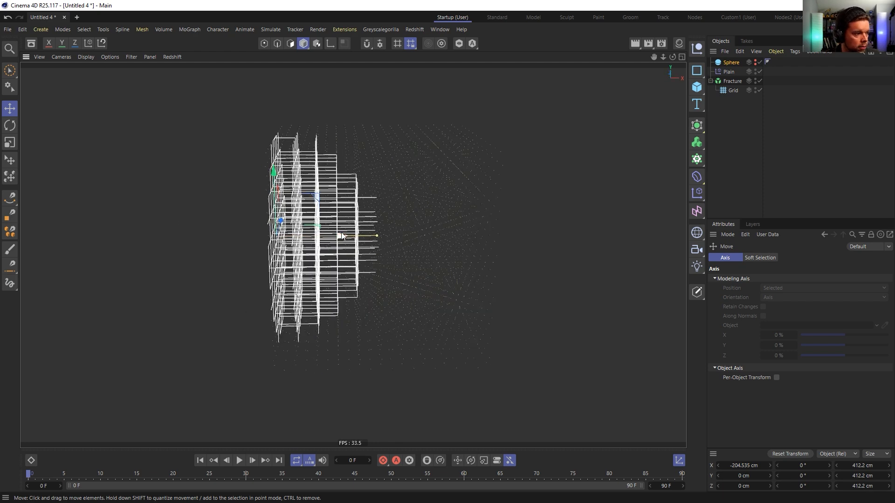
{"action": "left_click_drag", "start_coordinate": [340, 240], "coordinate": [437, 235]}
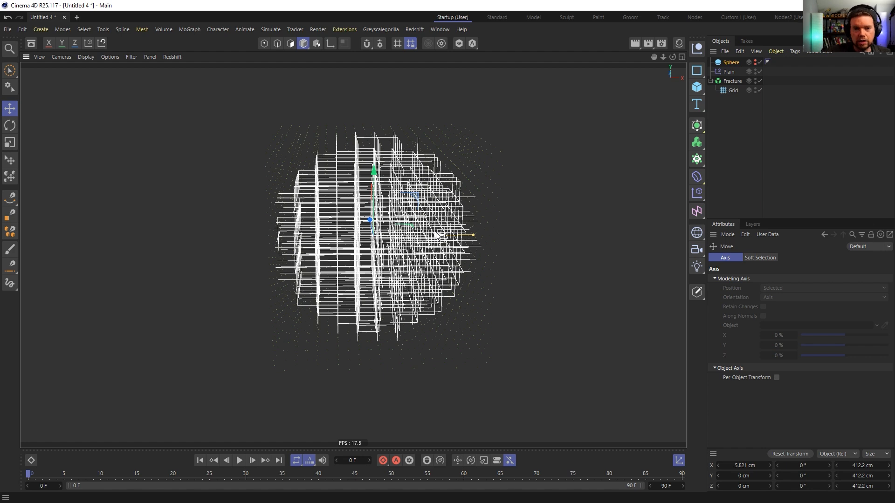
{"action": "left_click_drag", "start_coordinate": [423, 231], "coordinate": [390, 225]}
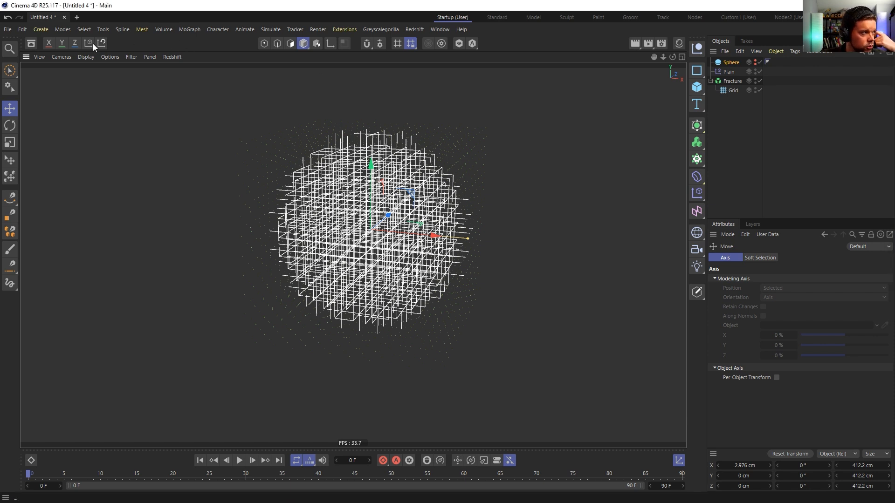
Check the New Content category in the Asset Browser, search the assets for FUI, and close the browser
{"action": "left_click", "coordinate": [32, 43]}
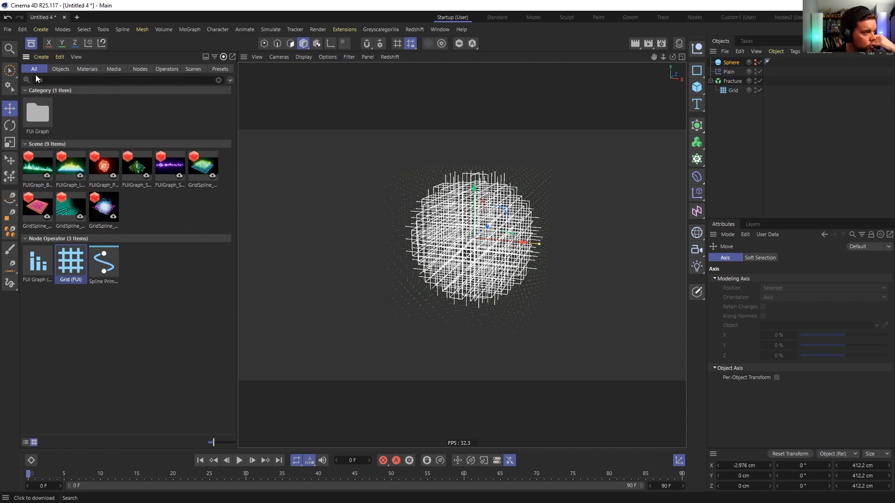
{"action": "left_click", "coordinate": [219, 80]}
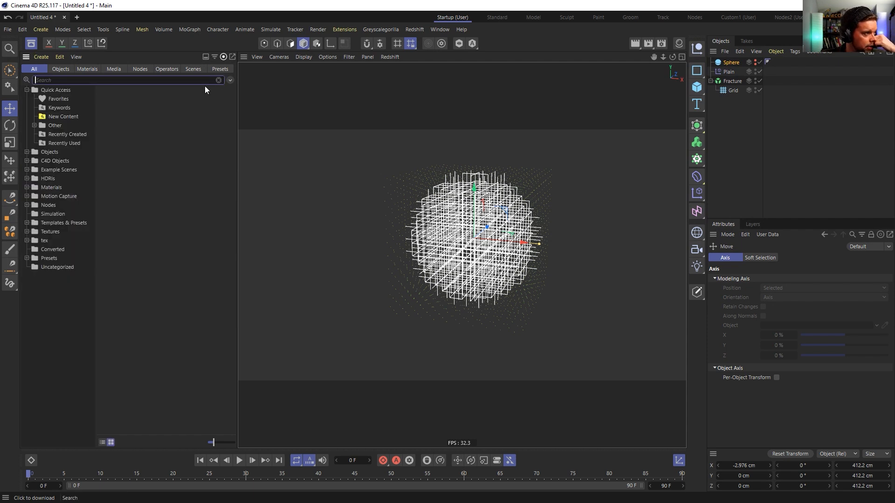
{"action": "left_click", "coordinate": [67, 119]}
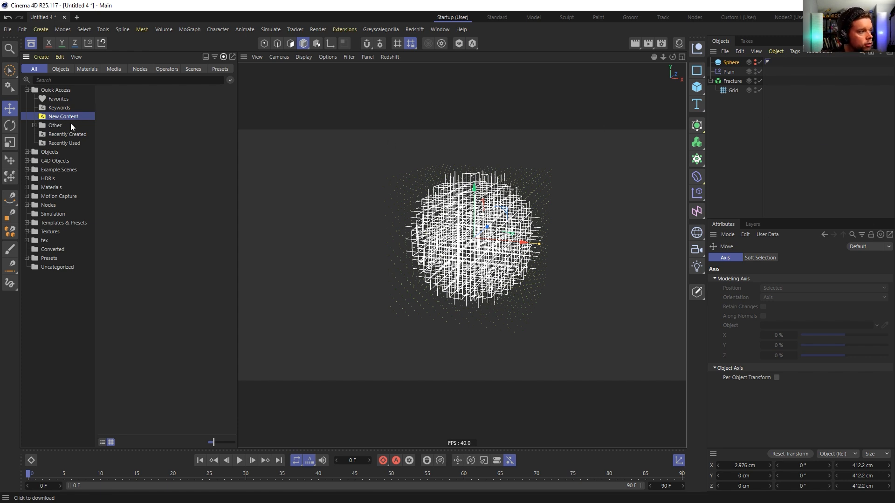
{"action": "left_click", "coordinate": [79, 80]}
{"action": "type", "text": "FU"}
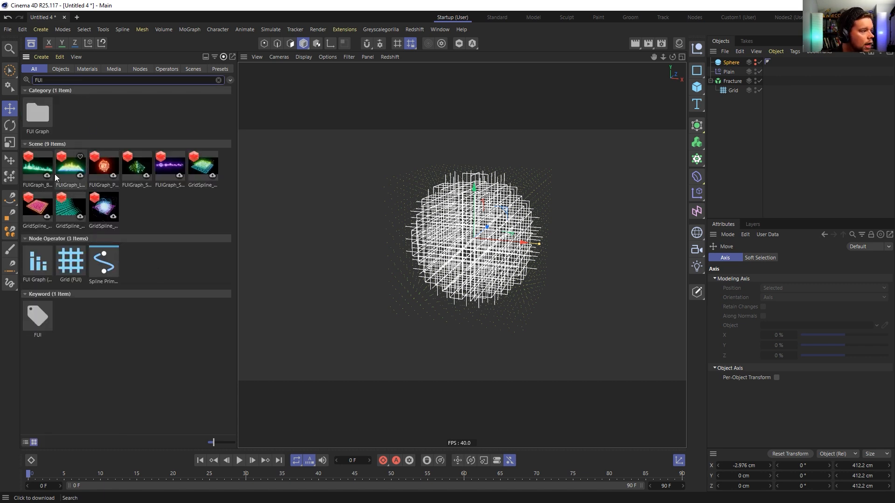
{"action": "type", "text": "I"}
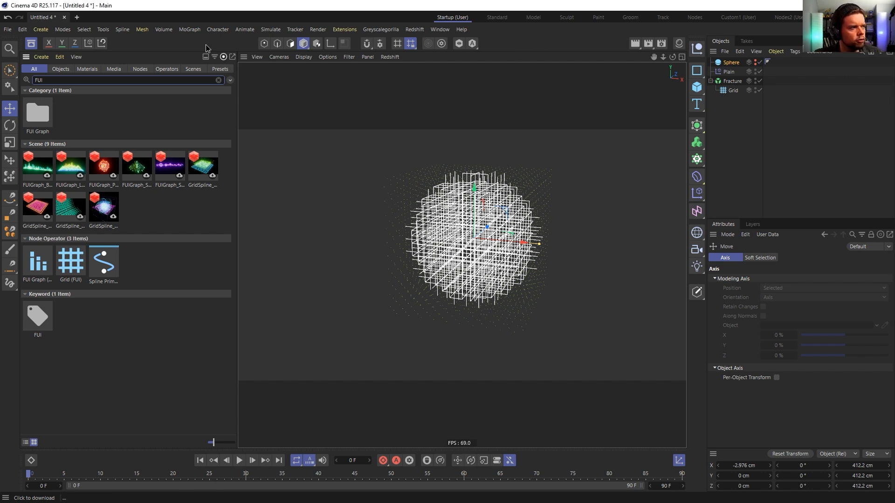
{"action": "left_click", "coordinate": [31, 42]}
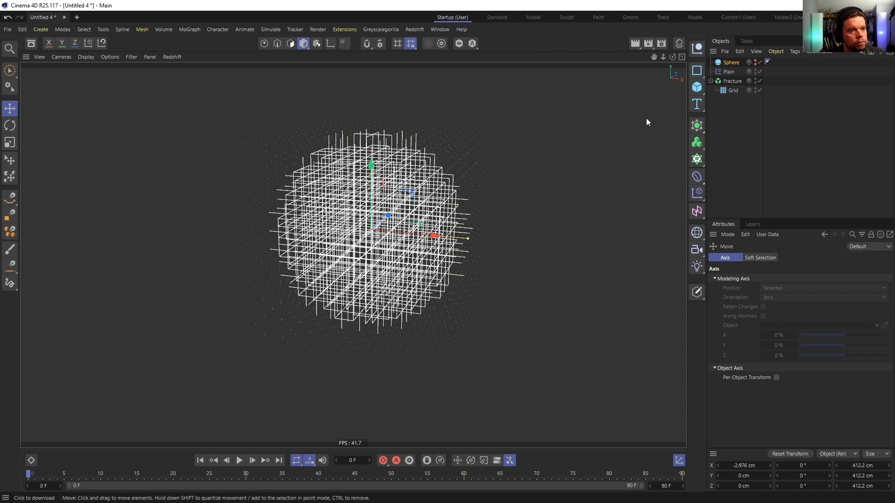
Take the Grid out of the Fracture object and switch to the Nodes layout
{"action": "left_click", "coordinate": [732, 91]}
{"action": "left_click_drag", "start_coordinate": [727, 89], "coordinate": [725, 111]}
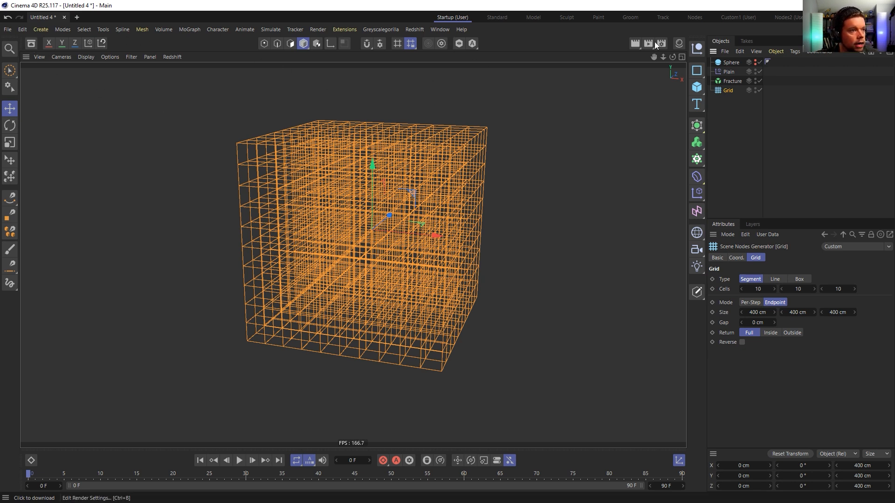
{"action": "left_click", "coordinate": [694, 18]}
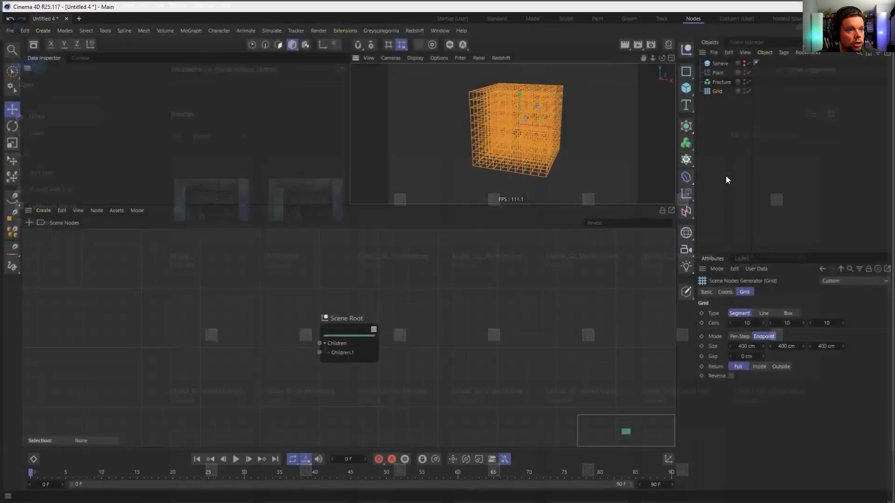
Search the Asset Browser for FUI and add the Grid (FUI) node to the scene node graph
{"action": "left_click", "coordinate": [31, 43]}
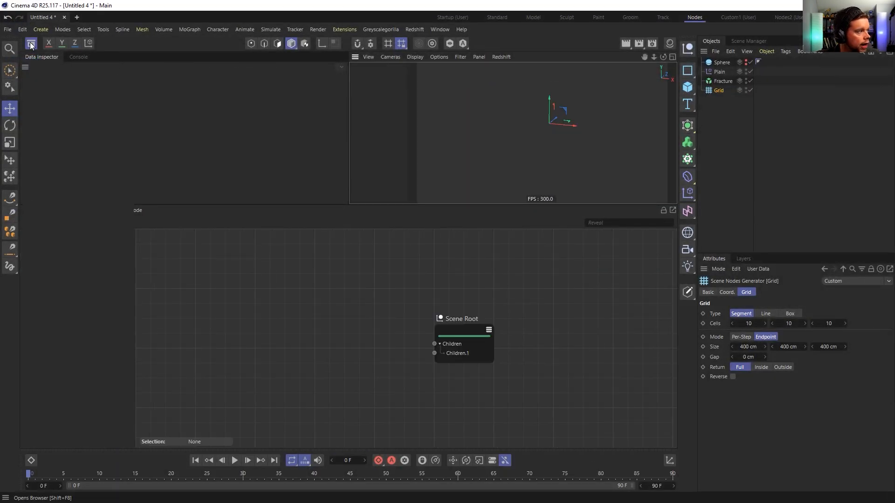
{"action": "left_click", "coordinate": [41, 88]}
{"action": "type", "text": "FUI"}
{"action": "left_click_drag", "start_coordinate": [70, 312], "coordinate": [317, 301]}
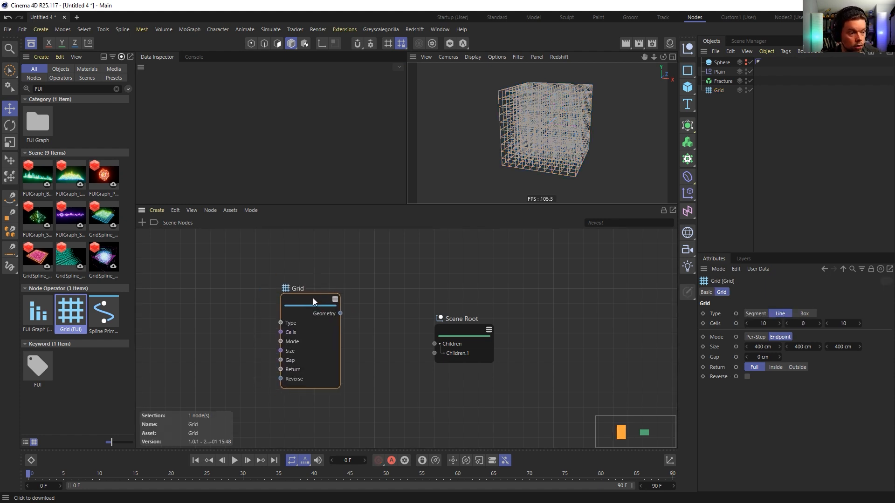
Open the Grid node's asset for editing and enter its inner Grid group
{"action": "left_click", "coordinate": [230, 211]}
{"action": "left_click", "coordinate": [247, 223]}
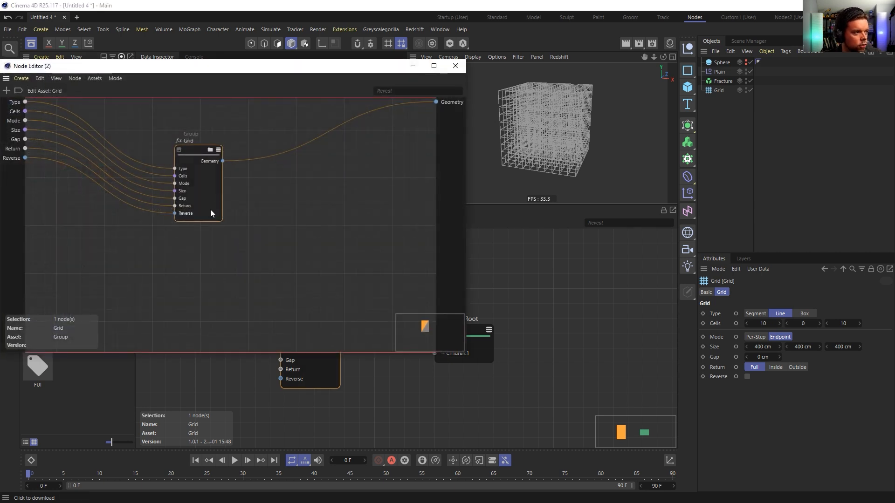
{"action": "left_click", "coordinate": [209, 150]}
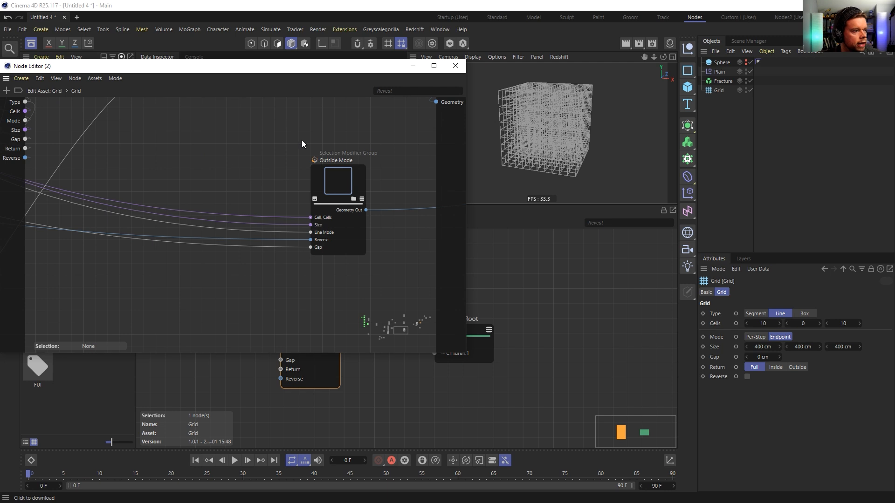
Maximize the Grid asset's node editor window and examine the node network inside the group
{"action": "scroll", "coordinate": [305, 143], "scroll_direction": "down", "scroll_amount": 10}
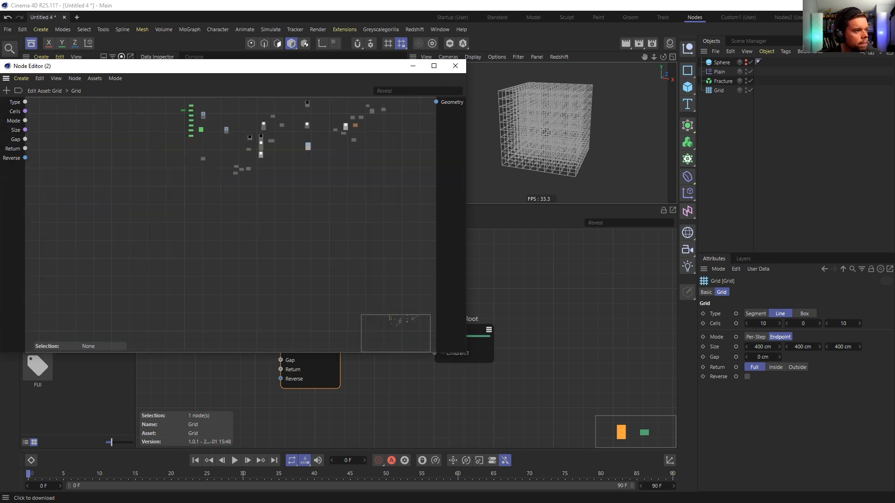
{"action": "scroll", "coordinate": [306, 143], "scroll_direction": "up", "scroll_amount": 4}
{"action": "middle_click_drag", "start_coordinate": [181, 156], "coordinate": [230, 276]}
{"action": "left_click_drag", "start_coordinate": [327, 62], "coordinate": [493, 223]}
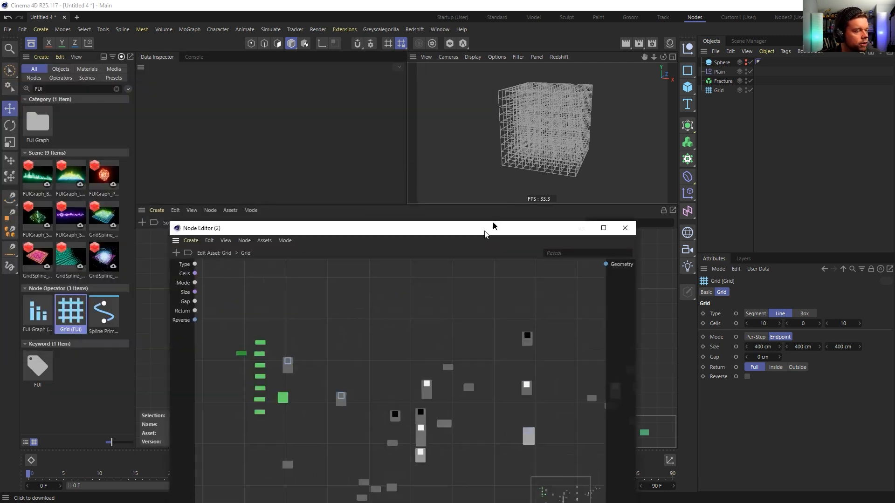
{"action": "double_click", "coordinate": [493, 224]}
{"action": "scroll", "coordinate": [275, 196], "scroll_direction": "up", "scroll_amount": 1}
{"action": "scroll", "coordinate": [258, 200], "scroll_direction": "up", "scroll_amount": 4}
{"action": "middle_click_drag", "start_coordinate": [258, 199], "coordinate": [386, 221]}
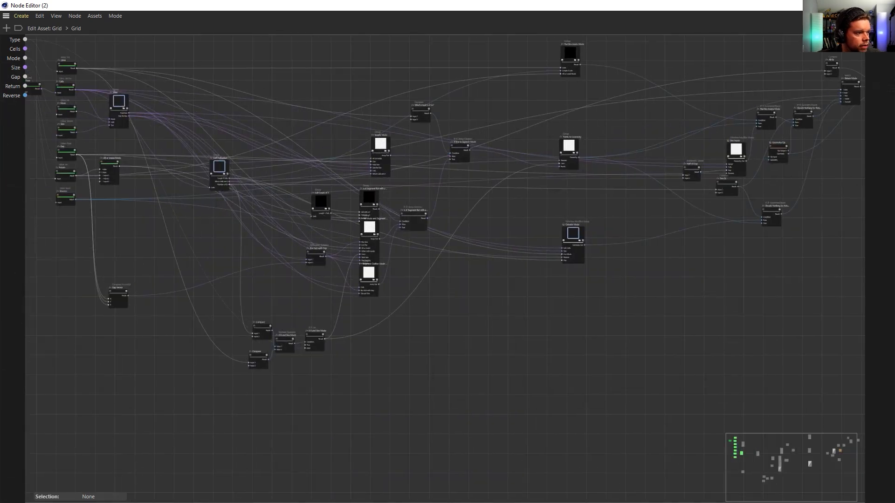
Look inside the "Is it Segment flat with a 1 and 0" group and return to the Grid level
{"action": "scroll", "coordinate": [386, 220], "scroll_direction": "up", "scroll_amount": 4}
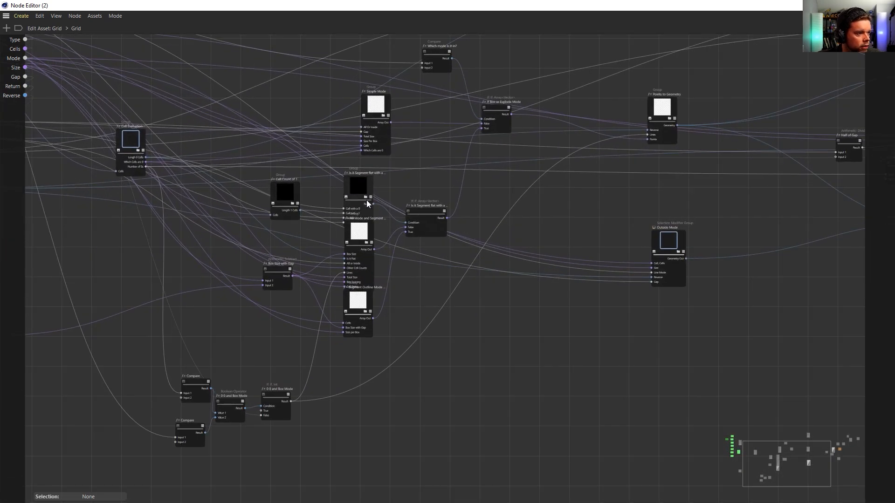
{"action": "left_click", "coordinate": [365, 198]}
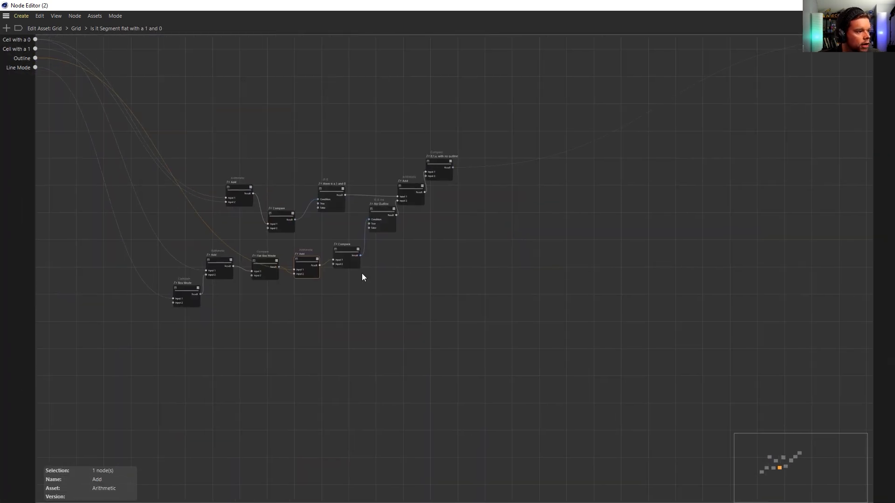
{"action": "left_click", "coordinate": [76, 28]}
{"action": "scroll", "coordinate": [476, 187], "scroll_direction": "down", "scroll_amount": 4}
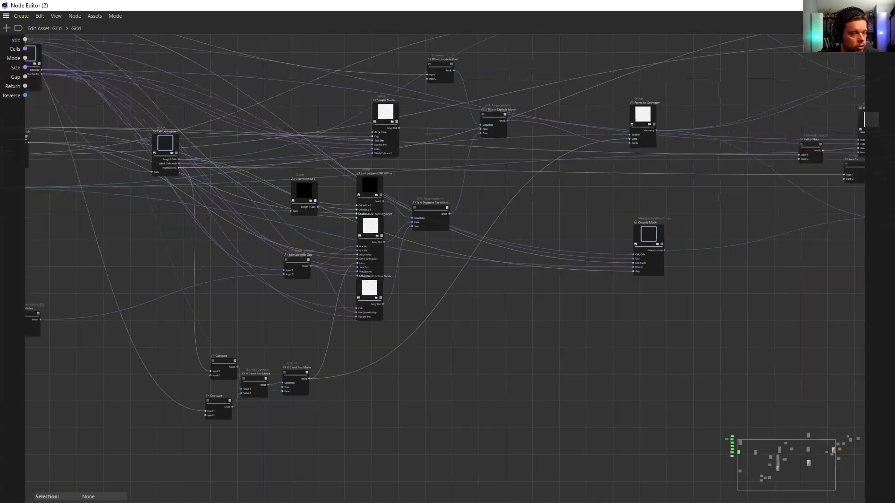
Select every node inside the Grid group and ungroup them all
{"action": "key", "text": "ctrl+a"}
{"action": "left_click", "coordinate": [94, 15]}
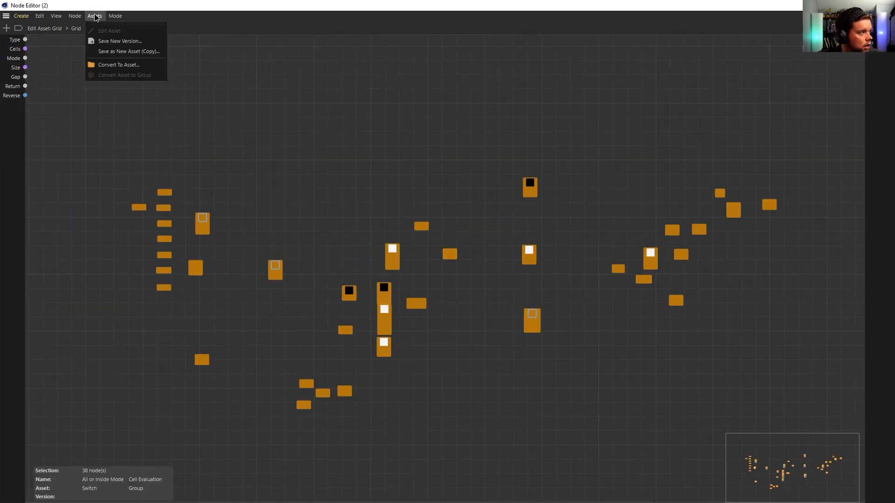
{"action": "left_click", "coordinate": [69, 15]}
{"action": "right_click", "coordinate": [395, 260]}
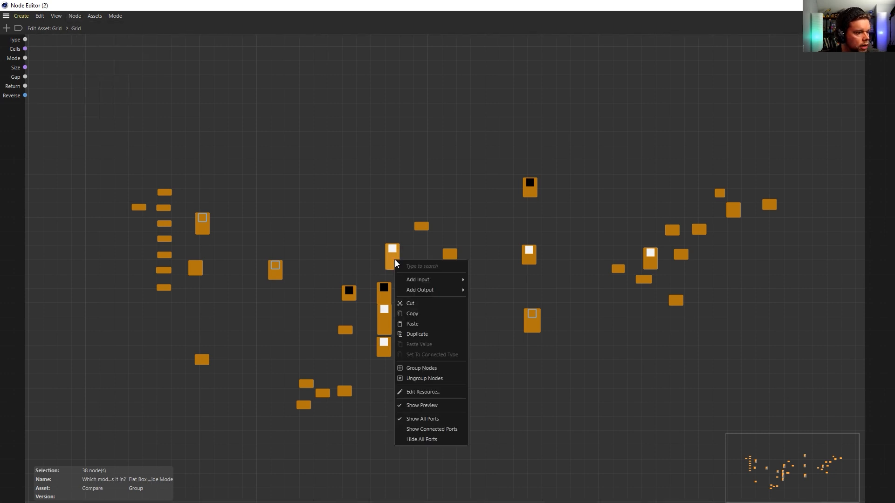
{"action": "left_click", "coordinate": [429, 378]}
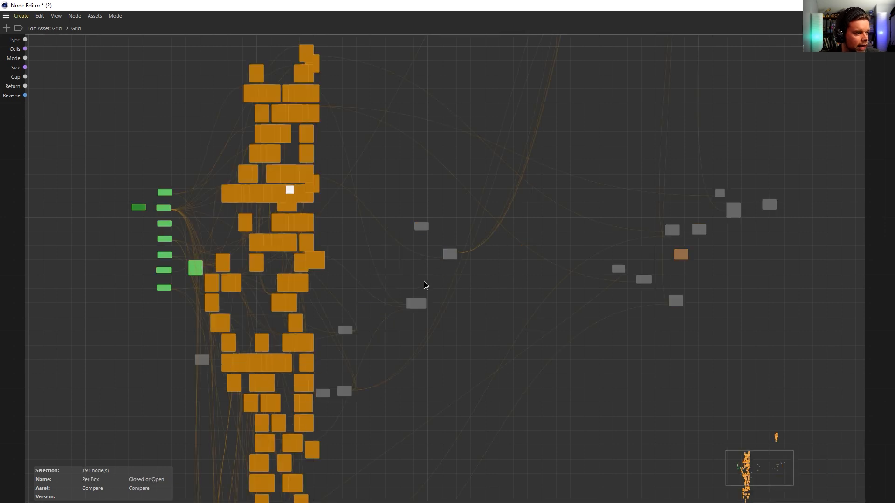
Reselect the entire network and ungroup it a second time to open the nested groups
{"action": "scroll", "coordinate": [423, 281], "scroll_direction": "down", "scroll_amount": 6}
{"action": "scroll", "coordinate": [424, 281], "scroll_direction": "up", "scroll_amount": 2}
{"action": "scroll", "coordinate": [424, 281], "scroll_direction": "up", "scroll_amount": 1}
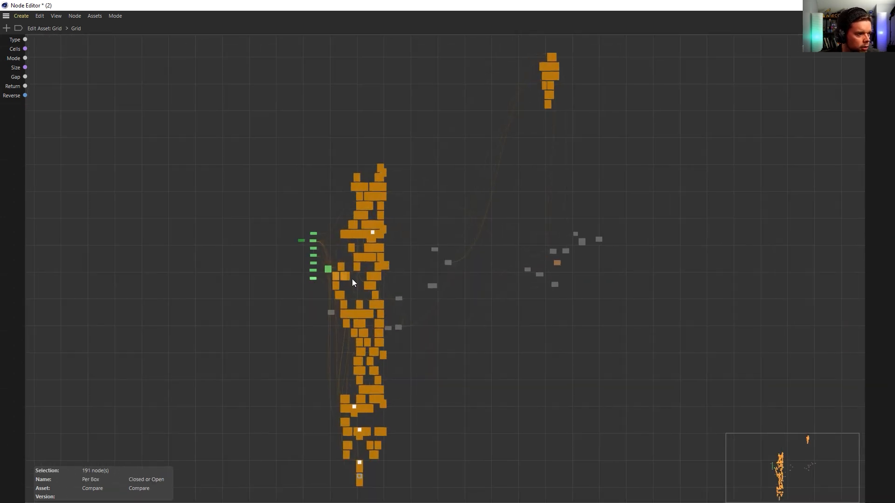
{"action": "key", "text": "ctrl+a"}
{"action": "right_click", "coordinate": [385, 275]}
{"action": "key", "text": "Escape"}
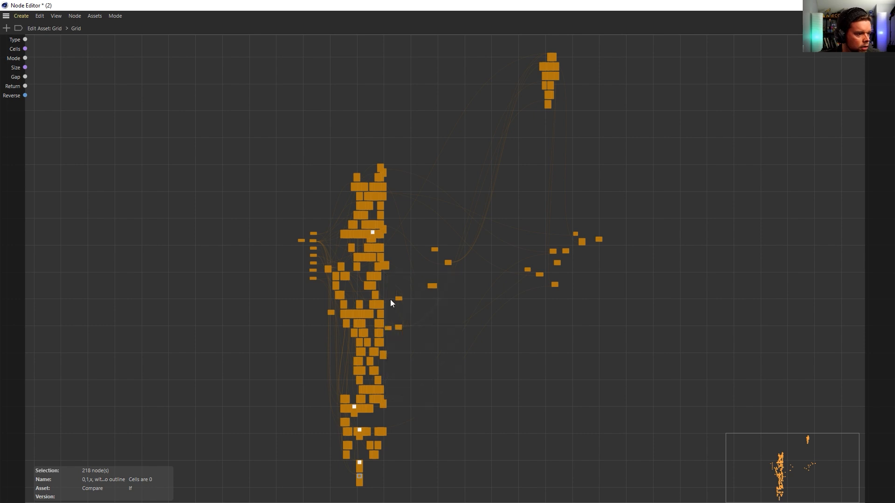
{"action": "right_click", "coordinate": [370, 256]}
{"action": "left_click", "coordinate": [417, 377]}
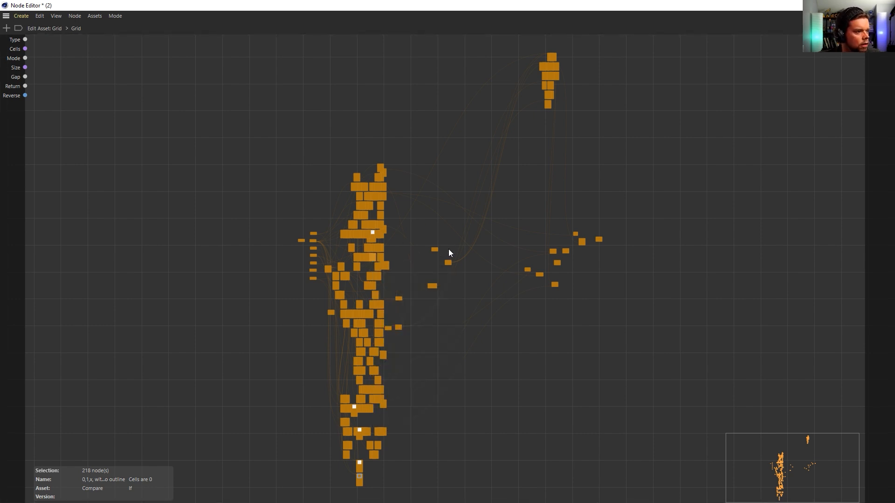
Ungroup all nodes two more times to break up the remaining nested groups in the Grid network
{"action": "key", "text": "ctrl+a"}
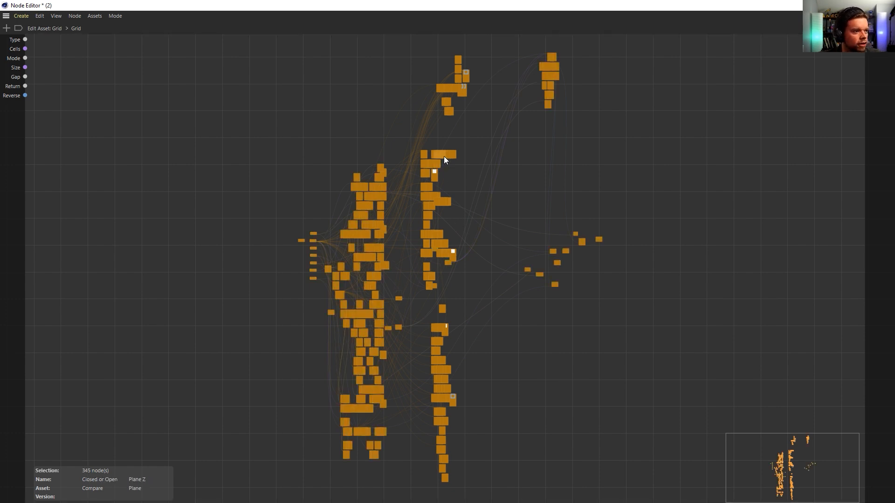
{"action": "right_click", "coordinate": [444, 157]}
{"action": "left_click", "coordinate": [466, 279]}
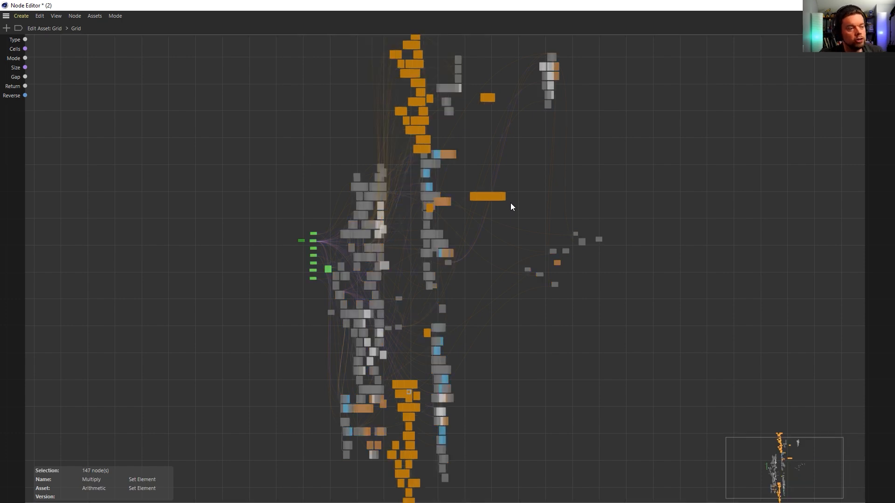
{"action": "key", "text": "ctrl+a"}
{"action": "right_click", "coordinate": [422, 132]}
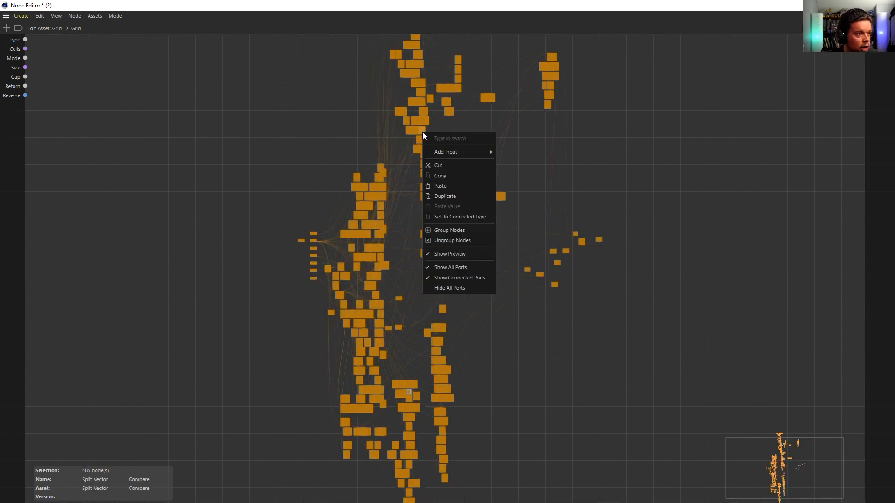
{"action": "left_click", "coordinate": [462, 243]}
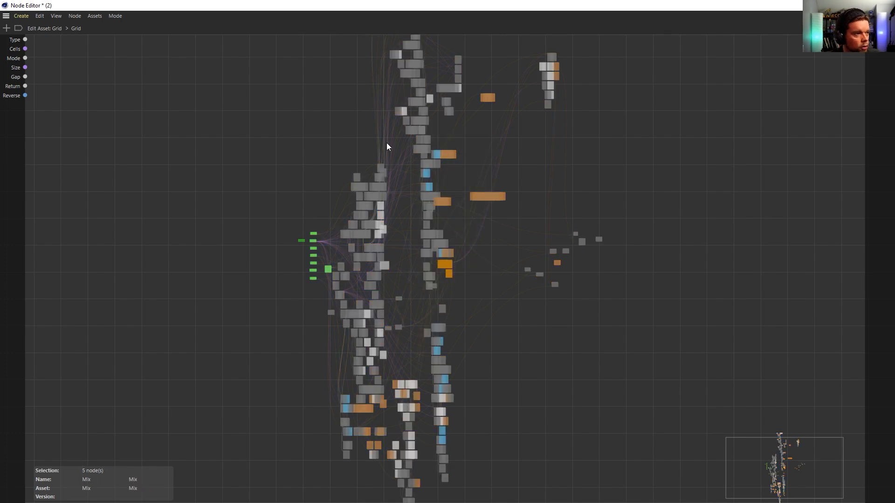
Examine the fully ungrouped Grid network up close and as a whole
{"action": "scroll", "coordinate": [427, 250], "scroll_direction": "up", "scroll_amount": 4}
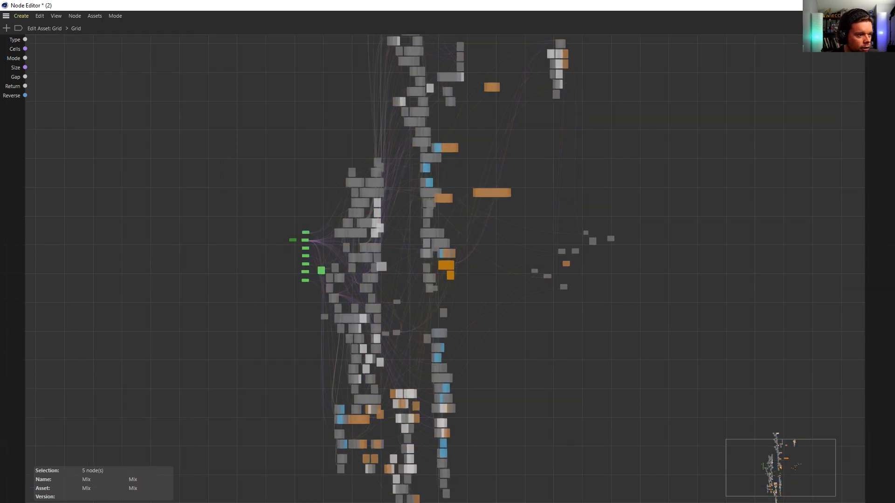
{"action": "scroll", "coordinate": [448, 226], "scroll_direction": "up", "scroll_amount": 3}
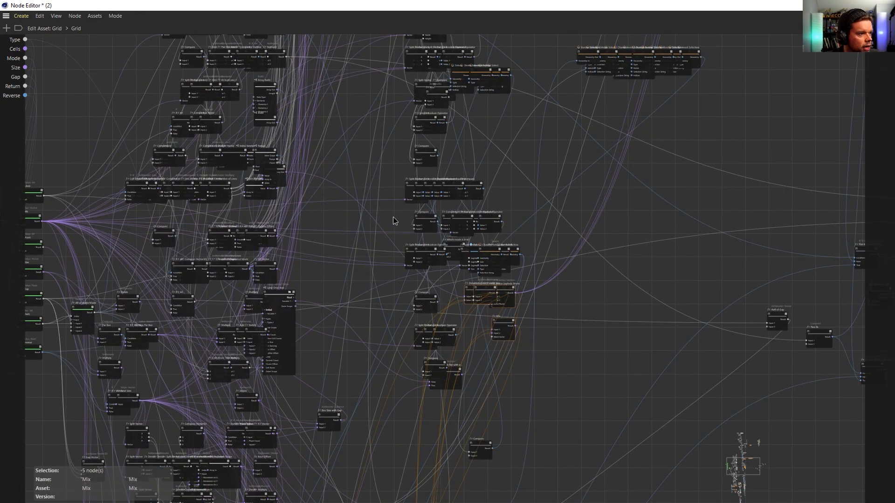
{"action": "scroll", "coordinate": [393, 217], "scroll_direction": "up", "scroll_amount": 4}
{"action": "scroll", "coordinate": [222, 217], "scroll_direction": "down", "scroll_amount": 10}
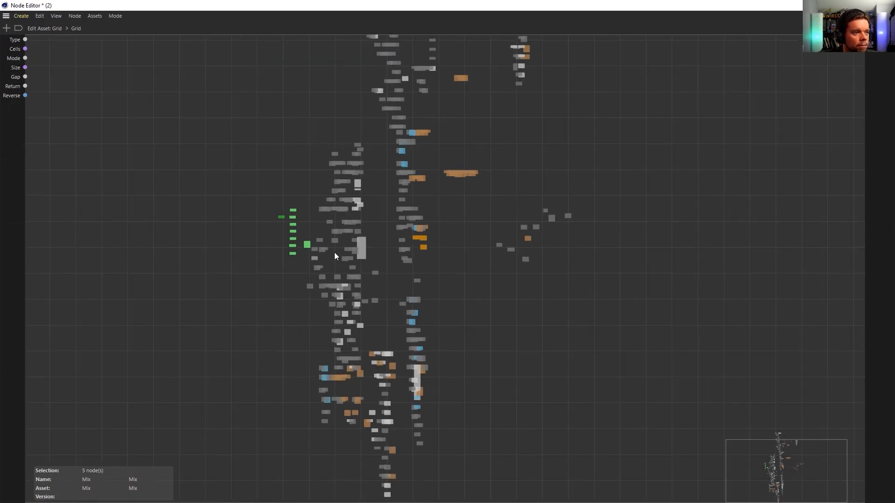
{"action": "scroll", "coordinate": [369, 246], "scroll_direction": "down", "scroll_amount": 4}
{"action": "scroll", "coordinate": [368, 245], "scroll_direction": "up", "scroll_amount": 3}
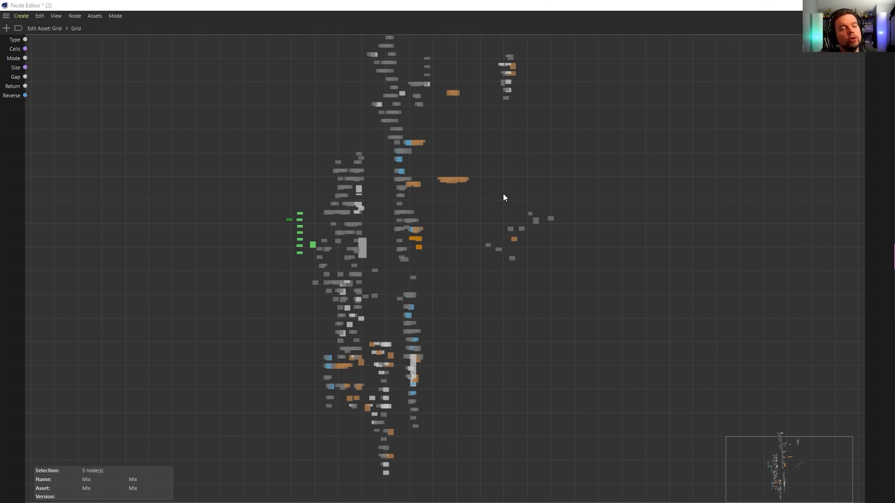
Close the Grid asset's node editor without saving the changes, and hide the Asset Browser with the Grid object selected
{"action": "left_click_drag", "start_coordinate": [660, 6], "coordinate": [283, 125]}
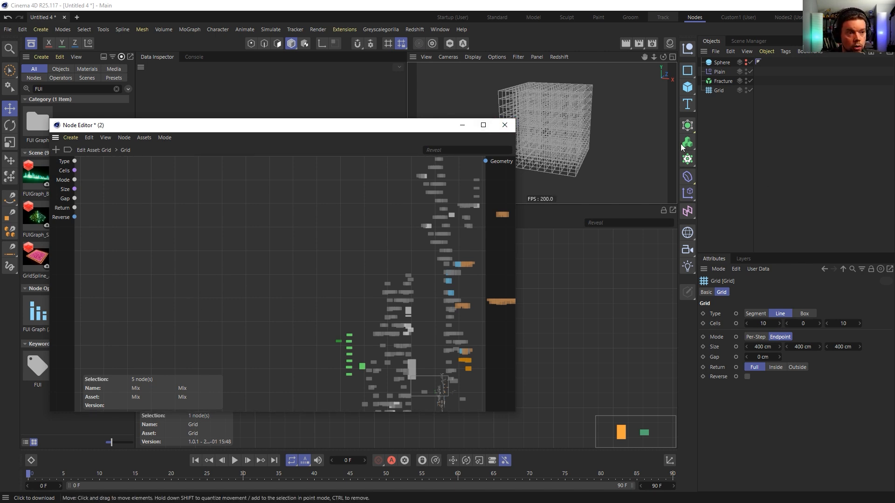
{"action": "left_click", "coordinate": [504, 125]}
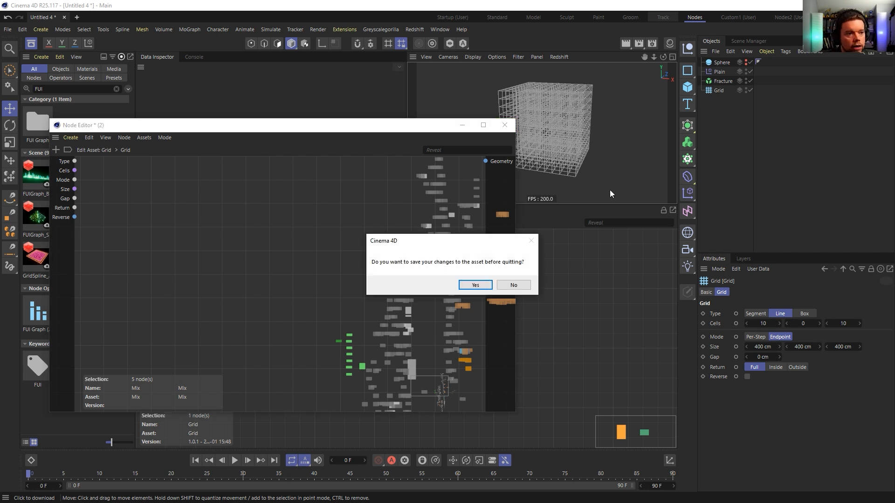
{"action": "left_click", "coordinate": [500, 284]}
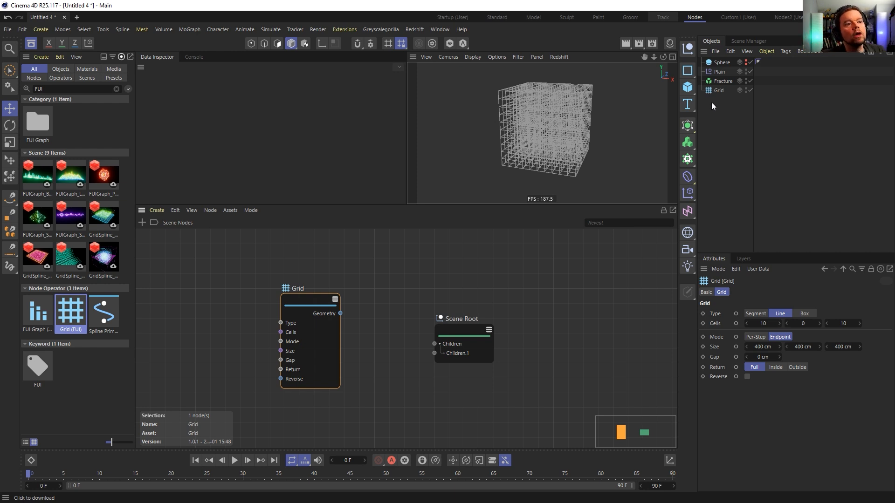
{"action": "left_click", "coordinate": [719, 91]}
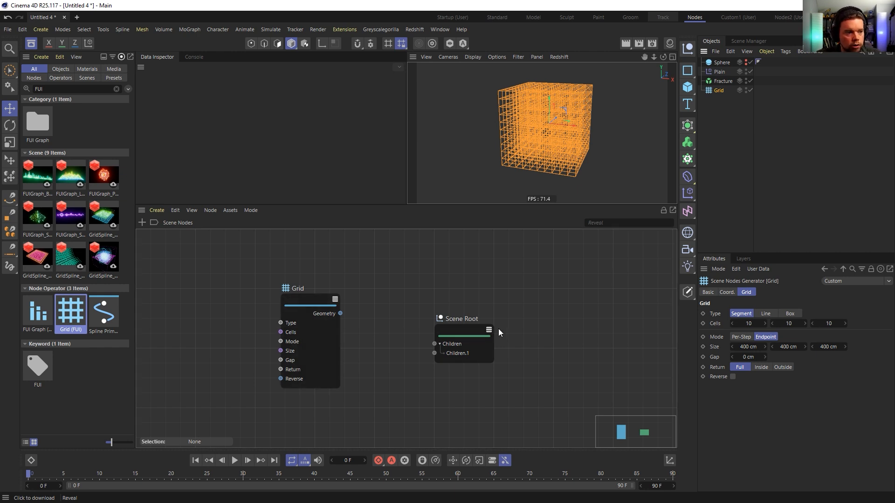
{"action": "left_click", "coordinate": [31, 44]}
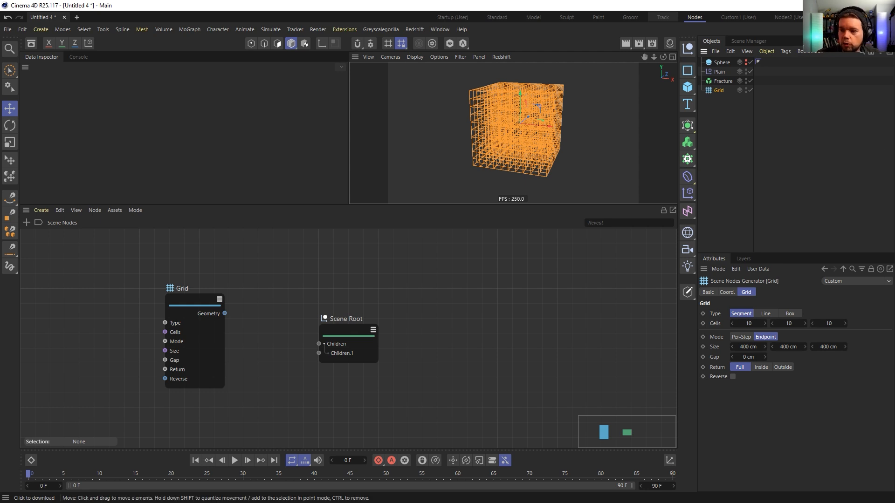
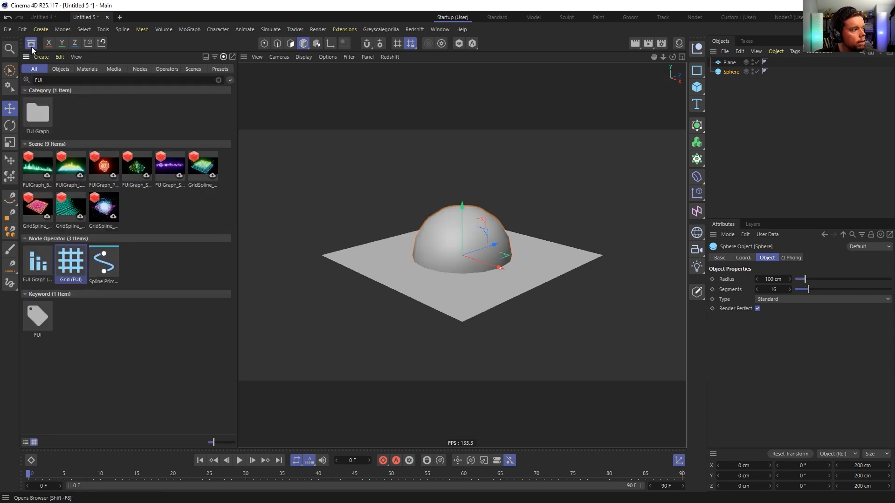
Clear the FUI search in the Asset Browser and show the Geometry Modifier node assets as a compact list
{"action": "left_click", "coordinate": [219, 80]}
{"action": "left_click", "coordinate": [138, 69]}
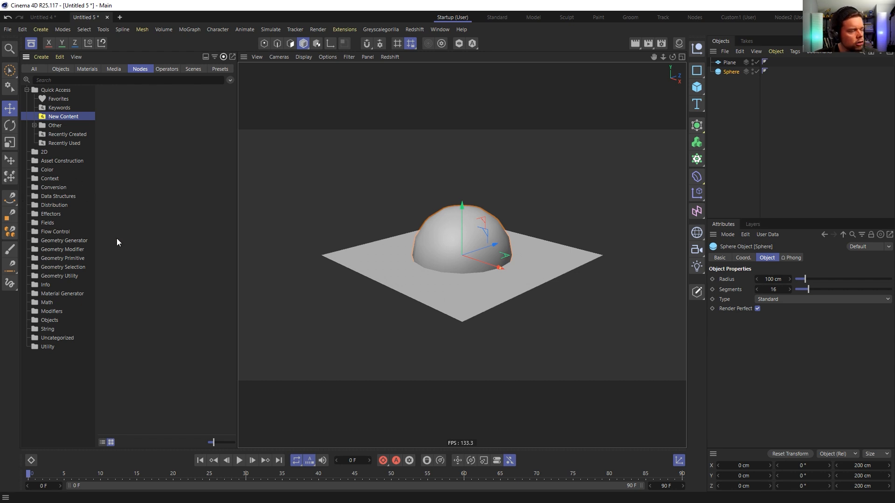
{"action": "left_click", "coordinate": [56, 250]}
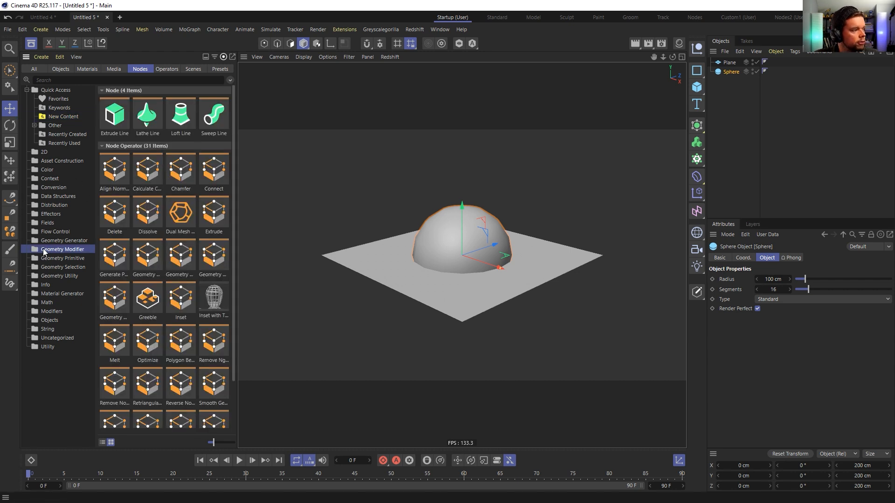
{"action": "left_click", "coordinate": [102, 443]}
{"action": "left_click_drag", "start_coordinate": [216, 446], "coordinate": [187, 446]}
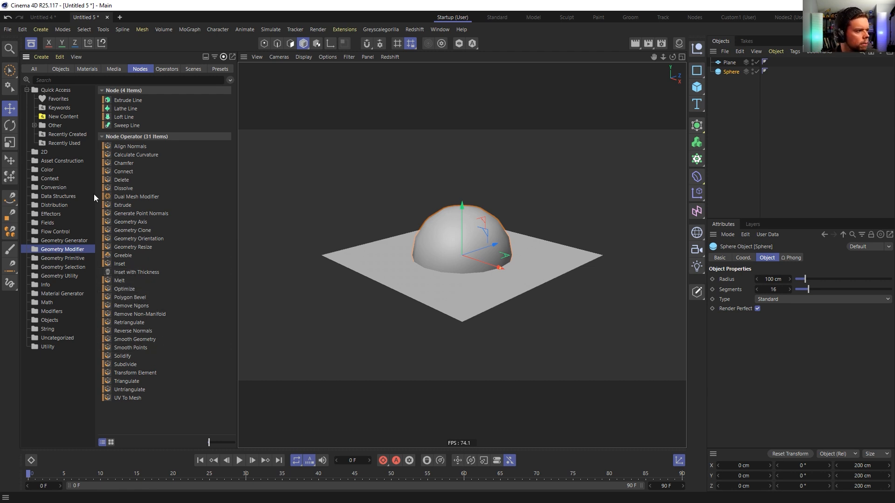
Try the Extrude node as a deformer on the Sphere with a 166 cm offset, and delete it again
{"action": "left_click", "coordinate": [123, 205]}
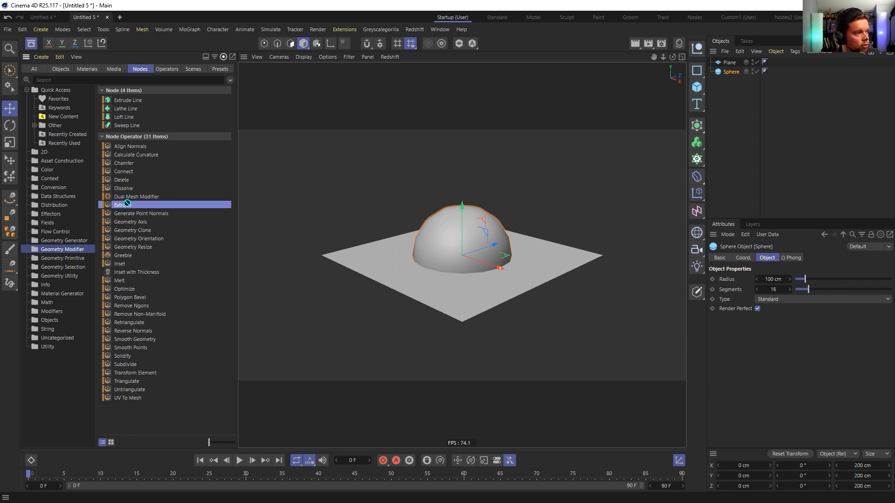
{"action": "left_click_drag", "start_coordinate": [127, 203], "coordinate": [727, 74]}
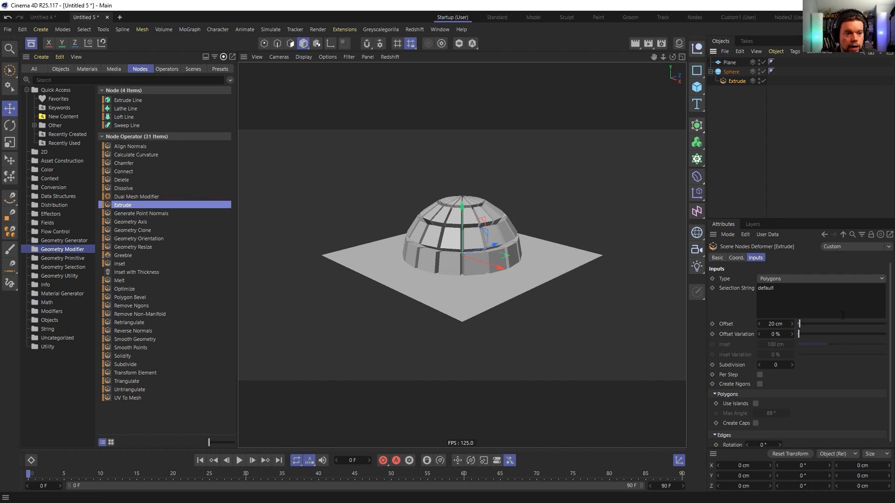
{"action": "mouse_move", "coordinate": [818, 325]}
{"action": "left_mouse_down"}
{"action": "mouse_move", "coordinate": [803, 326]}
{"action": "mouse_move", "coordinate": [813, 329]}
{"action": "left_mouse_up"}
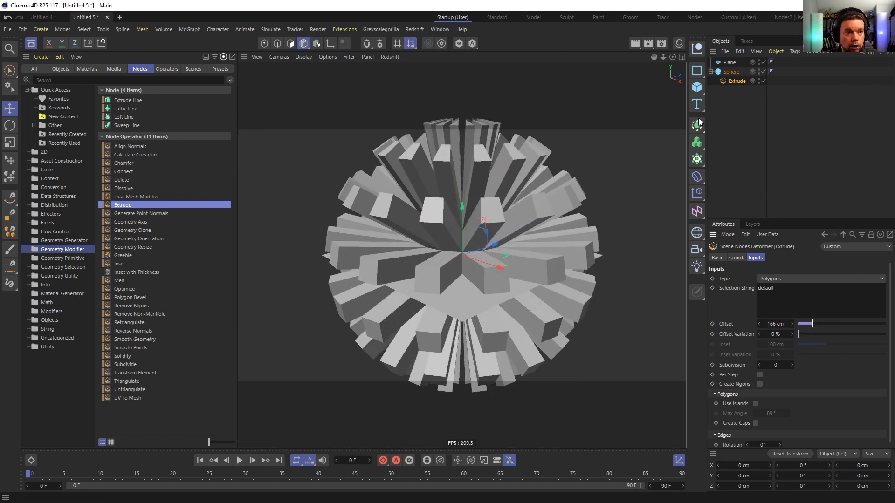
{"action": "key", "text": "Delete"}
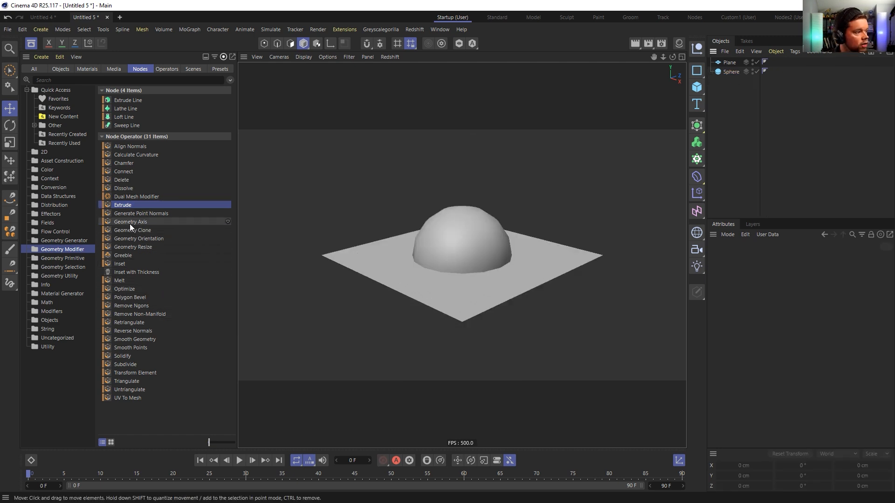
Add a Geometry Axis modifier under the Sphere with Axis Y at 100%, and select the Sphere object
{"action": "left_click_drag", "start_coordinate": [130, 221], "coordinate": [734, 77]}
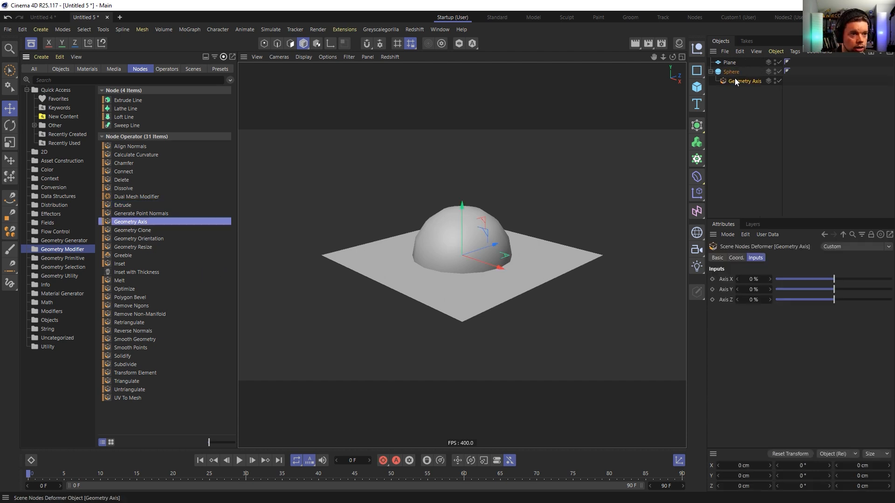
{"action": "left_click", "coordinate": [726, 290]}
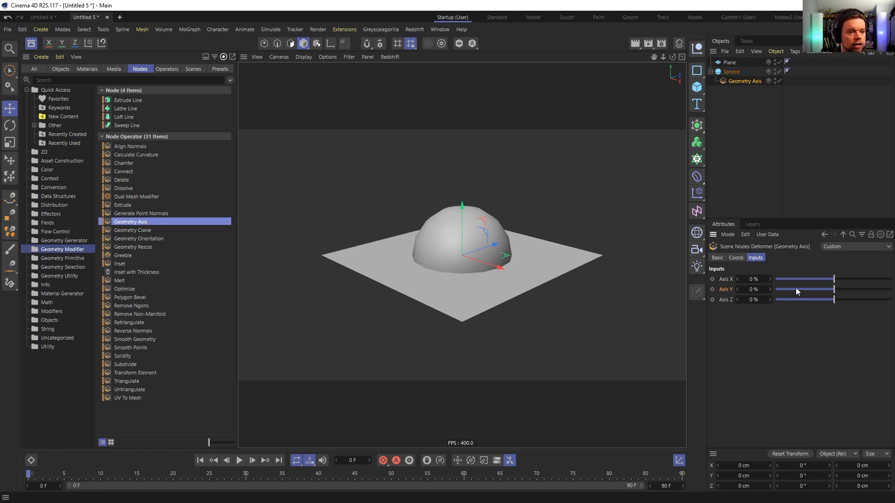
{"action": "left_click_drag", "start_coordinate": [795, 289], "coordinate": [892, 289]}
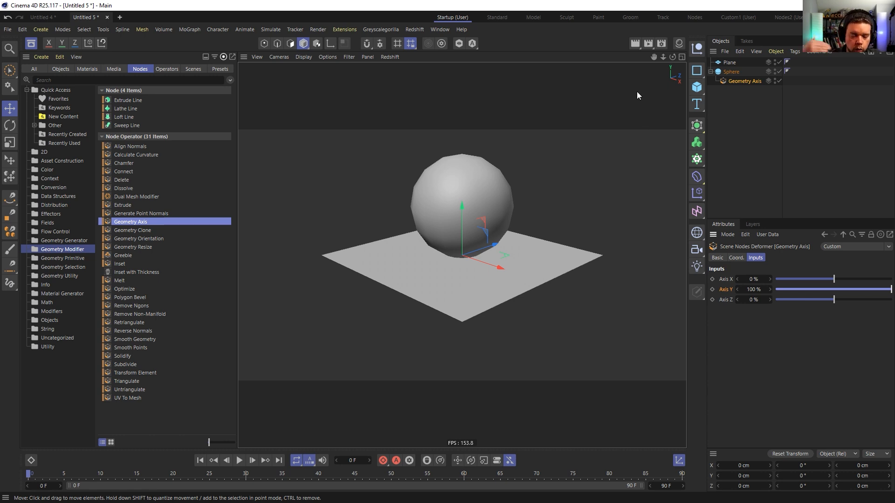
{"action": "left_click_drag", "start_coordinate": [508, 219], "coordinate": [472, 248], "text": "alt"}
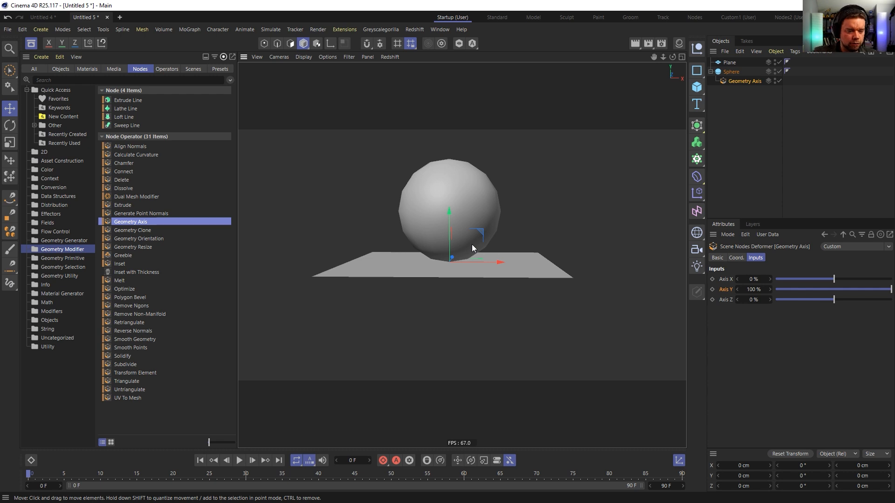
{"action": "left_click", "coordinate": [719, 72]}
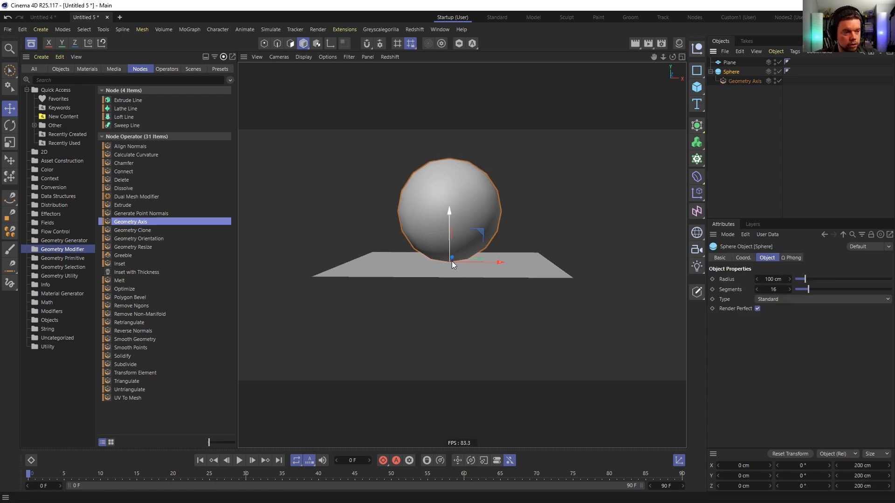
Group the Sphere under a Null, duplicate it inside the group, and move the copy to about -302 cm in X
{"action": "left_click_drag", "start_coordinate": [454, 258], "coordinate": [489, 258], "text": "alt"}
{"action": "key", "text": "ctrl+z"}
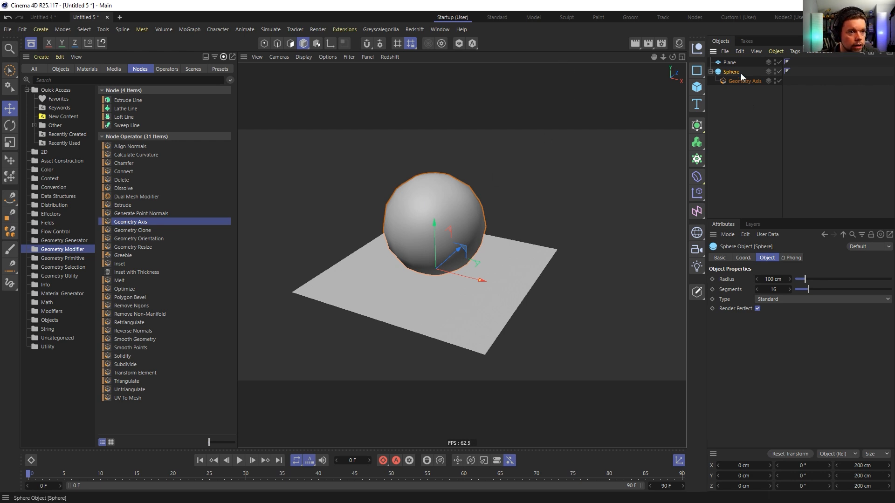
{"action": "key", "text": "alt+g"}
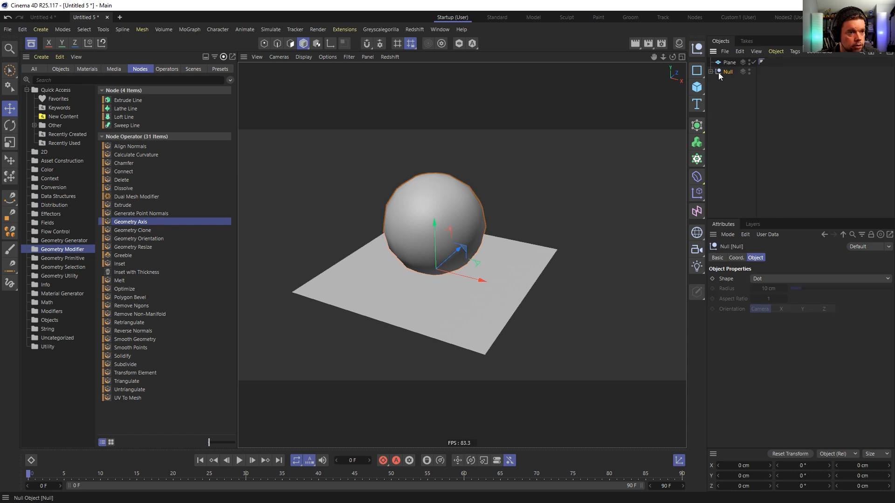
{"action": "left_click_drag", "start_coordinate": [736, 91], "coordinate": [736, 78]}
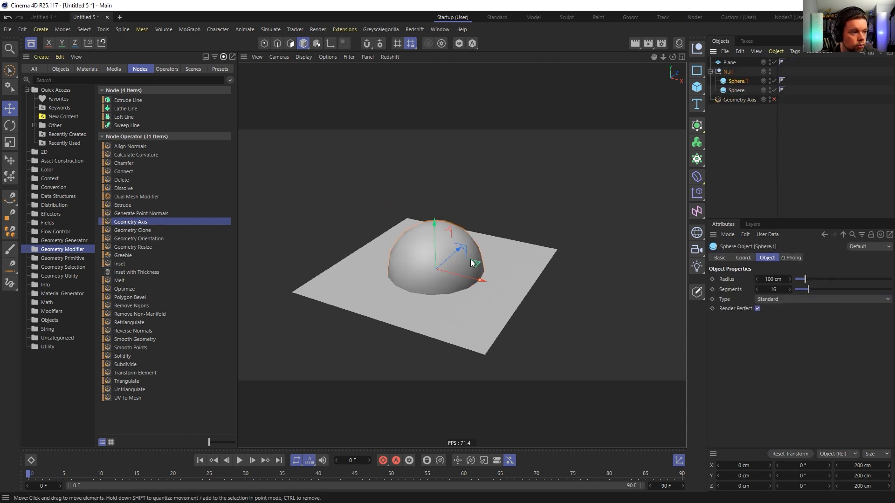
{"action": "left_click_drag", "start_coordinate": [466, 282], "coordinate": [354, 255]}
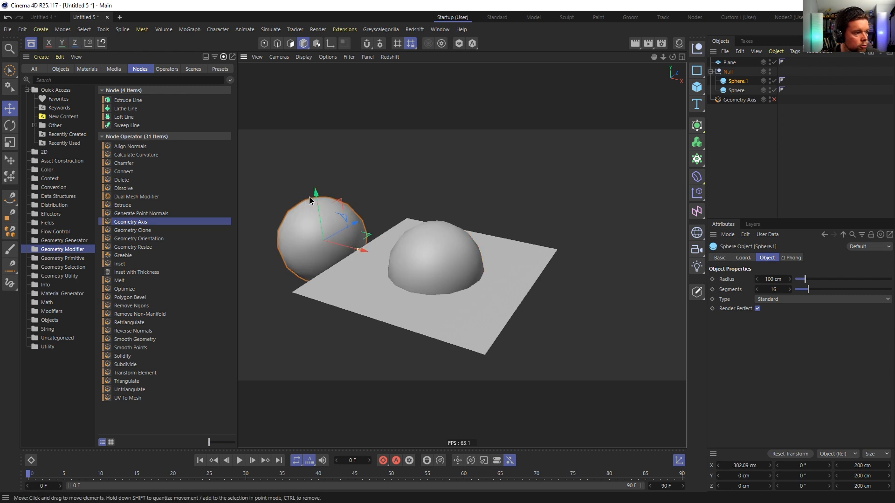
Place the Geometry Axis modifier inside the Null above both spheres and enable it
{"action": "left_click_drag", "start_coordinate": [740, 99], "coordinate": [762, 83]}
{"action": "left_click", "coordinate": [779, 81]}
{"action": "left_click_drag", "start_coordinate": [456, 259], "coordinate": [382, 299], "text": "alt"}
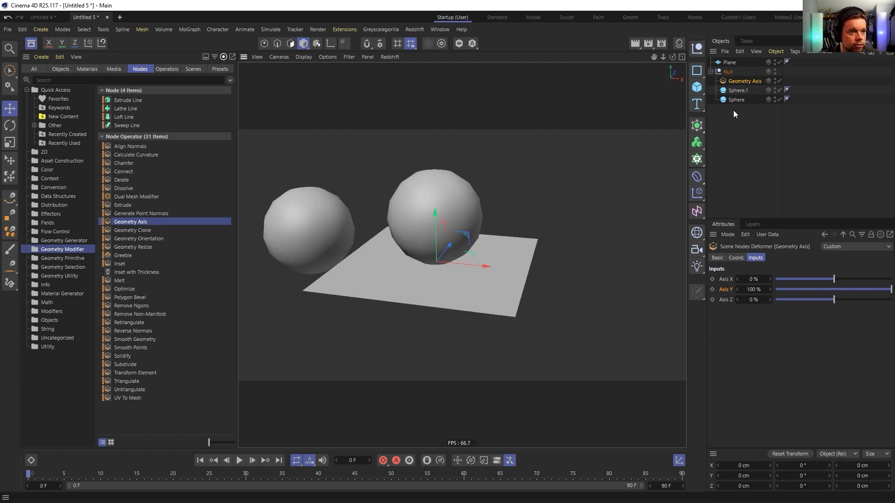
Delete the Geometry Axis modifier and all remaining objects to empty the scene
{"action": "left_click", "coordinate": [739, 90]}
{"action": "left_click", "coordinate": [742, 82]}
{"action": "key", "text": "Delete"}
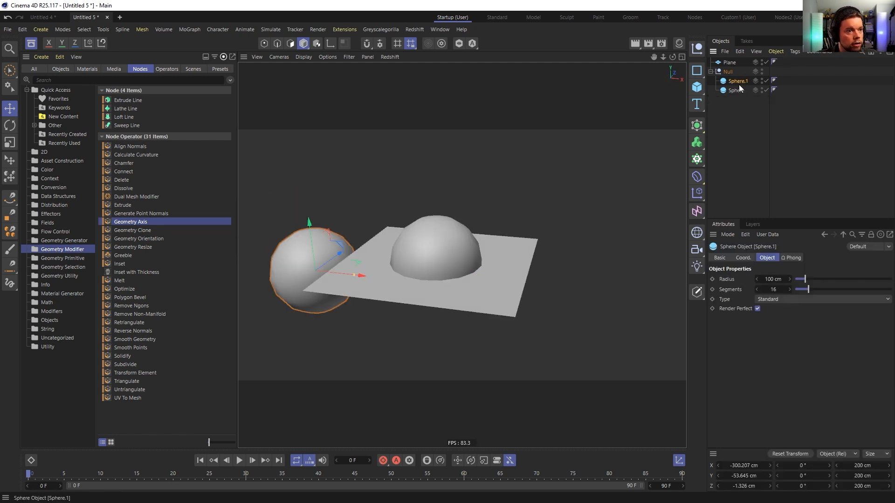
{"action": "key", "text": "ctrl+a"}
{"action": "key", "text": "Delete"}
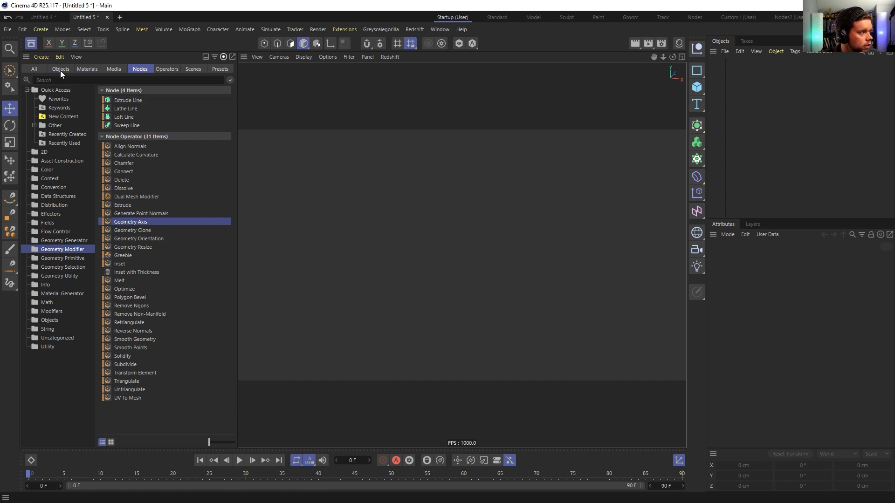
Search all asset types for "gem" and load every gemstone object, from Crushed Ice Cushion Cut to Trillant Cut, into the scene
{"action": "left_click", "coordinate": [38, 69]}
{"action": "left_click", "coordinate": [215, 80]}
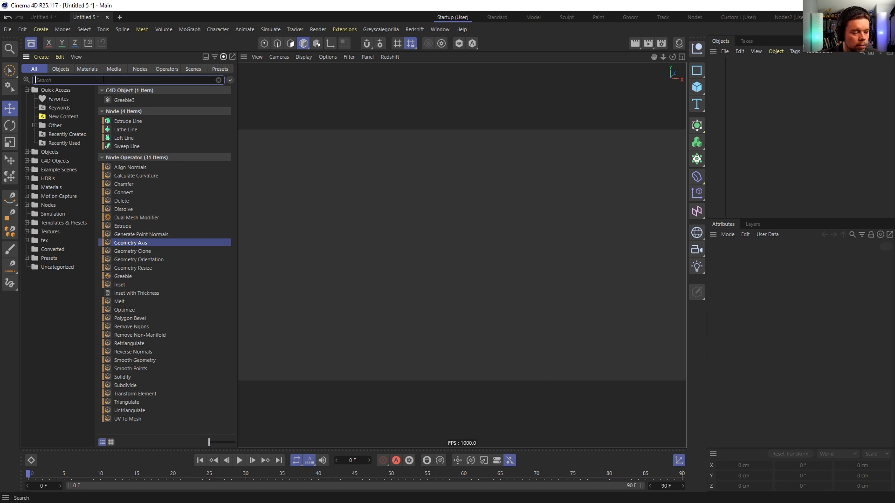
{"action": "type", "text": "gem"}
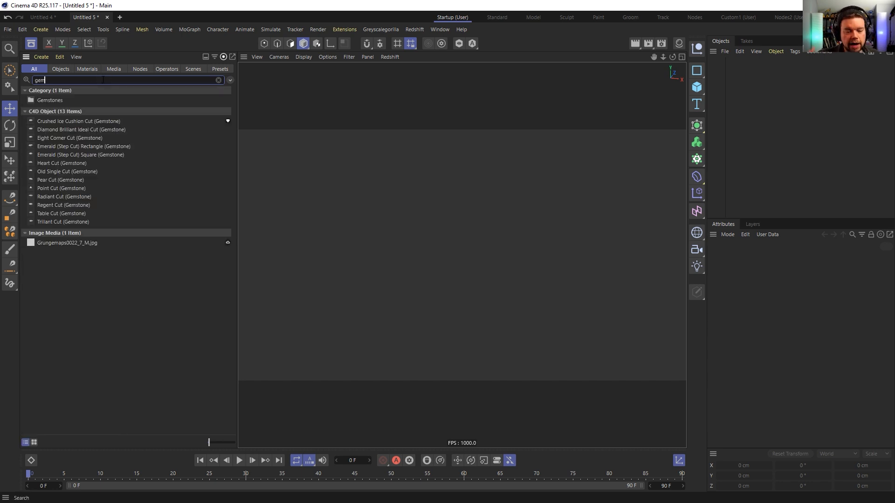
{"action": "left_click", "coordinate": [74, 121]}
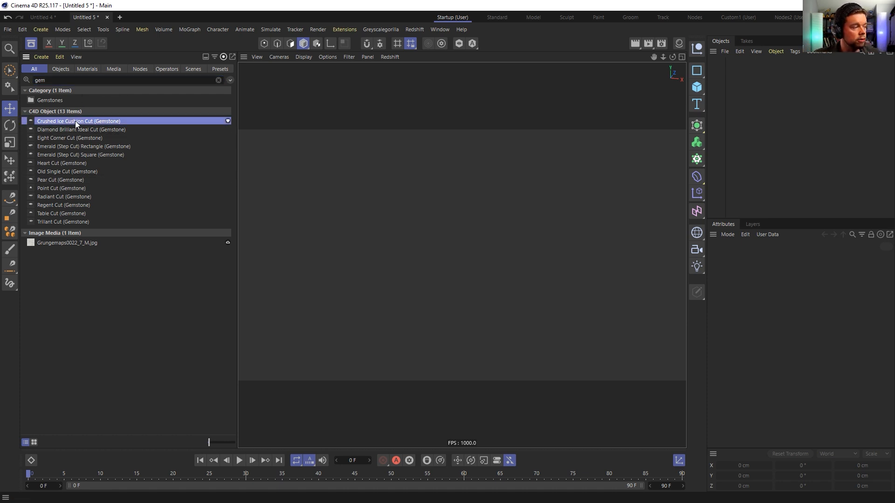
{"action": "left_click", "coordinate": [88, 220], "text": "shift"}
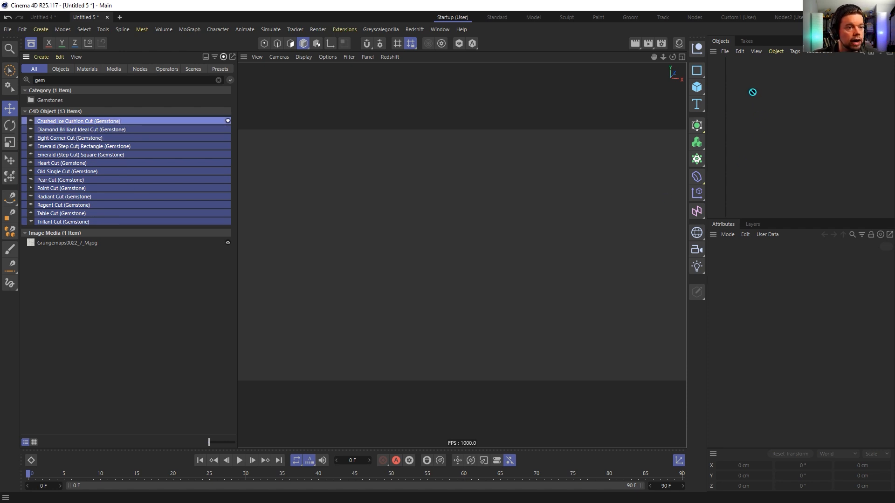
{"action": "right_click", "coordinate": [77, 120]}
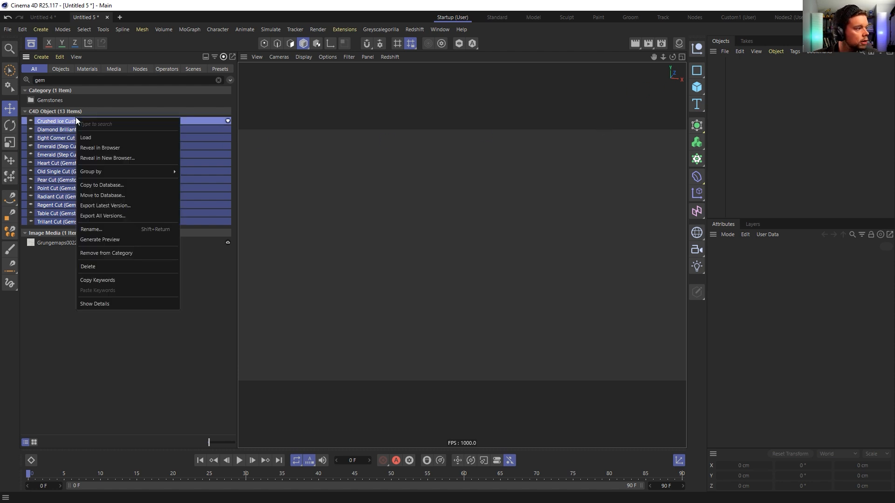
{"action": "left_click", "coordinate": [108, 141]}
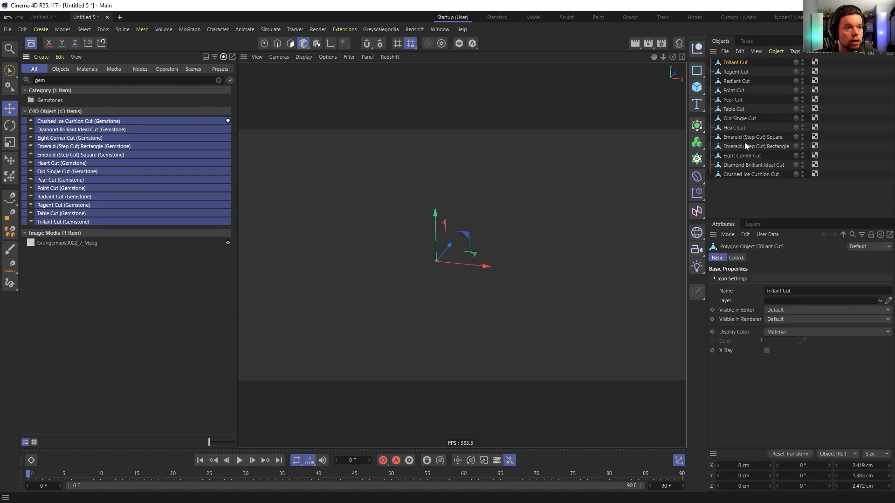
Select all gemstone objects, hide the Asset Browser, and spread the gems into a row by incrementing their X positions
{"action": "left_click_drag", "start_coordinate": [730, 124], "coordinate": [718, 62]}
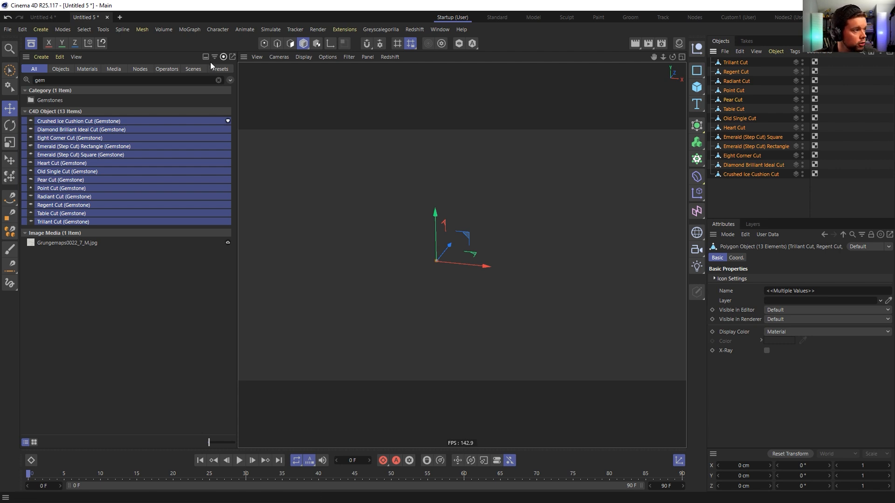
{"action": "left_click", "coordinate": [31, 44]}
{"action": "key", "text": "s"}
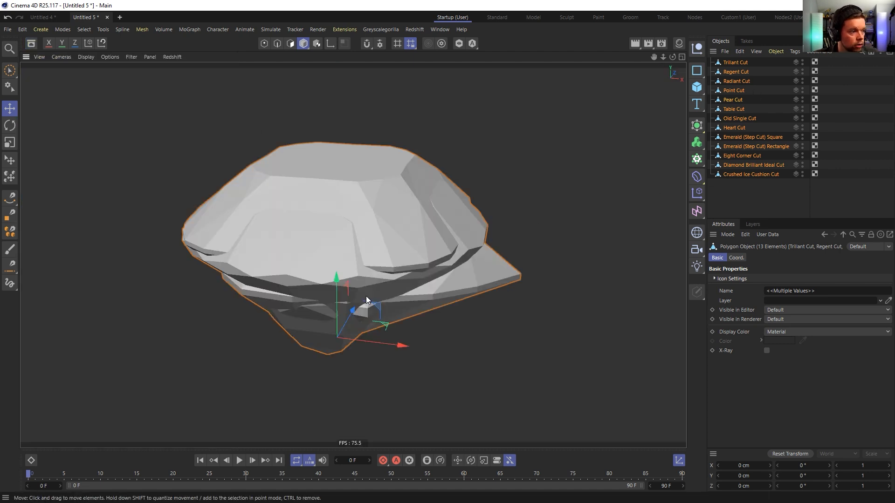
{"action": "left_click_drag", "start_coordinate": [342, 297], "coordinate": [312, 308], "text": "alt"}
{"action": "left_click", "coordinate": [736, 257]}
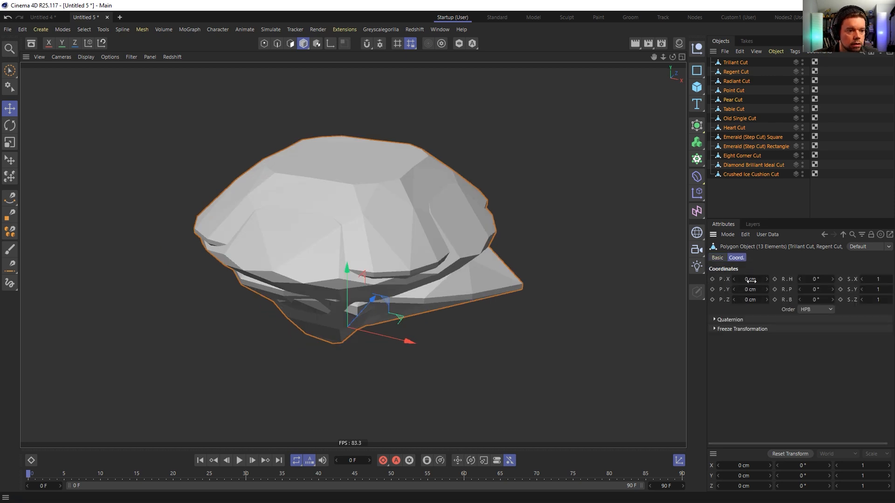
{"action": "left_click", "coordinate": [751, 280]}
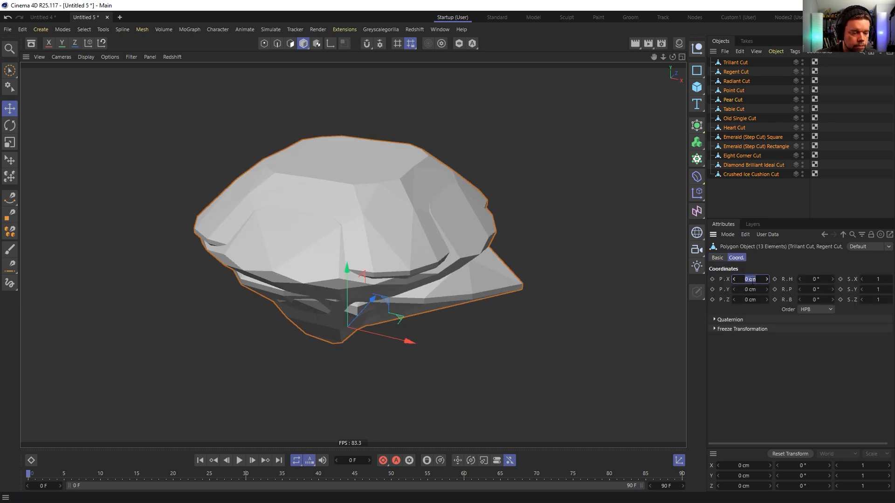
{"action": "key", "text": "BackSpace"}
{"action": "key", "text": "Return"}
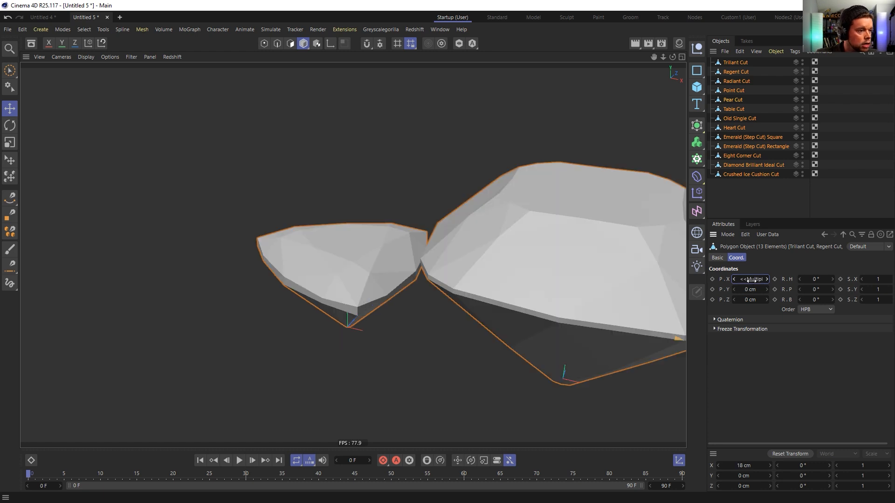
Frame the row of gemstones and switch the viewport to Gouraud shading with lines
{"action": "key", "text": "s"}
{"action": "mouse_move", "coordinate": [429, 277]}
{"action": "left_mouse_down", "text": "alt"}
{"action": "mouse_move", "coordinate": [485, 316]}
{"action": "mouse_move", "coordinate": [448, 305]}
{"action": "mouse_move", "coordinate": [472, 317]}
{"action": "left_mouse_up", "text": "alt"}
{"action": "key", "text": "n"}
{"action": "key", "text": "b"}
{"action": "mouse_move", "coordinate": [547, 305]}
{"action": "left_mouse_down", "text": "alt"}
{"action": "mouse_move", "coordinate": [514, 272]}
{"action": "mouse_move", "coordinate": [452, 298]}
{"action": "mouse_move", "coordinate": [498, 320]}
{"action": "mouse_move", "coordinate": [444, 305]}
{"action": "mouse_move", "coordinate": [523, 288]}
{"action": "mouse_move", "coordinate": [517, 324]}
{"action": "left_mouse_up", "text": "alt"}
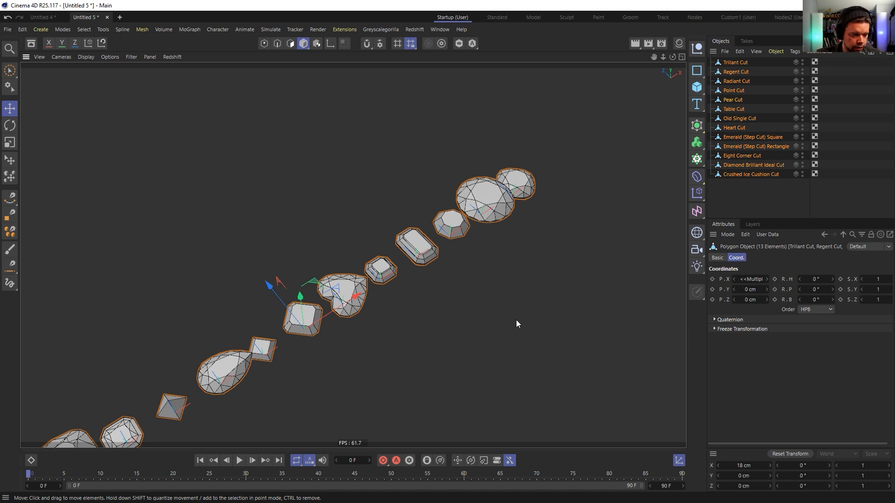
Add a Null, place all the gemstone objects under it, and select the Null
{"action": "left_click_drag", "start_coordinate": [393, 303], "coordinate": [290, 276], "text": "alt"}
{"action": "left_click", "coordinate": [215, 277]}
{"action": "middle_click_drag", "start_coordinate": [290, 275], "coordinate": [348, 264], "text": "alt"}
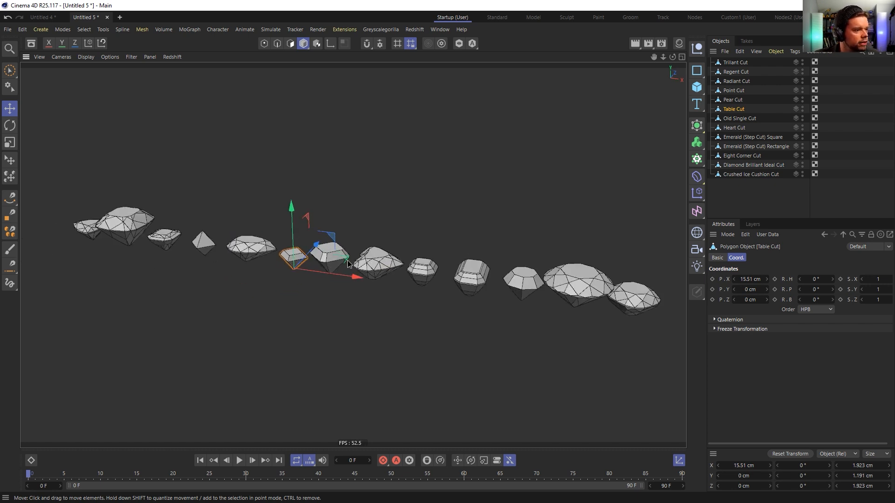
{"action": "left_click_drag", "start_coordinate": [348, 264], "coordinate": [363, 261], "text": "alt"}
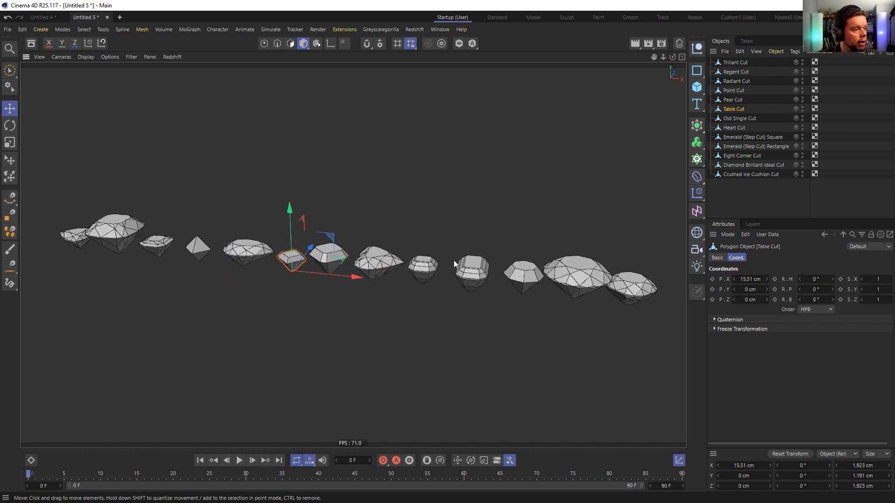
{"action": "left_click_drag", "start_coordinate": [450, 267], "coordinate": [442, 251], "text": "alt"}
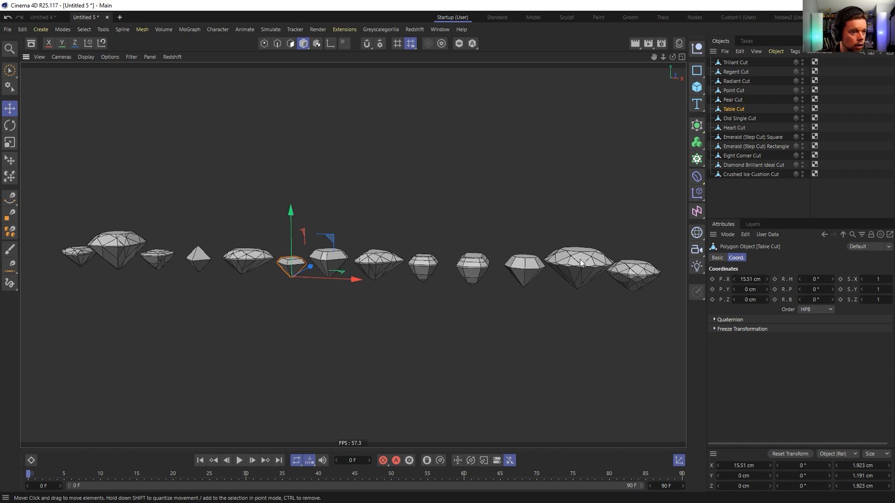
{"action": "left_click_drag", "start_coordinate": [500, 249], "coordinate": [506, 241], "text": "alt"}
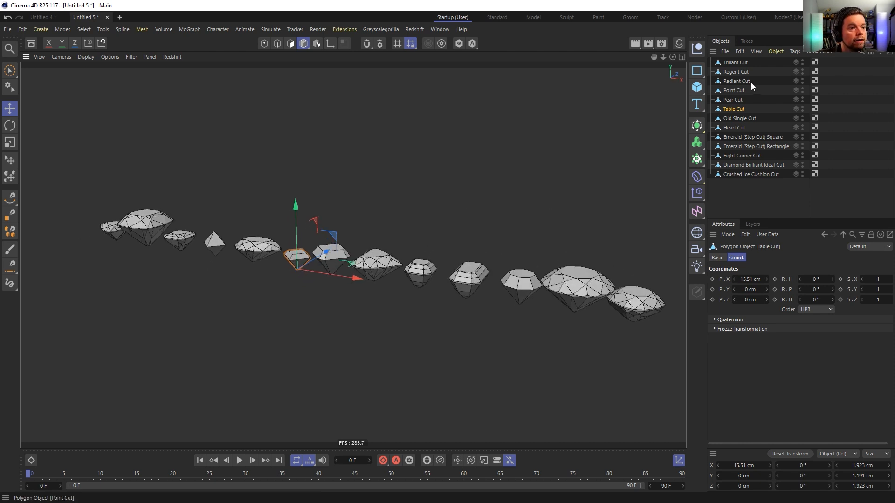
{"action": "left_click", "coordinate": [696, 50]}
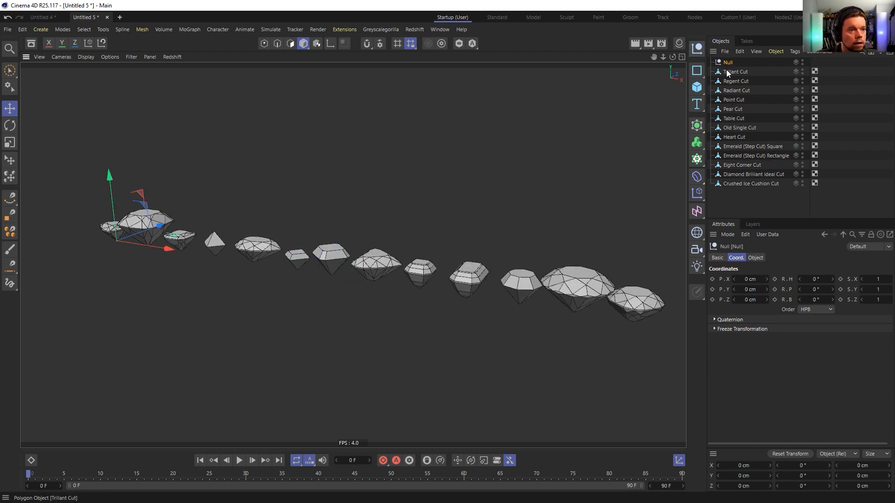
{"action": "key", "text": "ctrl+a"}
{"action": "left_click", "coordinate": [727, 65], "text": "ctrl"}
{"action": "left_click_drag", "start_coordinate": [728, 70], "coordinate": [728, 63]}
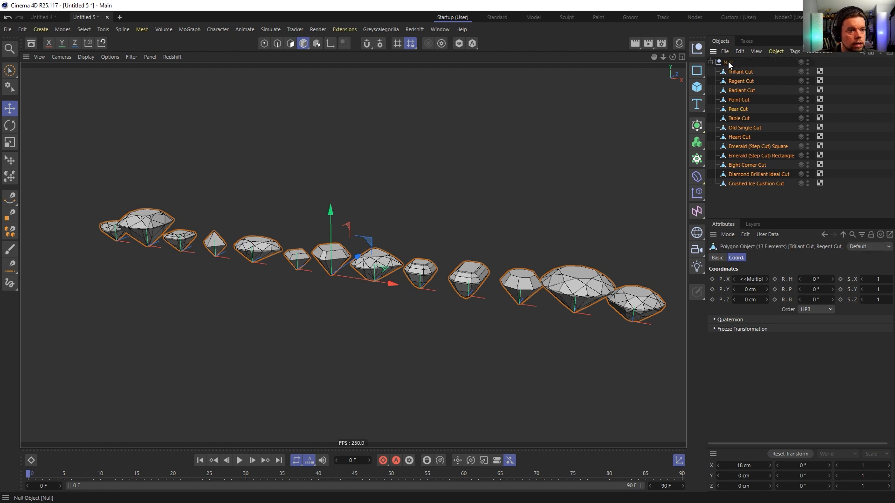
{"action": "left_click", "coordinate": [729, 62]}
Show the node assets in the Asset Browser with the search cleared, and add the Geometry Resize modifier under the gemstones' Null
{"action": "left_click", "coordinate": [37, 42]}
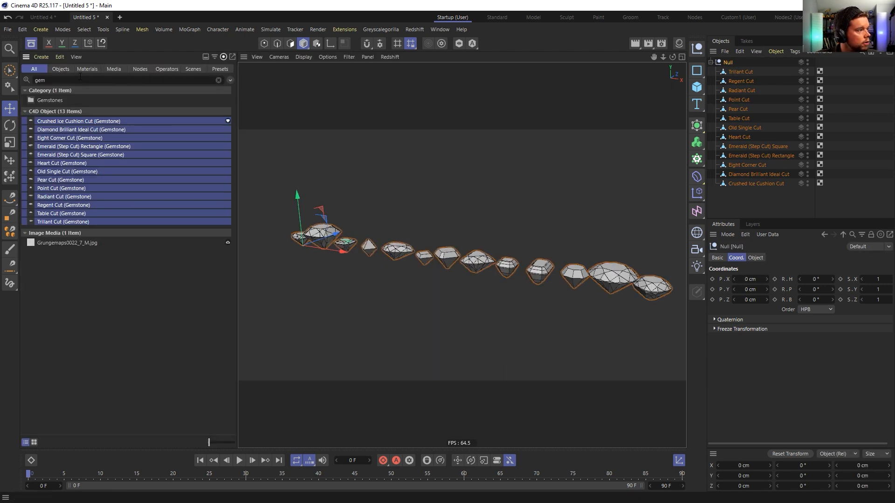
{"action": "left_click", "coordinate": [142, 69]}
{"action": "left_click", "coordinate": [218, 80]}
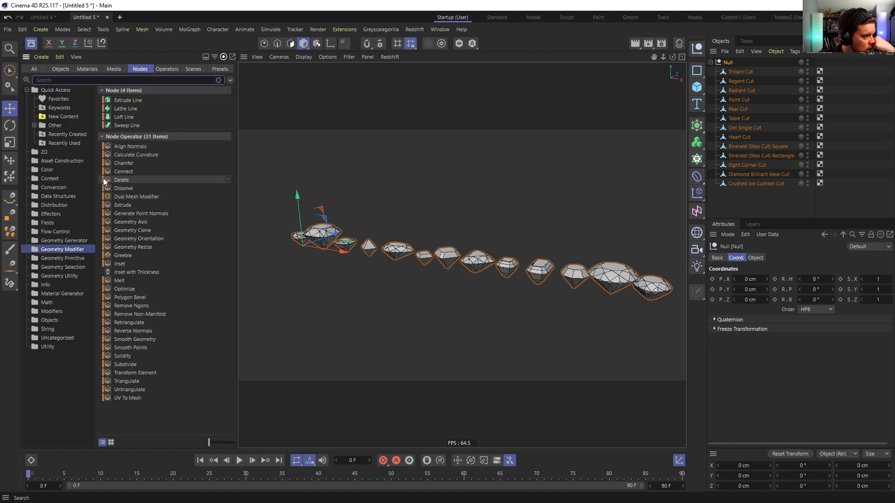
{"action": "left_click_drag", "start_coordinate": [138, 252], "coordinate": [726, 67]}
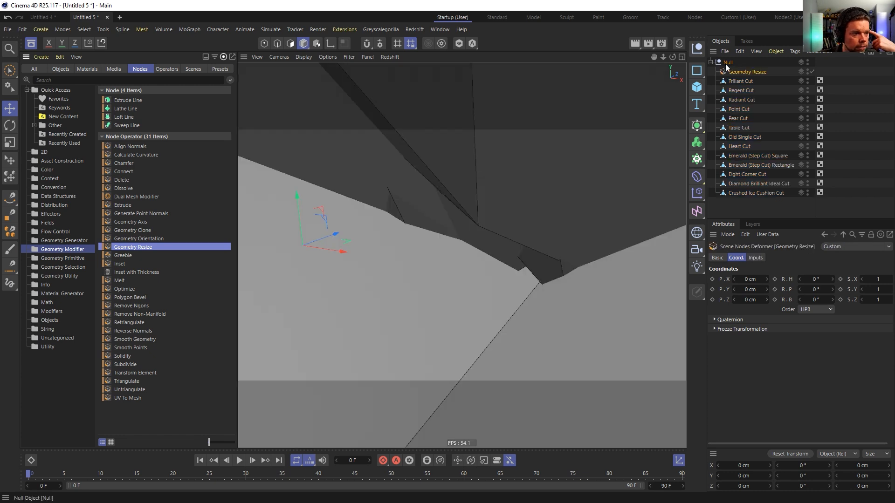
Set the Geometry Resize modifier's Index to Y and its Target Size to 2 cm
{"action": "left_click", "coordinate": [754, 259]}
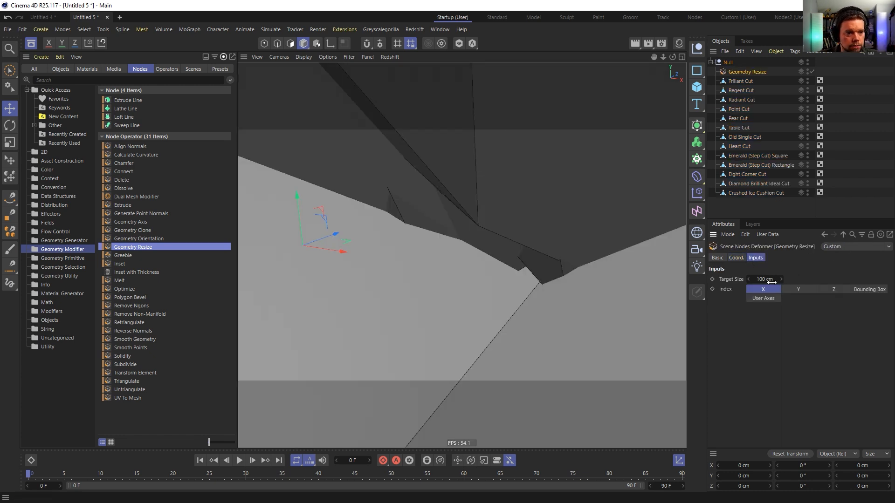
{"action": "left_click", "coordinate": [772, 280]}
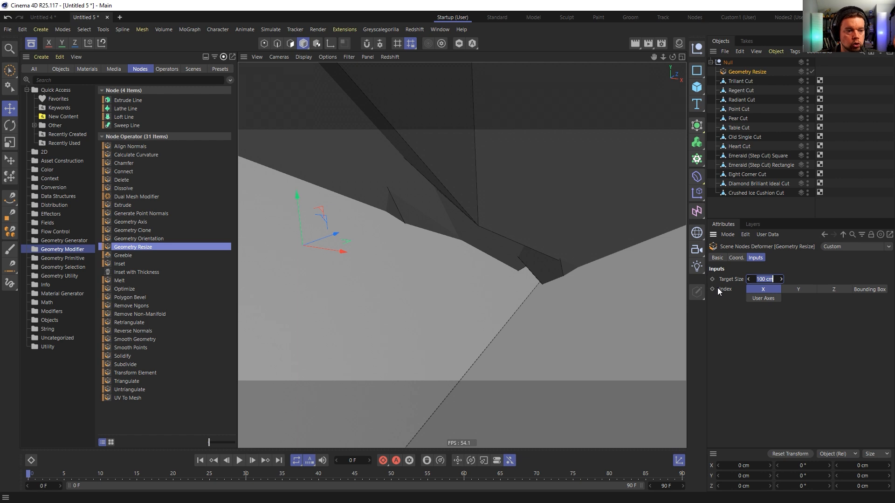
{"action": "left_click", "coordinate": [794, 289]}
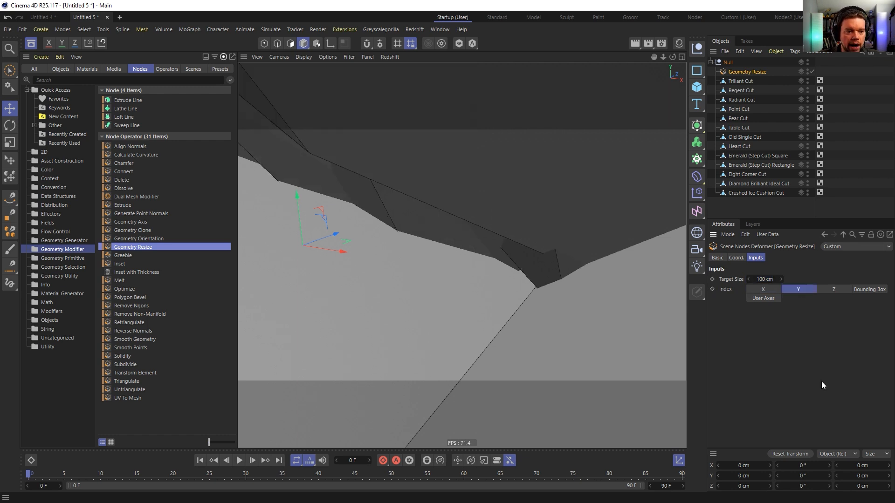
{"action": "left_click", "coordinate": [770, 279]}
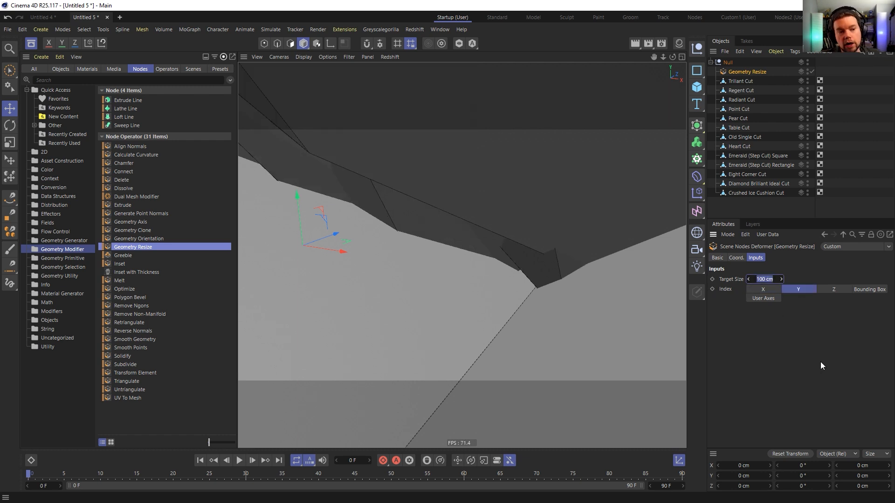
{"action": "type", "text": "2"}
{"action": "key", "text": "Return"}
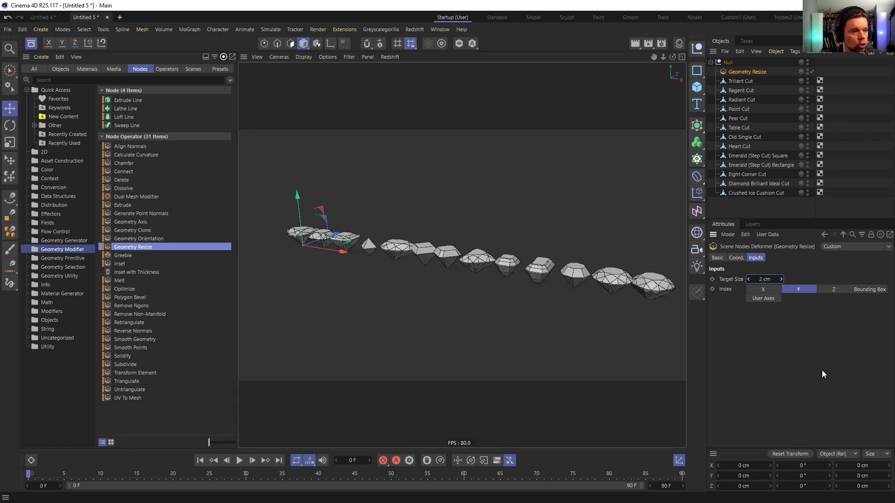
Try a Target Size of 3 cm on the Geometry Resize modifier and return it to 2 cm
{"action": "mouse_move", "coordinate": [581, 298]}
{"action": "left_mouse_down", "text": "alt"}
{"action": "mouse_move", "coordinate": [604, 251]}
{"action": "mouse_move", "coordinate": [574, 265]}
{"action": "mouse_move", "coordinate": [583, 295]}
{"action": "left_mouse_up", "text": "alt"}
{"action": "left_click", "coordinate": [781, 281]}
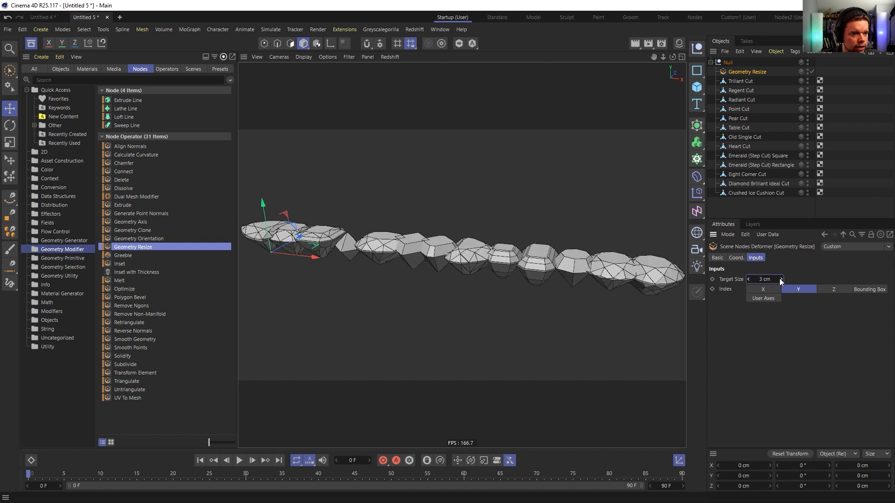
{"action": "left_click", "coordinate": [749, 280]}
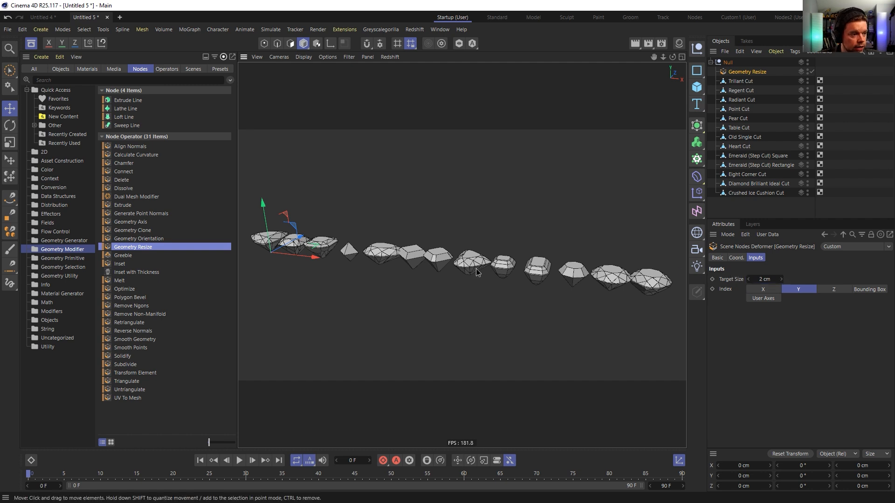
Replace the Geometry Resize modifier with a UV To Mesh modifier as the first child of the Null
{"action": "left_click_drag", "start_coordinate": [493, 277], "coordinate": [497, 249], "text": "alt"}
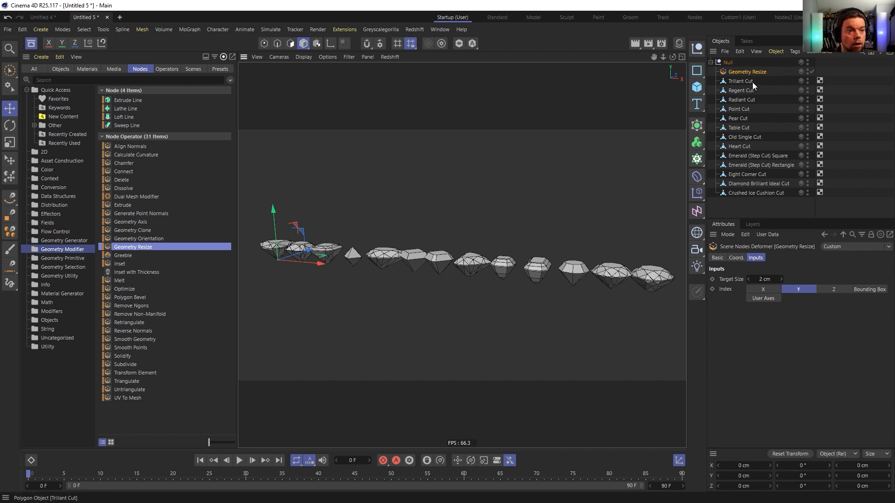
{"action": "mouse_move", "coordinate": [738, 71]}
{"action": "left_mouse_down"}
{"action": "mouse_move", "coordinate": [764, 159]}
{"action": "mouse_move", "coordinate": [749, 73]}
{"action": "left_mouse_up"}
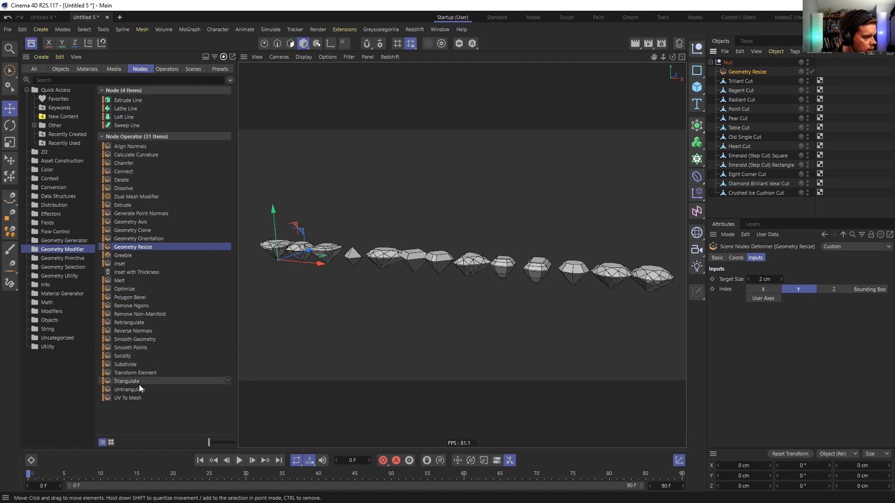
{"action": "key", "text": "Delete"}
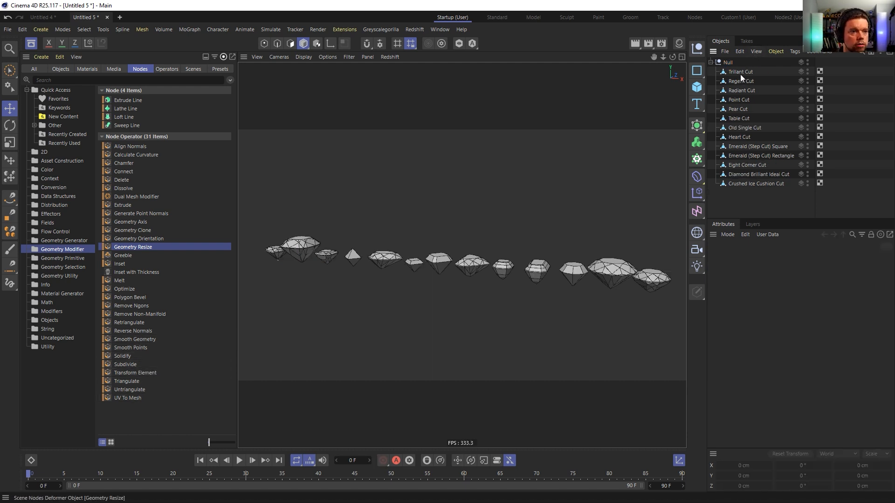
{"action": "left_click_drag", "start_coordinate": [124, 399], "coordinate": [744, 65]}
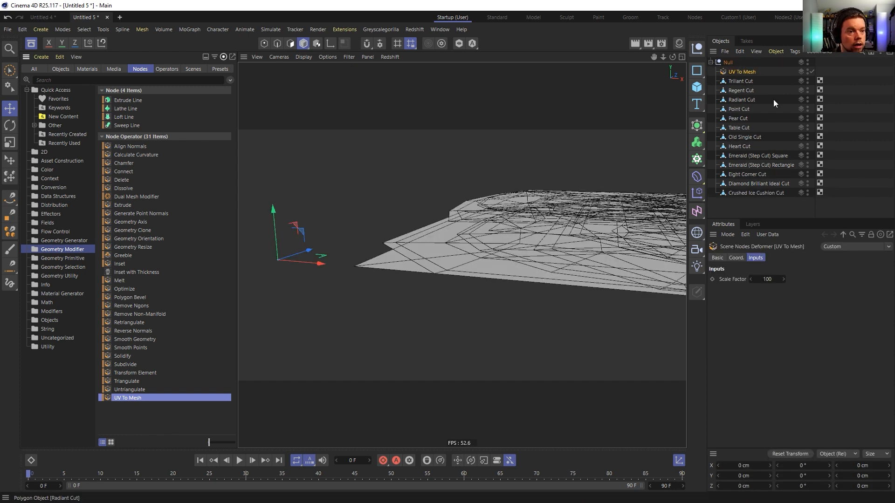
Delete all the gemstones from Regent Cut to Crushed Ice Cushion Cut, keeping only the Trillant Cut under the Null
{"action": "left_click", "coordinate": [734, 95]}
{"action": "left_click", "coordinate": [739, 193], "text": "shift"}
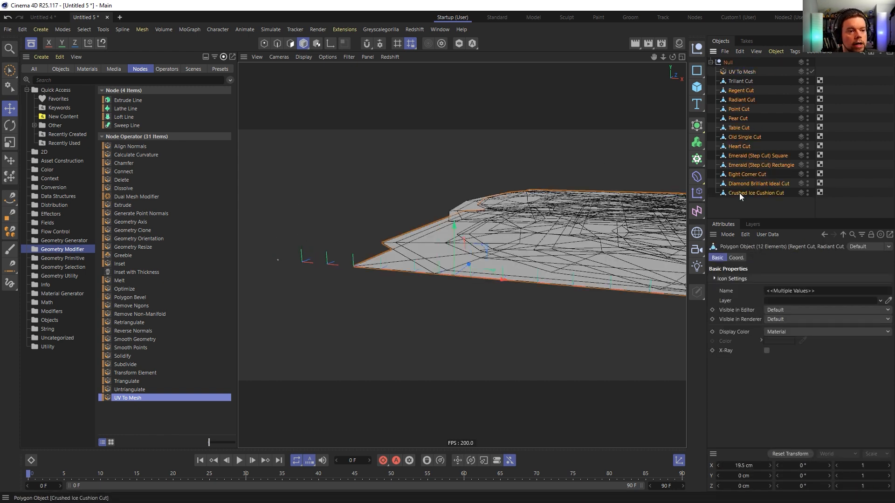
{"action": "key", "text": "Delete"}
{"action": "left_click_drag", "start_coordinate": [557, 181], "coordinate": [511, 248], "text": "alt"}
{"action": "scroll", "coordinate": [511, 248], "scroll_direction": "down", "scroll_amount": 3}
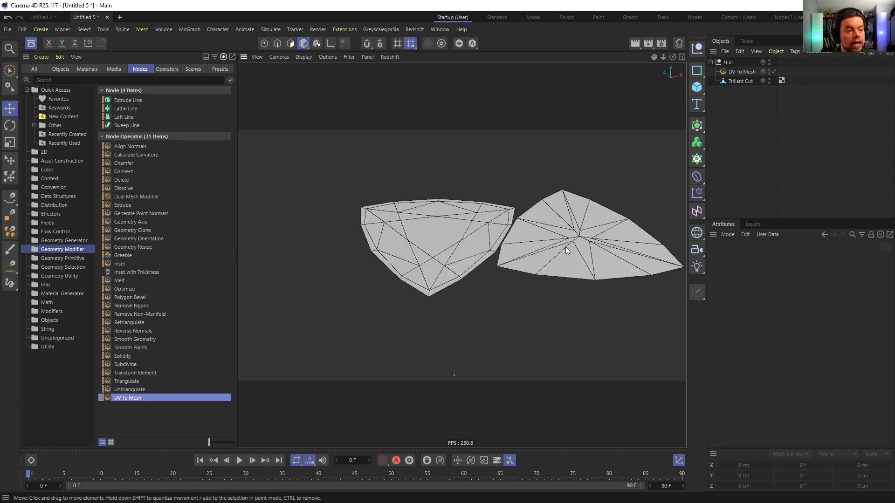
Reduce the UV To Mesh modifier's Scale Factor to 53 for the Trillant Cut
{"action": "left_click", "coordinate": [751, 80]}
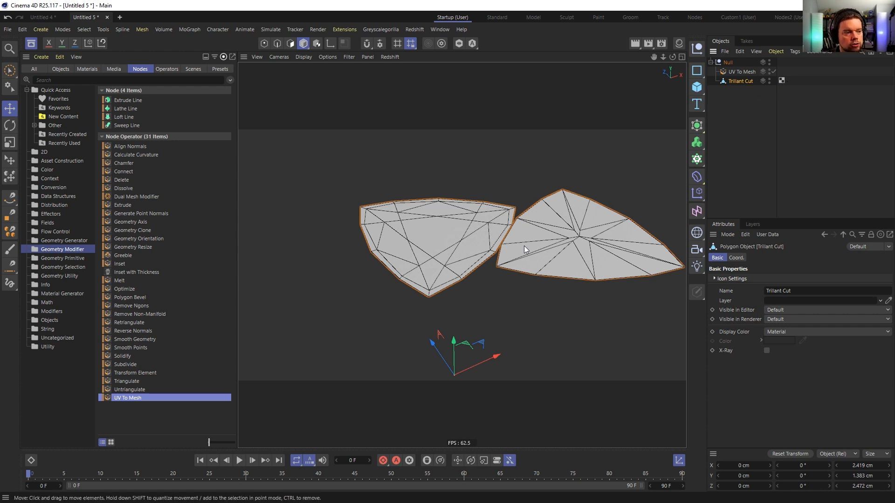
{"action": "left_click_drag", "start_coordinate": [506, 248], "coordinate": [517, 283], "text": "alt"}
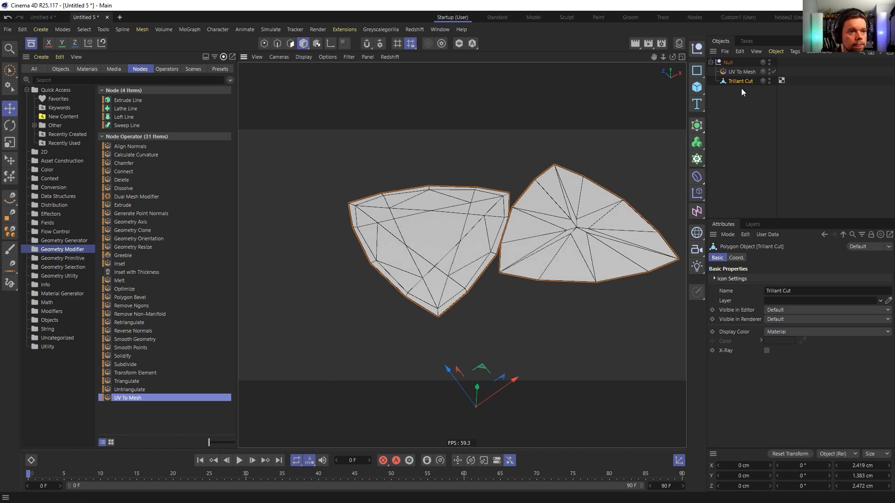
{"action": "left_click", "coordinate": [741, 71]}
{"action": "left_click_drag", "start_coordinate": [768, 280], "coordinate": [766, 280]}
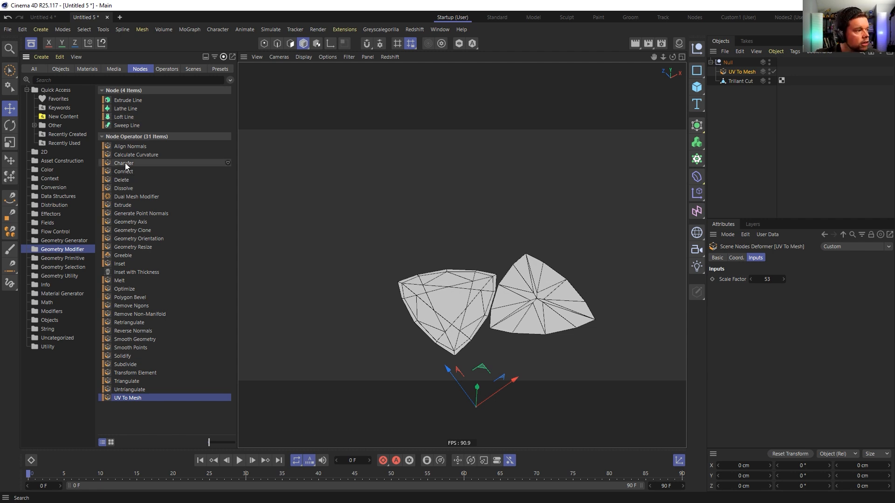
Highlight the whole range of Node Operator assets from Align Normals to UV To Mesh, and clear the selection
{"action": "left_click", "coordinate": [128, 146]}
{"action": "left_click", "coordinate": [128, 398], "text": "shift"}
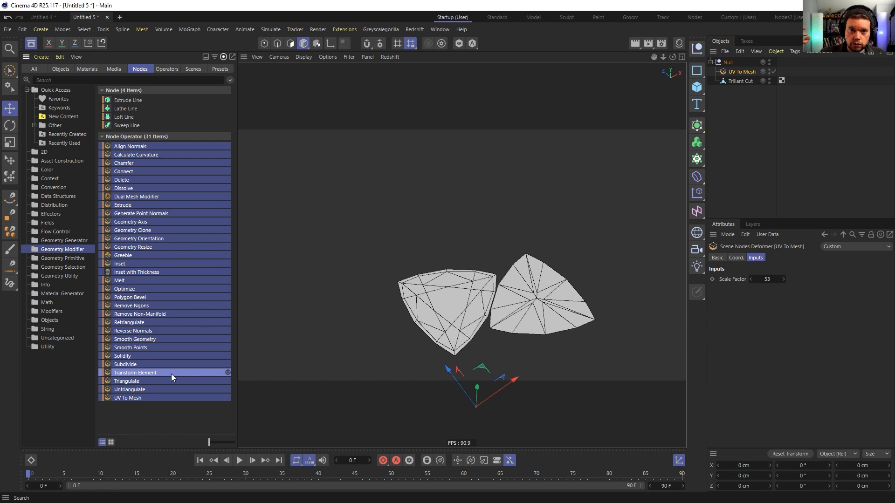
{"action": "left_click", "coordinate": [144, 413]}
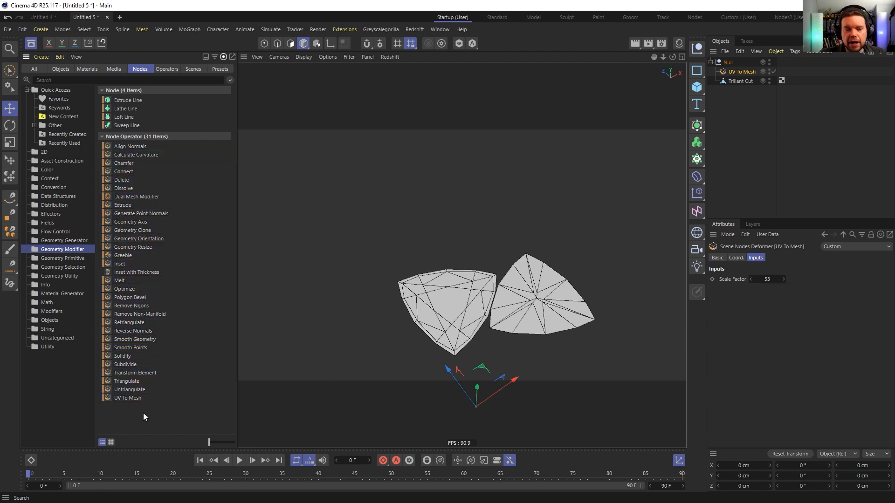
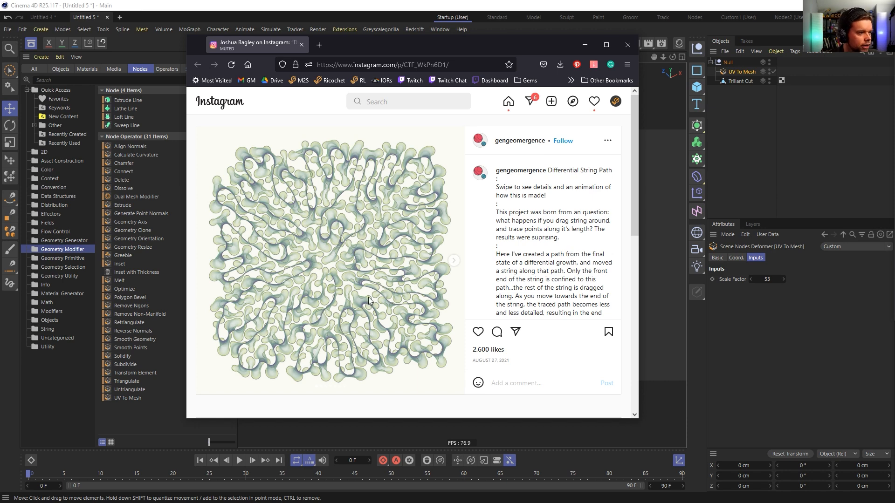
In the web browser, read the Differential String Path post's description on Instagram and look over the related posts below it
{"action": "scroll", "coordinate": [587, 247], "scroll_direction": "down", "scroll_amount": 5}
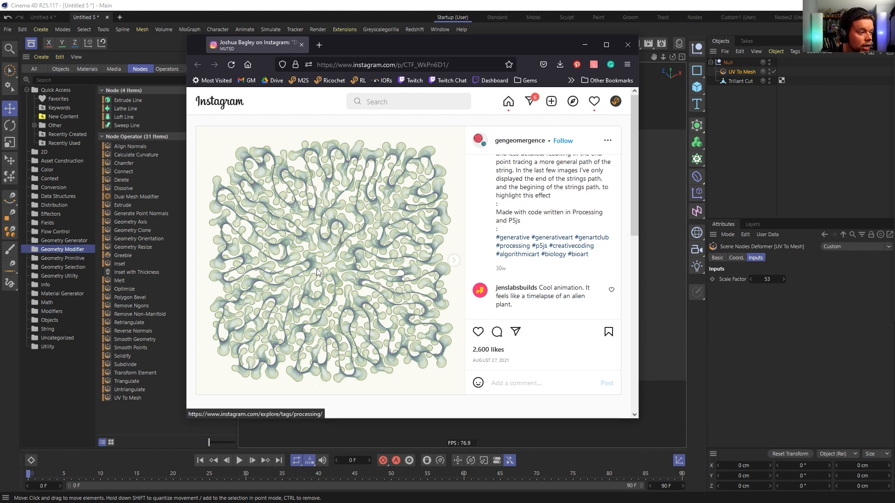
{"action": "scroll", "coordinate": [365, 223], "scroll_direction": "down", "scroll_amount": 5}
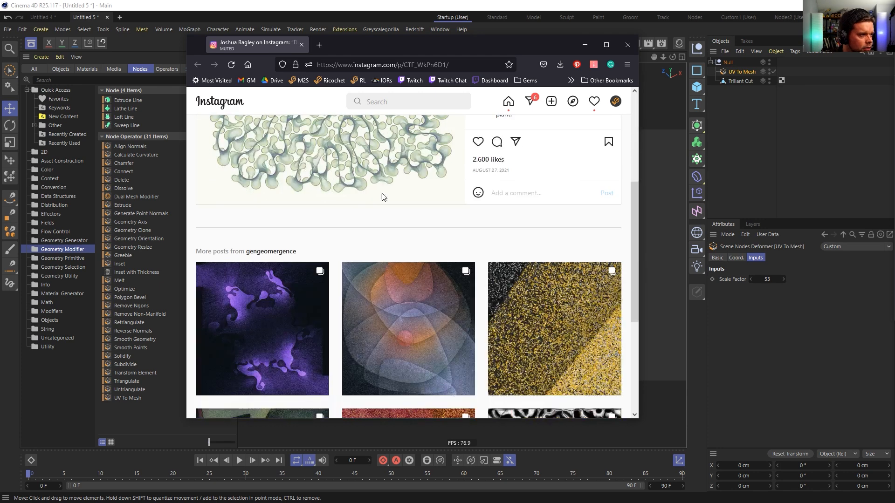
{"action": "scroll", "coordinate": [383, 225], "scroll_direction": "up", "scroll_amount": 5}
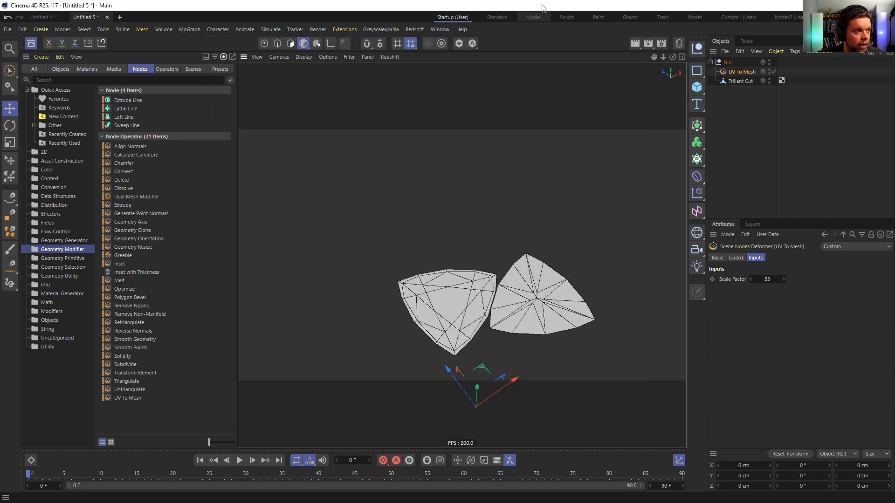
Return to Cinema 4D, create a new empty project and hide the Asset Browser
{"action": "left_click", "coordinate": [544, 7]}
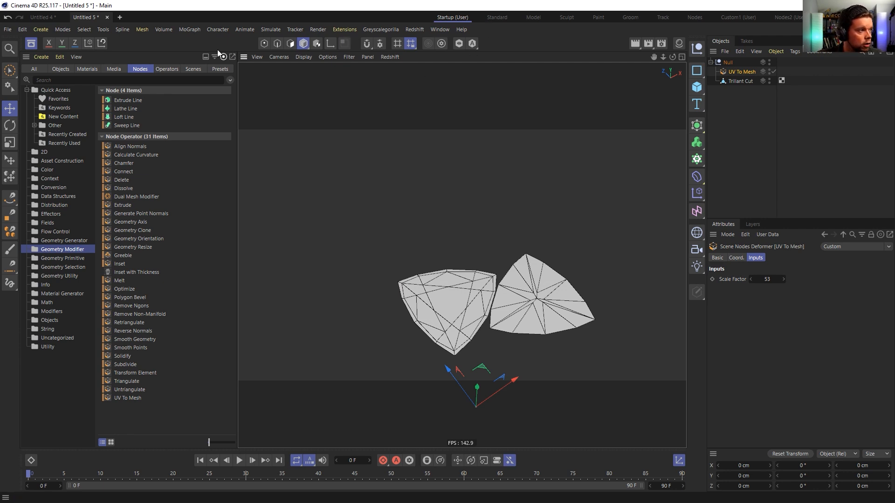
{"action": "left_click", "coordinate": [120, 17]}
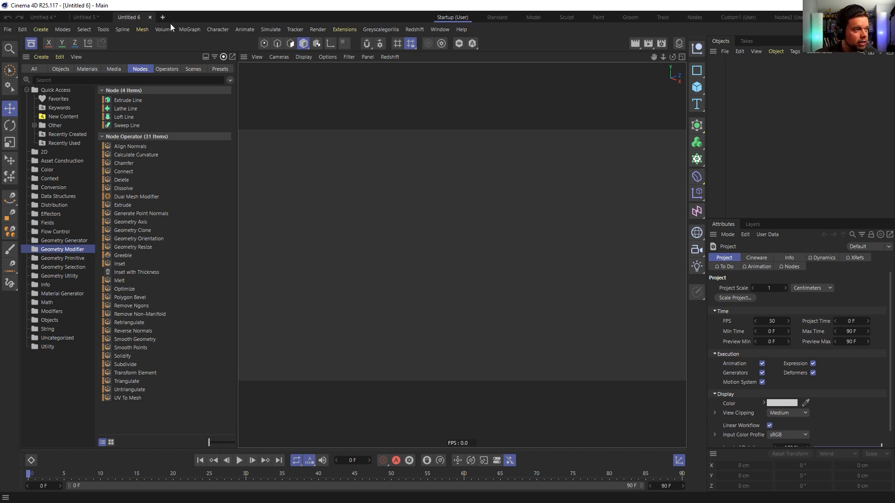
{"action": "left_click", "coordinate": [31, 43]}
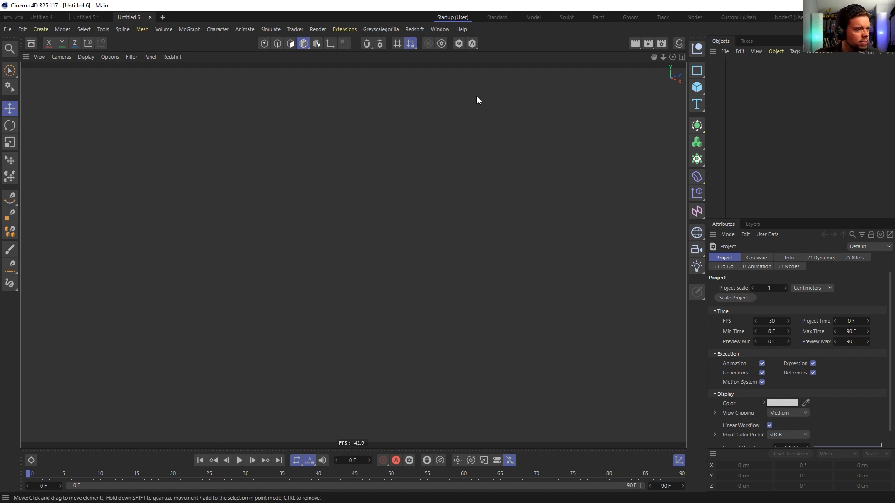
Add an n-Side spline and set its Sides to 64
{"action": "left_click", "coordinate": [697, 71]}
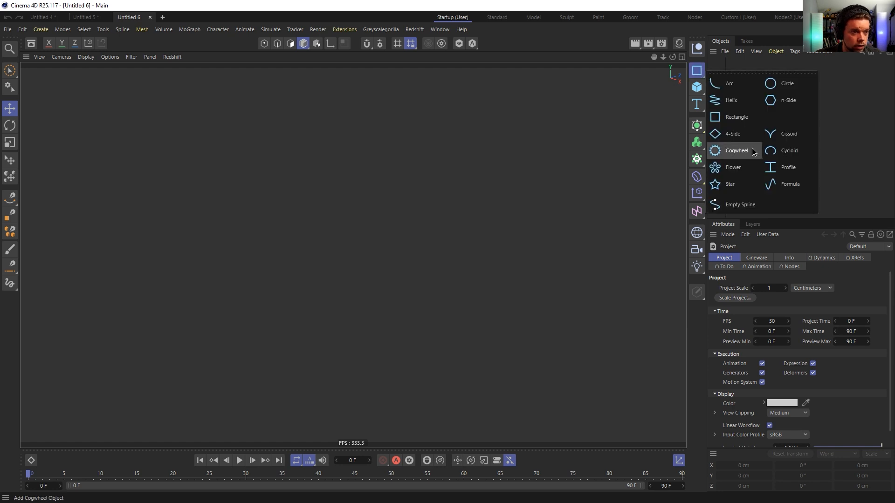
{"action": "left_click", "coordinate": [785, 99]}
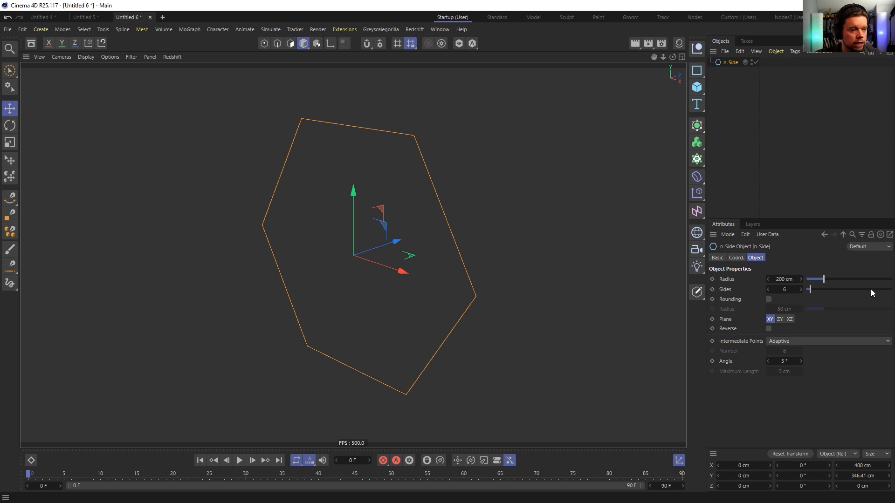
{"action": "left_click", "coordinate": [793, 289]}
{"action": "type", "text": "64"}
{"action": "key", "text": "Return"}
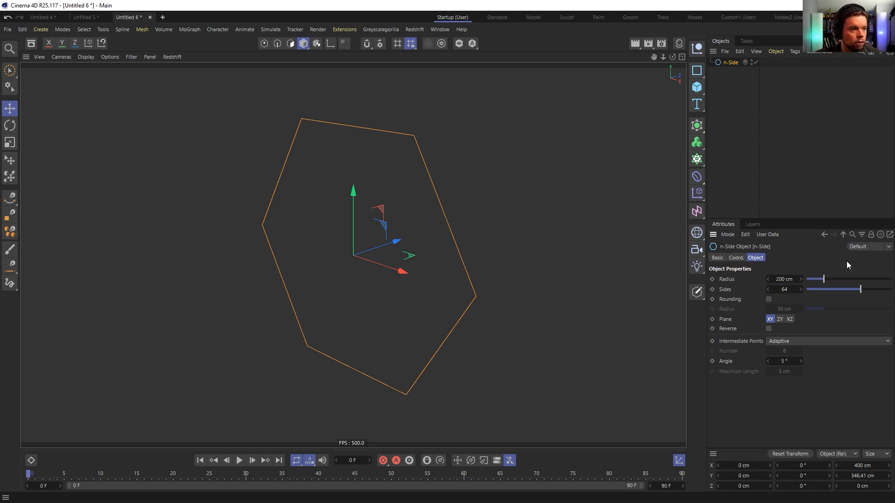
Duplicate the n-Side spline and place a Random effector under the copy
{"action": "left_click_drag", "start_coordinate": [448, 190], "coordinate": [509, 227], "text": "alt"}
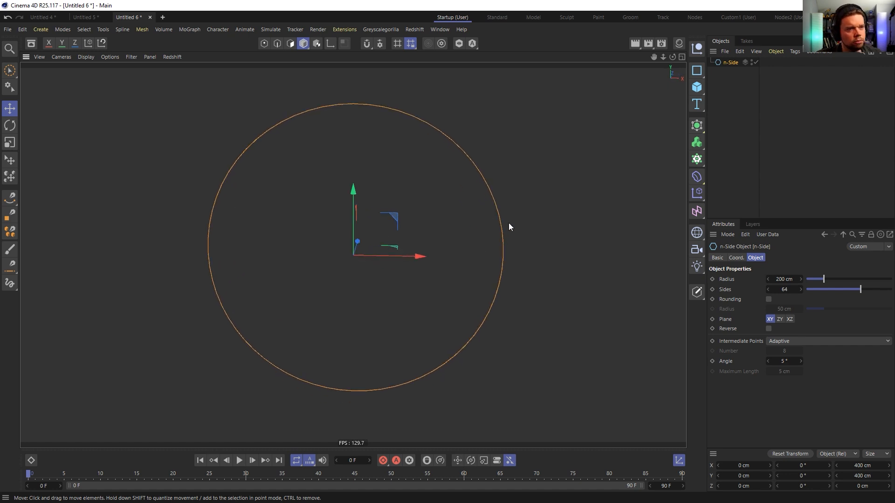
{"action": "middle_click_drag", "start_coordinate": [450, 233], "coordinate": [452, 265], "text": "alt"}
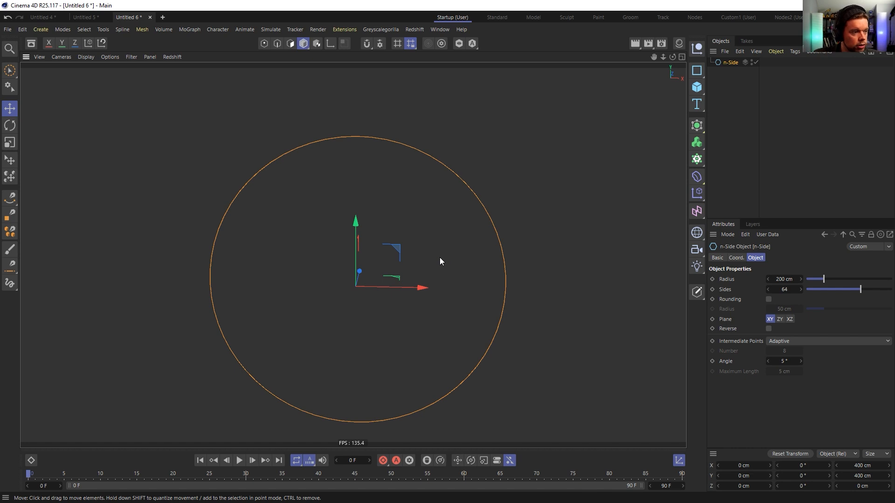
{"action": "left_click_drag", "start_coordinate": [417, 271], "coordinate": [418, 256], "text": "alt"}
{"action": "middle_click_drag", "start_coordinate": [419, 256], "coordinate": [438, 220], "text": "alt"}
{"action": "left_click_drag", "start_coordinate": [733, 62], "coordinate": [731, 73], "text": "ctrl"}
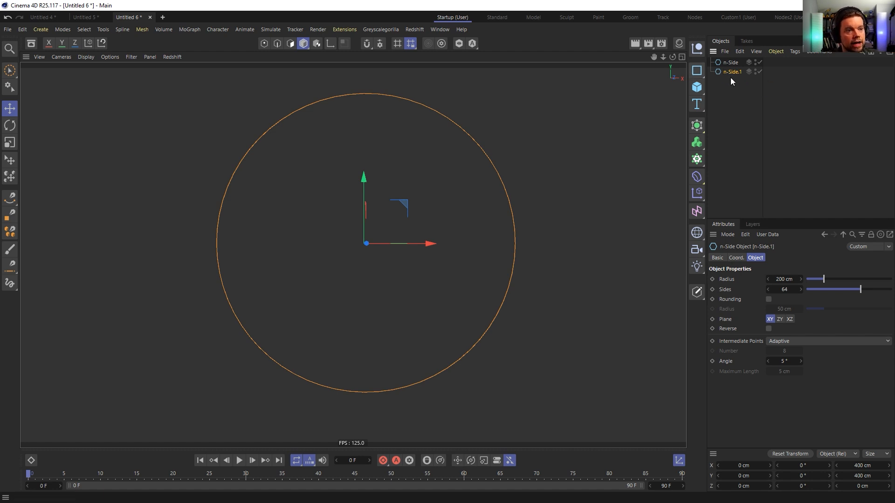
{"action": "left_click", "coordinate": [697, 193]}
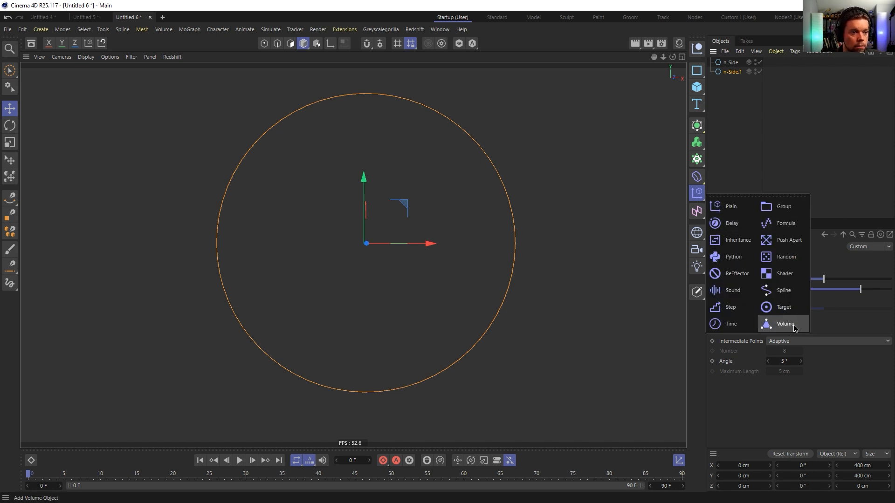
{"action": "left_click", "coordinate": [781, 258]}
{"action": "left_click_drag", "start_coordinate": [736, 62], "coordinate": [730, 79]}
Set the Random effector's Deformation to Point
{"action": "left_click", "coordinate": [828, 258]}
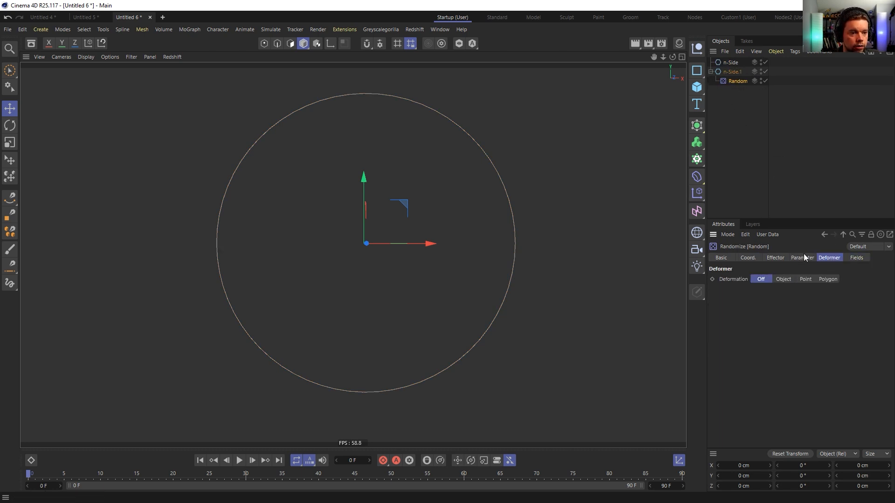
{"action": "left_click", "coordinate": [805, 279]}
{"action": "left_click_drag", "start_coordinate": [473, 188], "coordinate": [420, 192], "text": "alt"}
Set the Random effector's P.Z position to 0 cm
{"action": "left_click", "coordinate": [775, 257]}
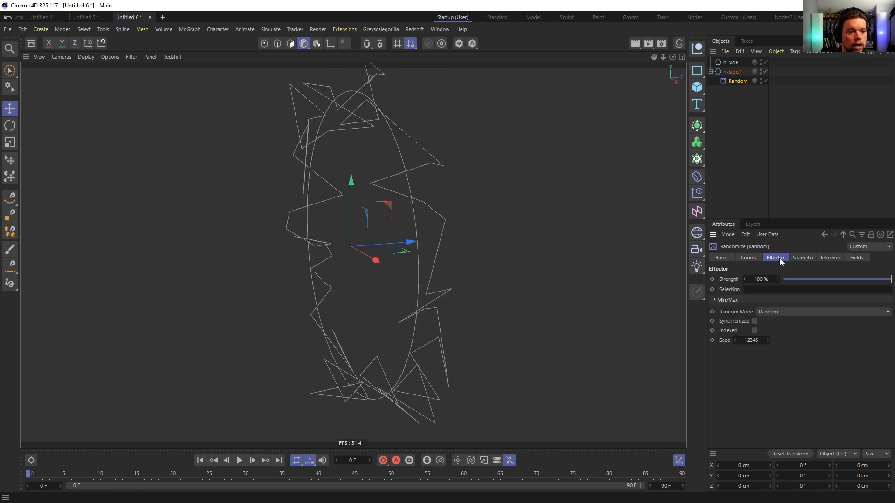
{"action": "left_click", "coordinate": [802, 258]}
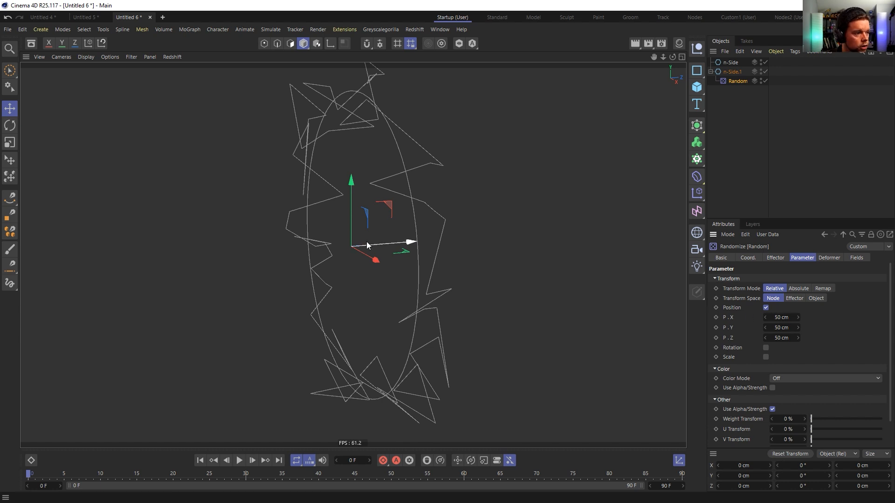
{"action": "left_click", "coordinate": [781, 338]}
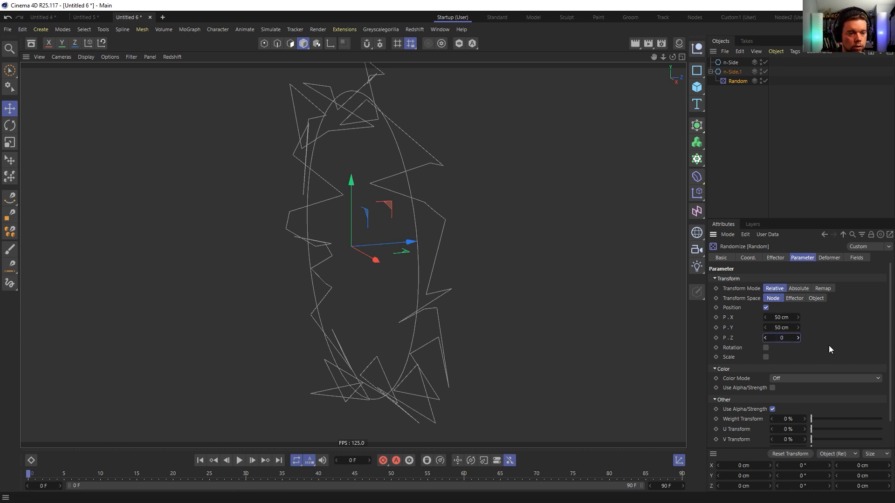
{"action": "key", "text": "Return"}
{"action": "left_click_drag", "start_coordinate": [409, 249], "coordinate": [473, 239], "text": "alt"}
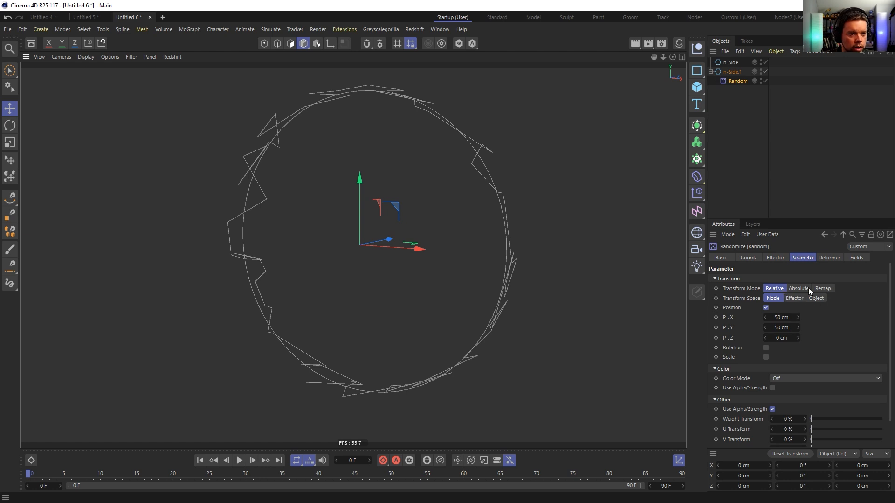
Switch the Random effector's Transform Space to Object and set its P.X and P.Y to 5 cm
{"action": "left_click", "coordinate": [815, 299]}
{"action": "left_click_drag", "start_coordinate": [512, 205], "coordinate": [511, 122], "text": "alt"}
{"action": "left_click", "coordinate": [782, 318]}
{"action": "type", "text": "5"}
{"action": "left_click", "coordinate": [788, 328]}
{"action": "type", "text": "5"}
{"action": "key", "text": "Return"}
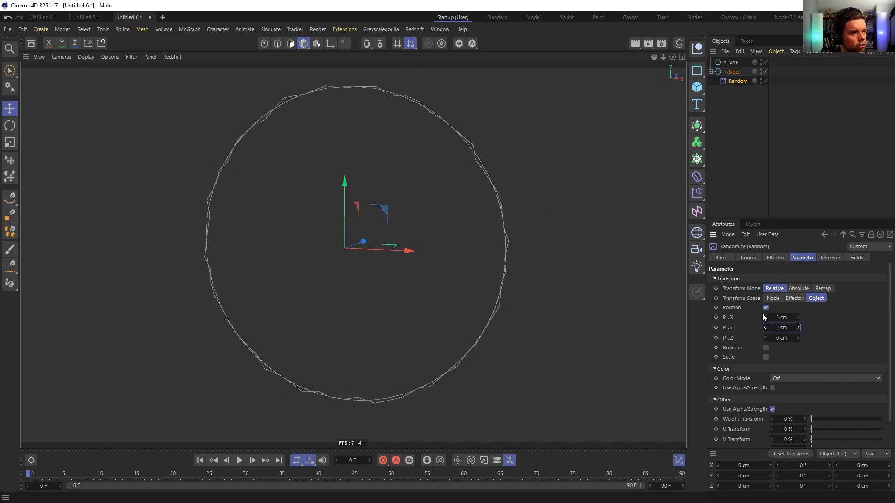
Set the Sides of both n-Side splines to 640 and inspect the jagged outline up close
{"action": "left_click", "coordinate": [730, 62], "text": "ctrl"}
{"action": "left_click", "coordinate": [788, 289]}
{"action": "type", "text": "640"}
{"action": "key", "text": "Return"}
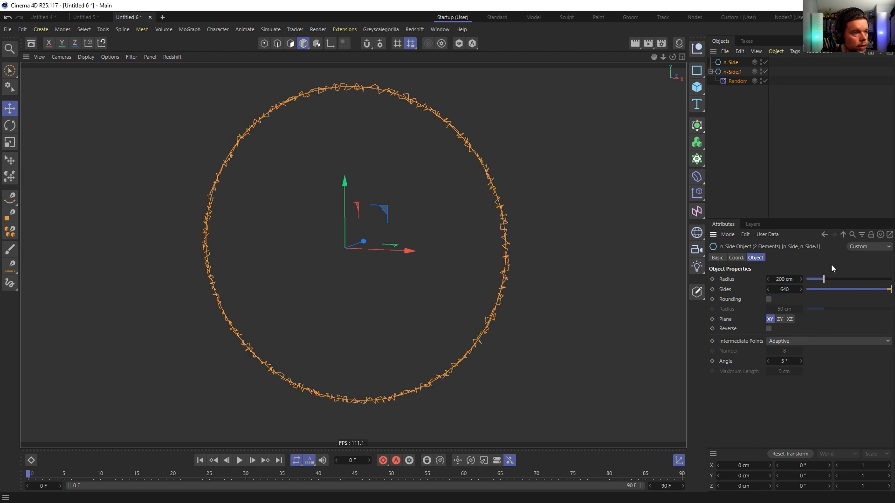
{"action": "scroll", "coordinate": [505, 224], "scroll_direction": "up", "scroll_amount": 3}
{"action": "scroll", "coordinate": [508, 207], "scroll_direction": "up", "scroll_amount": 2}
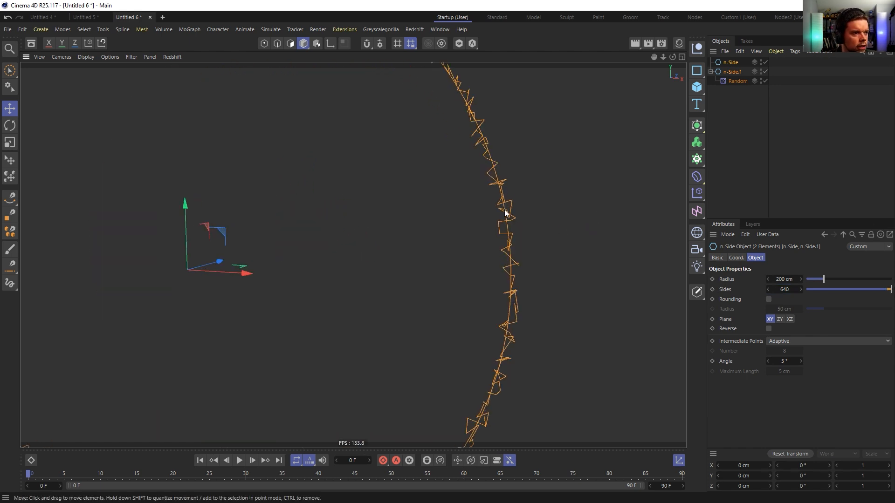
{"action": "scroll", "coordinate": [512, 258], "scroll_direction": "down", "scroll_amount": 5}
{"action": "scroll", "coordinate": [515, 301], "scroll_direction": "up", "scroll_amount": 3}
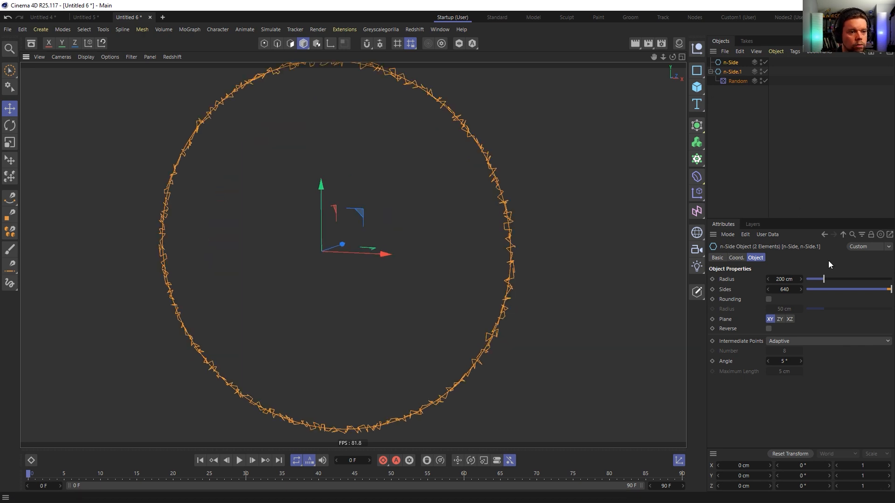
Set the Random effector's P.X and P.Y to 15 cm
{"action": "left_click", "coordinate": [738, 81]}
{"action": "double_click", "coordinate": [781, 318]}
{"action": "type", "text": "15"}
{"action": "key", "text": "Tab"}
{"action": "type", "text": "15"}
{"action": "key", "text": "Return"}
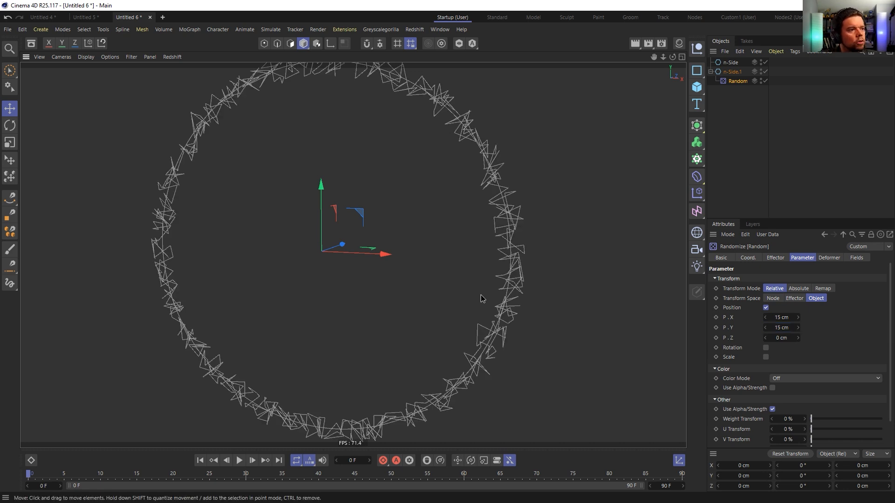
Copy the Random effector under the first n-Side spline and set the copy's Strength to 0%
{"action": "scroll", "coordinate": [518, 268], "scroll_direction": "down", "scroll_amount": 3}
{"action": "scroll", "coordinate": [499, 285], "scroll_direction": "up", "scroll_amount": 2}
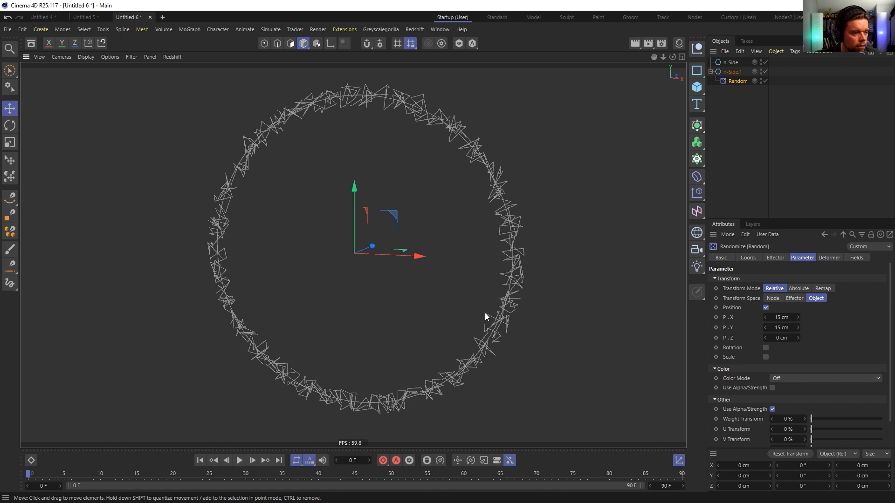
{"action": "left_click_drag", "start_coordinate": [480, 292], "coordinate": [491, 278], "text": "alt"}
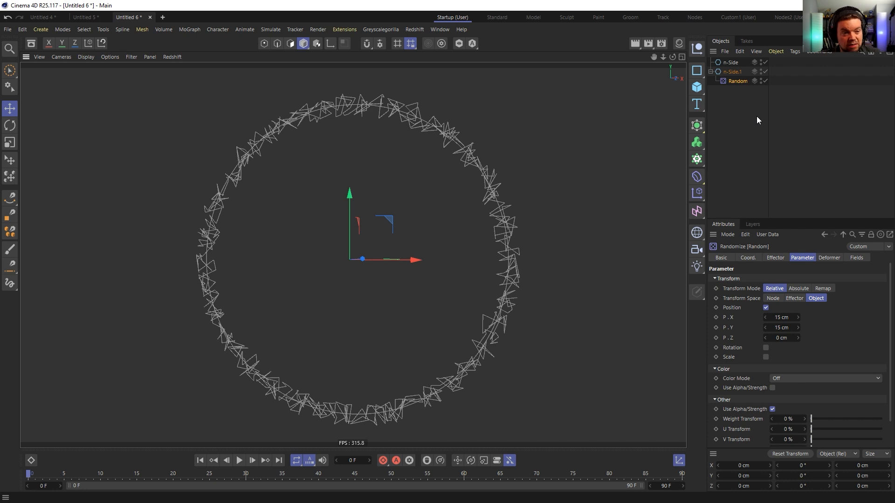
{"action": "left_click", "coordinate": [711, 71]}
{"action": "left_click", "coordinate": [711, 71]}
{"action": "left_click_drag", "start_coordinate": [725, 78], "coordinate": [729, 63]}
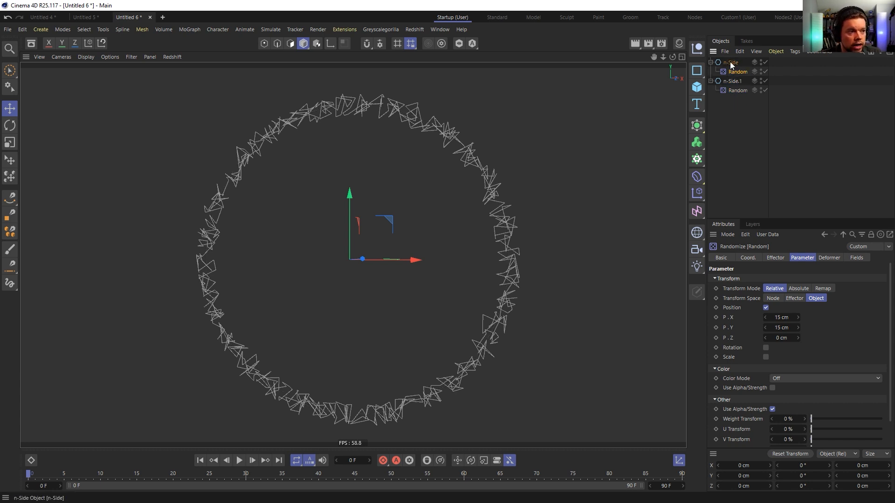
{"action": "left_click", "coordinate": [776, 259]}
{"action": "left_click_drag", "start_coordinate": [799, 280], "coordinate": [713, 296]}
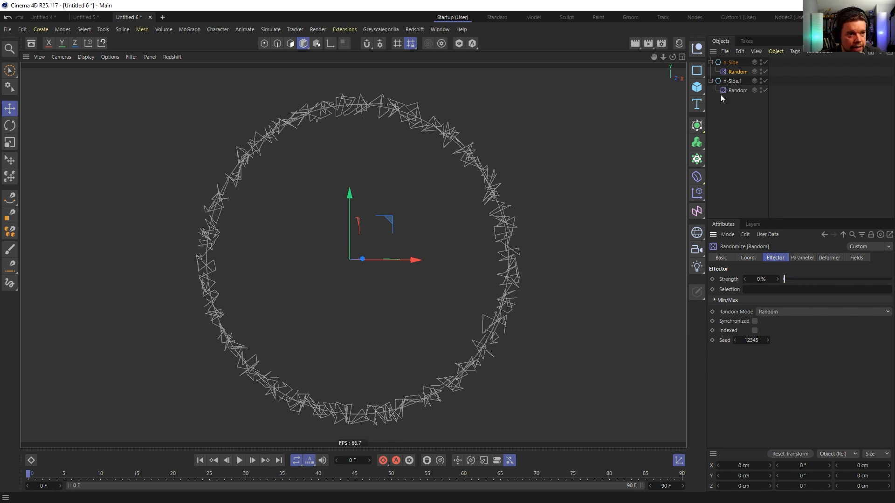
Add a Cloner and place both n-Side splines with their Random effectors inside it
{"action": "left_click", "coordinate": [697, 159]}
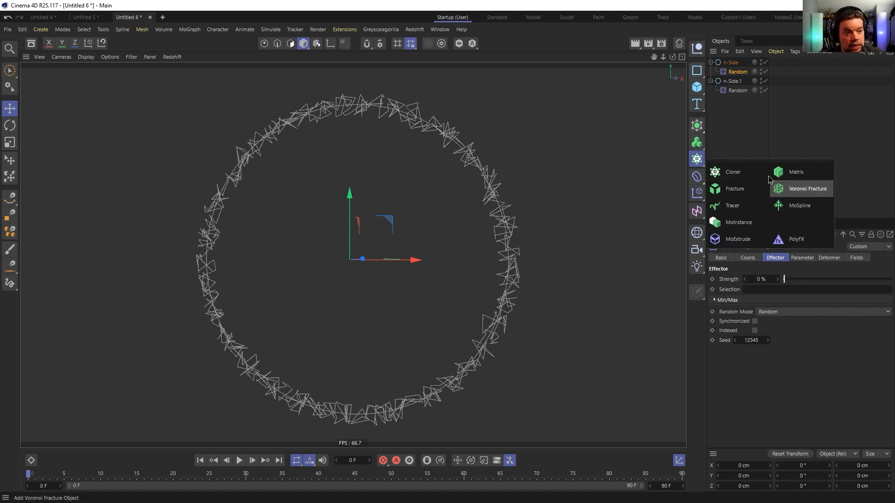
{"action": "left_click", "coordinate": [731, 175]}
{"action": "left_click", "coordinate": [734, 90]}
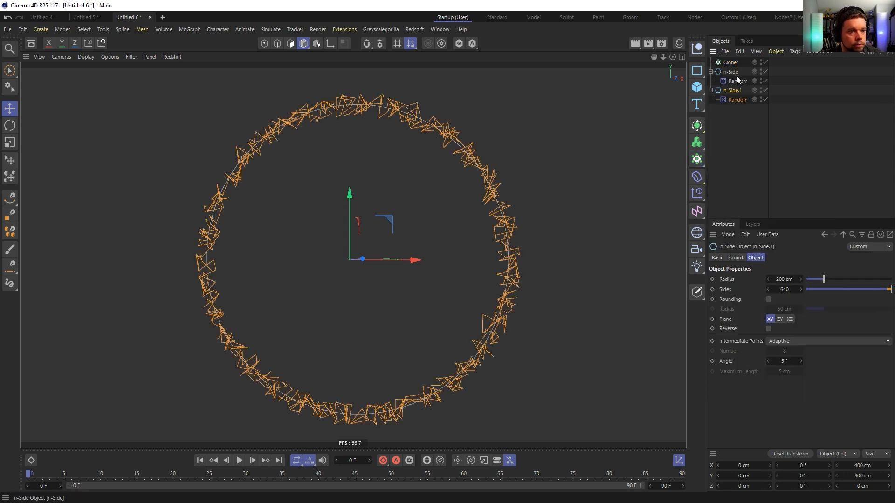
{"action": "left_click_drag", "start_coordinate": [735, 74], "coordinate": [730, 71], "text": "ctrl"}
{"action": "key", "text": "ctrl+z"}
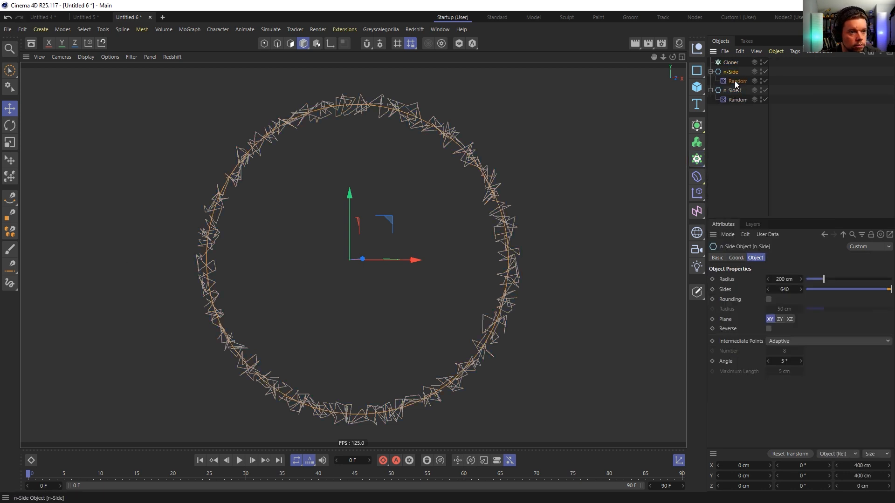
{"action": "left_click_drag", "start_coordinate": [731, 65], "coordinate": [730, 63]}
{"action": "left_click", "coordinate": [730, 62]}
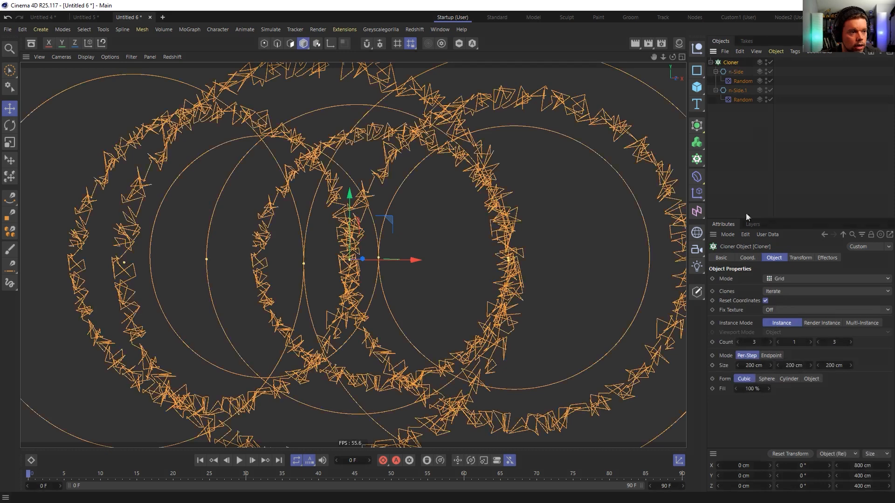
Switch the Cloner to Linear mode with a P.Y of 0 cm and set its Clones option to Blend
{"action": "left_click", "coordinate": [784, 279]}
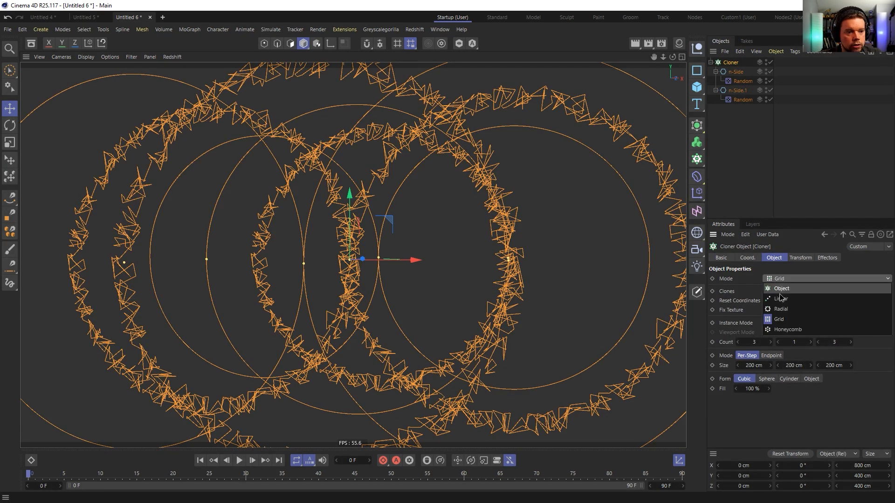
{"action": "left_click", "coordinate": [779, 299]}
{"action": "double_click", "coordinate": [751, 396]}
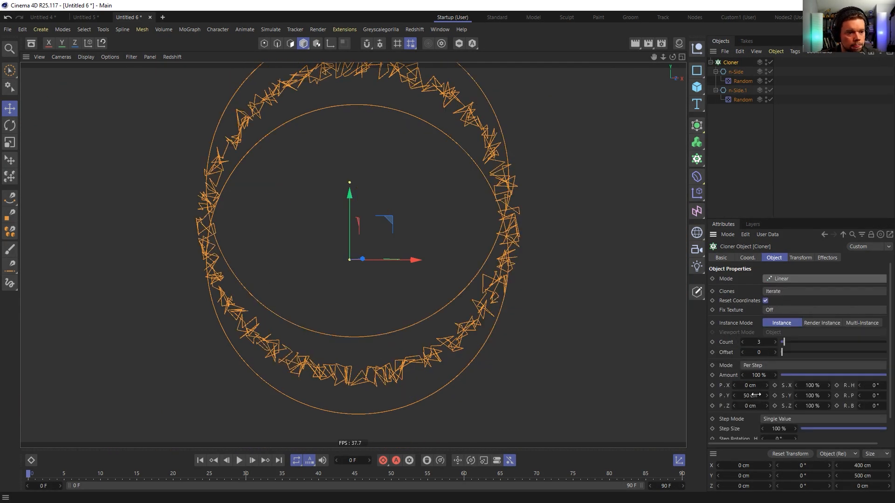
{"action": "type", "text": "0"}
{"action": "key", "text": "Return"}
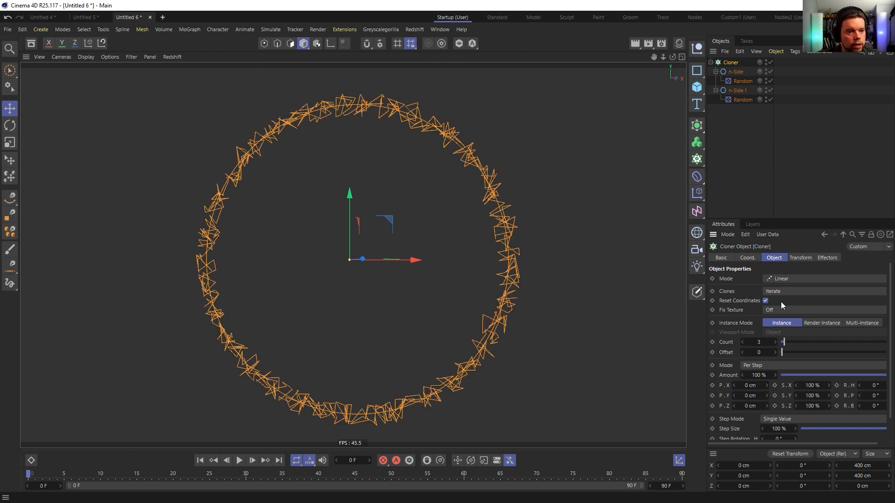
{"action": "left_click", "coordinate": [780, 291]}
{"action": "left_click", "coordinate": [774, 320]}
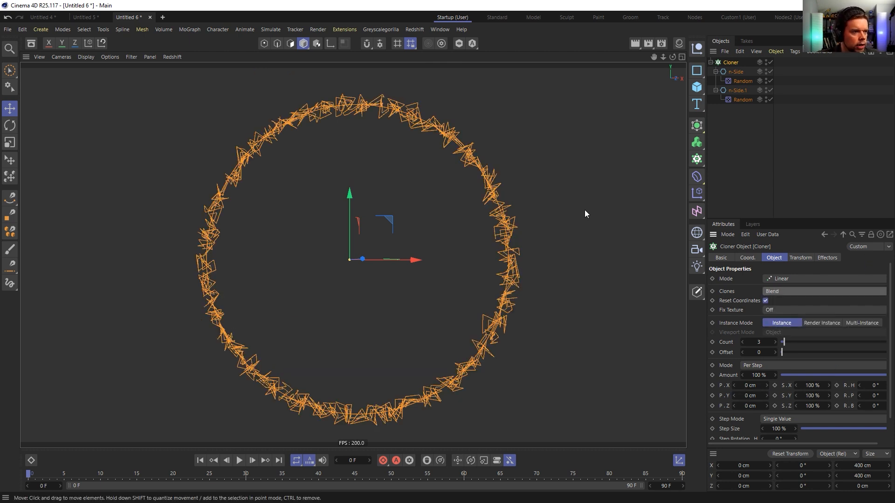
Give both n-Side splines a Custom display color and darken it to black
{"action": "left_click", "coordinate": [729, 71]}
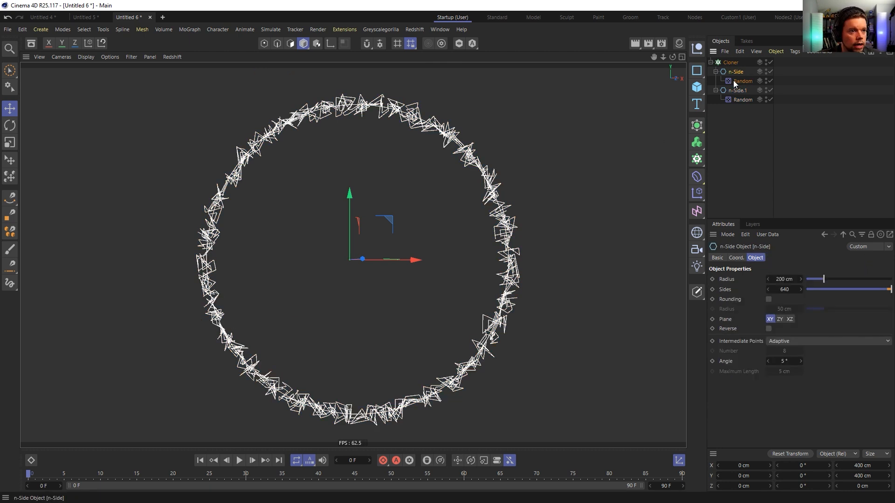
{"action": "left_click", "coordinate": [730, 92], "text": "ctrl"}
{"action": "left_click", "coordinate": [717, 258]}
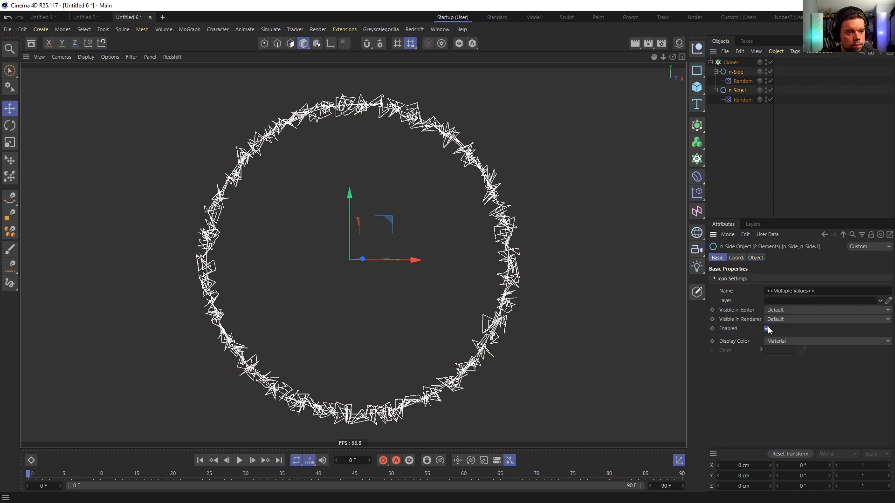
{"action": "left_click", "coordinate": [802, 342]}
{"action": "left_click", "coordinate": [783, 381]}
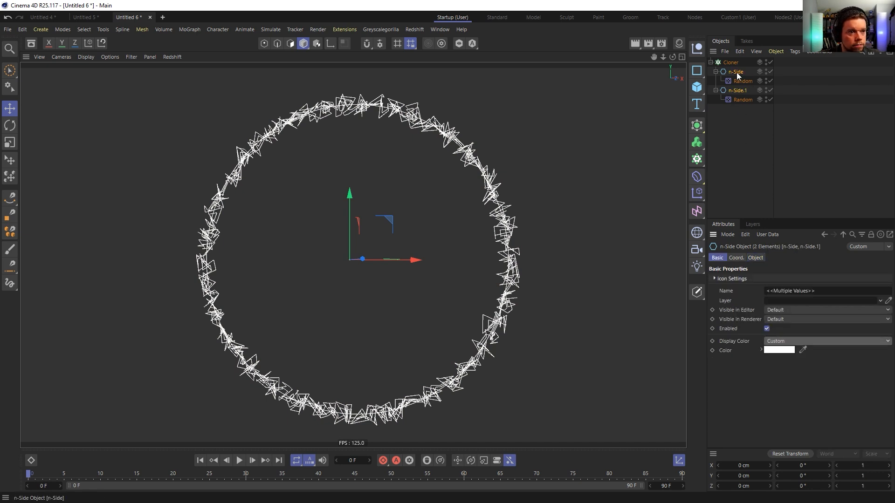
{"action": "left_click", "coordinate": [779, 350]}
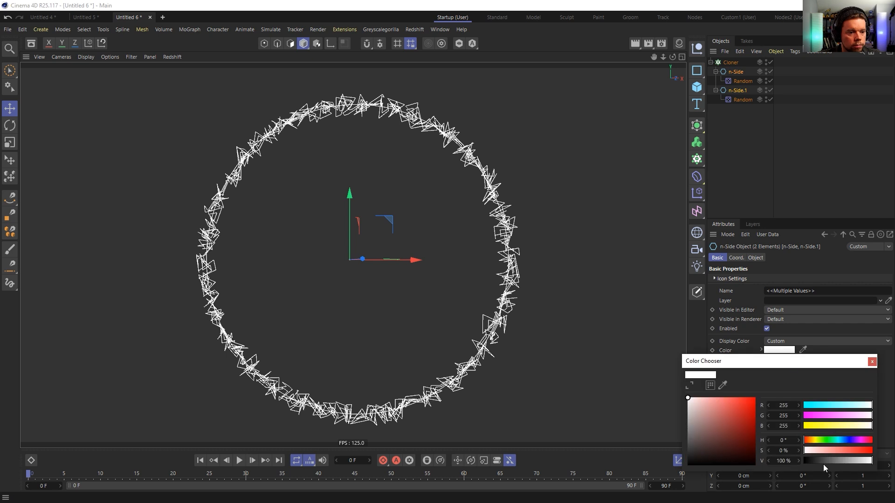
{"action": "left_click_drag", "start_coordinate": [825, 463], "coordinate": [806, 461]}
Change the first n-Side spline's display color to yellow, RGB 240, 204, 0
{"action": "left_click", "coordinate": [736, 73]}
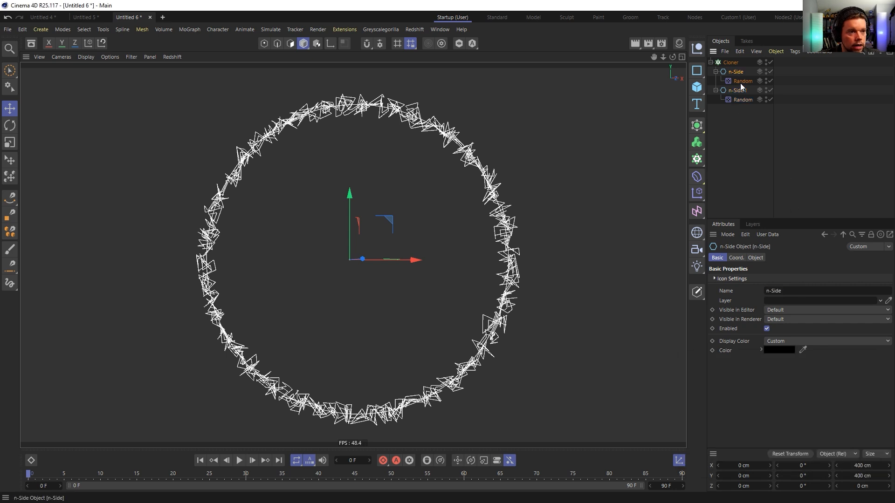
{"action": "left_click", "coordinate": [785, 349]}
{"action": "left_click_drag", "start_coordinate": [815, 444], "coordinate": [814, 441]}
{"action": "left_click", "coordinate": [755, 401]}
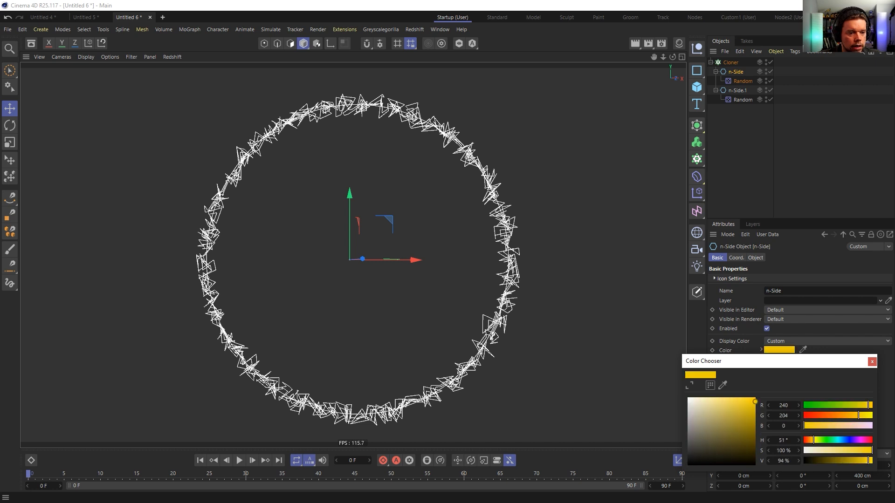
{"action": "left_click", "coordinate": [751, 162]}
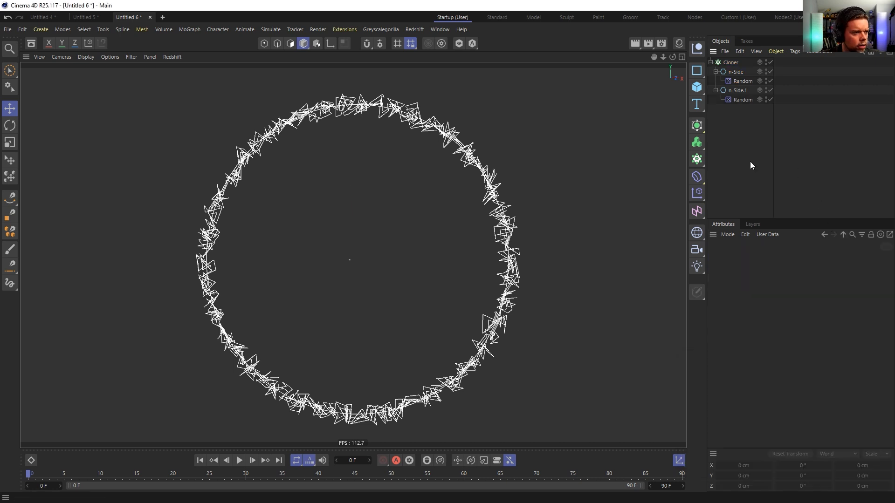
{"action": "left_click", "coordinate": [730, 62]}
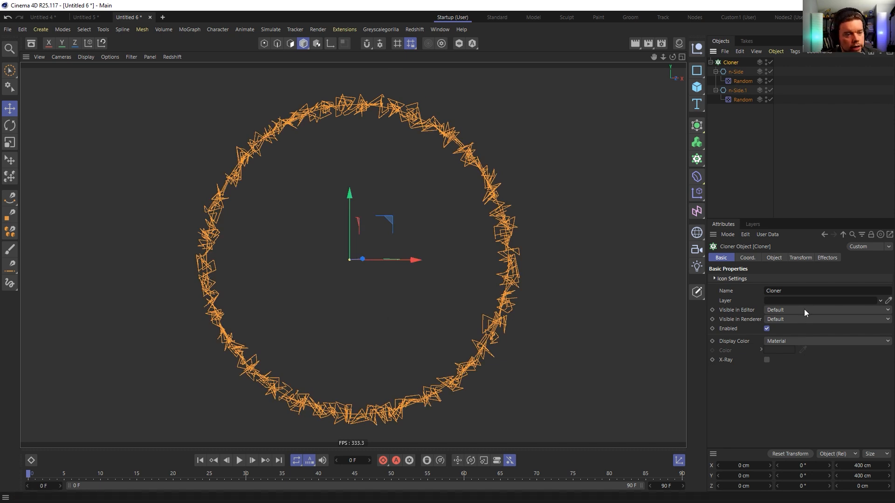
{"action": "left_click", "coordinate": [775, 259]}
{"action": "left_click", "coordinate": [800, 258]}
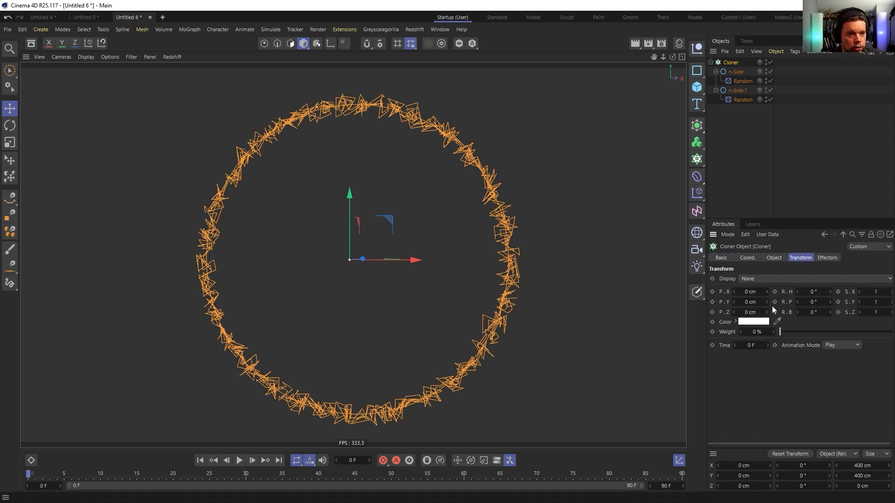
{"action": "left_click", "coordinate": [755, 146]}
{"action": "left_click", "coordinate": [726, 65]}
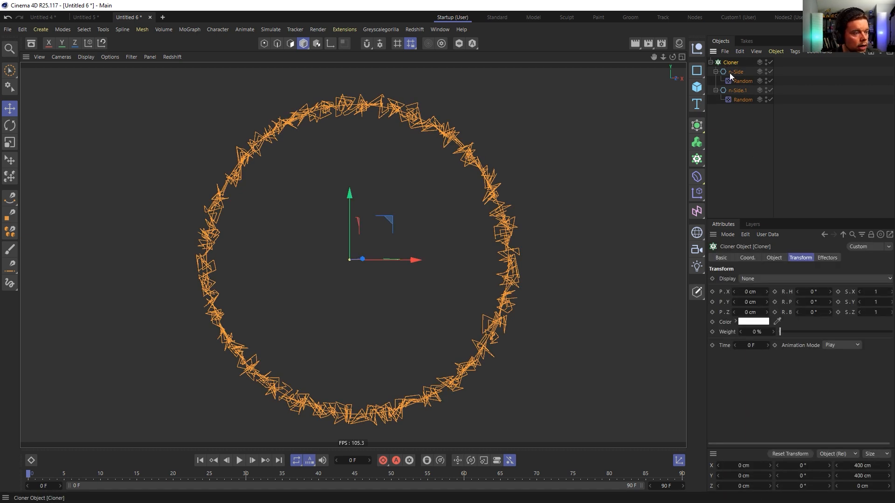
Set P.X and P.Y to 55 cm on the Random effector under n-Side.1
{"action": "left_click", "coordinate": [744, 99]}
{"action": "left_click", "coordinate": [806, 258]}
{"action": "double_click", "coordinate": [787, 318]}
{"action": "type", "text": "55"}
{"action": "key", "text": "Tab"}
{"action": "type", "text": "55"}
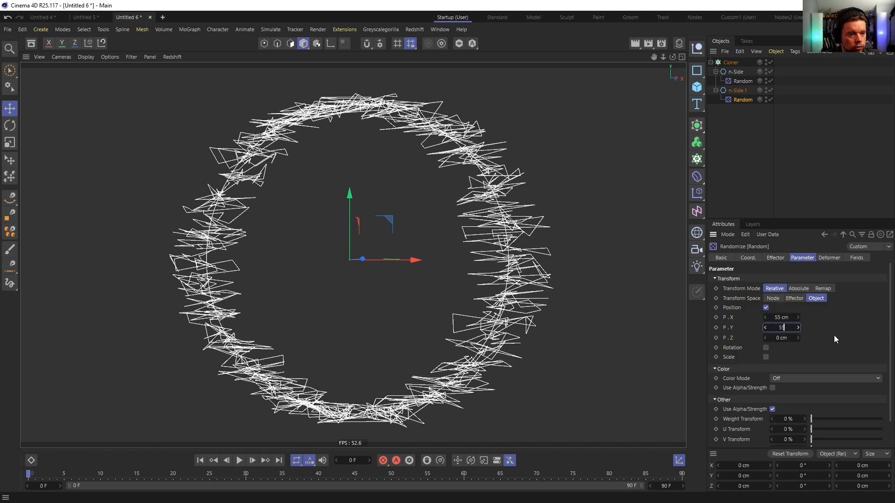
{"action": "key", "text": "Return"}
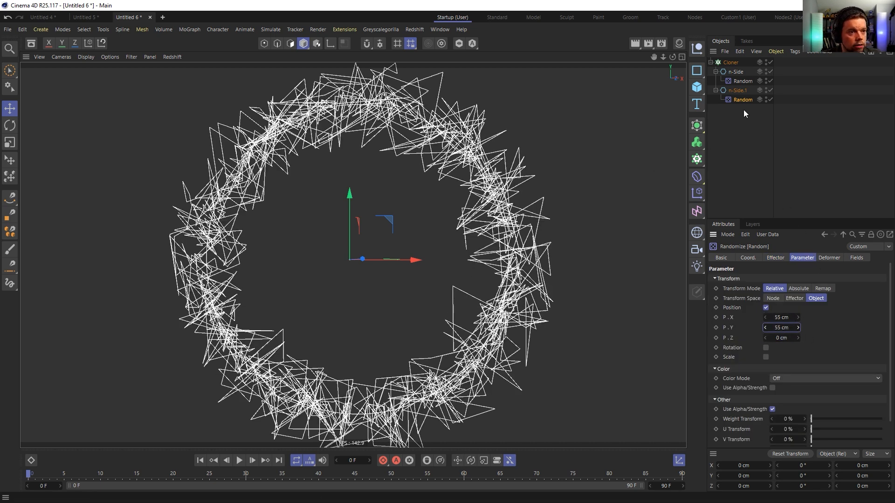
Add a Plain effector to the Cloner and rename it Plain.Color
{"action": "left_click", "coordinate": [728, 64]}
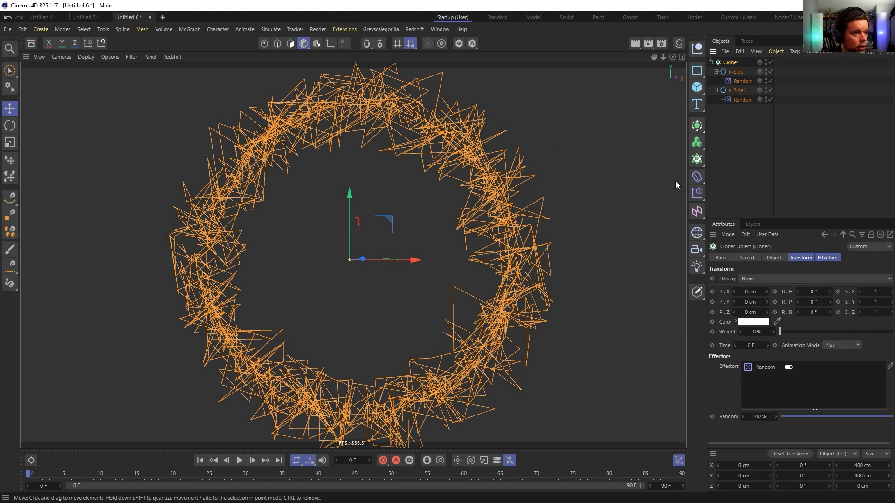
{"action": "left_click", "coordinate": [699, 198]}
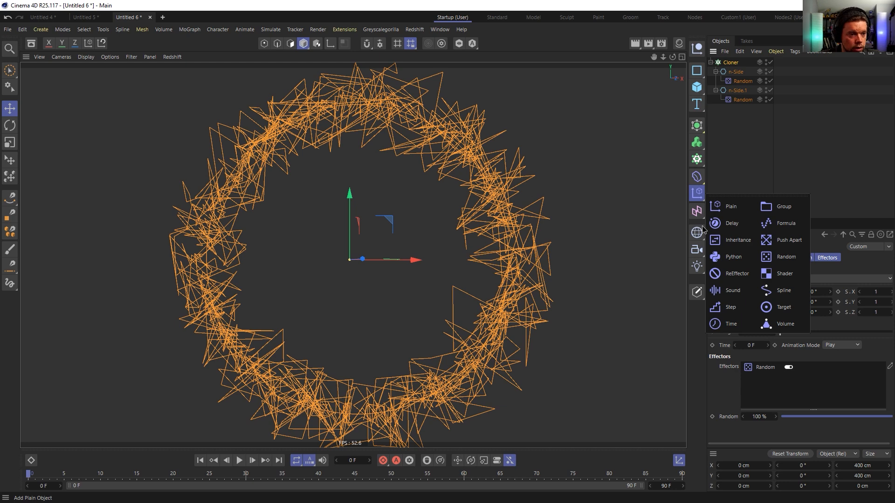
{"action": "left_click", "coordinate": [730, 205]}
{"action": "double_click", "coordinate": [735, 64]}
{"action": "type", "text": ".Color"}
{"action": "key", "text": "Return"}
Turn off Position on the Plain.Color effector and add a Step field layer to it
{"action": "left_click", "coordinate": [765, 308]}
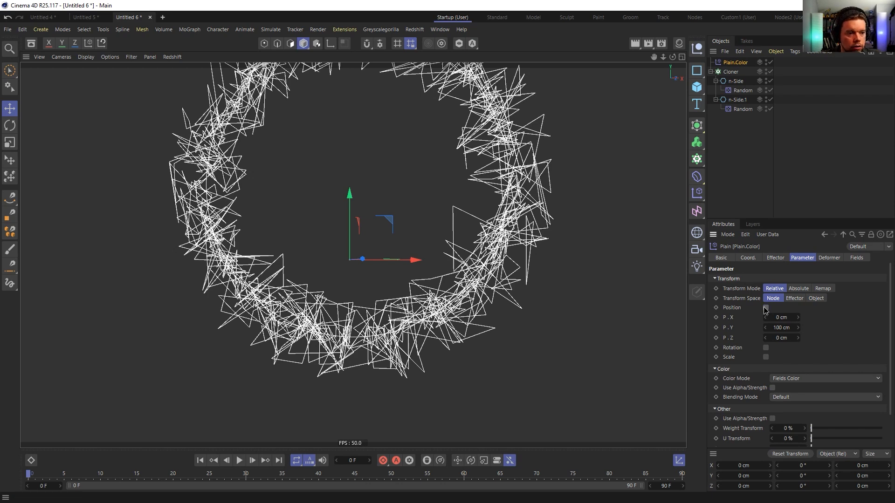
{"action": "left_click", "coordinate": [765, 308]}
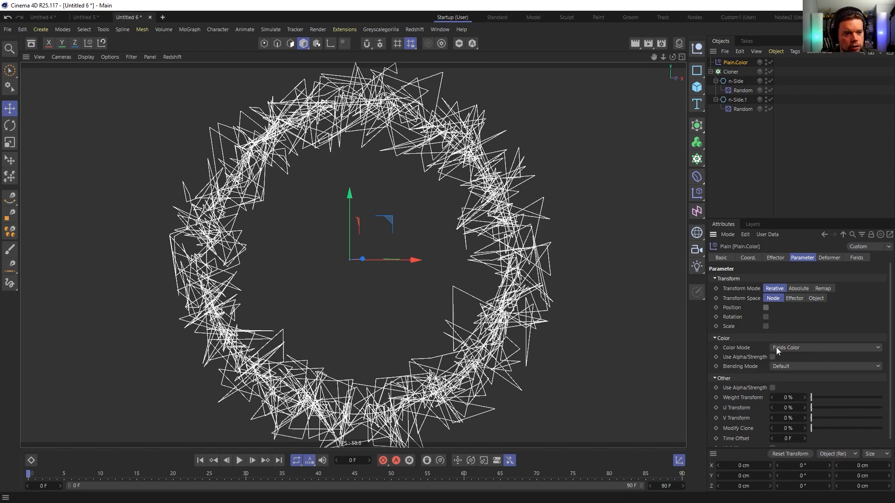
{"action": "left_click", "coordinate": [854, 258]}
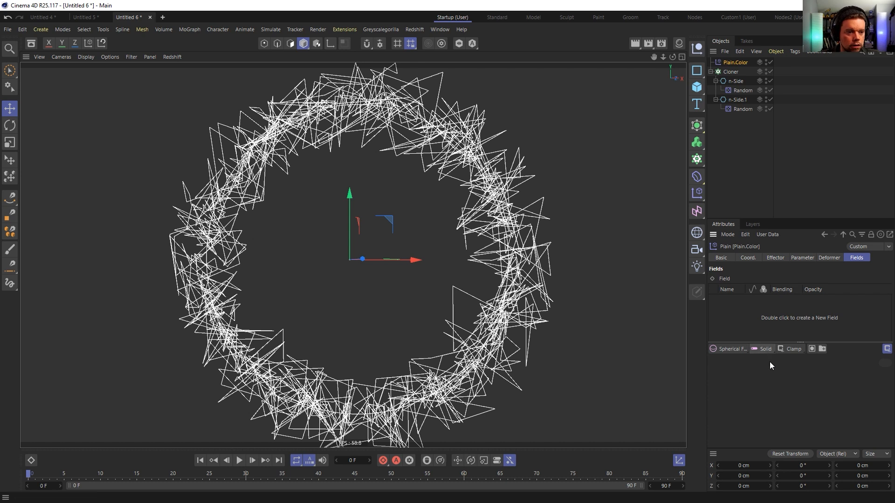
{"action": "left_click", "coordinate": [765, 348]}
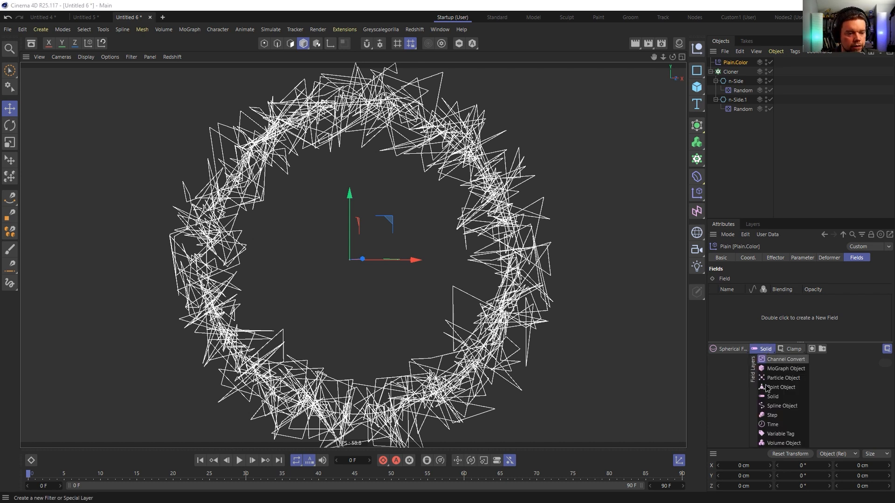
{"action": "left_click", "coordinate": [773, 416]}
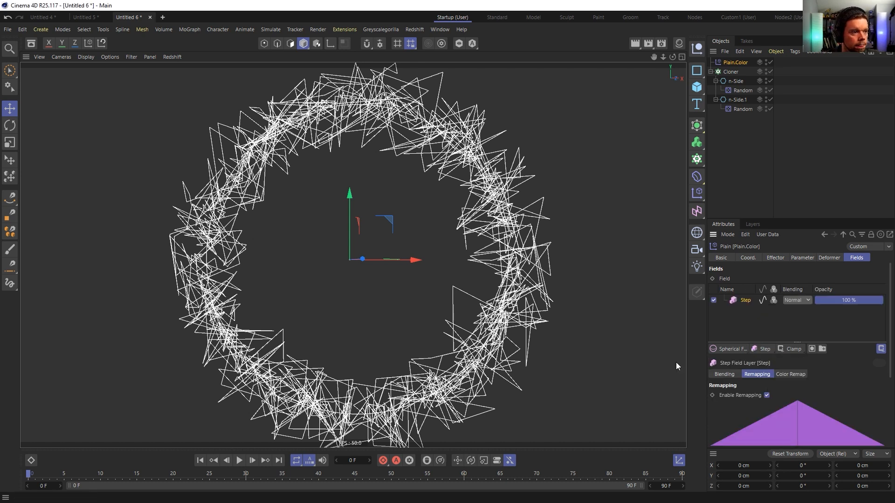
Enable the Step field's color channel and set its Color Remap mode to Gradient
{"action": "left_click", "coordinate": [774, 301]}
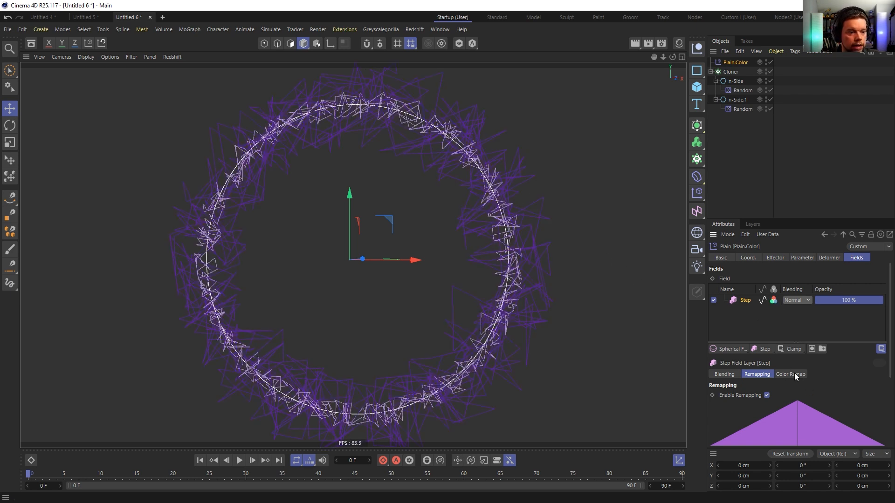
{"action": "left_click", "coordinate": [797, 375]}
{"action": "left_click", "coordinate": [770, 394]}
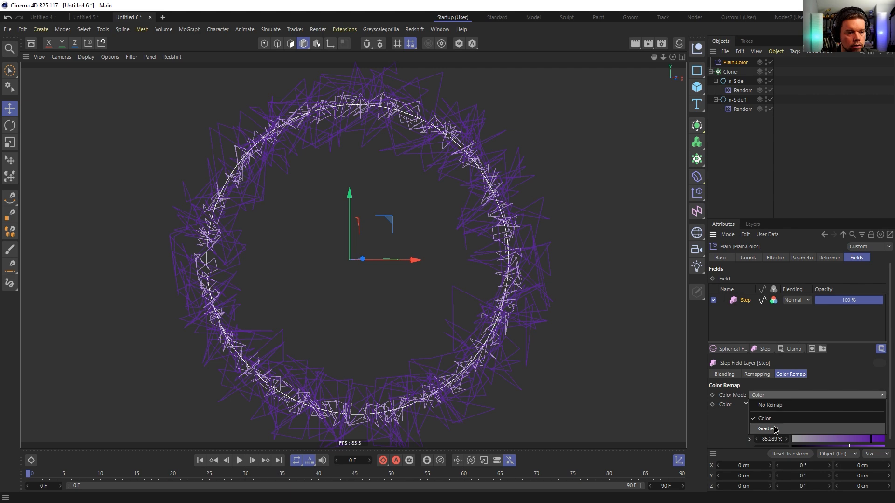
{"action": "left_click", "coordinate": [775, 429]}
{"action": "left_click_drag", "start_coordinate": [784, 221], "coordinate": [785, 171]}
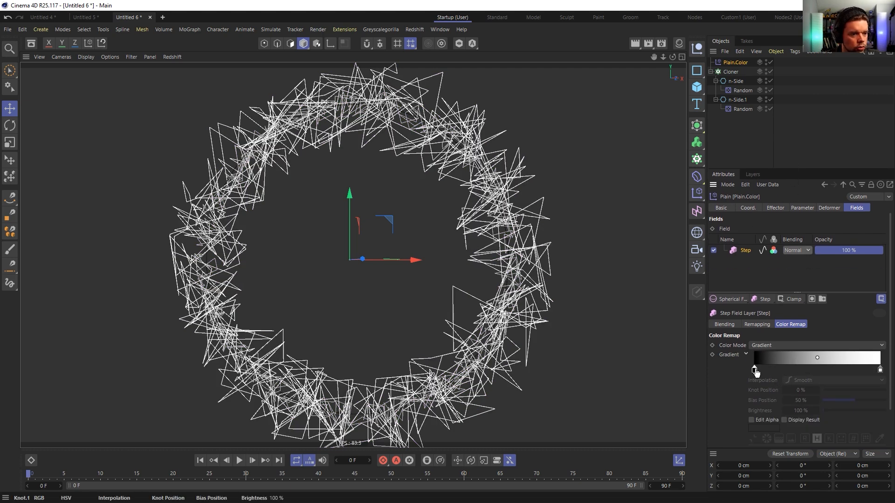
Add a knot at about 47.8% in the Step field's gradient and color it orange with H 45°, S 100% and V 100%
{"action": "double_click", "coordinate": [813, 369]}
{"action": "left_click_drag", "start_coordinate": [658, 392], "coordinate": [657, 393]}
{"action": "left_click_drag", "start_coordinate": [774, 400], "coordinate": [788, 412]}
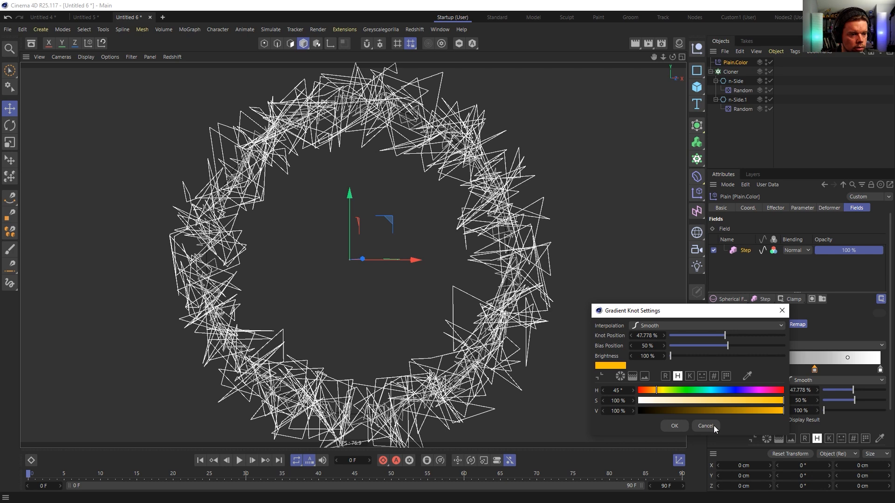
{"action": "left_click", "coordinate": [681, 427]}
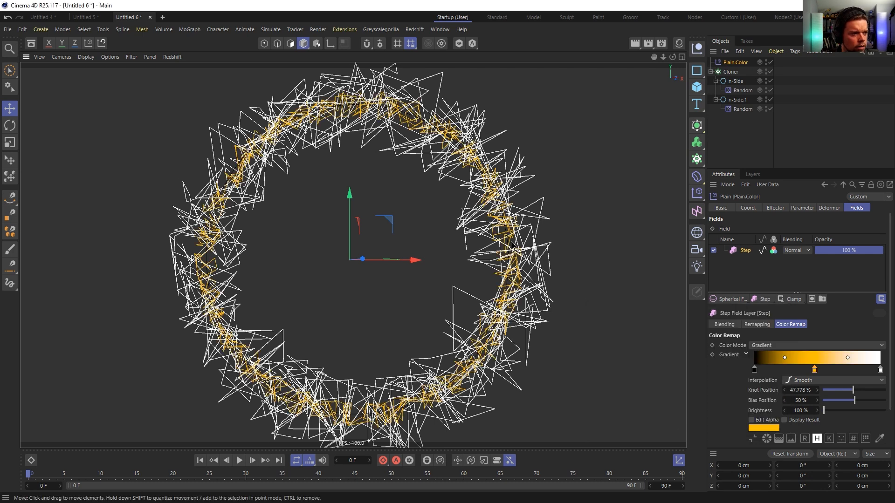
Invert the Step field's color gradient
{"action": "scroll", "coordinate": [513, 247], "scroll_direction": "up", "scroll_amount": 3}
{"action": "right_click", "coordinate": [807, 359]}
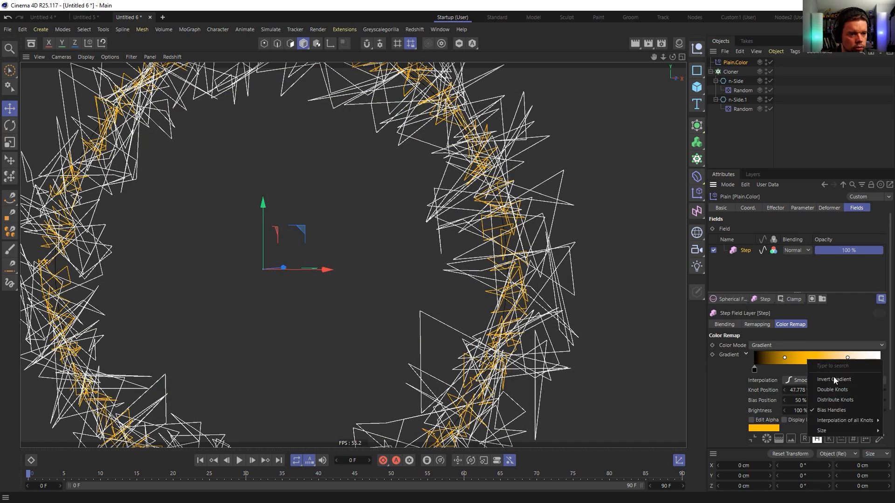
{"action": "left_click", "coordinate": [837, 380]}
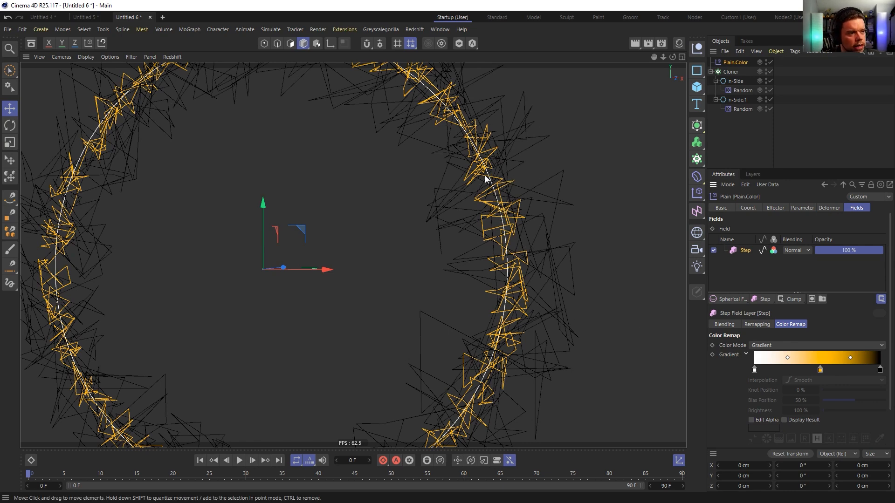
{"action": "scroll", "coordinate": [486, 179], "scroll_direction": "down", "scroll_amount": 4}
Show the Cloner's object properties, lock the attributes display on them, and deselect the Cloner
{"action": "left_click", "coordinate": [524, 213]}
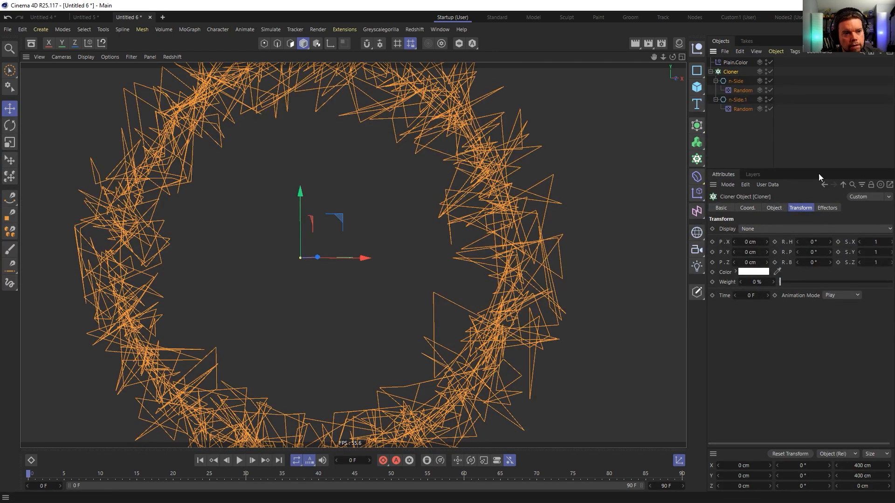
{"action": "left_click", "coordinate": [773, 208]}
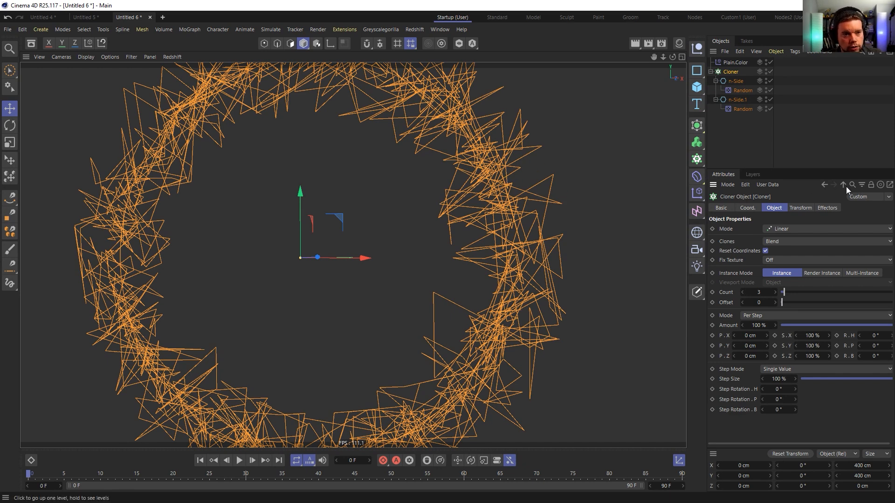
{"action": "left_click", "coordinate": [871, 184]}
{"action": "left_click", "coordinate": [771, 153]}
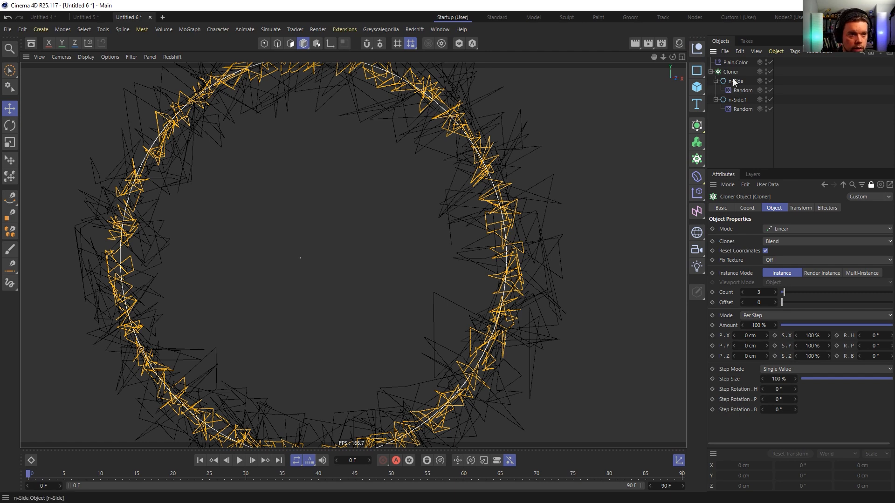
Raise the Cloner's count to 31 and inspect the denser blend between the two splines
{"action": "left_click", "coordinate": [776, 293]}
{"action": "left_click", "coordinate": [776, 293]}
{"action": "left_click", "coordinate": [776, 294]}
{"action": "left_click", "coordinate": [776, 293]}
{"action": "left_click", "coordinate": [776, 294]}
{"action": "left_click", "coordinate": [775, 293]}
{"action": "left_click", "coordinate": [776, 293]}
{"action": "left_click", "coordinate": [776, 294]}
{"action": "left_click", "coordinate": [775, 293]}
{"action": "left_click", "coordinate": [776, 294]}
{"action": "left_click", "coordinate": [776, 293]}
{"action": "left_click", "coordinate": [776, 293]}
{"action": "left_click", "coordinate": [776, 293]}
{"action": "left_click", "coordinate": [777, 293]}
{"action": "left_click", "coordinate": [776, 293]}
{"action": "left_click", "coordinate": [776, 294]}
{"action": "left_click", "coordinate": [777, 293]}
{"action": "left_click", "coordinate": [777, 294]}
{"action": "left_click", "coordinate": [776, 294]}
{"action": "left_click", "coordinate": [777, 293]}
{"action": "left_click", "coordinate": [776, 294]}
{"action": "left_click", "coordinate": [777, 293]}
{"action": "left_click", "coordinate": [776, 293]}
{"action": "left_click", "coordinate": [776, 294]}
{"action": "left_click", "coordinate": [777, 293]}
{"action": "left_click", "coordinate": [777, 293]}
{"action": "left_click", "coordinate": [776, 294]}
{"action": "left_click_drag", "start_coordinate": [523, 281], "coordinate": [545, 286], "text": "alt"}
{"action": "right_click_drag", "start_coordinate": [546, 286], "coordinate": [472, 215], "text": "alt"}
{"action": "middle_click_drag", "start_coordinate": [472, 214], "coordinate": [459, 273], "text": "alt"}
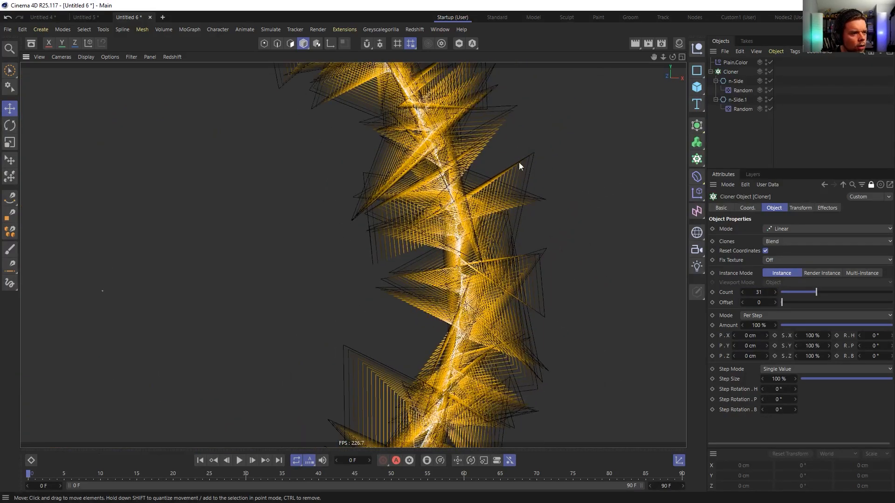
{"action": "left_click_drag", "start_coordinate": [525, 214], "coordinate": [407, 306], "text": "alt"}
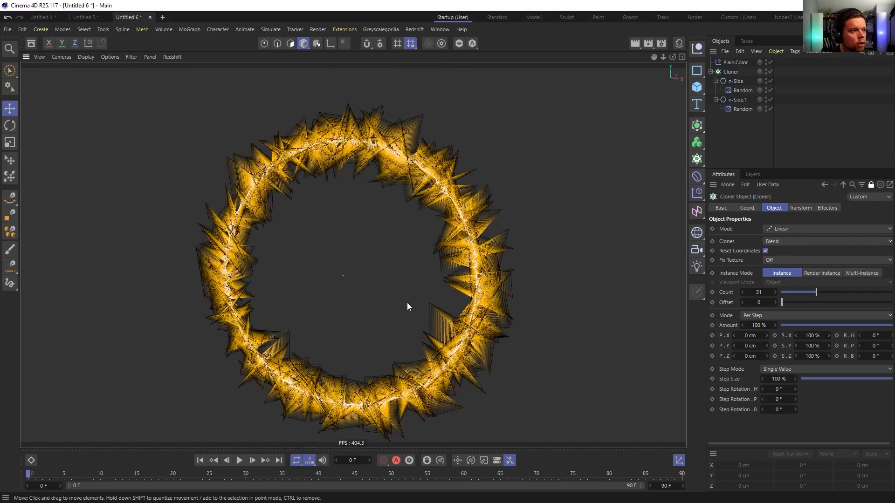
{"action": "right_click_drag", "start_coordinate": [470, 236], "coordinate": [452, 247], "text": "alt"}
{"action": "scroll", "coordinate": [520, 228], "scroll_direction": "up", "scroll_amount": 4}
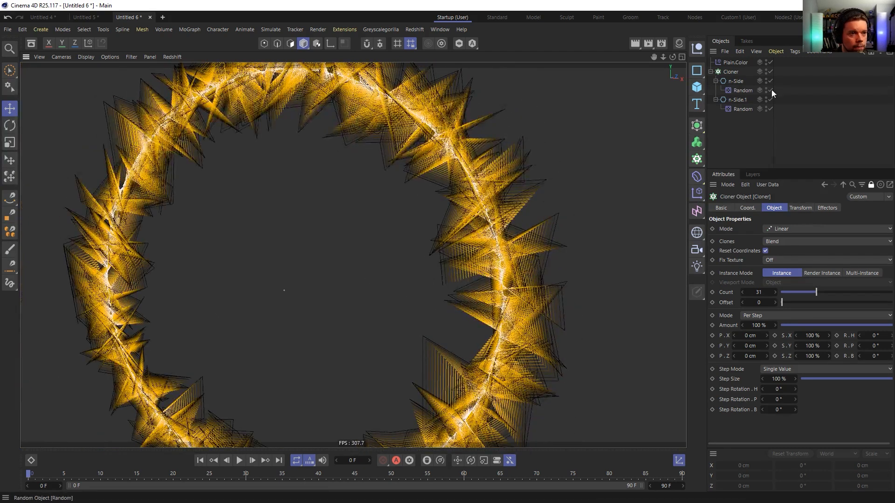
Disable the Cloner and the Plain.Color effector, and select the n-Side spline
{"action": "left_click_drag", "start_coordinate": [772, 73], "coordinate": [777, 62]}
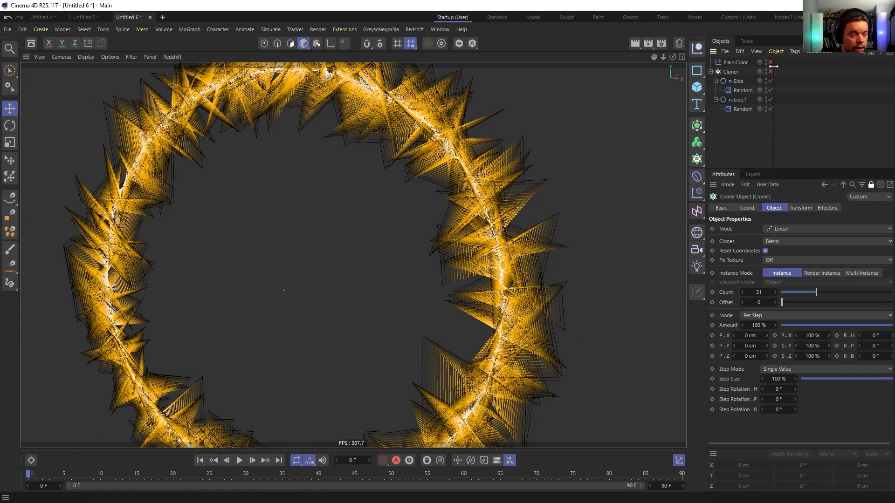
{"action": "left_click", "coordinate": [737, 81]}
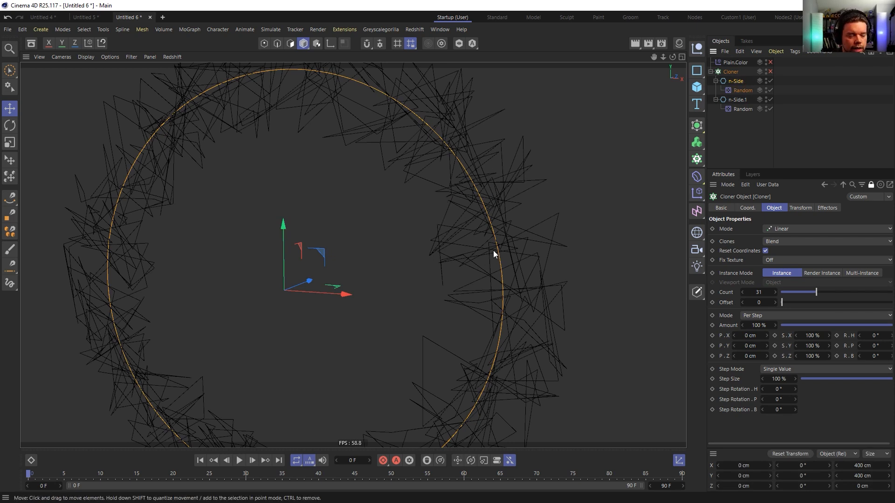
{"action": "scroll", "coordinate": [501, 222], "scroll_direction": "down", "scroll_amount": 4}
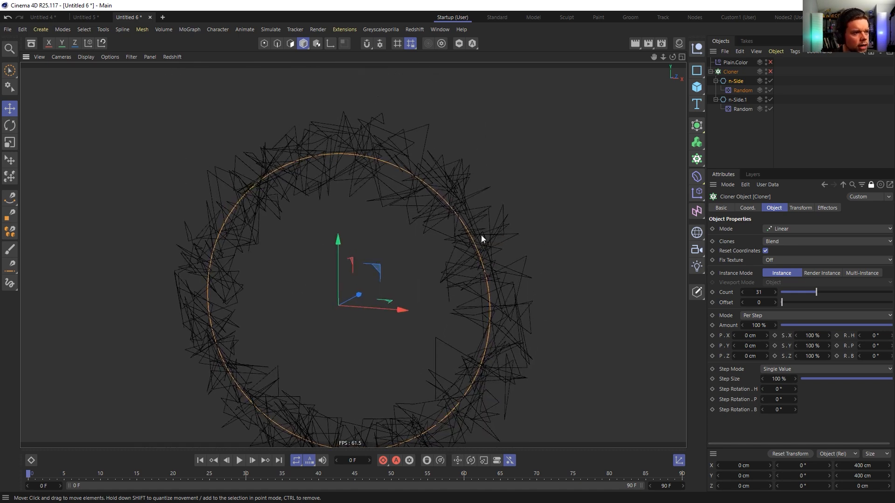
Create an RKT Smooth object inside the Cloner as the parent of n-Side.1
{"action": "left_click", "coordinate": [352, 30]}
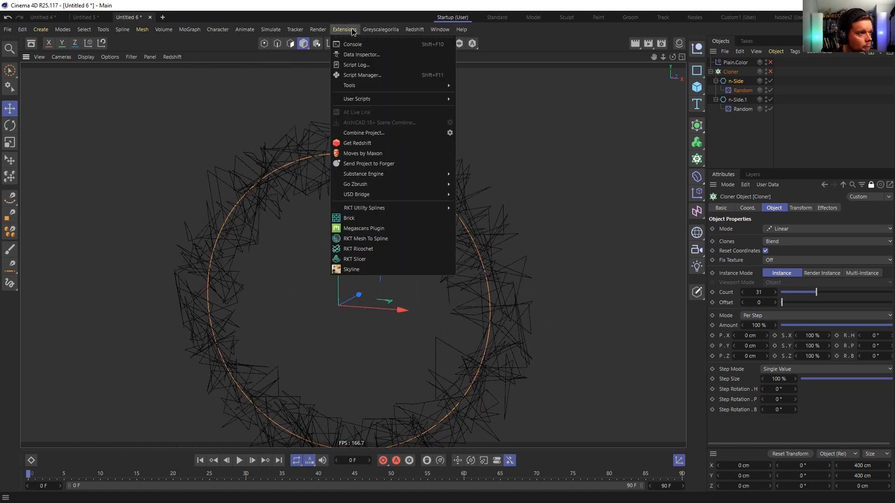
{"action": "mouse_move", "coordinate": [379, 210]}
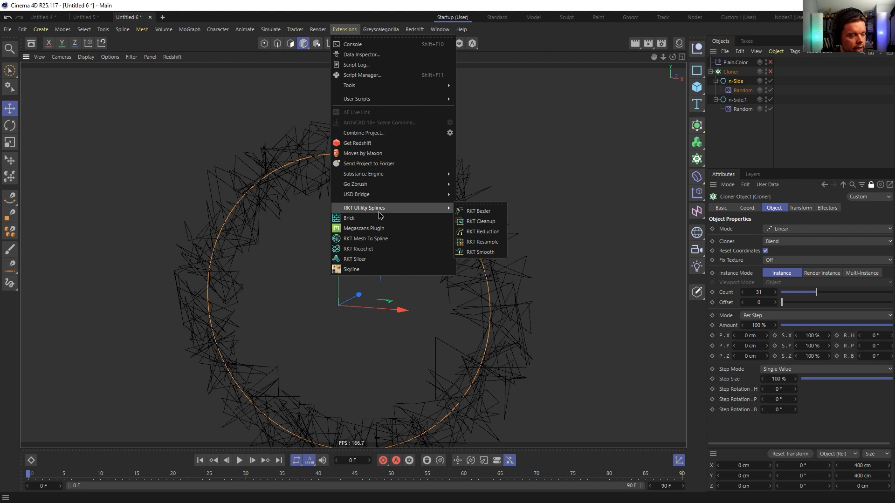
{"action": "left_click", "coordinate": [490, 252]}
{"action": "mouse_move", "coordinate": [735, 62]}
{"action": "left_mouse_down"}
{"action": "mouse_move", "coordinate": [730, 107]}
{"action": "mouse_move", "coordinate": [742, 99]}
{"action": "left_mouse_up"}
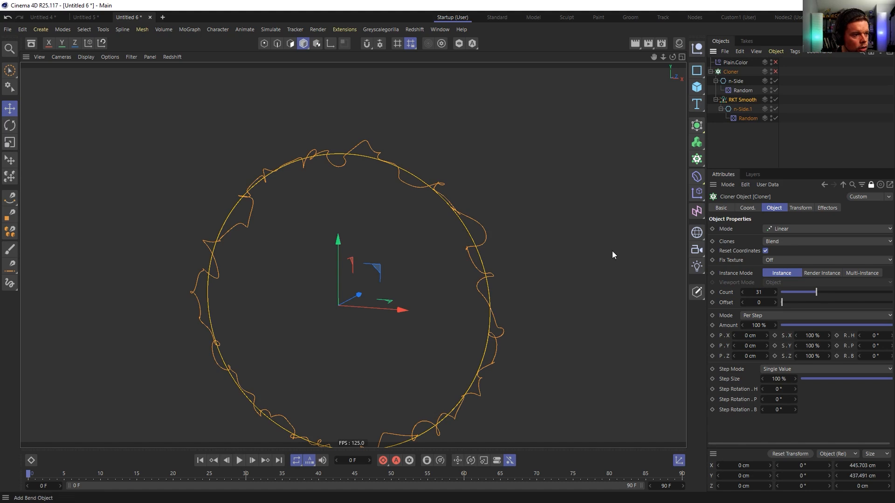
Unlock the attributes display and set the Iterations of the RKT Smooth above n-Side.1 to 9
{"action": "right_click_drag", "start_coordinate": [452, 199], "coordinate": [388, 213], "text": "alt"}
{"action": "left_click_drag", "start_coordinate": [388, 212], "coordinate": [447, 189], "text": "alt"}
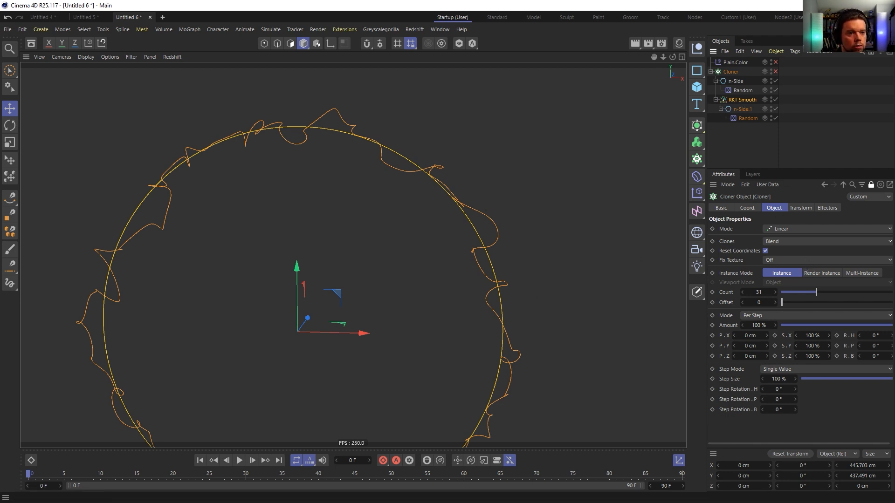
{"action": "left_click", "coordinate": [871, 185]}
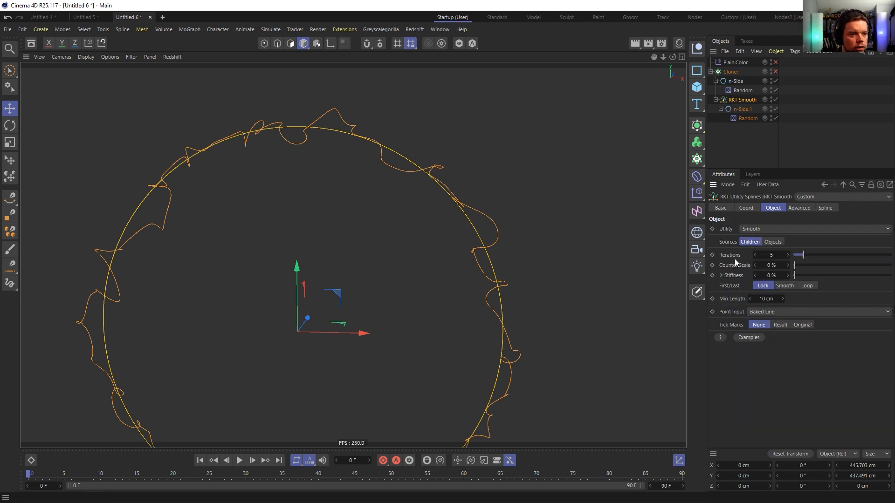
{"action": "left_click_drag", "start_coordinate": [795, 275], "coordinate": [812, 258]}
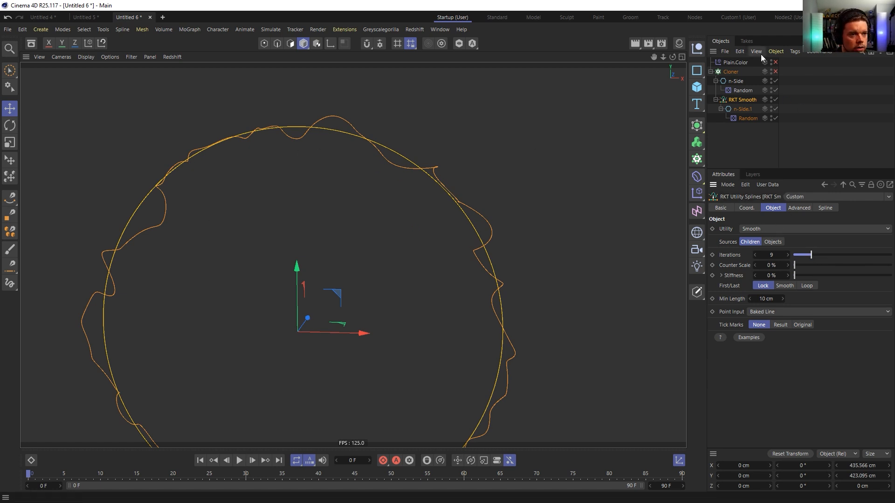
Add a second RKT Smooth inside the Cloner as the parent of n-Side and set its Iterations to 9
{"action": "left_click_drag", "start_coordinate": [742, 99], "coordinate": [743, 81]}
{"action": "left_click", "coordinate": [744, 81]}
{"action": "left_click_drag", "start_coordinate": [805, 257], "coordinate": [796, 255]}
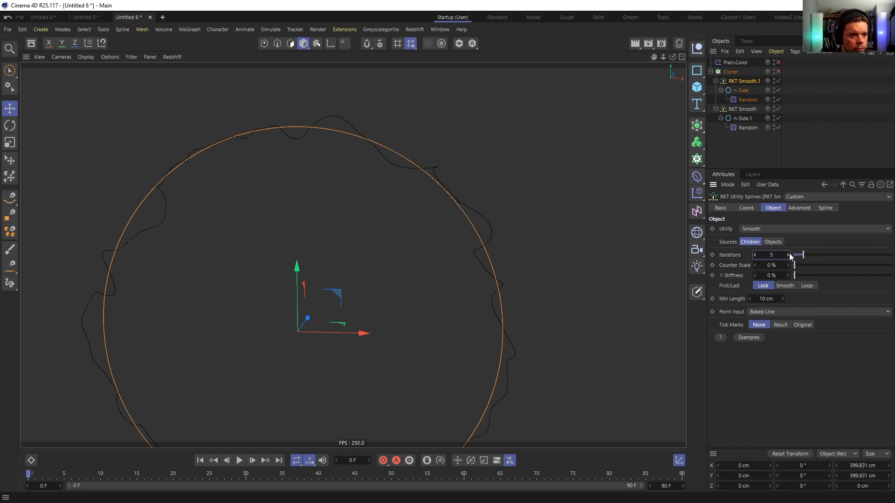
{"action": "left_click", "coordinate": [743, 110]}
{"action": "left_click", "coordinate": [744, 81]}
{"action": "left_click", "coordinate": [772, 255]}
{"action": "type", "text": "9"}
{"action": "key", "text": "Return"}
Re-enable the Cloner and the Plain.Color effector, deselect everything, and inspect the smoothed strands up close
{"action": "left_click", "coordinate": [779, 71]}
{"action": "left_click", "coordinate": [778, 62]}
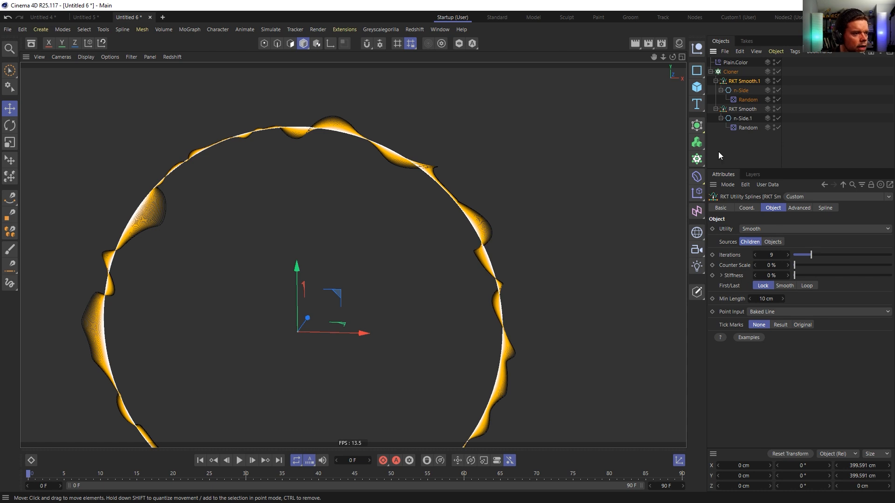
{"action": "left_click", "coordinate": [741, 150]}
{"action": "scroll", "coordinate": [619, 234], "scroll_direction": "up", "scroll_amount": 6}
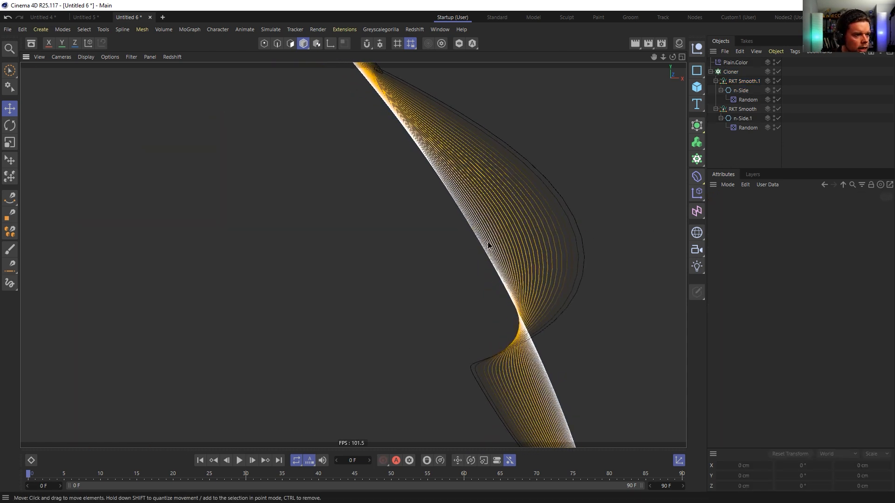
Set the Random effector under n-Side.1 to a position offset of 111 cm in both X and Y
{"action": "scroll", "coordinate": [491, 245], "scroll_direction": "down", "scroll_amount": 6}
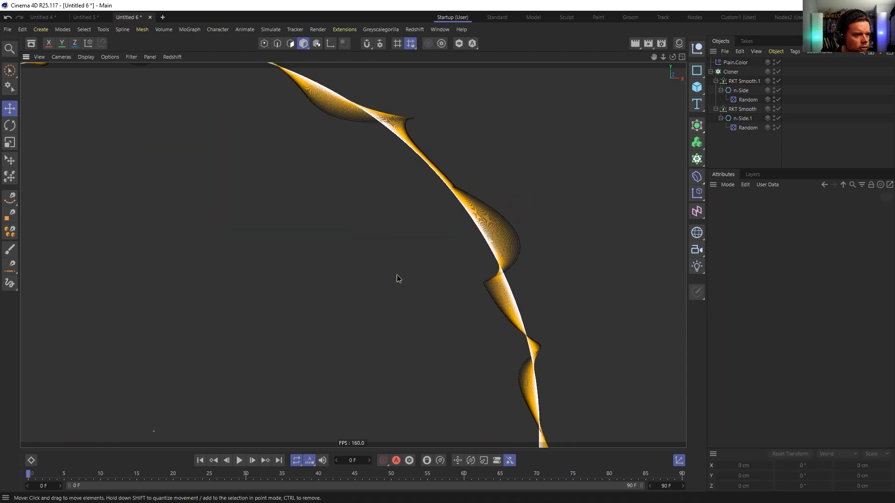
{"action": "left_click", "coordinate": [740, 130]}
{"action": "left_click", "coordinate": [789, 210]}
{"action": "left_click", "coordinate": [786, 268]}
{"action": "type", "text": "111"}
{"action": "left_click", "coordinate": [787, 278]}
{"action": "type", "text": "11"}
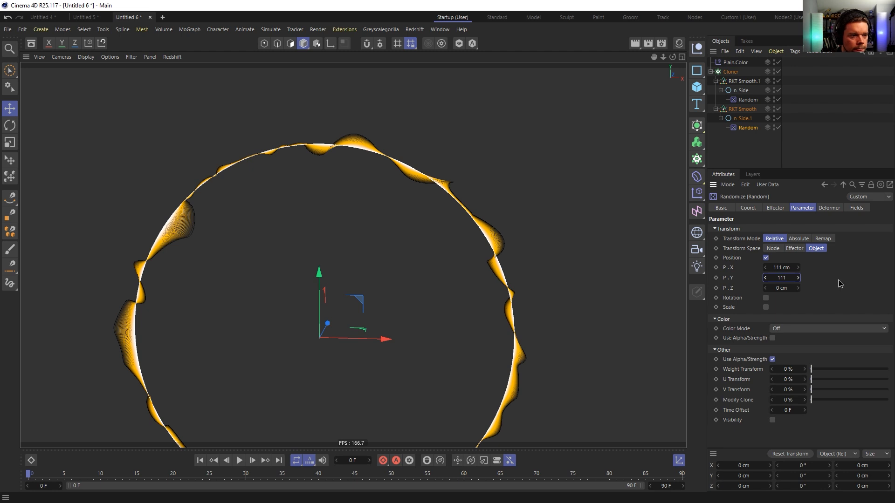
{"action": "key", "text": "Return"}
{"action": "middle_click_drag", "start_coordinate": [496, 242], "coordinate": [478, 222], "text": "alt"}
{"action": "scroll", "coordinate": [484, 218], "scroll_direction": "up", "scroll_amount": 3}
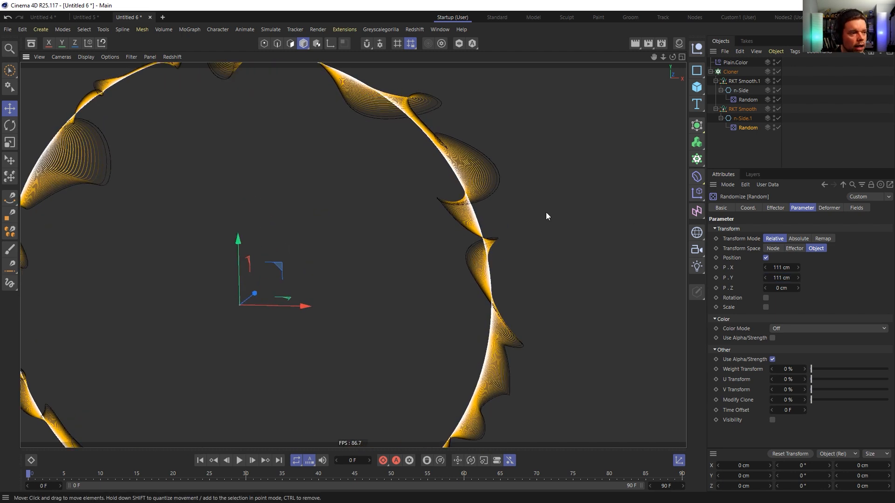
Raise the Cloner's count well above 31 so the blend between the two splines is denser
{"action": "left_click", "coordinate": [732, 72]}
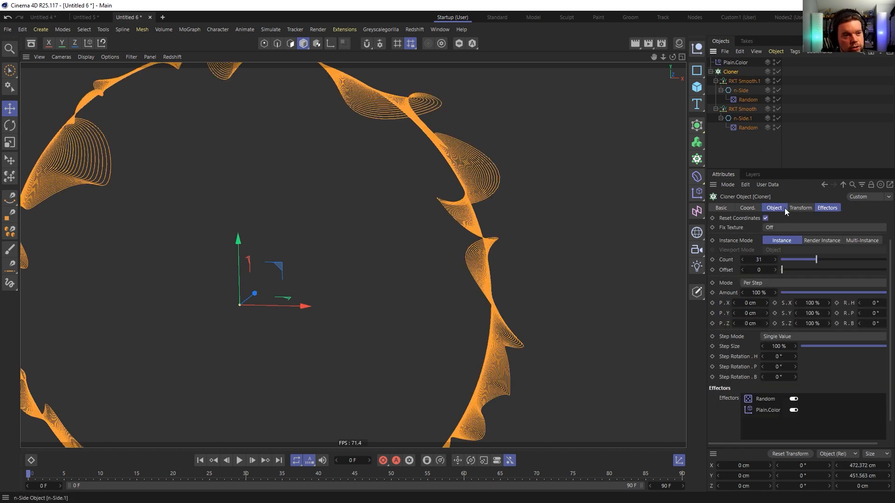
{"action": "left_click_drag", "start_coordinate": [815, 259], "coordinate": [886, 261]}
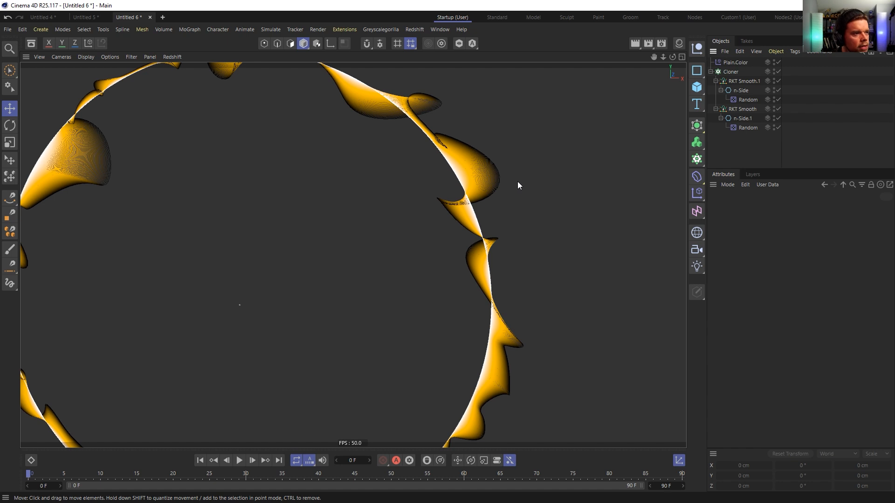
{"action": "scroll", "coordinate": [483, 173], "scroll_direction": "down", "scroll_amount": 4}
{"action": "left_click_drag", "start_coordinate": [449, 200], "coordinate": [495, 191], "text": "alt"}
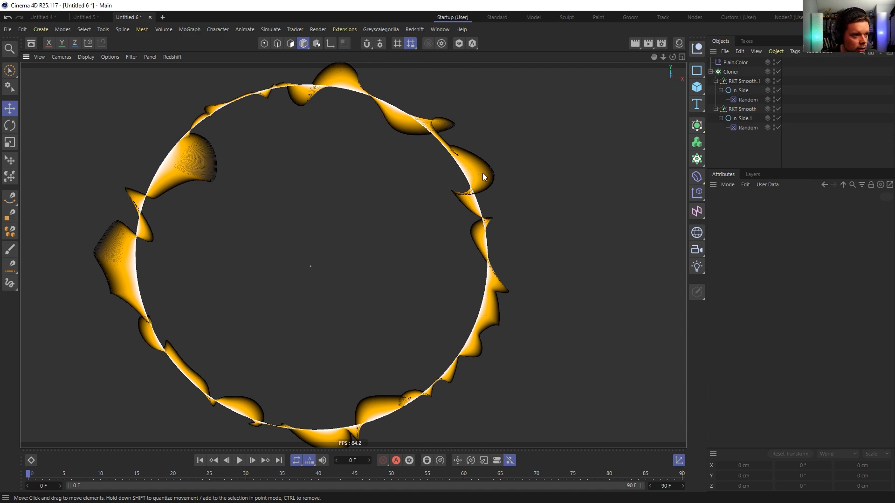
{"action": "scroll", "coordinate": [483, 173], "scroll_direction": "up", "scroll_amount": 10}
{"action": "scroll", "coordinate": [474, 176], "scroll_direction": "down", "scroll_amount": 10}
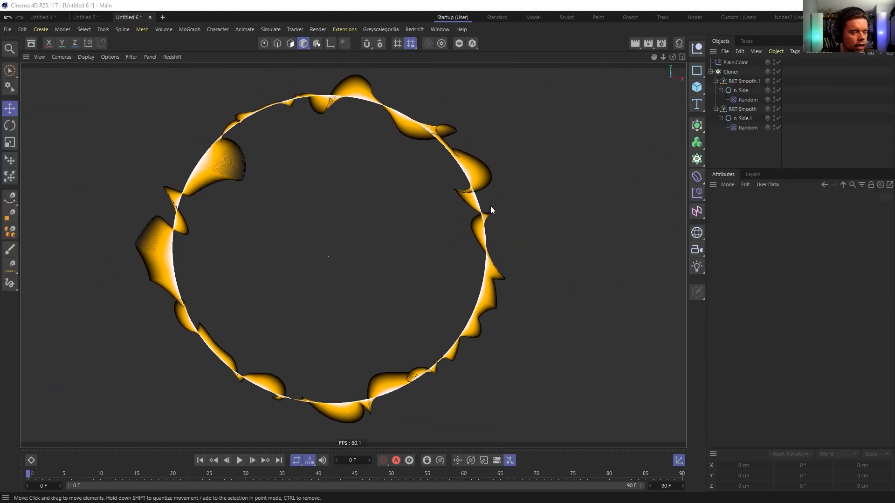
Check the generative art reference on Instagram, return to Cinema 4D and examine the spline blend from slightly different angles
{"action": "key", "text": "alt+Tab"}
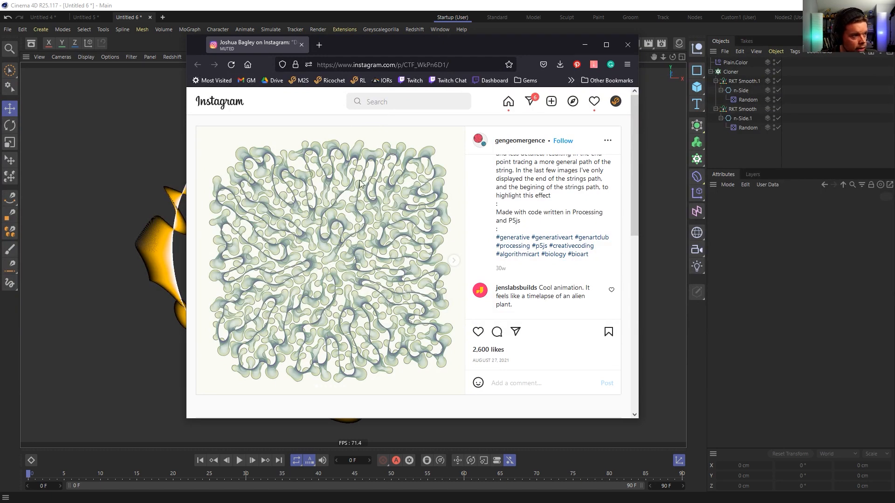
{"action": "left_click", "coordinate": [513, 29]}
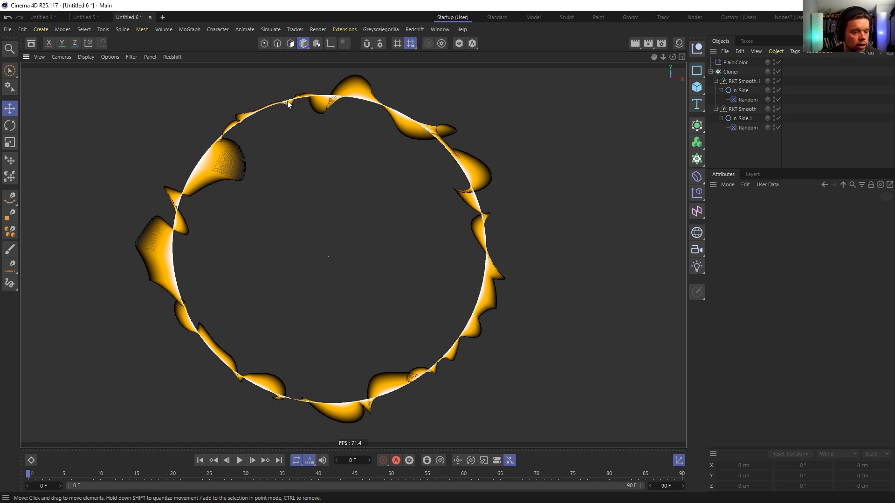
{"action": "mouse_move", "coordinate": [438, 140]}
{"action": "left_mouse_down", "text": "alt"}
{"action": "mouse_move", "coordinate": [429, 154]}
{"action": "mouse_move", "coordinate": [416, 150]}
{"action": "mouse_move", "coordinate": [431, 149]}
{"action": "left_mouse_up", "text": "alt"}
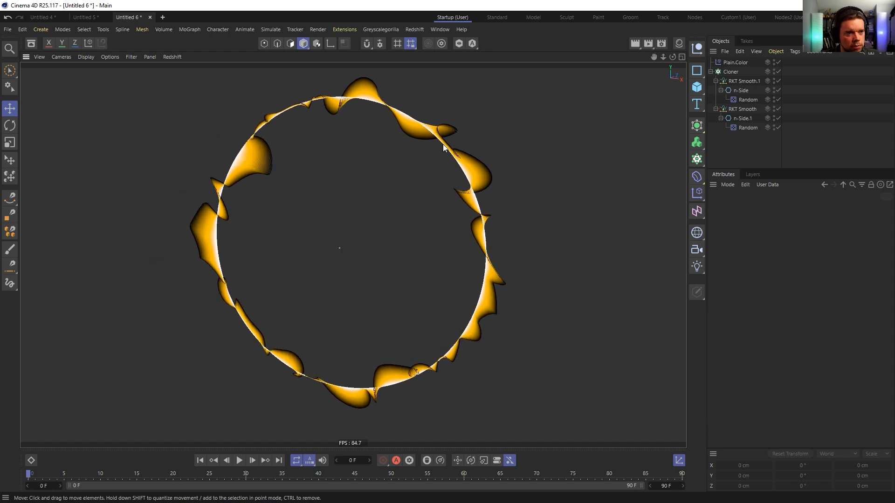
{"action": "left_click_drag", "start_coordinate": [455, 85], "coordinate": [433, 107], "text": "alt"}
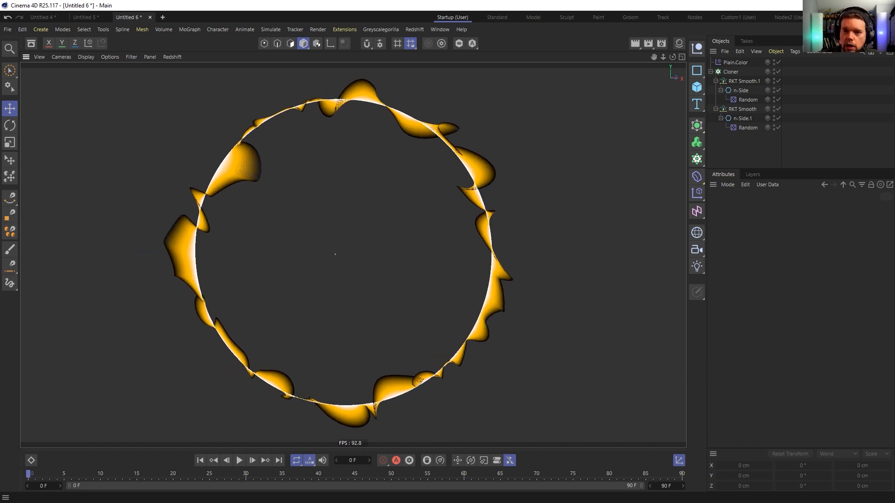
{"action": "left_click_drag", "start_coordinate": [483, 180], "coordinate": [474, 186], "text": "alt"}
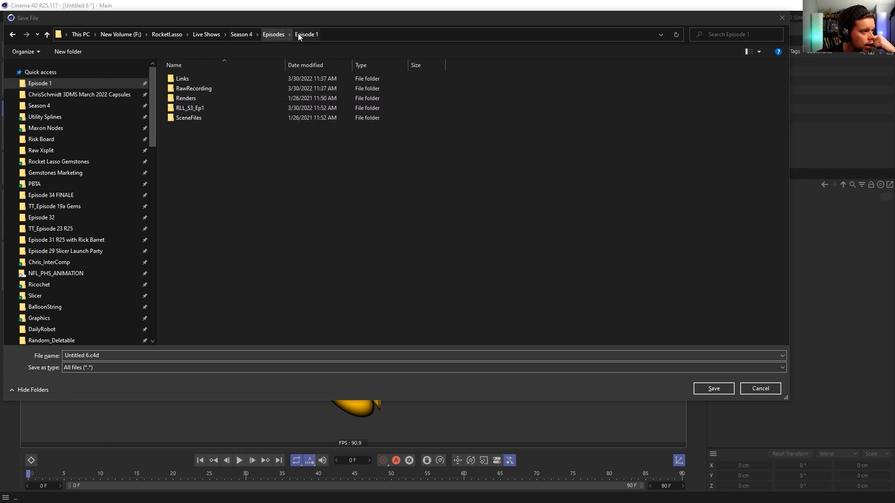
Save the scene in Episode 1's SceneFiles folder as [1a_UtilitySplines]SplineBlend.c4d
{"action": "double_click", "coordinate": [189, 119]}
{"action": "left_click", "coordinate": [88, 355]}
{"action": "left_click_drag", "start_coordinate": [88, 355], "coordinate": [30, 342]}
{"action": "type", "text": "[1a]"}
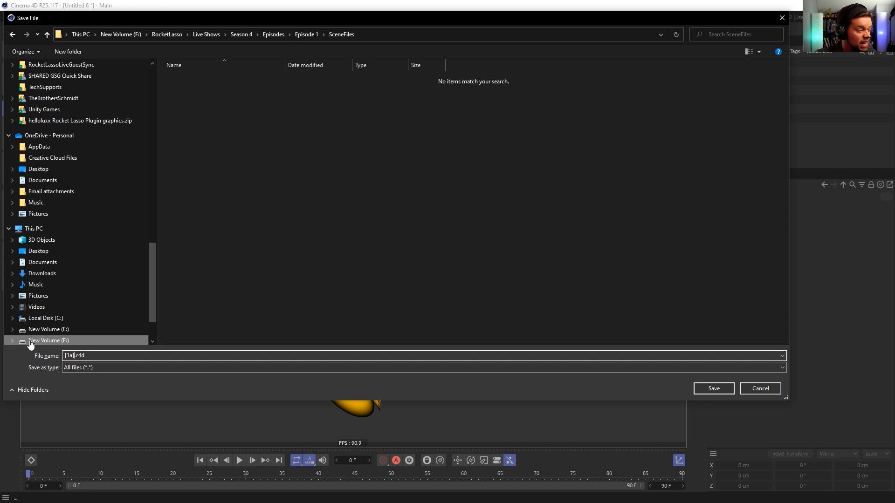
{"action": "type", "text": "_U"}
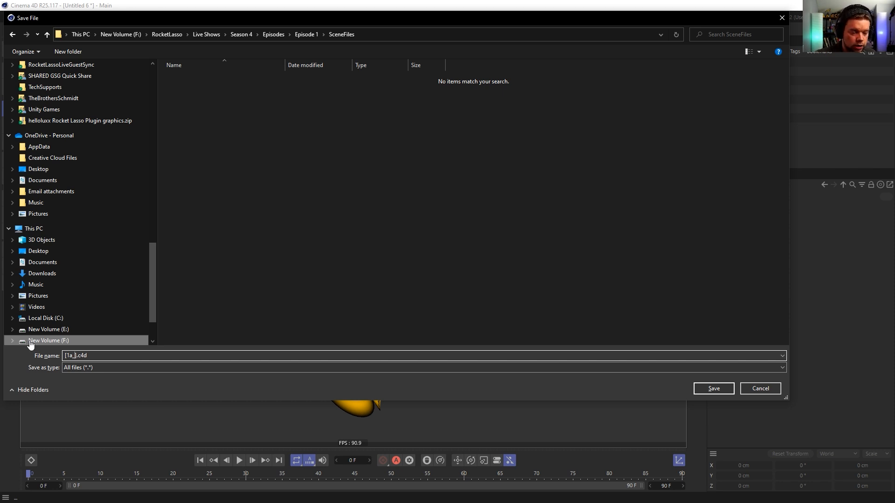
{"action": "type", "text": "tilitySplines"}
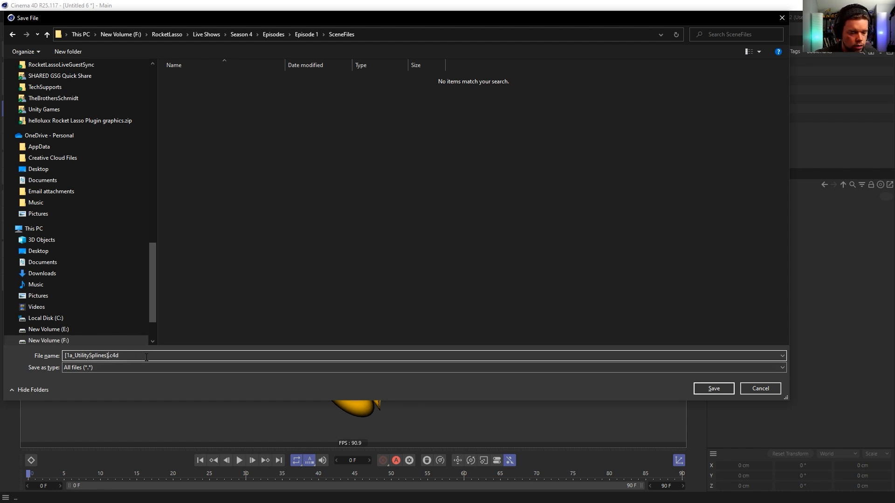
{"action": "type", "text": "SplineBlend"}
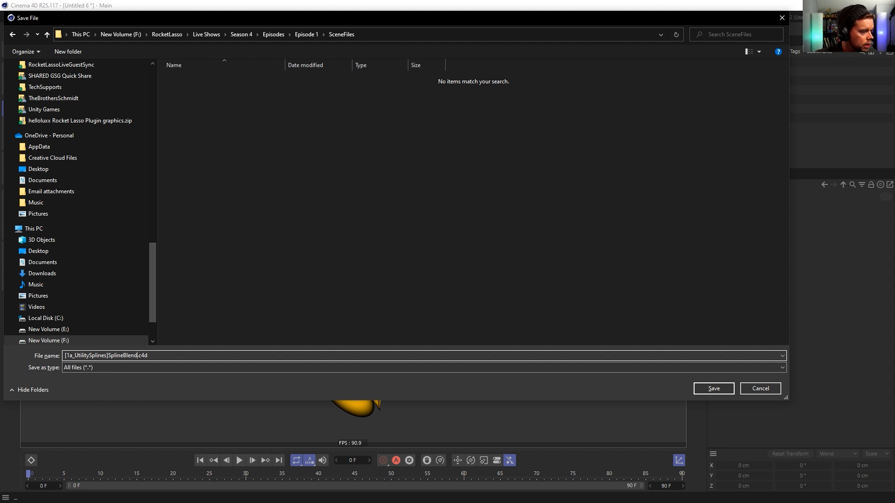
{"action": "key", "text": "Return"}
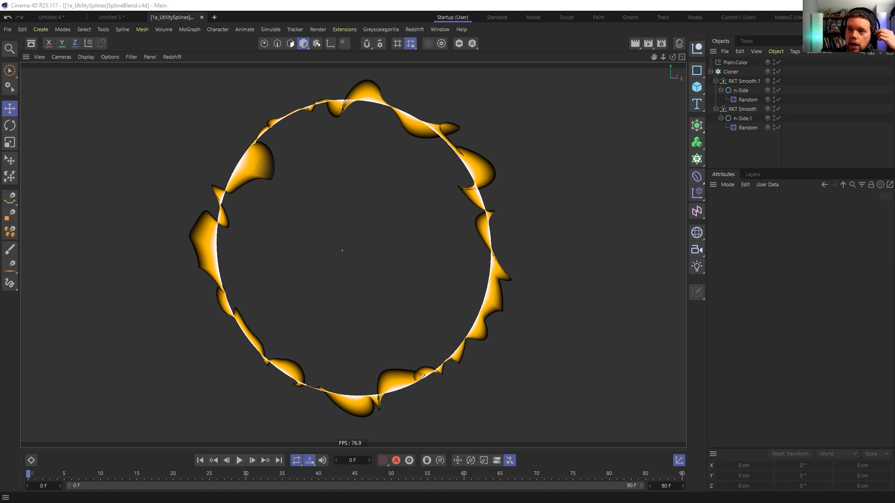
Bring the browser with The Pharaoh's Serpent demonstration video into view, enlarge its window and look over the video page
{"action": "left_click_drag", "start_coordinate": [894, 82], "coordinate": [384, 12]}
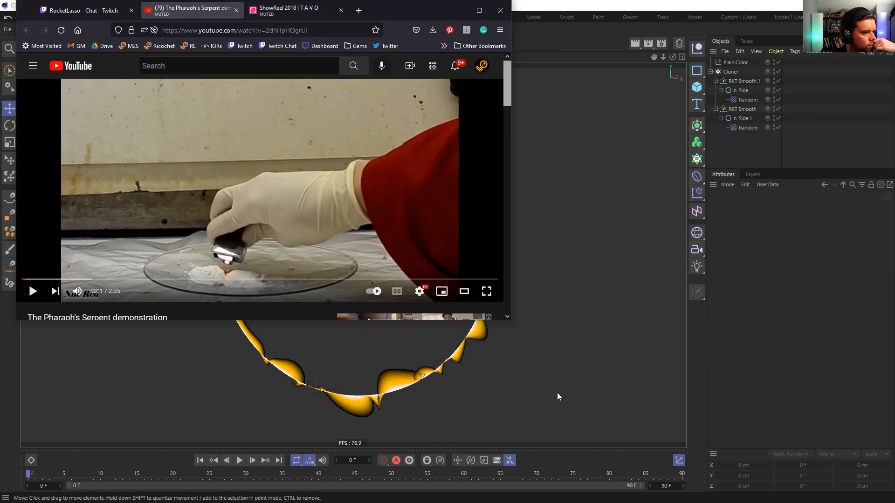
{"action": "left_click_drag", "start_coordinate": [511, 320], "coordinate": [824, 492]}
{"action": "scroll", "coordinate": [29, 402], "scroll_direction": "down", "scroll_amount": 3}
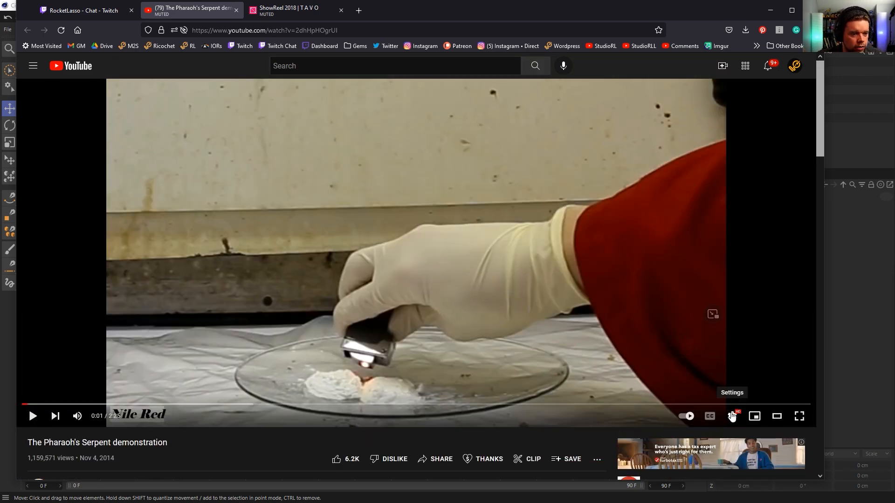
{"action": "left_click", "coordinate": [732, 416]}
{"action": "left_click", "coordinate": [539, 421]}
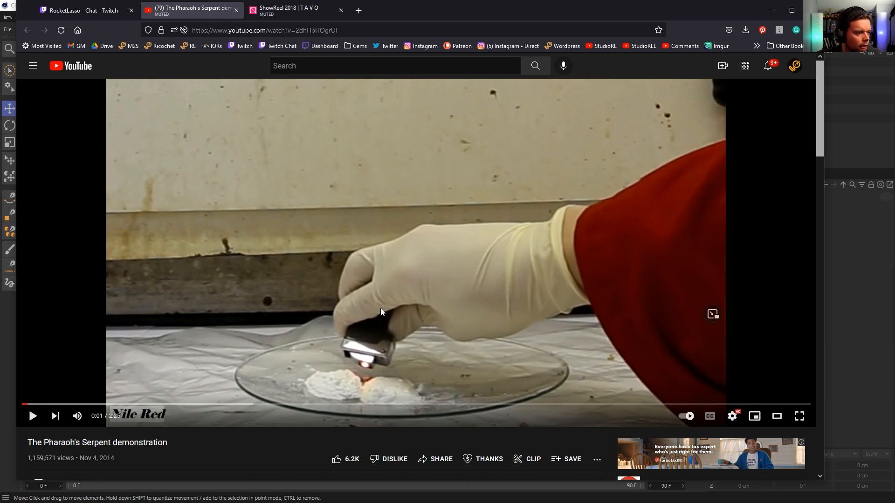
{"action": "scroll", "coordinate": [414, 347], "scroll_direction": "down", "scroll_amount": 1}
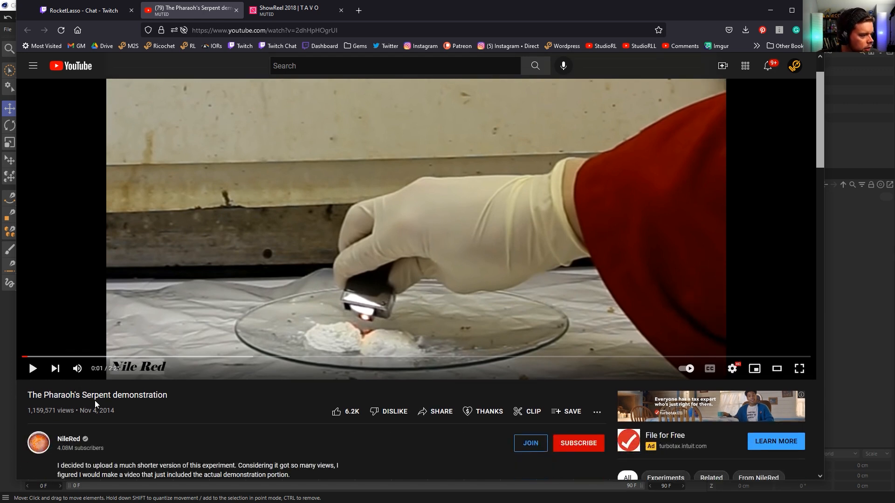
Play the Pharaoh's Serpent video at a faster speed, pause it at 0:33 and move the browser off the Cinema 4D window
{"action": "left_click", "coordinate": [290, 281]}
{"action": "scroll", "coordinate": [463, 384], "scroll_direction": "up", "scroll_amount": 1}
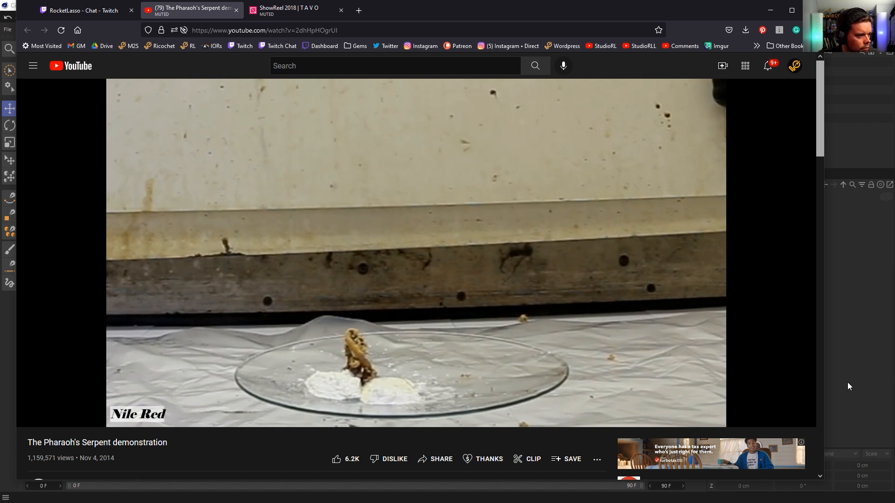
{"action": "key", "text": "shift+period"}
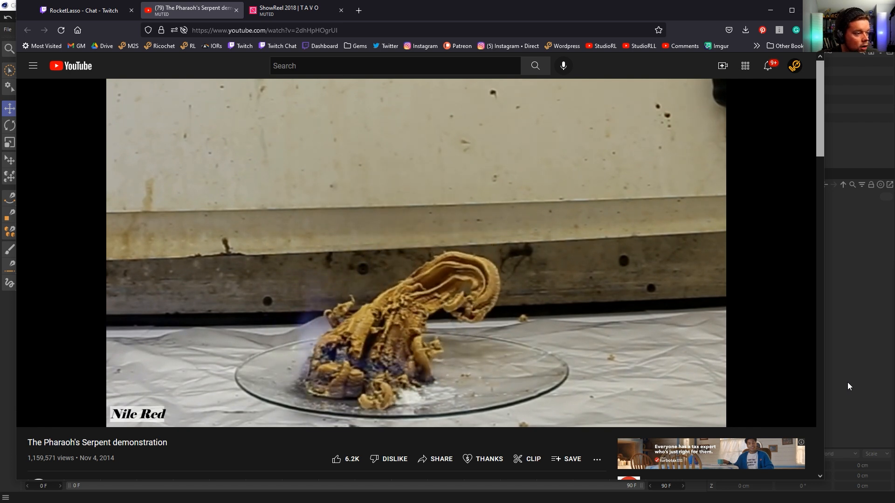
{"action": "key", "text": "space"}
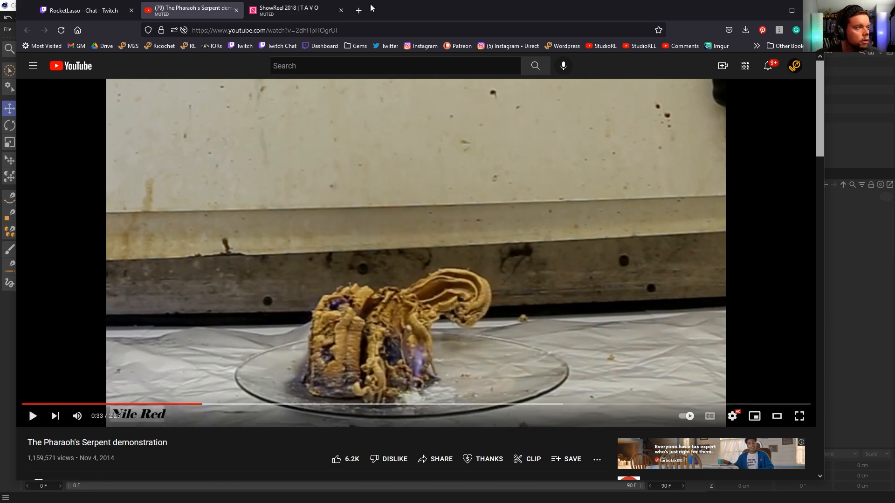
{"action": "left_click_drag", "start_coordinate": [399, 9], "coordinate": [894, 74]}
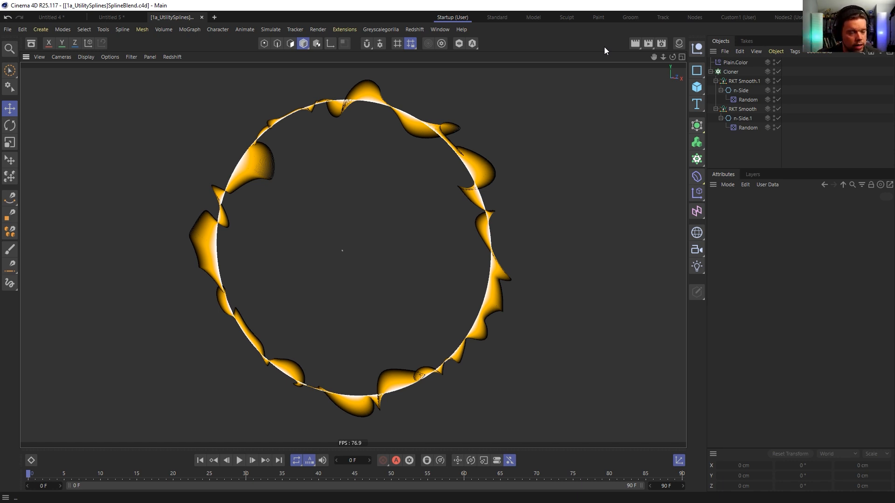
Create a new project and add a Floor object
{"action": "key", "text": "ctrl+n"}
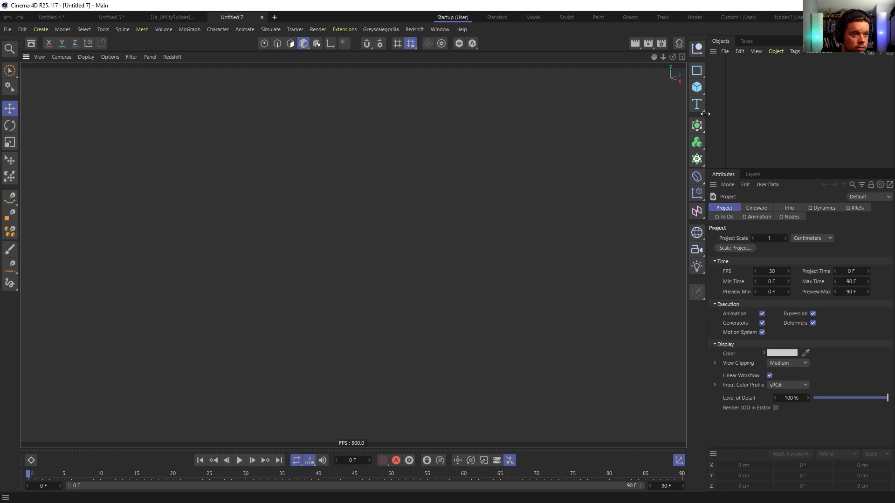
{"action": "left_click", "coordinate": [697, 233]}
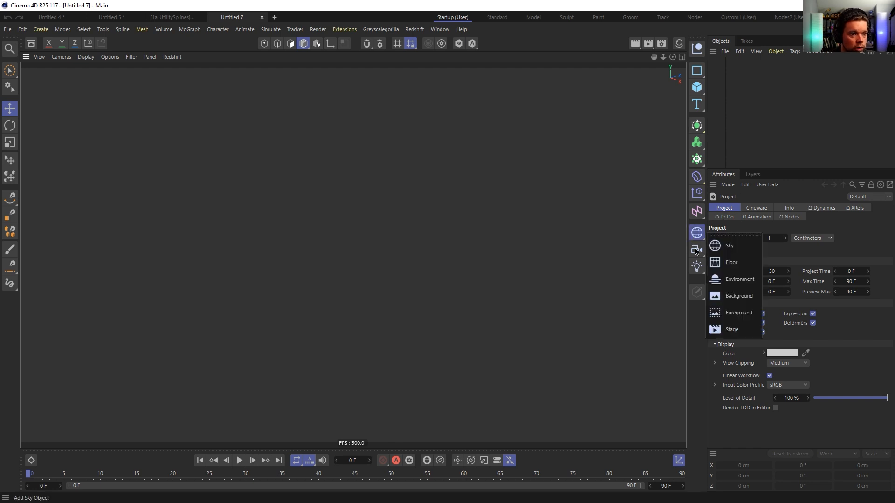
{"action": "left_click", "coordinate": [745, 262]}
{"action": "left_click_drag", "start_coordinate": [391, 261], "coordinate": [389, 292], "text": "alt"}
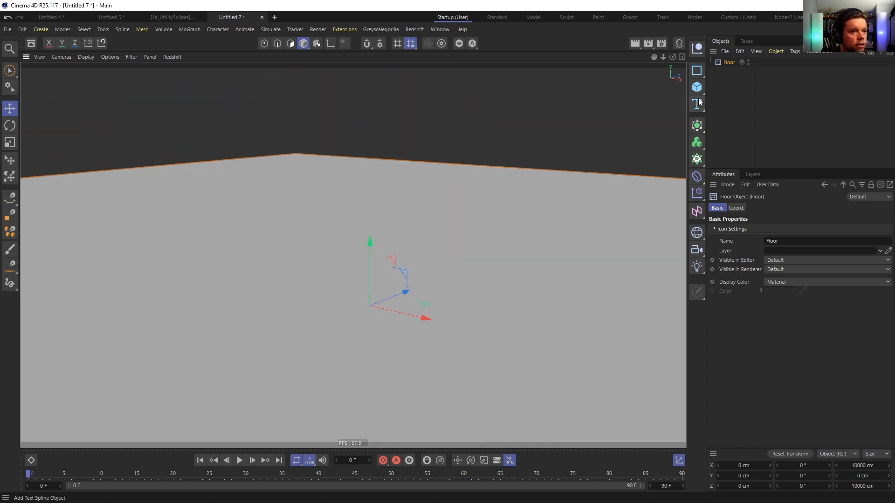
Add a Text Spline, set its alignment to Middle and raise it about 122 cm above the floor
{"action": "left_click", "coordinate": [697, 70]}
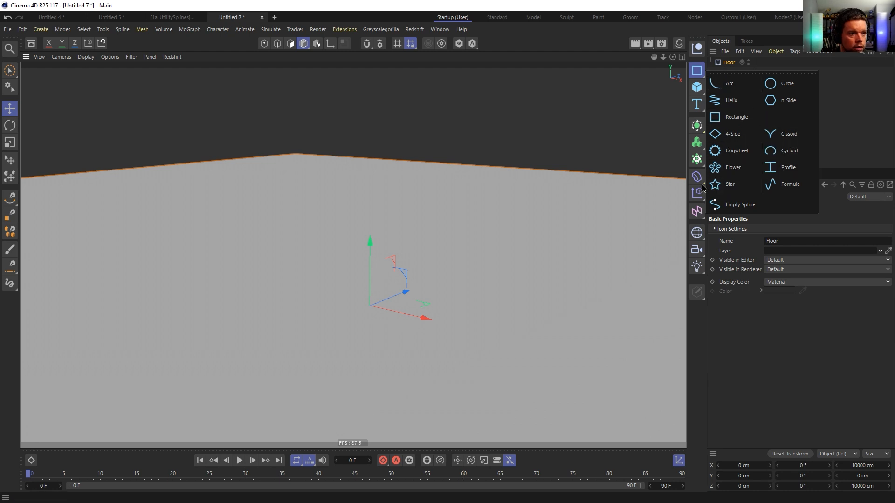
{"action": "left_click", "coordinate": [697, 104]}
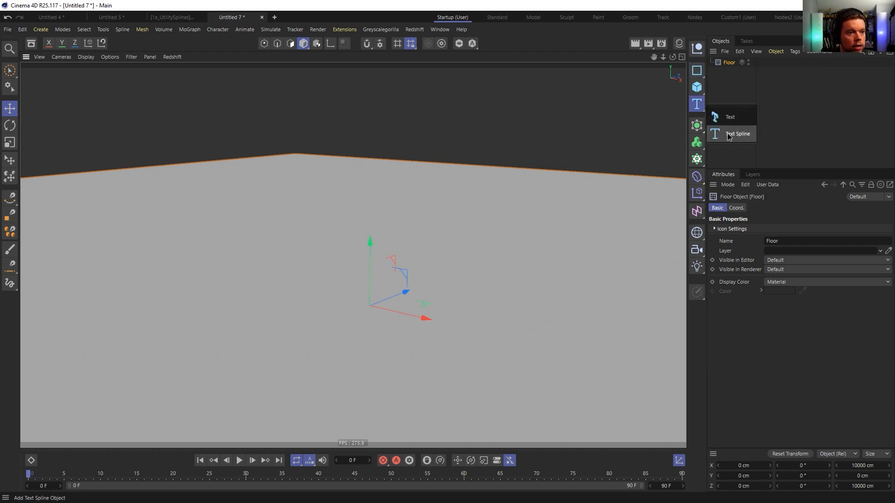
{"action": "left_click", "coordinate": [730, 135]}
{"action": "left_click_drag", "start_coordinate": [414, 300], "coordinate": [547, 320], "text": "alt"}
{"action": "left_click", "coordinate": [794, 283]}
{"action": "left_click_drag", "start_coordinate": [362, 260], "coordinate": [402, 287]}
{"action": "middle_click_drag", "start_coordinate": [403, 287], "coordinate": [417, 236], "text": "alt"}
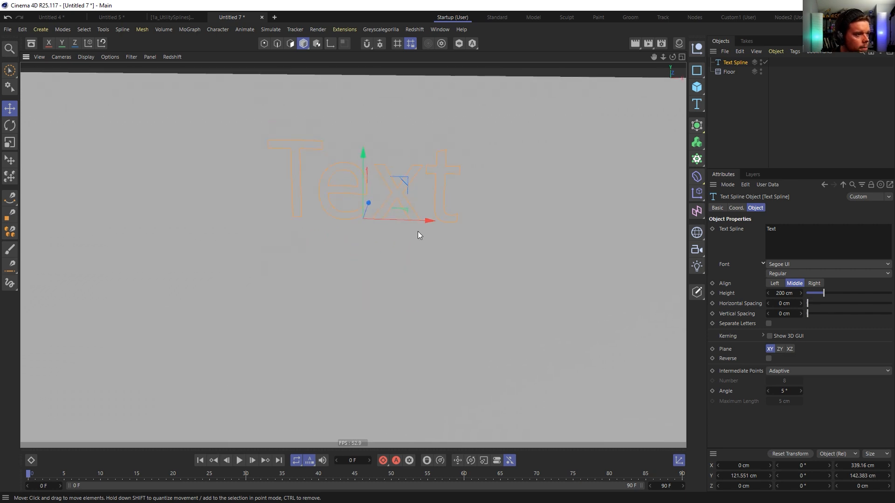
Give the Floor a custom display color of dark grey
{"action": "left_click", "coordinate": [728, 73]}
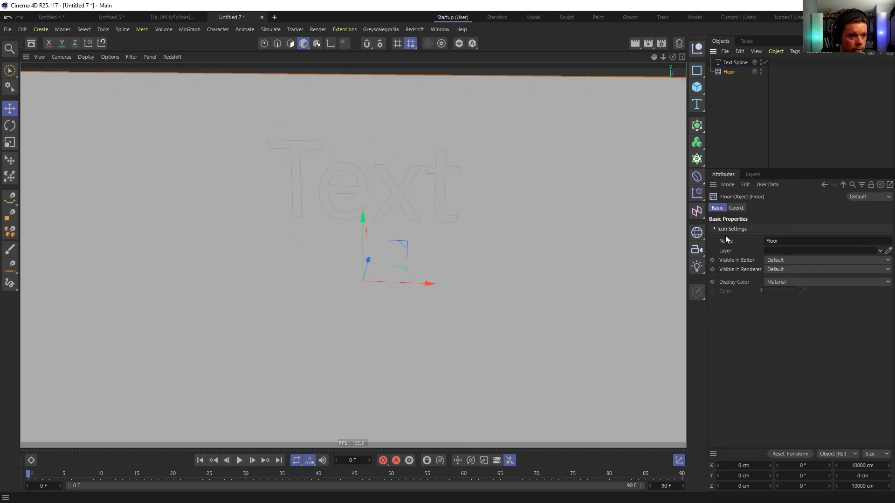
{"action": "left_click", "coordinate": [784, 282]}
{"action": "left_click", "coordinate": [780, 312]}
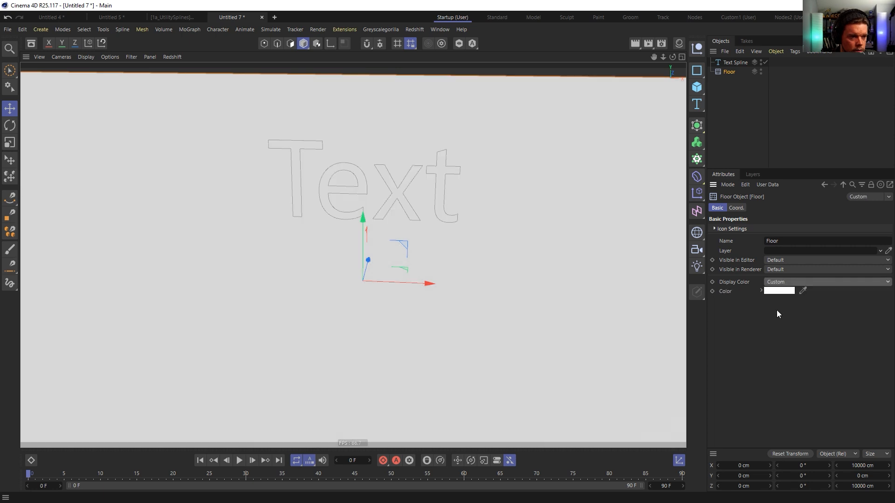
{"action": "left_click", "coordinate": [777, 291]}
{"action": "left_click_drag", "start_coordinate": [808, 402], "coordinate": [825, 403]}
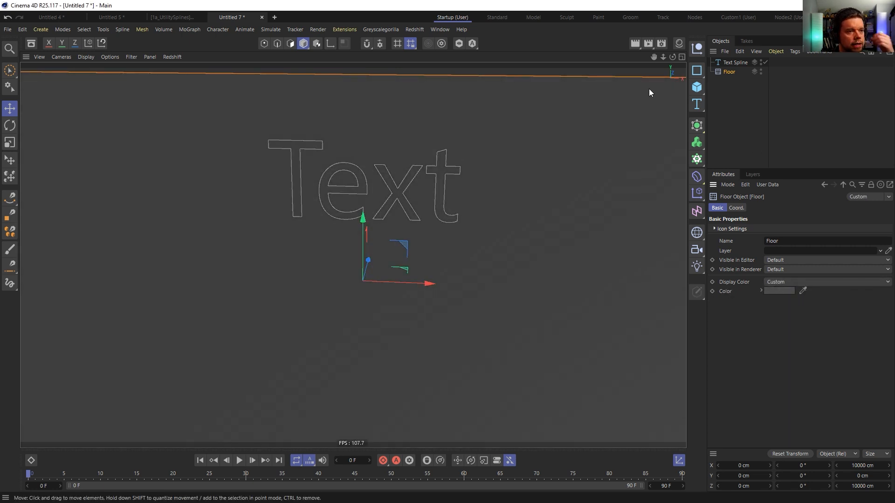
Give the Text Spline a Soft Body tag and the Floor a Collider Body tag
{"action": "right_click", "coordinate": [730, 72]}
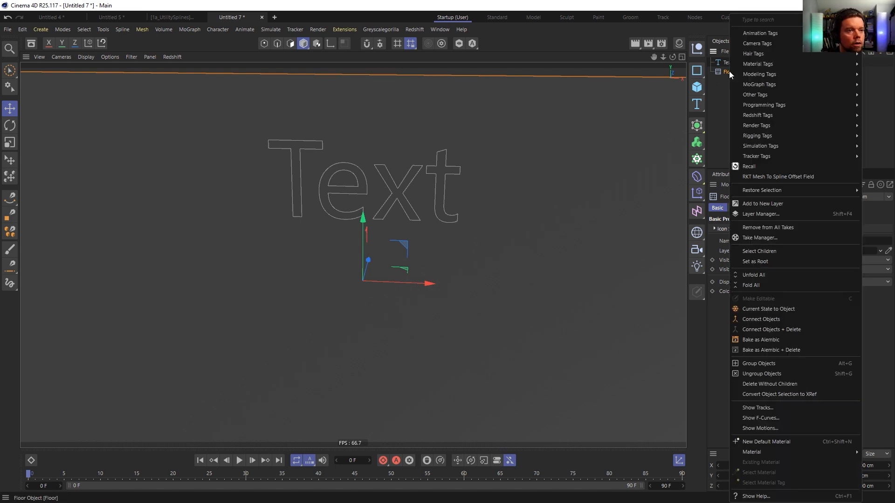
{"action": "left_click", "coordinate": [728, 66]}
{"action": "left_click", "coordinate": [728, 64], "text": "shift"}
{"action": "right_click", "coordinate": [729, 64]}
{"action": "mouse_move", "coordinate": [758, 146]}
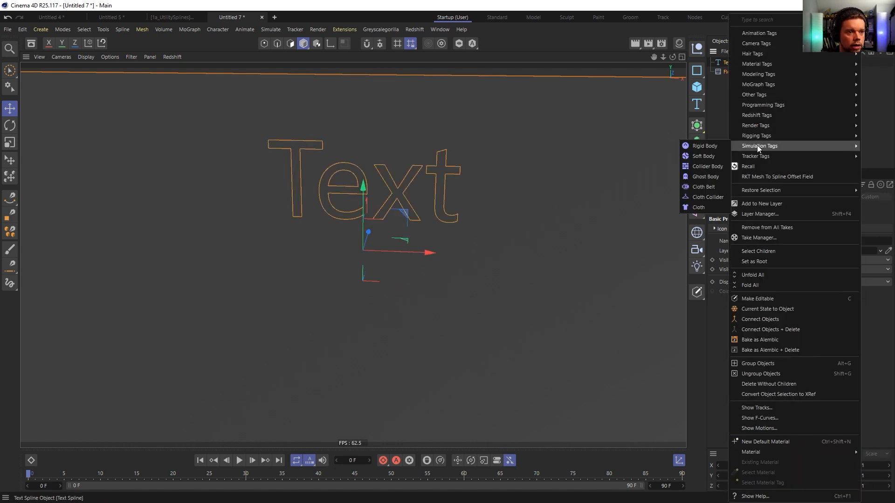
{"action": "left_click", "coordinate": [699, 157]}
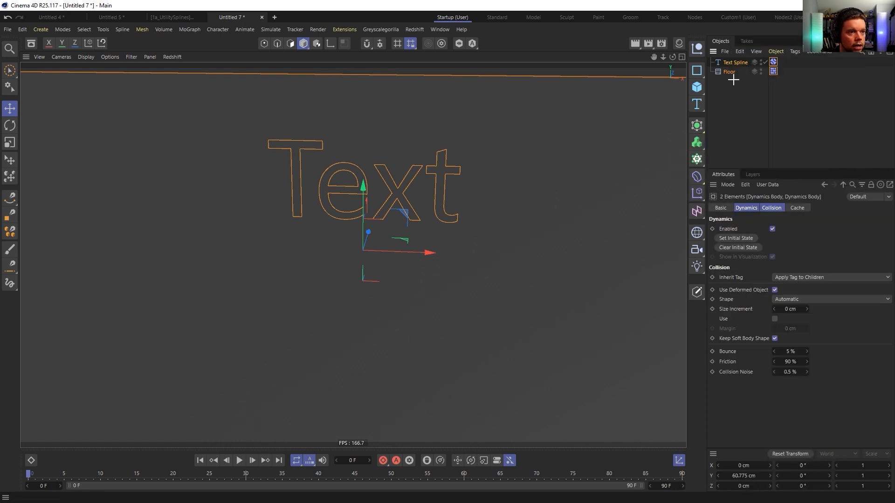
Play the simulation to check how the Text Spline falls onto the floor, and rewind to the start
{"action": "left_click", "coordinate": [731, 62]}
{"action": "left_click", "coordinate": [240, 461]}
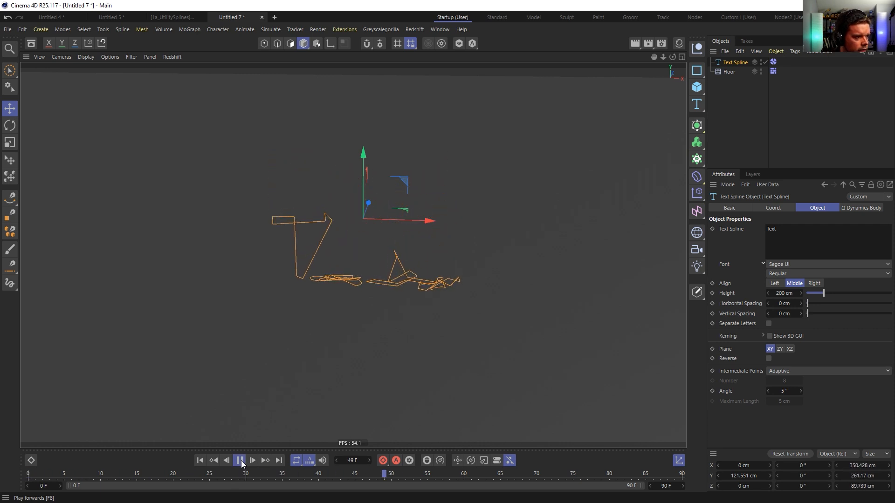
{"action": "left_click", "coordinate": [240, 461]}
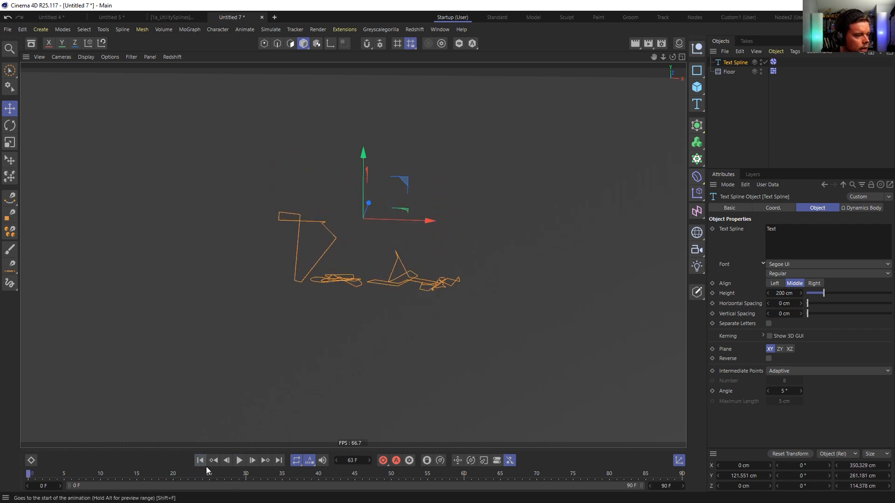
{"action": "left_click", "coordinate": [256, 461]}
{"action": "left_click", "coordinate": [255, 461]}
{"action": "left_click", "coordinate": [201, 462]}
Set the Text Spline's intermediate points to Subdivided and test the simulation again from the start
{"action": "left_click", "coordinate": [774, 62]}
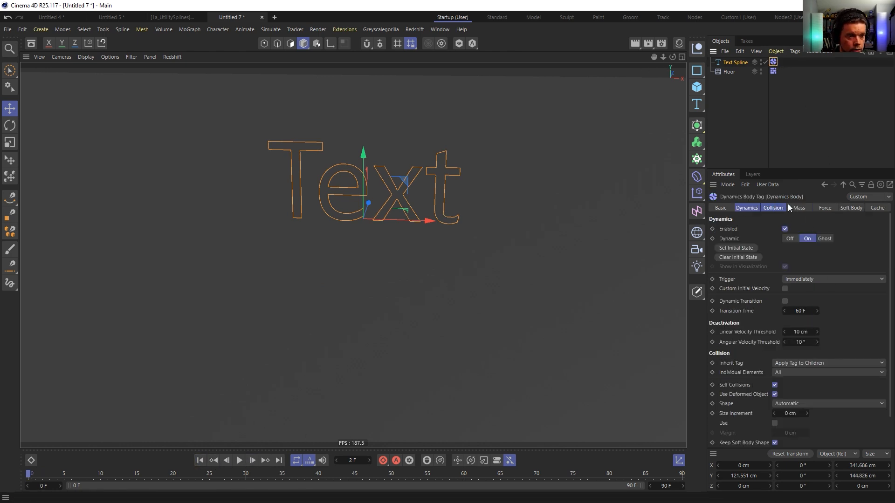
{"action": "left_click", "coordinate": [712, 61]}
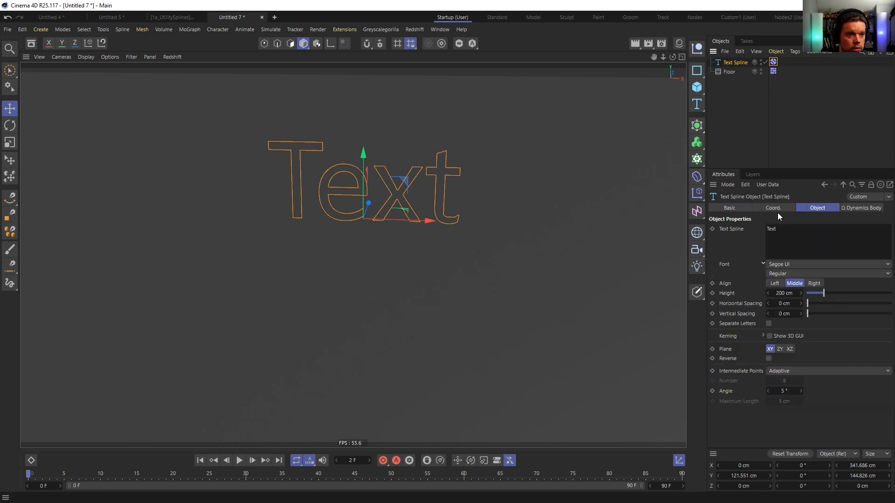
{"action": "left_click", "coordinate": [782, 374]}
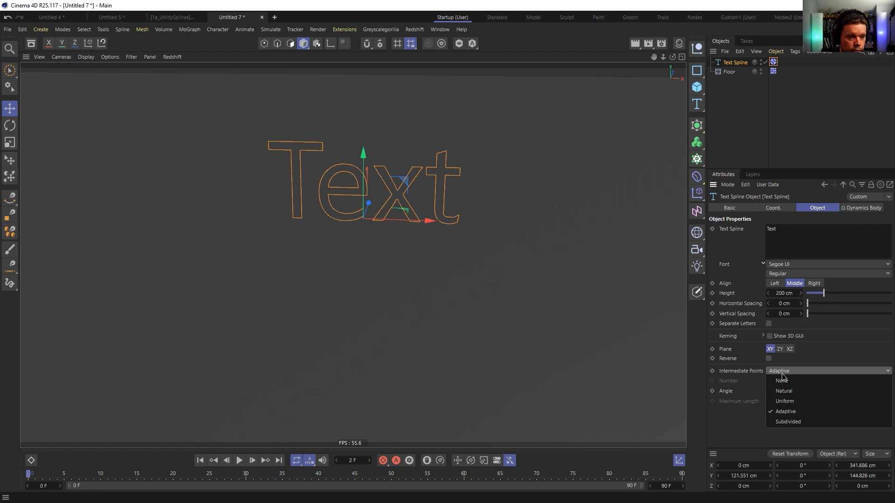
{"action": "left_click", "coordinate": [790, 423]}
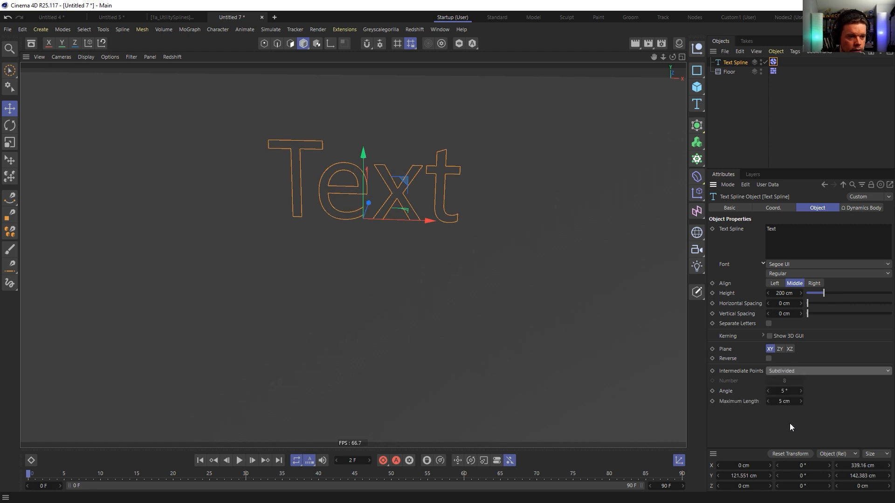
{"action": "left_click", "coordinate": [240, 460]}
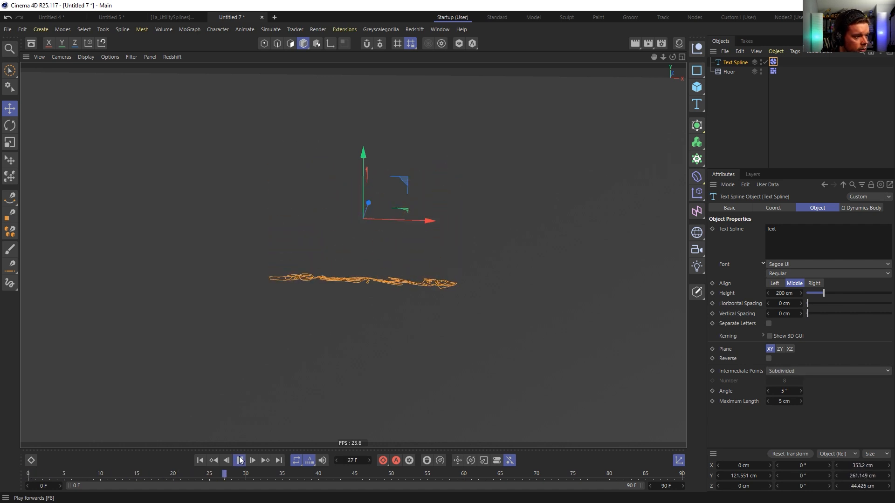
{"action": "left_click", "coordinate": [201, 461]}
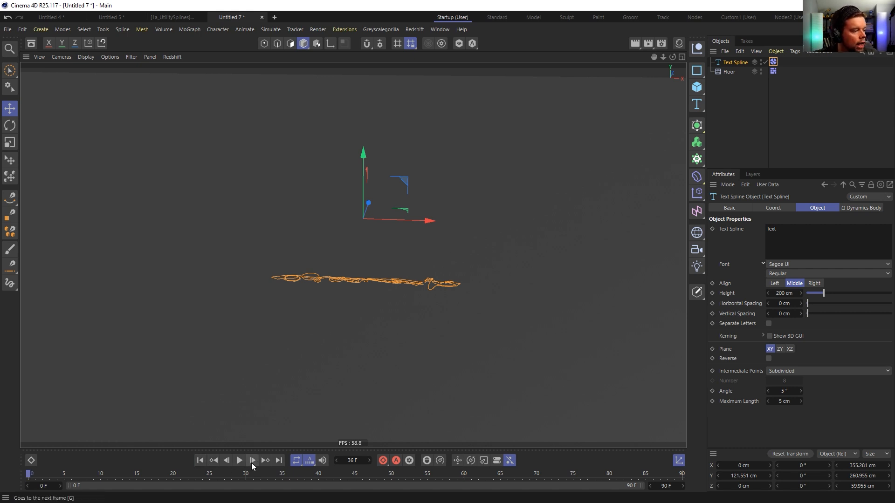
Turn off Self Collisions for the Text Spline's soft body and replay the simulation
{"action": "left_click", "coordinate": [774, 62]}
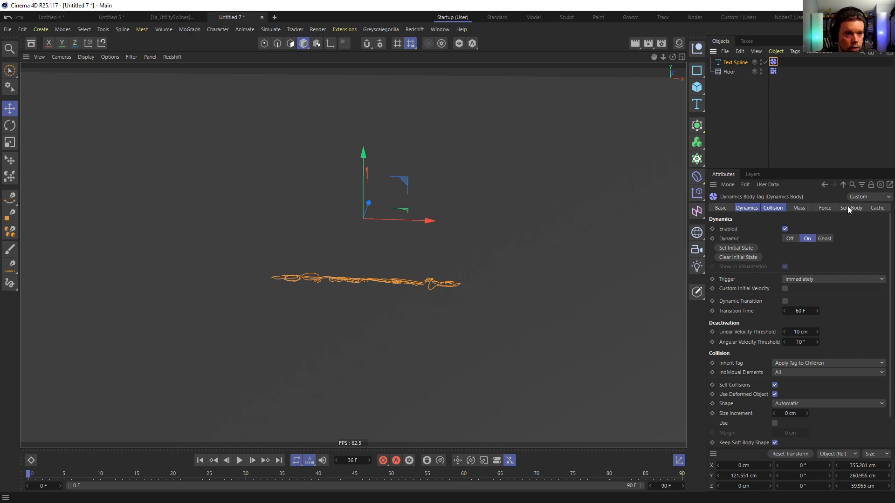
{"action": "left_click", "coordinate": [849, 209]}
{"action": "left_click", "coordinate": [773, 209]}
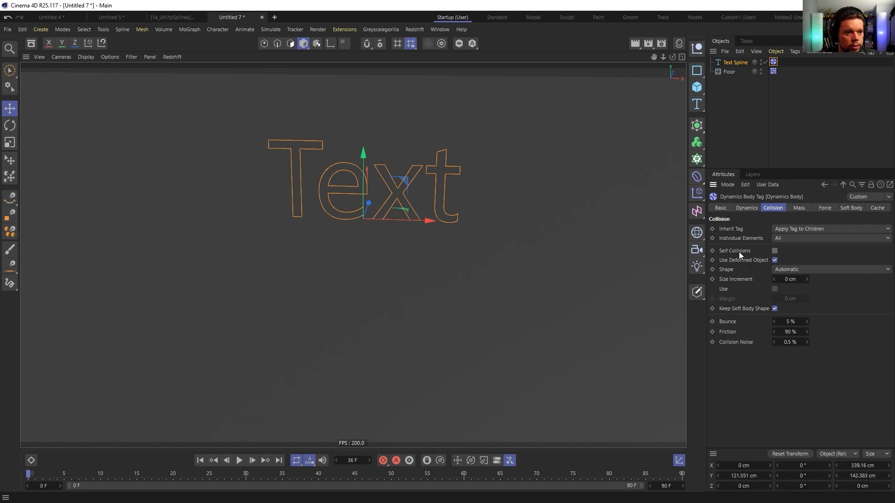
{"action": "left_click", "coordinate": [238, 460]}
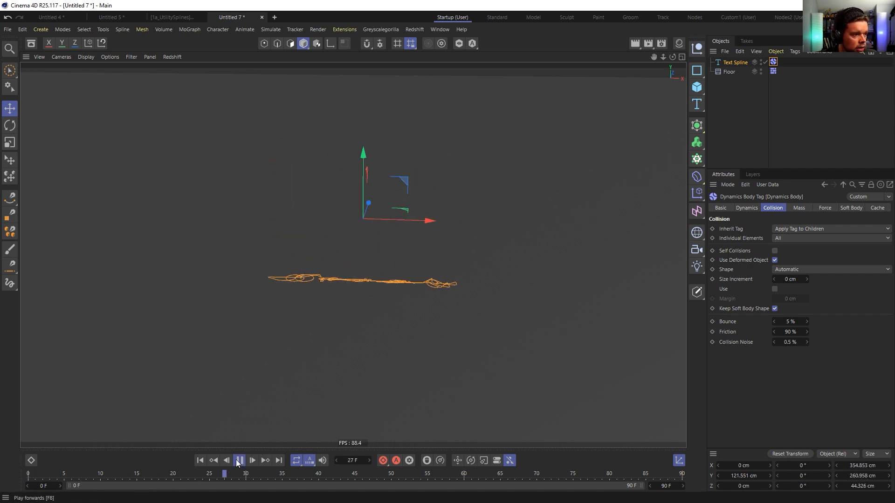
{"action": "left_click", "coordinate": [238, 461]}
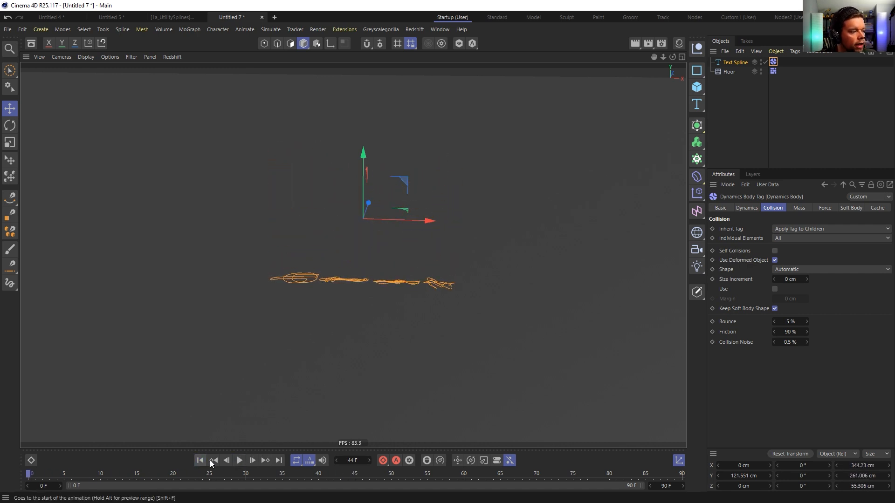
{"action": "left_click", "coordinate": [200, 461]}
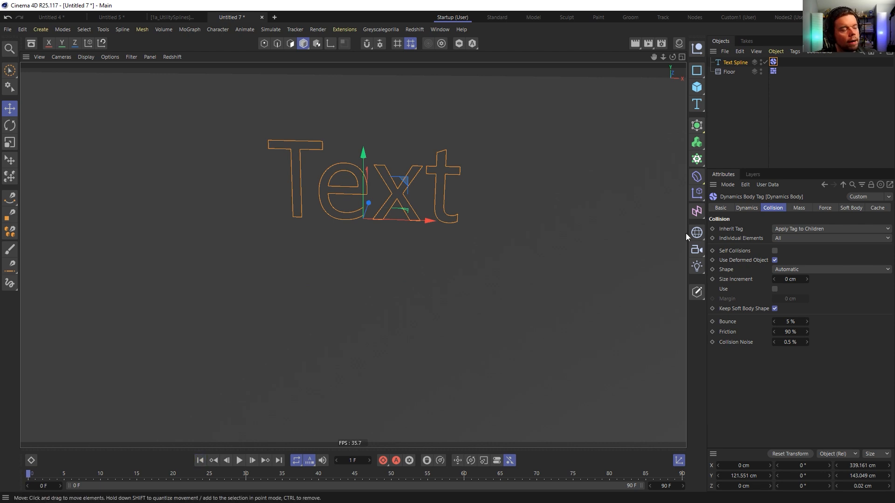
Set the soft body's Shape Conservation stiffness to 111 and play the simulation to test it
{"action": "left_click", "coordinate": [852, 208]}
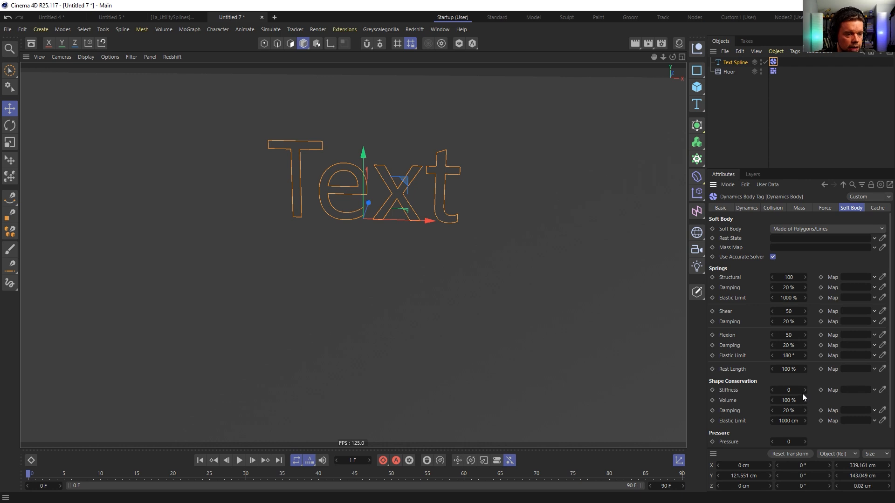
{"action": "type", "text": "111"}
{"action": "key", "text": "Return"}
{"action": "left_click", "coordinate": [239, 460]}
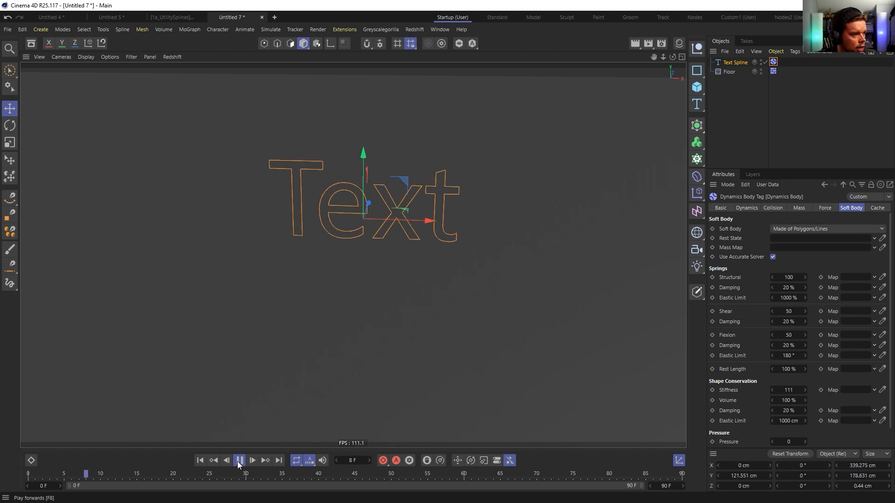
{"action": "left_click", "coordinate": [239, 461]}
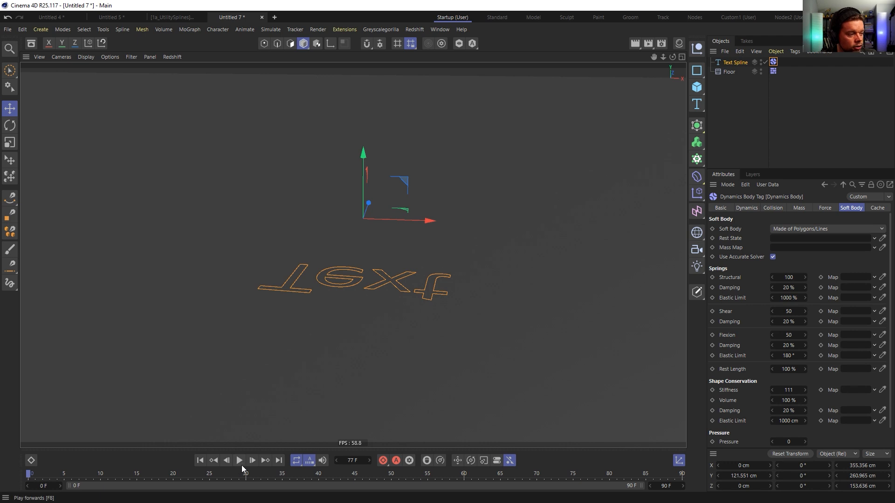
{"action": "left_click", "coordinate": [200, 461]}
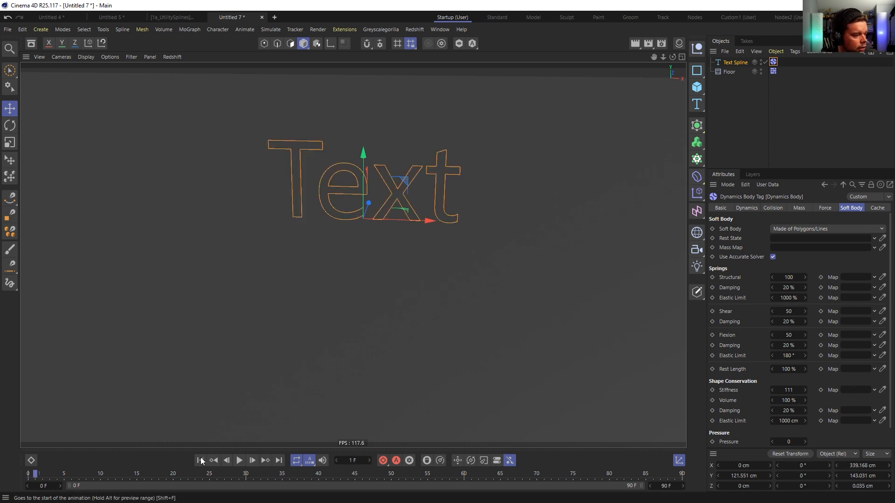
Change the spline's text to the single letter R, play the simulation and return to the start
{"action": "left_click", "coordinate": [735, 63]}
{"action": "left_click_drag", "start_coordinate": [788, 231], "coordinate": [651, 216]}
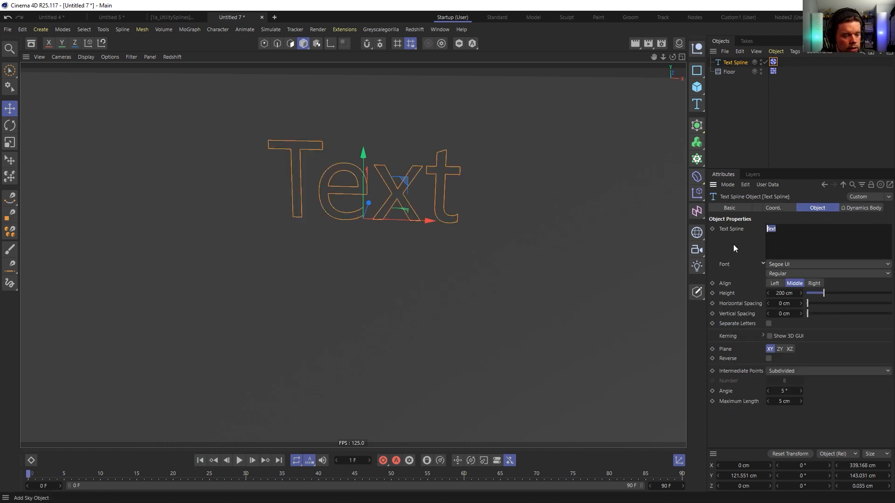
{"action": "type", "text": "R"}
{"action": "left_click", "coordinate": [239, 460]}
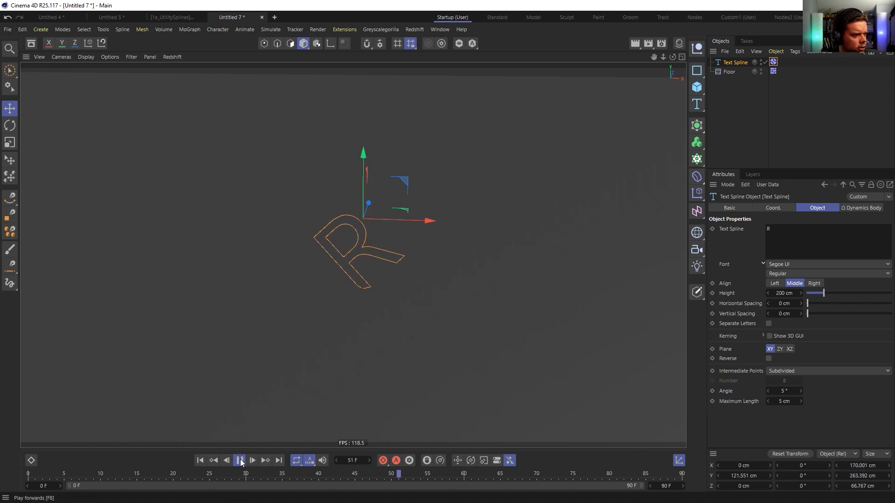
{"action": "left_click", "coordinate": [239, 460]}
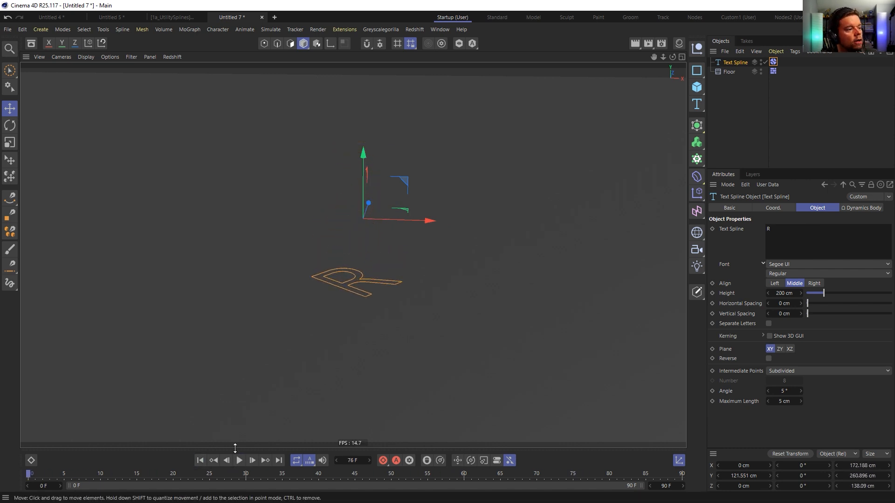
{"action": "left_click", "coordinate": [200, 460]}
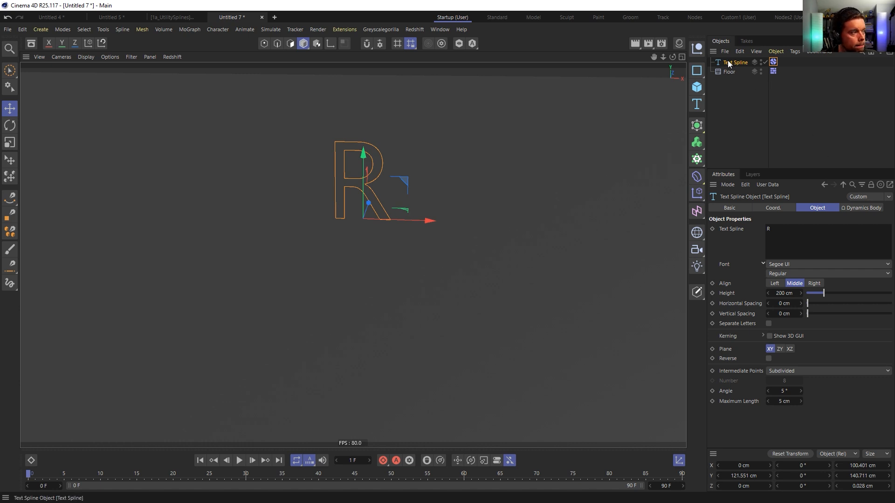
Place the Text Spline inside a new Loft generator and display the viewport as Gouraud shading with lines
{"action": "left_click", "coordinate": [773, 62]}
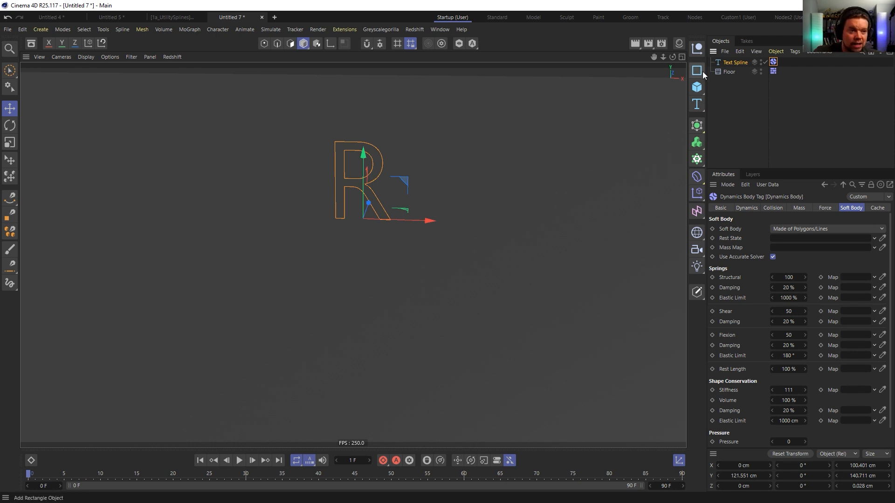
{"action": "left_click", "coordinate": [734, 62]}
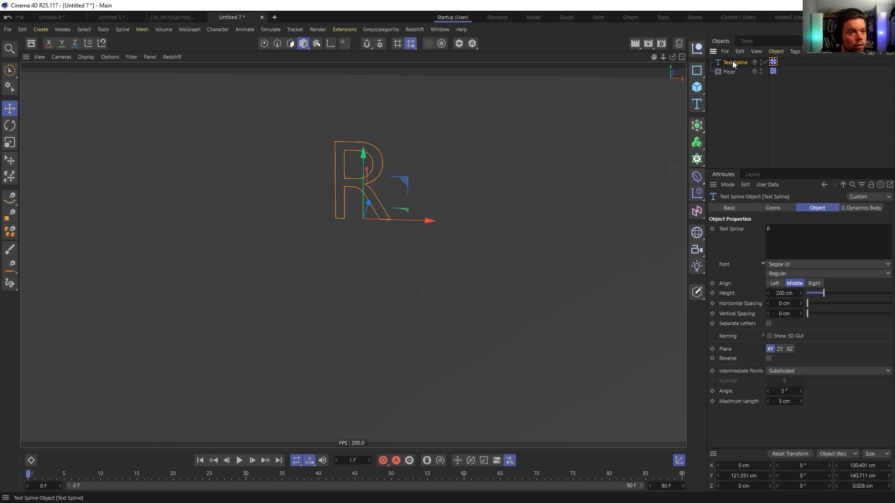
{"action": "left_click_drag", "start_coordinate": [697, 132], "coordinate": [698, 132]}
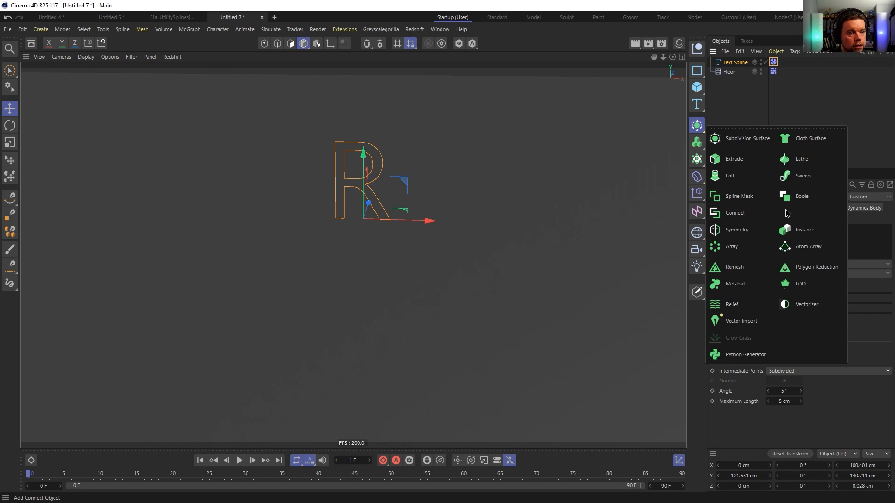
{"action": "left_click", "coordinate": [730, 175], "text": "alt"}
{"action": "key", "text": "n"}
{"action": "key", "text": "b"}
{"action": "right_click_drag", "start_coordinate": [357, 184], "coordinate": [472, 180], "text": "alt"}
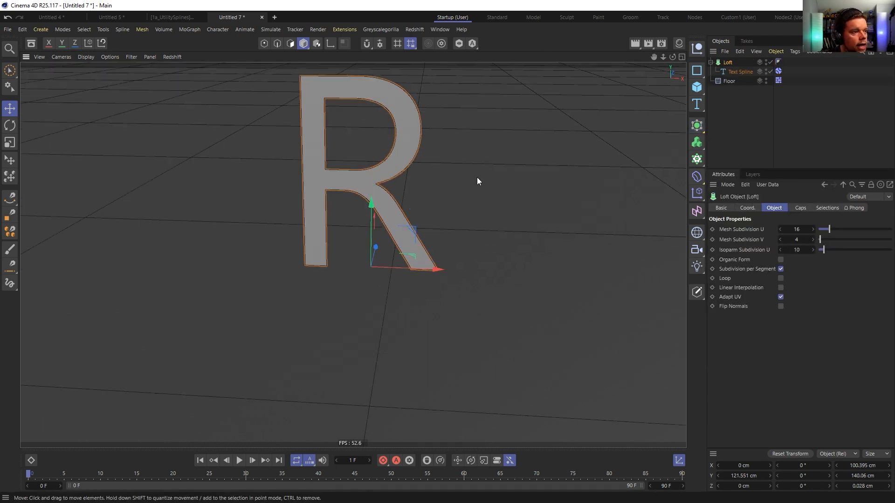
Change the Text Spline's font to LEMON MILK Bold
{"action": "left_click", "coordinate": [735, 70]}
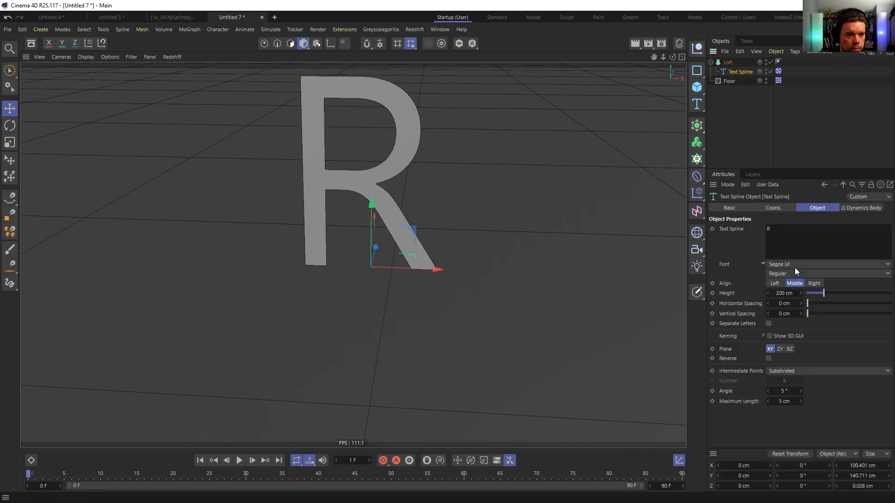
{"action": "left_click", "coordinate": [793, 264]}
{"action": "scroll", "coordinate": [804, 367], "scroll_direction": "down", "scroll_amount": 9}
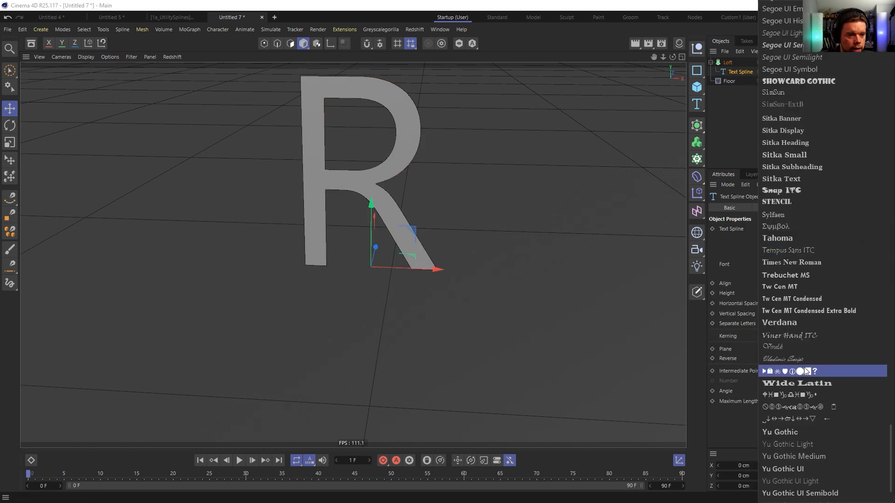
{"action": "scroll", "coordinate": [804, 367], "scroll_direction": "up", "scroll_amount": 20}
{"action": "scroll", "coordinate": [804, 367], "scroll_direction": "up", "scroll_amount": 15}
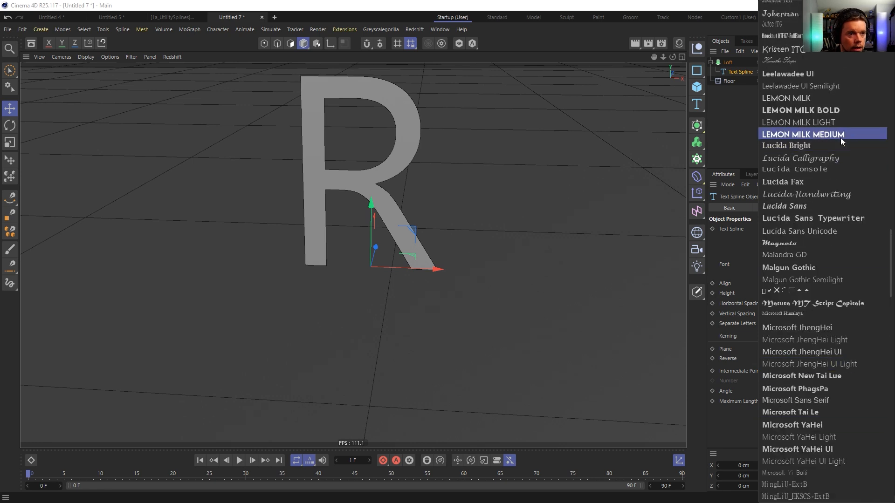
{"action": "left_click", "coordinate": [824, 110]}
{"action": "scroll", "coordinate": [425, 154], "scroll_direction": "down", "scroll_amount": 2}
{"action": "middle_click_drag", "start_coordinate": [426, 152], "coordinate": [409, 182], "text": "alt"}
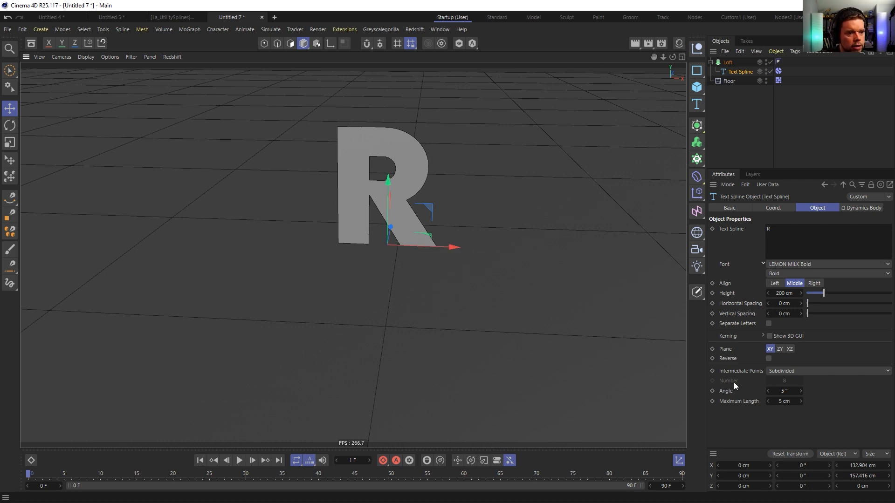
Set the Loft's caps type to Delaunay
{"action": "left_click", "coordinate": [726, 63]}
{"action": "left_click", "coordinate": [801, 208]}
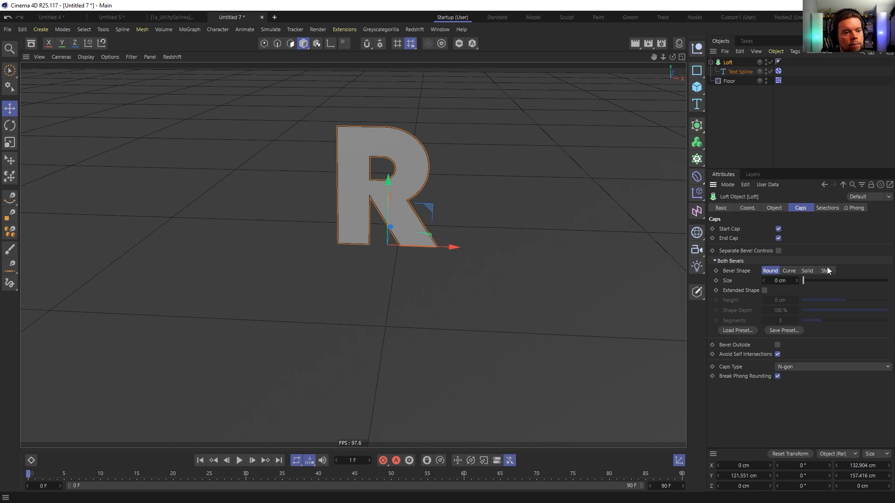
{"action": "left_click", "coordinate": [796, 368]}
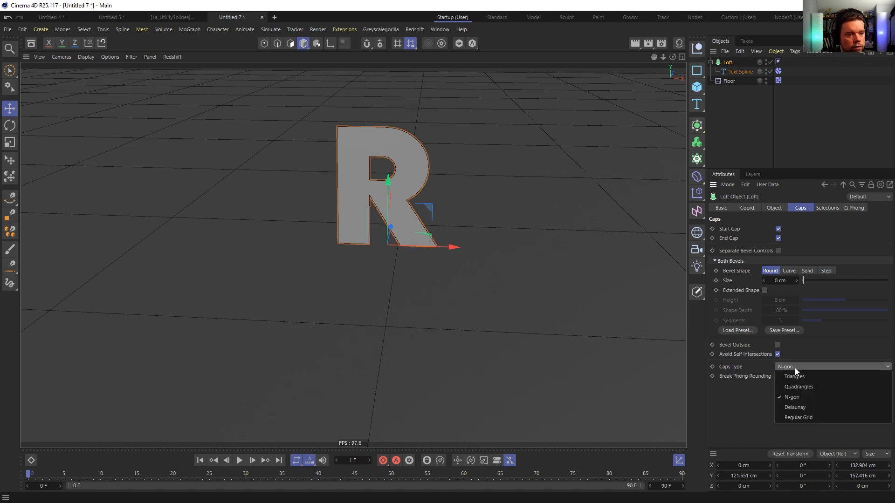
{"action": "left_click", "coordinate": [801, 407]}
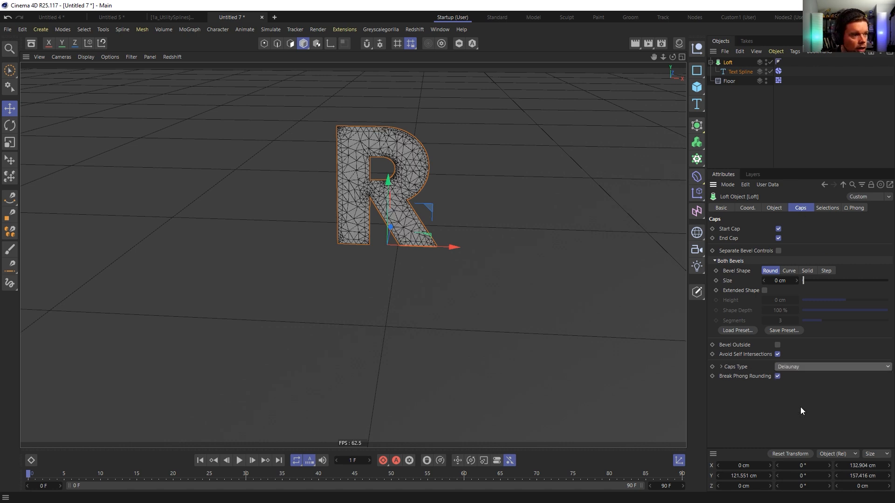
Try a density of 39.7% for the Loft's Delaunay caps
{"action": "scroll", "coordinate": [409, 216], "scroll_direction": "up", "scroll_amount": 2}
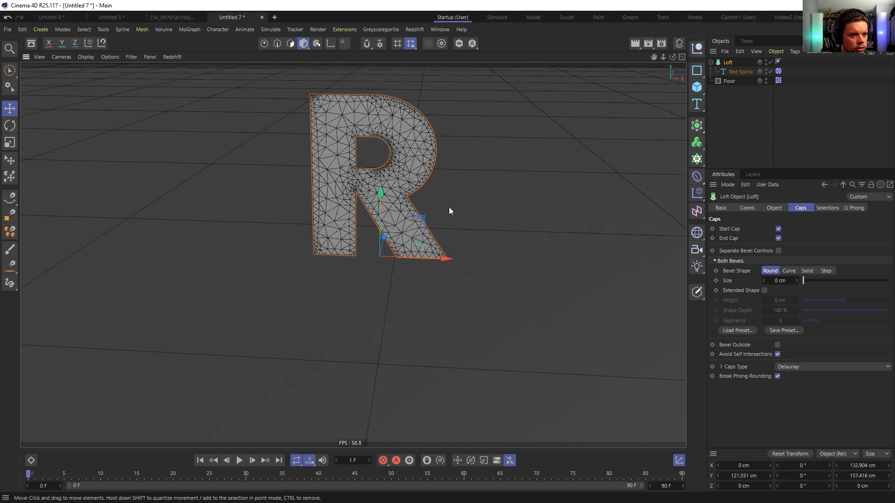
{"action": "left_click", "coordinate": [722, 367]}
{"action": "left_click_drag", "start_coordinate": [793, 377], "coordinate": [848, 382]}
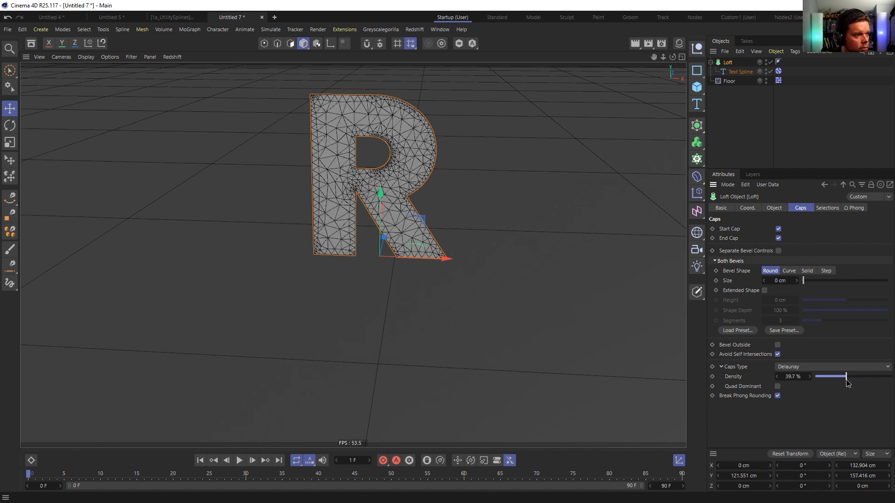
Set the Text Spline's intermediate points to a maximum length of 15 cm and an angle of 90°
{"action": "left_click", "coordinate": [741, 71]}
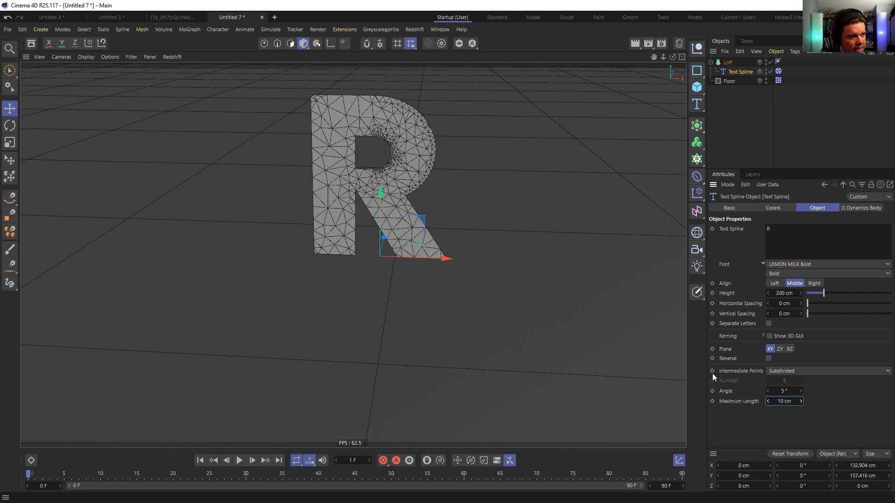
{"action": "type", "text": "15"}
{"action": "key", "text": "Return"}
{"action": "left_click", "coordinate": [795, 392]}
{"action": "type", "text": "90"}
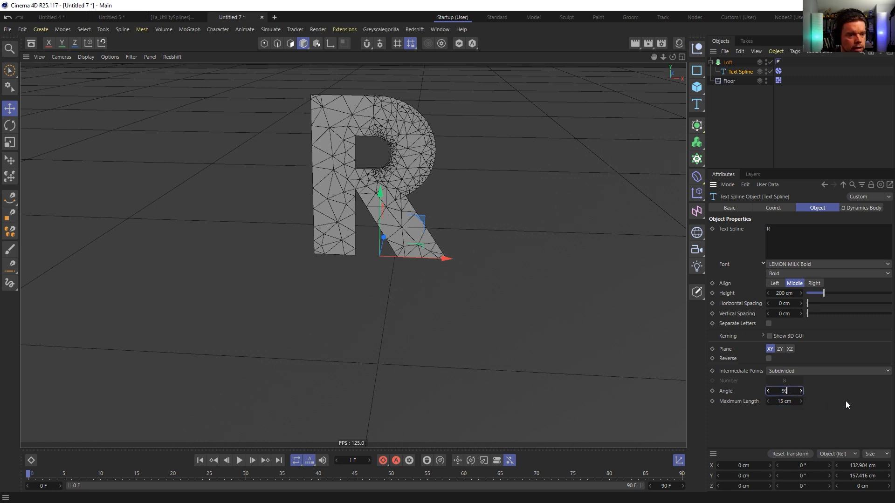
{"action": "key", "text": "Return"}
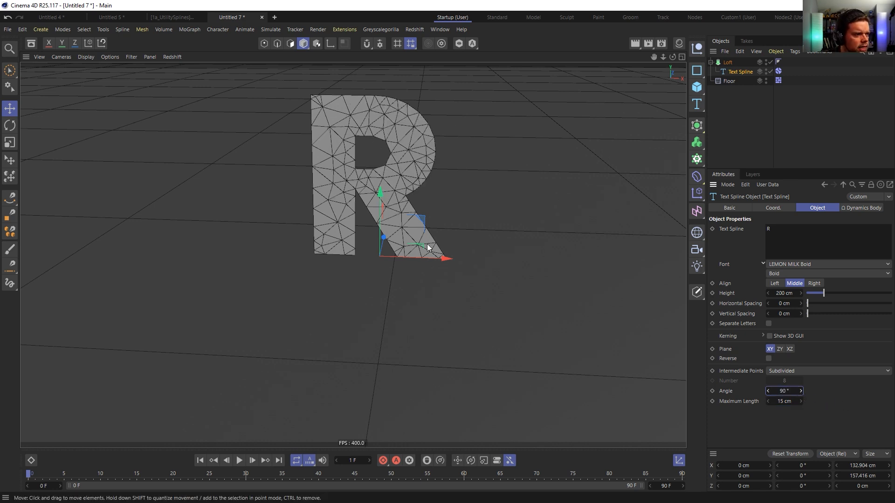
Set the Loft's caps density to 100% and move the Dynamics Body tag from the Text Spline to the Loft
{"action": "left_click", "coordinate": [727, 63]}
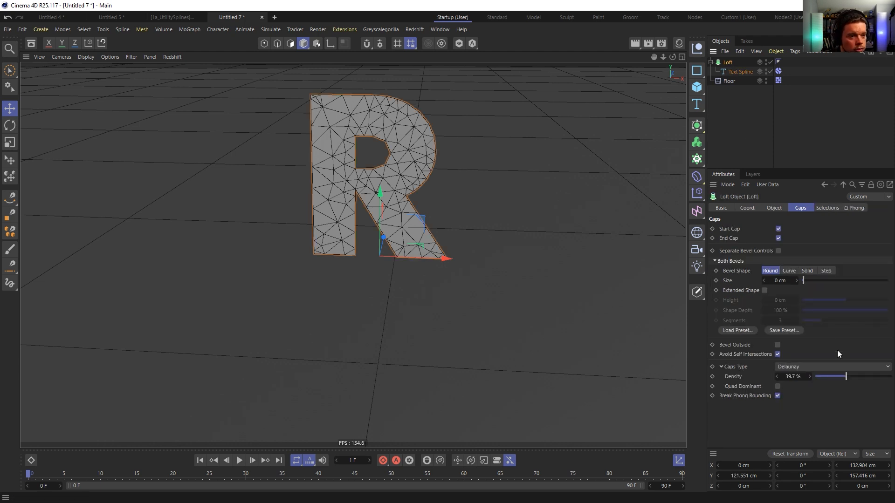
{"action": "left_click_drag", "start_coordinate": [838, 377], "coordinate": [892, 377]}
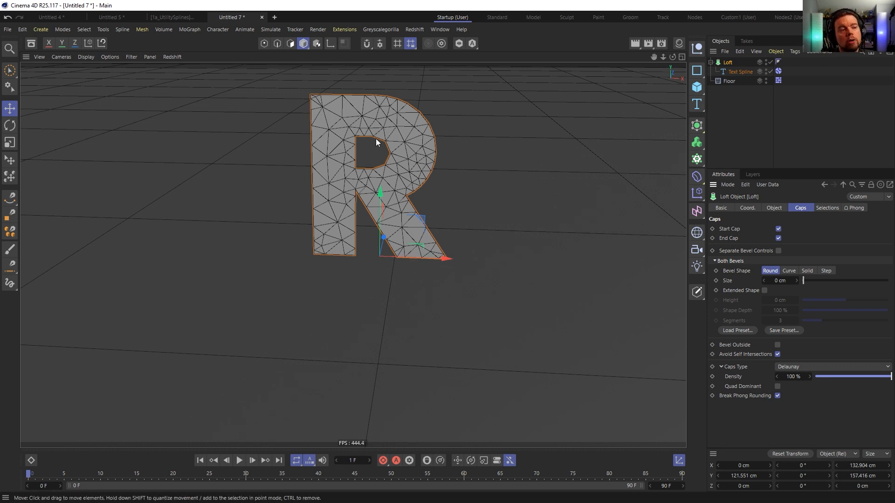
{"action": "left_click", "coordinate": [778, 72]}
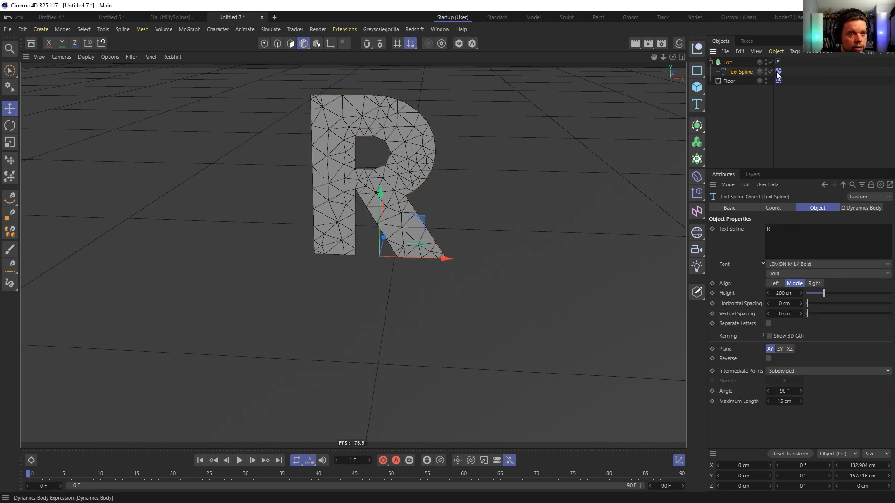
{"action": "left_click_drag", "start_coordinate": [791, 67], "coordinate": [788, 62]}
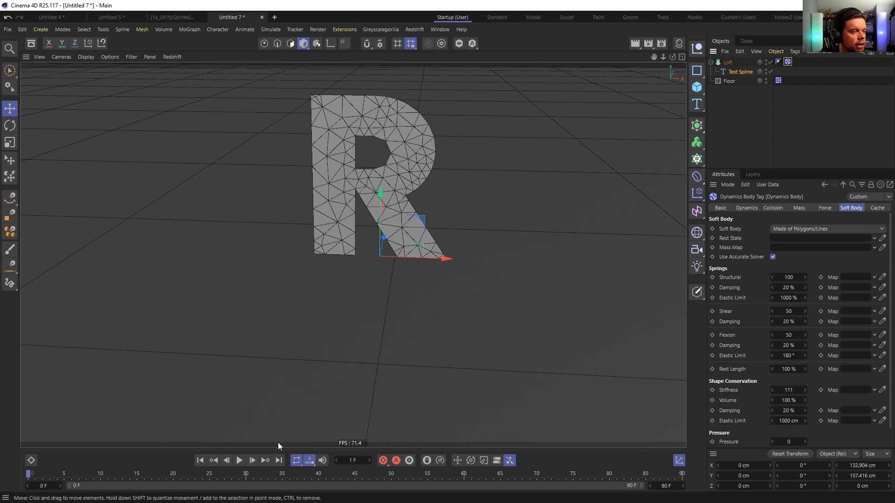
Play the simulation to watch the filled letter fall onto the floor, stop it and return to the start
{"action": "left_click", "coordinate": [240, 460]}
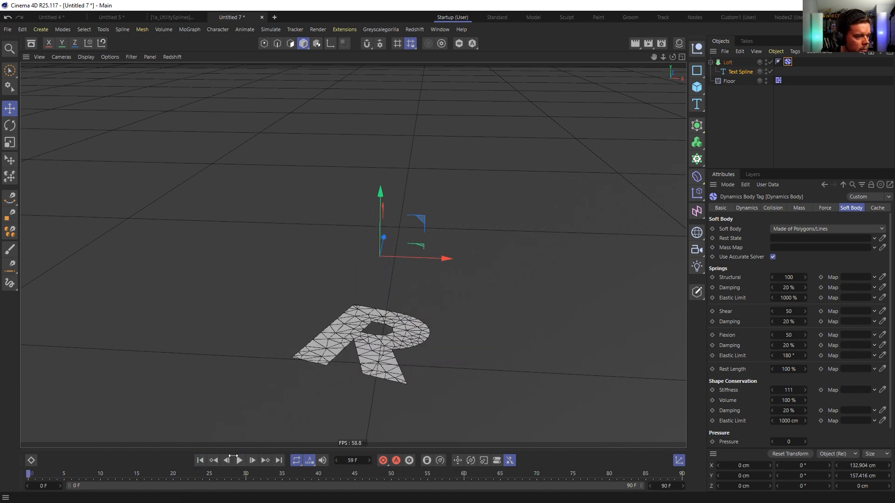
{"action": "left_click", "coordinate": [239, 461]}
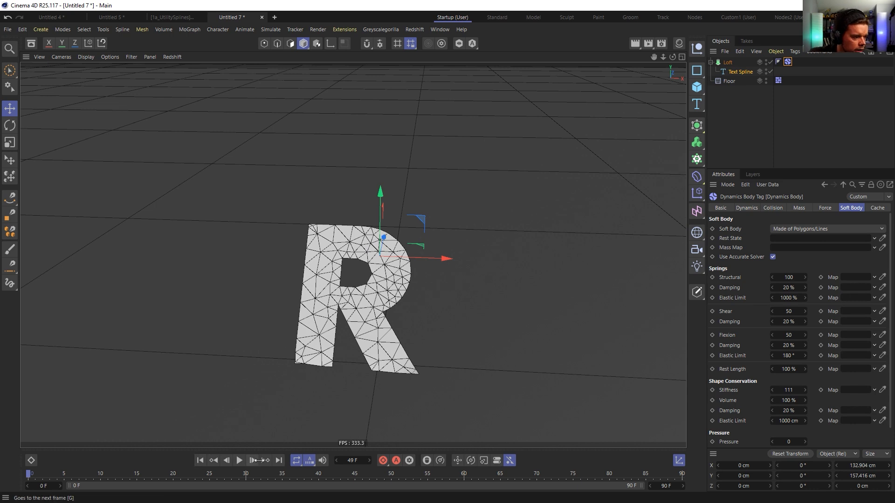
{"action": "left_click", "coordinate": [199, 460]}
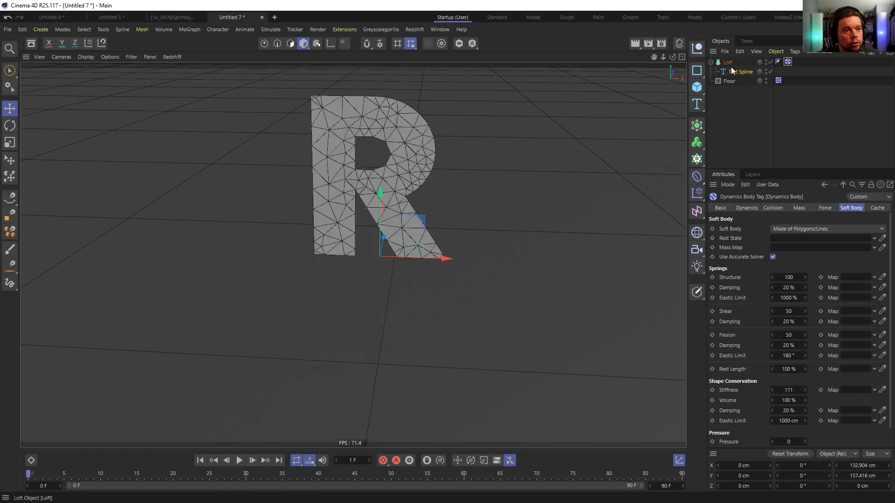
Duplicate the Loft with its Text Spline, group the copy in a Null and hide that Null in the viewport and render
{"action": "left_click_drag", "start_coordinate": [728, 62], "coordinate": [726, 92], "text": "ctrl"}
{"action": "key", "text": "alt+g"}
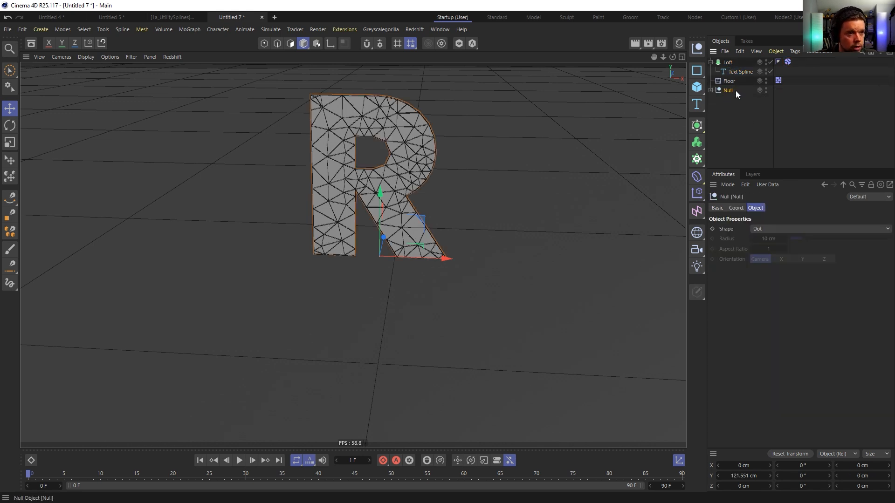
{"action": "double_click", "coordinate": [766, 88]}
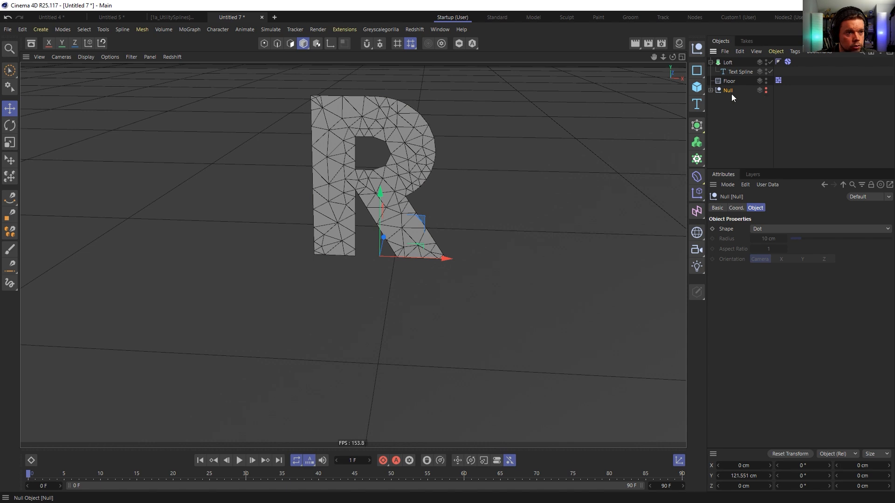
Make the original Loft editable, take the polygon mesh out of its parent null and delete that null
{"action": "left_click", "coordinate": [727, 62]}
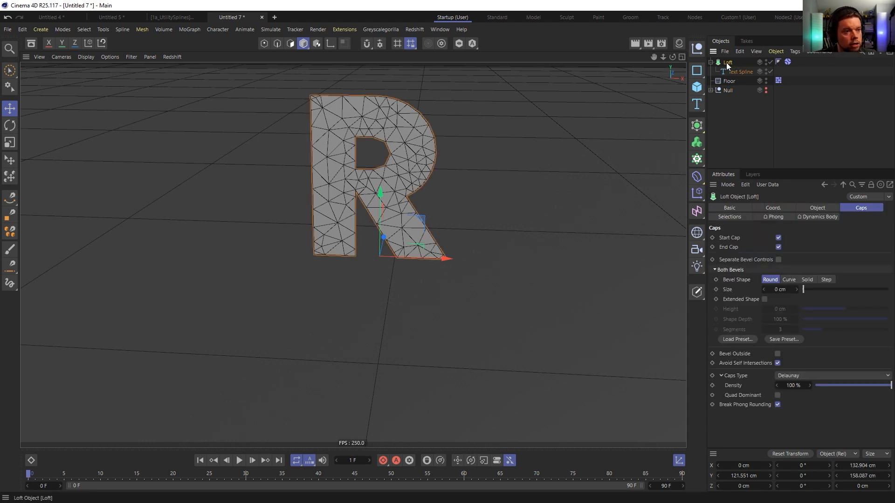
{"action": "key", "text": "c"}
{"action": "left_click", "coordinate": [711, 62]}
{"action": "left_click_drag", "start_coordinate": [789, 59], "coordinate": [869, 99]}
{"action": "key", "text": "Delete"}
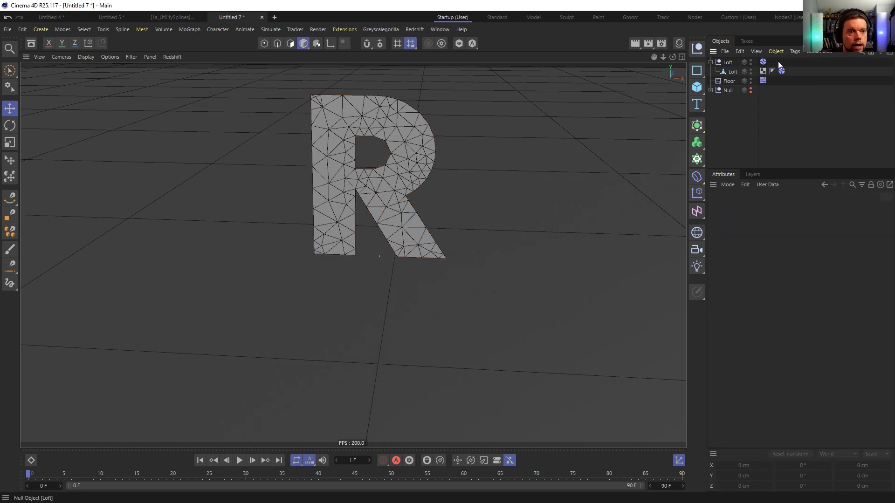
{"action": "left_click_drag", "start_coordinate": [730, 61], "coordinate": [730, 59]}
{"action": "left_click", "coordinate": [728, 72]}
{"action": "key", "text": "Delete"}
Rename the polygon Loft object as R
{"action": "left_click", "coordinate": [729, 62]}
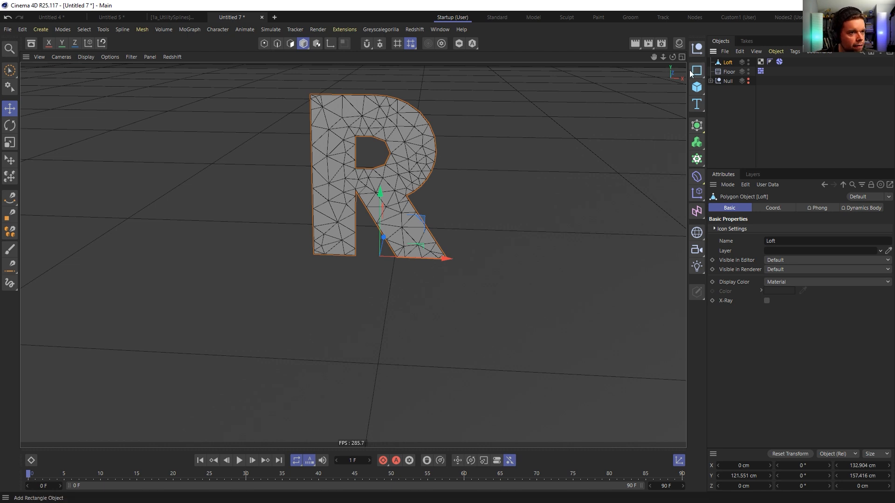
{"action": "double_click", "coordinate": [727, 62]}
{"action": "type", "text": "R"}
{"action": "key", "text": "Return"}
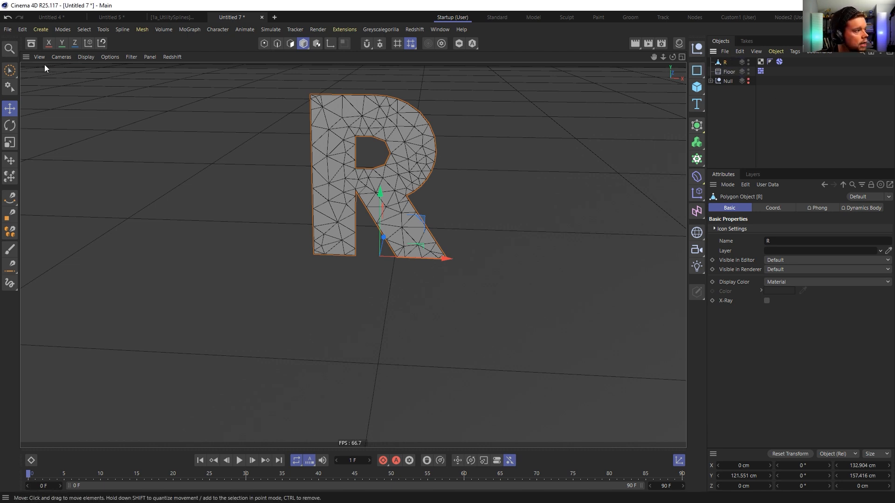
Create a vertex map on the R mesh in point mode by setting its vertex weight to 0%
{"action": "left_click", "coordinate": [264, 44]}
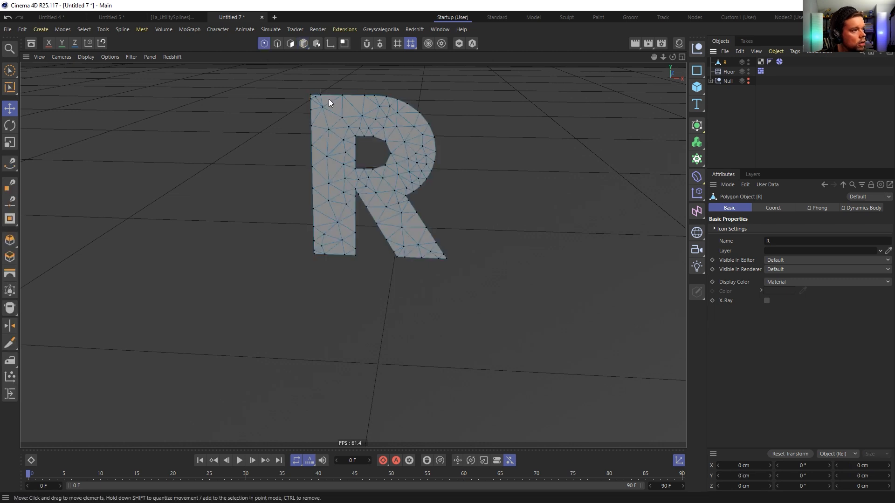
{"action": "left_click", "coordinate": [85, 29]}
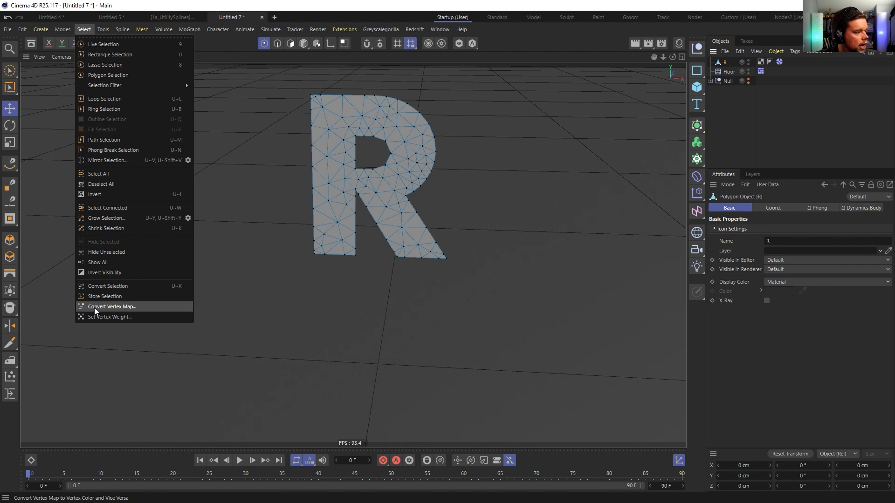
{"action": "left_click", "coordinate": [126, 317]}
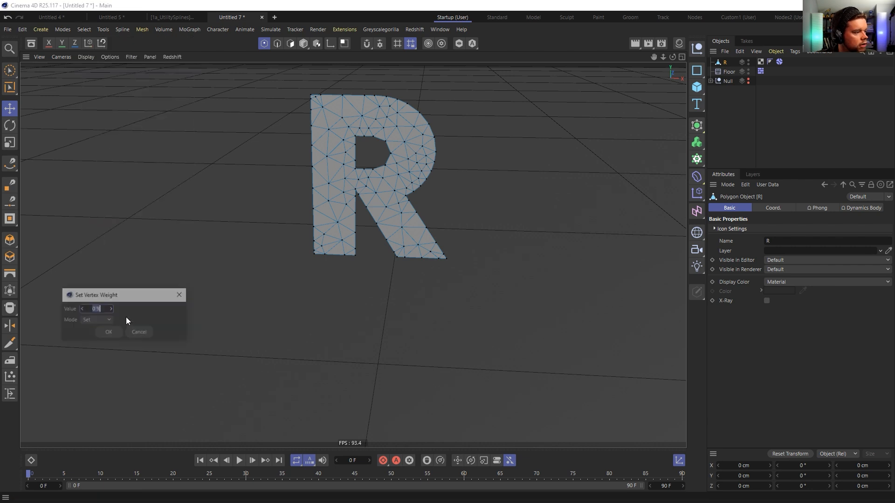
{"action": "left_click", "coordinate": [110, 332]}
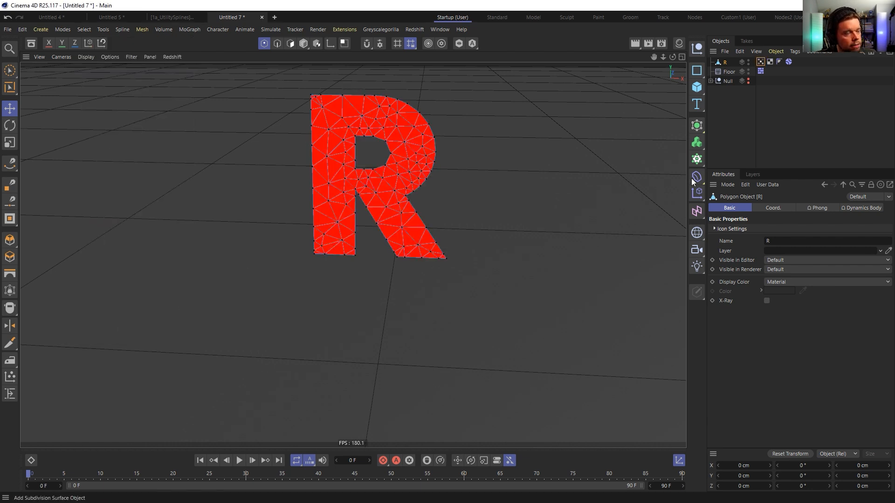
Activate the Paint Tool for the R mesh's vertex map and check its painting mode options
{"action": "left_click", "coordinate": [761, 62]}
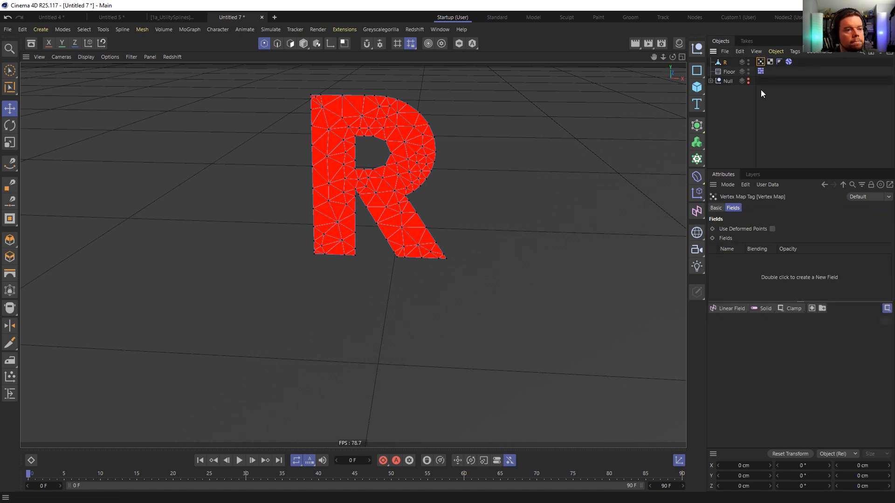
{"action": "double_click", "coordinate": [760, 63]}
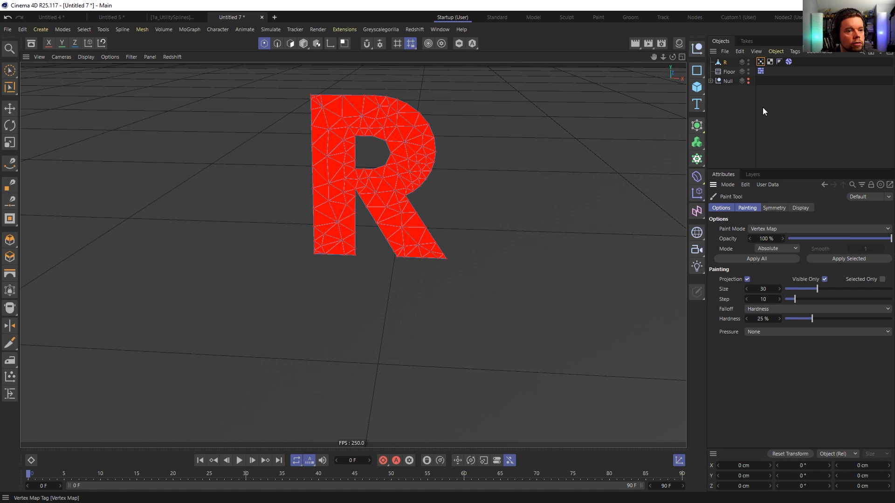
{"action": "left_click", "coordinate": [773, 249]}
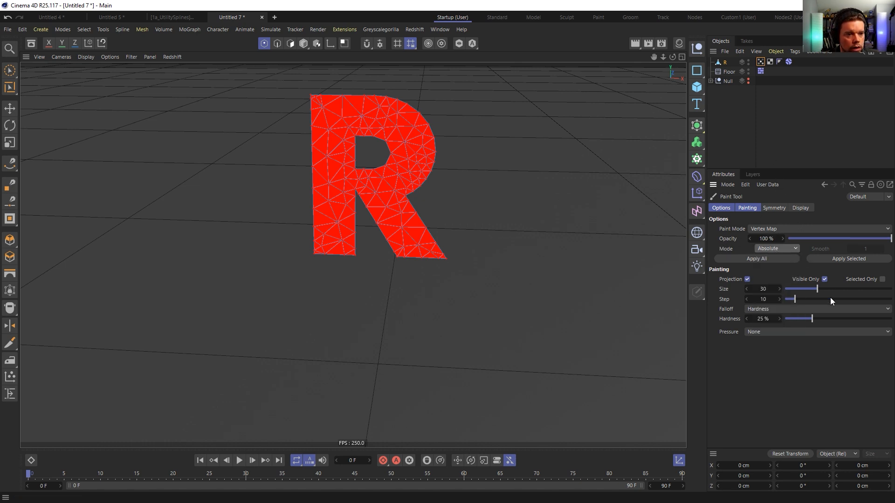
Select all points of the R mesh, set their vertex map to full weight and deselect the object
{"action": "left_click", "coordinate": [760, 62]}
{"action": "key", "text": "ctrl+a"}
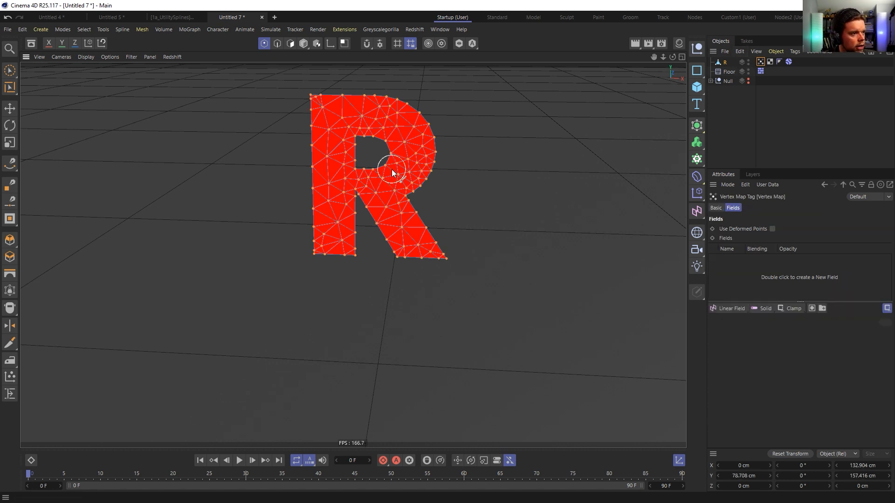
{"action": "left_click", "coordinate": [81, 30]}
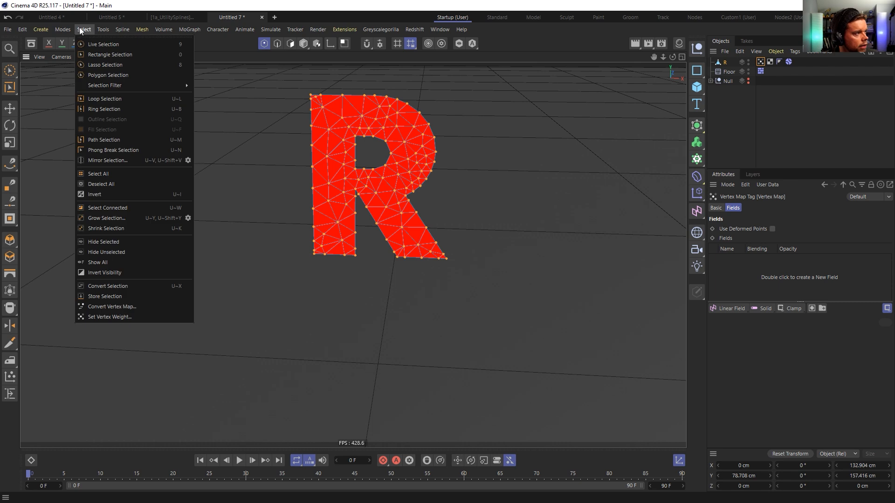
{"action": "left_click", "coordinate": [135, 317]}
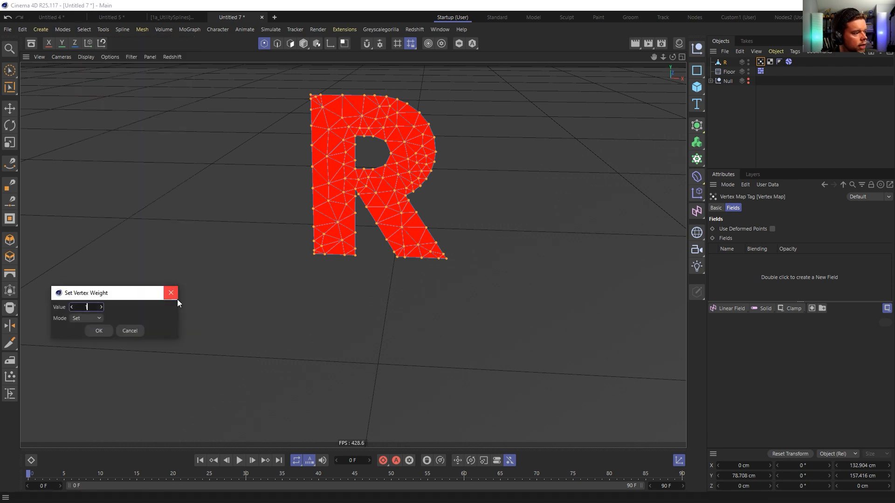
{"action": "left_click", "coordinate": [96, 332]}
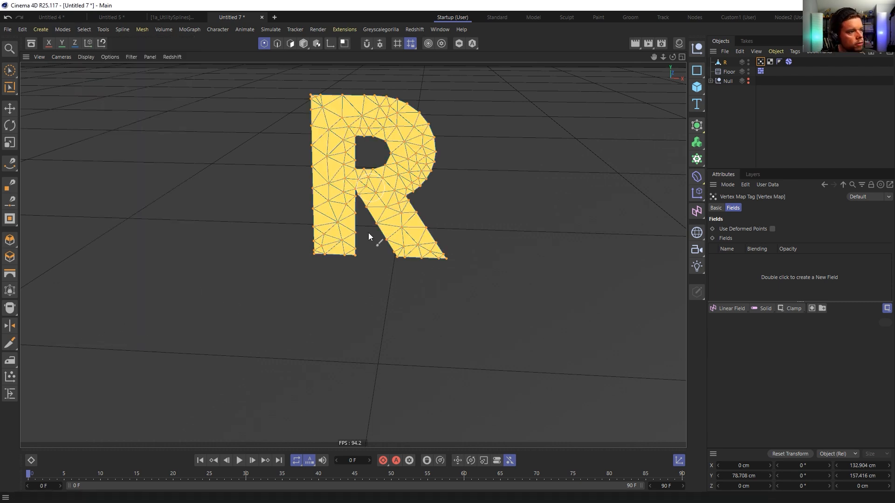
{"action": "left_click", "coordinate": [751, 95]}
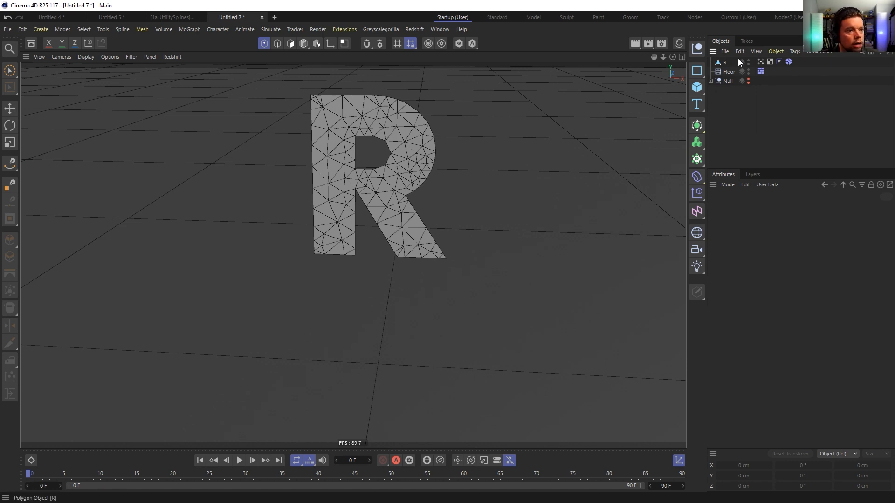
Assign the vertex map to the Shape Conservation Stiffness map of the R mesh's Dynamics Body tag
{"action": "left_click", "coordinate": [788, 62]}
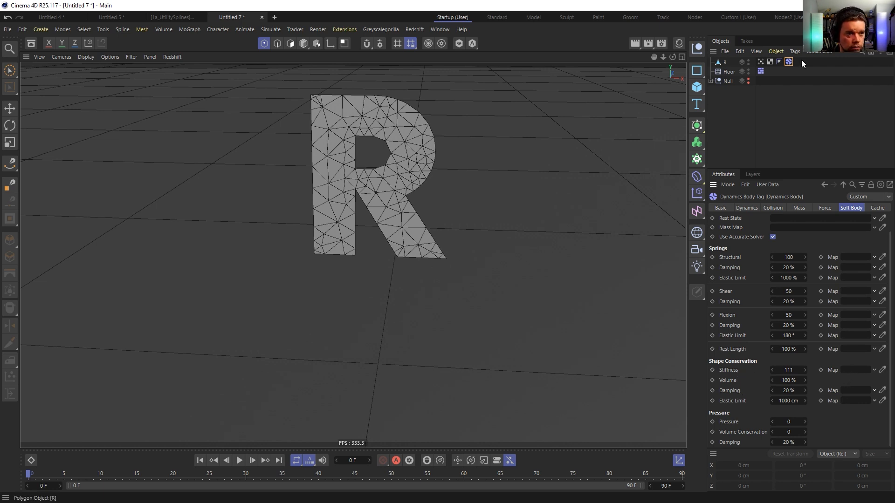
{"action": "left_click_drag", "start_coordinate": [789, 62], "coordinate": [844, 340]}
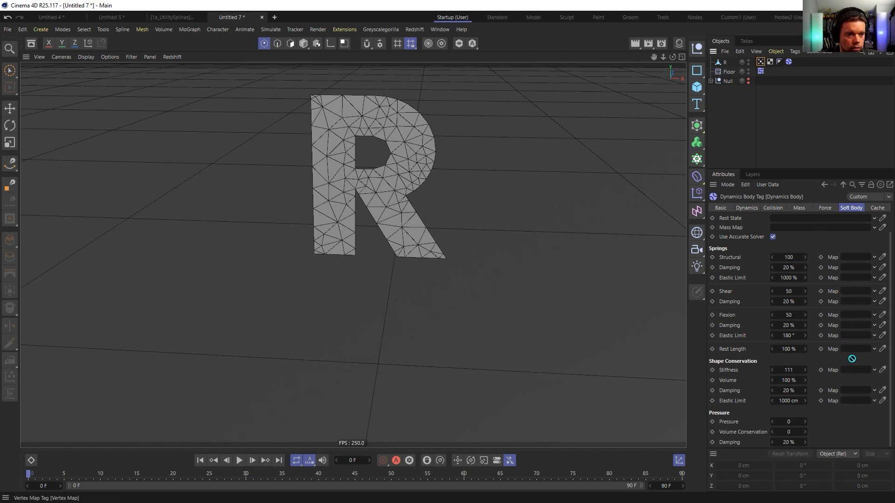
{"action": "left_click_drag", "start_coordinate": [851, 372], "coordinate": [852, 373]}
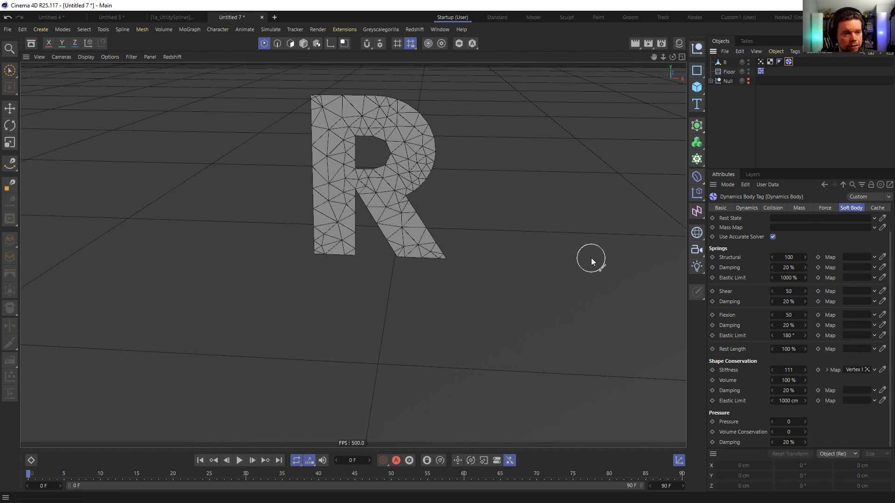
Play the simulation with the mapped stiffness, stop it and return to the start
{"action": "left_click", "coordinate": [240, 461]}
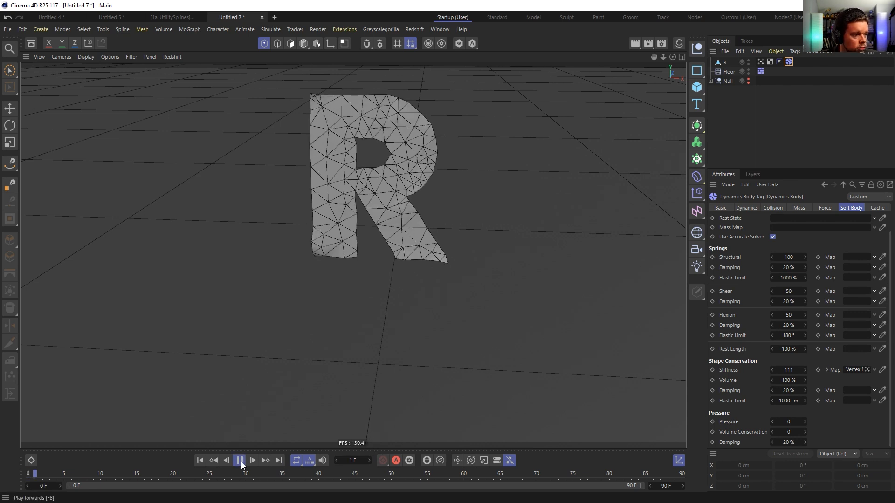
{"action": "left_click", "coordinate": [240, 461]}
{"action": "left_click", "coordinate": [200, 462]}
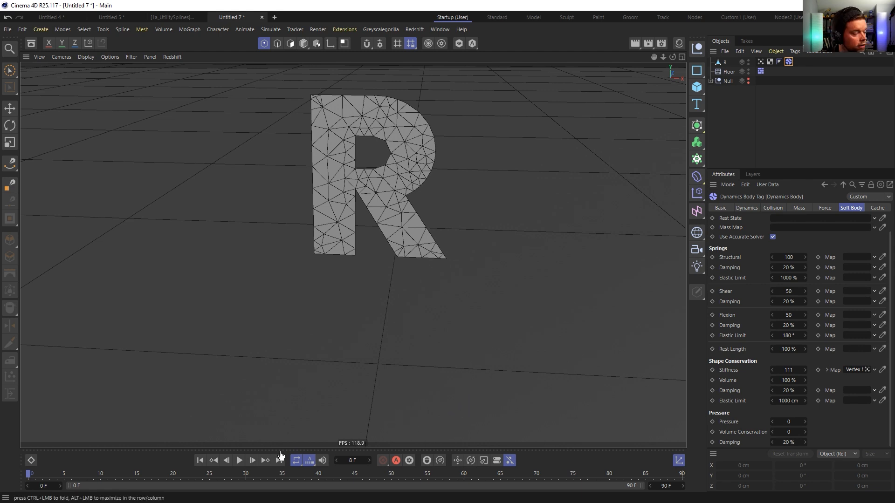
Replay the R mesh's soft body fall twice with the stiffness map still assigned, returning to the start after each run
{"action": "left_click", "coordinate": [239, 461]}
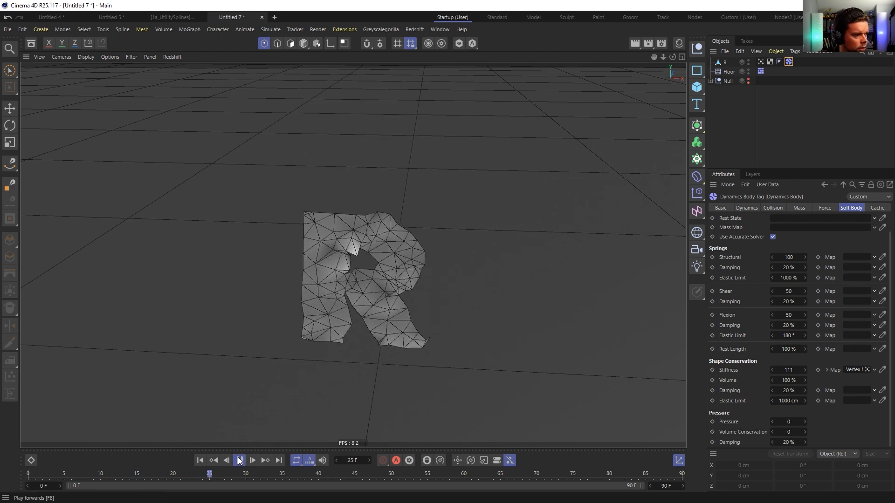
{"action": "left_click", "coordinate": [239, 461]}
{"action": "left_click", "coordinate": [200, 460]}
{"action": "left_click", "coordinate": [239, 461]}
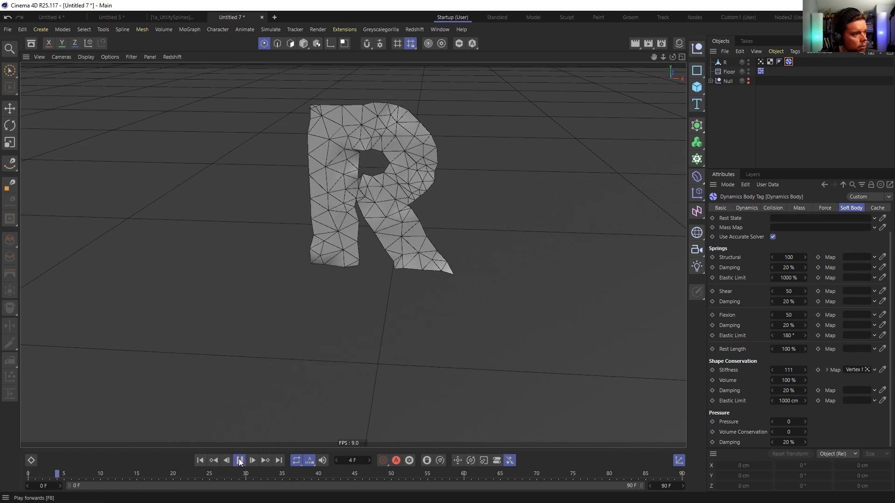
{"action": "left_click", "coordinate": [238, 461]}
{"action": "left_click", "coordinate": [200, 461]}
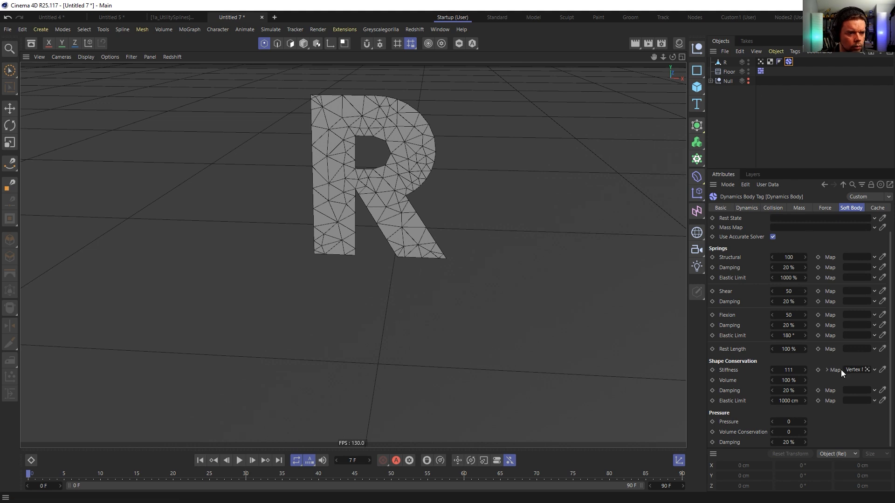
Clear the vertex map from the Shape Conservation Stiffness map and play the simulation twice without it, returning to the start each time
{"action": "left_click", "coordinate": [875, 371]}
{"action": "left_click", "coordinate": [866, 379]}
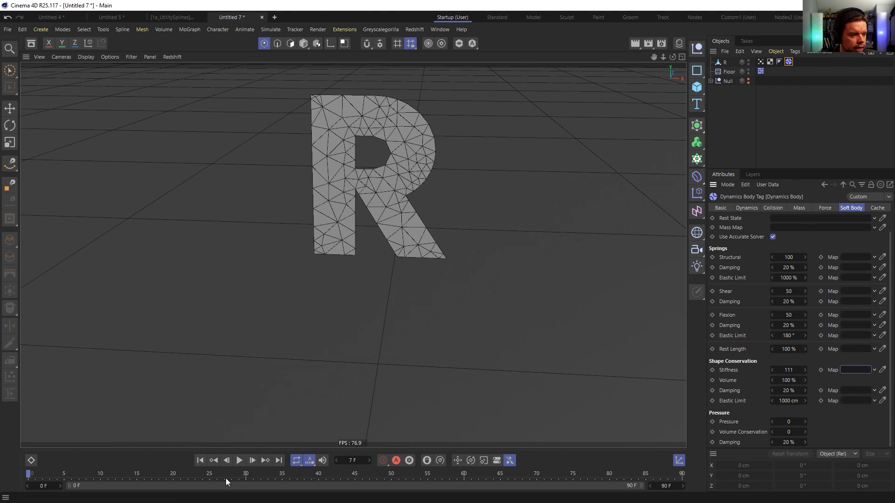
{"action": "left_click", "coordinate": [239, 461]}
{"action": "left_click", "coordinate": [239, 461]}
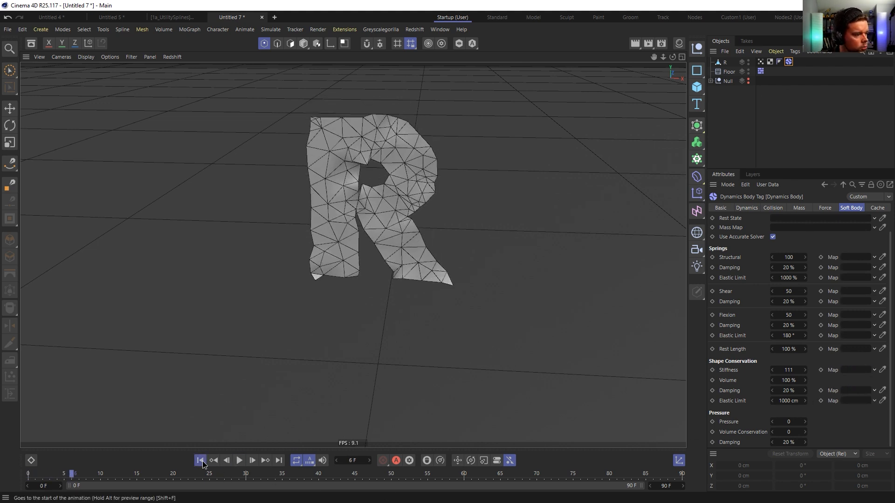
{"action": "left_click", "coordinate": [200, 460]}
{"action": "left_click", "coordinate": [239, 461]}
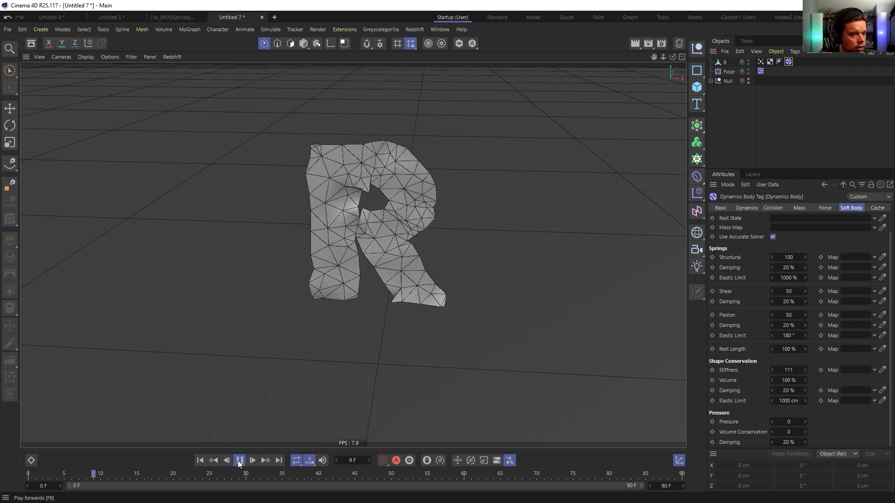
{"action": "left_click", "coordinate": [239, 461]}
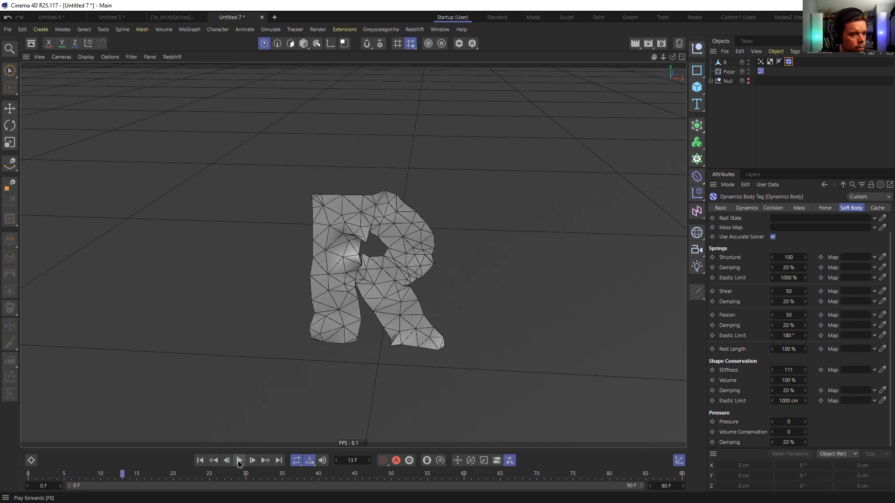
{"action": "left_click", "coordinate": [201, 461]}
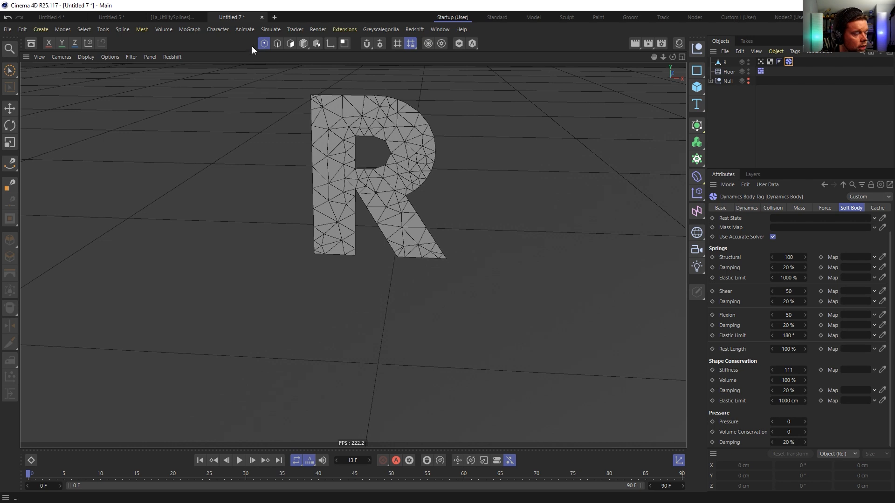
Clear the point selection on the R mesh with Live Selection, deselect the object and briefly test the simulation
{"action": "left_click", "coordinate": [725, 51]}
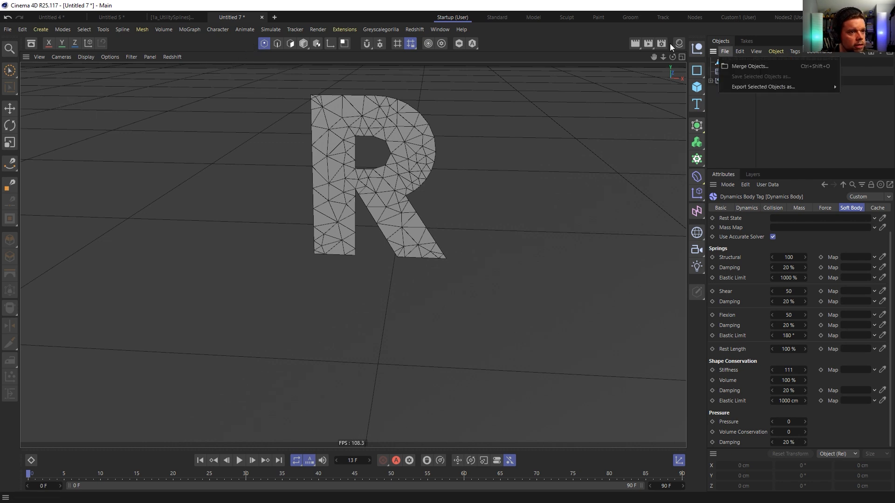
{"action": "left_click", "coordinate": [690, 50]}
{"action": "left_click", "coordinate": [724, 62]}
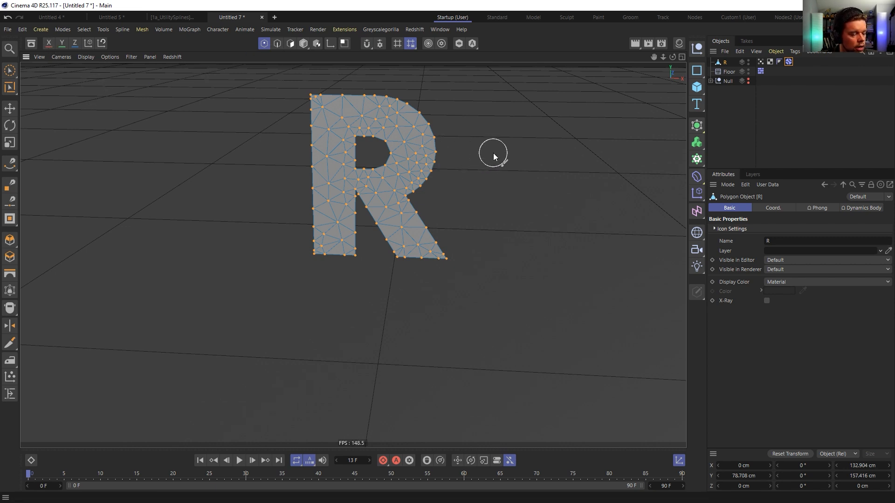
{"action": "left_click", "coordinate": [264, 44]}
{"action": "left_click", "coordinate": [10, 71]}
{"action": "left_click", "coordinate": [604, 201]}
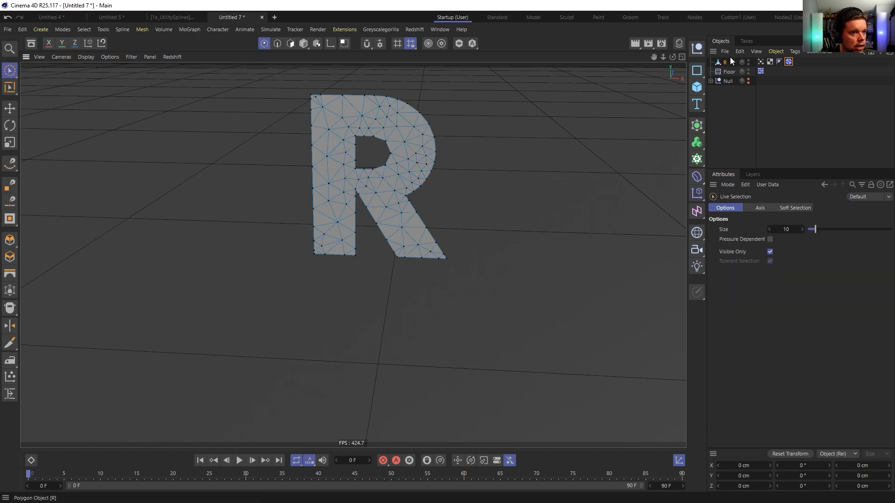
{"action": "left_click", "coordinate": [741, 145]}
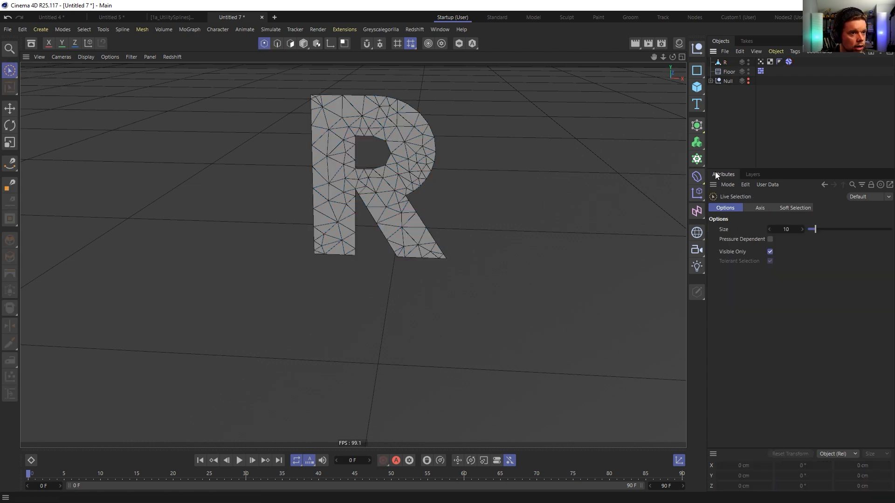
{"action": "left_click", "coordinate": [238, 460]}
{"action": "left_click", "coordinate": [200, 461]}
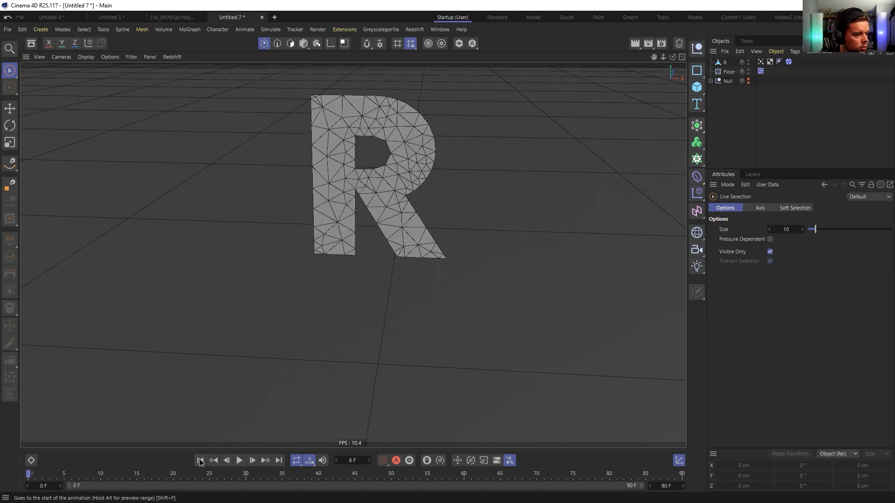
Review the Soft Body, Collision and Cache settings of the R mesh's Dynamics Body tag
{"action": "left_click", "coordinate": [779, 62]}
{"action": "left_click", "coordinate": [788, 62]}
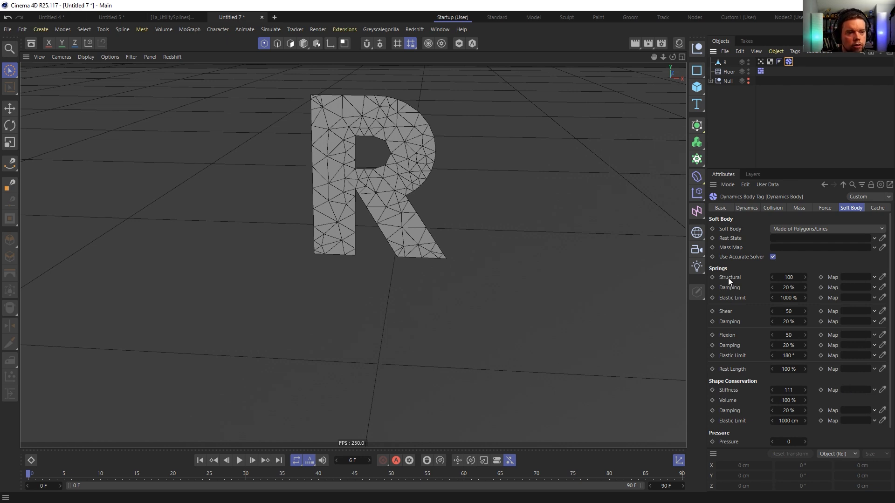
{"action": "left_click", "coordinate": [771, 208]}
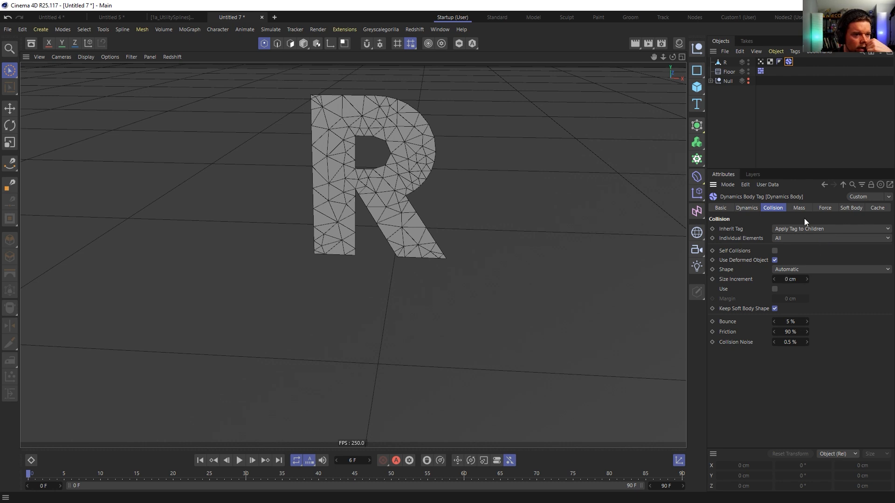
{"action": "left_click", "coordinate": [871, 209]}
{"action": "left_click", "coordinate": [852, 208]}
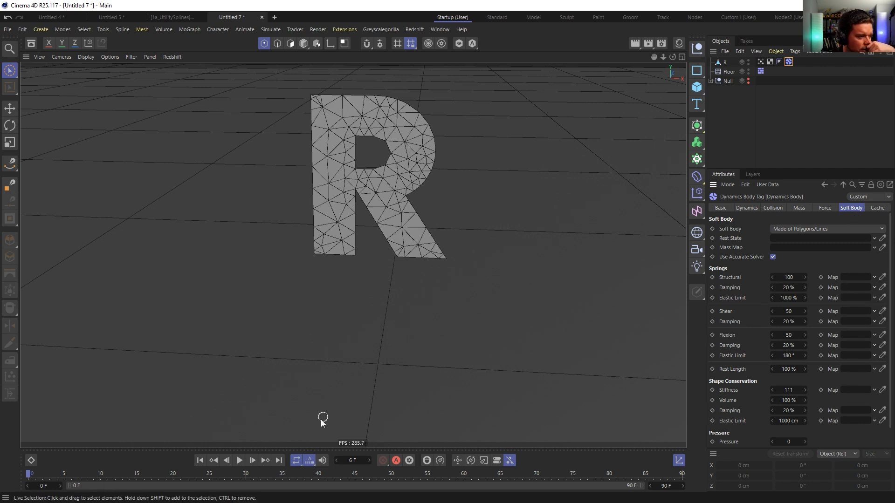
Play the R mesh's full fall onto the floor, return to the start and recheck the Dynamics Body tag's Collision and Cache settings
{"action": "left_click", "coordinate": [239, 461]}
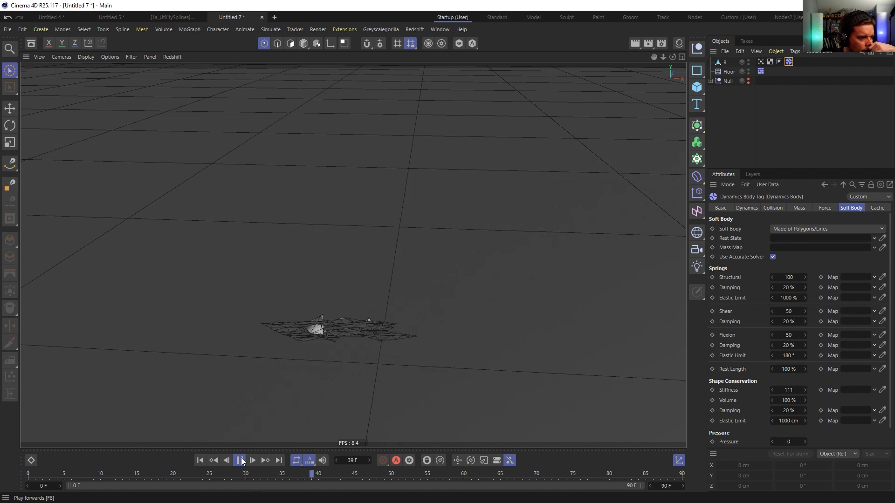
{"action": "left_click", "coordinate": [240, 460]}
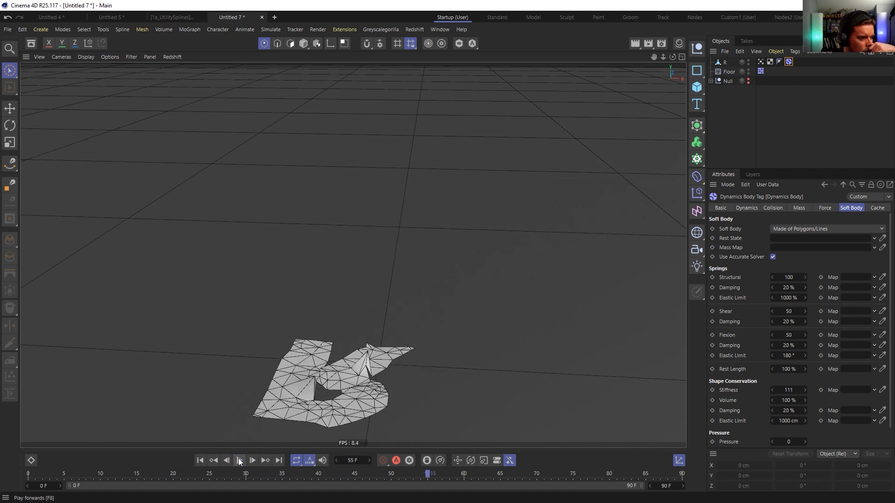
{"action": "left_click", "coordinate": [200, 460]}
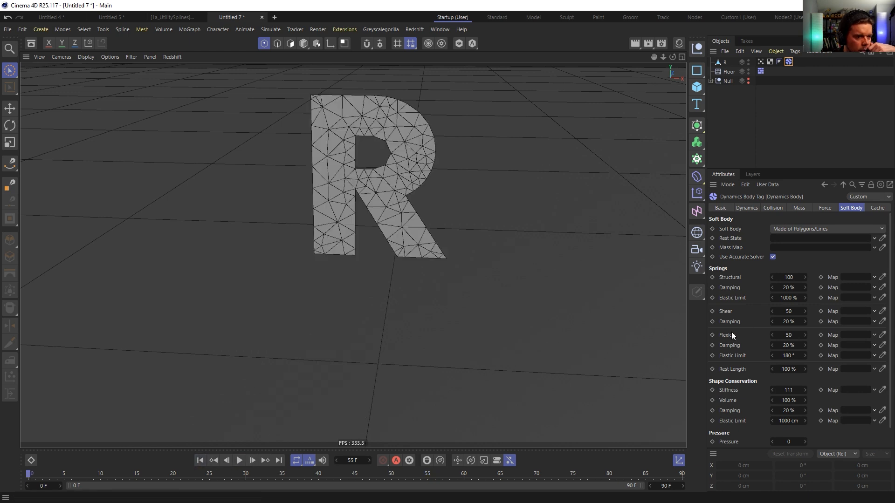
{"action": "left_click", "coordinate": [773, 208]}
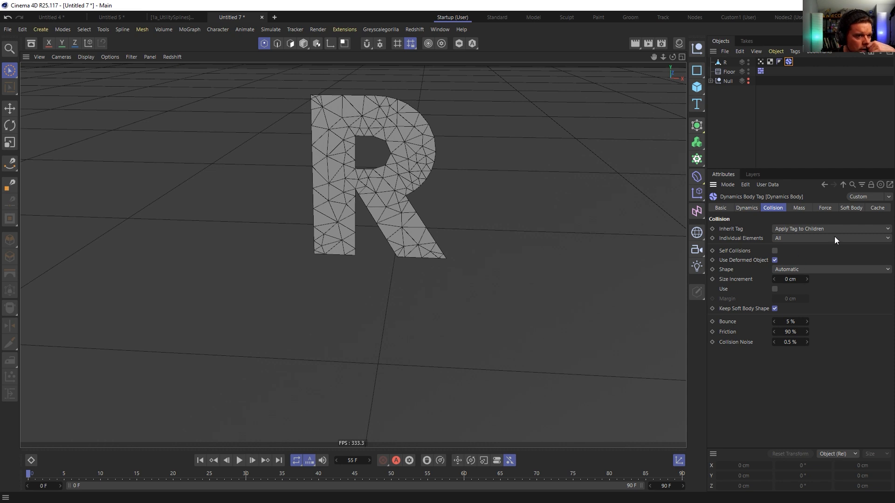
{"action": "left_click", "coordinate": [877, 208]}
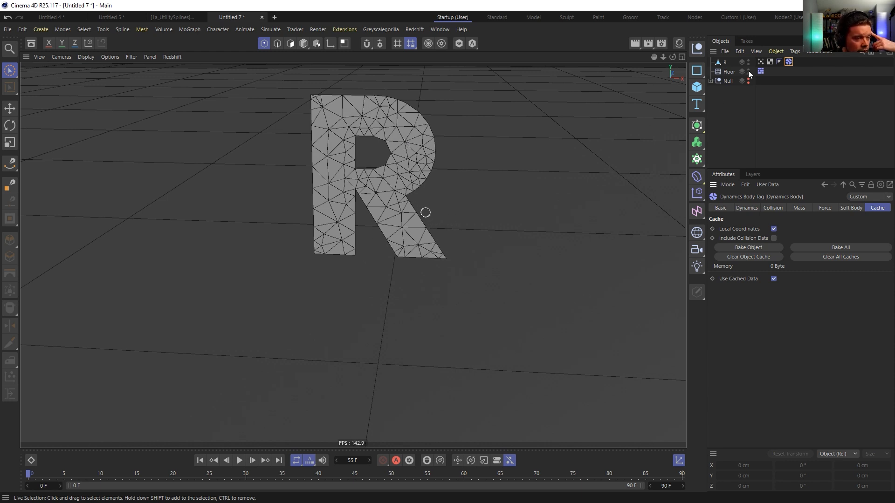
Try deleting the R mesh's vertex map tag, test the simulation without it and undo the deletion
{"action": "left_click", "coordinate": [781, 61]}
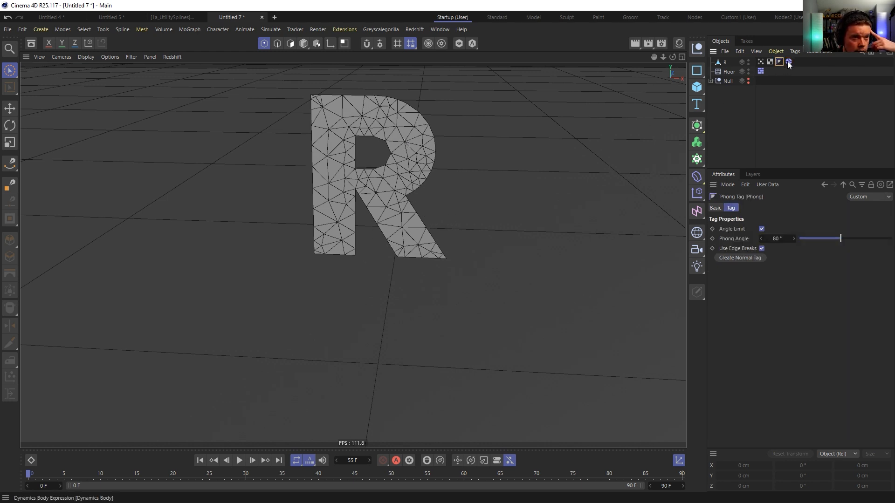
{"action": "left_click", "coordinate": [760, 62]}
{"action": "key", "text": "Delete"}
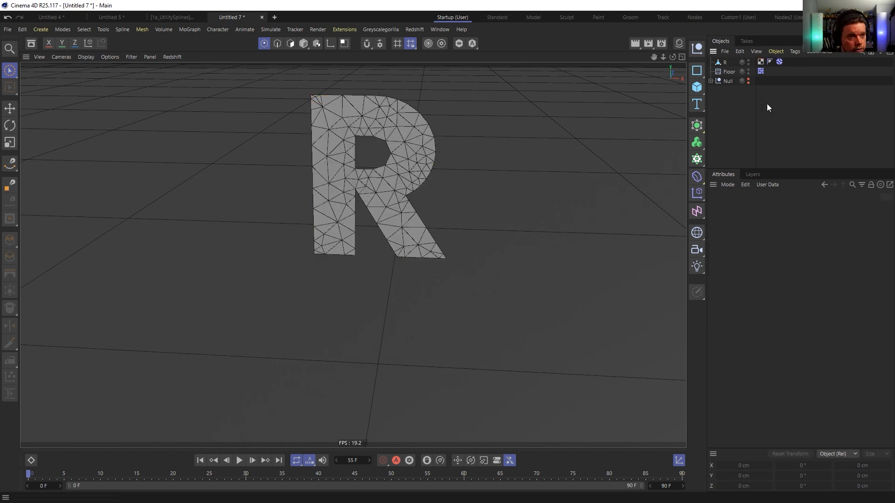
{"action": "left_click", "coordinate": [239, 460]}
{"action": "left_click", "coordinate": [239, 460]}
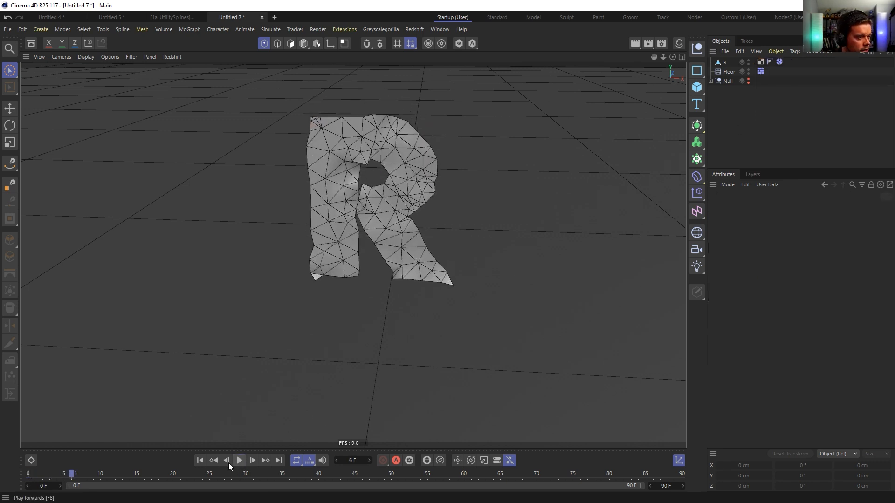
{"action": "left_click", "coordinate": [200, 461]}
{"action": "key", "text": "ctrl+z"}
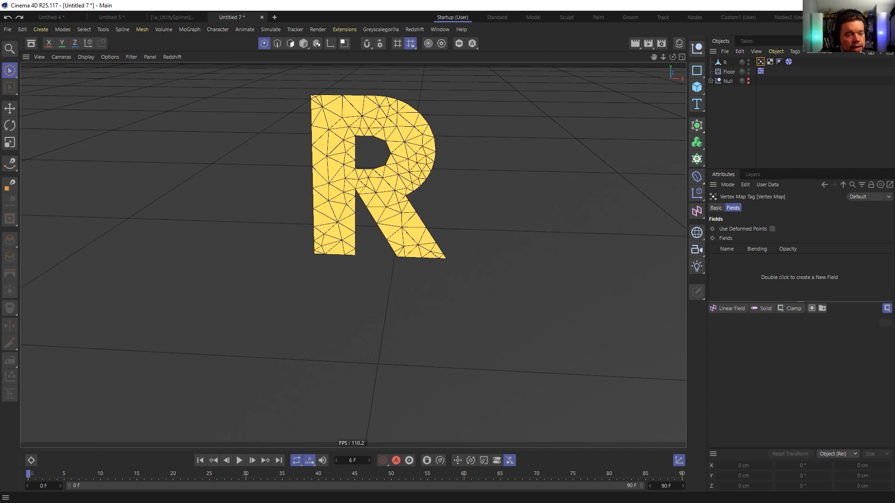
Reassign the vertex map to the Shape Conservation Stiffness map of the R mesh's Dynamics Body tag and test the simulation
{"action": "left_click", "coordinate": [788, 62]}
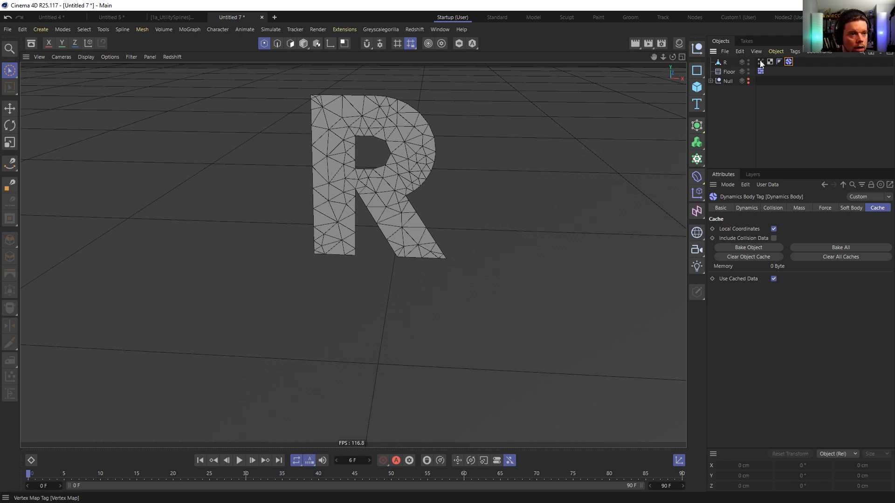
{"action": "left_click", "coordinate": [842, 209]}
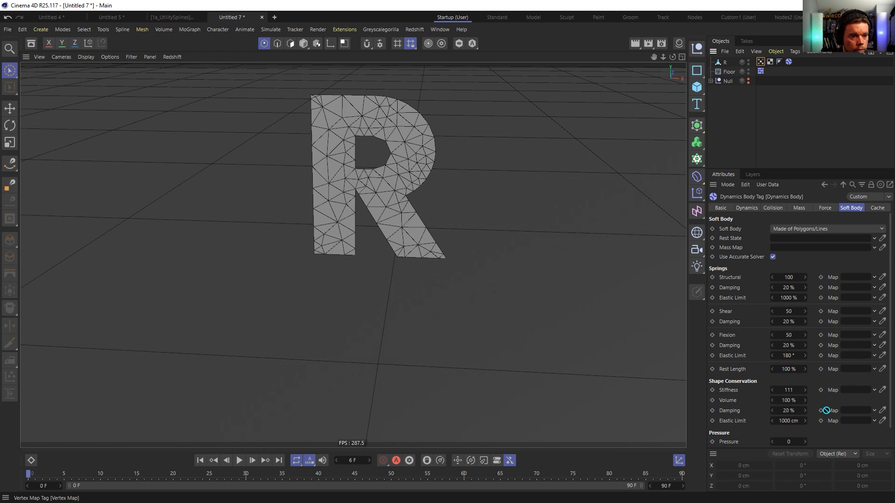
{"action": "left_click", "coordinate": [239, 460]}
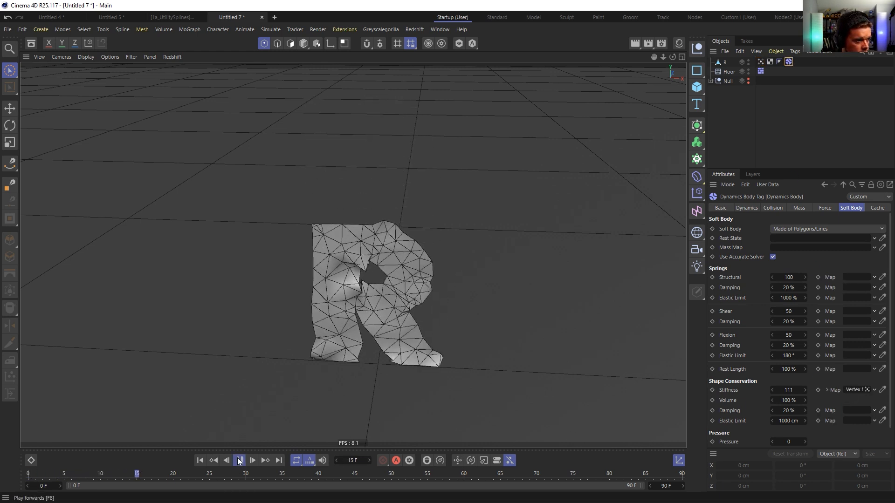
{"action": "left_click", "coordinate": [239, 460]}
{"action": "left_click", "coordinate": [200, 461]}
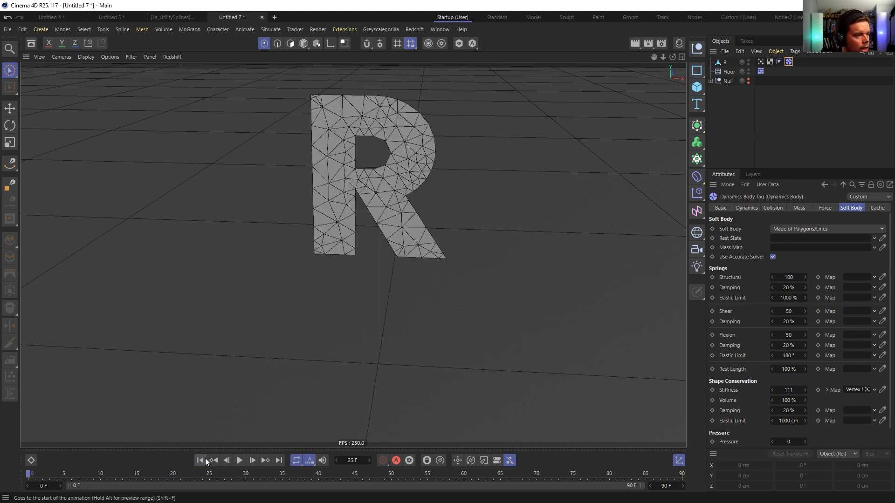
Enable Use Fields on the R mesh's vertex map tag and show its Fields list
{"action": "left_click", "coordinate": [760, 62]}
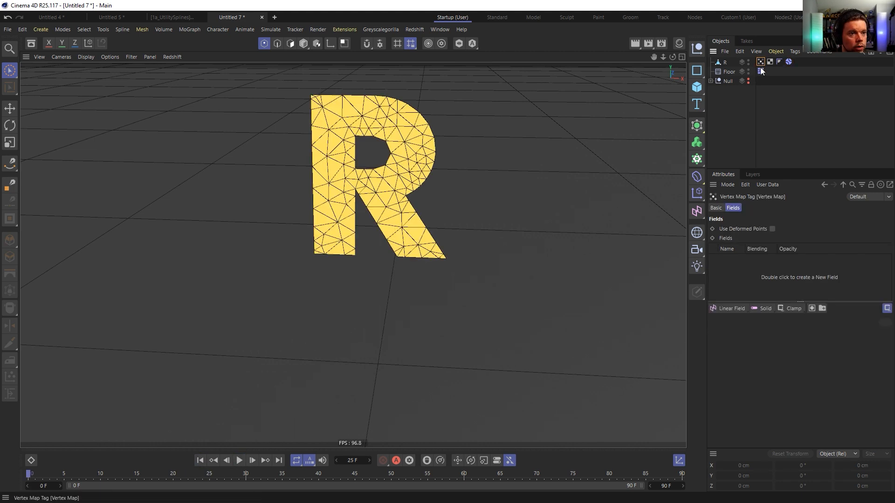
{"action": "left_click", "coordinate": [717, 208]}
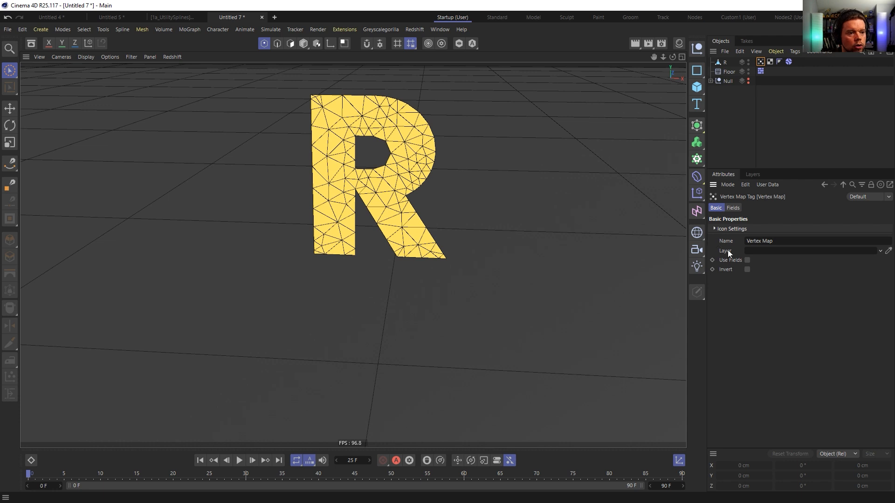
{"action": "left_click", "coordinate": [746, 260]}
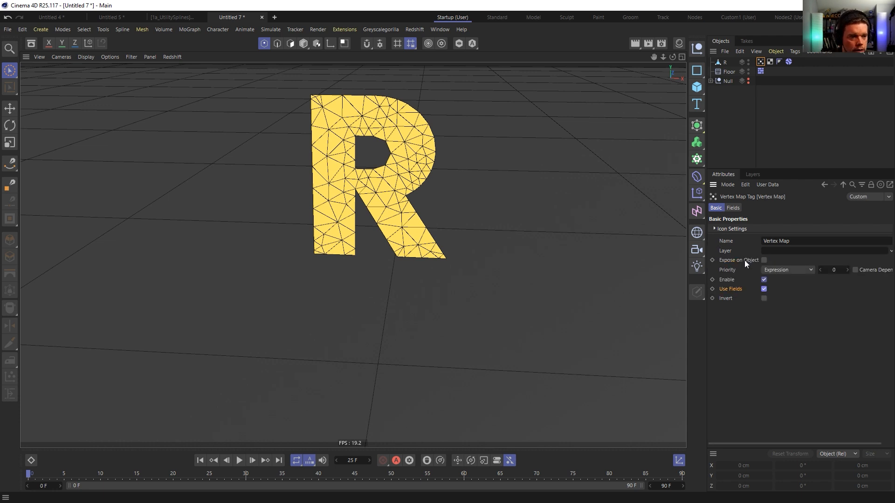
{"action": "left_click", "coordinate": [734, 210]}
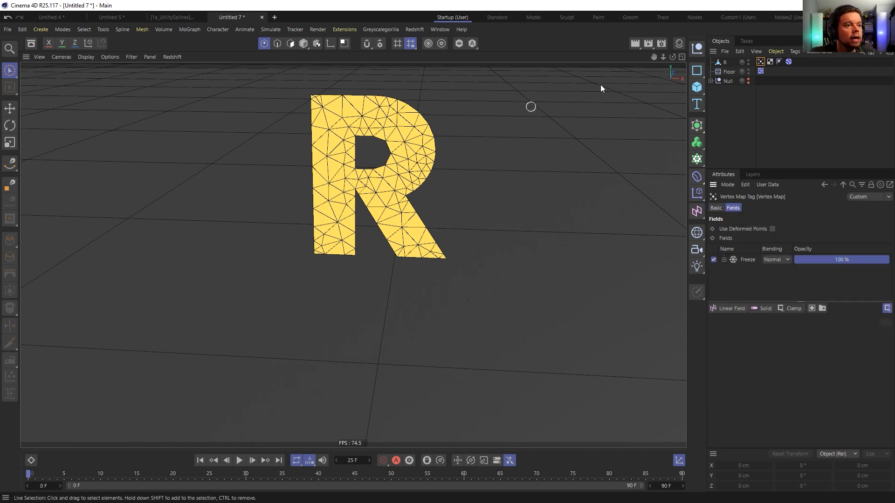
Add a cube, scale it down uniformly and move it up so it overlaps the R mesh's diagonal leg
{"action": "left_click", "coordinate": [698, 86]}
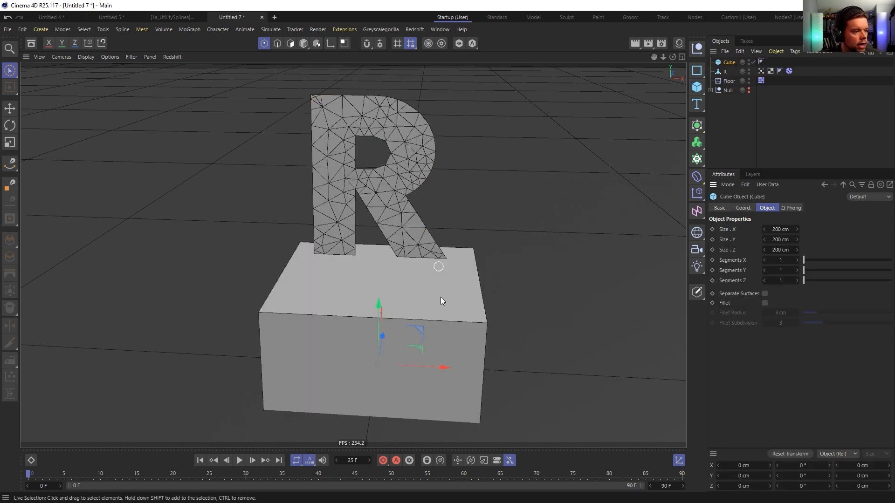
{"action": "key", "text": "t"}
{"action": "left_click_drag", "start_coordinate": [494, 281], "coordinate": [279, 343]}
{"action": "key", "text": "e"}
{"action": "left_click_drag", "start_coordinate": [420, 332], "coordinate": [471, 189]}
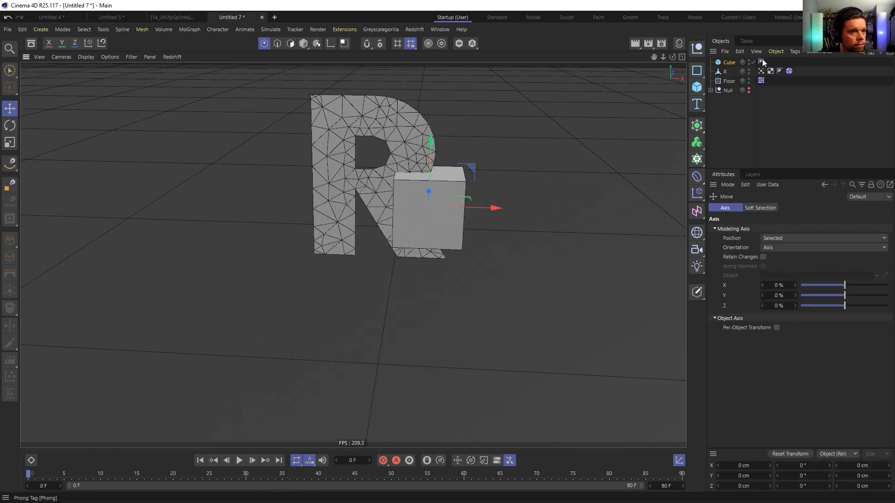
Move the whole R mesh up to about Y 291.5 cm, well above the cube
{"action": "left_click", "coordinate": [726, 71]}
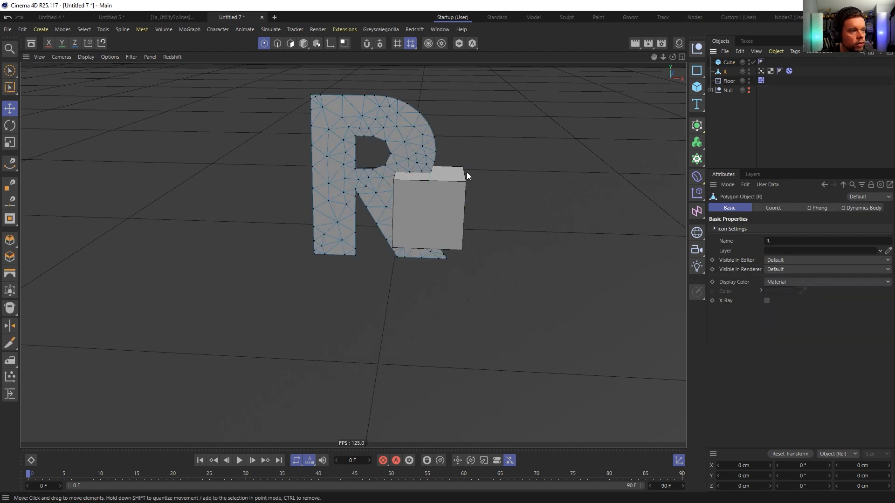
{"action": "left_click", "coordinate": [304, 44]}
{"action": "left_click_drag", "start_coordinate": [381, 190], "coordinate": [380, 18]}
{"action": "scroll", "coordinate": [421, 240], "scroll_direction": "down", "scroll_amount": 1}
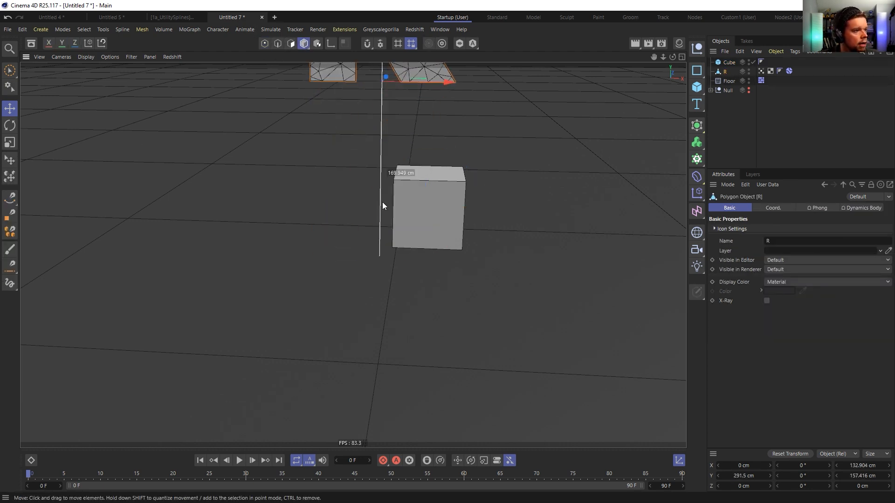
{"action": "middle_click_drag", "start_coordinate": [421, 239], "coordinate": [418, 281], "text": "alt"}
Extend the timeline to 180 frames
{"action": "double_click", "coordinate": [667, 487]}
{"action": "type", "text": "180"}
{"action": "key", "text": "Return"}
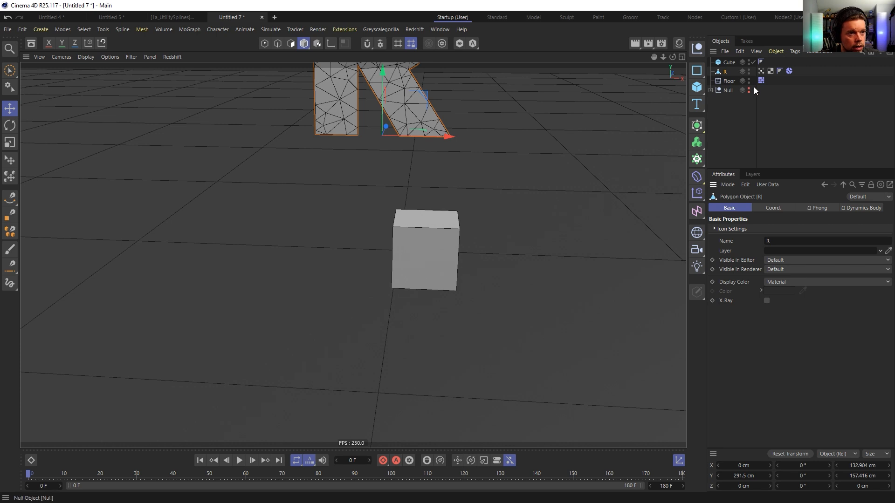
Copy the floor's Dynamics Body collider tag onto the cube and test the simulation
{"action": "left_click_drag", "start_coordinate": [769, 71], "coordinate": [729, 87], "text": "ctrl"}
{"action": "left_click", "coordinate": [238, 461]}
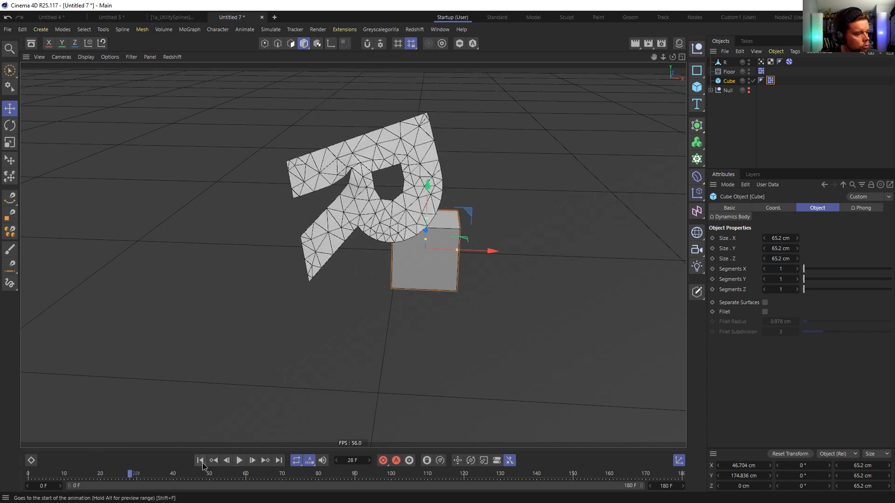
{"action": "left_click", "coordinate": [200, 460]}
{"action": "left_click", "coordinate": [239, 460]}
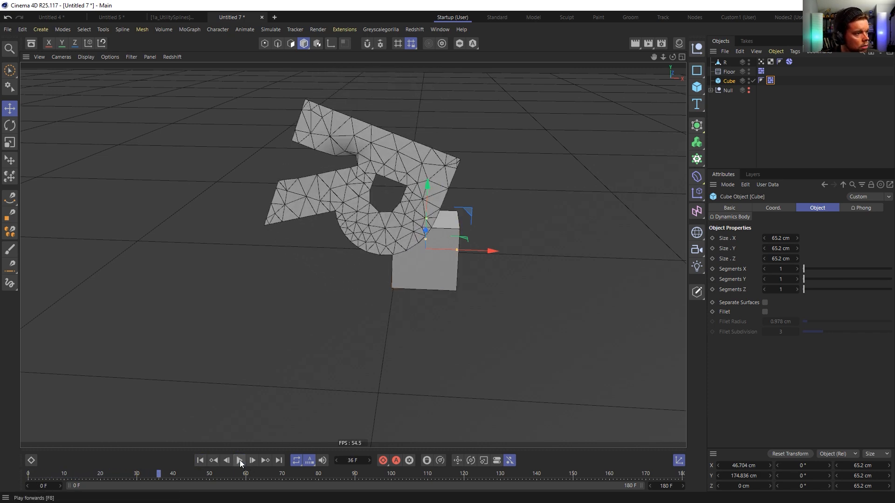
Replay the simulation from a wider, angled view to examine how the R mesh collides with the cube
{"action": "scroll", "coordinate": [416, 263], "scroll_direction": "down", "scroll_amount": 4}
{"action": "middle_click_drag", "start_coordinate": [438, 239], "coordinate": [420, 297], "text": "alt"}
{"action": "left_click_drag", "start_coordinate": [420, 296], "coordinate": [362, 310], "text": "alt"}
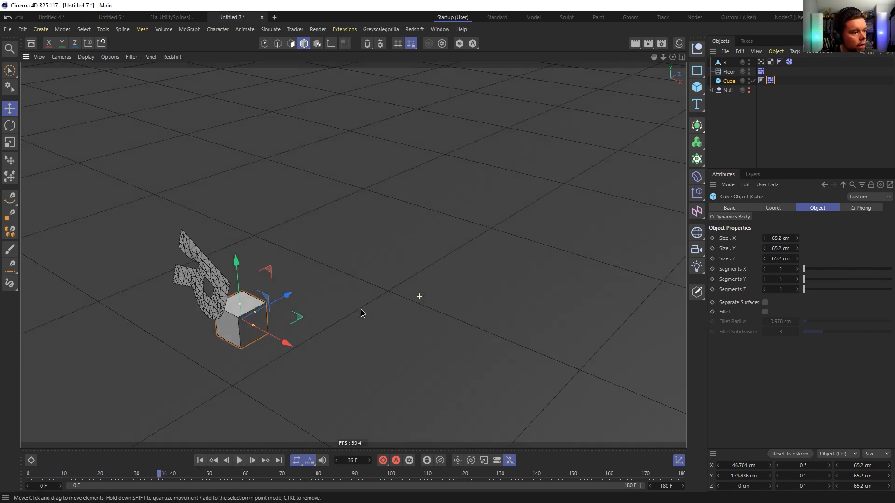
{"action": "left_click", "coordinate": [200, 461]}
{"action": "left_click", "coordinate": [239, 461]}
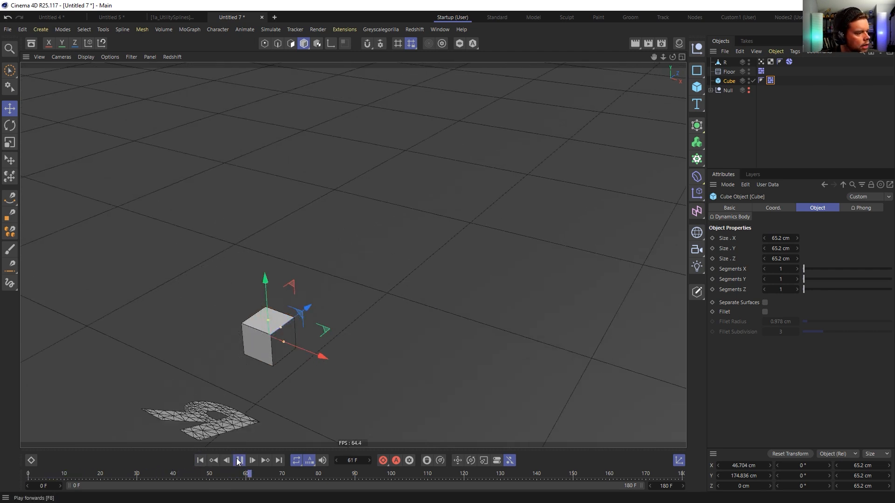
{"action": "left_click", "coordinate": [200, 460]}
{"action": "left_click", "coordinate": [239, 461]}
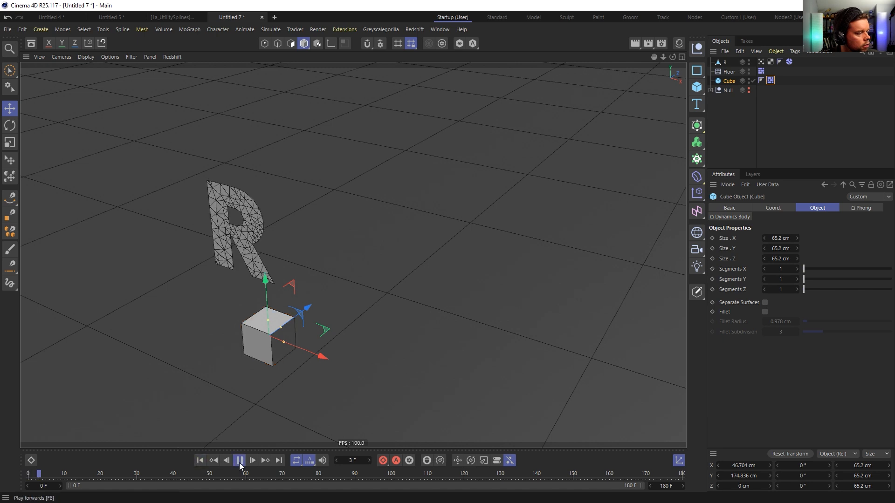
{"action": "left_click", "coordinate": [239, 462]}
{"action": "mouse_move", "coordinate": [273, 329]}
{"action": "left_mouse_down", "text": "alt"}
{"action": "mouse_move", "coordinate": [189, 312]}
{"action": "mouse_move", "coordinate": [280, 326]}
{"action": "left_mouse_up", "text": "alt"}
Set the collision Shape of the cube's Dynamics Body tag to Box and test the simulation from the first frame
{"action": "left_click", "coordinate": [763, 80]}
{"action": "left_click", "coordinate": [770, 80]}
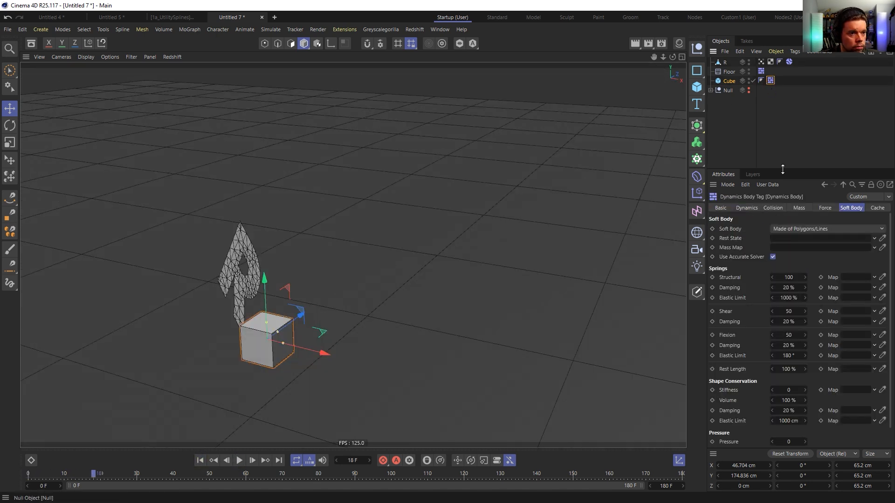
{"action": "left_click", "coordinate": [779, 208]}
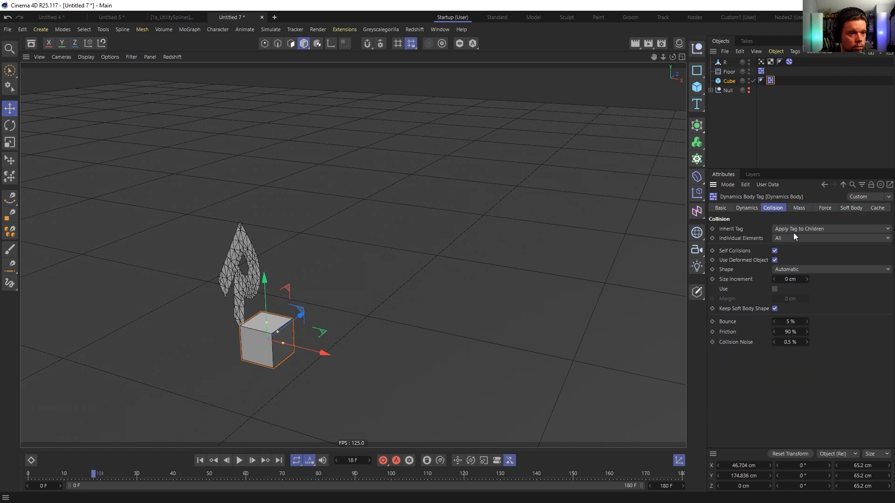
{"action": "left_click", "coordinate": [748, 208]}
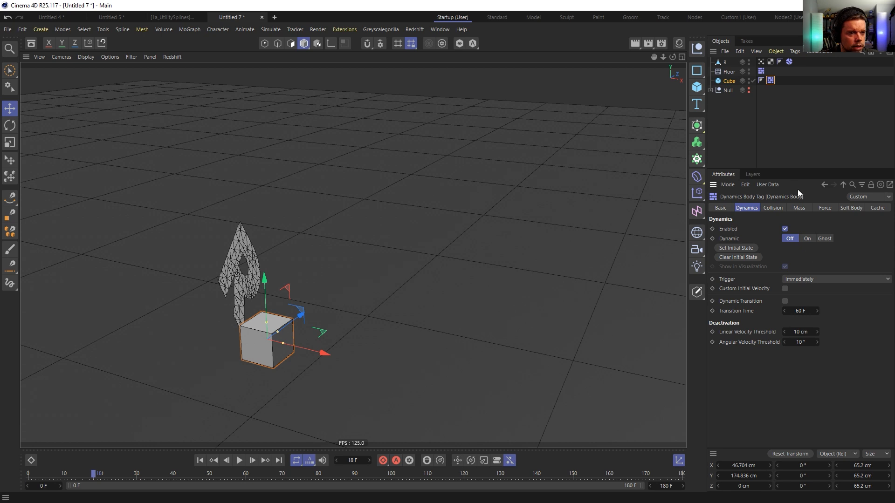
{"action": "left_click", "coordinate": [783, 211]}
{"action": "left_click", "coordinate": [793, 270]}
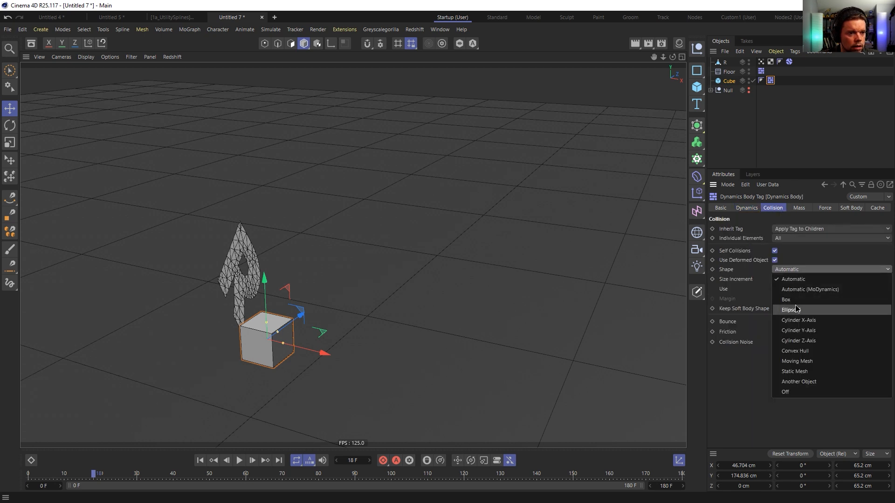
{"action": "left_click", "coordinate": [793, 299]}
{"action": "left_click", "coordinate": [200, 461]}
{"action": "left_click", "coordinate": [239, 461]}
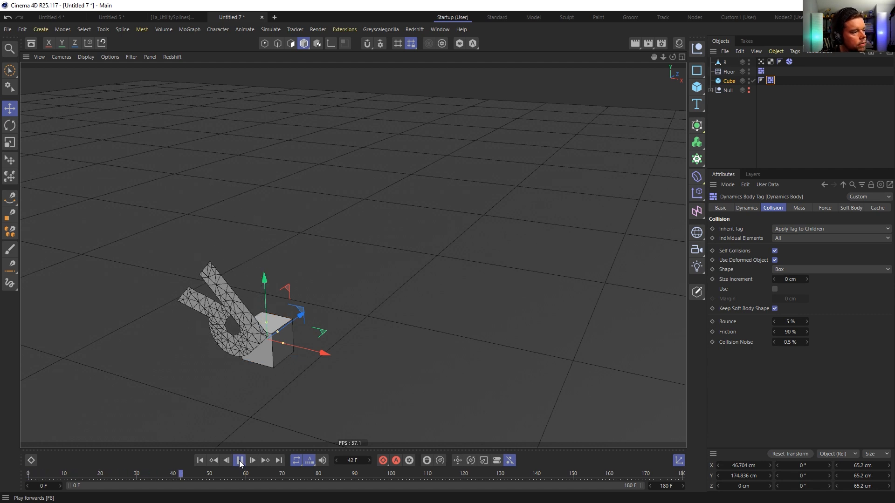
{"action": "left_click", "coordinate": [239, 460]}
{"action": "left_click", "coordinate": [200, 461]}
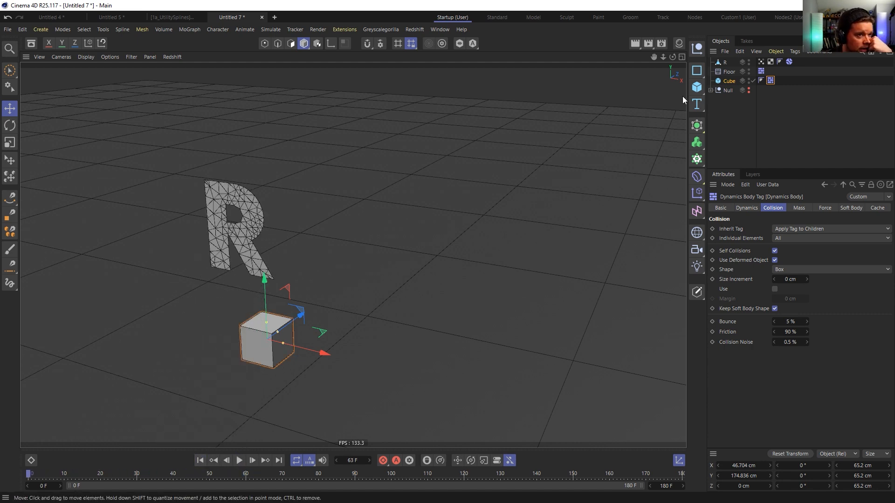
Show the collision settings of the R mesh's Dynamics Body tag and replay the simulation
{"action": "left_click", "coordinate": [789, 62]}
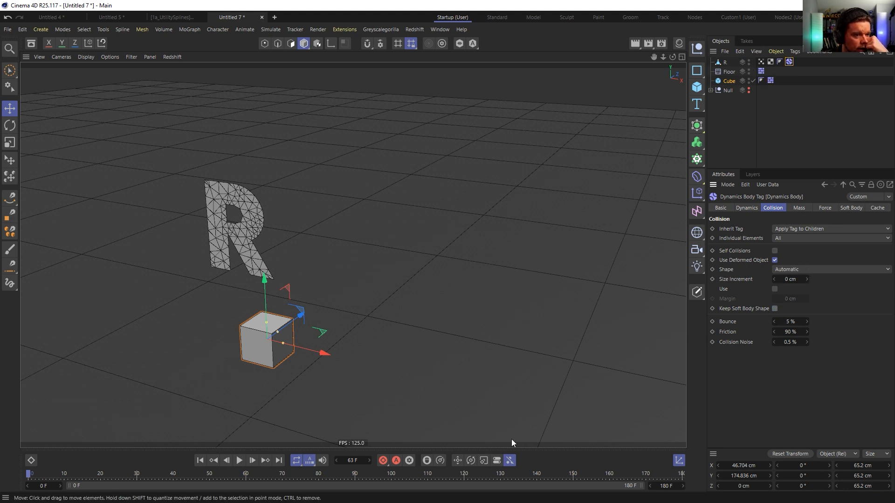
{"action": "left_click", "coordinate": [240, 461]}
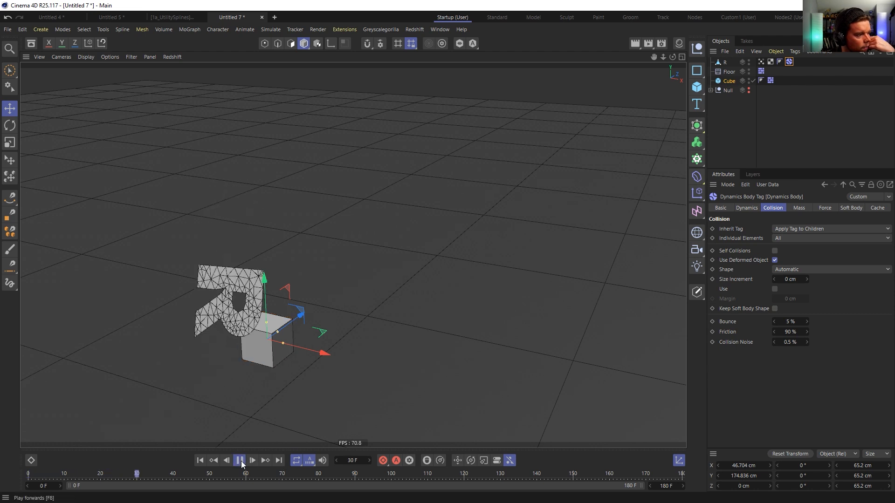
{"action": "left_click", "coordinate": [201, 461]}
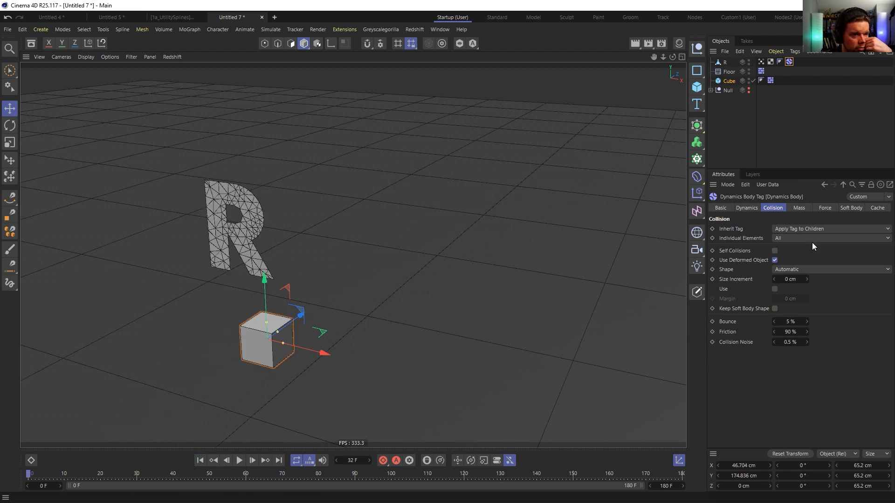
Clear the vertex map from the Shape Conservation Stiffness of the R mesh's Dynamics Body tag and test the simulation
{"action": "left_click", "coordinate": [799, 208]}
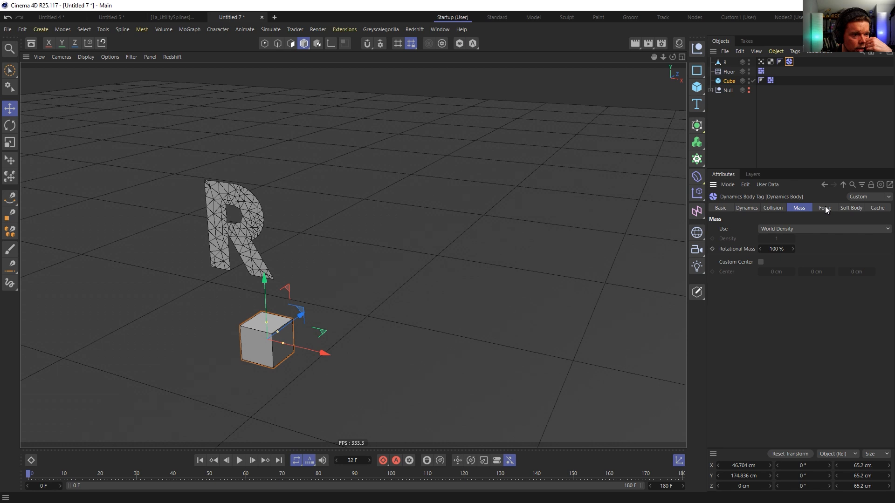
{"action": "left_click", "coordinate": [825, 209]}
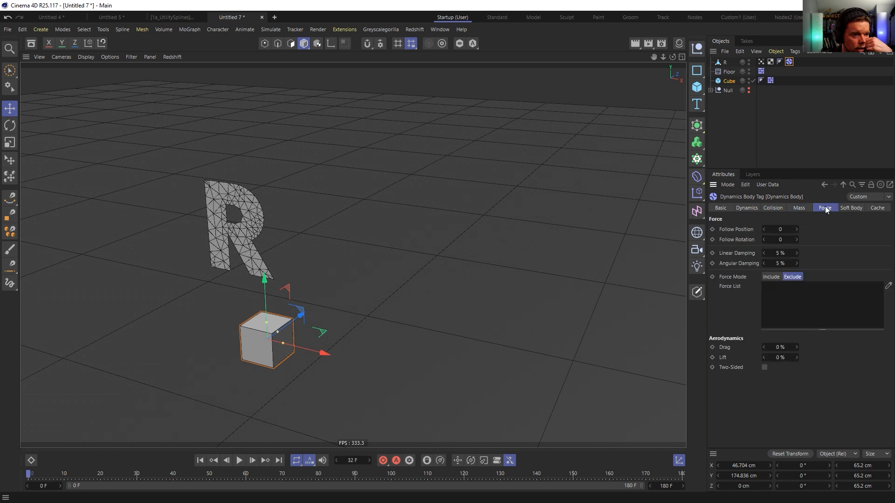
{"action": "left_click", "coordinate": [853, 208]}
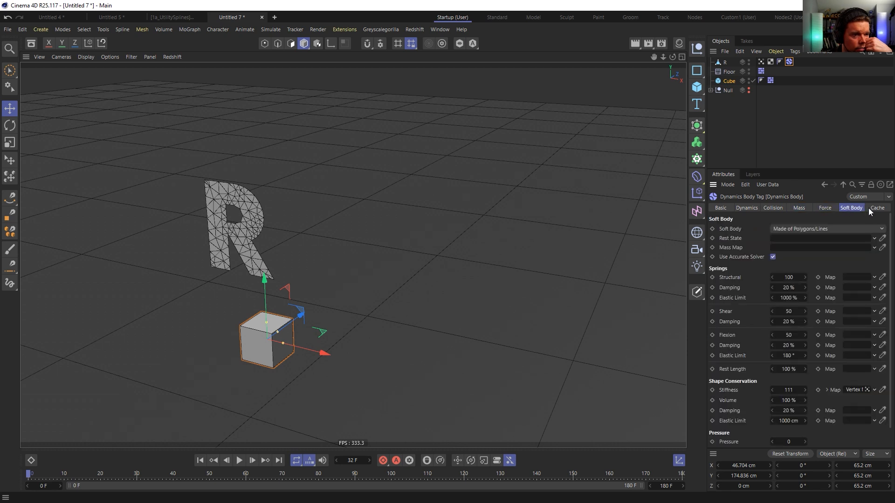
{"action": "left_click", "coordinate": [874, 390]}
{"action": "left_click", "coordinate": [862, 405]}
{"action": "left_click", "coordinate": [240, 460]}
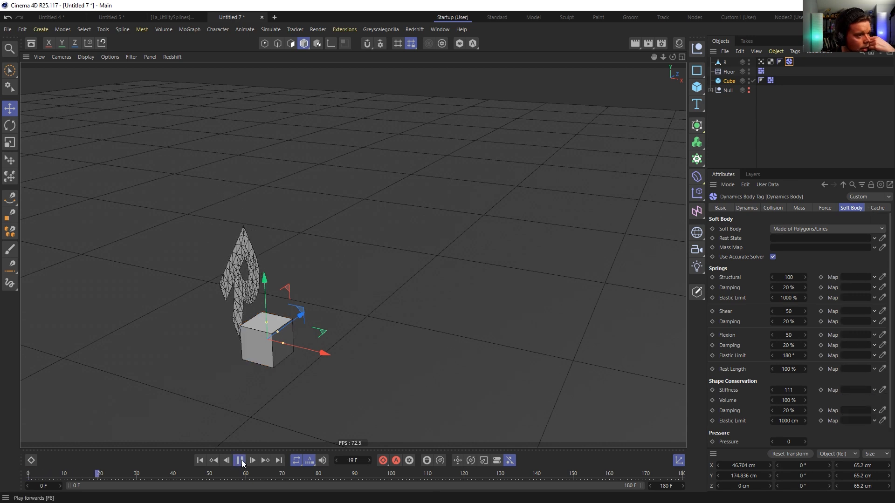
{"action": "left_click", "coordinate": [240, 461]}
{"action": "left_click", "coordinate": [200, 461]}
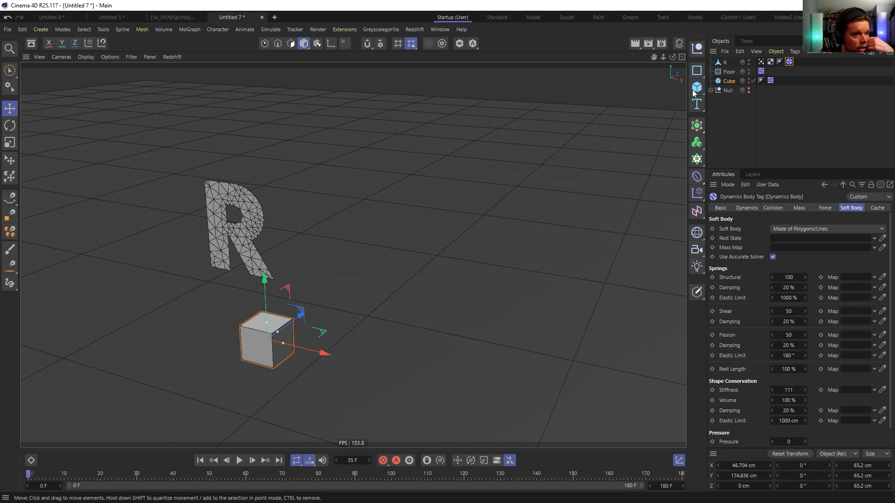
Check the objects inside the hidden Null and replay the simulation from the start
{"action": "left_click", "coordinate": [711, 90]}
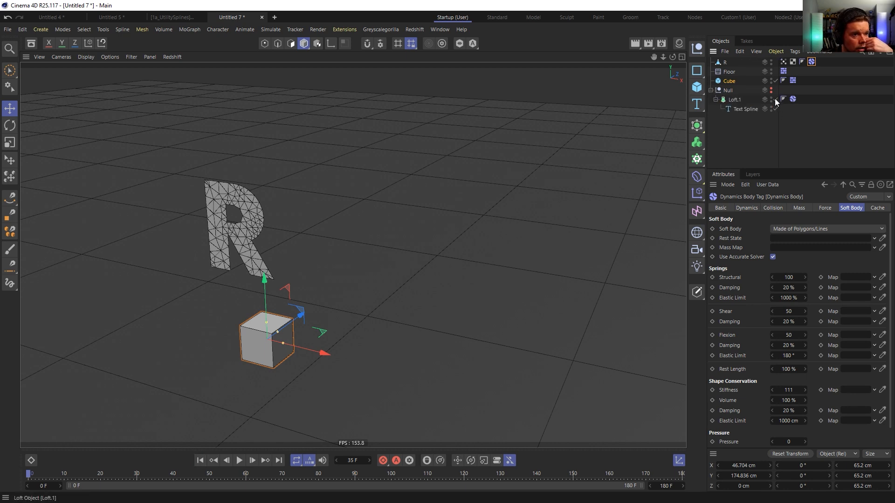
{"action": "left_click", "coordinate": [710, 90]}
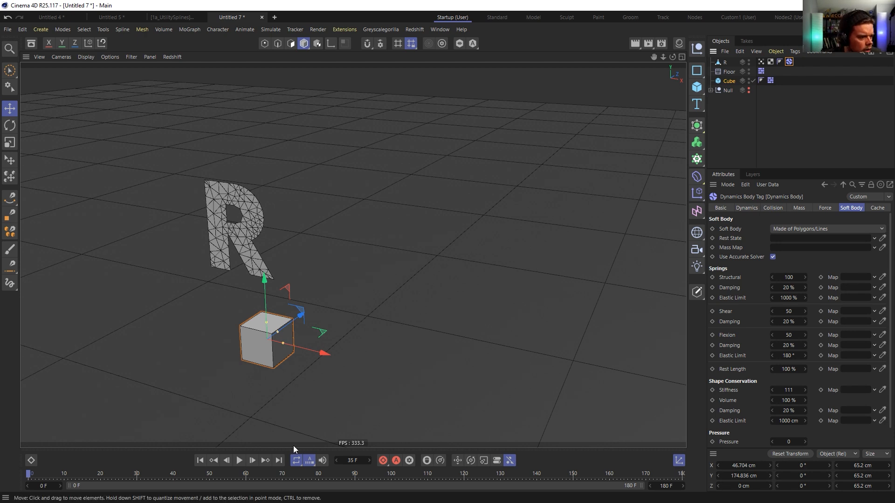
{"action": "left_click", "coordinate": [239, 460]}
{"action": "left_click", "coordinate": [240, 461]}
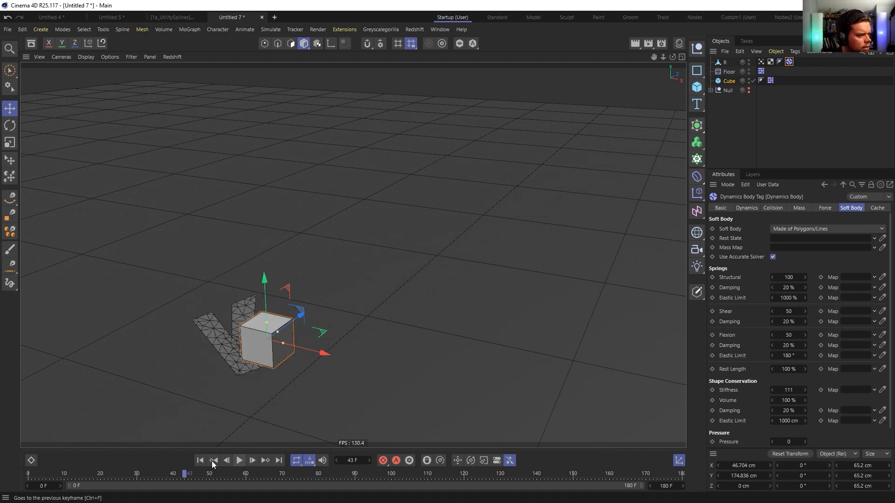
{"action": "left_click", "coordinate": [200, 461]}
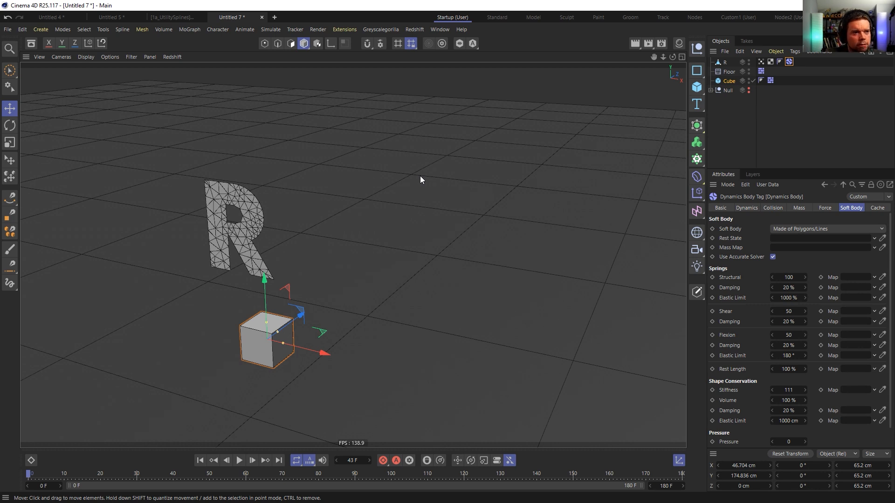
Review the collision settings of the cube's Dynamics Body tag and replay the simulation from a closer view
{"action": "left_click_drag", "start_coordinate": [267, 335], "coordinate": [273, 330], "text": "alt"}
{"action": "middle_click_drag", "start_coordinate": [273, 330], "coordinate": [336, 313], "text": "alt"}
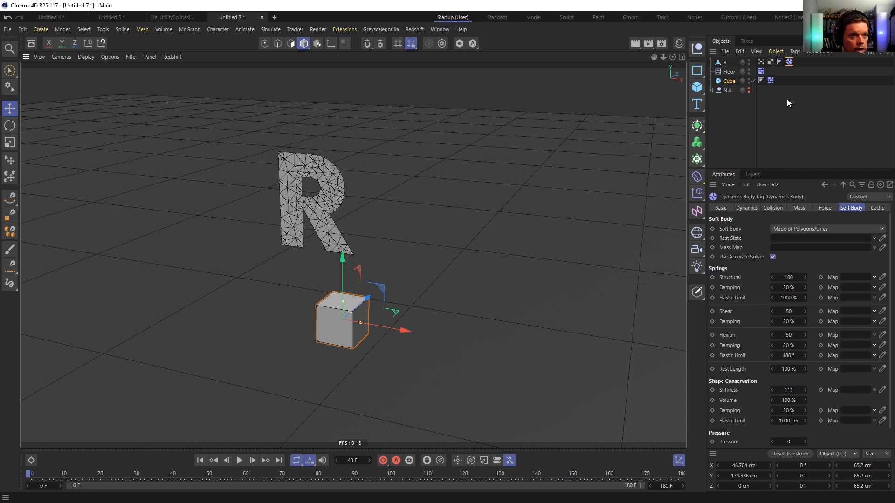
{"action": "left_click", "coordinate": [770, 80]}
{"action": "left_click", "coordinate": [783, 208]}
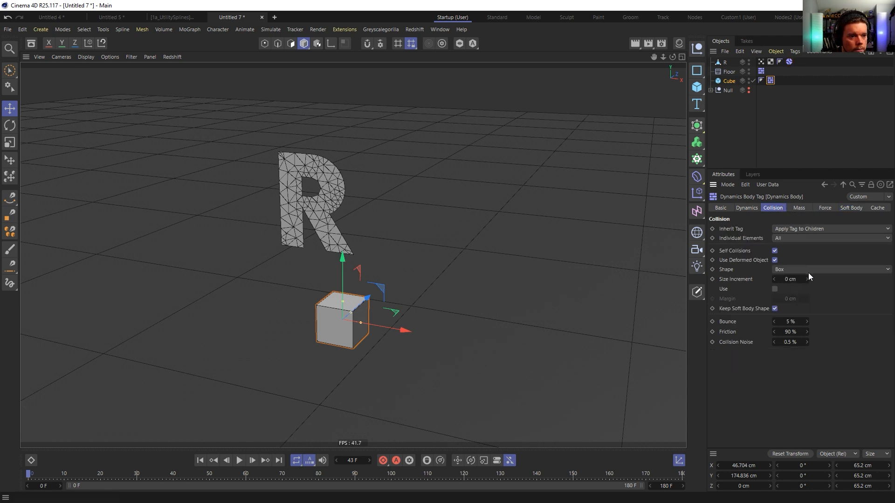
{"action": "left_click", "coordinate": [239, 461]}
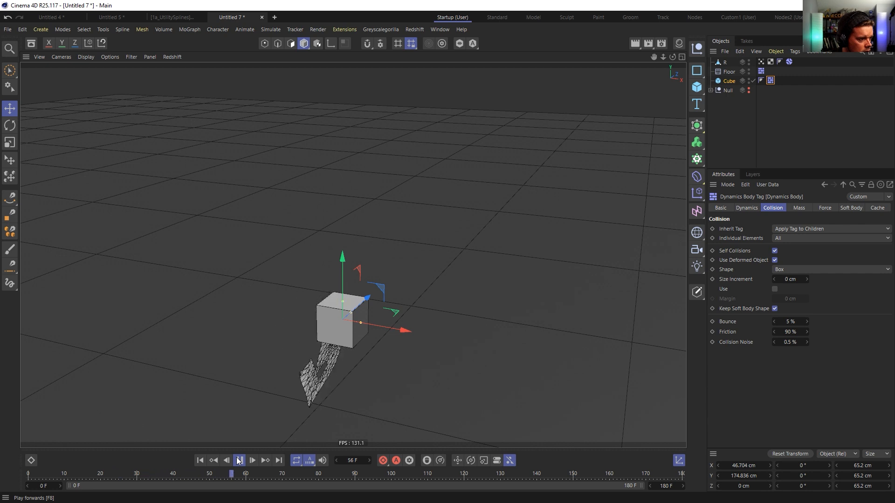
{"action": "left_click", "coordinate": [200, 460]}
{"action": "left_click", "coordinate": [240, 461]}
{"action": "key", "text": "shift+f"}
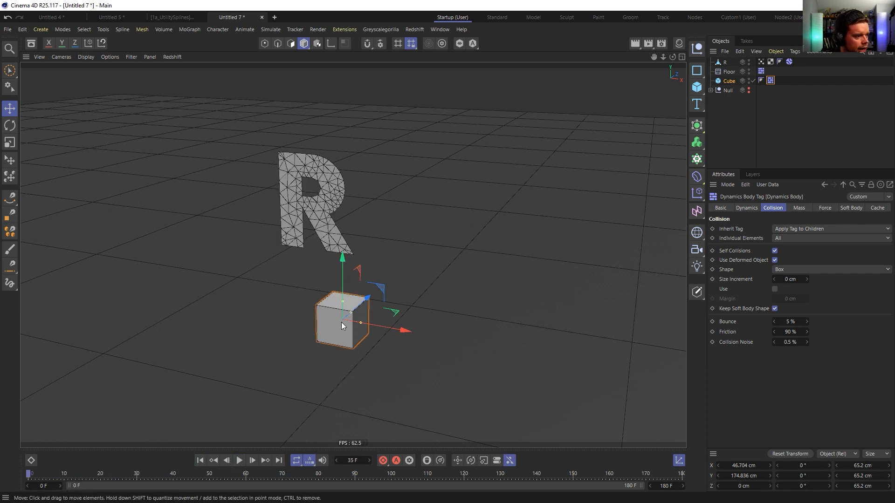
Tilt the cube about -12.5° and move it to about X 52.5 cm, Y 200.9 cm, beneath the R mesh's diagonal leg
{"action": "left_click", "coordinate": [341, 324]}
{"action": "key", "text": "r"}
{"action": "left_click_drag", "start_coordinate": [368, 297], "coordinate": [382, 282]}
{"action": "key", "text": "e"}
Give the cube a fillet with 1 cm radius and 1 subdivision, and test the simulation
{"action": "left_click", "coordinate": [737, 82]}
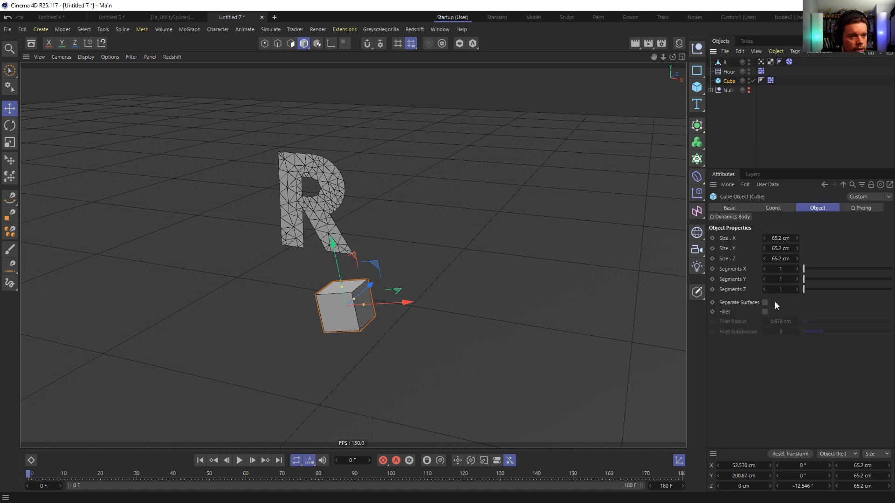
{"action": "left_click", "coordinate": [767, 312]}
{"action": "double_click", "coordinate": [784, 332]}
{"action": "type", "text": "1"}
{"action": "key", "text": "Return"}
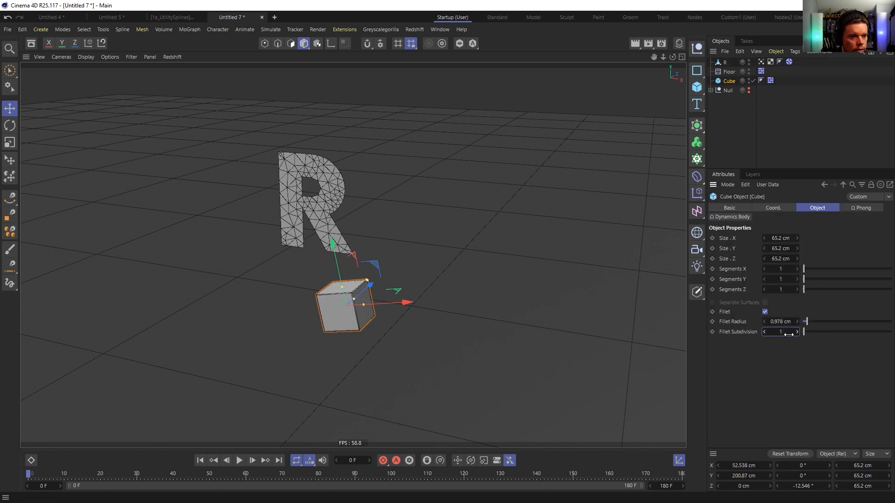
{"action": "left_click_drag", "start_coordinate": [807, 323], "coordinate": [808, 328]}
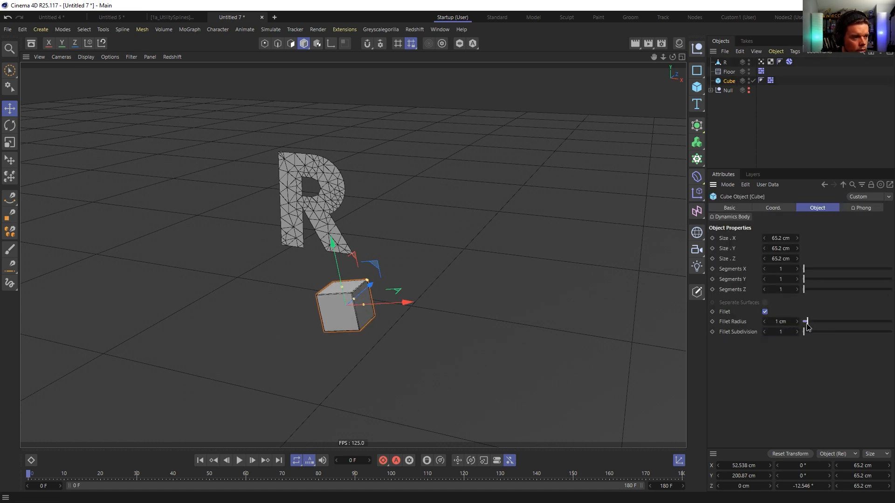
{"action": "left_click", "coordinate": [241, 460]}
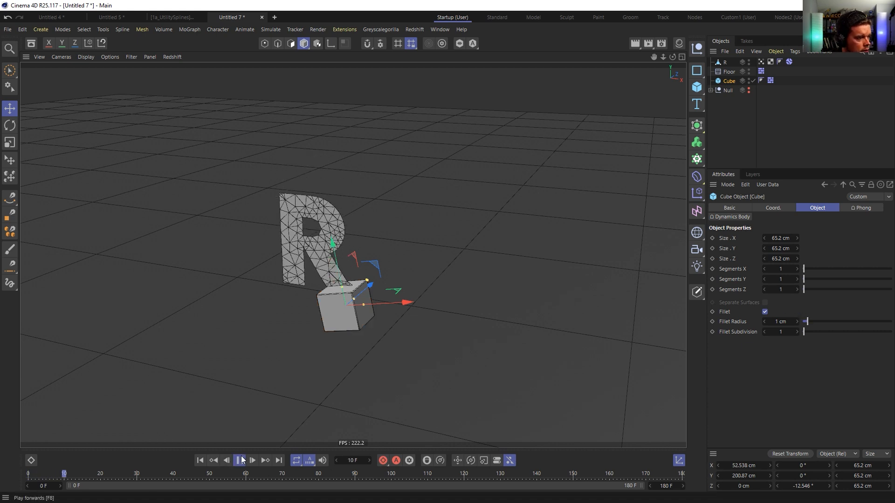
{"action": "left_click", "coordinate": [240, 461]}
{"action": "left_click", "coordinate": [200, 460]}
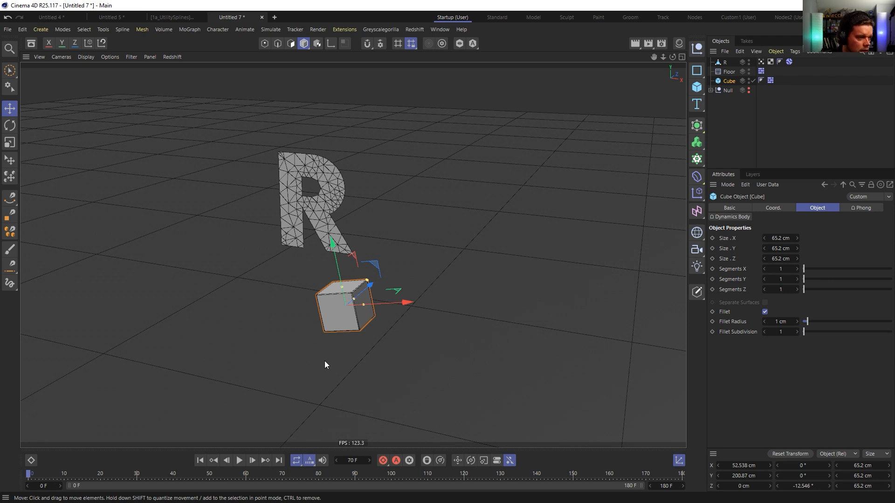
Replace the Freeze layer in the R's vertex map with a Linear Field whose direction is Y+
{"action": "left_click", "coordinate": [762, 62]}
{"action": "left_click", "coordinate": [744, 259]}
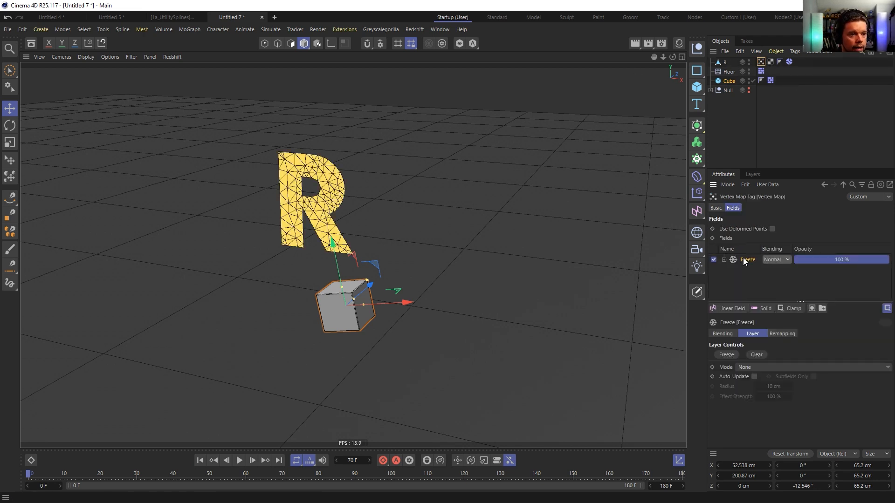
{"action": "key", "text": "Delete"}
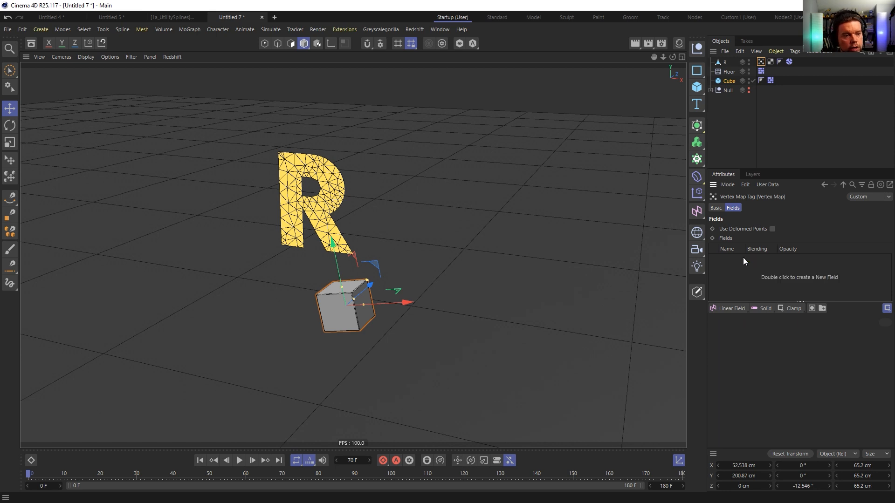
{"action": "left_click", "coordinate": [738, 310]}
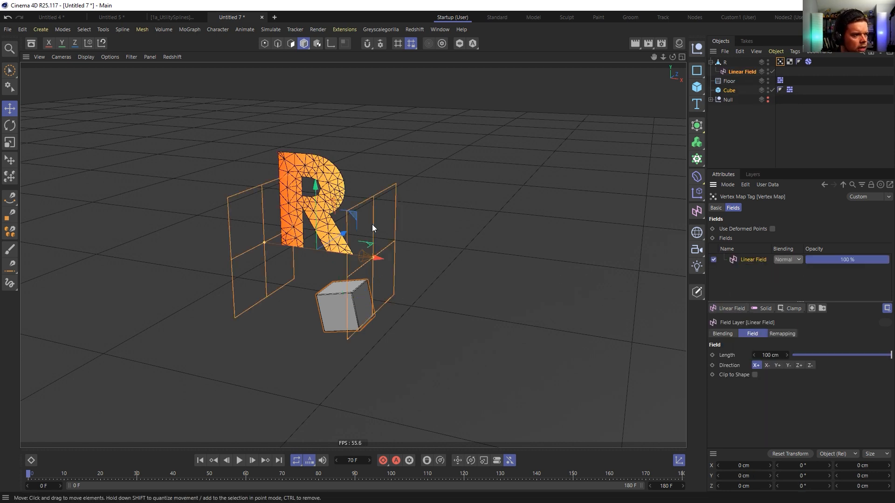
{"action": "left_click_drag", "start_coordinate": [303, 257], "coordinate": [380, 240], "text": "alt"}
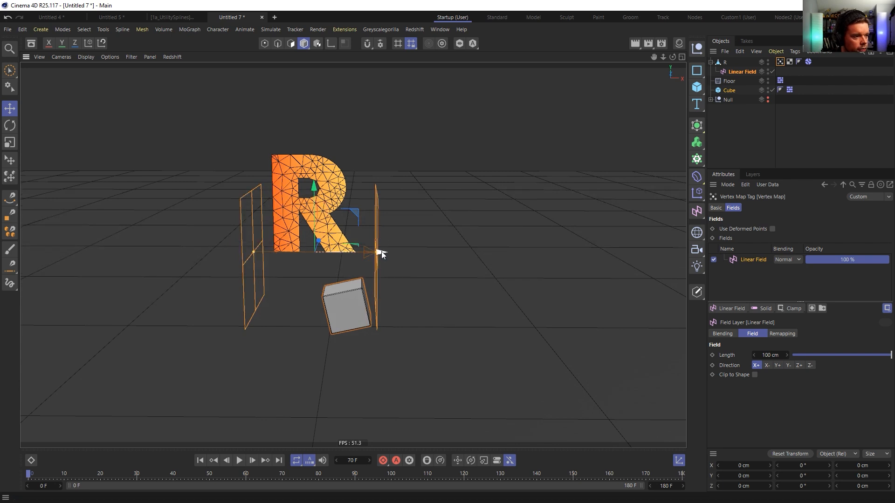
{"action": "left_click", "coordinate": [777, 366]}
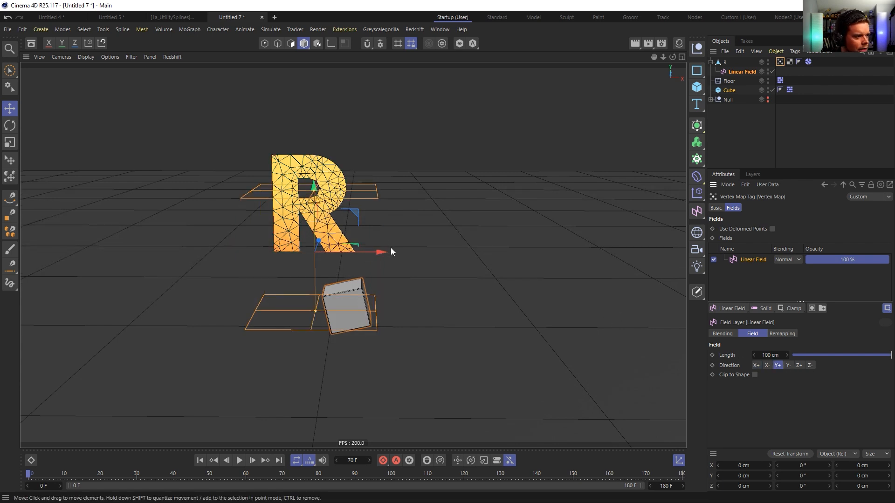
Lower the Linear Field beneath the R to about Y -129.3 cm and shorten it to about 45.2 cm
{"action": "left_click_drag", "start_coordinate": [314, 188], "coordinate": [315, 284]}
{"action": "left_click_drag", "start_coordinate": [369, 321], "coordinate": [372, 276], "text": "alt"}
{"action": "middle_click_drag", "start_coordinate": [372, 276], "coordinate": [383, 233], "text": "alt"}
{"action": "left_click_drag", "start_coordinate": [384, 232], "coordinate": [373, 271], "text": "alt"}
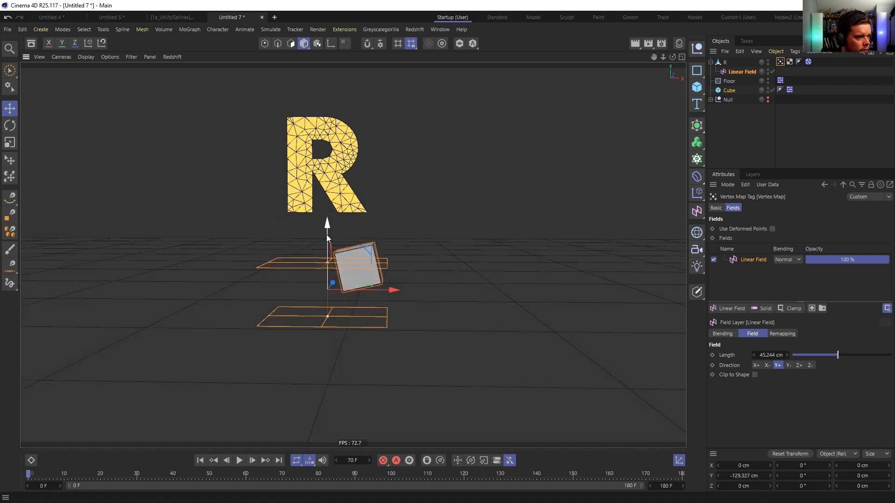
{"action": "mouse_move", "coordinate": [368, 303]}
{"action": "left_mouse_down", "text": "alt"}
{"action": "mouse_move", "coordinate": [366, 311]}
{"action": "mouse_move", "coordinate": [373, 304]}
{"action": "left_mouse_up", "text": "alt"}
{"action": "right_click_drag", "start_coordinate": [372, 304], "coordinate": [372, 275], "text": "alt"}
{"action": "middle_click_drag", "start_coordinate": [372, 276], "coordinate": [389, 224], "text": "alt"}
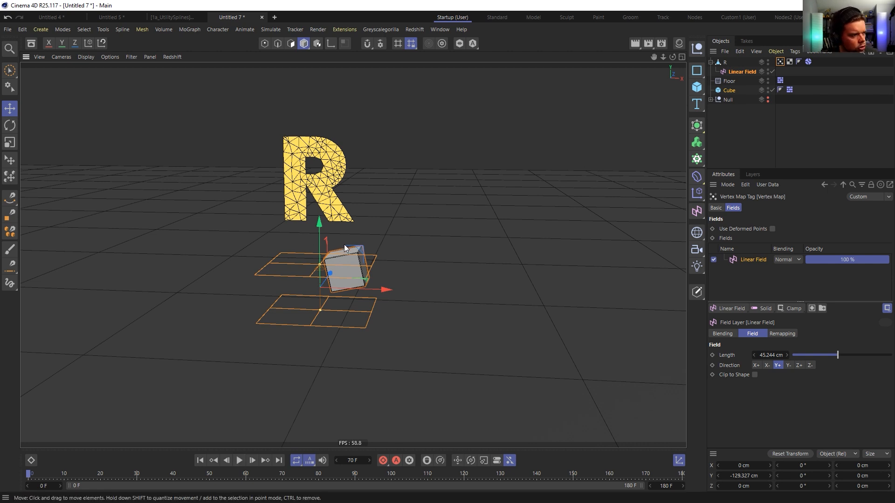
Move the cube to about X 46 cm, Y 230.4 cm, and test the simulation
{"action": "left_click_drag", "start_coordinate": [346, 257], "coordinate": [330, 215], "text": "alt"}
{"action": "left_click", "coordinate": [731, 91]}
{"action": "key", "text": "e"}
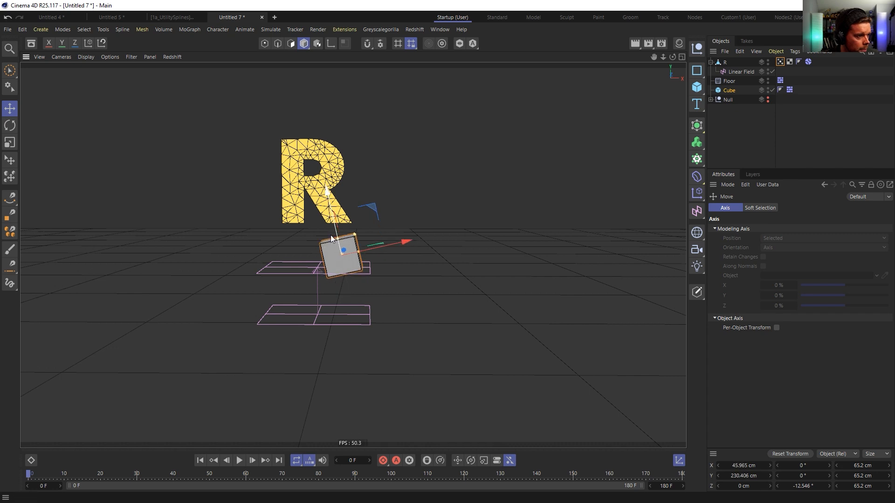
{"action": "left_click", "coordinate": [240, 462]}
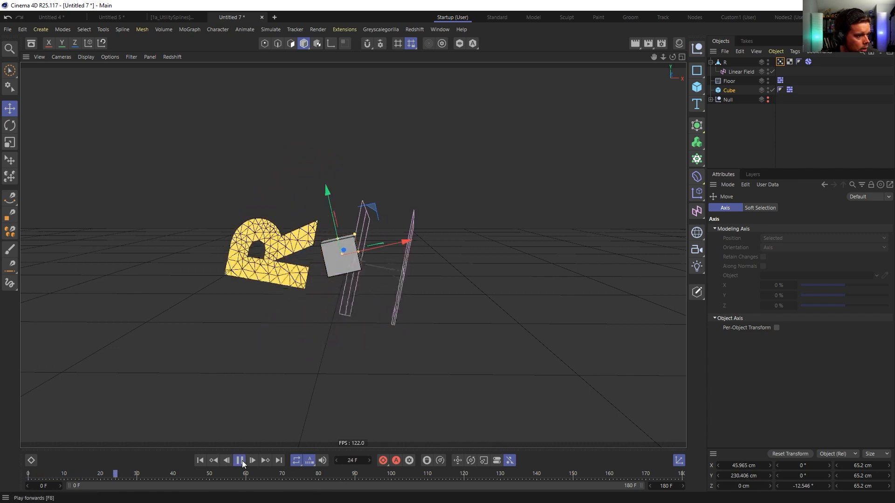
{"action": "left_click", "coordinate": [240, 462]}
{"action": "left_click", "coordinate": [199, 461]}
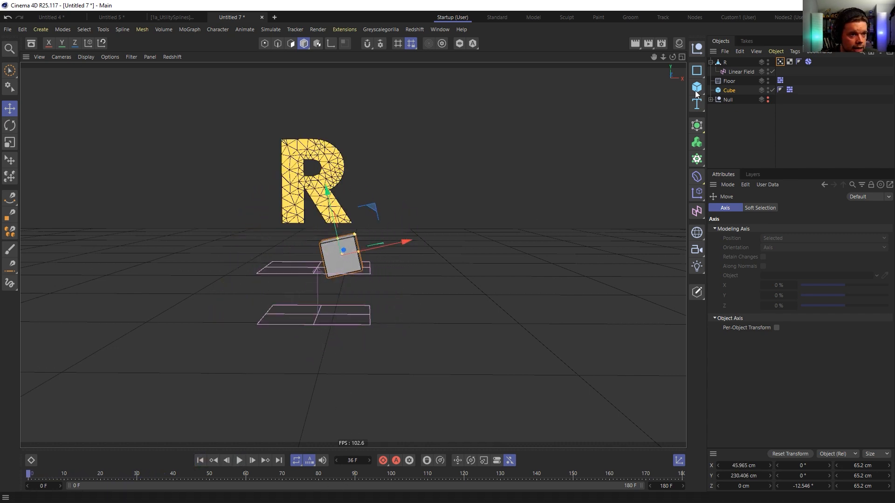
Move the Linear Field out of the R's hierarchy and replay the simulation with the R's vertex map shown
{"action": "left_click", "coordinate": [726, 72]}
{"action": "left_click_drag", "start_coordinate": [735, 77], "coordinate": [720, 67]}
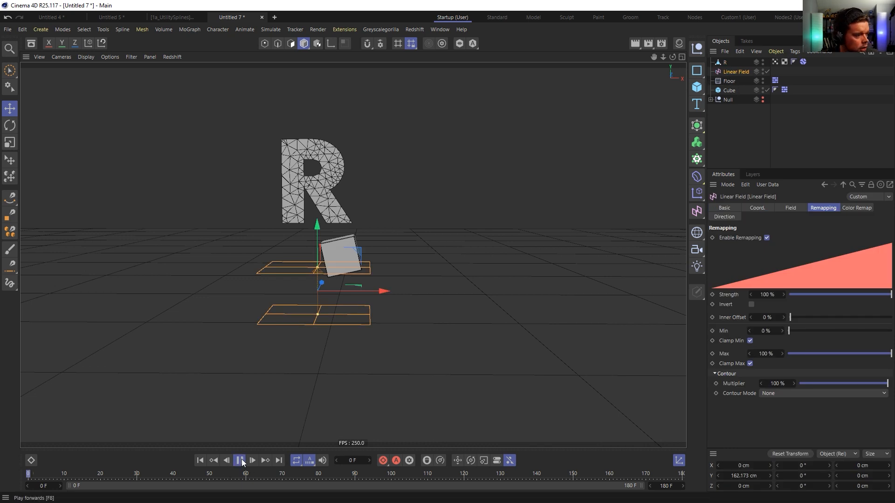
{"action": "left_click", "coordinate": [240, 461]}
{"action": "left_click", "coordinate": [775, 62]}
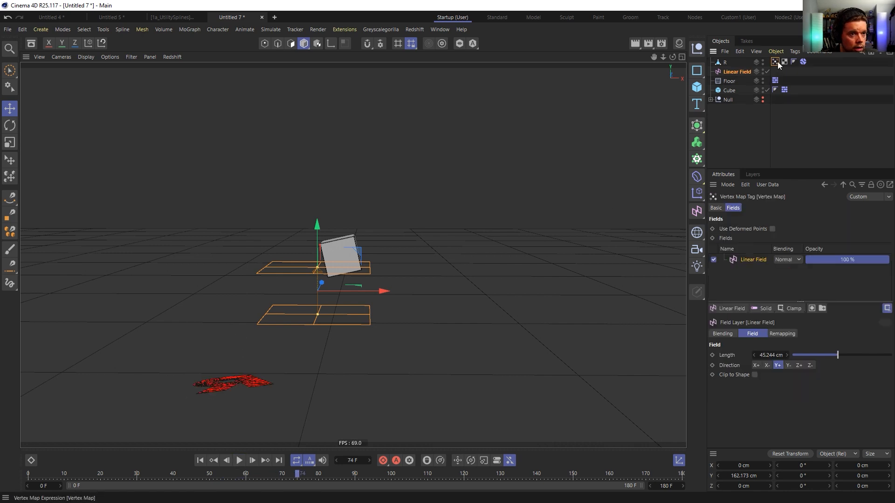
{"action": "left_click", "coordinate": [200, 461]}
{"action": "left_click", "coordinate": [240, 460]}
{"action": "left_click", "coordinate": [240, 460]}
Assign the vertex map to the shape conservation Stiffness map in the R's soft body settings
{"action": "left_click", "coordinate": [803, 62]}
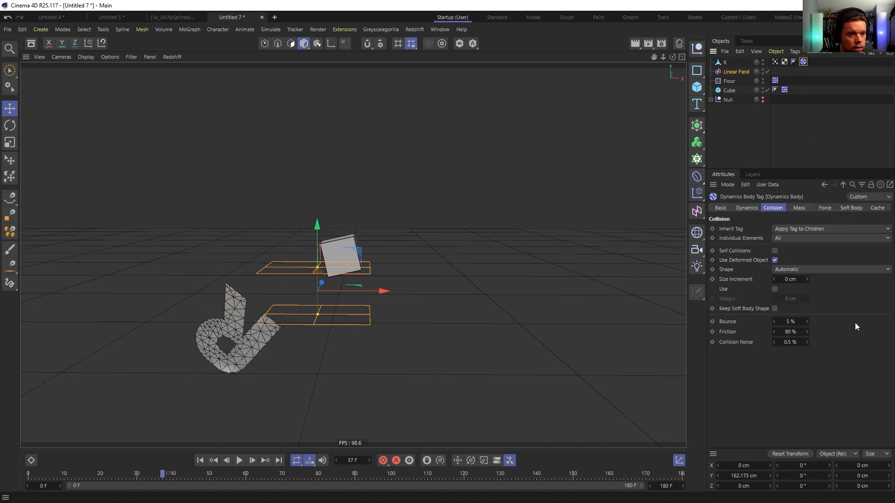
{"action": "left_click", "coordinate": [851, 207]}
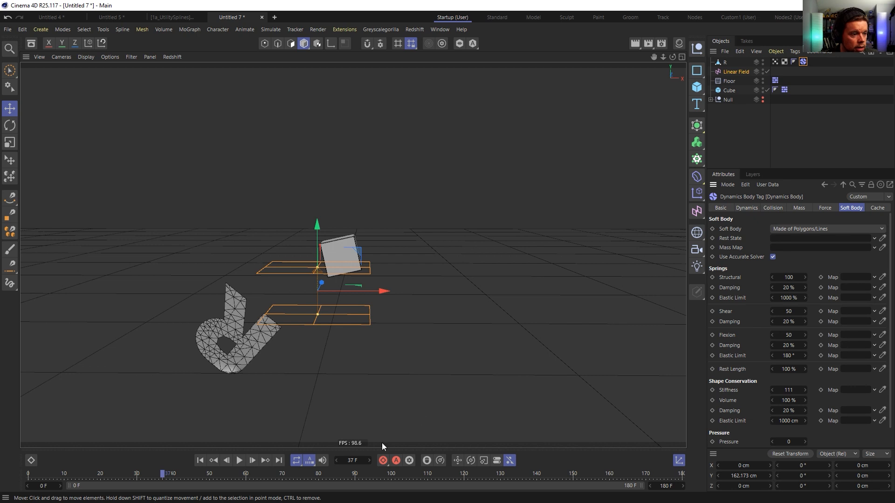
{"action": "left_click", "coordinate": [200, 460]}
{"action": "left_click", "coordinate": [778, 63]}
{"action": "left_click_drag", "start_coordinate": [861, 394], "coordinate": [858, 392]}
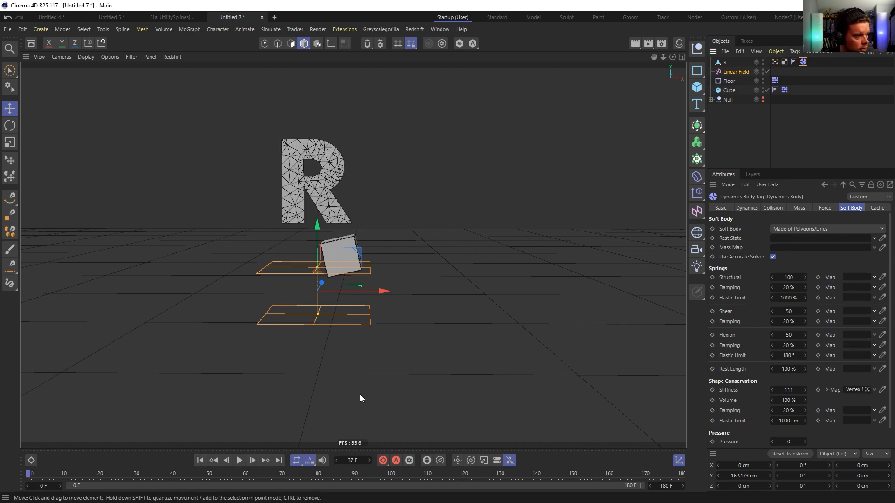
Replay the simulation several times from the start to examine how the R falls and bends with the mapped stiffness
{"action": "left_click", "coordinate": [240, 461]}
{"action": "left_click", "coordinate": [201, 460]}
{"action": "left_click", "coordinate": [240, 461]}
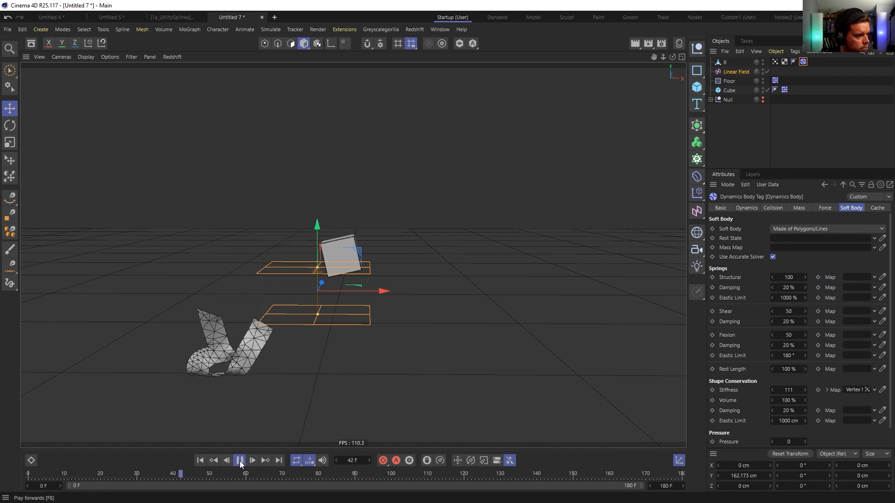
{"action": "left_click", "coordinate": [239, 461]}
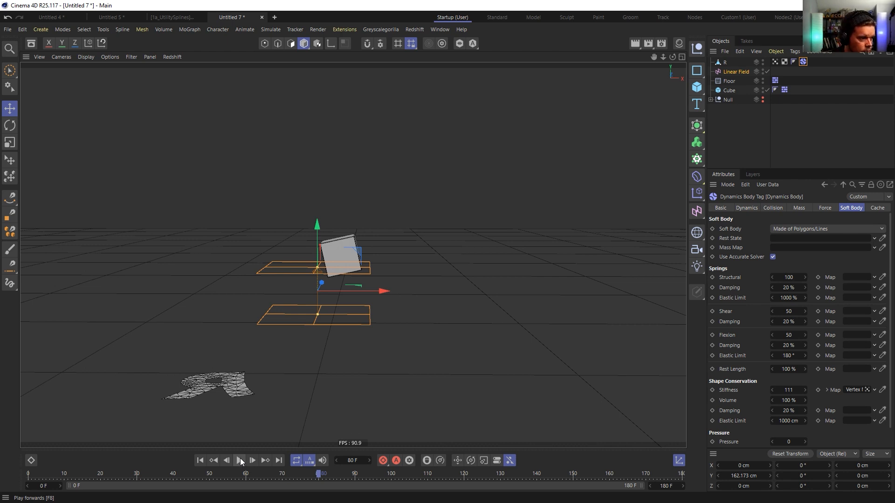
{"action": "left_click", "coordinate": [200, 460]}
{"action": "left_click", "coordinate": [241, 460]}
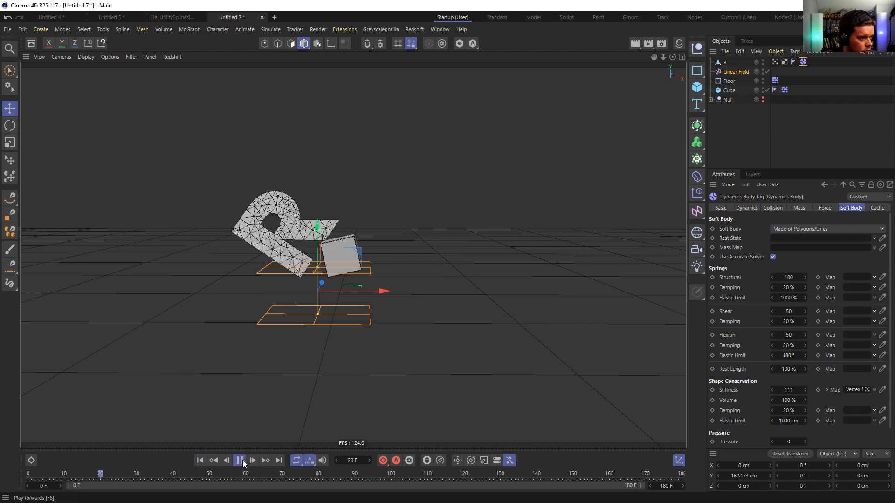
{"action": "left_click", "coordinate": [200, 461]}
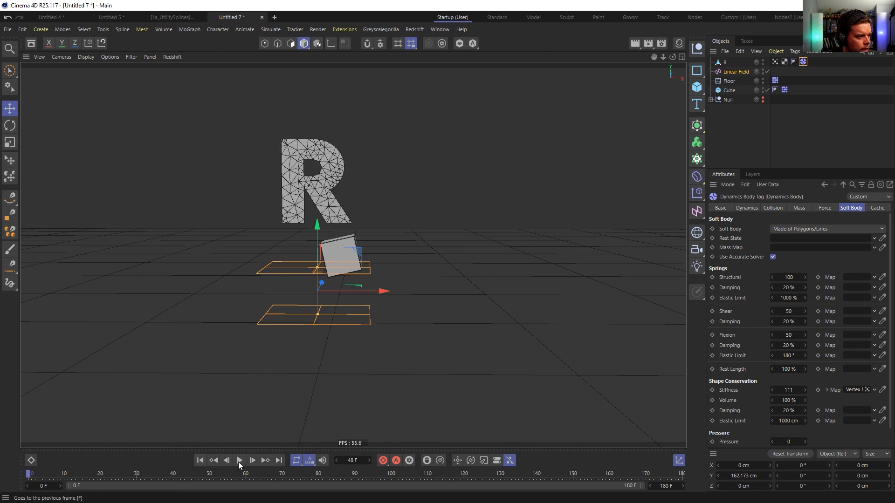
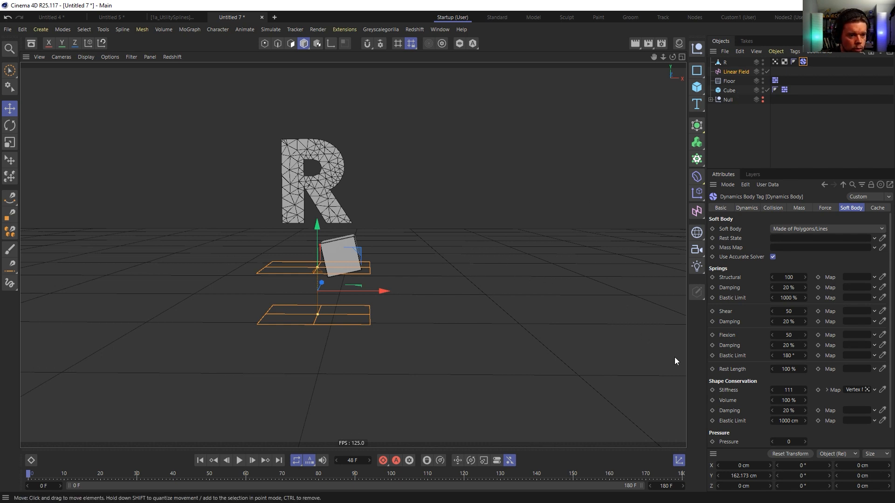
Reverse the Linear Field's direction to Y- with the R's vertex map shown
{"action": "left_click", "coordinate": [739, 73]}
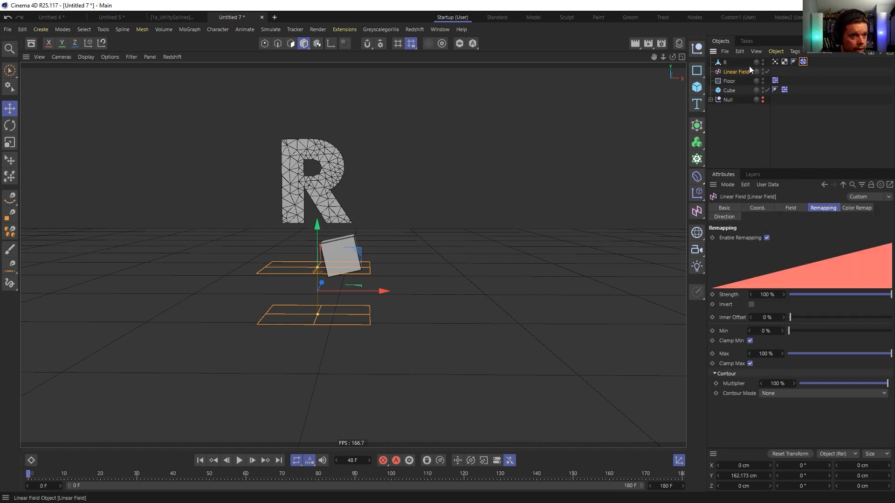
{"action": "left_click", "coordinate": [776, 62]}
{"action": "left_click", "coordinate": [745, 72]}
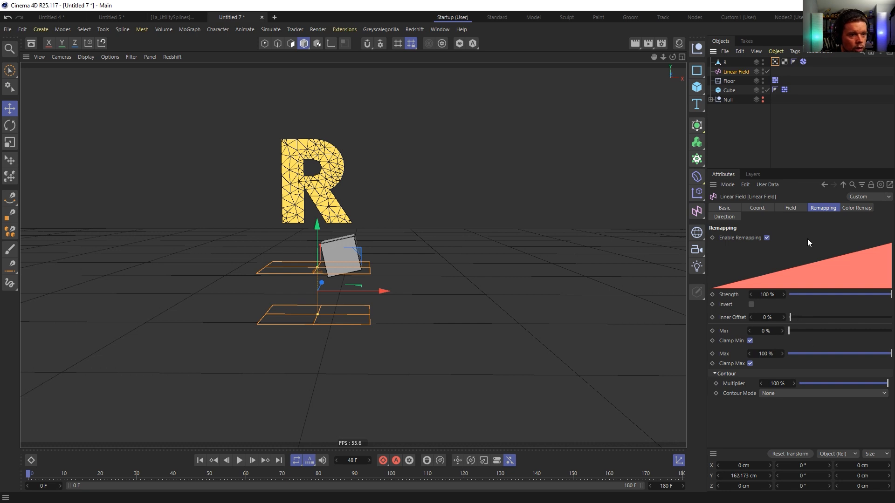
{"action": "left_click", "coordinate": [788, 208]}
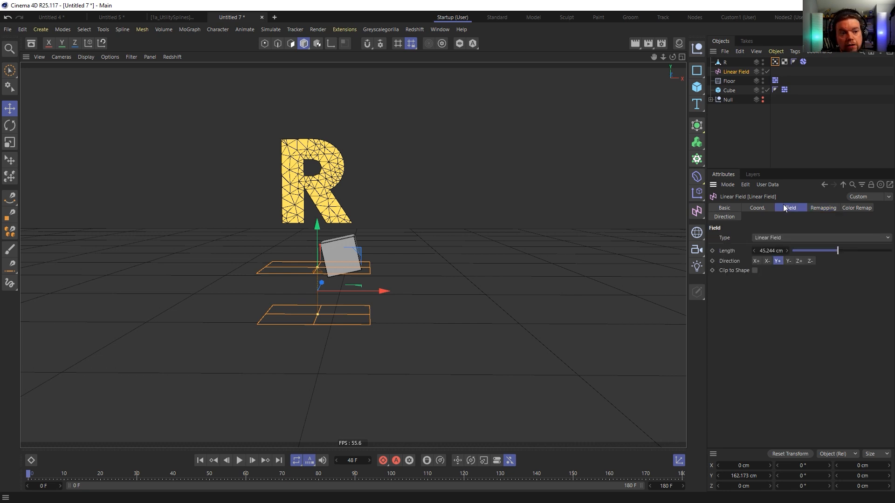
{"action": "left_click", "coordinate": [789, 261]}
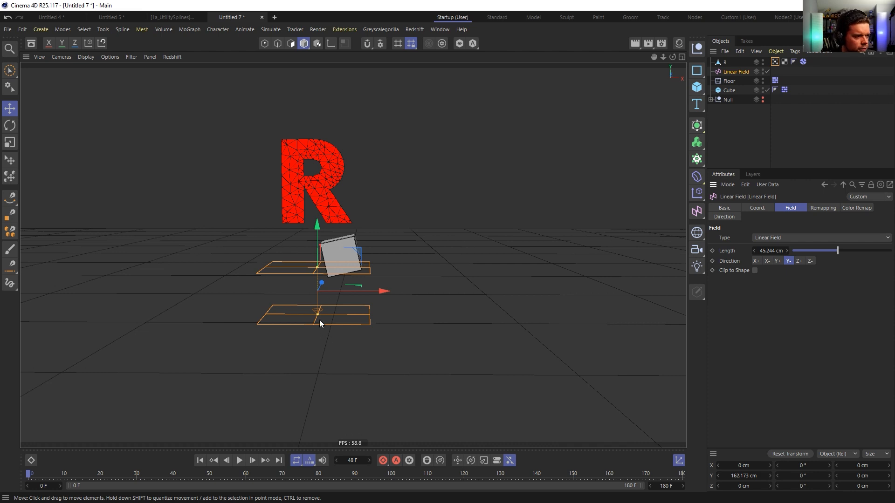
Shorten the Linear Field to about 22.2 cm at a height of about Y 185.4 cm, and test the simulation
{"action": "left_click_drag", "start_coordinate": [318, 314], "coordinate": [316, 307]}
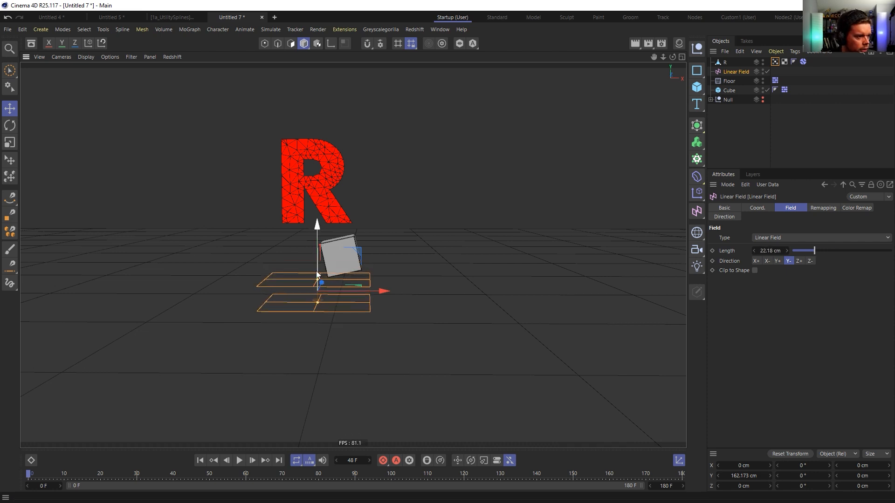
{"action": "left_click_drag", "start_coordinate": [317, 263], "coordinate": [317, 252]}
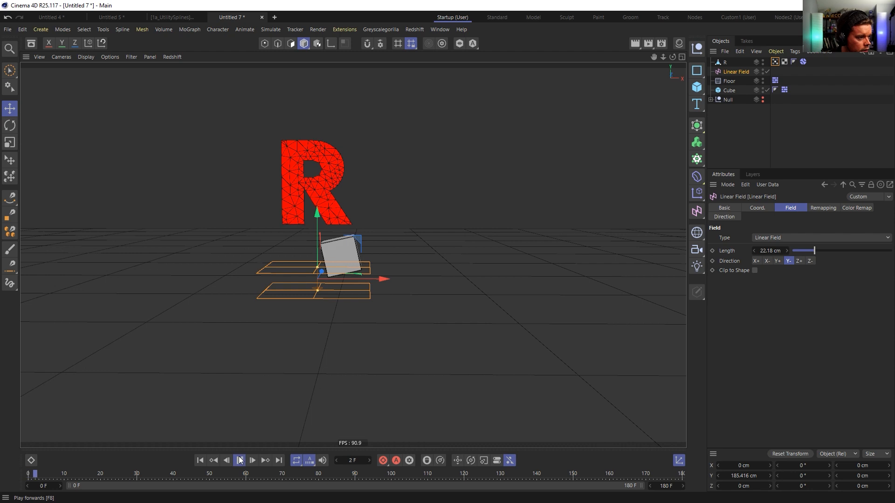
{"action": "left_click", "coordinate": [240, 461]}
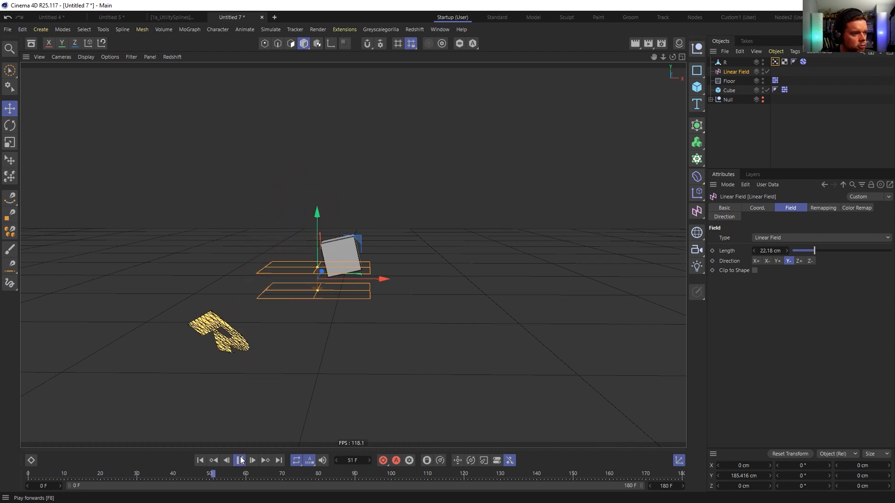
{"action": "left_click", "coordinate": [239, 460]}
{"action": "left_click", "coordinate": [200, 462]}
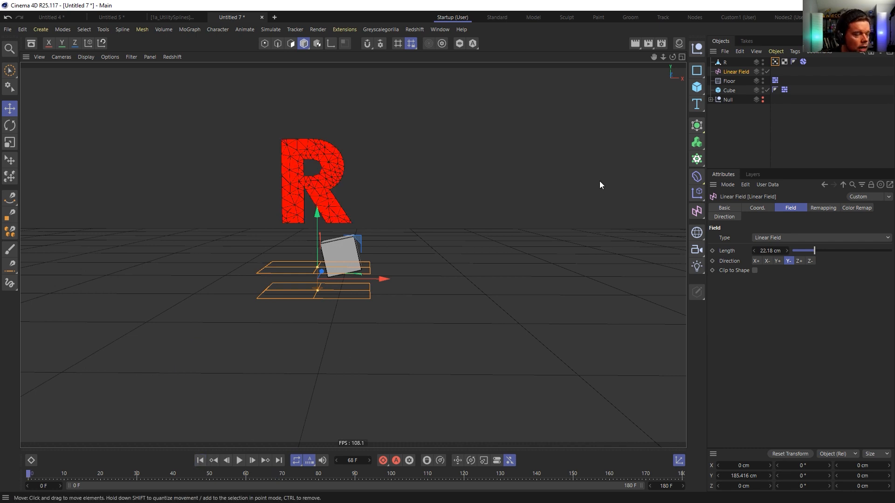
Set the springs in the R's soft body settings to Structural 11, Shear 5 and Flexion 5
{"action": "left_click", "coordinate": [775, 62]}
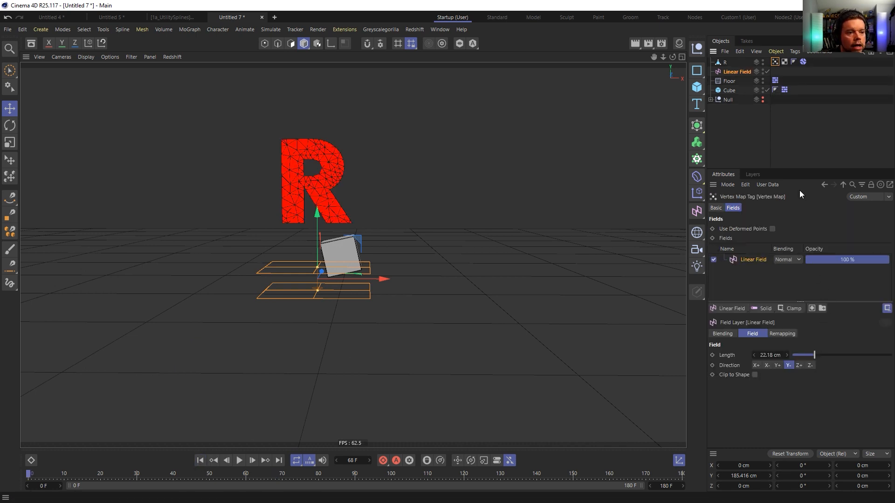
{"action": "left_click", "coordinate": [803, 61]}
{"action": "left_click", "coordinate": [789, 278]}
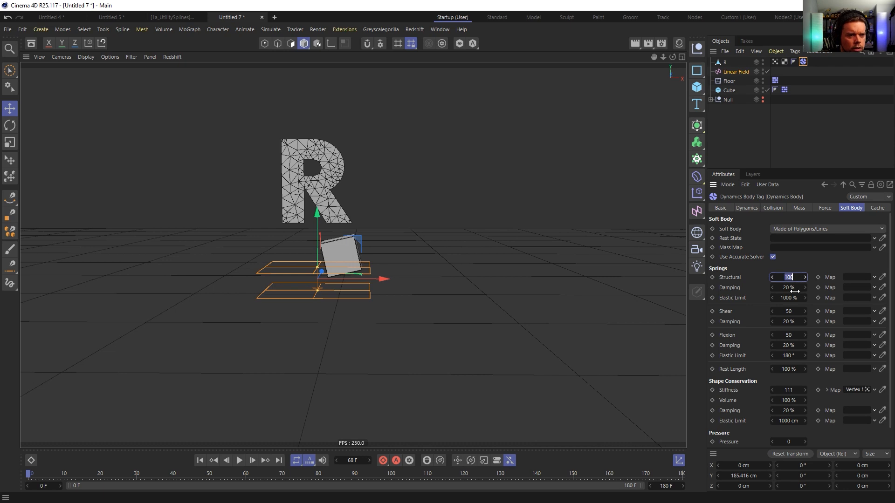
{"action": "left_click", "coordinate": [791, 310]}
{"action": "key", "text": "BackSpace"}
{"action": "left_click", "coordinate": [791, 336]}
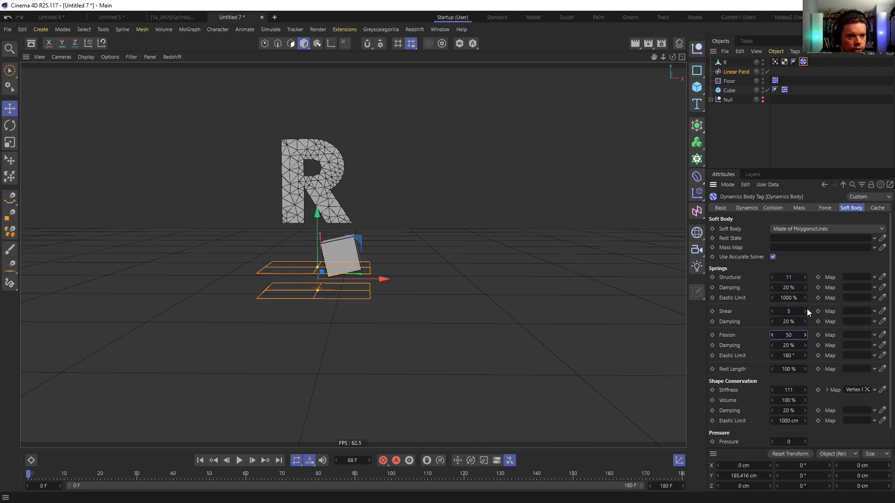
{"action": "key", "text": "Return"}
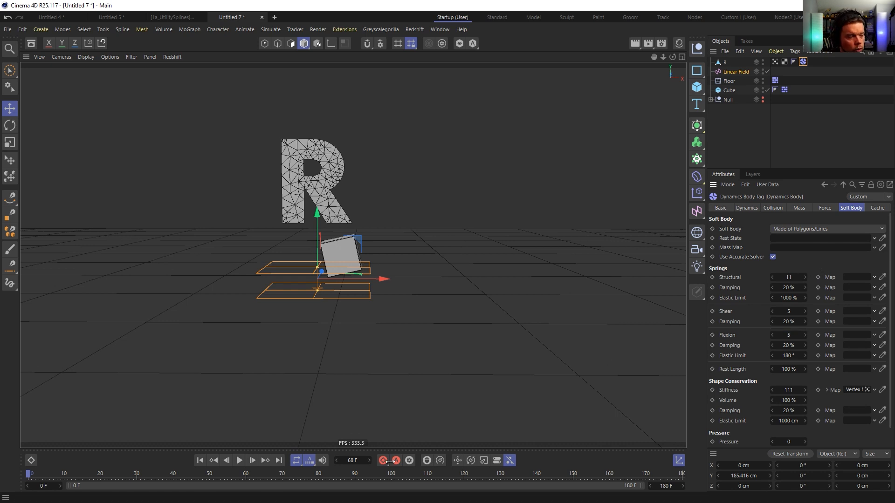
Play the simulation to check the new spring values and return to the first frame
{"action": "left_click", "coordinate": [239, 461]}
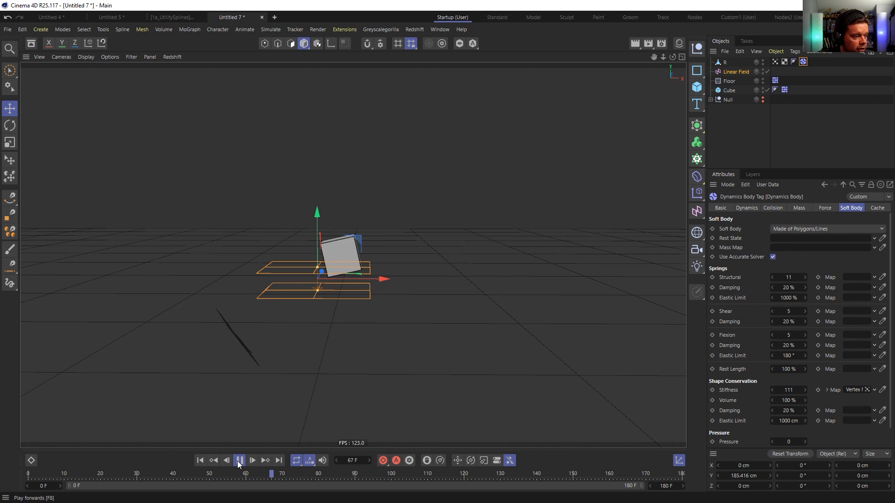
{"action": "left_click", "coordinate": [239, 462]}
{"action": "left_click", "coordinate": [205, 464]}
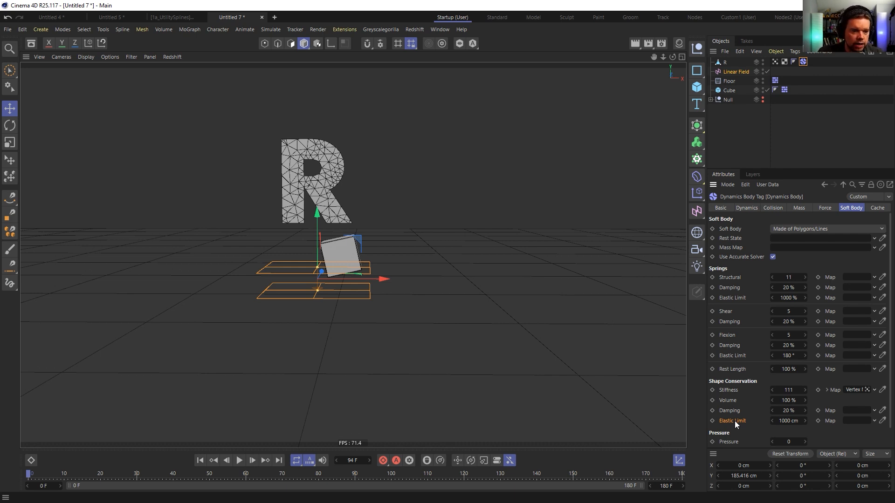
Set the R's Shape Conservation elastic limit to 10 cm and test the simulation from the start
{"action": "double_click", "coordinate": [792, 421]}
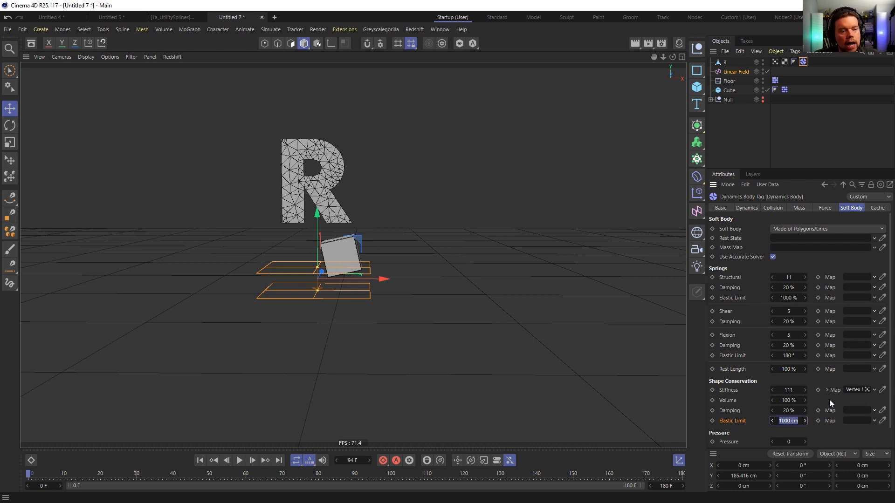
{"action": "type", "text": "10"}
{"action": "key", "text": "Return"}
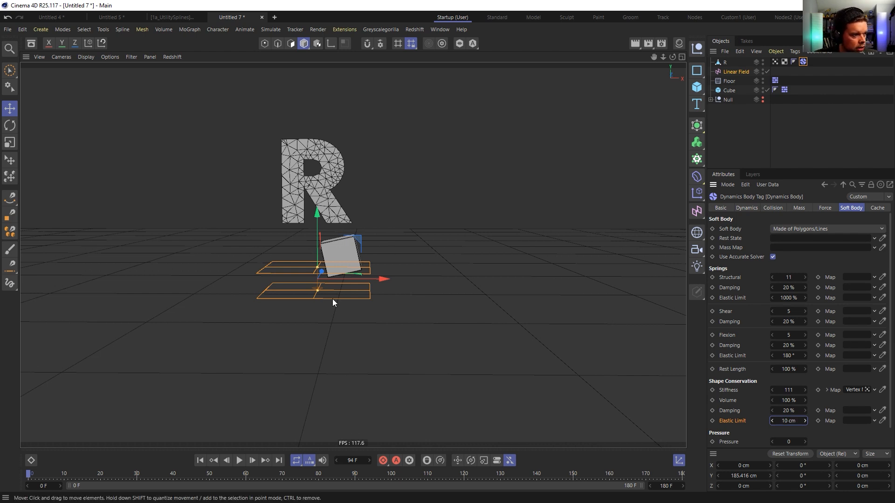
{"action": "left_click", "coordinate": [238, 461]}
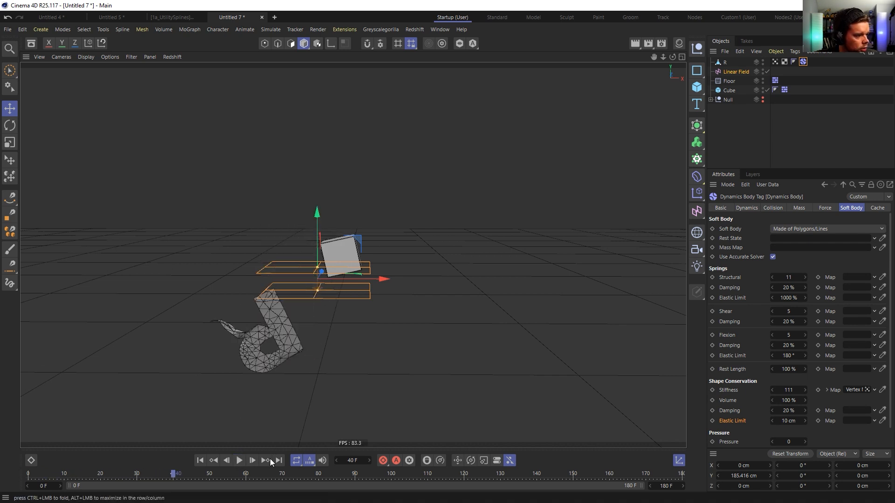
{"action": "left_click", "coordinate": [241, 462]}
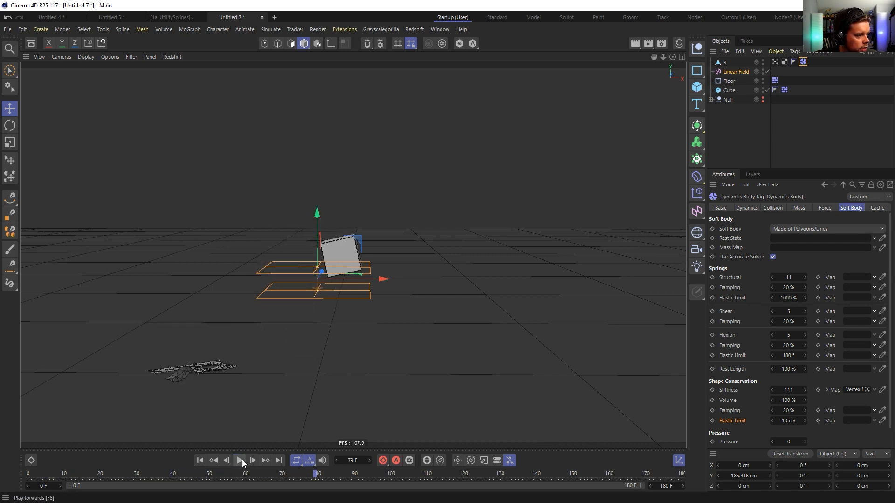
{"action": "left_click", "coordinate": [200, 460]}
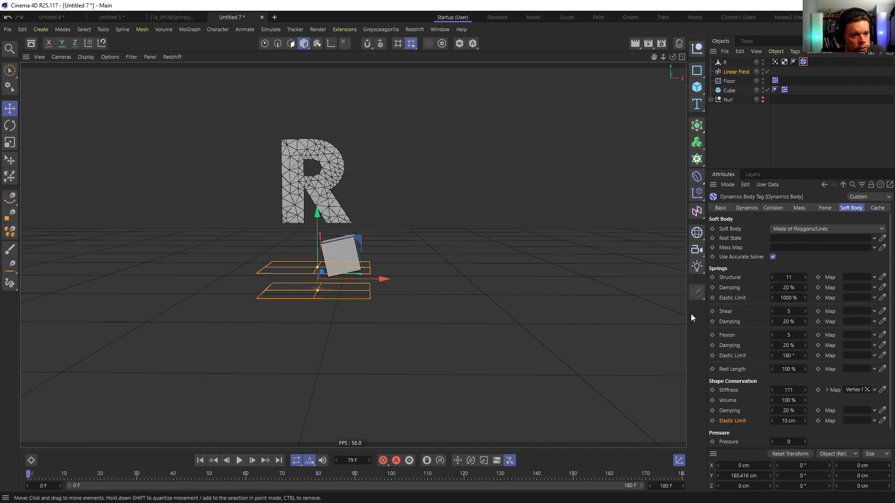
Show the R's vertex map and step through the fall frame by frame to examine how the field changes its weights
{"action": "left_click", "coordinate": [776, 61]}
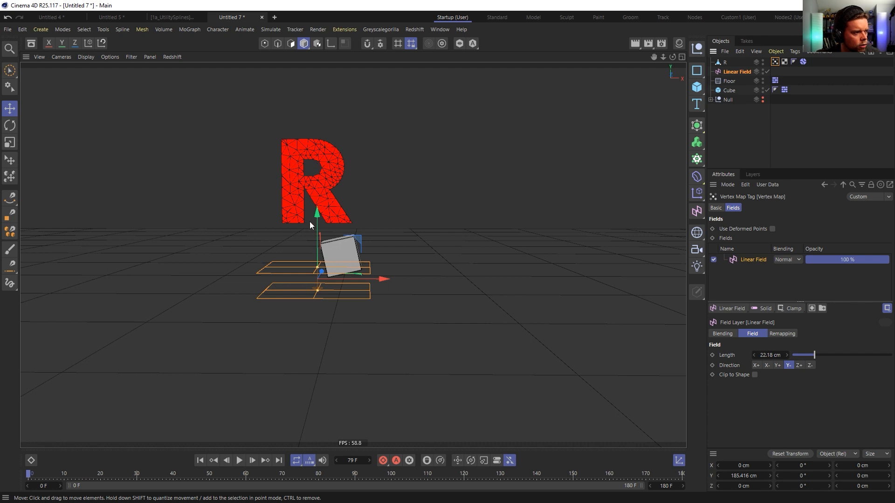
{"action": "left_click", "coordinate": [239, 461]}
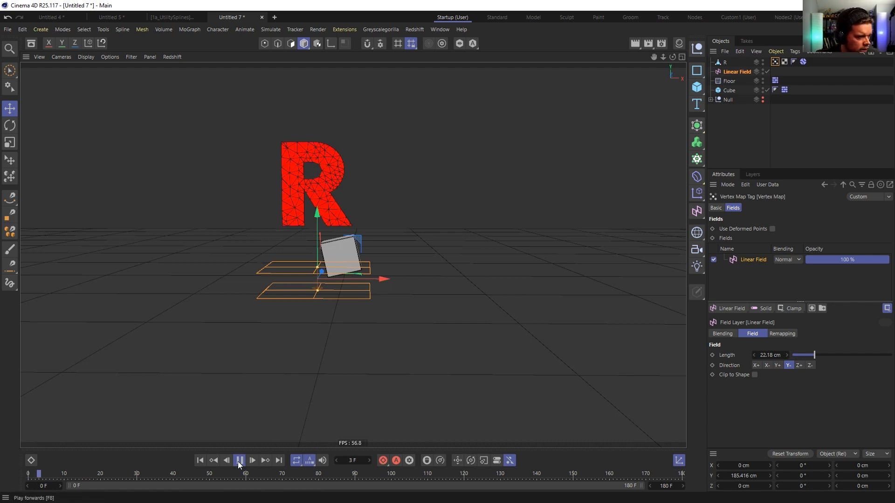
{"action": "left_click", "coordinate": [239, 461]}
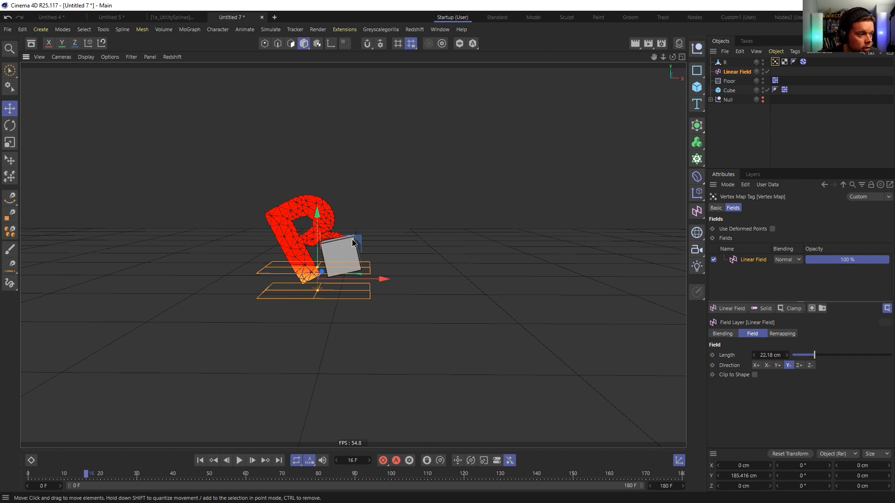
{"action": "left_click_drag", "start_coordinate": [351, 243], "coordinate": [369, 246], "text": "alt"}
{"action": "left_click", "coordinate": [253, 462]}
{"action": "left_click", "coordinate": [253, 462]}
{"action": "left_click", "coordinate": [253, 462]}
{"action": "left_click", "coordinate": [253, 462]}
{"action": "left_click", "coordinate": [253, 461]}
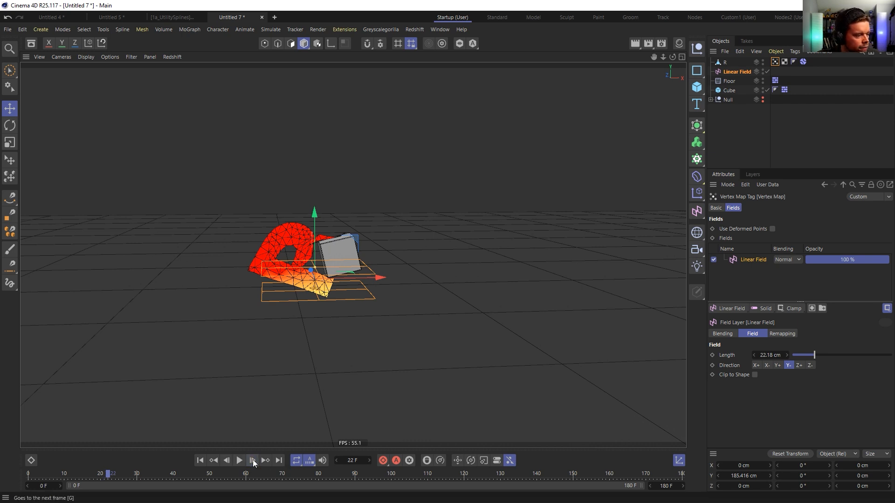
{"action": "left_click", "coordinate": [252, 461]}
{"action": "left_click", "coordinate": [252, 460]}
{"action": "left_click", "coordinate": [252, 460]}
{"action": "left_click", "coordinate": [252, 460]}
{"action": "left_click", "coordinate": [252, 461]}
{"action": "left_click", "coordinate": [253, 460]}
{"action": "left_click", "coordinate": [253, 460]}
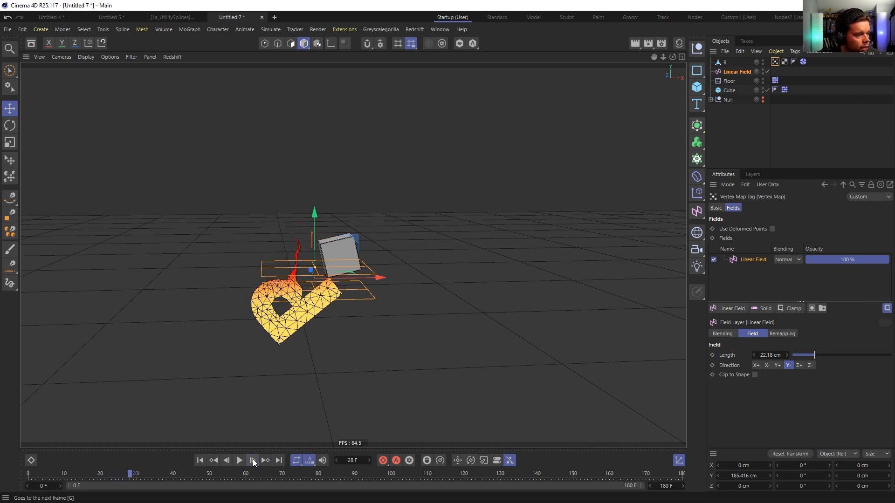
{"action": "left_click", "coordinate": [253, 460]}
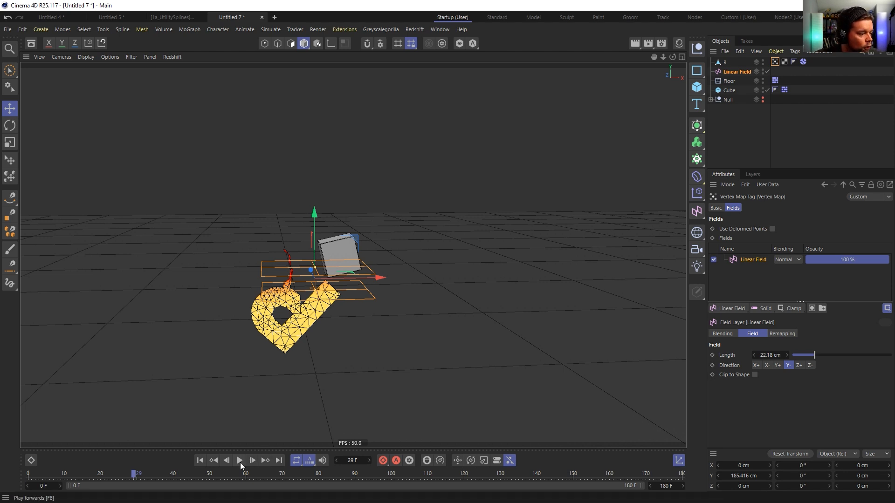
Replay the whole fall with the vertex map shown and return to the first frame
{"action": "left_click", "coordinate": [240, 462]}
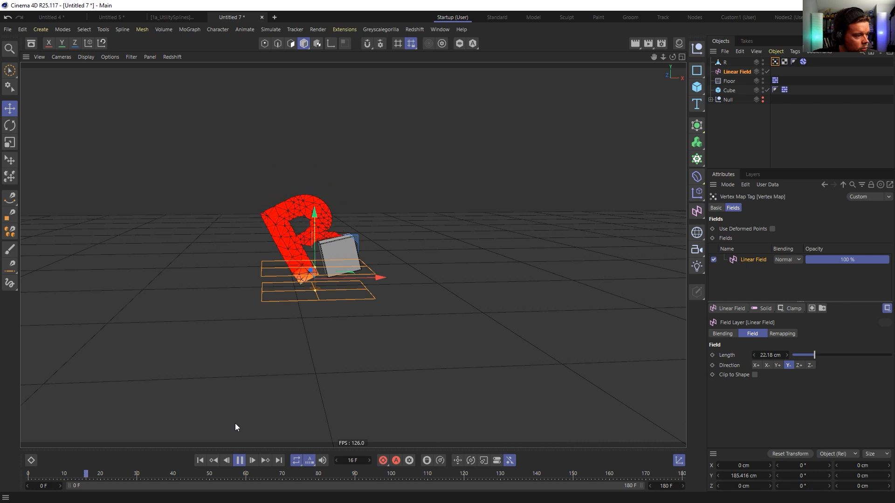
{"action": "left_click", "coordinate": [240, 461]}
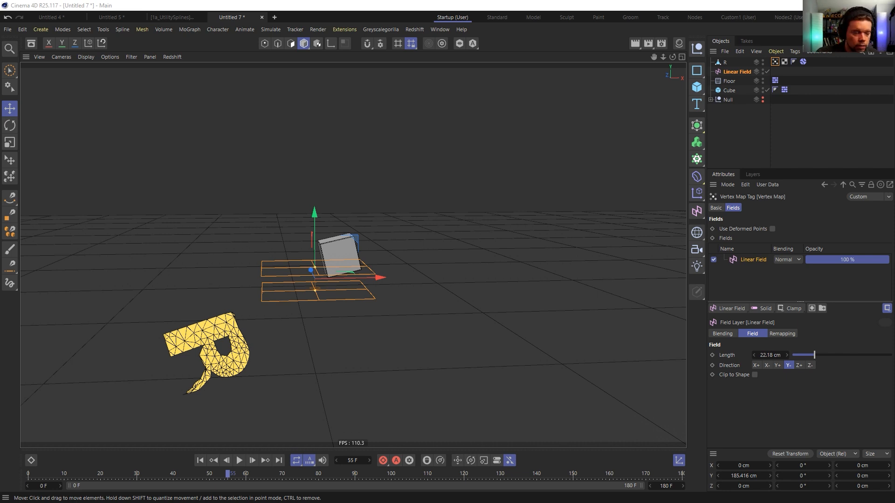
{"action": "left_click", "coordinate": [200, 460]}
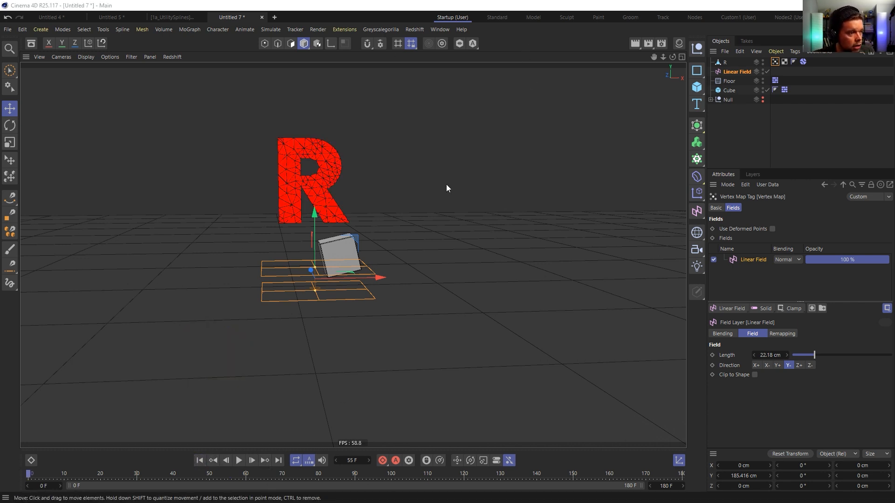
Save the scene as [2a]PlasticStiffness.c4d in the SceneFiles folder
{"action": "key", "text": "ctrl+s"}
{"action": "left_click", "coordinate": [215, 79]}
{"action": "left_click", "coordinate": [76, 356]}
{"action": "left_click", "coordinate": [70, 356]}
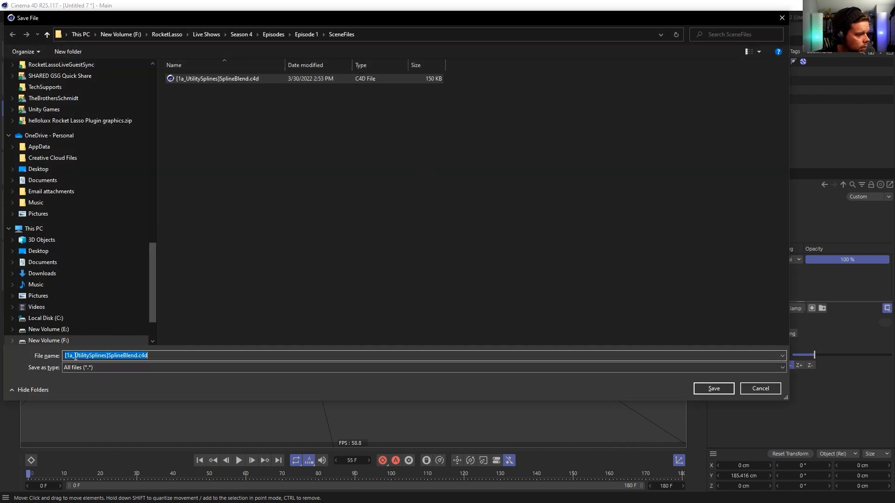
{"action": "key", "text": "BackSpace"}
{"action": "type", "text": "2"}
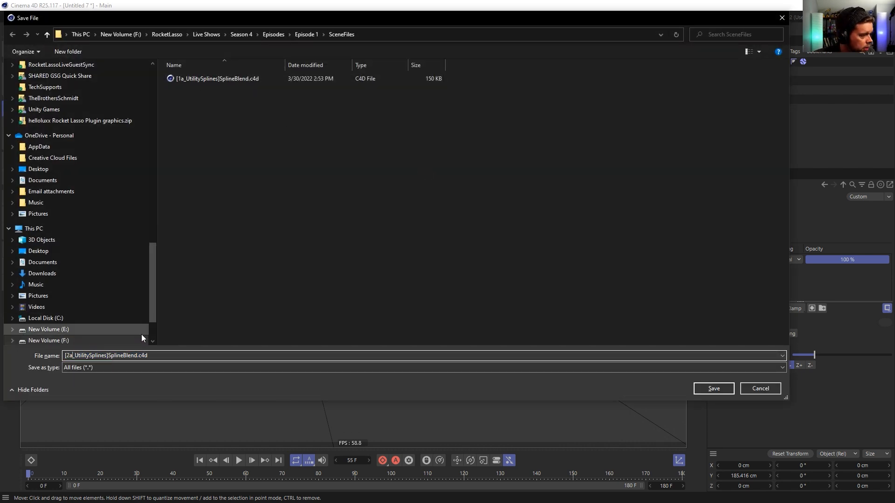
{"action": "key", "text": "Right"}
{"action": "key", "text": "shift+Right"}
{"action": "key", "text": "shift+Right"}
{"action": "key", "text": "shift+Right"}
{"action": "key", "text": "shift+Right"}
{"action": "key", "text": "shift+Right"}
{"action": "key", "text": "shift+Right"}
{"action": "key", "text": "shift+Right"}
{"action": "key", "text": "shift+Right"}
{"action": "key", "text": "shift+Right"}
{"action": "key", "text": "shift+Right"}
{"action": "key", "text": "shift+Right"}
{"action": "key", "text": "shift+Right"}
{"action": "key", "text": "shift+Right"}
{"action": "key", "text": "shift+Right"}
{"action": "key", "text": "shift+Right"}
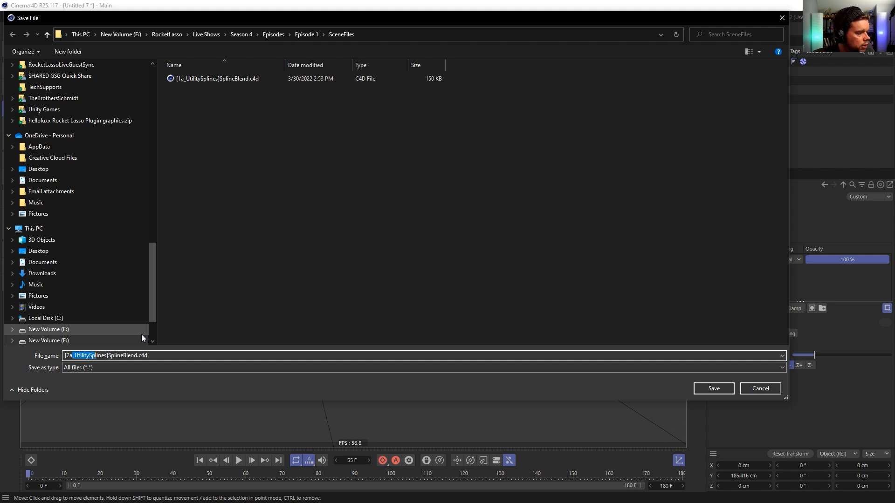
{"action": "key", "text": "BackSpace"}
{"action": "key", "text": "shift+Right"}
{"action": "key", "text": "shift+Right"}
{"action": "key", "text": "shift+Right"}
{"action": "key", "text": "shift+Right"}
{"action": "key", "text": "shift+Right"}
{"action": "key", "text": "shift+Right"}
{"action": "key", "text": "shift+Right"}
{"action": "key", "text": "shift+Right"}
{"action": "key", "text": "shift+Right"}
{"action": "key", "text": "shift+Right"}
{"action": "key", "text": "shift+Right"}
{"action": "key", "text": "shift+Right"}
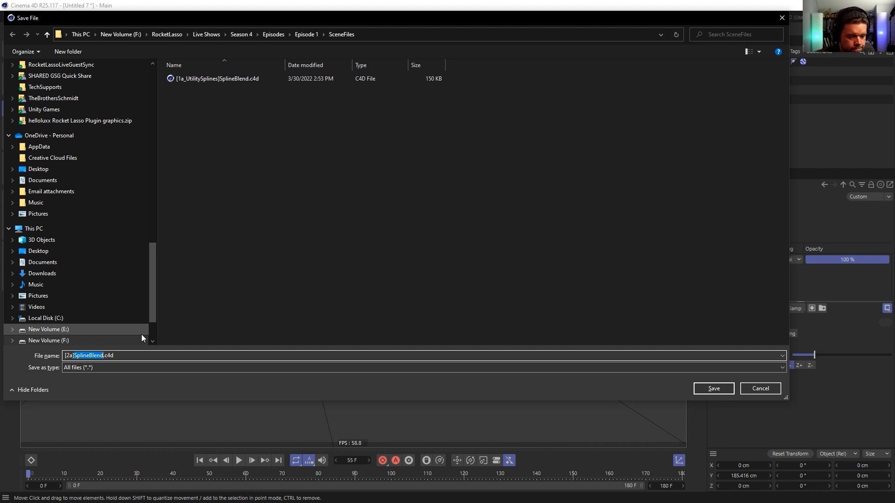
{"action": "type", "text": "Plas"}
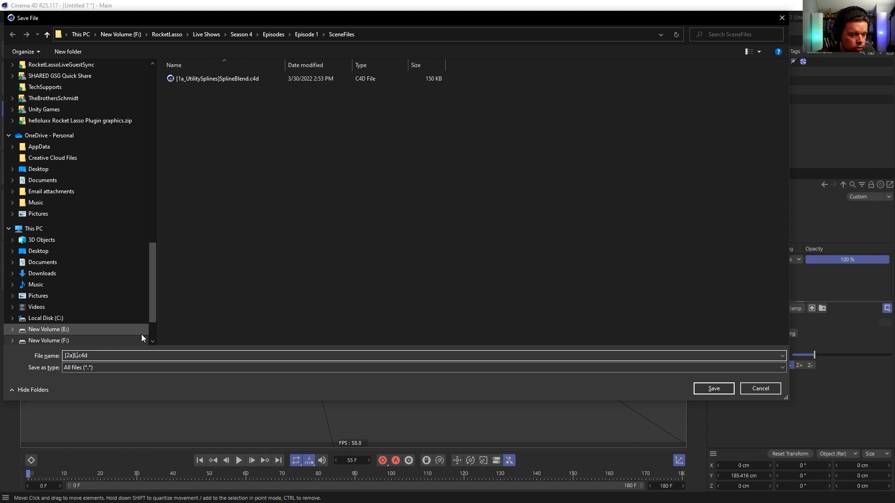
{"action": "type", "text": "ticStiffness"}
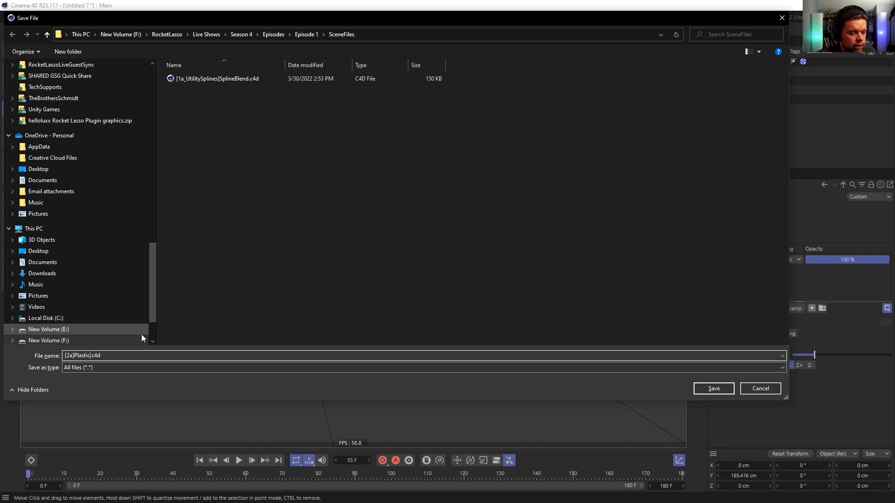
{"action": "key", "text": "Return"}
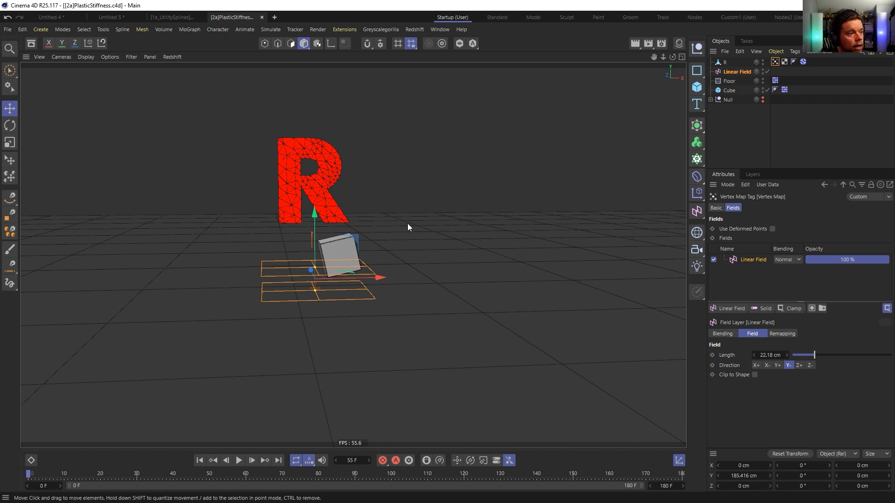
Add a plane oriented to +Z with 1 width segment and a width of 44 cm
{"action": "left_click_drag", "start_coordinate": [353, 259], "coordinate": [319, 276], "text": "alt"}
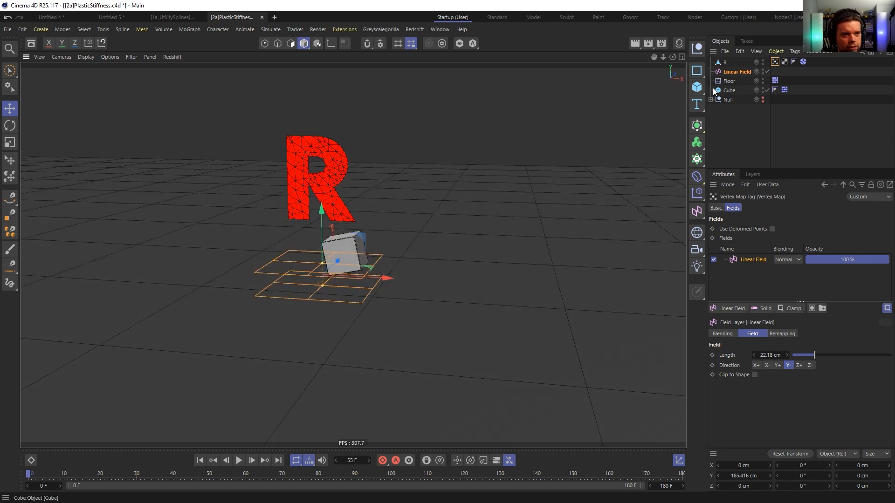
{"action": "left_click", "coordinate": [695, 88]}
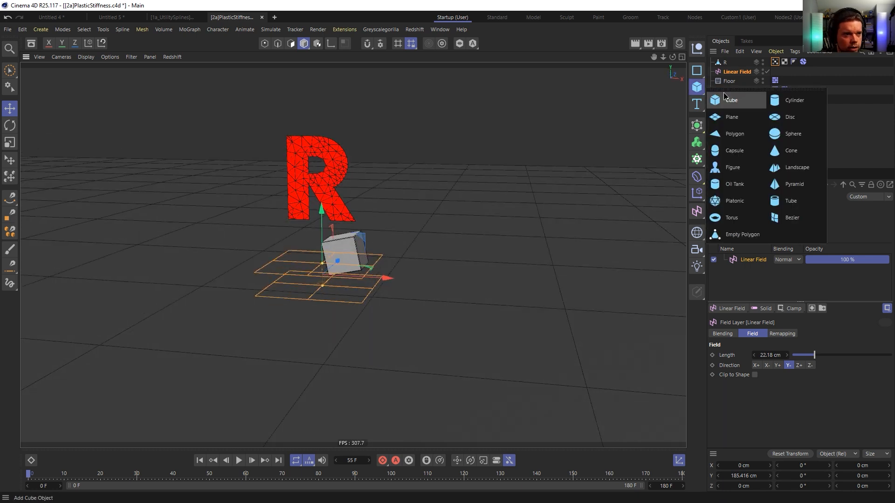
{"action": "left_click", "coordinate": [723, 118]}
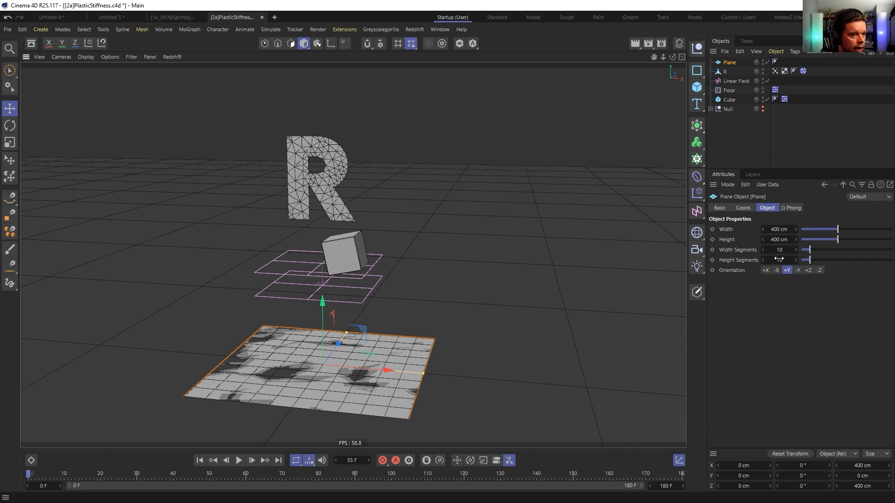
{"action": "left_click", "coordinate": [808, 270]}
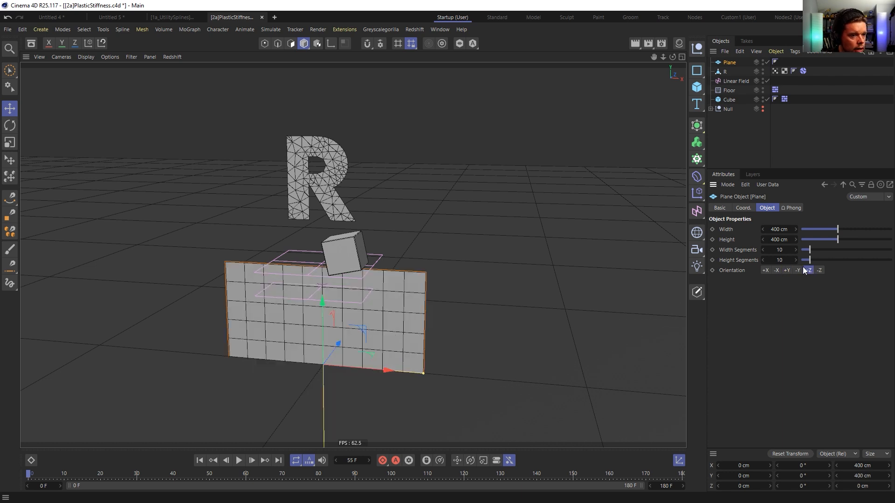
{"action": "left_click_drag", "start_coordinate": [810, 247], "coordinate": [799, 250]}
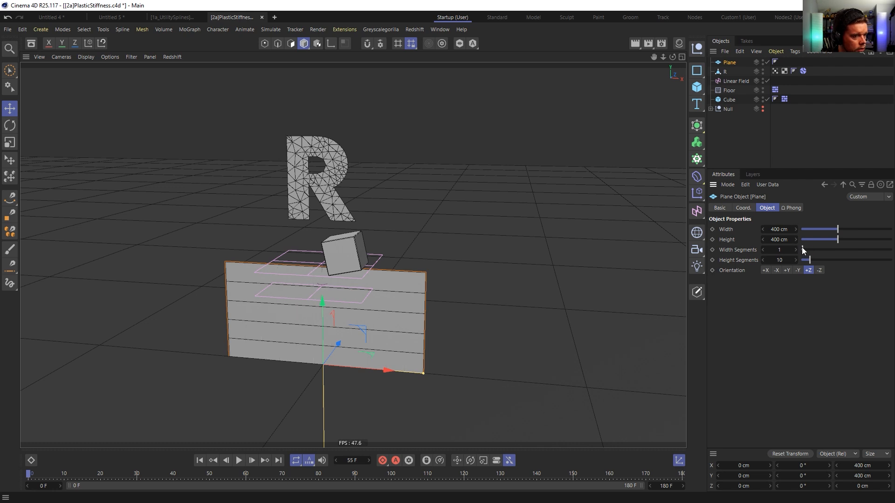
{"action": "left_click_drag", "start_coordinate": [823, 230], "coordinate": [806, 236]}
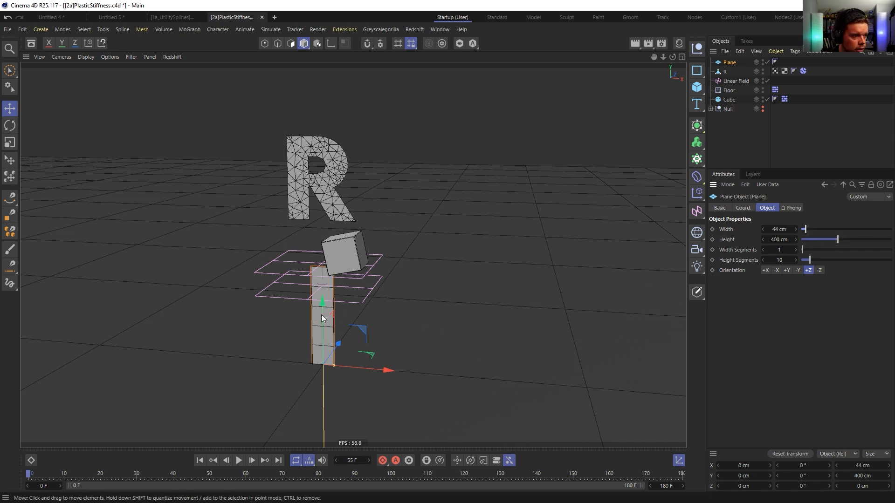
Set the plane to 2 width segments and 20 height segments
{"action": "left_click", "coordinate": [795, 251]}
{"action": "double_click", "coordinate": [780, 260]}
{"action": "type", "text": "20"}
{"action": "key", "text": "Return"}
Delete the floor and lower the plane to about Y -30.4 cm
{"action": "left_click", "coordinate": [399, 292]}
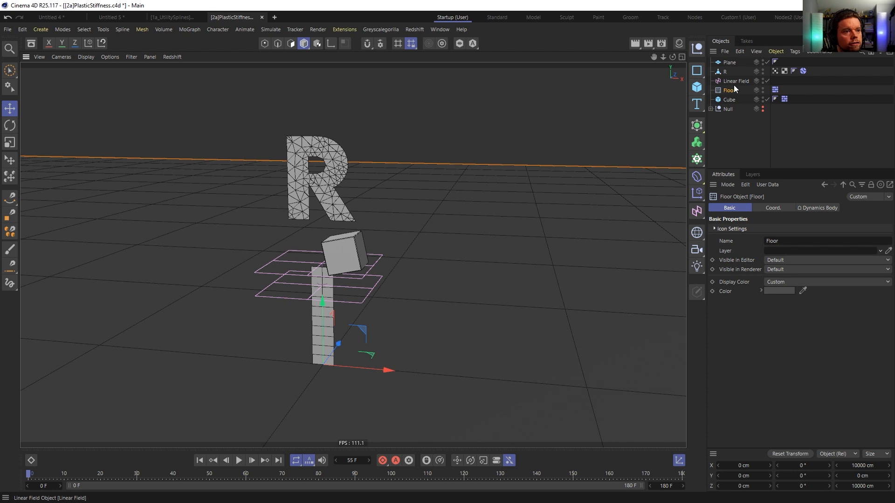
{"action": "key", "text": "Delete"}
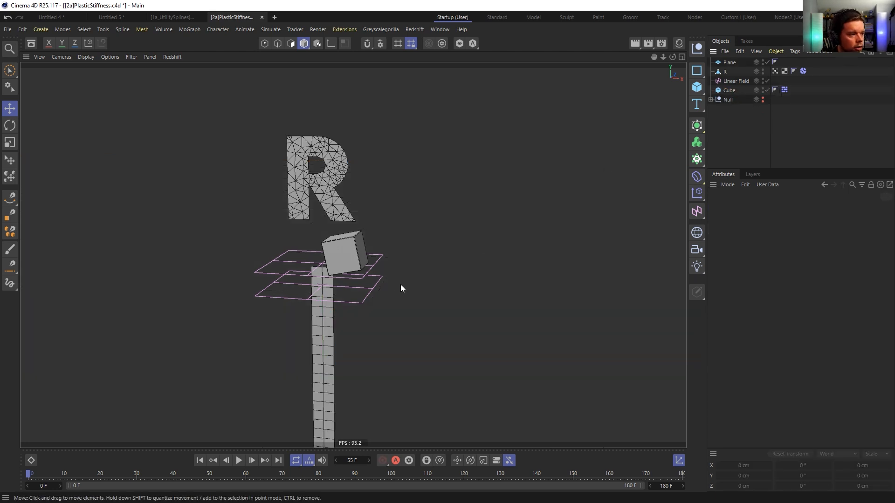
{"action": "left_click", "coordinate": [729, 63]}
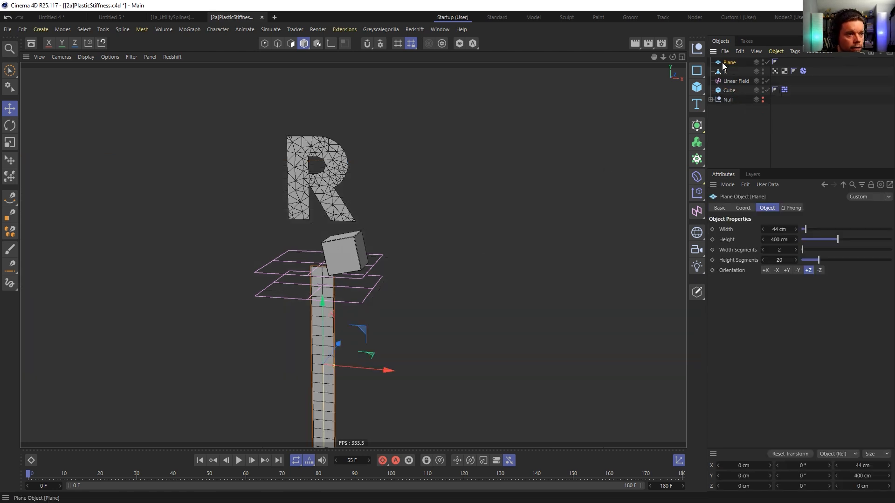
{"action": "middle_click_drag", "start_coordinate": [339, 361], "coordinate": [373, 301], "text": "alt"}
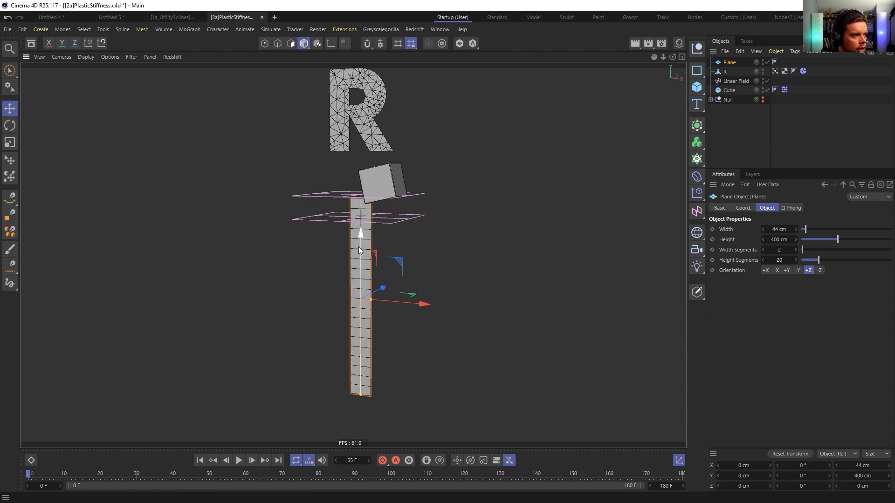
{"action": "left_click_drag", "start_coordinate": [360, 245], "coordinate": [379, 201]}
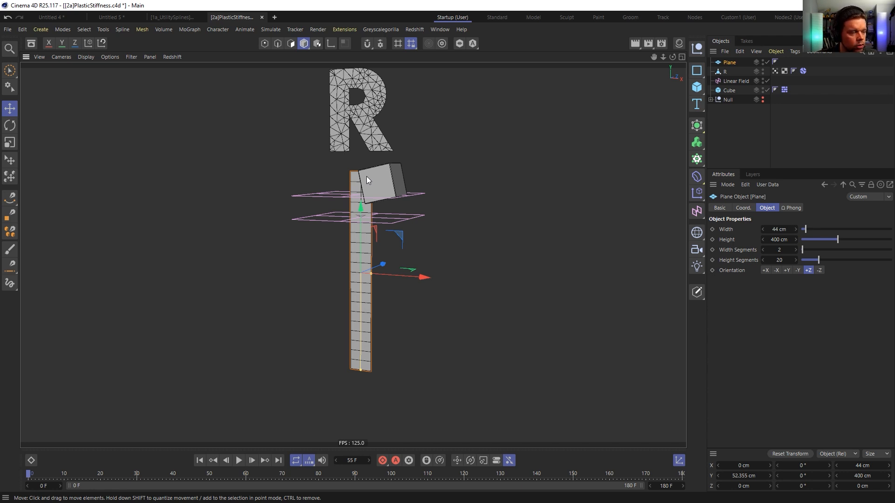
{"action": "left_click_drag", "start_coordinate": [361, 216], "coordinate": [352, 263]}
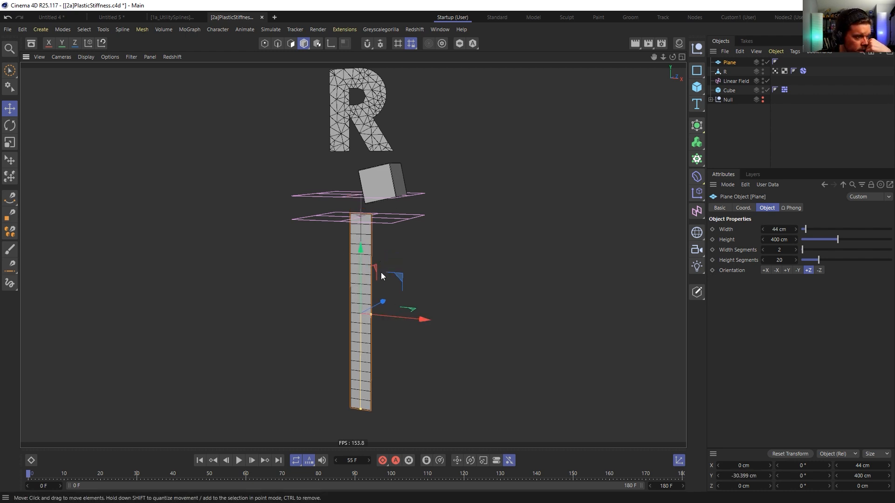
Set the plane's height to 800 cm with 40 height segments and lower it to about Y -251.6 cm
{"action": "left_click_drag", "start_coordinate": [361, 250], "coordinate": [354, 278]}
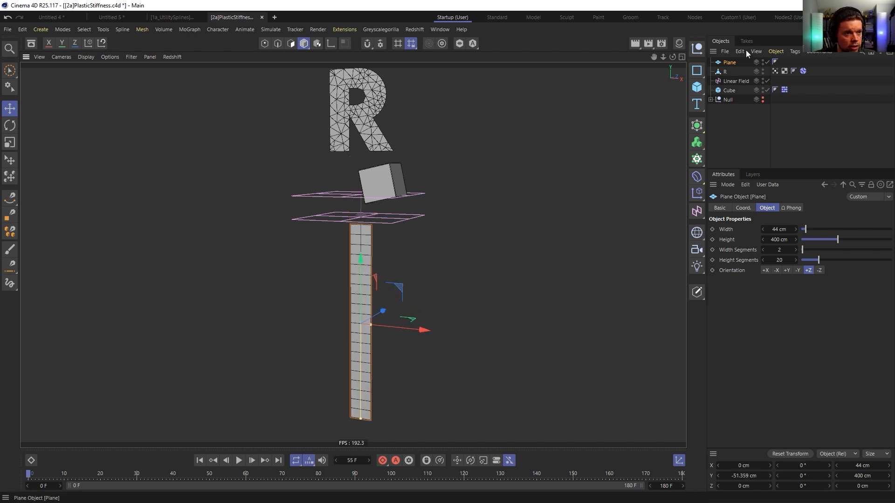
{"action": "left_click", "coordinate": [778, 239]}
{"action": "type", "text": "800"}
{"action": "key", "text": "Return"}
{"action": "left_click", "coordinate": [780, 260]}
{"action": "type", "text": "40"}
{"action": "key", "text": "Return"}
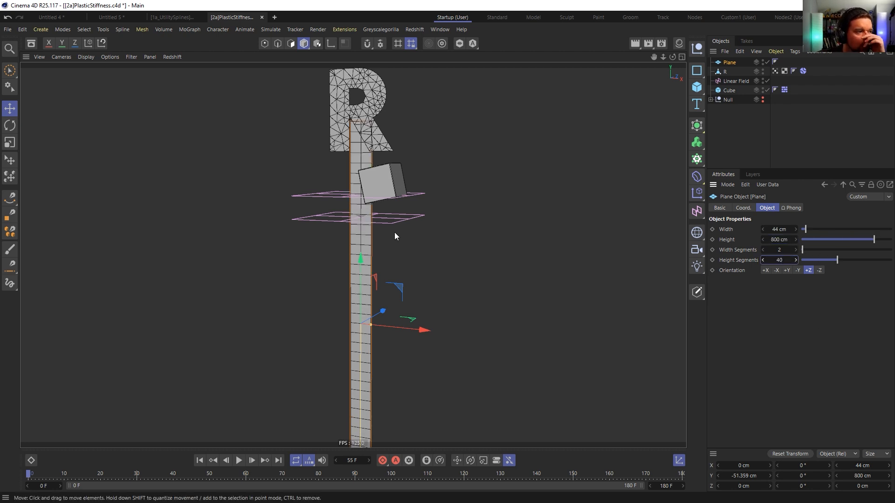
{"action": "left_click_drag", "start_coordinate": [357, 261], "coordinate": [399, 360]}
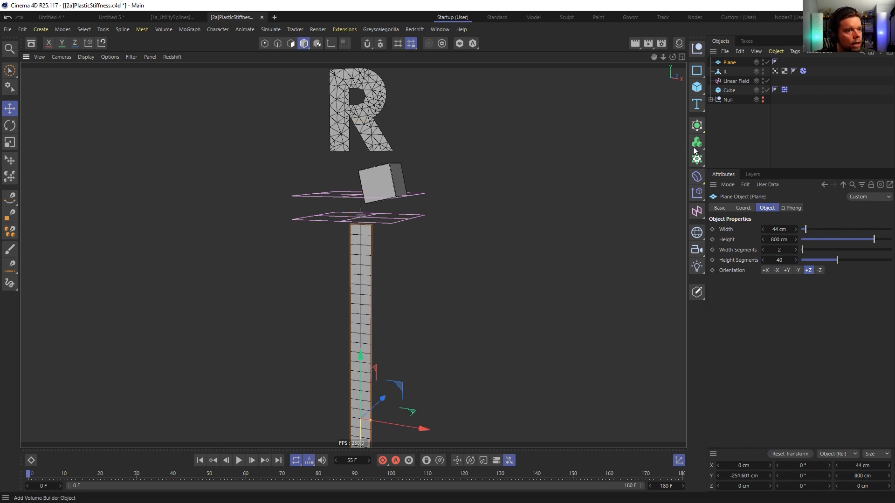
Set the linear field's Y position to 0 cm and lower the plane beneath it to about Y -429.8 cm
{"action": "left_click", "coordinate": [735, 81]}
{"action": "double_click", "coordinate": [741, 476]}
{"action": "type", "text": "0"}
{"action": "key", "text": "Return"}
{"action": "middle_click_drag", "start_coordinate": [394, 326], "coordinate": [421, 281], "text": "alt"}
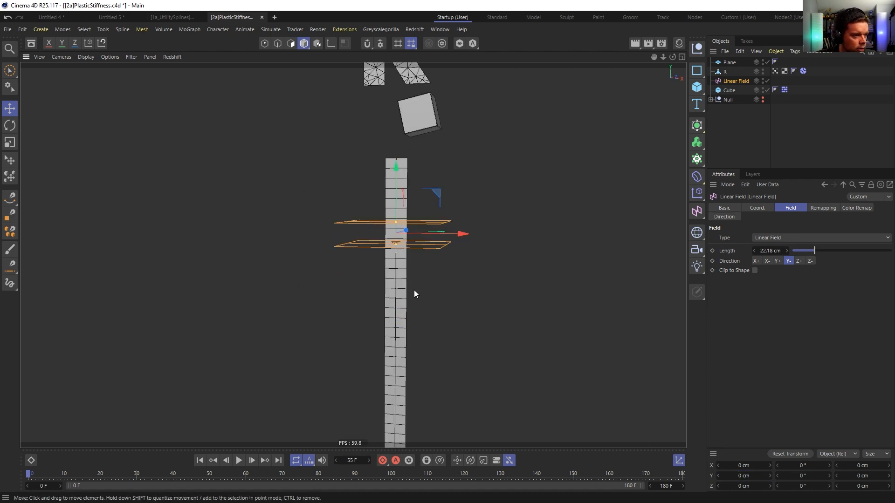
{"action": "left_click", "coordinate": [398, 297]}
{"action": "left_click_drag", "start_coordinate": [398, 297], "coordinate": [409, 380]}
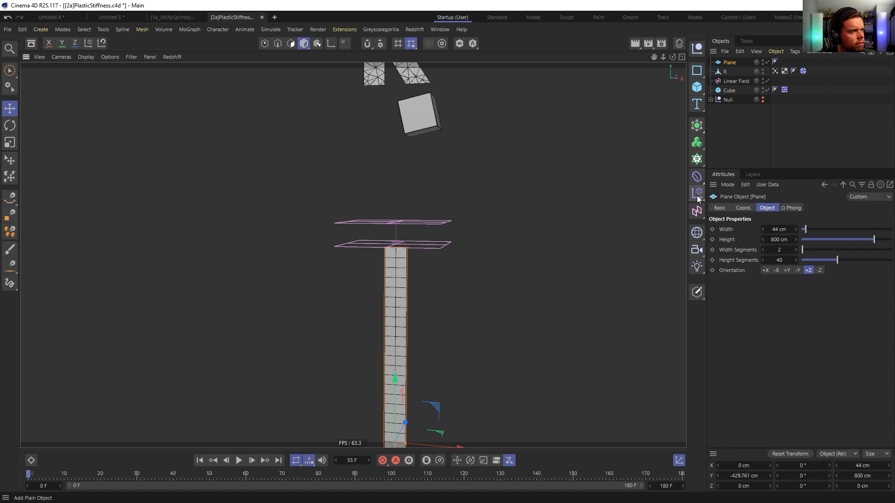
{"action": "left_click_drag", "start_coordinate": [504, 231], "coordinate": [466, 234], "text": "alt"}
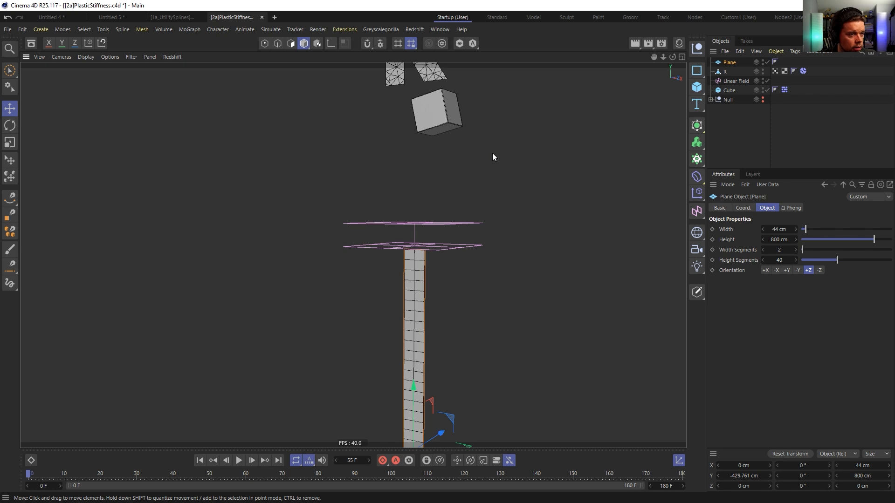
Copy the soft body dynamics tag from the R onto the plane
{"action": "left_click", "coordinate": [803, 71]}
{"action": "left_click_drag", "start_coordinate": [804, 72], "coordinate": [785, 62], "text": "ctrl"}
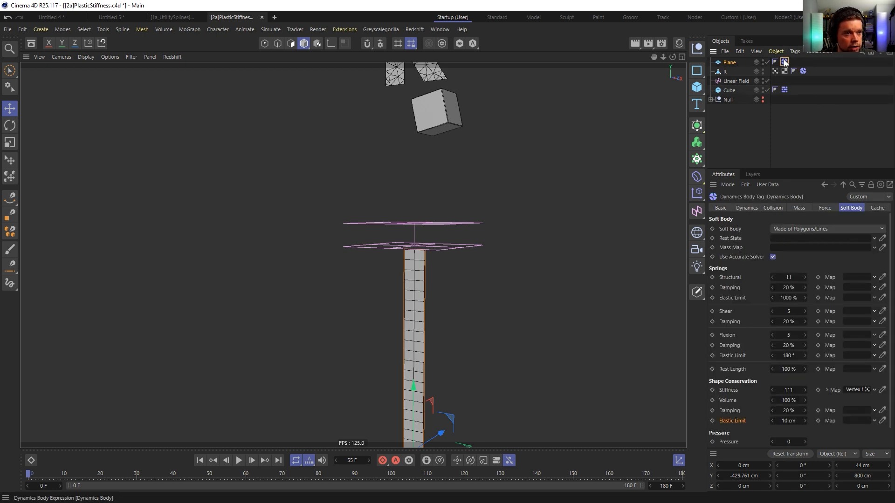
{"action": "left_click", "coordinate": [748, 65]}
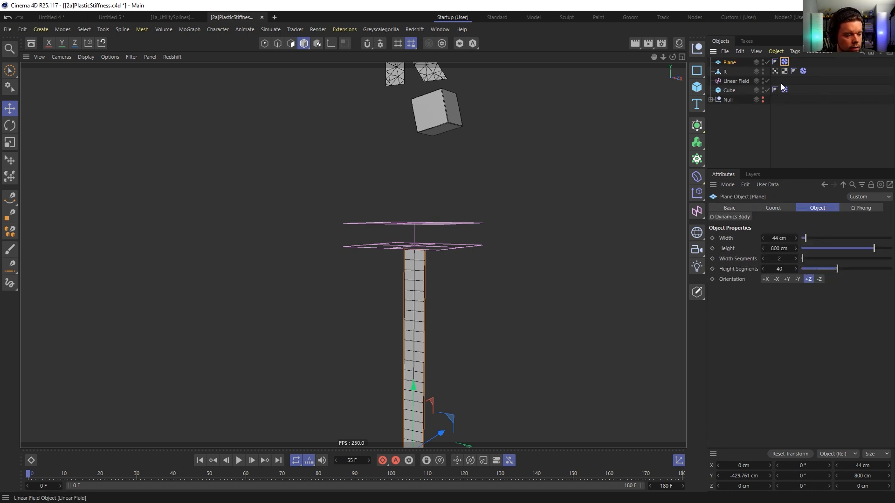
Set the gravity in the project's dynamics settings to 0 cm
{"action": "key", "text": "ctrl+d"}
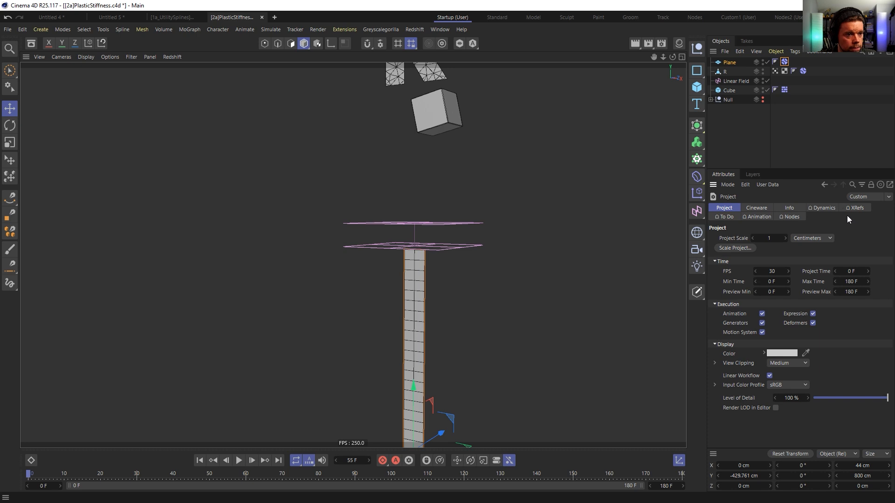
{"action": "left_click", "coordinate": [822, 208]}
{"action": "double_click", "coordinate": [791, 291]}
{"action": "type", "text": "0"}
{"action": "key", "text": "Return"}
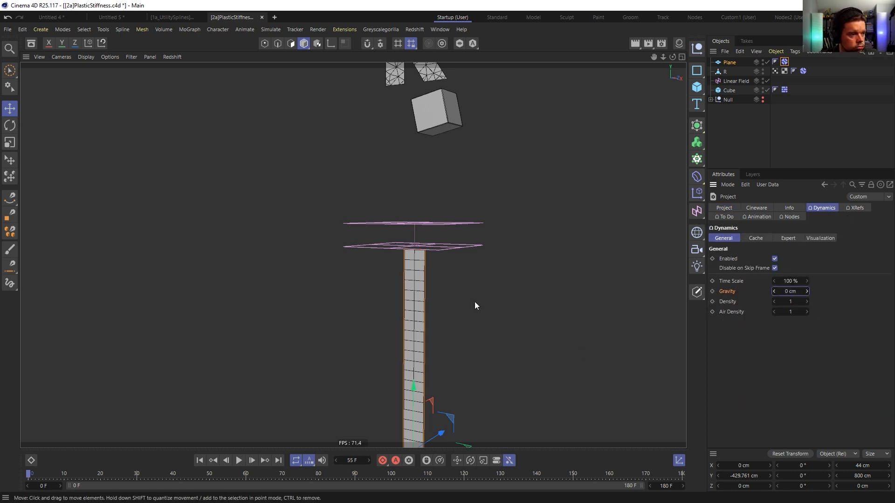
Move the R's vertex map tag onto the linear field to preserve it
{"action": "left_click", "coordinate": [725, 72]}
{"action": "left_click_drag", "start_coordinate": [775, 72], "coordinate": [777, 82]}
{"action": "left_click", "coordinate": [728, 62]}
Delete the R, the null and the cube, leaving only the plane and the linear field
{"action": "left_click", "coordinate": [724, 71]}
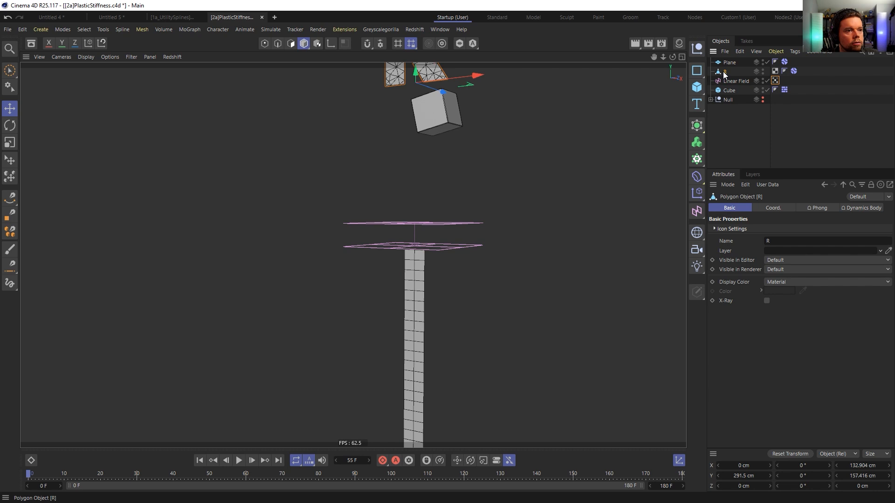
{"action": "key", "text": "Delete"}
{"action": "left_click", "coordinate": [723, 93]}
{"action": "key", "text": "Delete"}
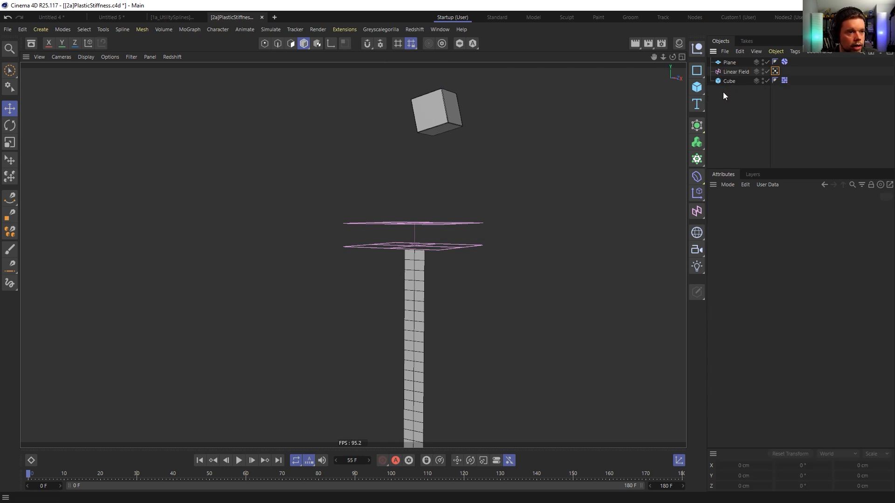
{"action": "left_click_drag", "start_coordinate": [434, 192], "coordinate": [449, 171], "text": "alt"}
{"action": "left_click", "coordinate": [450, 118]}
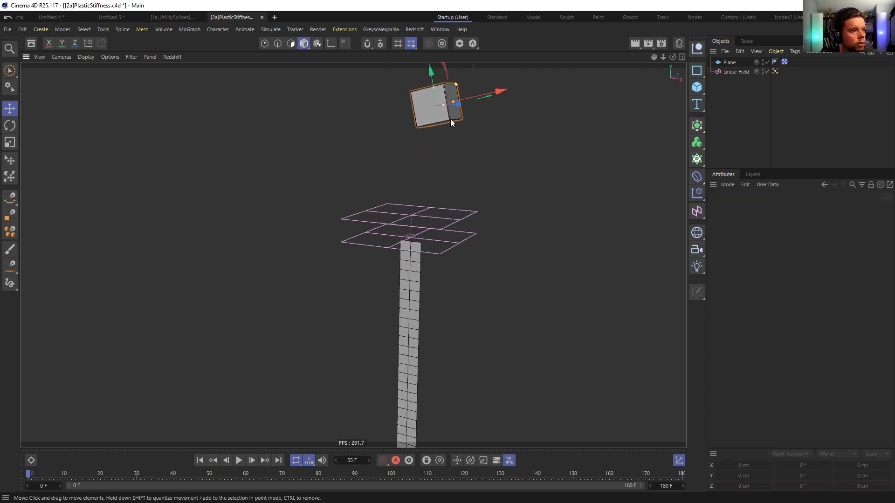
{"action": "key", "text": "Delete"}
{"action": "middle_click_drag", "start_coordinate": [407, 232], "coordinate": [424, 274], "text": "alt"}
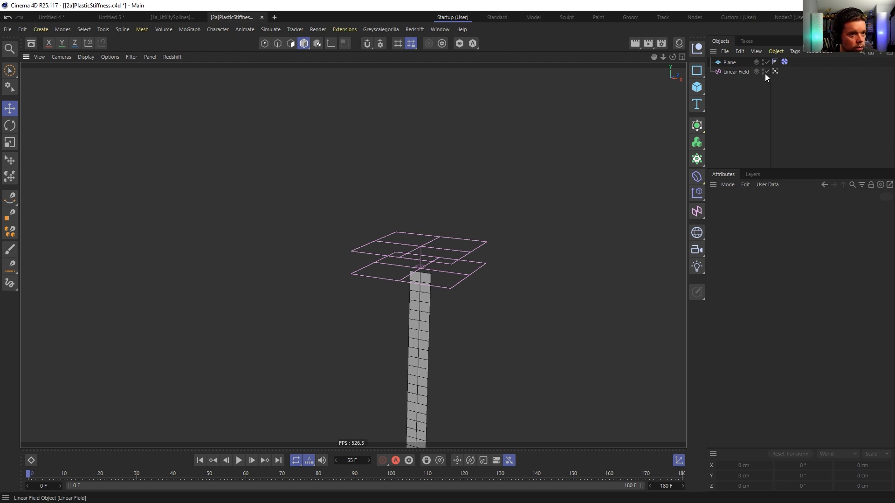
Enable a custom initial velocity on the plane's dynamics tag with 500 cm linear velocity in Y and test-play the simulation
{"action": "left_click", "coordinate": [784, 61]}
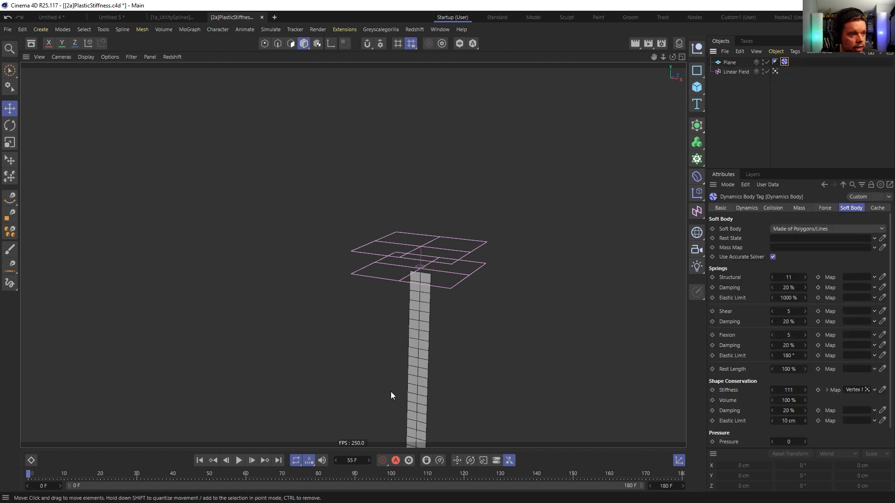
{"action": "left_click", "coordinate": [772, 208]}
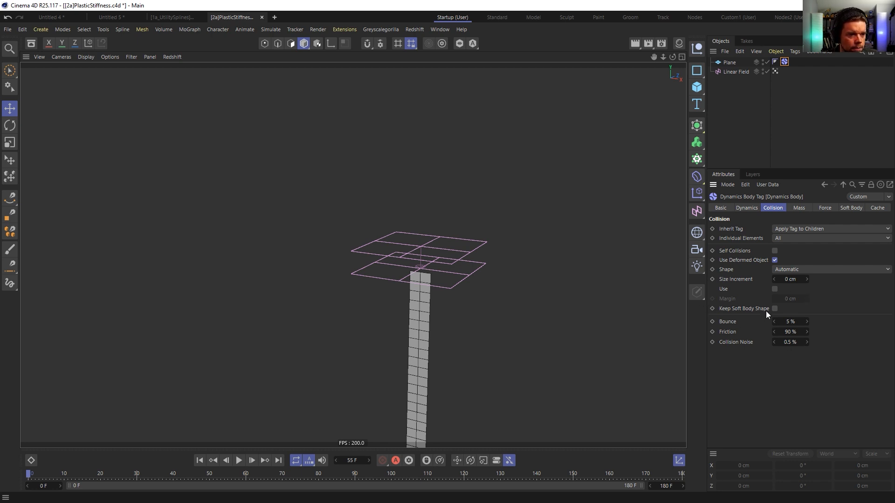
{"action": "left_click", "coordinate": [752, 208]}
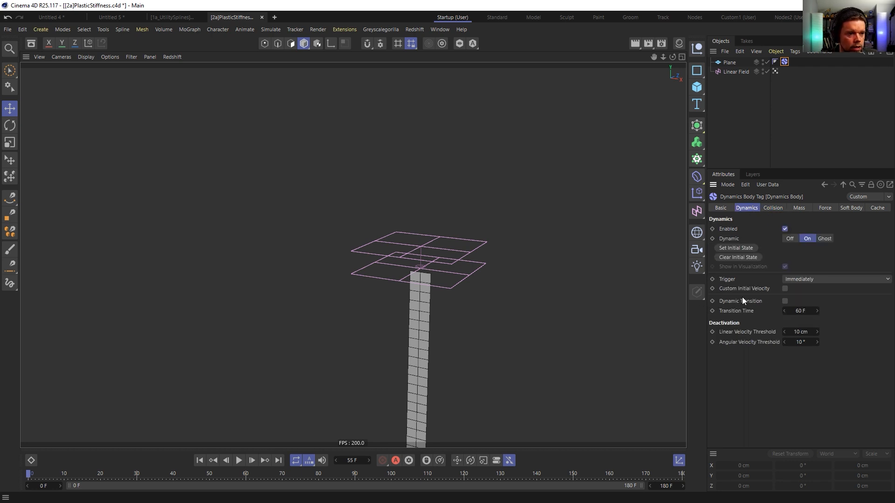
{"action": "left_click", "coordinate": [785, 289]}
{"action": "left_click", "coordinate": [845, 298]}
{"action": "type", "text": "500"}
{"action": "key", "text": "Return"}
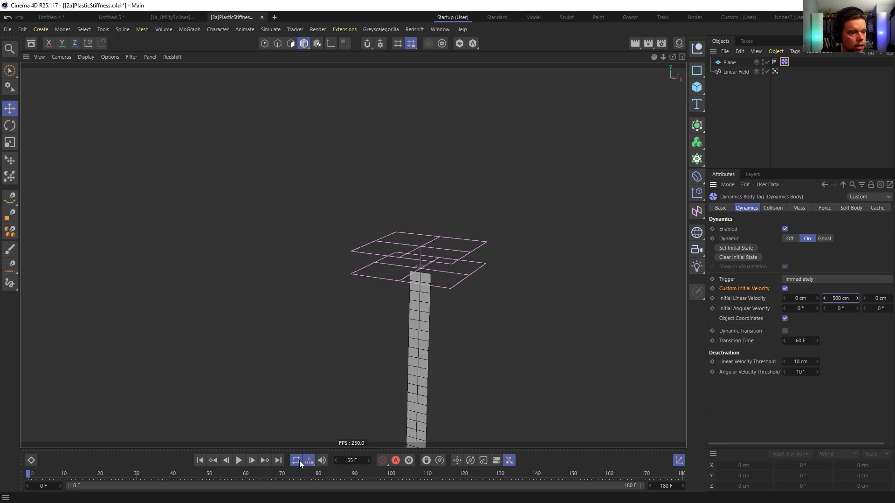
{"action": "left_click", "coordinate": [238, 462]}
{"action": "left_click", "coordinate": [238, 462]}
{"action": "left_click", "coordinate": [200, 460]}
Set the plane's initial linear velocity in Y to 100 cm and replay the simulation from the start
{"action": "double_click", "coordinate": [842, 298]}
{"action": "type", "text": "100"}
{"action": "key", "text": "Return"}
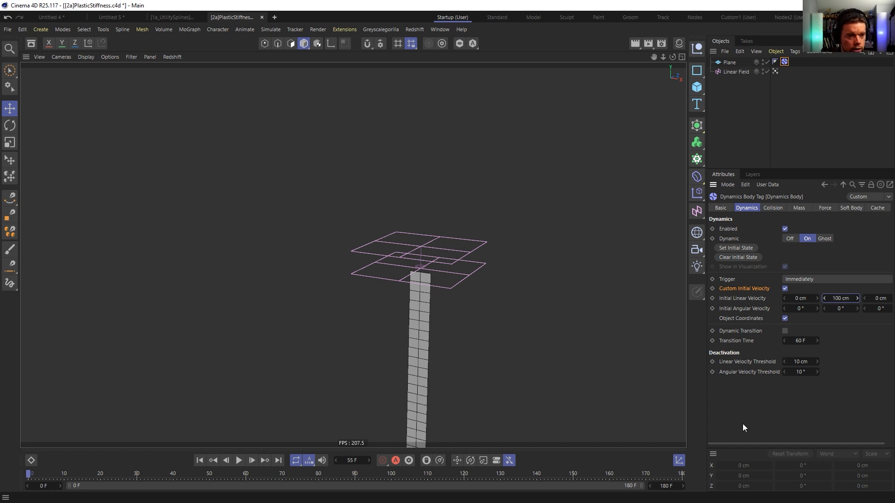
{"action": "left_click", "coordinate": [239, 461]}
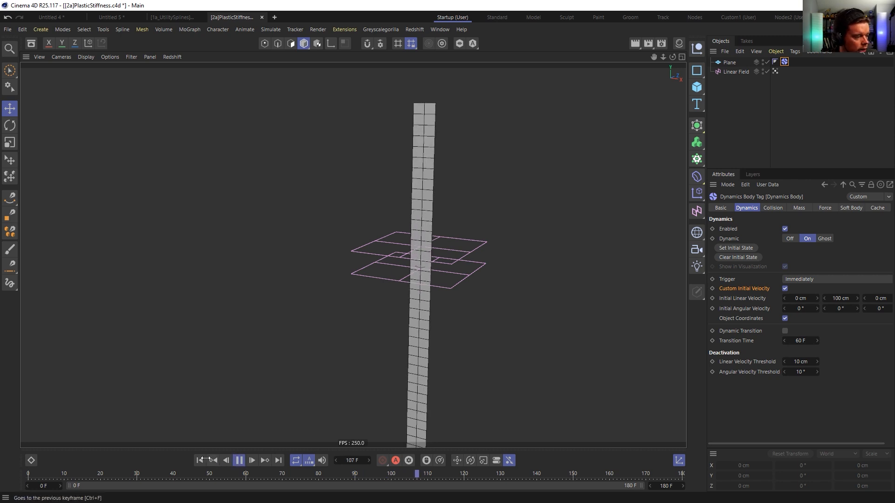
{"action": "left_click", "coordinate": [201, 461]}
{"action": "left_click", "coordinate": [239, 461]}
{"action": "left_click", "coordinate": [200, 461]}
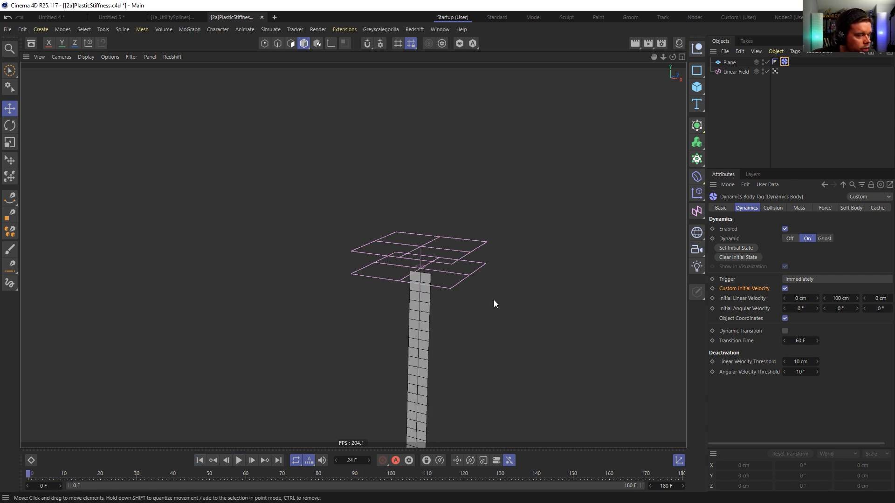
Move the vertex map tag from the linear field to the plane and keep a disabled duplicate of the plane
{"action": "left_click_drag", "start_coordinate": [777, 71], "coordinate": [790, 62]}
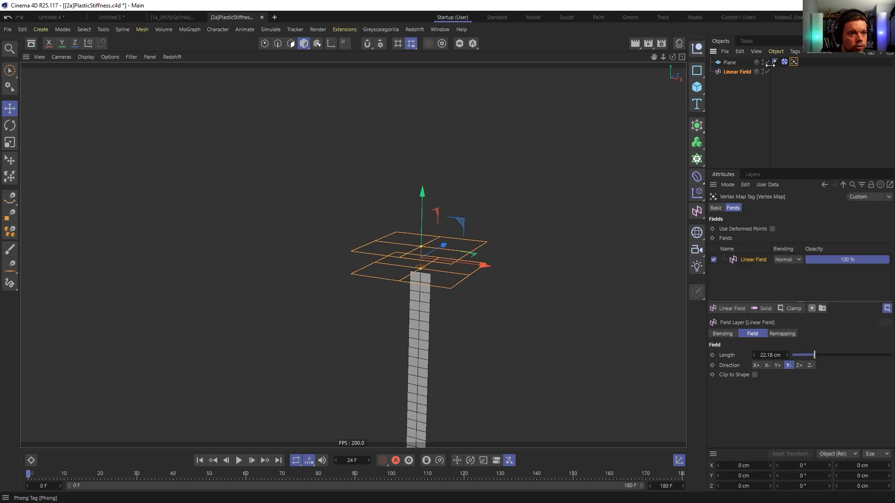
{"action": "left_click", "coordinate": [728, 63]}
{"action": "left_click_drag", "start_coordinate": [732, 64], "coordinate": [751, 84], "text": "ctrl"}
{"action": "left_click", "coordinate": [768, 80]}
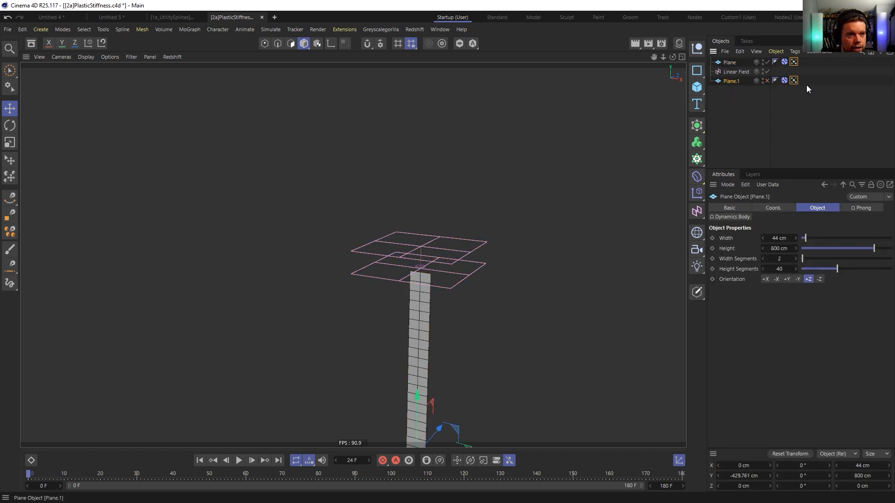
Convert the original plane to an editable polygon object and briefly play the simulation
{"action": "left_click", "coordinate": [728, 63]}
{"action": "key", "text": "c"}
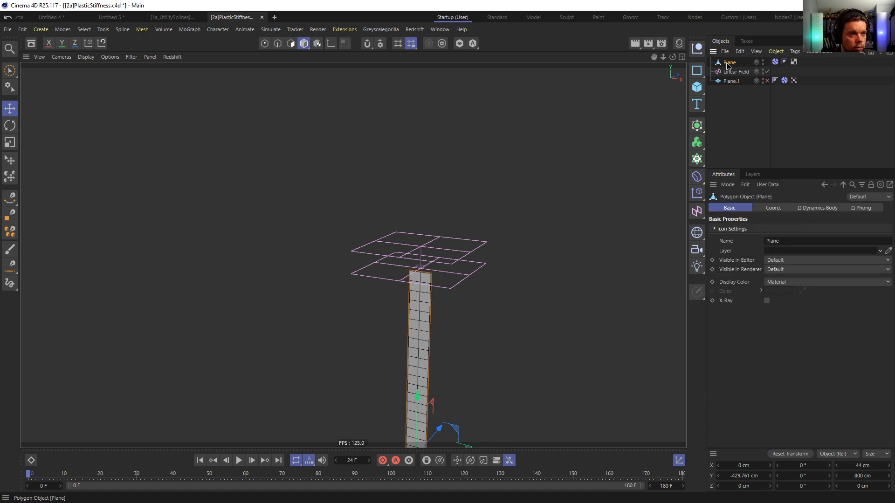
{"action": "left_click", "coordinate": [239, 461]}
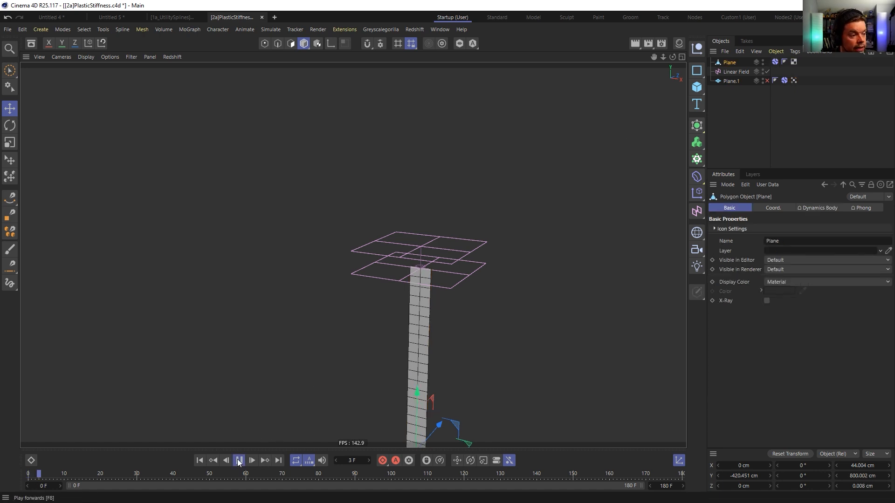
{"action": "left_click", "coordinate": [238, 461]}
Copy the vertex map tag from the disabled duplicate onto the editable plane and play the simulation to frame 100
{"action": "left_click_drag", "start_coordinate": [794, 82], "coordinate": [803, 62], "text": "ctrl"}
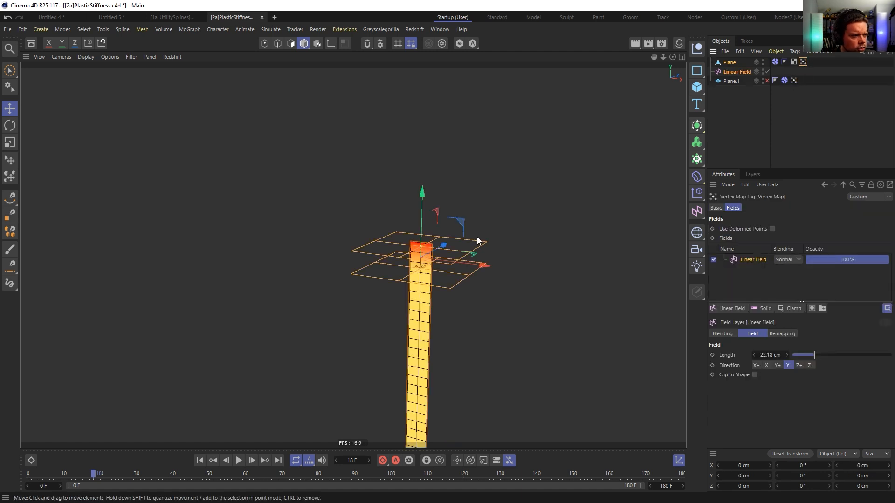
{"action": "left_click", "coordinate": [239, 461]}
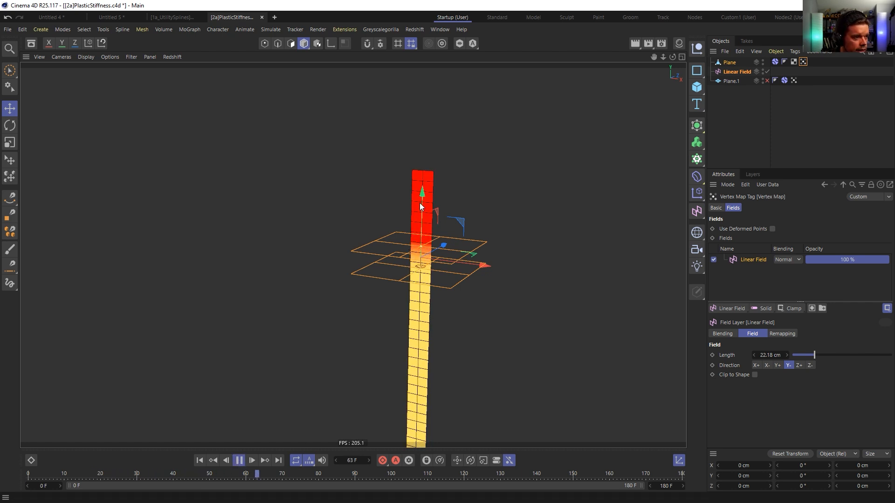
{"action": "left_click", "coordinate": [239, 462]}
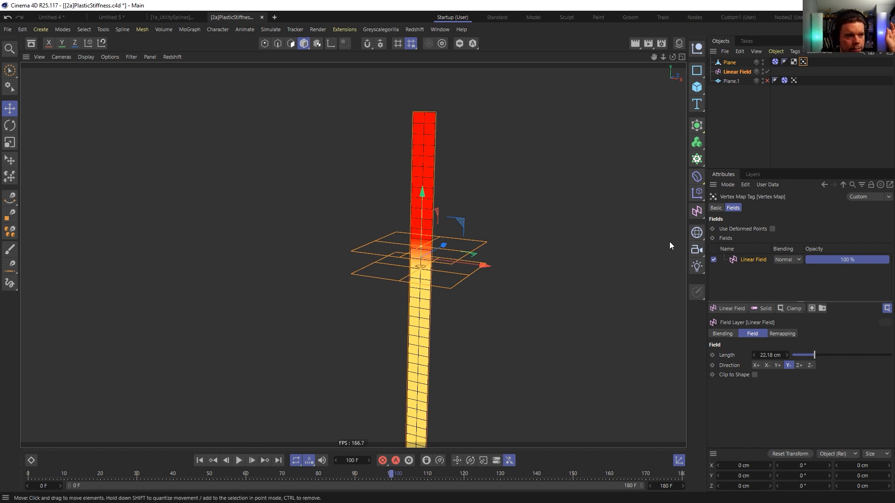
Set the linear field's remapping contour mode to Curve and enlarge the attributes area to show the whole spline
{"action": "left_click", "coordinate": [737, 72]}
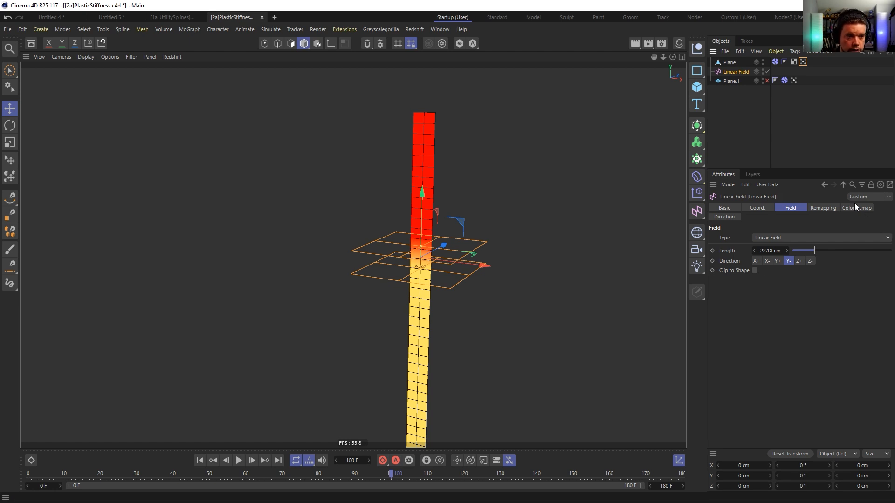
{"action": "left_click", "coordinate": [823, 208]}
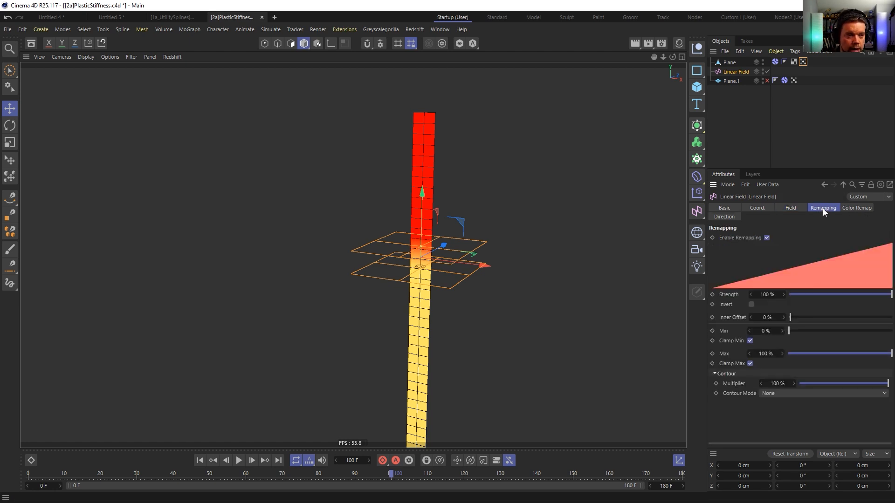
{"action": "left_click", "coordinate": [768, 393]}
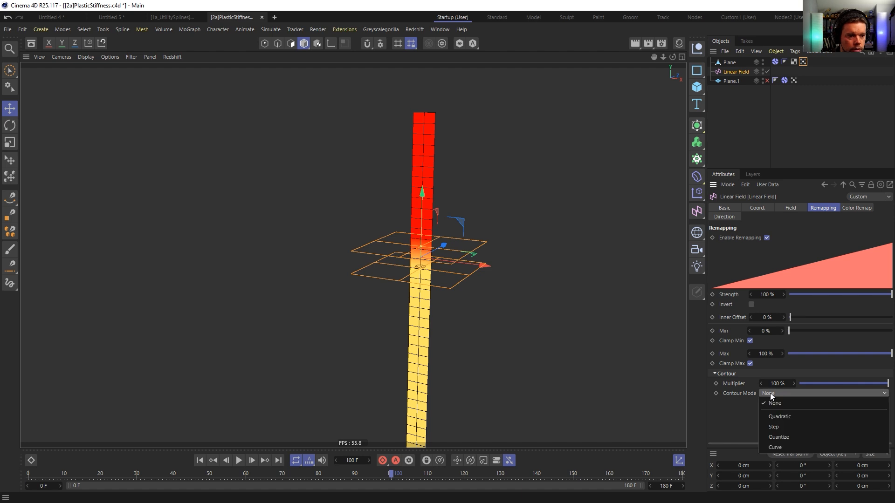
{"action": "left_click", "coordinate": [782, 446]}
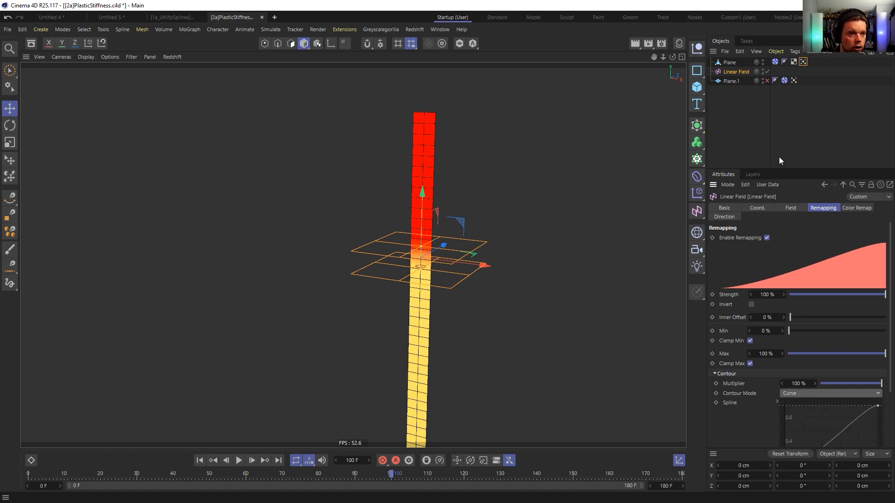
{"action": "left_click_drag", "start_coordinate": [776, 169], "coordinate": [775, 85]}
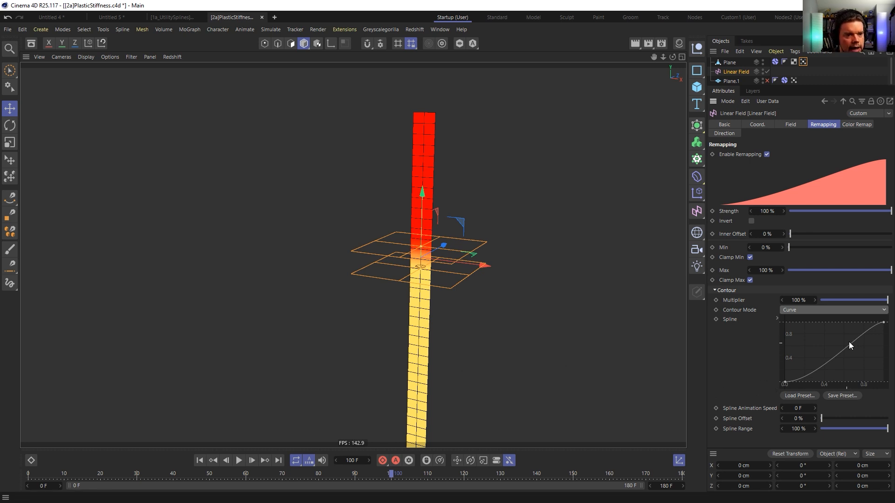
Shape the linear field's remapping spline into a U with both ends at full value and a zero middle, and lengthen the field
{"action": "left_click_drag", "start_coordinate": [878, 330], "coordinate": [877, 383]}
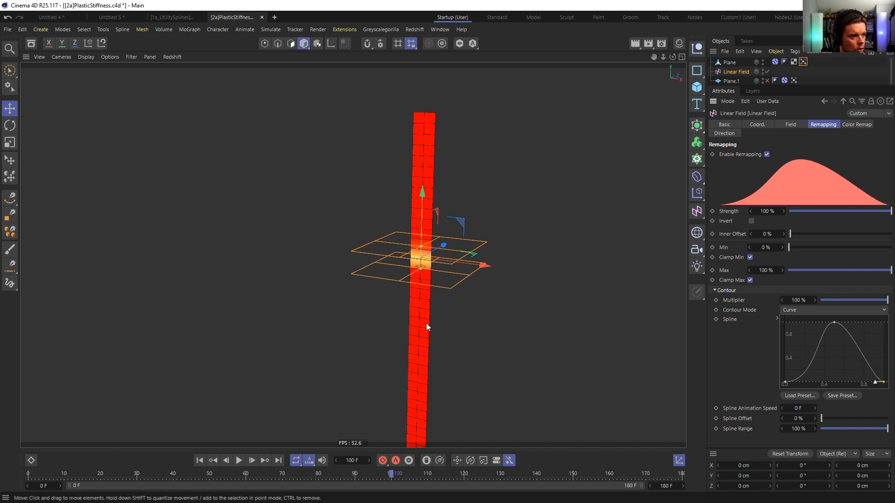
{"action": "left_click", "coordinate": [786, 382]}
{"action": "left_click_drag", "start_coordinate": [769, 311], "coordinate": [840, 407]}
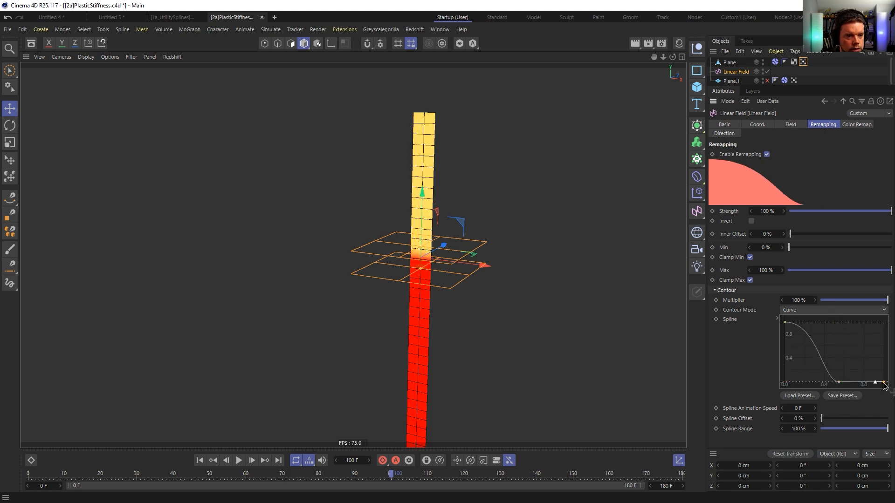
{"action": "left_click_drag", "start_coordinate": [883, 383], "coordinate": [889, 295]}
{"action": "mouse_move", "coordinate": [424, 265]}
{"action": "left_mouse_down", "text": "alt"}
{"action": "mouse_move", "coordinate": [443, 245]}
{"action": "mouse_move", "coordinate": [426, 264]}
{"action": "left_mouse_up", "text": "alt"}
{"action": "left_click_drag", "start_coordinate": [831, 336], "coordinate": [758, 302]}
{"action": "left_click_drag", "start_coordinate": [808, 323], "coordinate": [789, 375]}
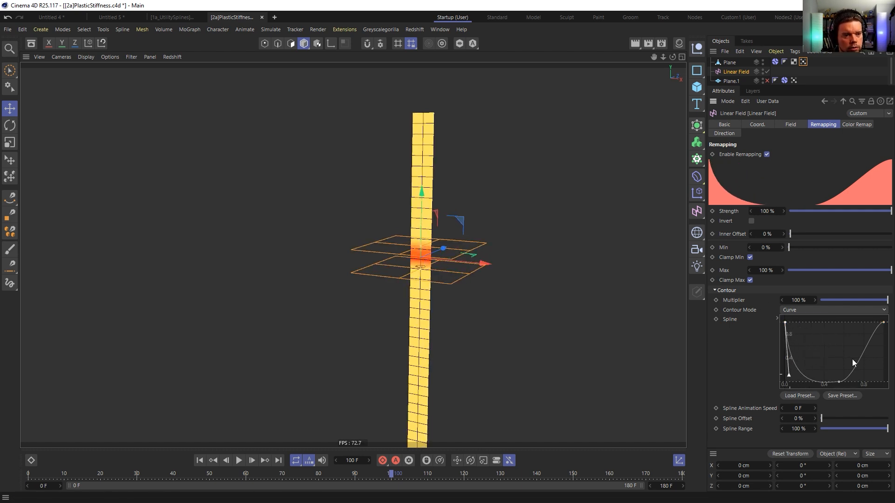
{"action": "left_click_drag", "start_coordinate": [869, 343], "coordinate": [885, 374]}
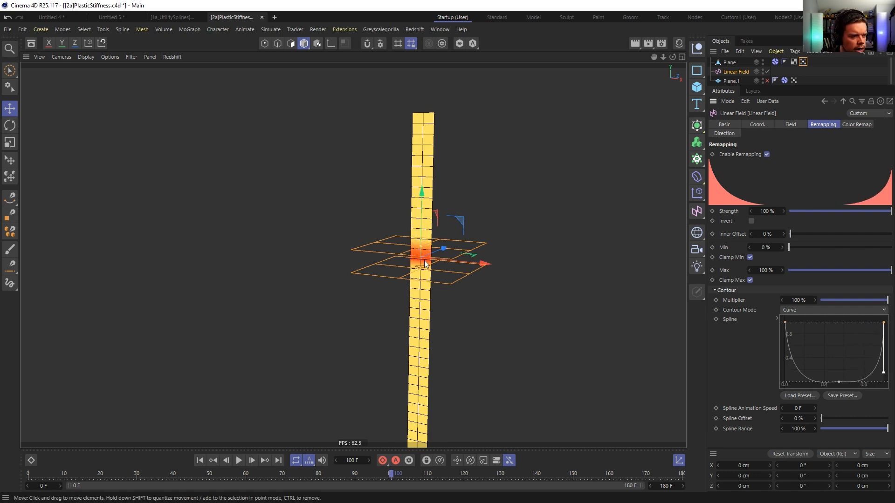
{"action": "left_click_drag", "start_coordinate": [420, 245], "coordinate": [421, 237]}
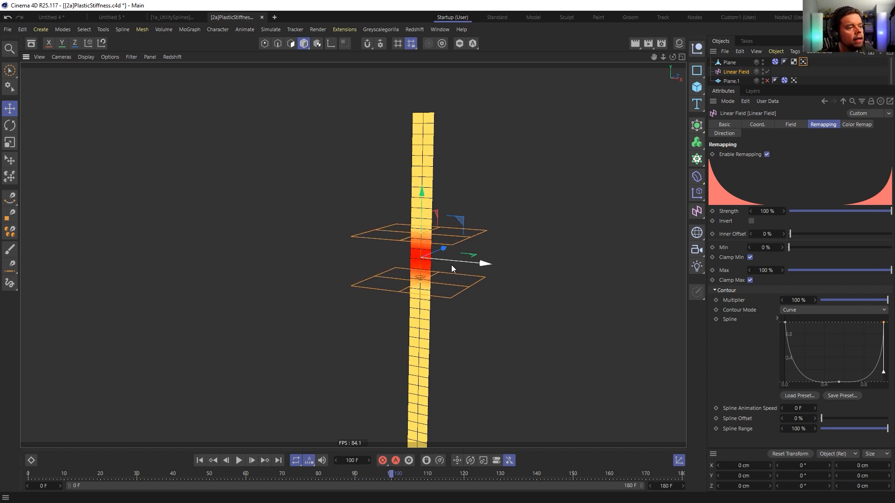
Add a Turbulence force and place it directly beneath the Linear Field in the object hierarchy
{"action": "left_click_drag", "start_coordinate": [771, 88], "coordinate": [771, 156]}
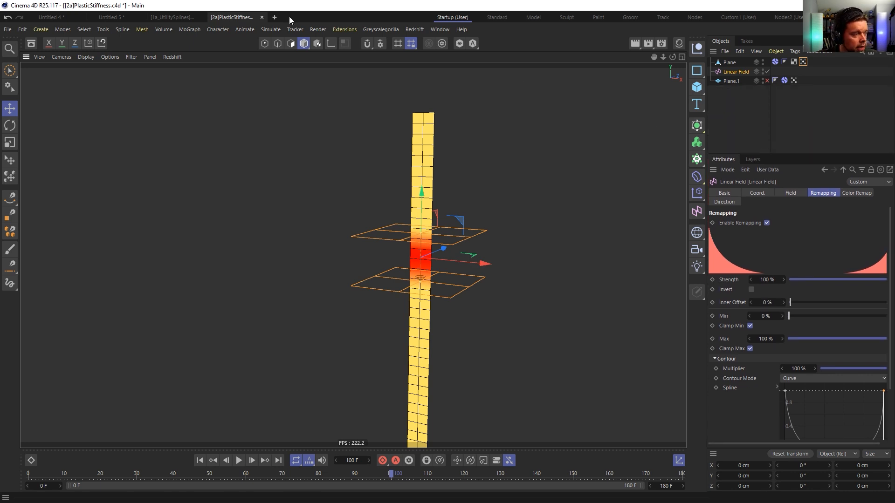
{"action": "left_click", "coordinate": [196, 30]}
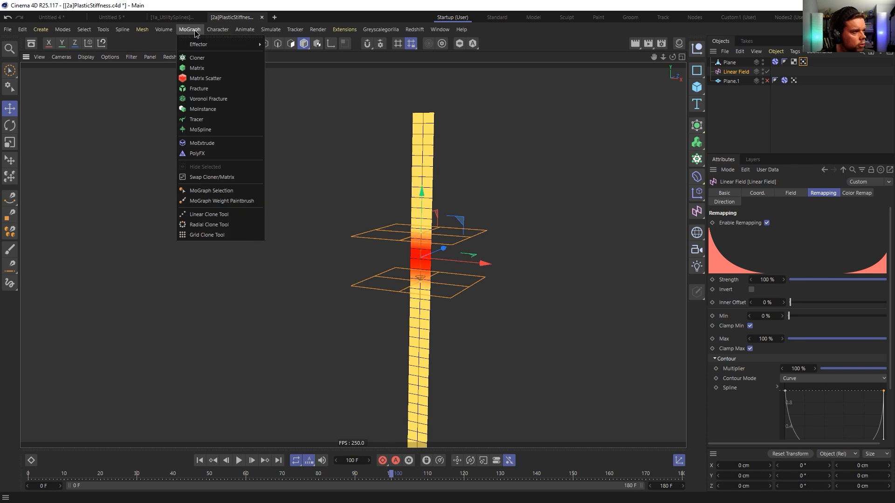
{"action": "mouse_move", "coordinate": [279, 56]}
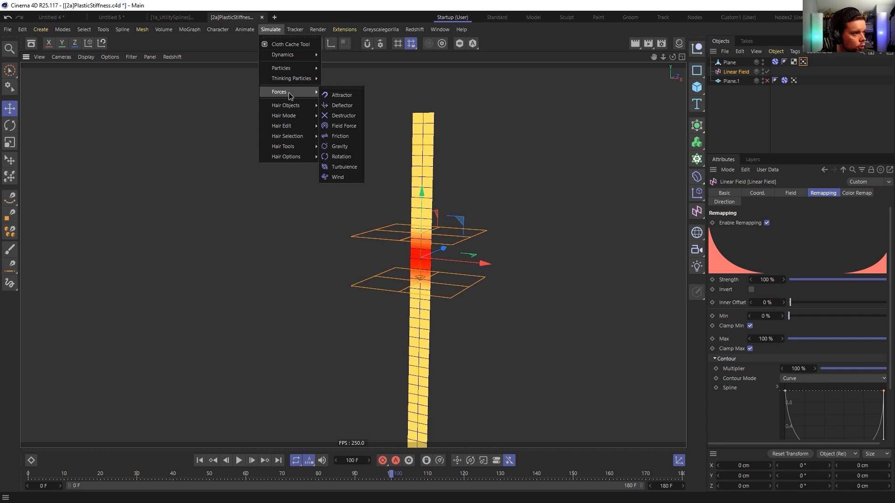
{"action": "mouse_move", "coordinate": [291, 93]}
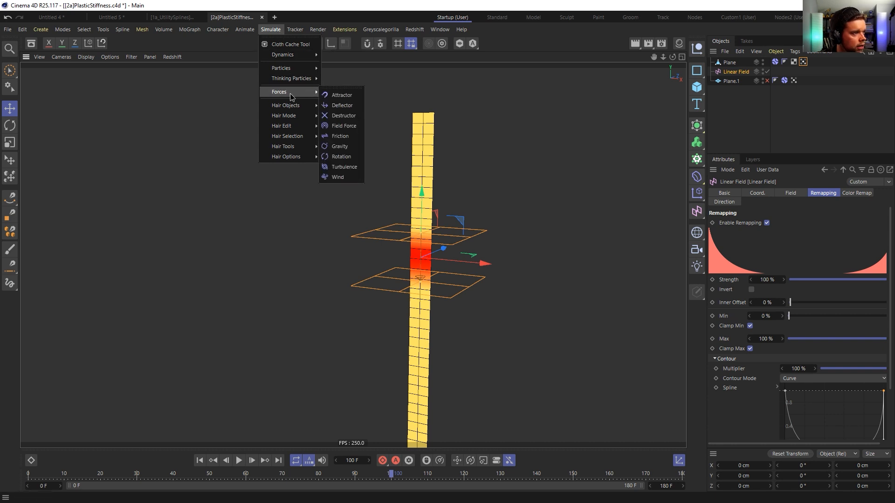
{"action": "left_click", "coordinate": [343, 167]}
{"action": "left_click_drag", "start_coordinate": [732, 67], "coordinate": [736, 85]}
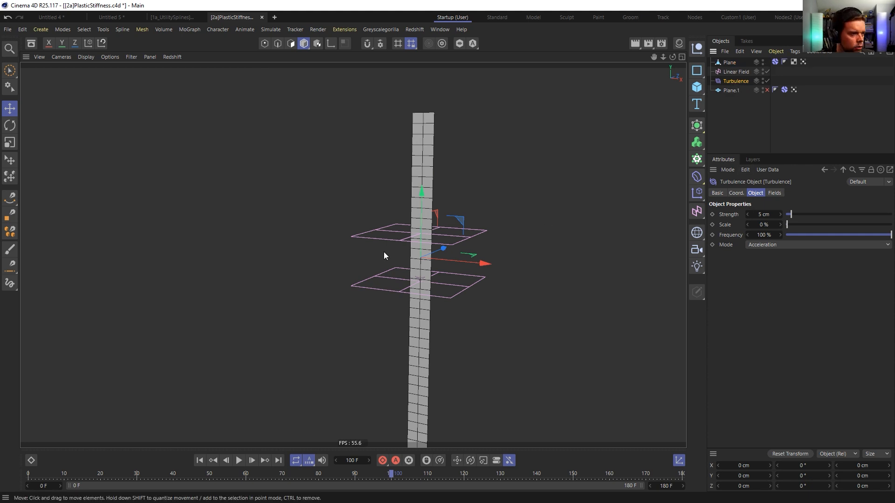
Set the turbulence strength to 55 cm and its scale to 100%
{"action": "double_click", "coordinate": [764, 214]}
{"action": "type", "text": "55"}
{"action": "key", "text": "Return"}
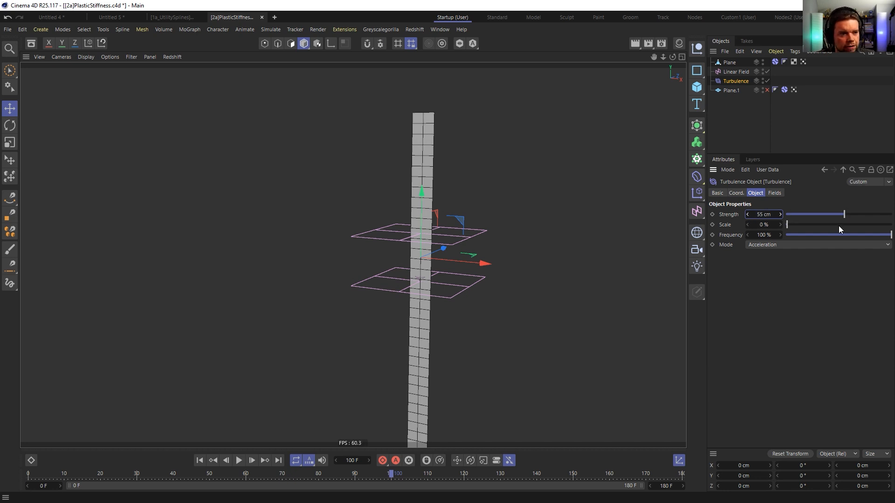
{"action": "key", "text": "Tab"}
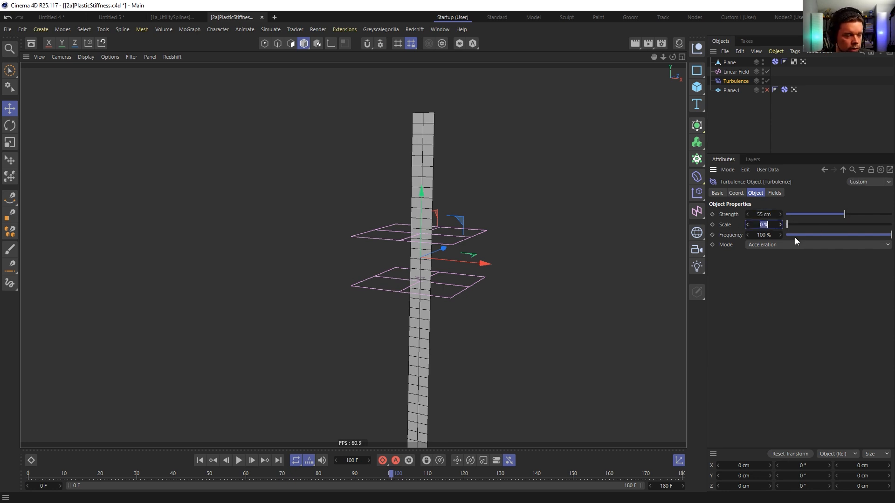
{"action": "left_click_drag", "start_coordinate": [796, 224], "coordinate": [801, 222]}
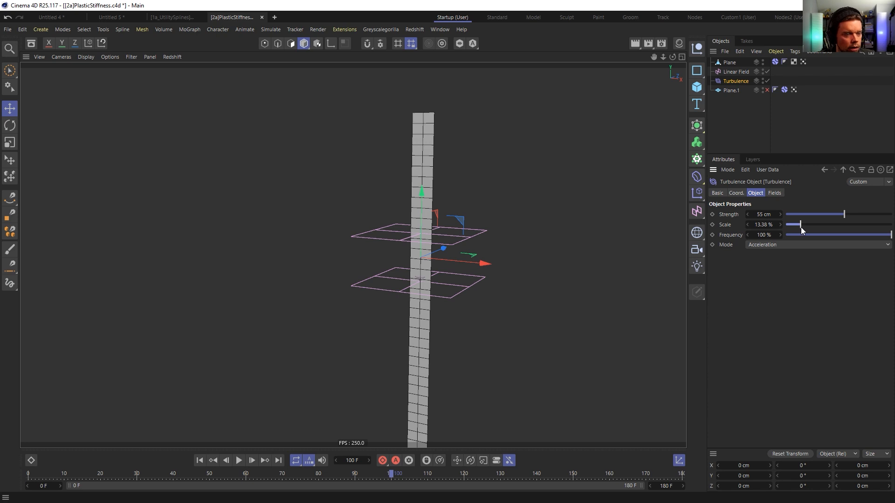
{"action": "left_click_drag", "start_coordinate": [798, 226], "coordinate": [893, 228]}
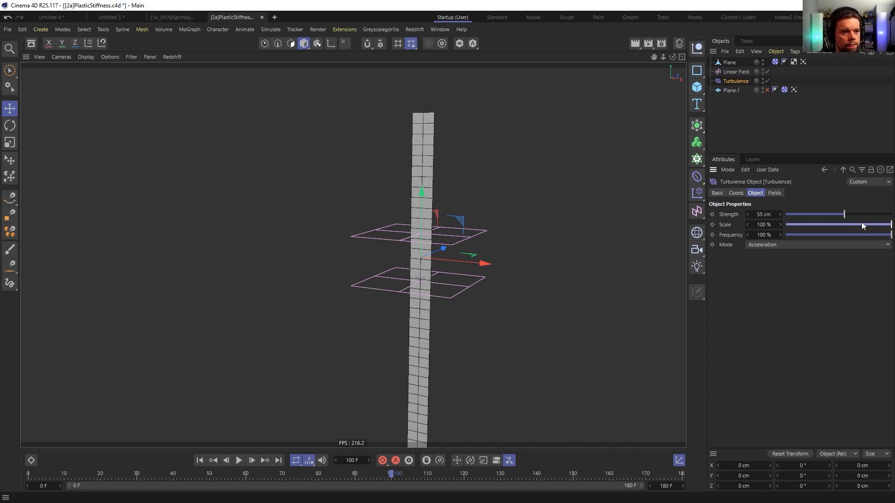
{"action": "left_click_drag", "start_coordinate": [801, 223], "coordinate": [893, 226]}
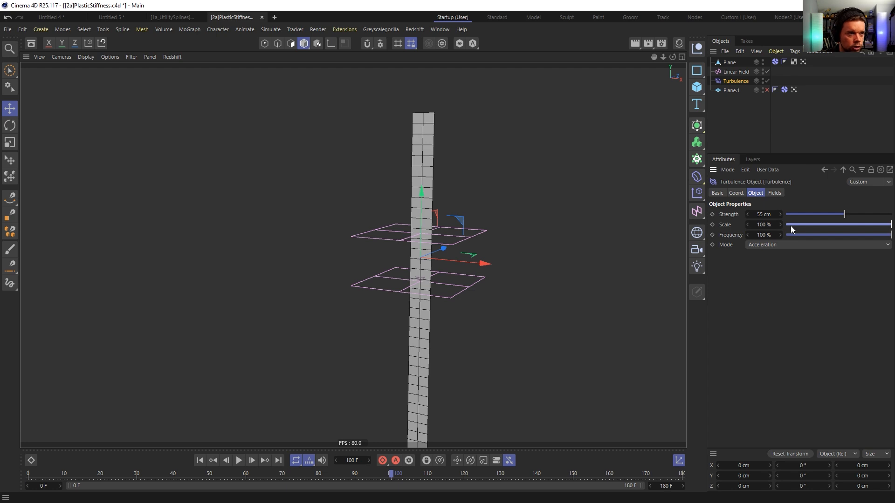
{"action": "left_click", "coordinate": [697, 87]}
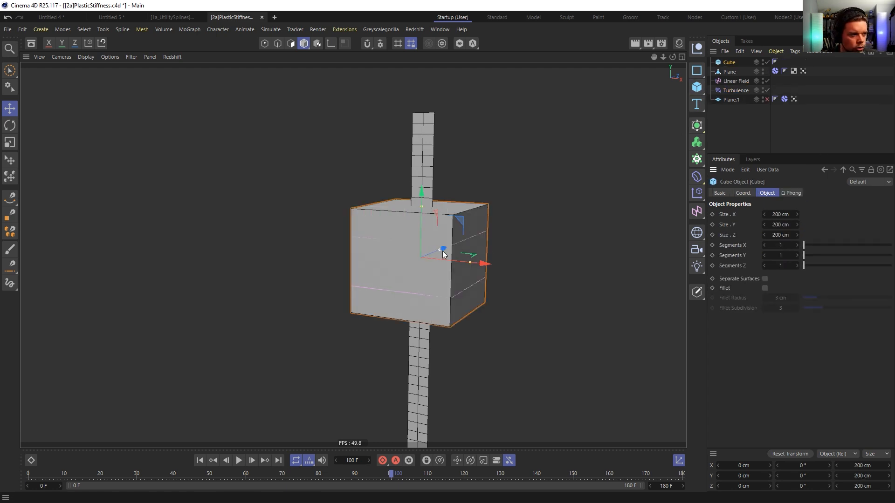
{"action": "key", "text": "Delete"}
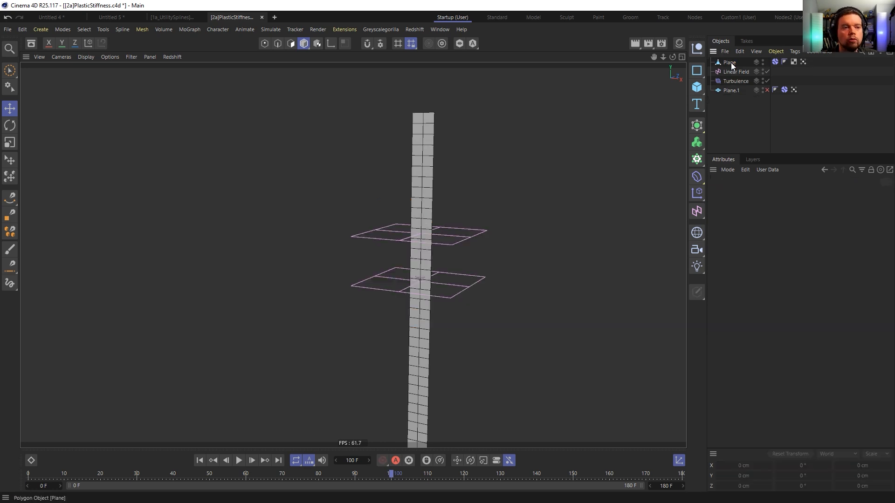
Select the turbulence object, play the simulation from the first frame to check its effect on the strip, and rewind
{"action": "left_click", "coordinate": [739, 80]}
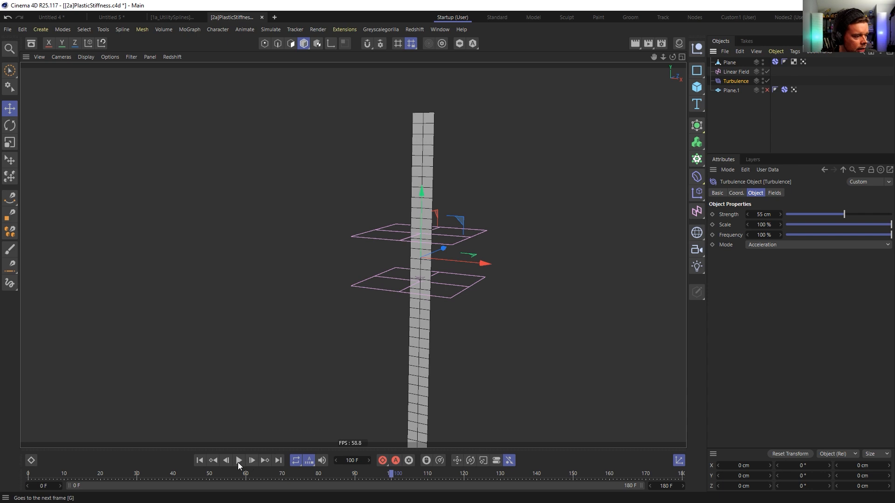
{"action": "left_click", "coordinate": [200, 461]}
{"action": "left_click", "coordinate": [238, 461]}
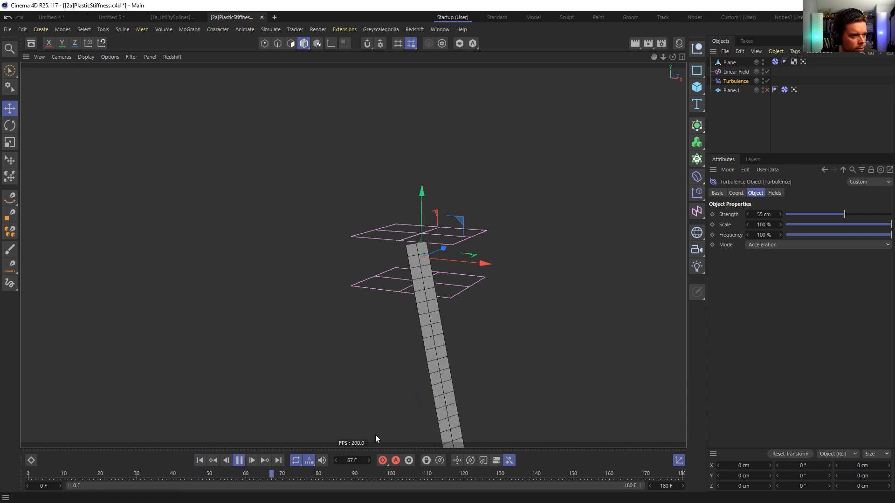
{"action": "left_click", "coordinate": [199, 460]}
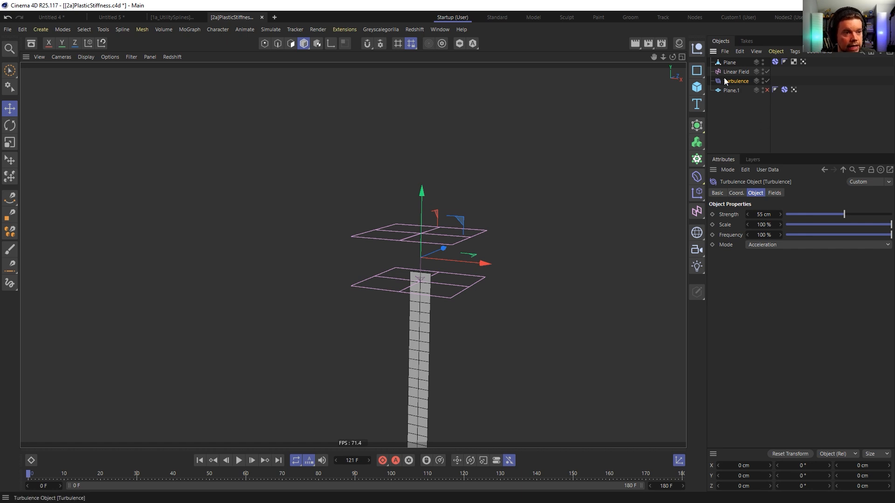
Add the Linear Field to the turbulence's fields, play the simulation and rewind to the first frame
{"action": "left_click", "coordinate": [775, 193]}
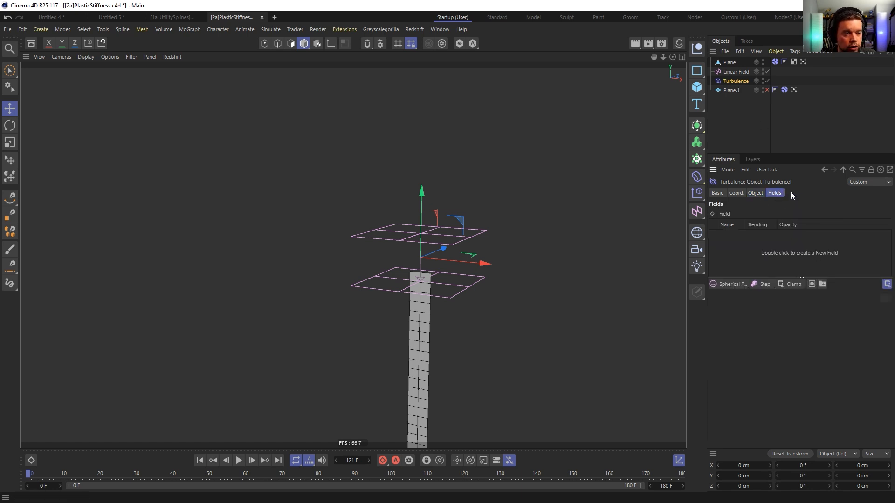
{"action": "left_click_drag", "start_coordinate": [737, 73], "coordinate": [745, 263]}
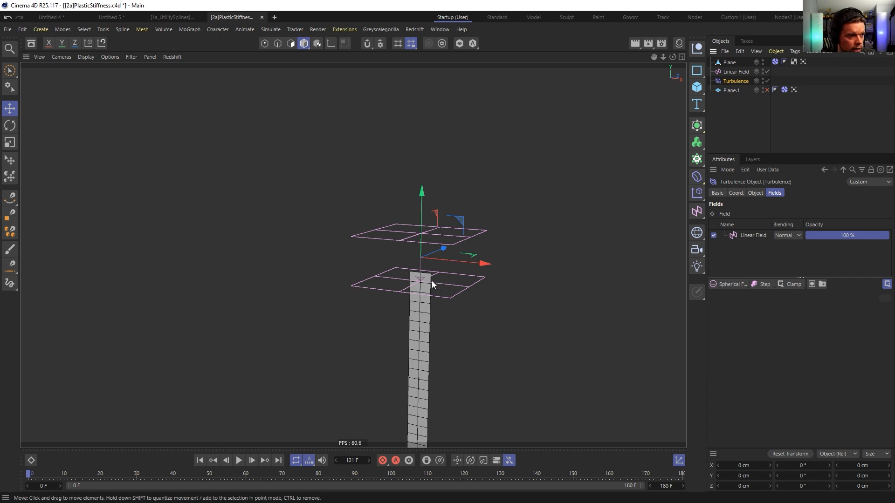
{"action": "left_click_drag", "start_coordinate": [422, 288], "coordinate": [422, 252], "text": "alt"}
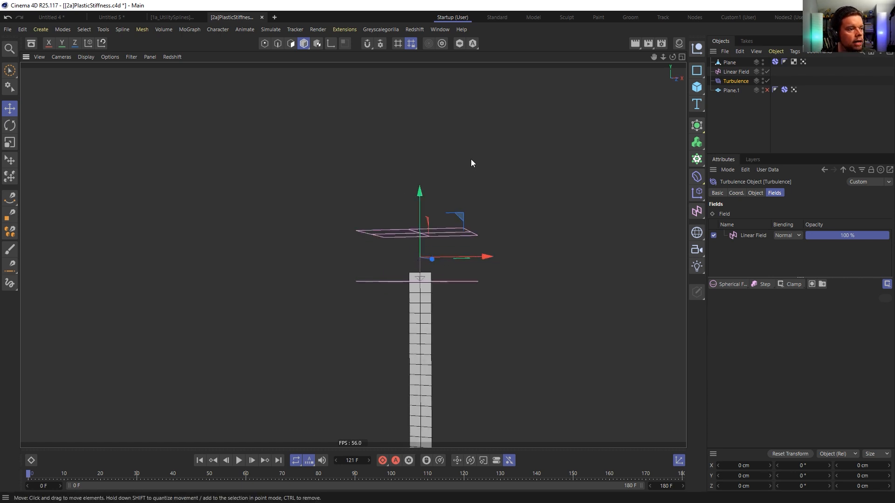
{"action": "left_click", "coordinate": [239, 462]}
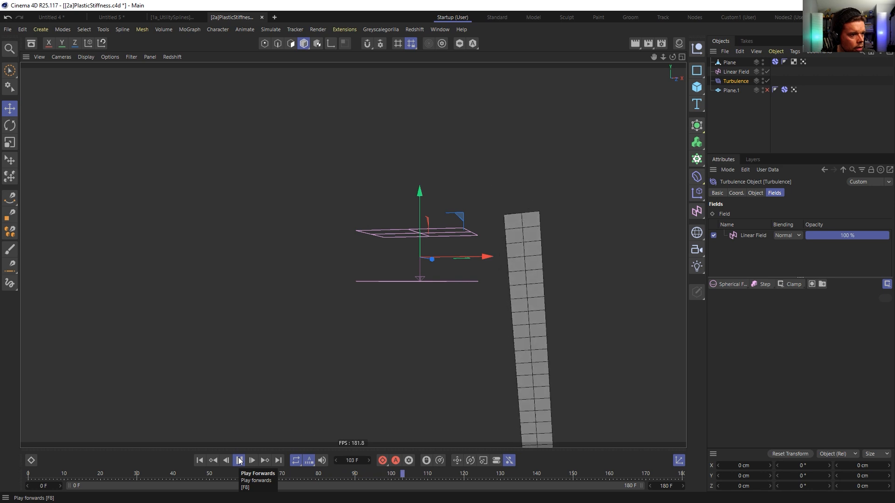
{"action": "left_click", "coordinate": [239, 461]}
{"action": "left_click", "coordinate": [200, 460]}
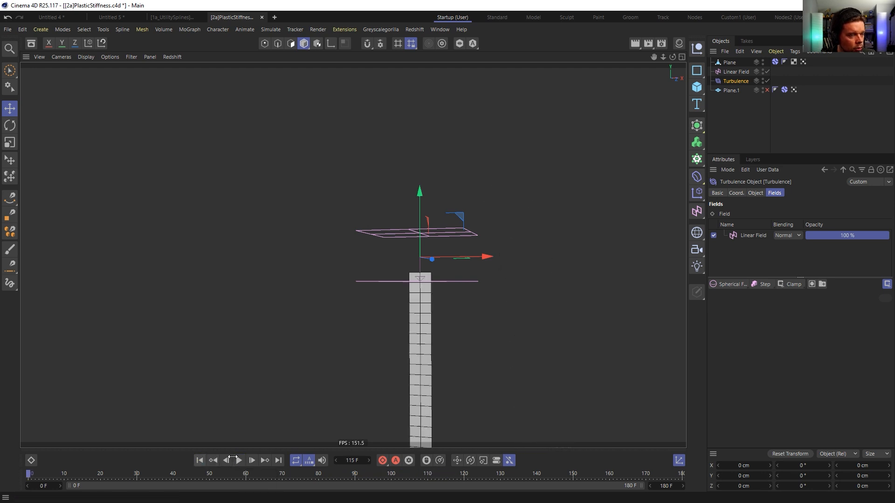
Add an Invert modifier layer above the Linear Field in the turbulence's fields and briefly play the simulation
{"action": "left_click", "coordinate": [792, 285]}
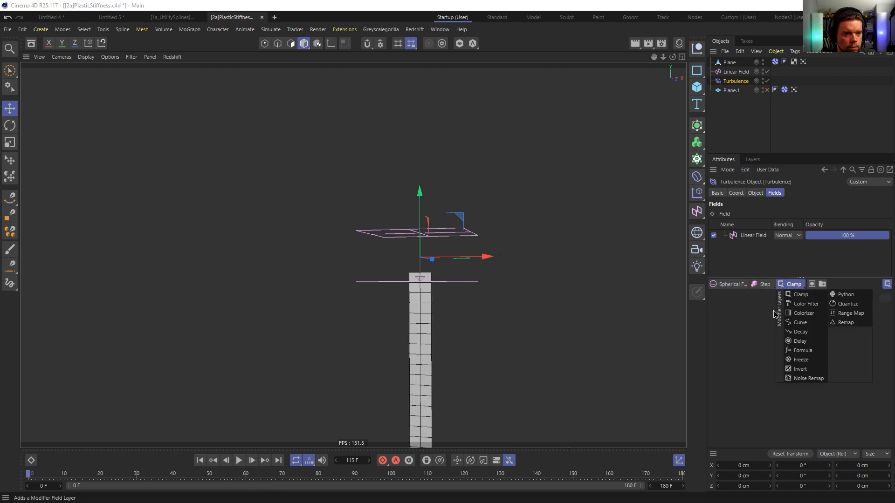
{"action": "left_click", "coordinate": [803, 369]}
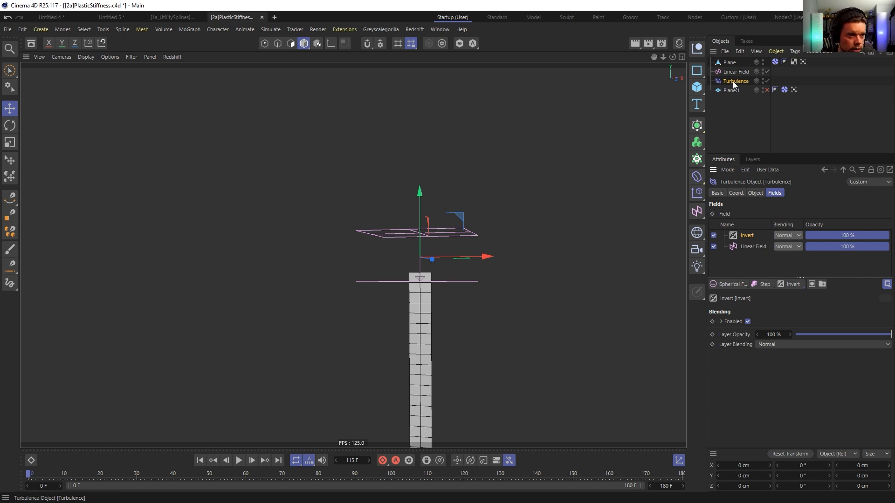
{"action": "left_click", "coordinate": [239, 461]}
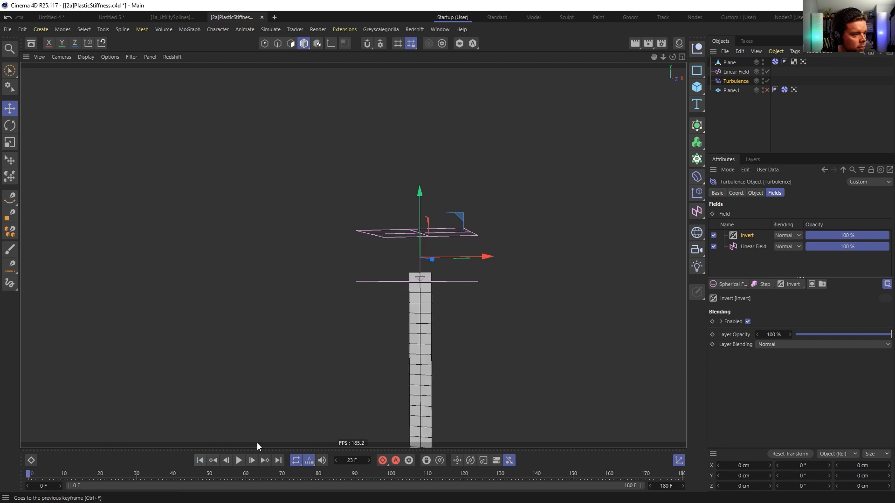
Move the editable plane down below the linear field to a Y position of about -575 cm
{"action": "left_click", "coordinate": [741, 90]}
{"action": "left_click", "coordinate": [732, 62]}
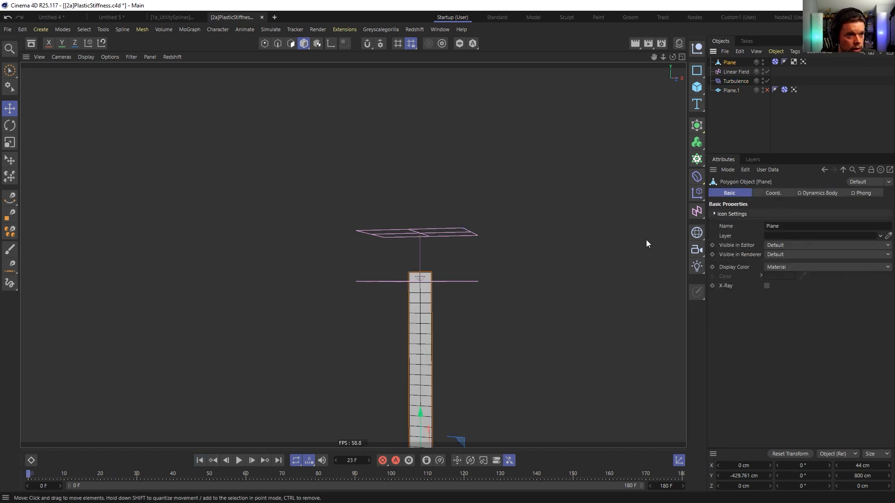
{"action": "scroll", "coordinate": [511, 236], "scroll_direction": "down", "scroll_amount": 3}
{"action": "left_click_drag", "start_coordinate": [441, 275], "coordinate": [439, 319]}
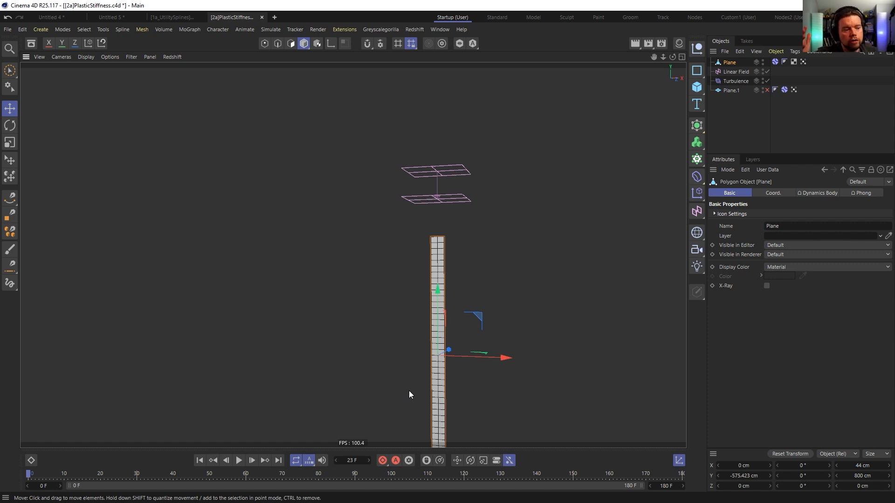
Play the simulation to frame 112, open the plane's dynamics body tag settings and rewind to the first frame
{"action": "left_click", "coordinate": [239, 461]}
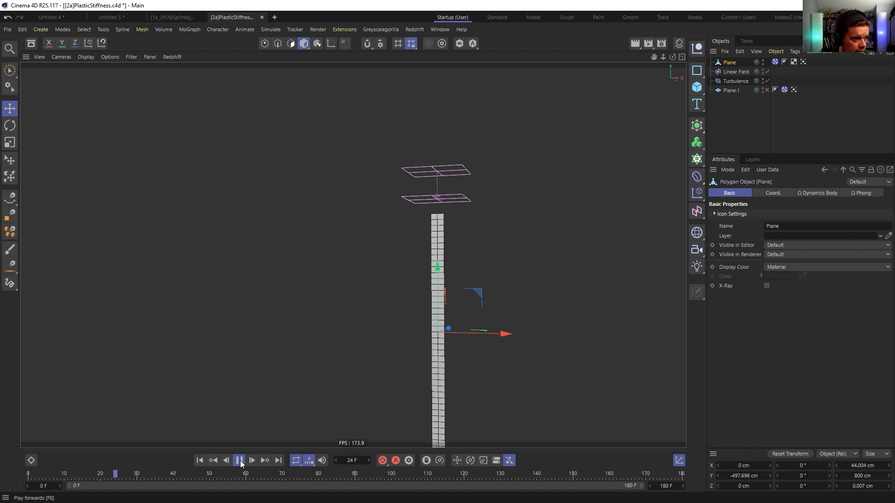
{"action": "left_click", "coordinate": [238, 460]}
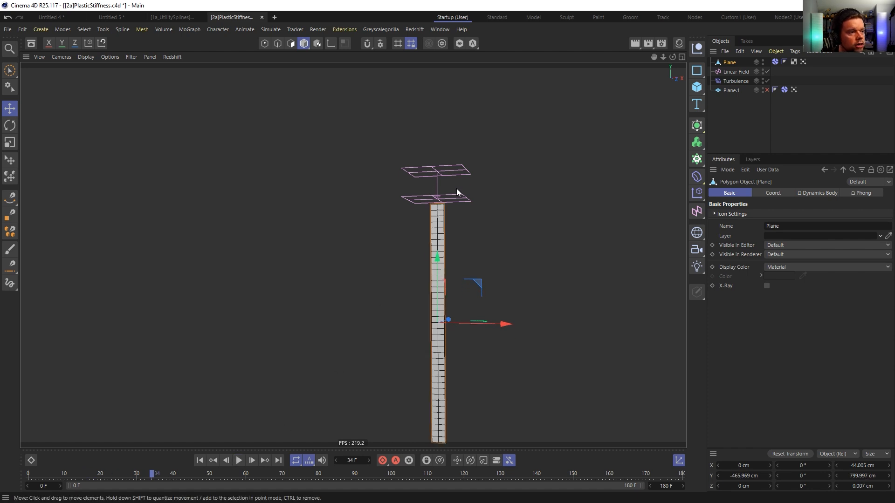
{"action": "left_click", "coordinate": [239, 460]}
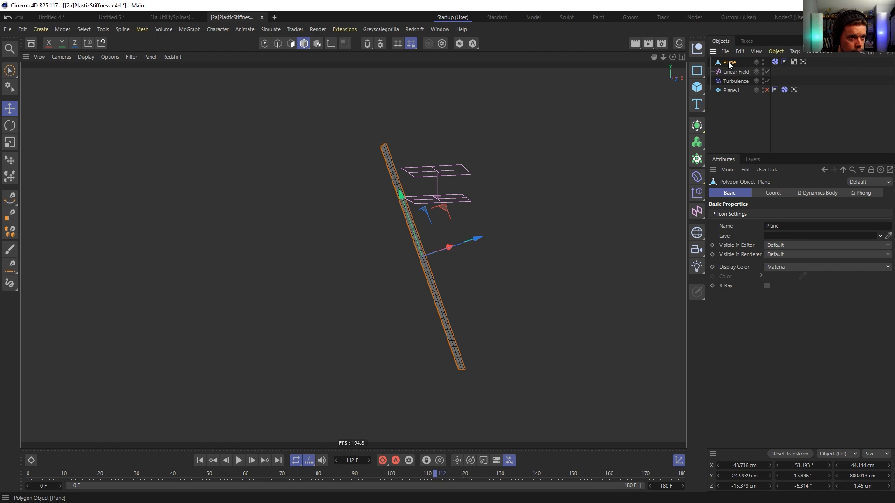
{"action": "left_click", "coordinate": [775, 61]}
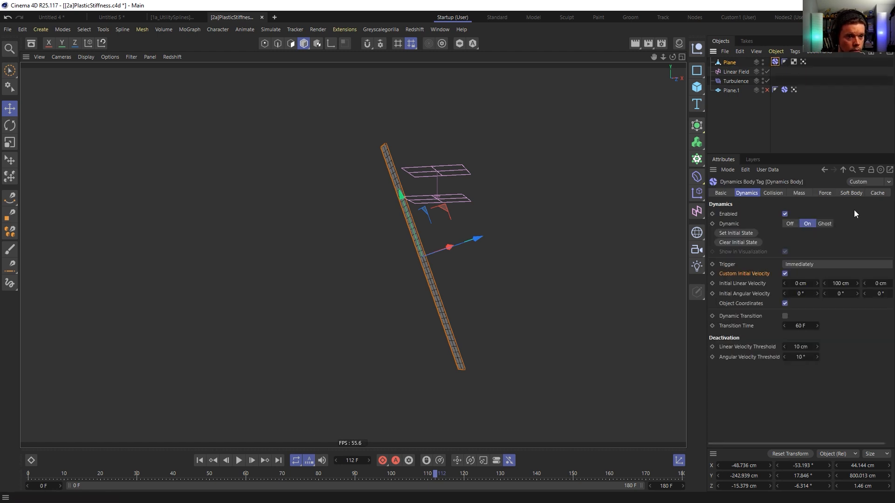
{"action": "left_click", "coordinate": [200, 461]}
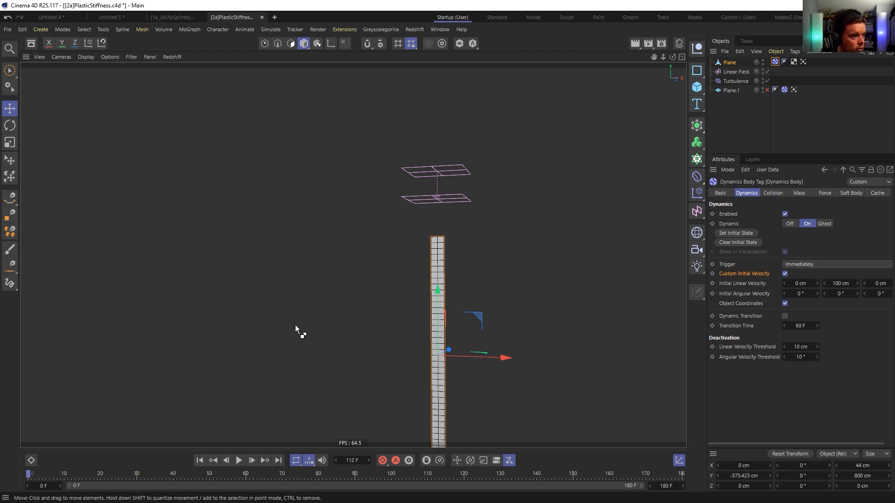
Save the scene under the new name [2b]PlasticStiffness_Ribbon.c4d in the SceneFiles folder
{"action": "key", "text": "ctrl+shift+s"}
{"action": "left_click", "coordinate": [73, 355]}
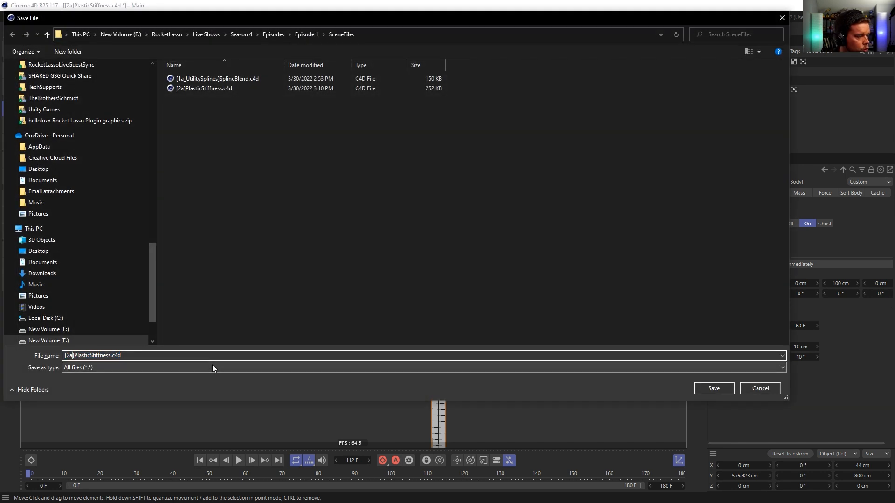
{"action": "key", "text": "BackSpace"}
{"action": "type", "text": "b"}
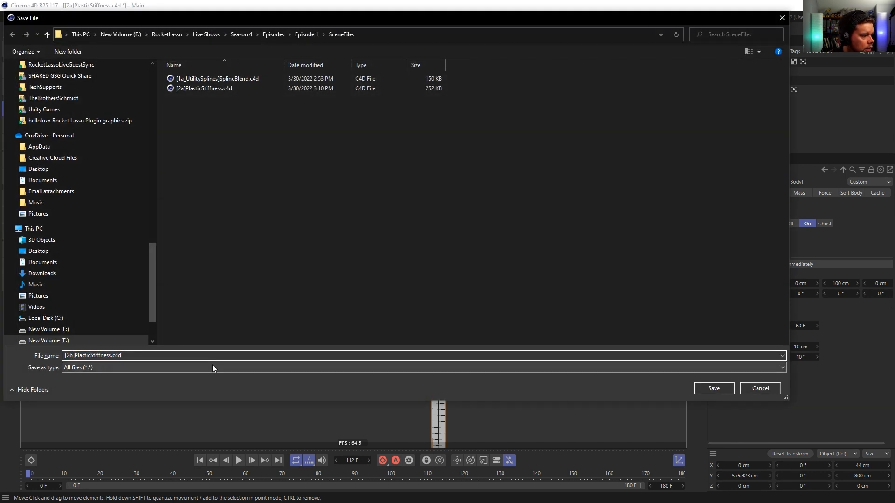
{"action": "key", "text": "End"}
{"action": "key", "text": "Left"}
{"action": "key", "text": "Left"}
{"action": "key", "text": "Left"}
{"action": "key", "text": "Left"}
{"action": "type", "text": "_Ribbon\\"}
{"action": "key", "text": "Return"}
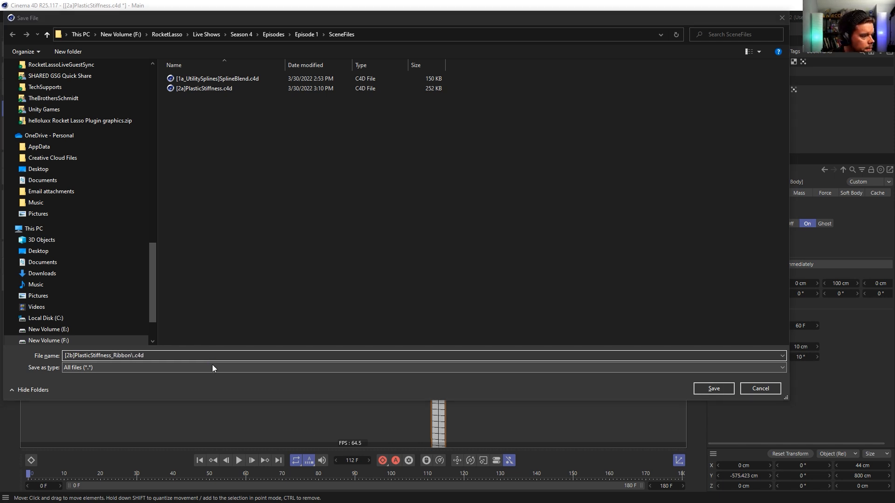
{"action": "left_click", "coordinate": [517, 264]}
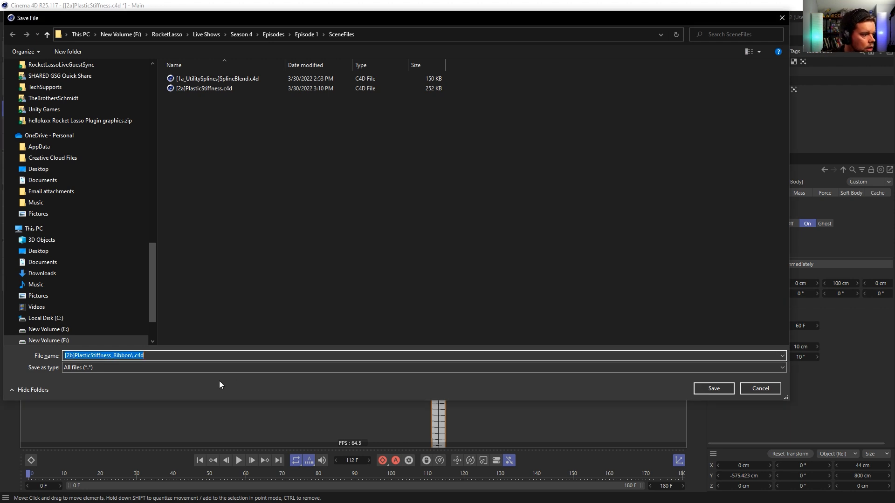
{"action": "left_click", "coordinate": [135, 358]}
{"action": "key", "text": "BackSpace"}
{"action": "key", "text": "Return"}
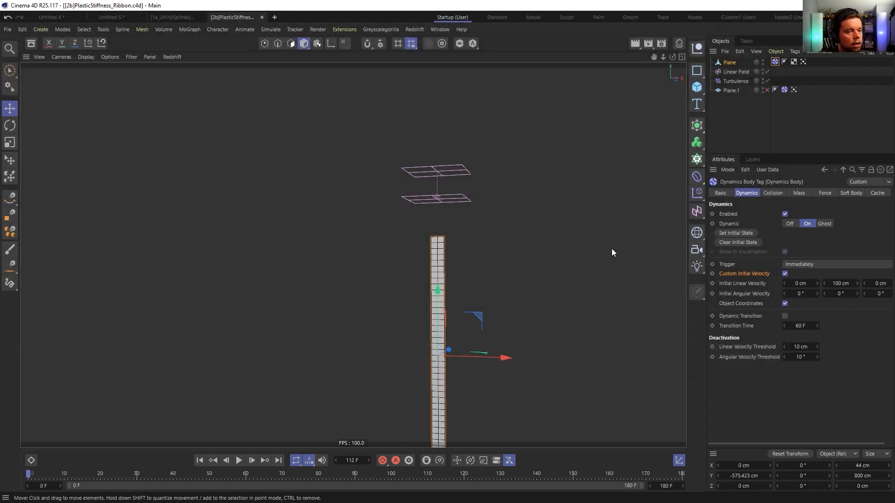
Assign the plane's vertex map to the Shape Conservation Stiffness map in its dynamics body's soft body settings
{"action": "left_click", "coordinate": [801, 64]}
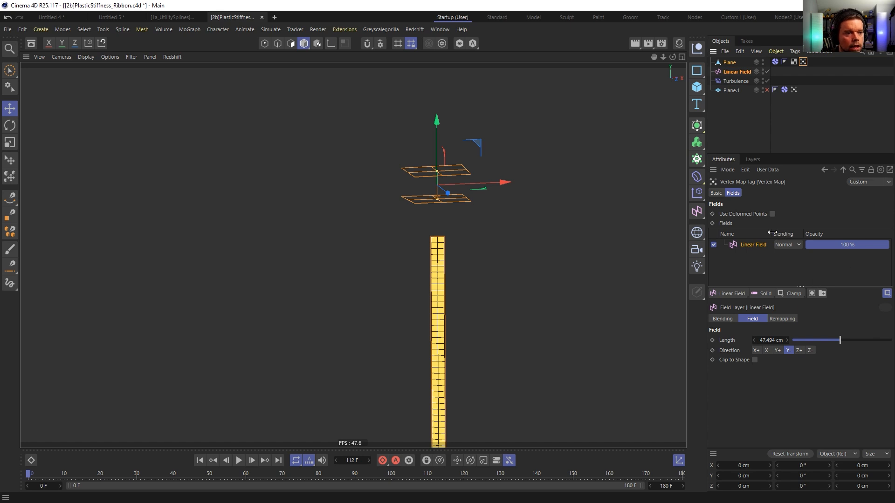
{"action": "left_click", "coordinate": [803, 62]}
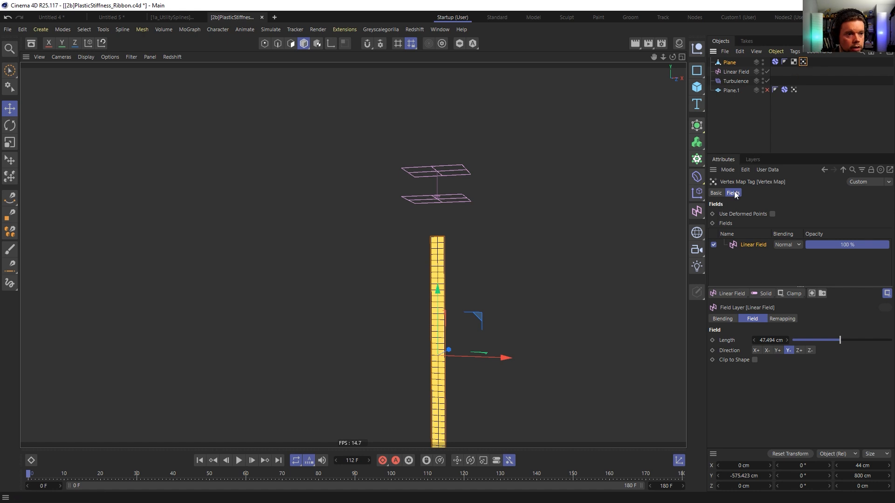
{"action": "left_click", "coordinate": [776, 62]}
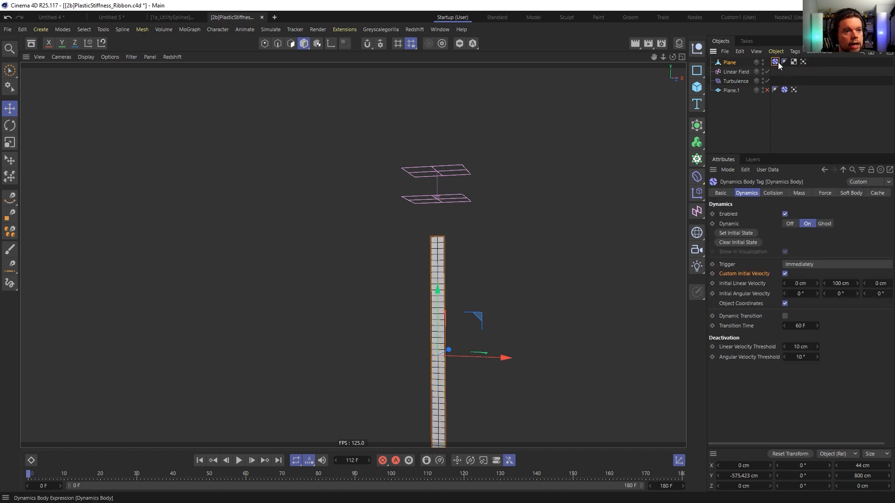
{"action": "left_click", "coordinate": [855, 193]}
{"action": "left_click_drag", "start_coordinate": [807, 63], "coordinate": [853, 380]}
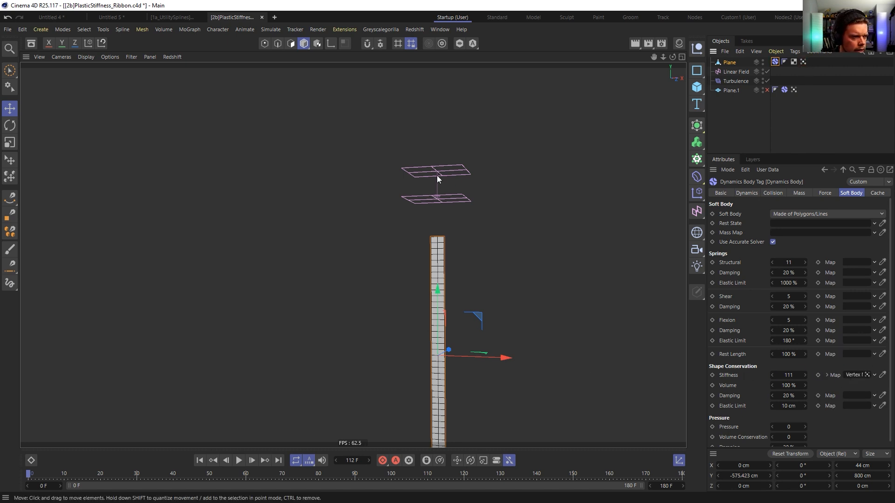
Play the simulation, replay it with the plane's vertex map displayed to frame 82, and rewind to the first frame
{"action": "left_click", "coordinate": [238, 461]}
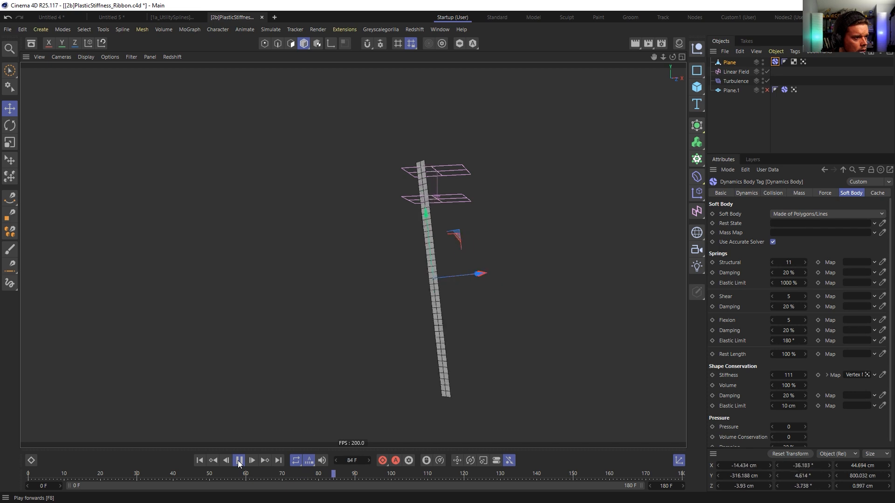
{"action": "left_click", "coordinate": [238, 461]}
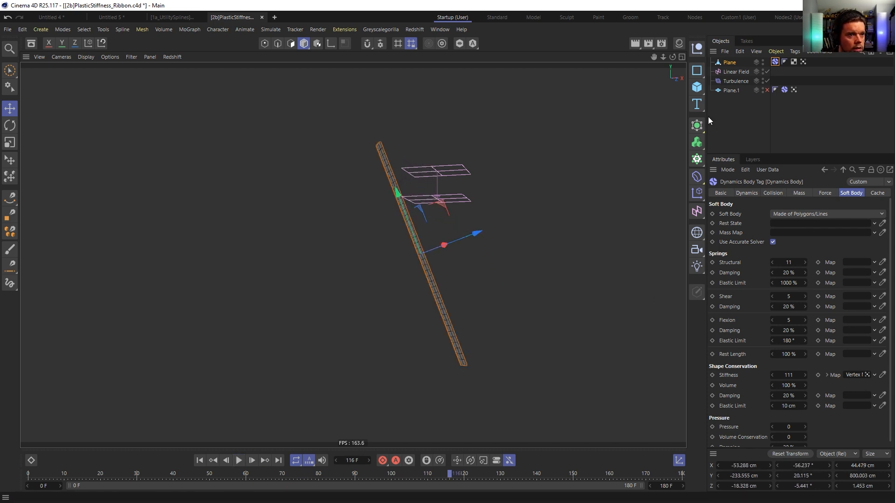
{"action": "left_click", "coordinate": [802, 62]}
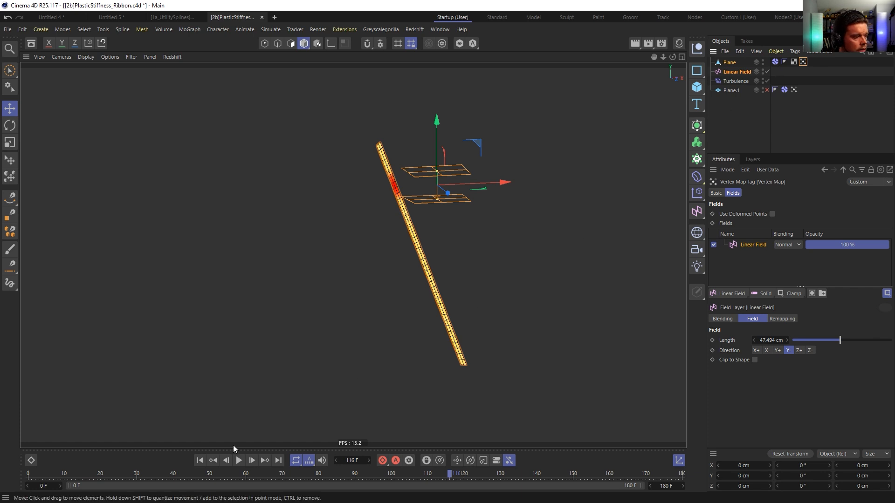
{"action": "left_click", "coordinate": [200, 460]}
{"action": "left_click", "coordinate": [238, 460]}
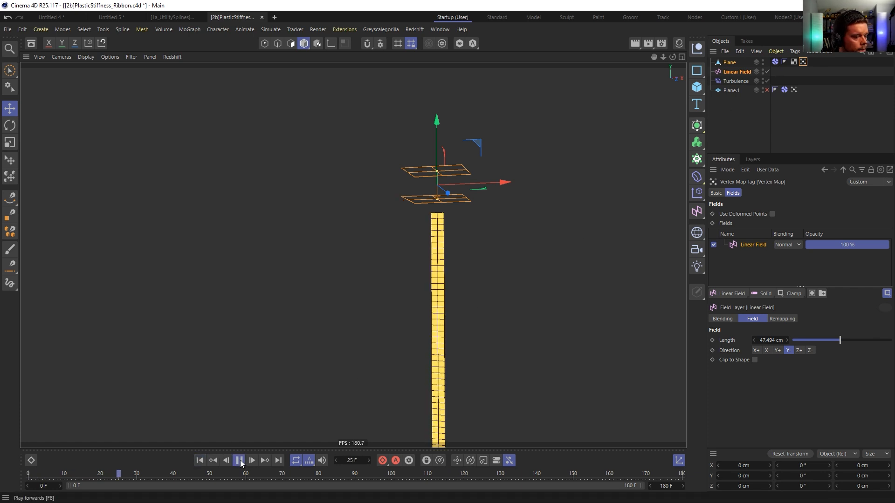
{"action": "left_click", "coordinate": [239, 461]}
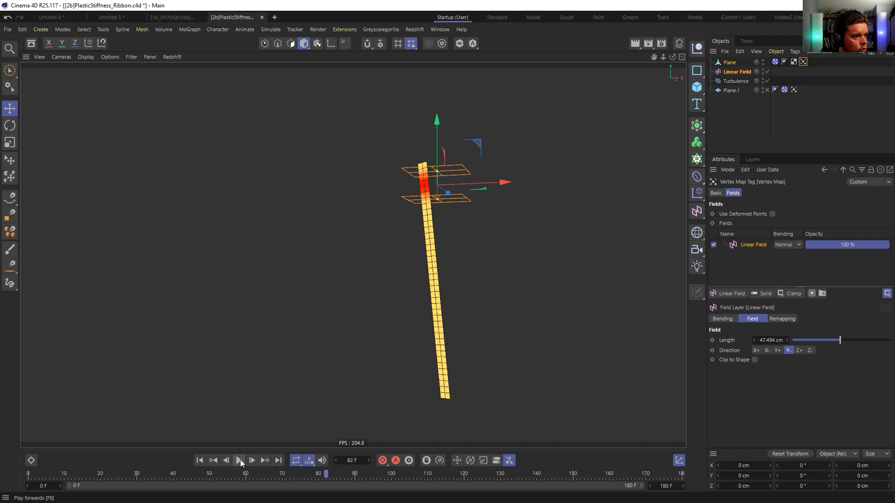
{"action": "left_click", "coordinate": [200, 461]}
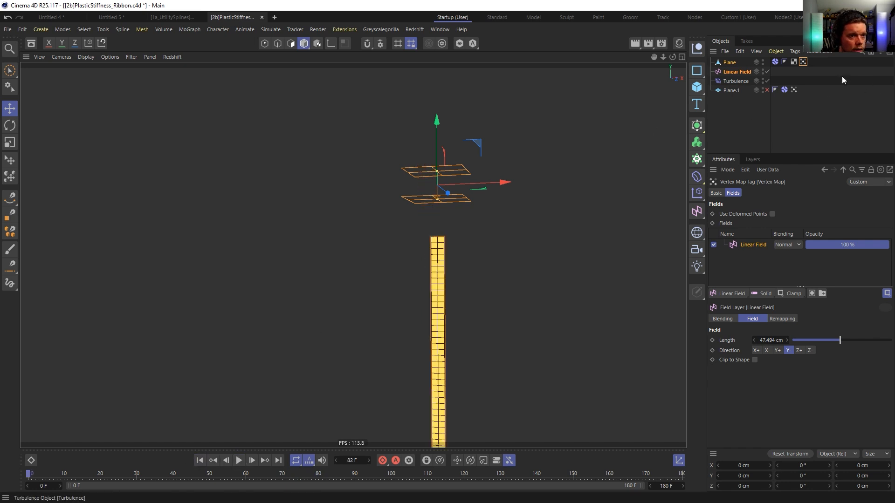
Set the turbulence's strength to 555 cm and its scale to about 34 %
{"action": "left_click", "coordinate": [802, 63]}
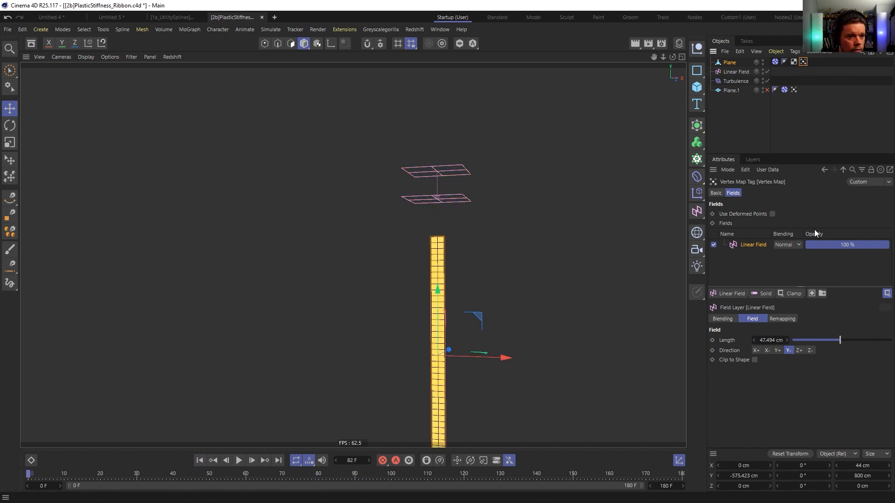
{"action": "left_click", "coordinate": [738, 81]}
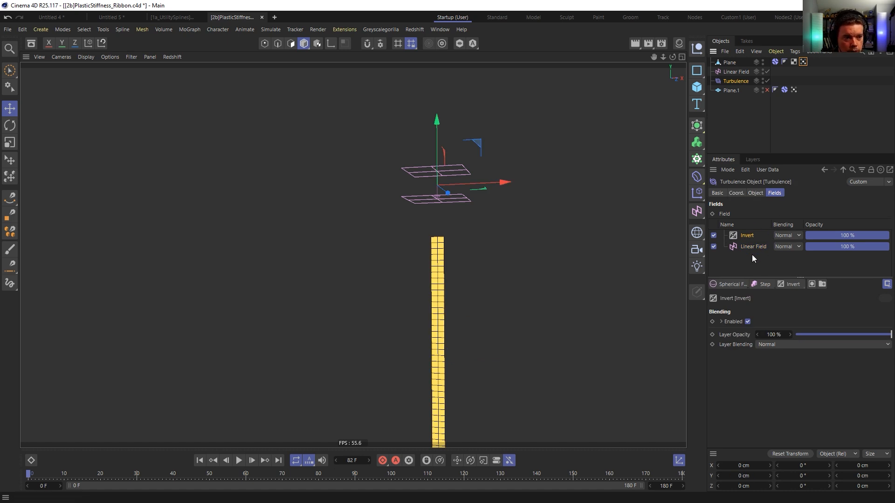
{"action": "left_click", "coordinate": [755, 193]}
{"action": "double_click", "coordinate": [764, 214]}
{"action": "left_click", "coordinate": [827, 225]}
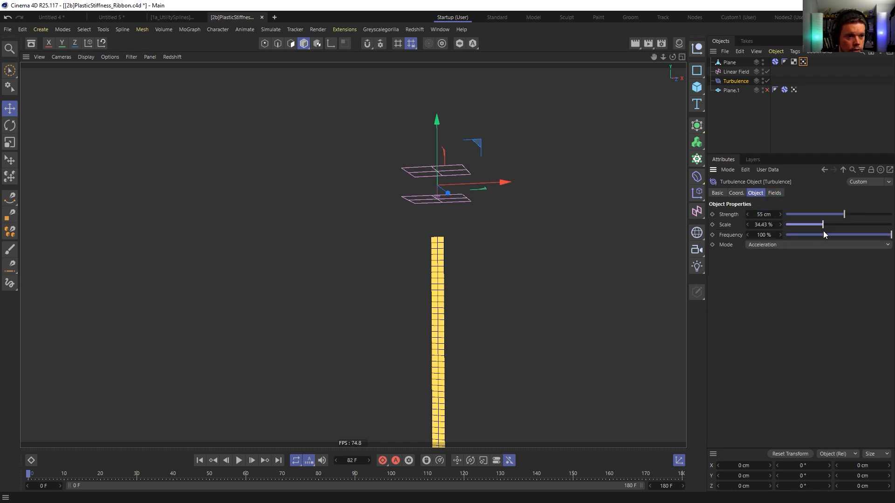
{"action": "double_click", "coordinate": [770, 215]}
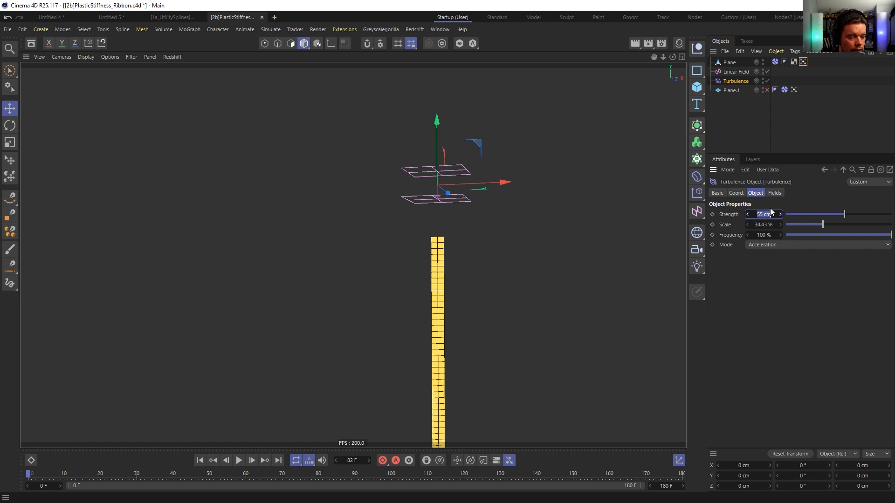
{"action": "type", "text": "555"}
{"action": "key", "text": "Return"}
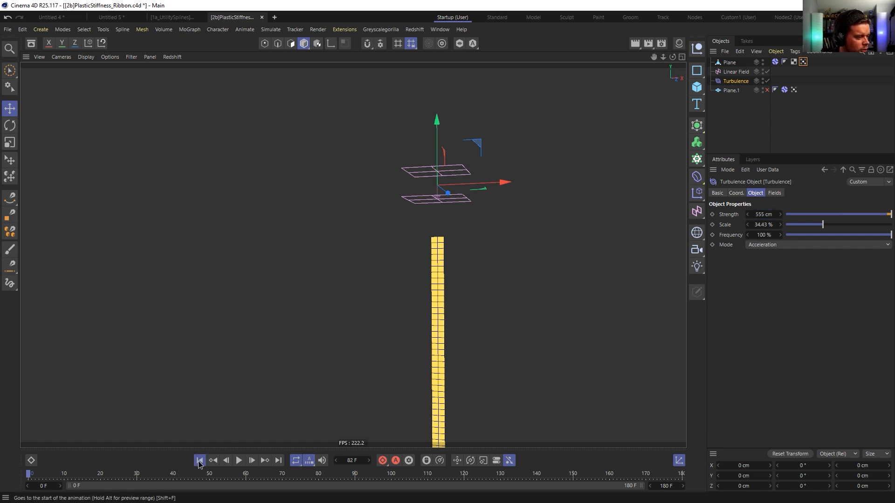
Play the simulation with the stronger turbulence to frame 161 and rewind to the first frame
{"action": "left_click", "coordinate": [240, 462]}
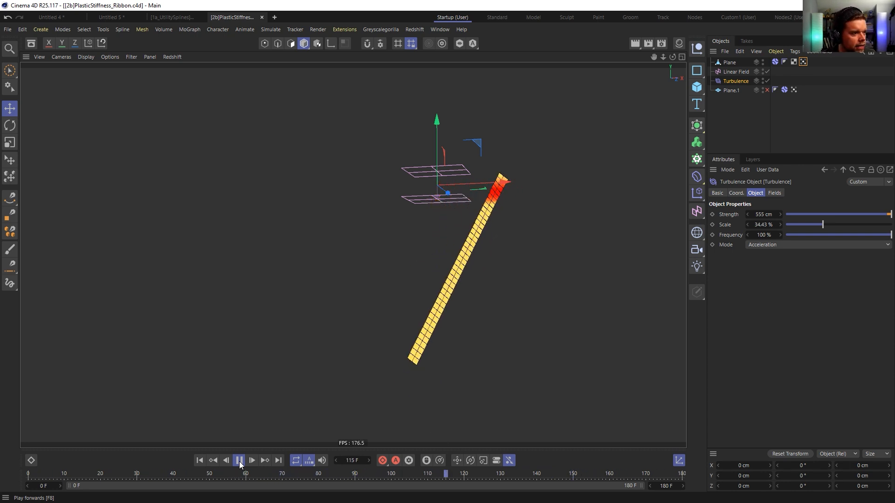
{"action": "left_click", "coordinate": [240, 466]}
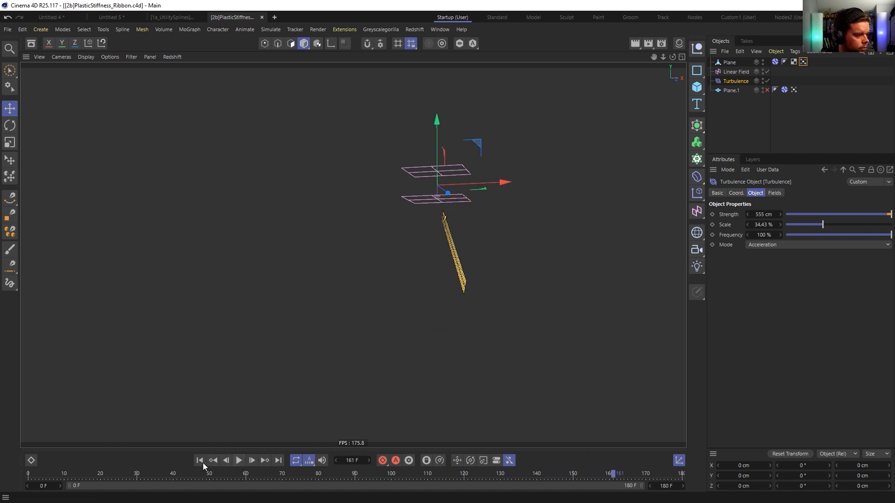
{"action": "left_click", "coordinate": [200, 461]}
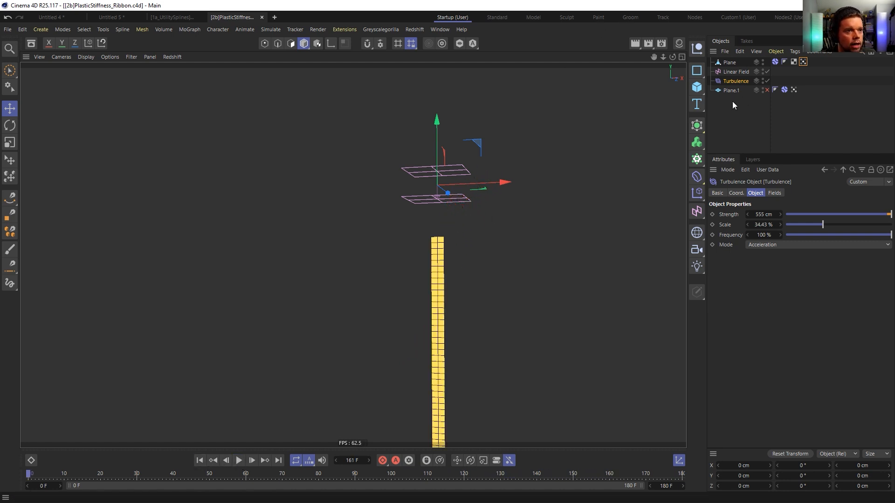
Duplicate the Linear Field and reset the copy's remapping contour curve to a straight linear ramp
{"action": "left_click", "coordinate": [736, 72]}
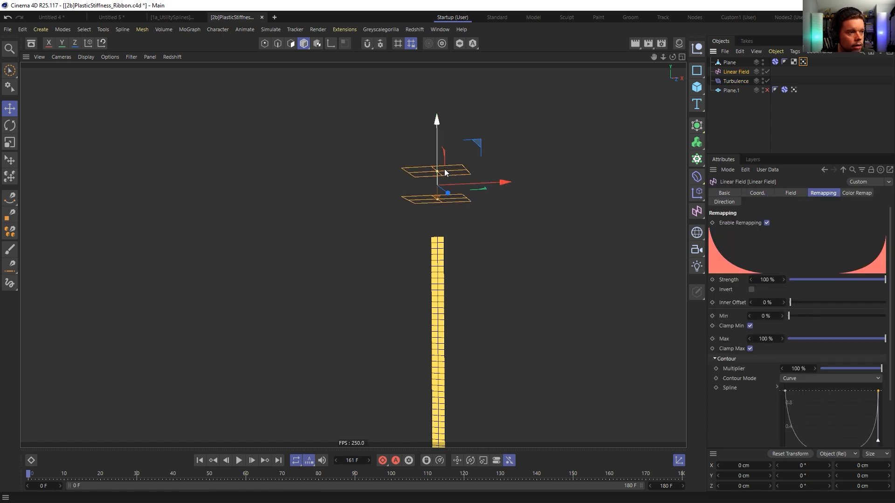
{"action": "left_click_drag", "start_coordinate": [445, 184], "coordinate": [464, 262]}
{"action": "mouse_move", "coordinate": [457, 202]}
{"action": "left_mouse_down"}
{"action": "mouse_move", "coordinate": [445, 173]}
{"action": "mouse_move", "coordinate": [444, 196]}
{"action": "left_mouse_up"}
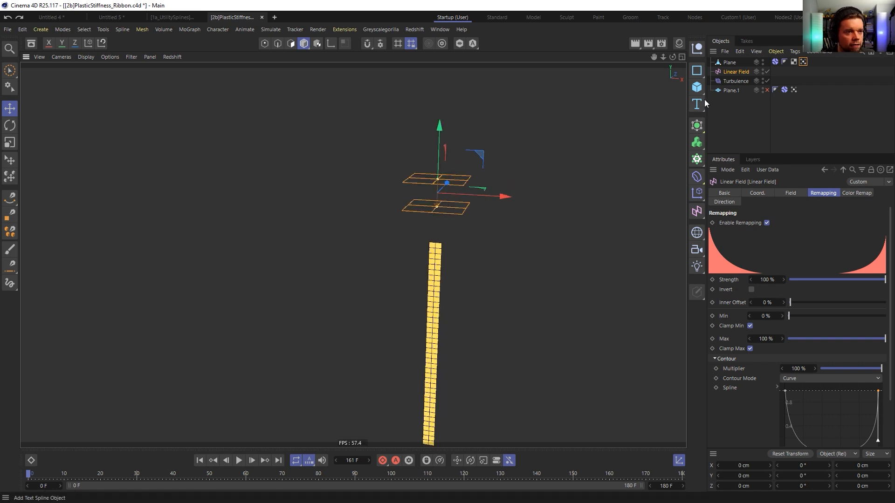
{"action": "left_click_drag", "start_coordinate": [729, 73], "coordinate": [733, 68], "text": "ctrl"}
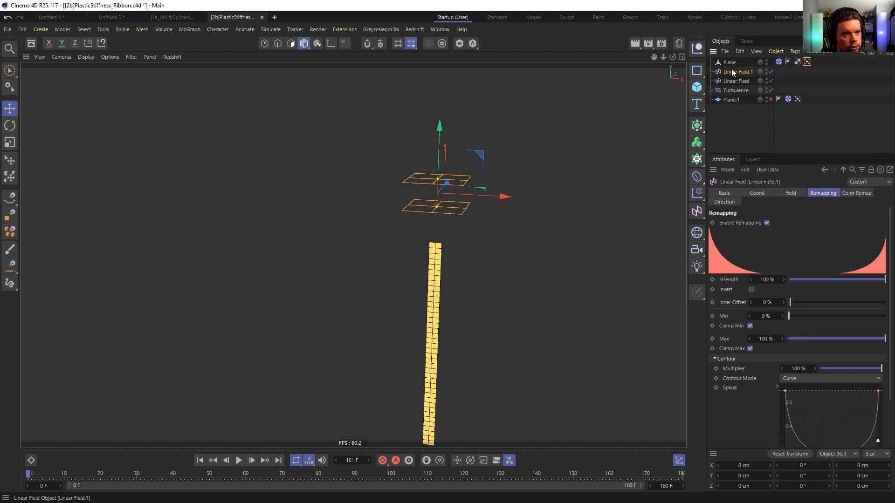
{"action": "left_click", "coordinate": [788, 380]}
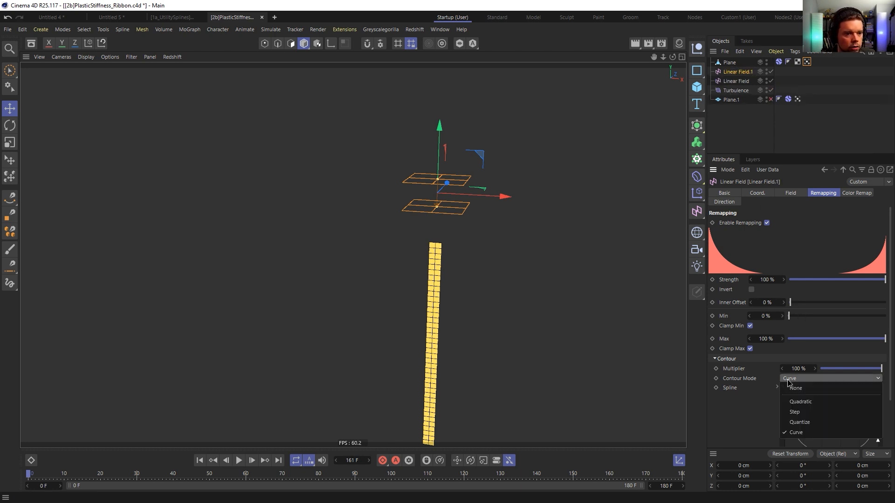
{"action": "left_click", "coordinate": [756, 395]}
{"action": "left_click", "coordinate": [785, 379]}
{"action": "left_click", "coordinate": [768, 388]}
{"action": "right_click", "coordinate": [821, 411]}
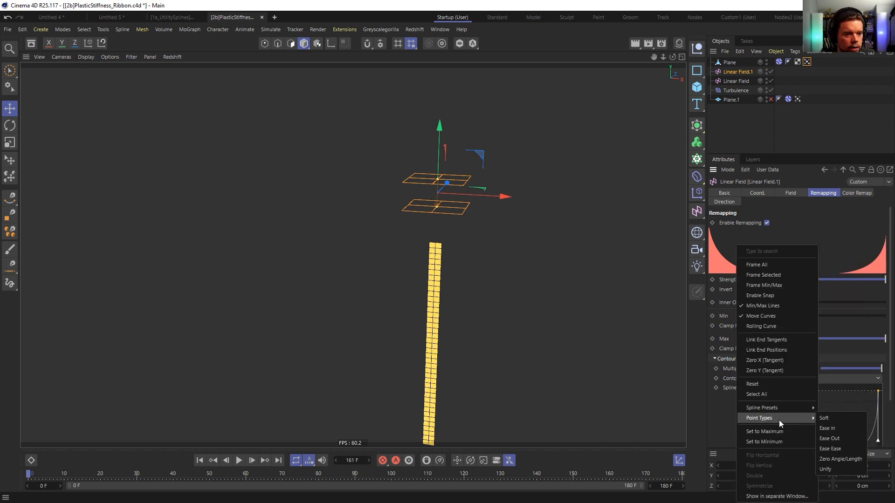
{"action": "left_click", "coordinate": [817, 409]}
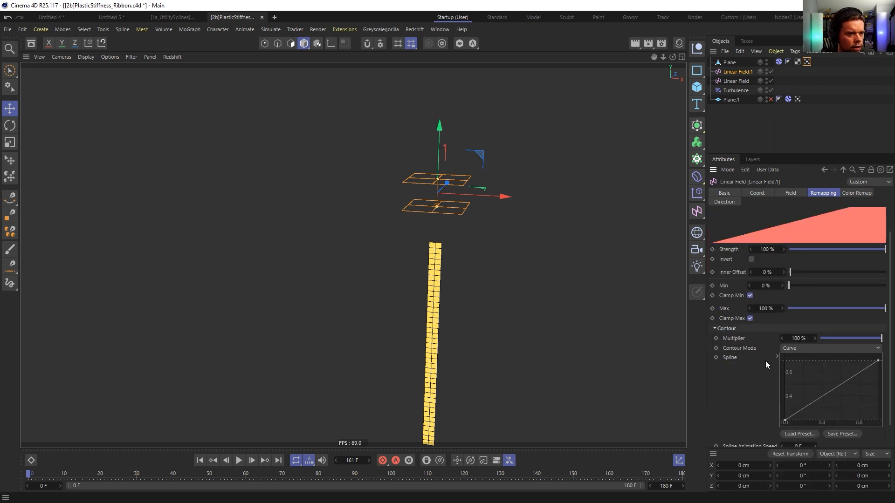
Replace the field in the plane's vertex map with the duplicated linear field and invert its remapping
{"action": "left_click", "coordinate": [807, 62]}
{"action": "key", "text": "Delete"}
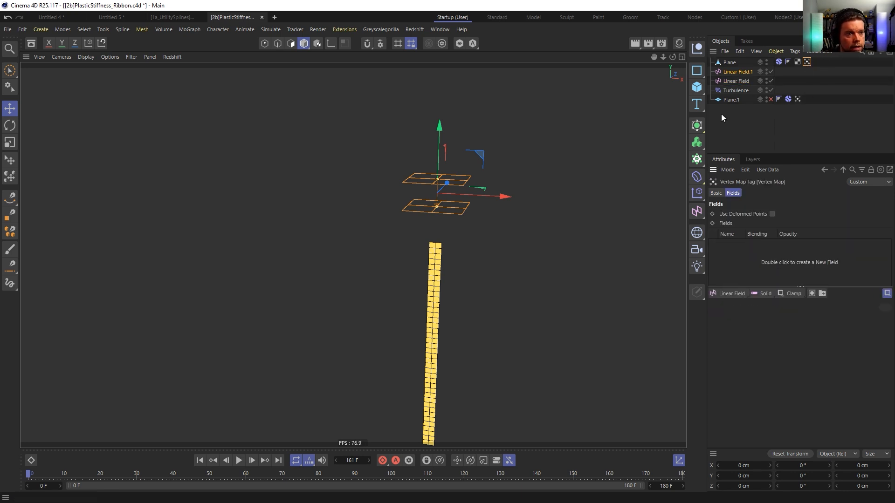
{"action": "left_click_drag", "start_coordinate": [732, 72], "coordinate": [739, 273]}
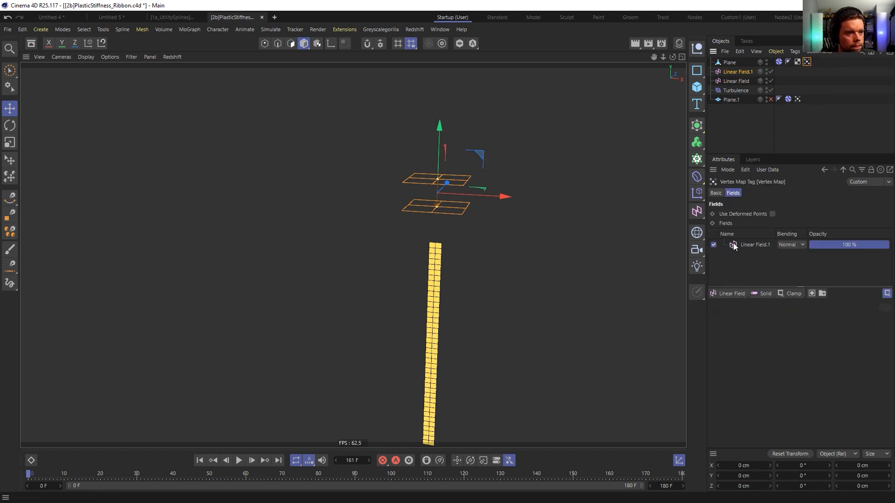
{"action": "left_click", "coordinate": [767, 244]}
{"action": "left_click", "coordinate": [786, 319]}
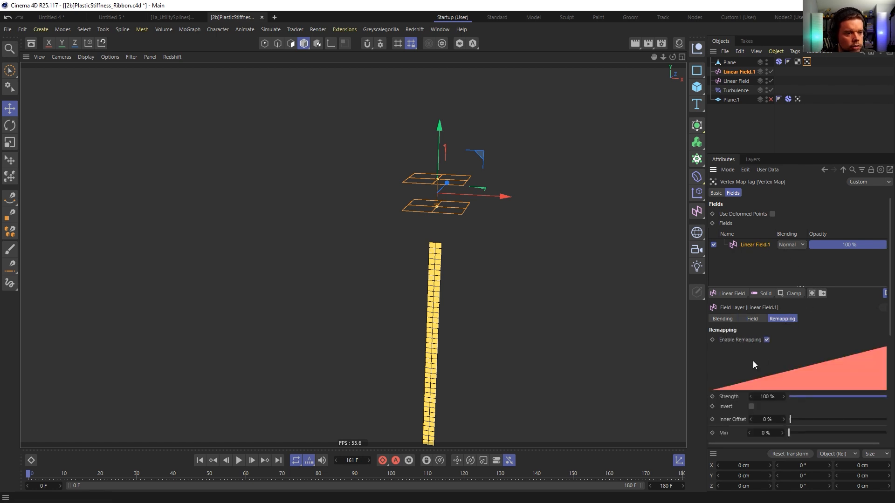
{"action": "left_click", "coordinate": [751, 407]}
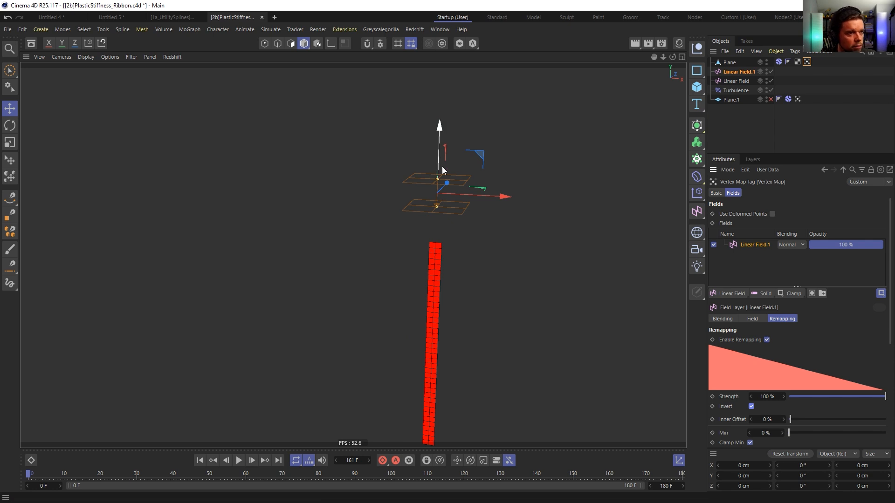
Nest the original Linear Field under Turbulence, play the simulation to frame 138 and rewind to the first frame
{"action": "left_click_drag", "start_coordinate": [743, 81], "coordinate": [735, 90]}
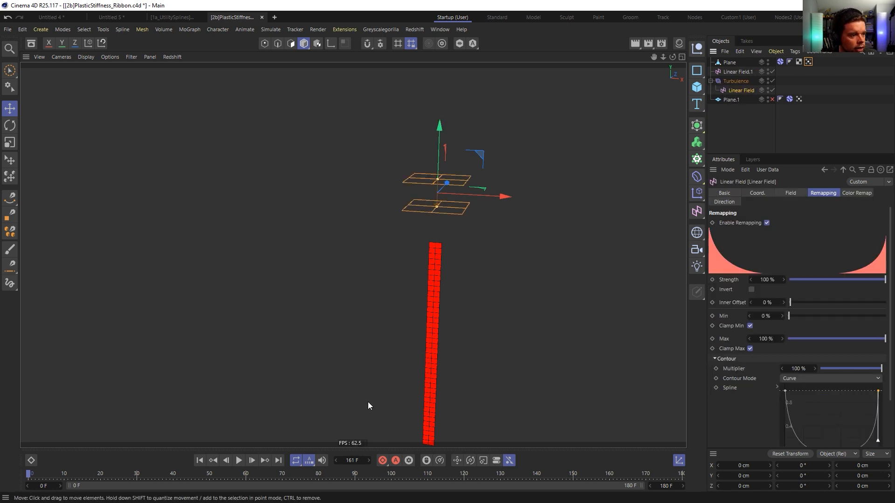
{"action": "left_click", "coordinate": [239, 462]}
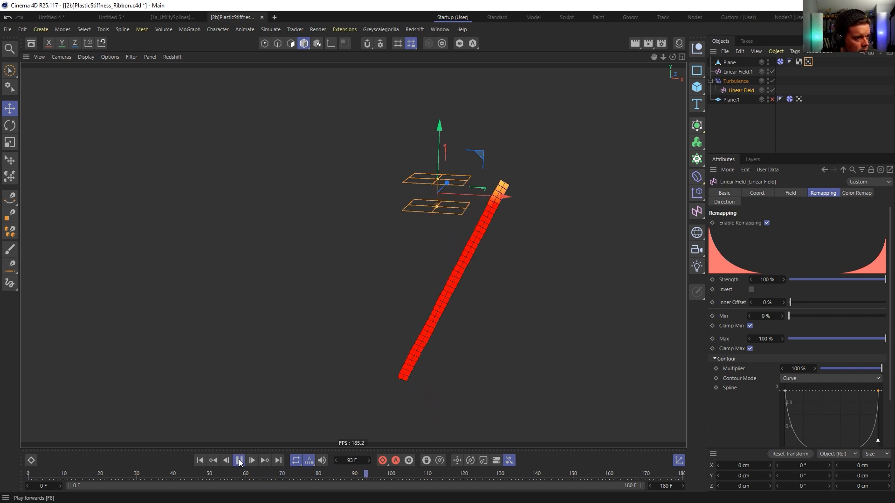
{"action": "left_click", "coordinate": [239, 460]}
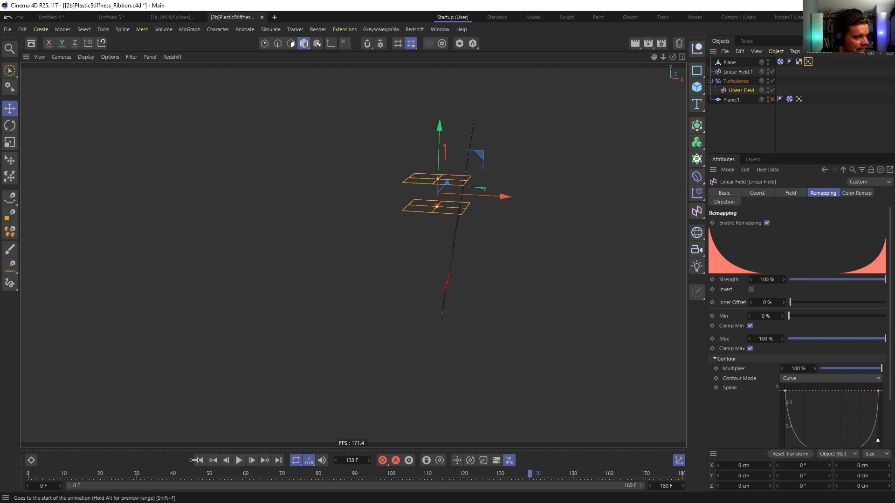
{"action": "left_click", "coordinate": [199, 461]}
Move the plane's Dynamics Body tag to the end of its tags and set its shape conservation elastic limit to 1 cm
{"action": "left_click", "coordinate": [808, 62]}
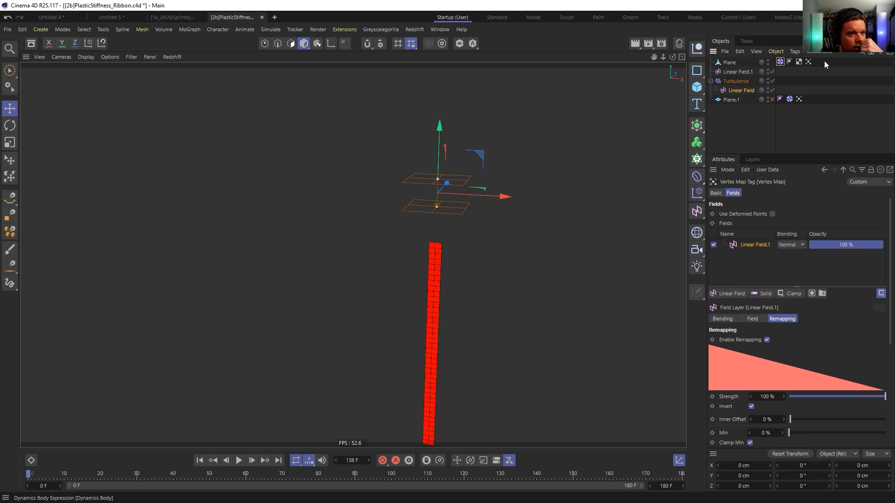
{"action": "left_click_drag", "start_coordinate": [824, 60], "coordinate": [821, 61]}
{"action": "left_click", "coordinate": [798, 193]}
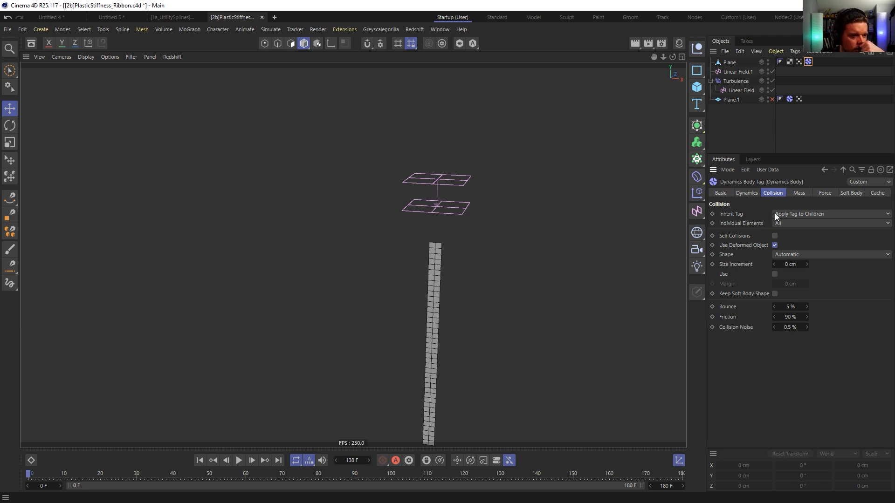
{"action": "left_click", "coordinate": [847, 193]}
{"action": "double_click", "coordinate": [792, 406]}
{"action": "type", "text": "1"}
{"action": "key", "text": "Return"}
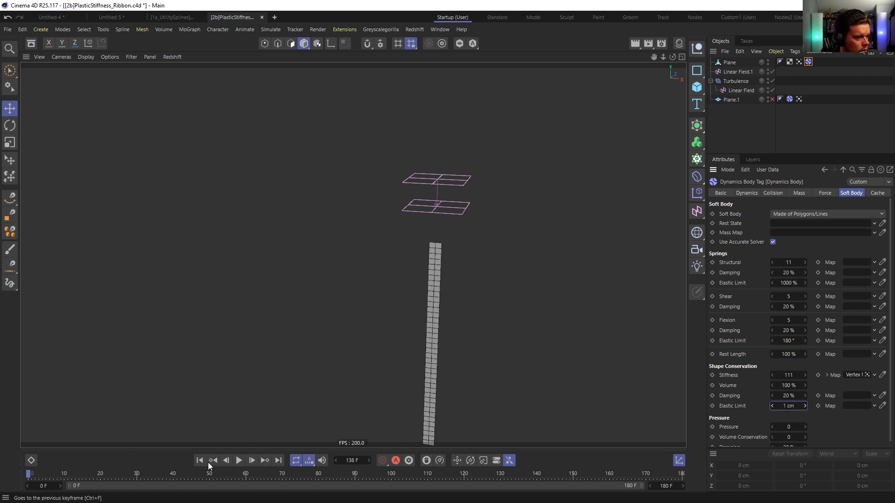
Play the simulation with the reduced elastic limit to frame 172 and rewind to the first frame
{"action": "left_click", "coordinate": [239, 461]}
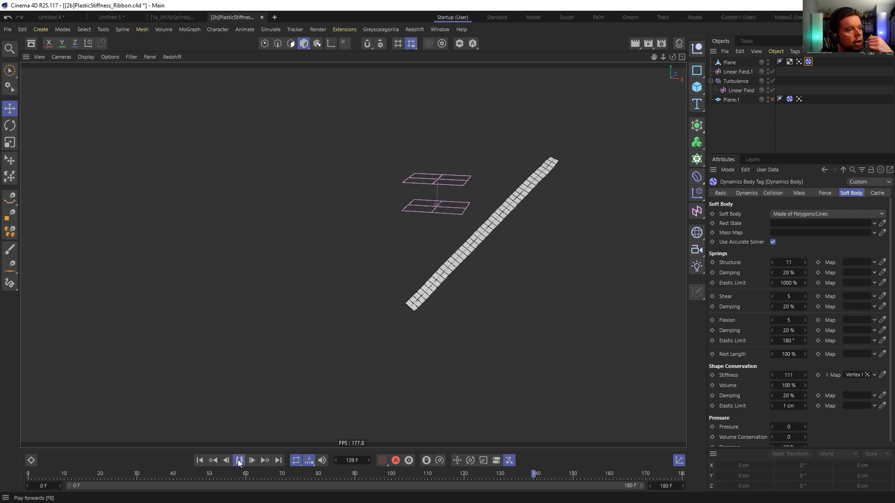
{"action": "left_click", "coordinate": [239, 461]}
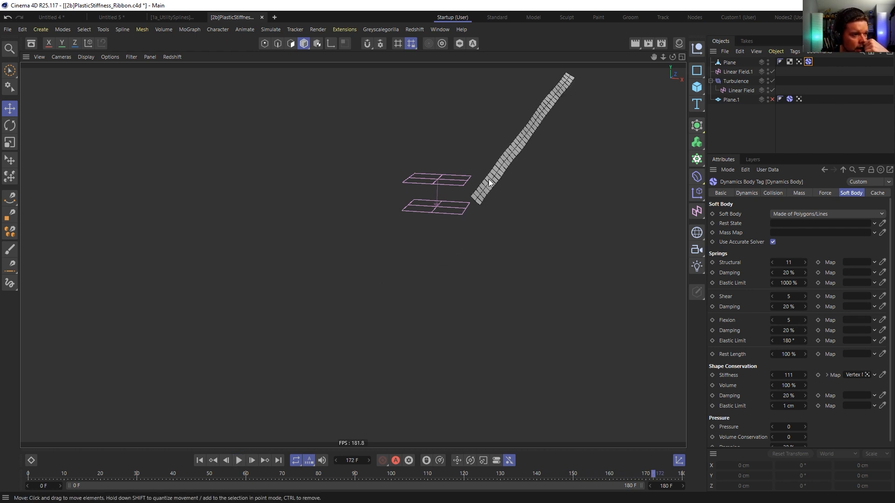
{"action": "left_click", "coordinate": [200, 461]}
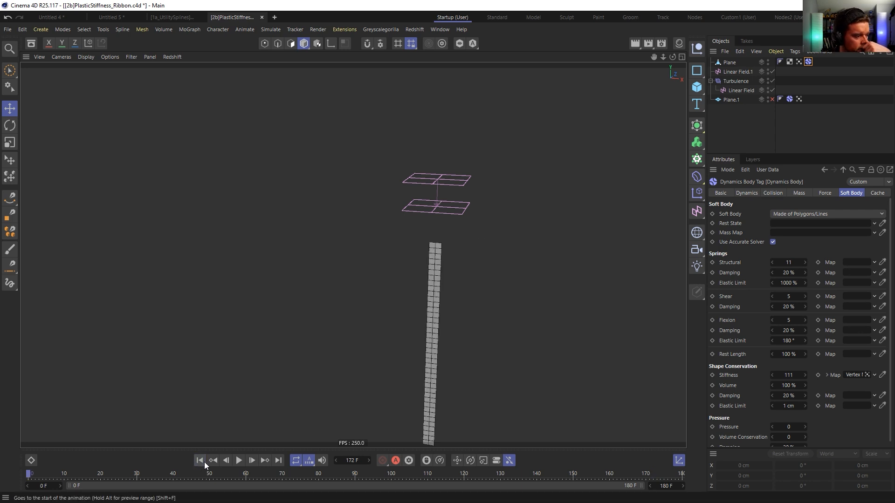
Lower the turbulence's Linear Field to Y -161.967 cm, play the simulation to frame 104 and rewind to the start
{"action": "left_click", "coordinate": [742, 90]}
{"action": "left_click_drag", "start_coordinate": [437, 166], "coordinate": [441, 189]}
{"action": "left_click", "coordinate": [238, 461]}
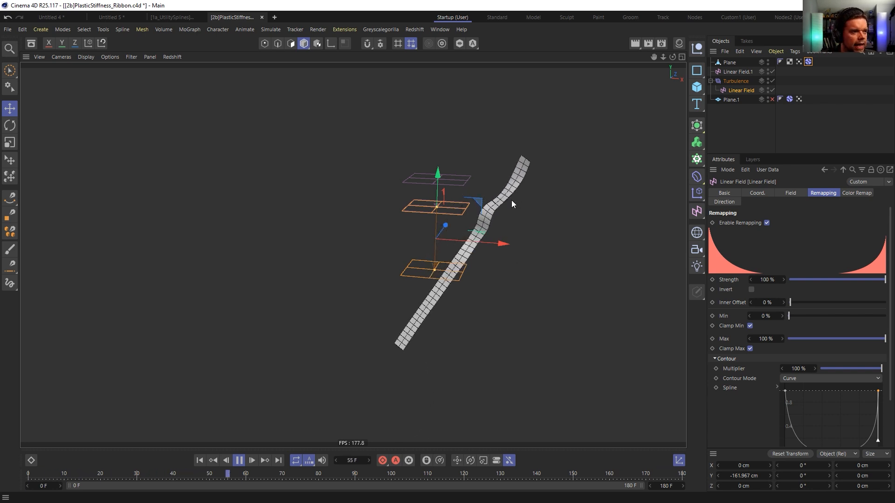
{"action": "left_click", "coordinate": [239, 461]}
{"action": "left_click_drag", "start_coordinate": [532, 186], "coordinate": [505, 179], "text": "alt"}
{"action": "left_click_drag", "start_coordinate": [537, 215], "coordinate": [551, 247], "text": "alt"}
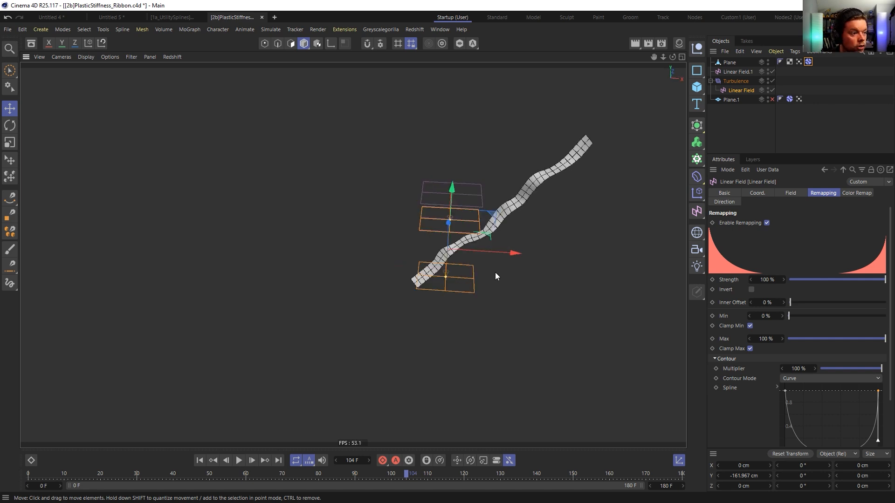
{"action": "left_click", "coordinate": [200, 461]}
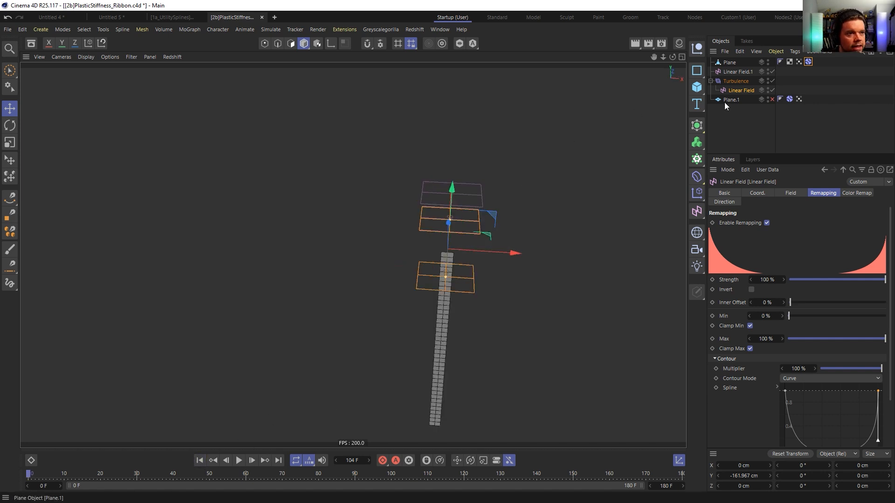
Add a Wind force to the scene and rotate its pitch to 90°
{"action": "left_click_drag", "start_coordinate": [469, 284], "coordinate": [437, 223], "text": "alt"}
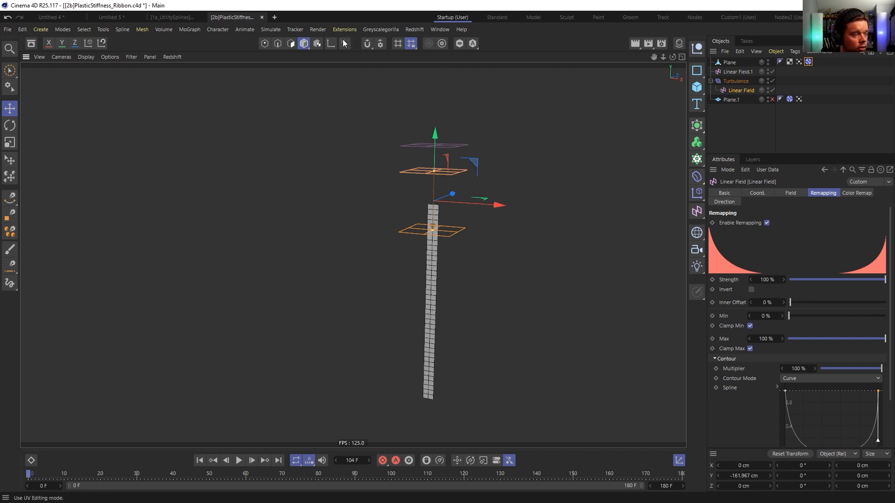
{"action": "left_click", "coordinate": [265, 30]}
{"action": "mouse_move", "coordinate": [285, 96]}
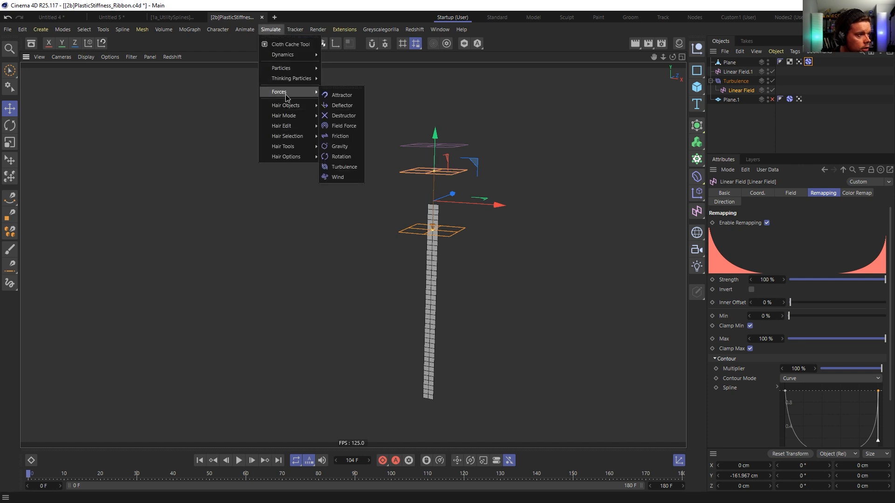
{"action": "left_click", "coordinate": [338, 177]}
{"action": "key", "text": "r"}
{"action": "left_click_drag", "start_coordinate": [423, 138], "coordinate": [420, 221]}
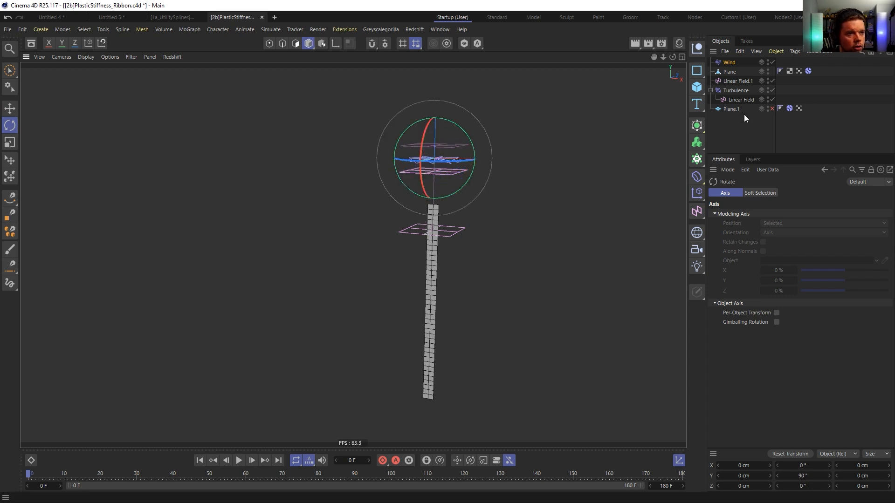
Show the Wind's object properties and play the simulation with the wind to frame 71
{"action": "left_click", "coordinate": [728, 63]}
{"action": "left_click", "coordinate": [790, 215]}
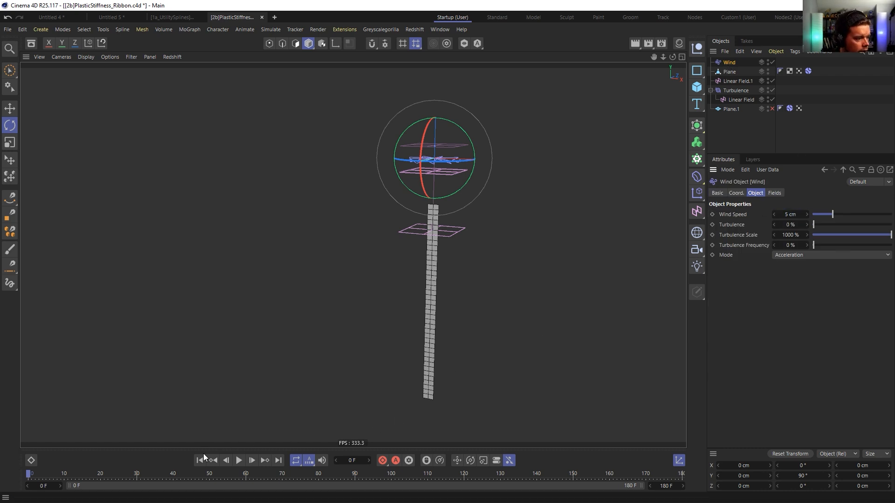
{"action": "left_click", "coordinate": [240, 461]}
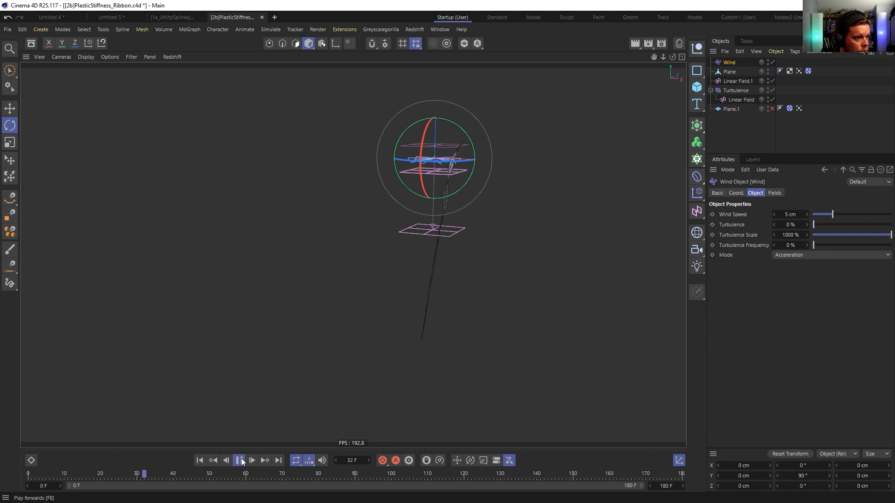
{"action": "left_click", "coordinate": [240, 461]}
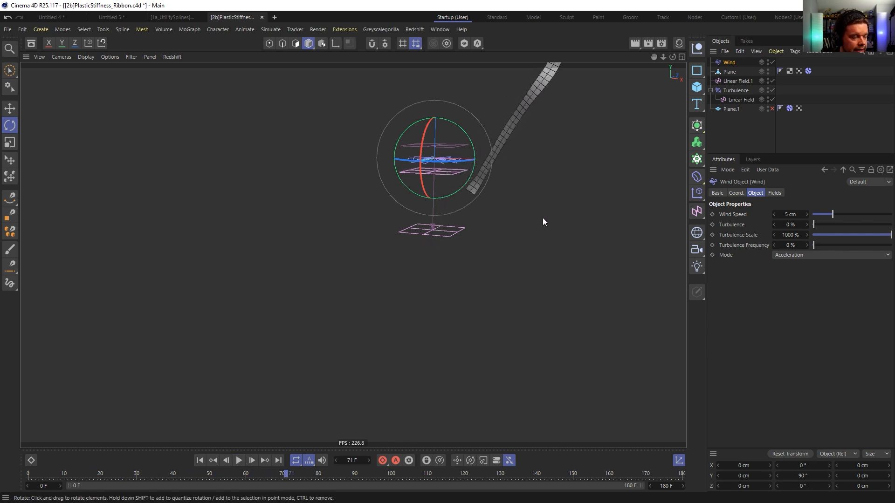
Set the turbulence's strength to 5555 cm and rewind to the first frame
{"action": "left_click", "coordinate": [743, 90]}
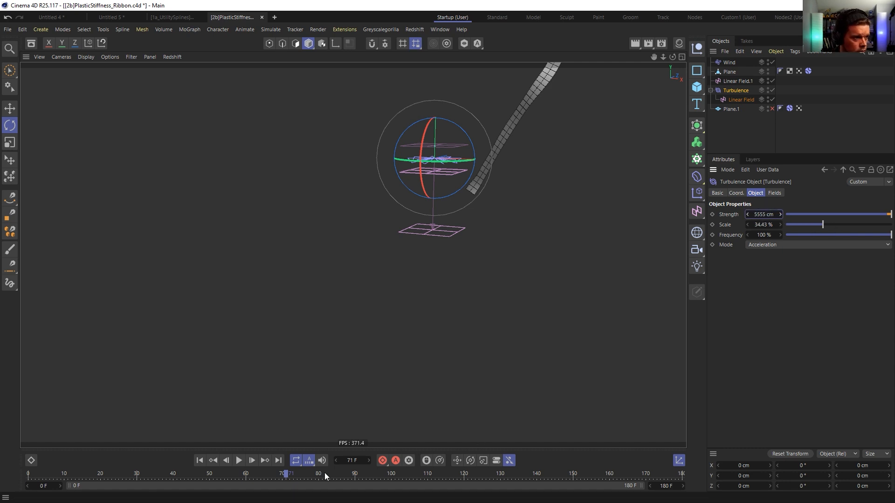
{"action": "left_click", "coordinate": [200, 461]}
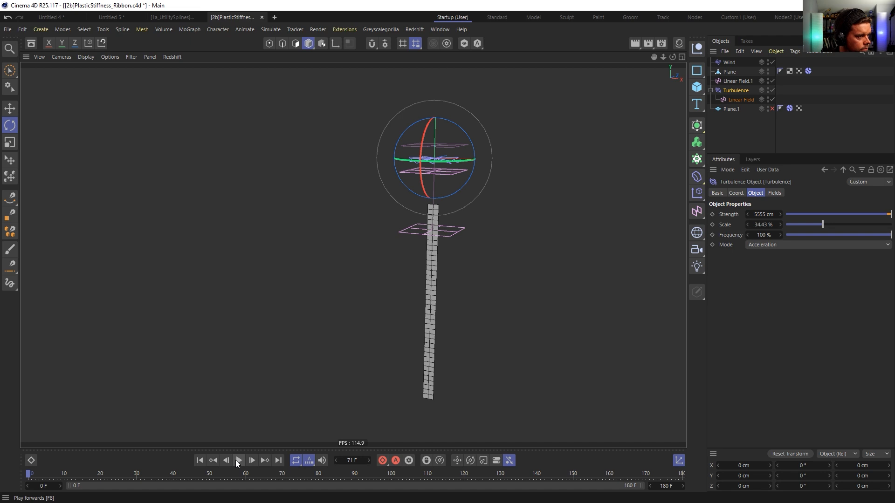
Add a cube, narrow its Z size to about 68 cm and move it to about Z 40 cm in the top view
{"action": "left_click", "coordinate": [697, 87]}
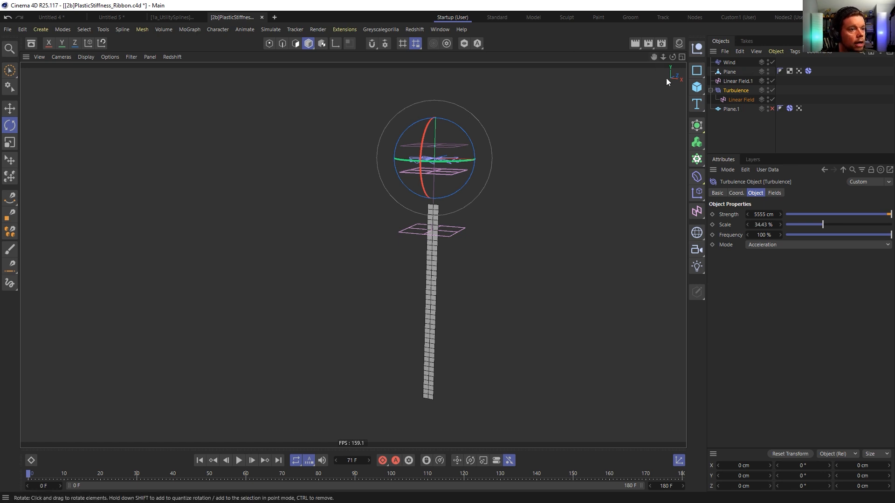
{"action": "left_click", "coordinate": [697, 87]}
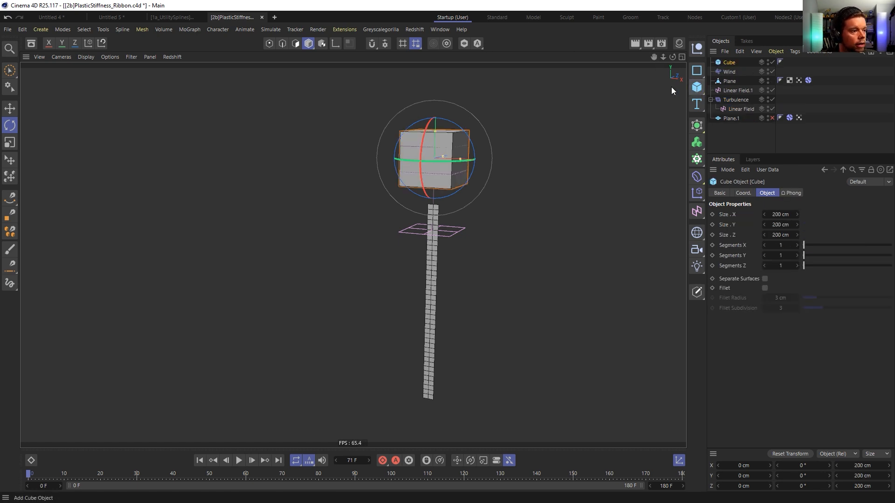
{"action": "middle_click", "coordinate": [435, 180]}
{"action": "middle_click", "coordinate": [502, 179]}
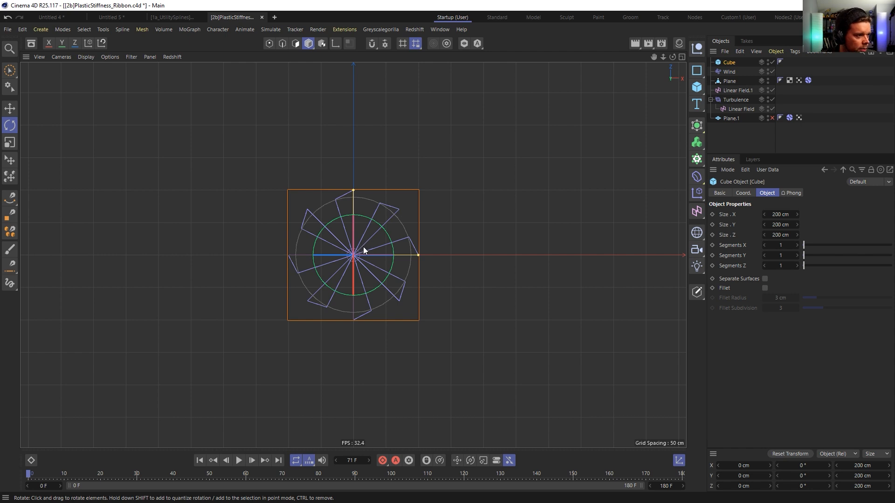
{"action": "mouse_move", "coordinate": [353, 191]}
{"action": "left_mouse_down"}
{"action": "mouse_move", "coordinate": [355, 235]}
{"action": "mouse_move", "coordinate": [369, 190]}
{"action": "left_mouse_up"}
{"action": "key", "text": "e"}
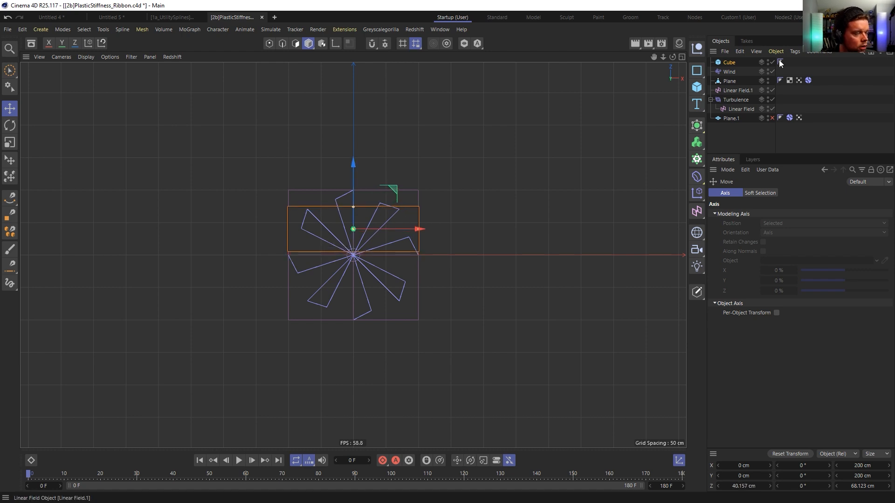
Lower the cube behind the ribbon to about Y -692 cm and stretch its height to about 868 cm
{"action": "middle_click", "coordinate": [201, 136]}
{"action": "middle_click", "coordinate": [185, 137]}
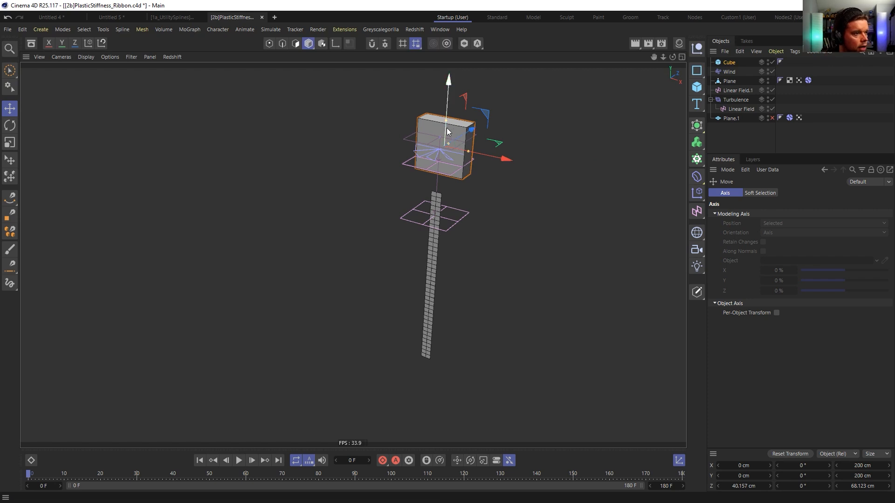
{"action": "left_click_drag", "start_coordinate": [446, 125], "coordinate": [456, 278]}
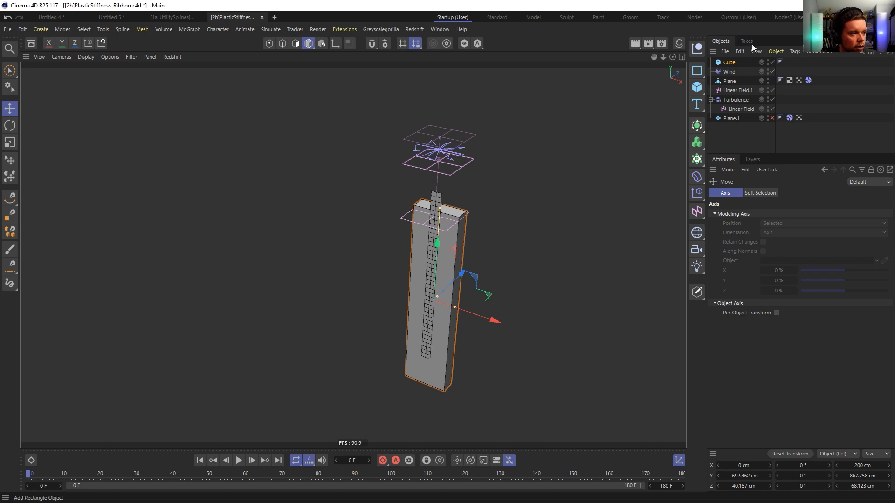
Add a Collider Body simulation tag to the cube
{"action": "right_click", "coordinate": [725, 67]}
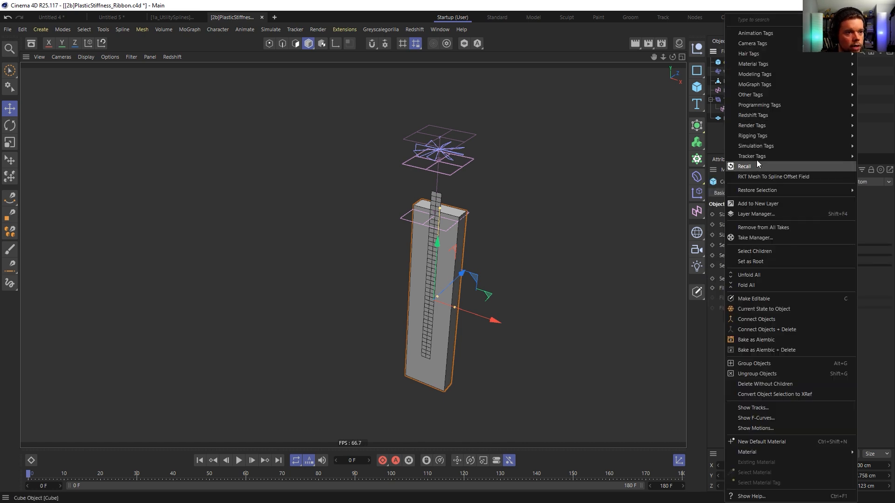
{"action": "mouse_move", "coordinate": [758, 146]}
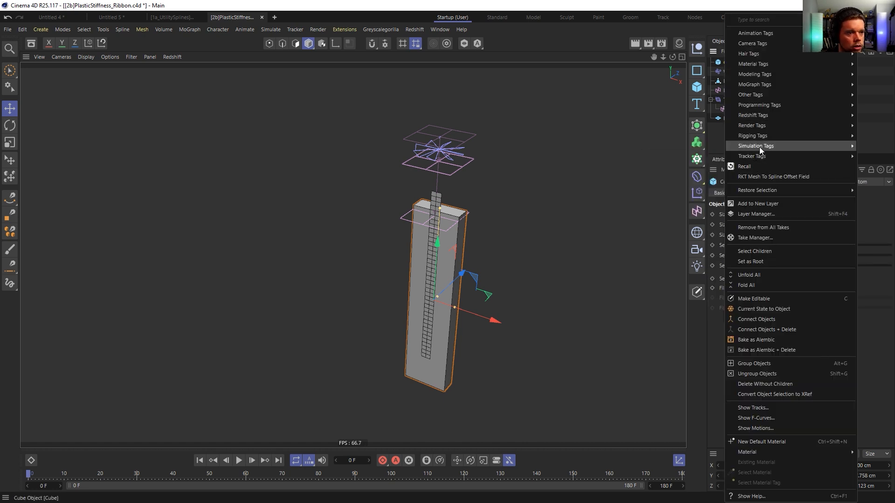
{"action": "left_click", "coordinate": [712, 167]}
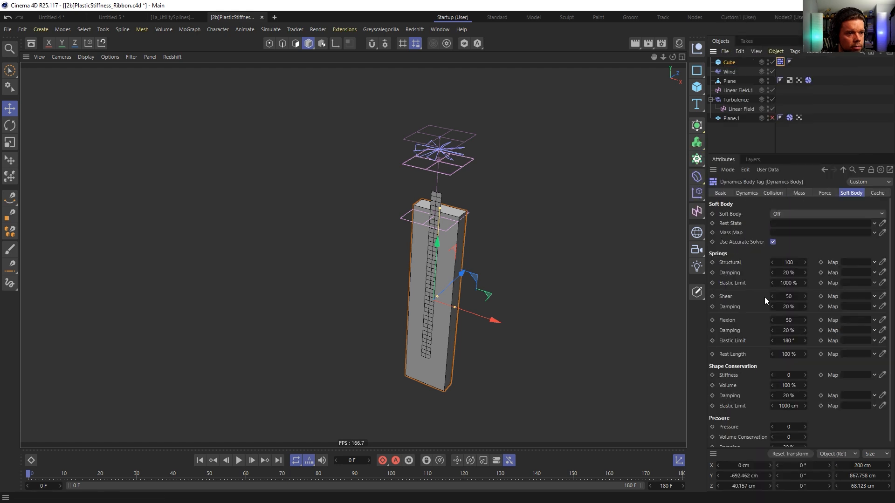
Set the collision shape of the Cube's Dynamics Body tag to Box
{"action": "left_click", "coordinate": [774, 192]}
{"action": "left_click", "coordinate": [821, 255]}
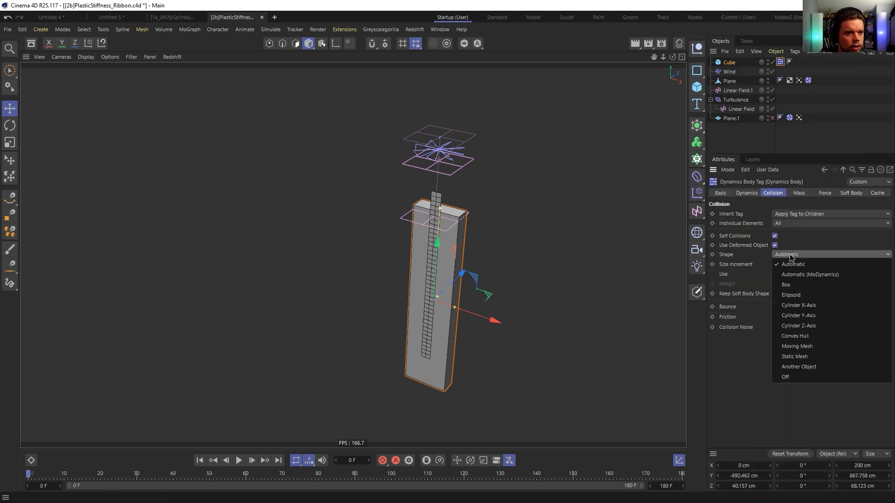
{"action": "left_click", "coordinate": [787, 286]}
Duplicate the Cube with its tags and set the copy's Z position to -40.157 cm
{"action": "left_click_drag", "start_coordinate": [730, 67], "coordinate": [726, 73], "text": "ctrl"}
{"action": "left_click", "coordinate": [728, 486]}
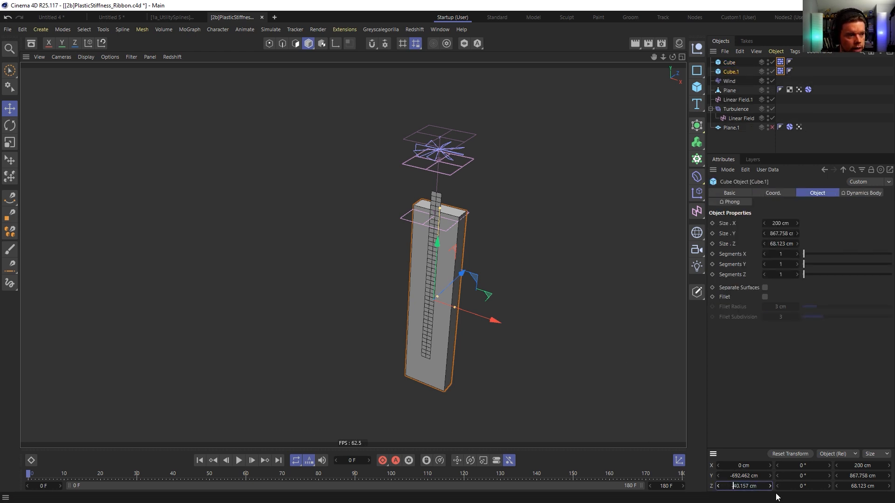
{"action": "type", "text": "-"}
{"action": "key", "text": "Return"}
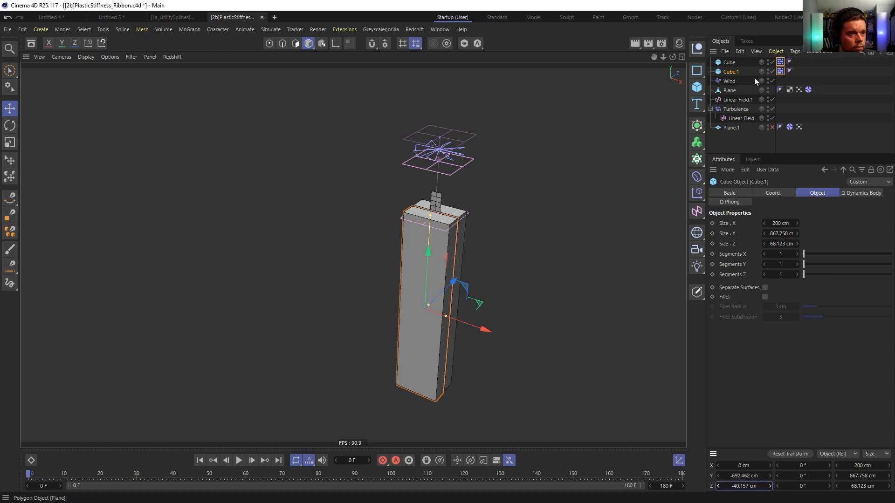
Duplicate Cube.1, set the copy's Z position to 0 cm and move it along X to about 135.7 cm
{"action": "left_click_drag", "start_coordinate": [733, 72], "coordinate": [732, 77], "text": "ctrl"}
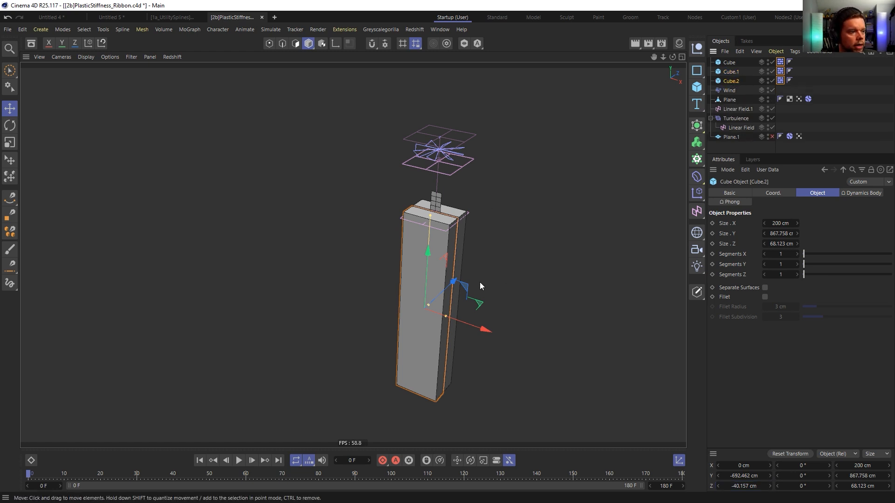
{"action": "double_click", "coordinate": [754, 486]}
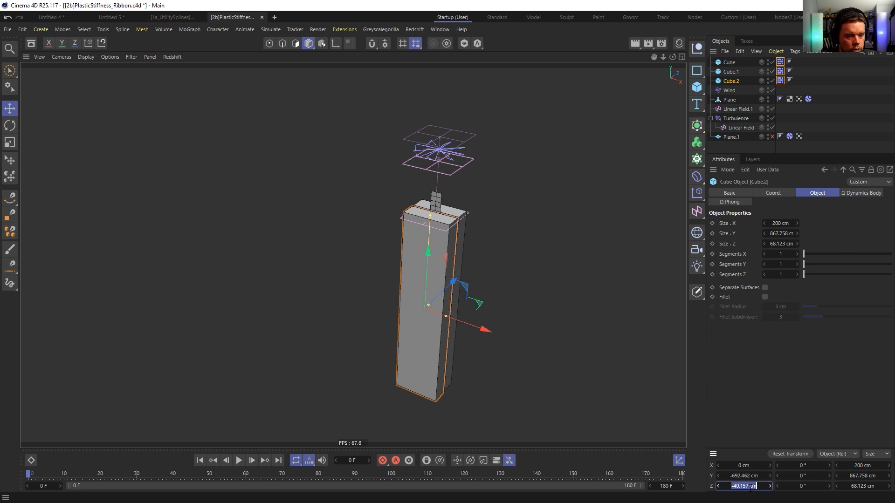
{"action": "type", "text": "0"}
{"action": "key", "text": "Return"}
{"action": "left_click_drag", "start_coordinate": [493, 332], "coordinate": [524, 335]}
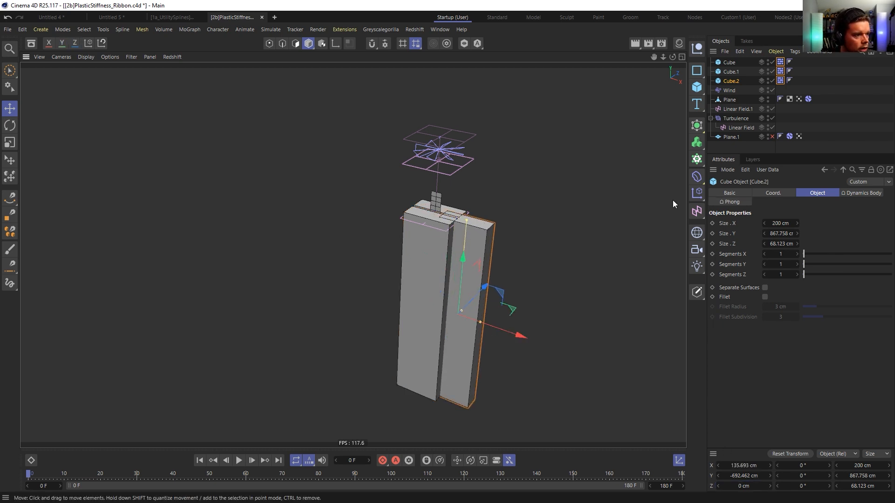
Duplicate Cube.2 and set the copy's X position to -135.693 cm to close the opposite side
{"action": "left_click_drag", "start_coordinate": [720, 89], "coordinate": [721, 90], "text": "ctrl"}
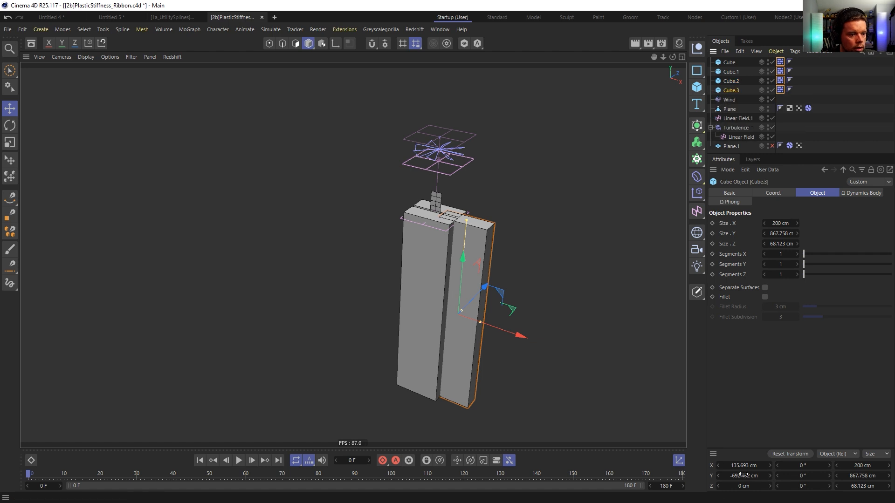
{"action": "type", "text": "-"}
{"action": "key", "text": "Return"}
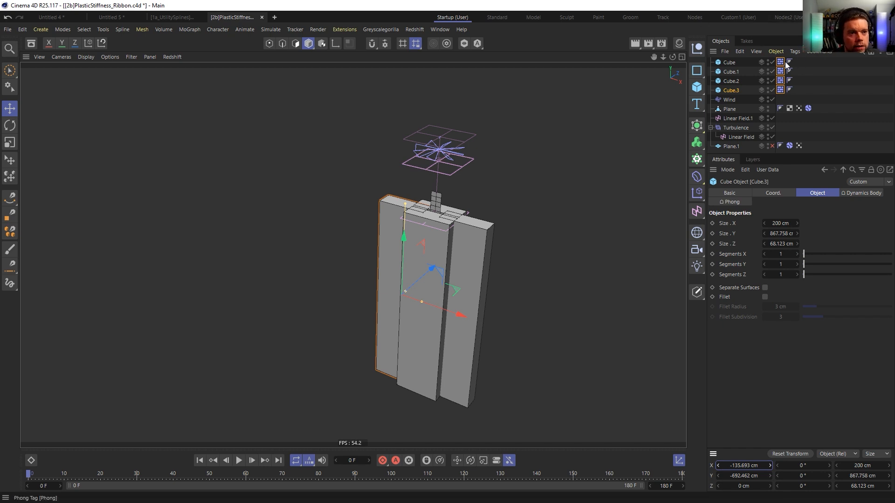
{"action": "left_click", "coordinate": [780, 90]}
{"action": "left_click", "coordinate": [781, 255]}
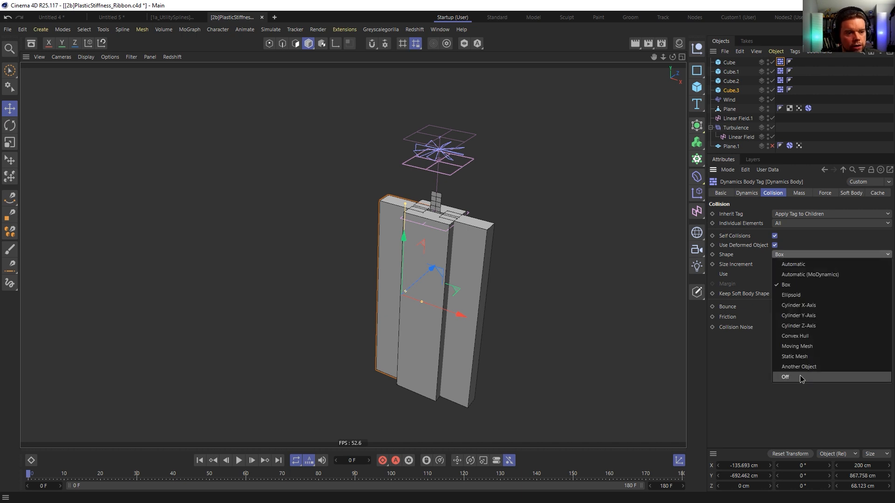
{"action": "left_click", "coordinate": [762, 357]}
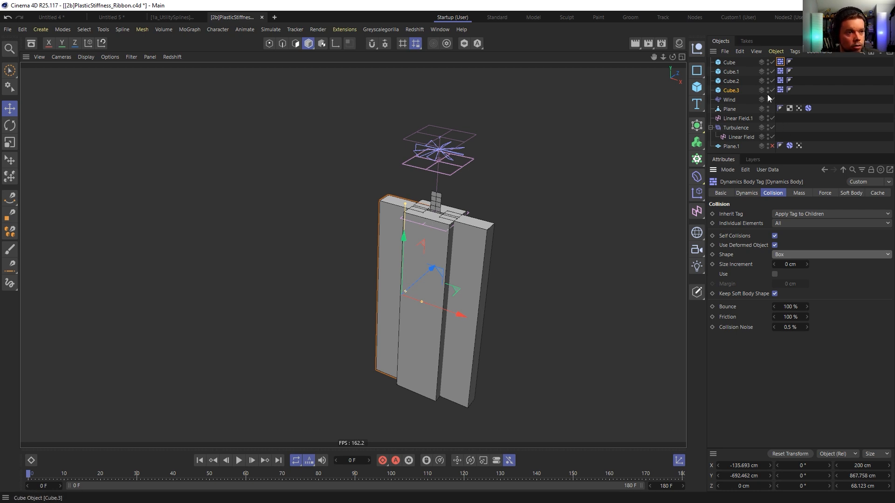
Add a Display tag to all four cubes at once
{"action": "left_click", "coordinate": [731, 91]}
{"action": "left_click", "coordinate": [730, 63], "text": "shift"}
{"action": "right_click", "coordinate": [730, 61]}
{"action": "key", "text": "Escape"}
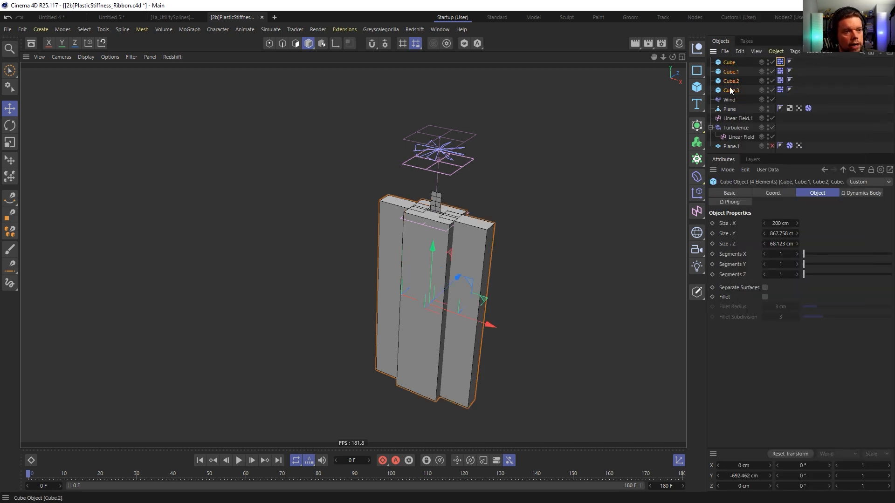
{"action": "right_click", "coordinate": [732, 63]}
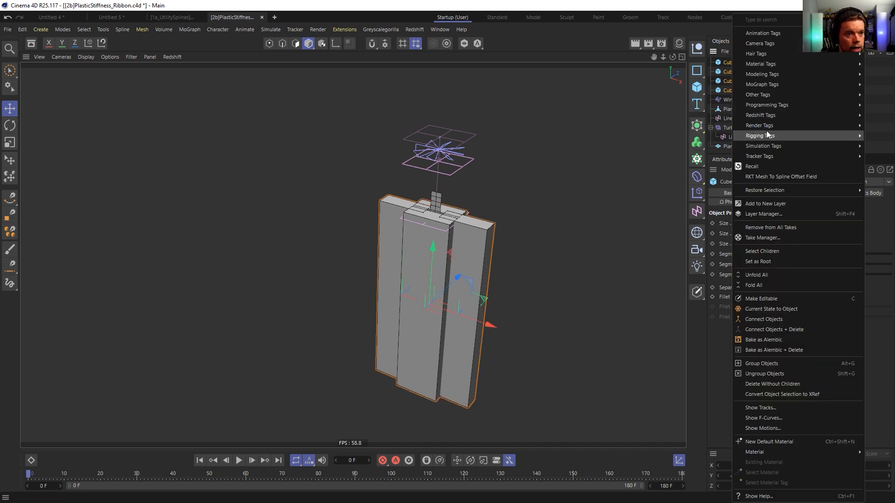
{"action": "mouse_move", "coordinate": [761, 126]}
{"action": "left_click", "coordinate": [709, 146]}
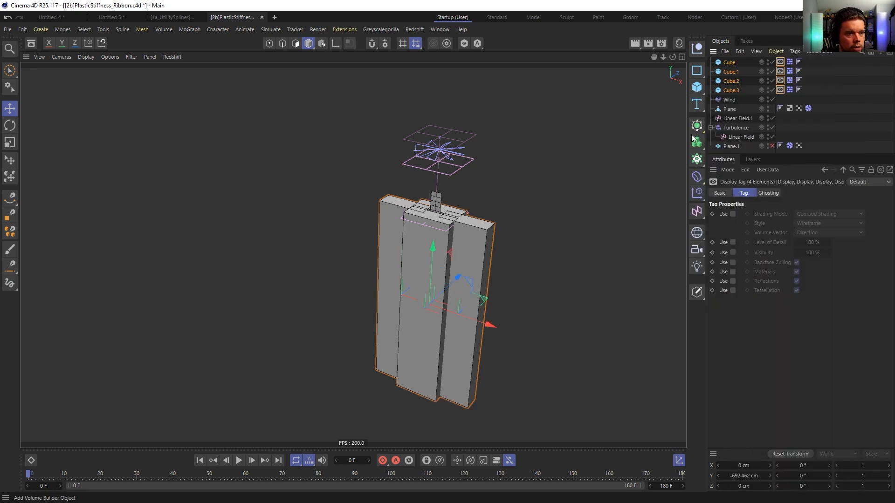
Enable the shading mode override on the cubes' Display tags, set it to Lines, and deselect everything
{"action": "left_click", "coordinate": [733, 214]}
{"action": "left_click", "coordinate": [818, 214]}
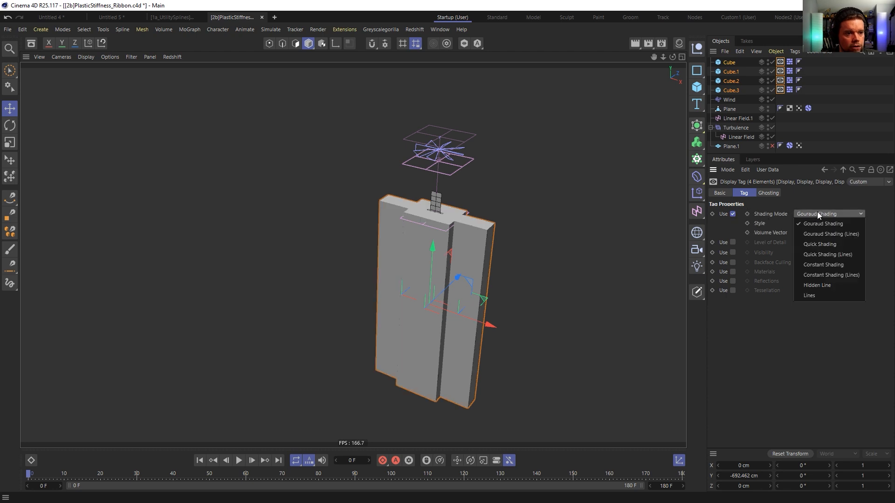
{"action": "left_click", "coordinate": [811, 295]}
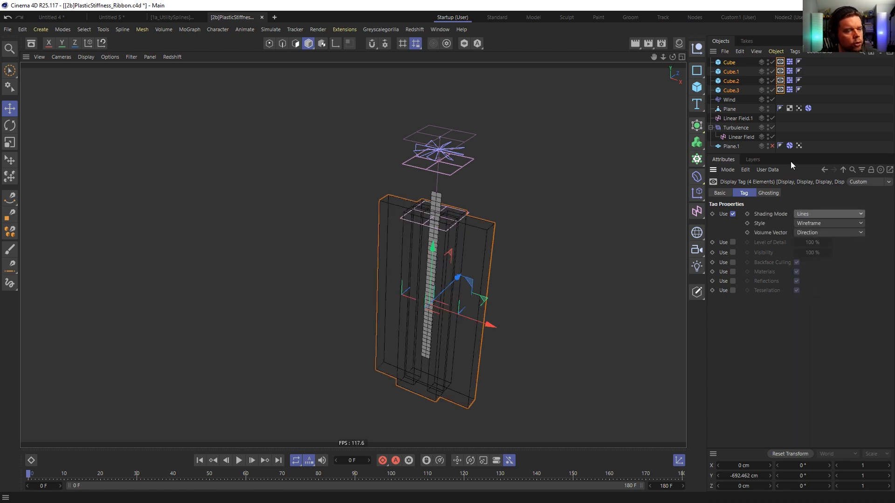
{"action": "left_click", "coordinate": [604, 248]}
Play the ribbon simulation inside the cube walls, stop it and return to the first frame
{"action": "left_click_drag", "start_coordinate": [455, 254], "coordinate": [469, 237], "text": "alt"}
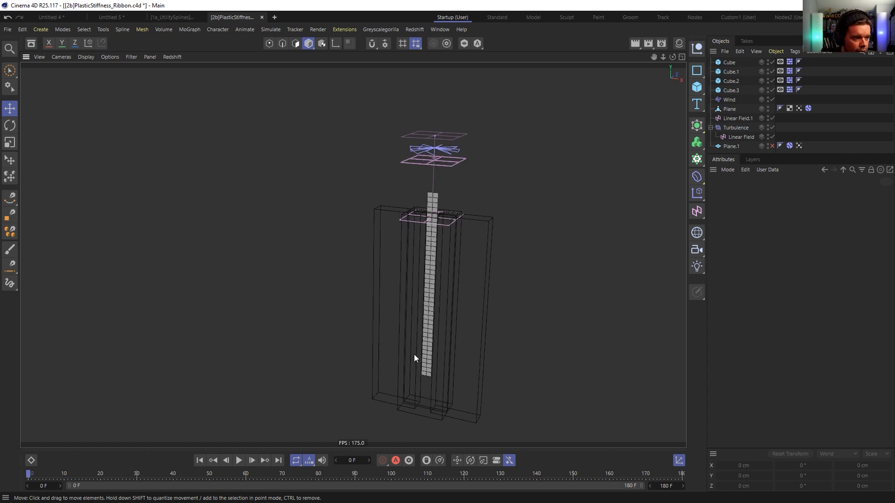
{"action": "left_click", "coordinate": [239, 461]}
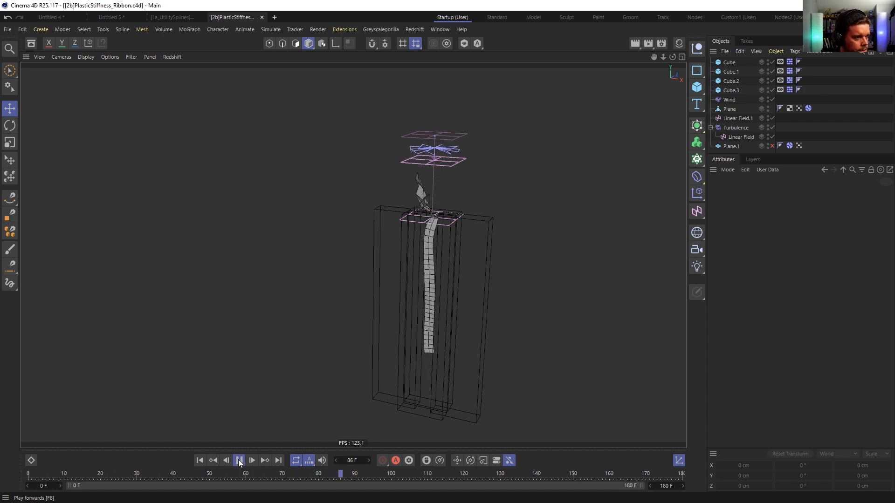
{"action": "left_click", "coordinate": [240, 460]}
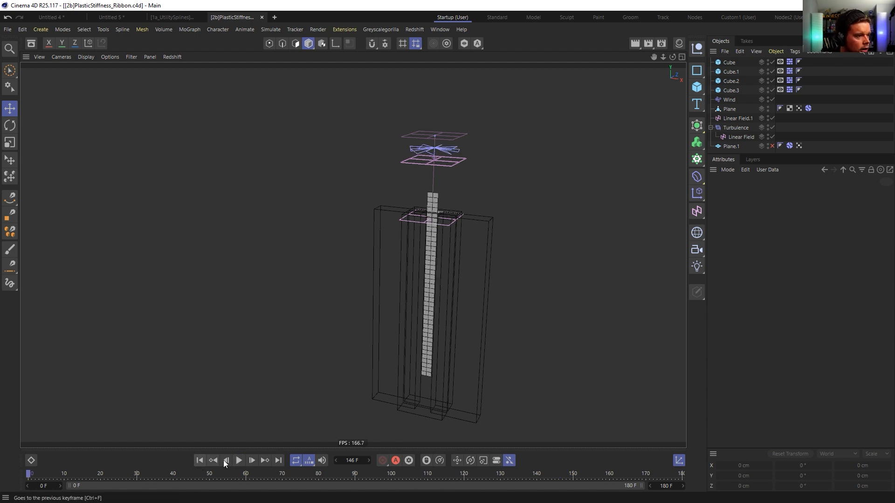
{"action": "left_click_drag", "start_coordinate": [443, 267], "coordinate": [516, 221], "text": "alt"}
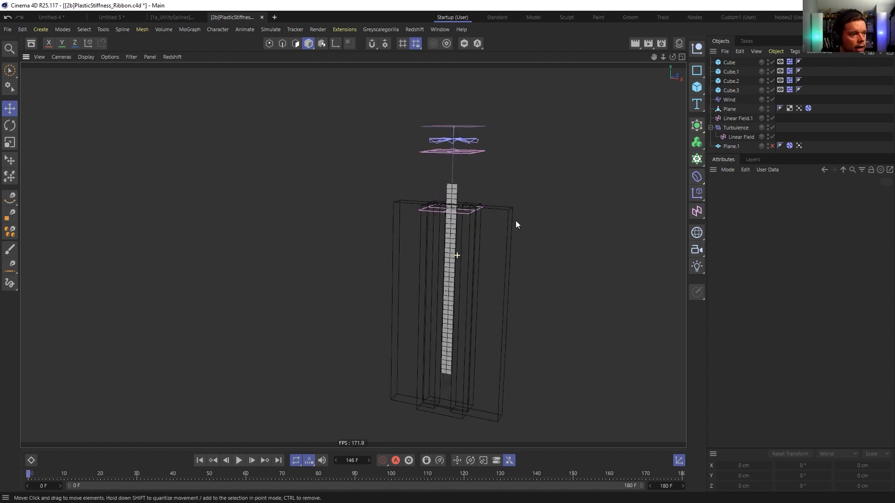
Set the collision friction and bounce to 0% on all four cubes' Dynamics Body tags
{"action": "left_click_drag", "start_coordinate": [790, 89], "coordinate": [788, 51]}
{"action": "left_click_drag", "start_coordinate": [794, 103], "coordinate": [785, 51]}
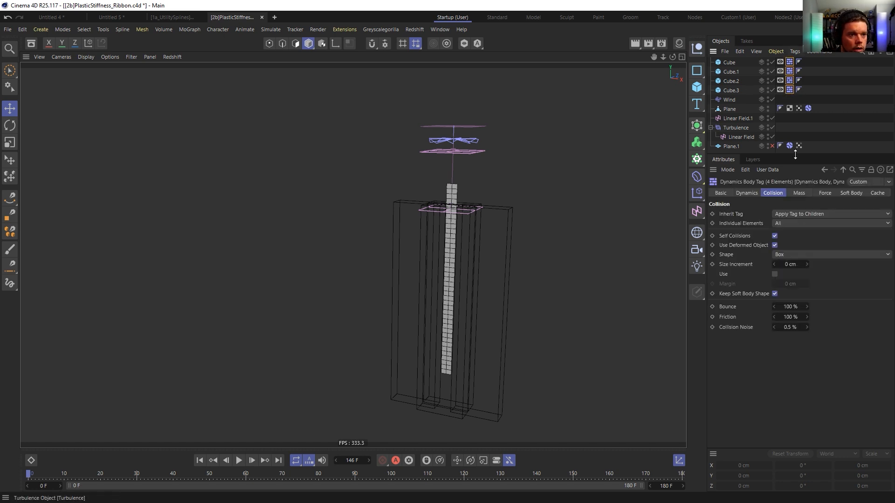
{"action": "left_click", "coordinate": [787, 317]}
{"action": "type", "text": "0"}
{"action": "left_click", "coordinate": [791, 307]}
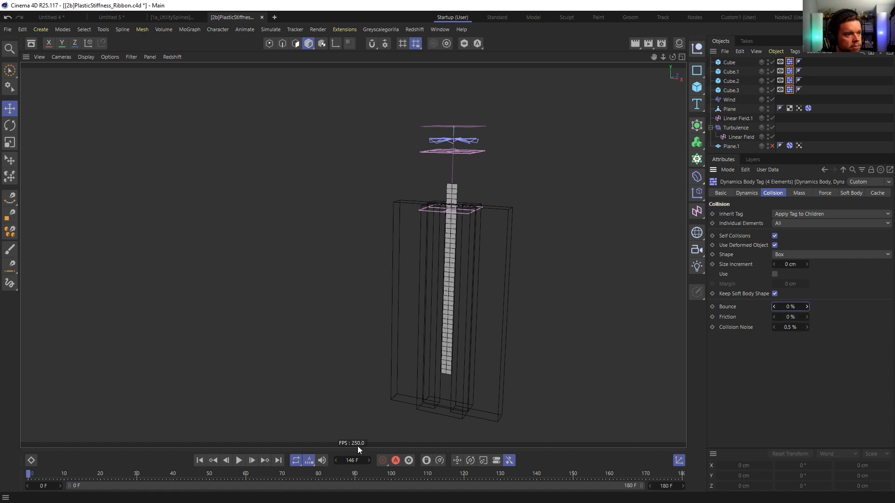
Replay the simulation to check how the ribbon slides between the walls, then rewind to the start
{"action": "left_click", "coordinate": [239, 460]}
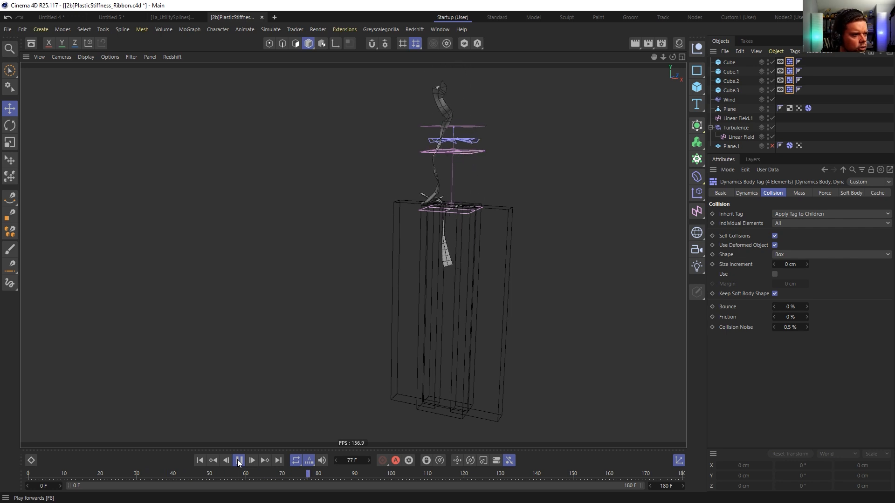
{"action": "left_click", "coordinate": [239, 461]}
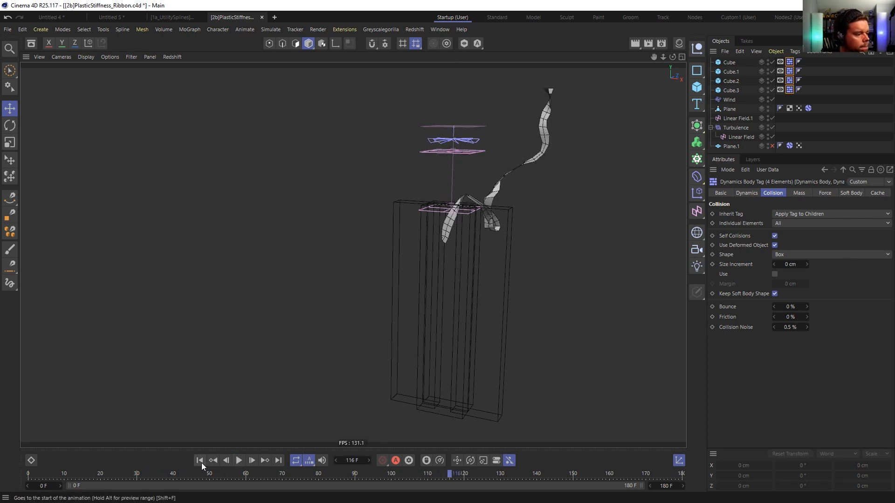
{"action": "left_click", "coordinate": [201, 463]}
{"action": "left_click_drag", "start_coordinate": [362, 308], "coordinate": [350, 234], "text": "alt"}
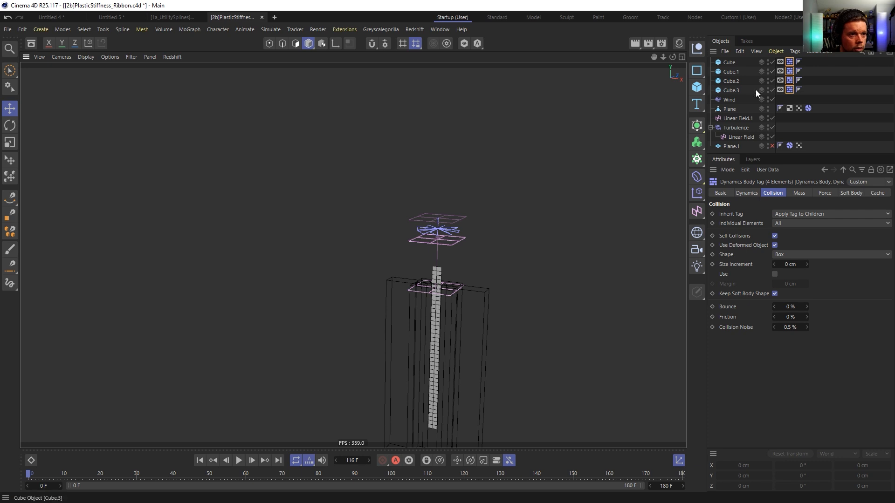
Set the Wind object's wind speed to 40 cm
{"action": "left_click", "coordinate": [729, 99]}
{"action": "double_click", "coordinate": [791, 215]}
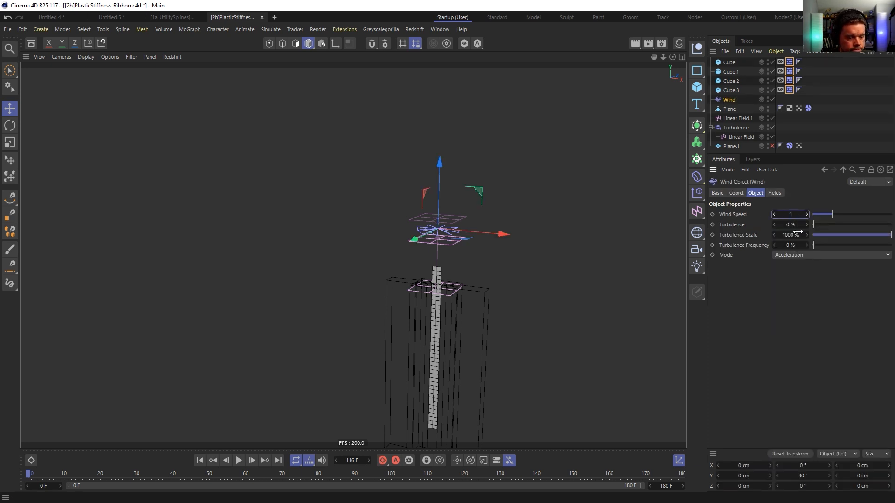
{"action": "type", "text": "100"}
{"action": "key", "text": "Return"}
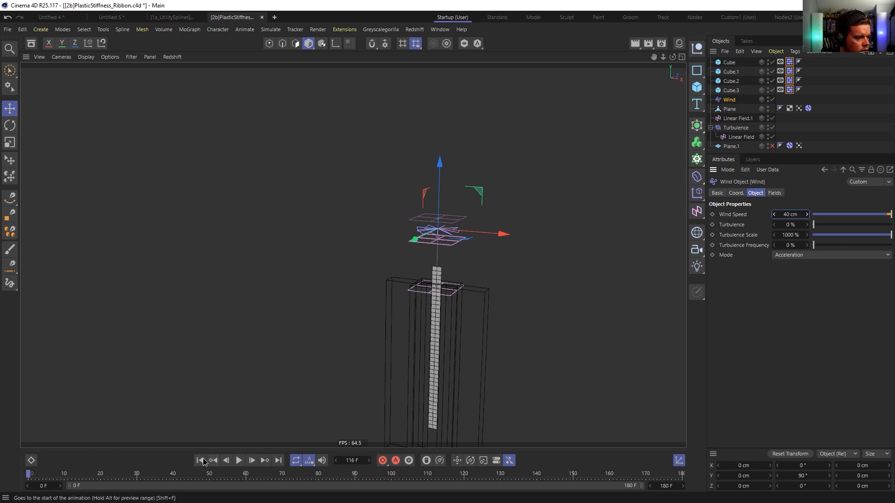
Play the simulation to frame 48 and examine the airborne ribbon's shape from several angles
{"action": "left_click", "coordinate": [238, 461]}
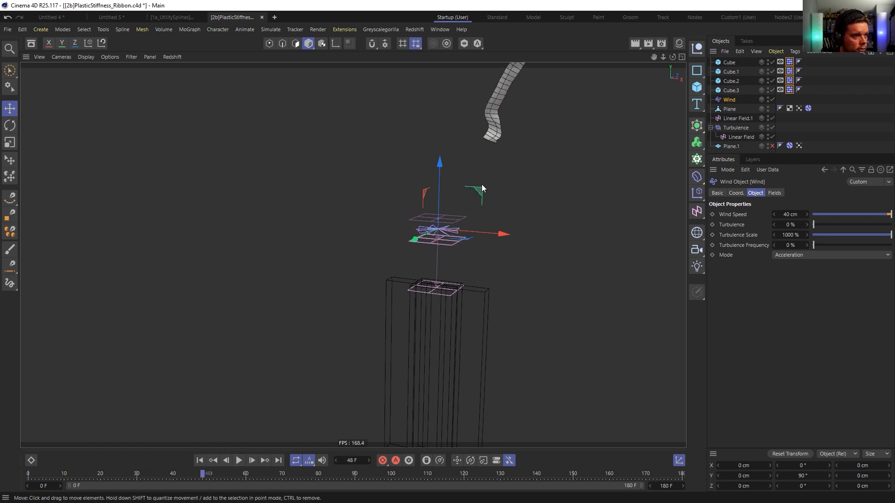
{"action": "scroll", "coordinate": [480, 188], "scroll_direction": "down", "scroll_amount": 2}
{"action": "middle_click_drag", "start_coordinate": [479, 180], "coordinate": [439, 273], "text": "alt"}
{"action": "left_click_drag", "start_coordinate": [478, 194], "coordinate": [493, 234], "text": "alt"}
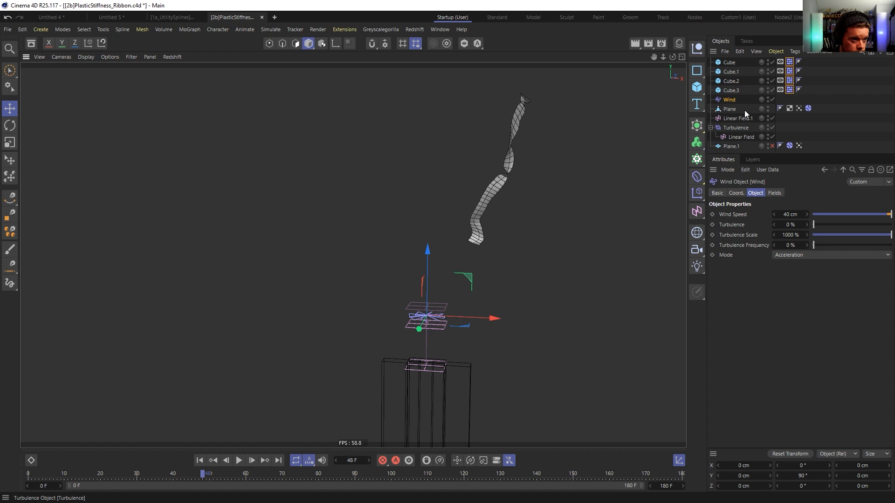
{"action": "left_click_drag", "start_coordinate": [443, 375], "coordinate": [561, 352], "text": "alt"}
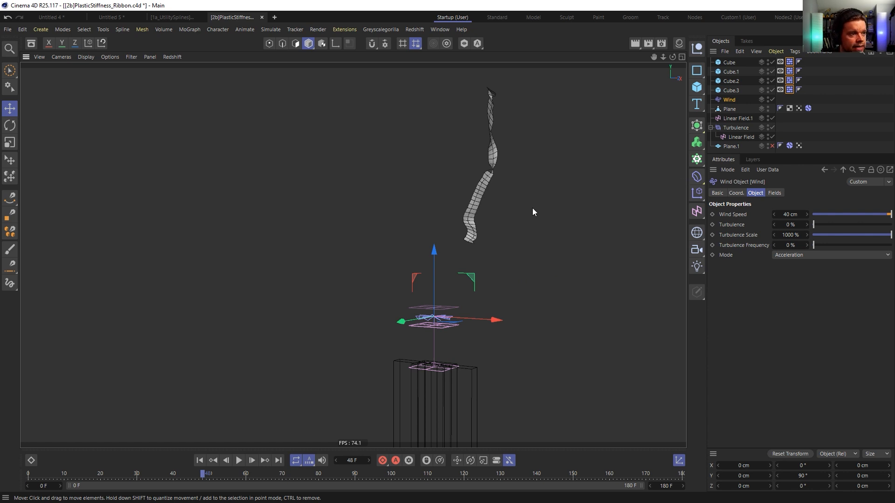
Replay the stronger wind simulation twice from the start to review the ribbon's motion, then rewind
{"action": "left_click", "coordinate": [200, 461]}
{"action": "left_click", "coordinate": [238, 460]}
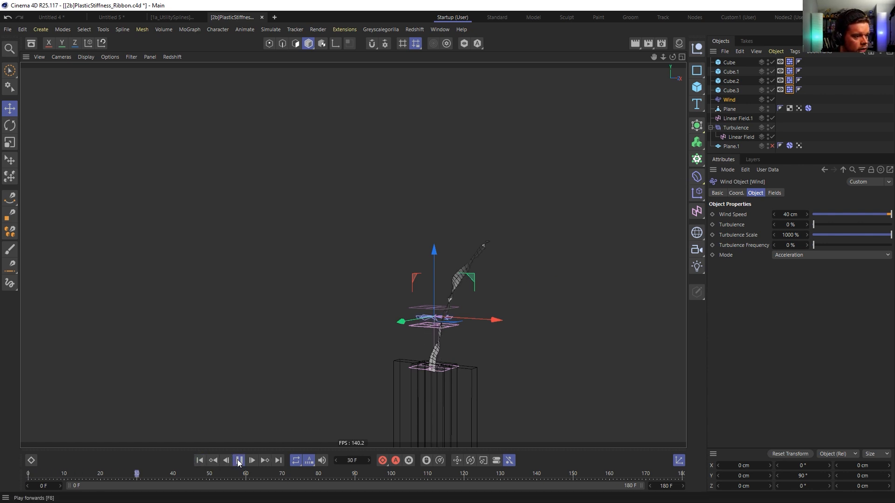
{"action": "left_click", "coordinate": [239, 460]}
{"action": "left_click", "coordinate": [199, 461]}
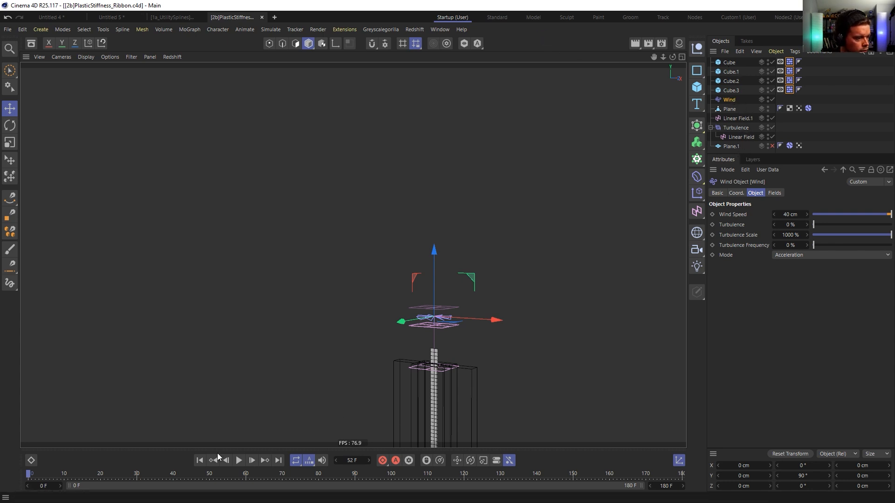
{"action": "left_click", "coordinate": [240, 462]}
{"action": "left_click", "coordinate": [239, 461]}
{"action": "left_click", "coordinate": [200, 460]}
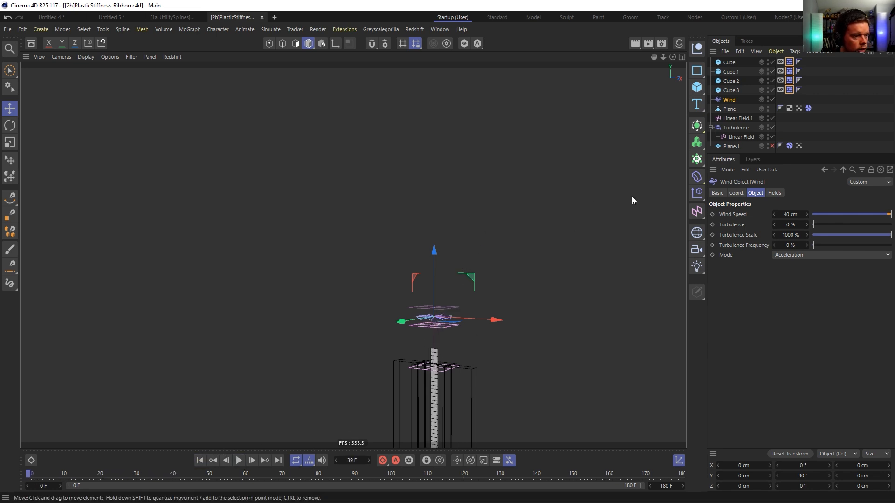
Select all polygons of the Plane ribbon and subdivide them
{"action": "left_click", "coordinate": [729, 109]}
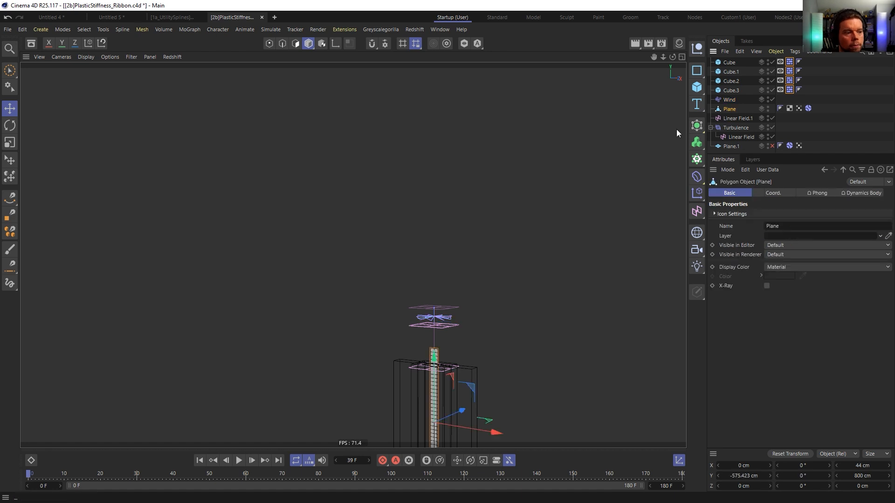
{"action": "left_click", "coordinate": [269, 43]}
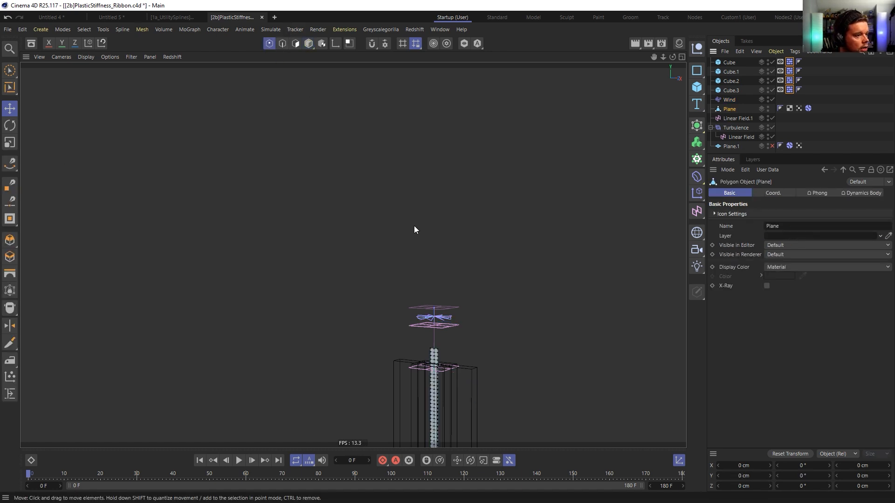
{"action": "left_click", "coordinate": [296, 44]}
{"action": "key", "text": "ctrl+a"}
{"action": "key", "text": "u"}
{"action": "key", "text": "s"}
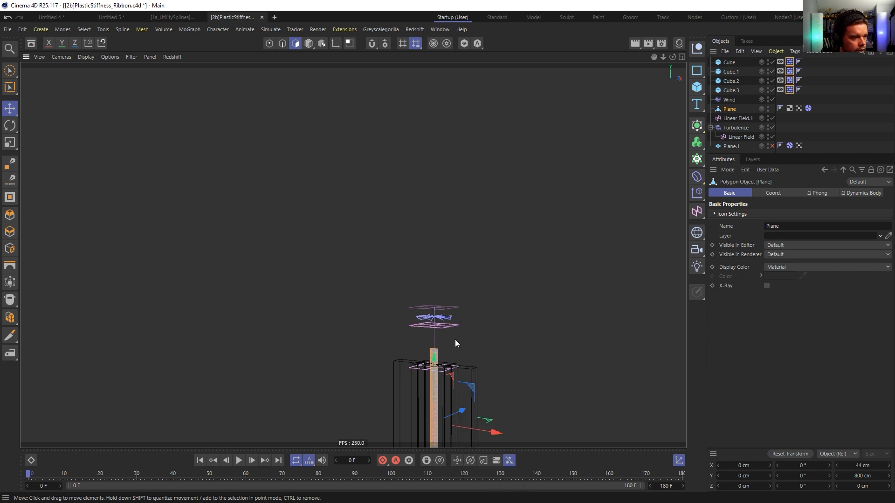
Inspect the subdivided ribbon up close and return to model mode
{"action": "right_click_drag", "start_coordinate": [439, 386], "coordinate": [633, 318], "text": "alt"}
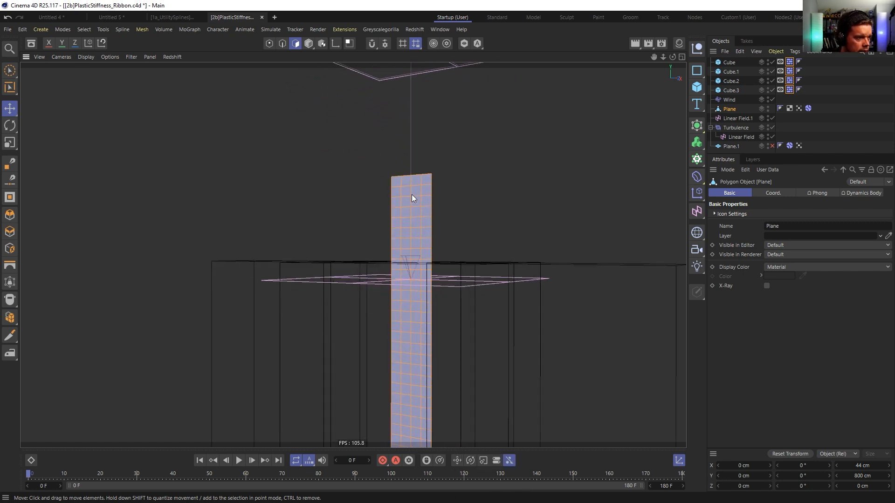
{"action": "left_click_drag", "start_coordinate": [429, 186], "coordinate": [406, 268], "text": "alt"}
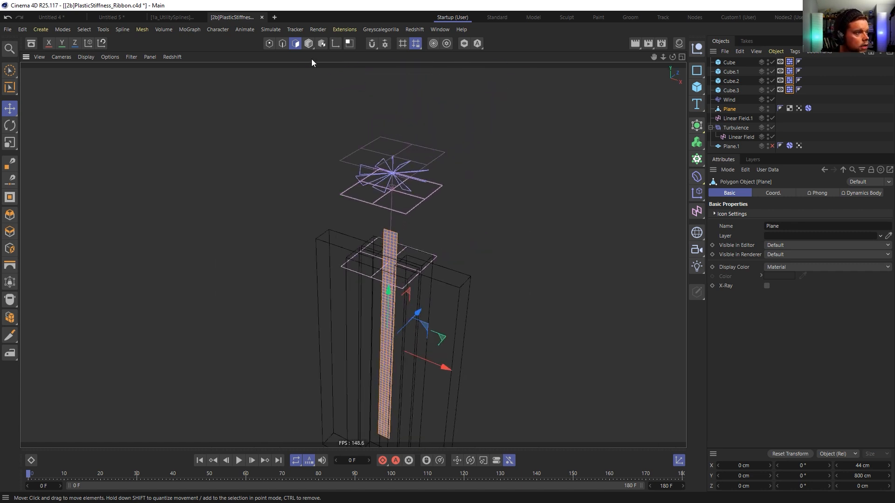
{"action": "left_click", "coordinate": [309, 43]}
Play the simulation of the subdivided ribbon to frame 105, check its shape, and rewind to the start
{"action": "left_click_drag", "start_coordinate": [358, 360], "coordinate": [363, 348], "text": "alt"}
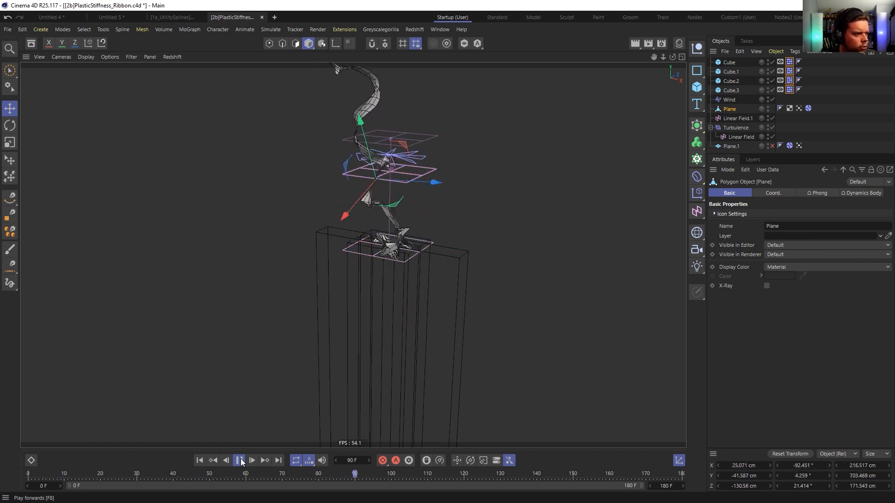
{"action": "left_click", "coordinate": [240, 462]}
{"action": "scroll", "coordinate": [388, 155], "scroll_direction": "down", "scroll_amount": 2}
{"action": "middle_click_drag", "start_coordinate": [392, 164], "coordinate": [396, 243], "text": "alt"}
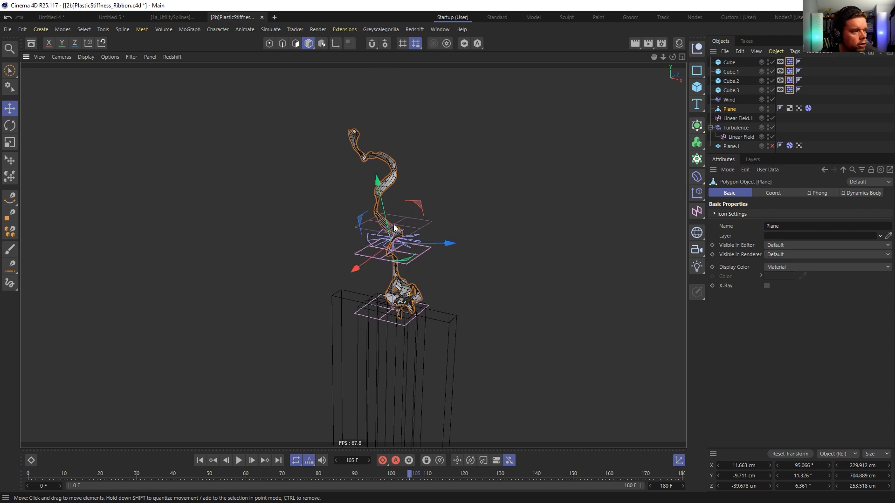
{"action": "left_click", "coordinate": [199, 461]}
Set the Turbulence object's strength to 2222 cm
{"action": "left_click", "coordinate": [731, 100]}
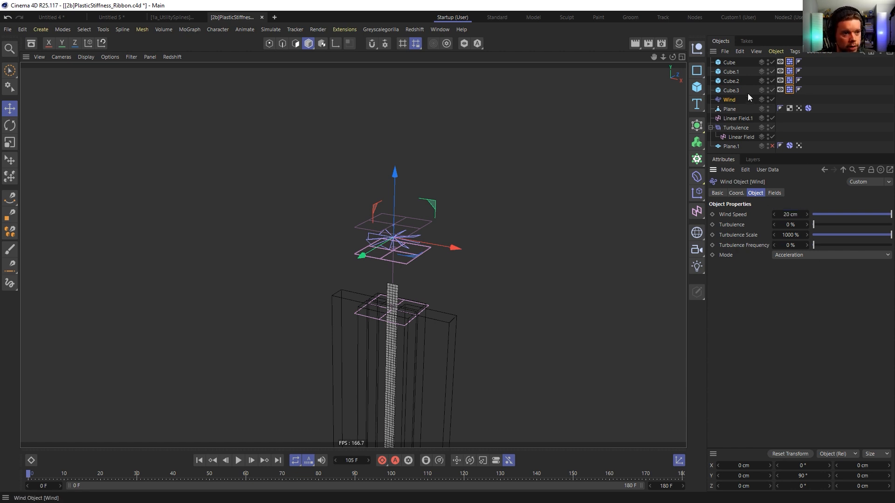
{"action": "left_click", "coordinate": [737, 128]}
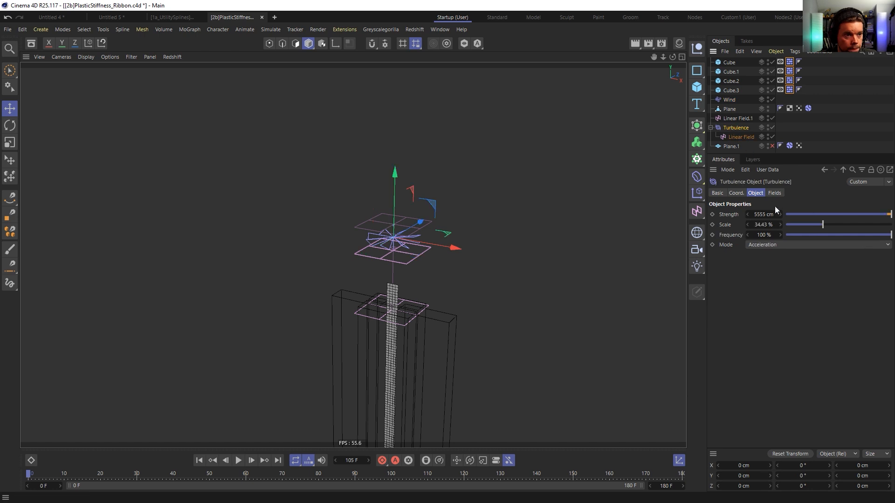
{"action": "left_click", "coordinate": [773, 214]}
{"action": "type", "text": "2222"}
{"action": "key", "text": "Return"}
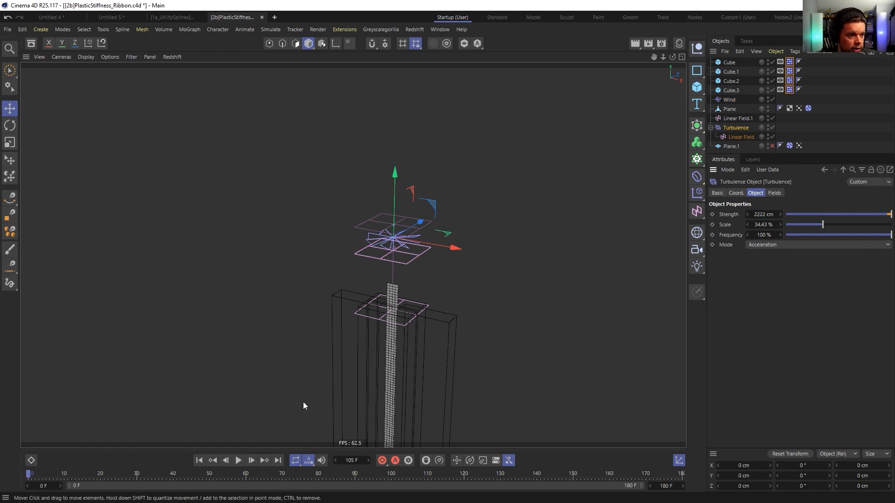
Play the simulation from the start to frame 39 and examine the ribbon from a lower side angle
{"action": "left_click", "coordinate": [199, 461]}
{"action": "left_click", "coordinate": [238, 461]}
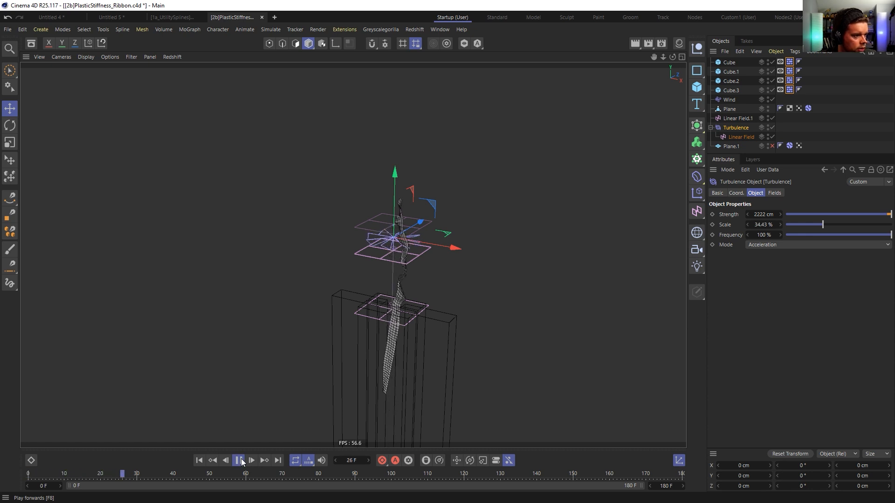
{"action": "left_click_drag", "start_coordinate": [461, 263], "coordinate": [409, 254], "text": "alt"}
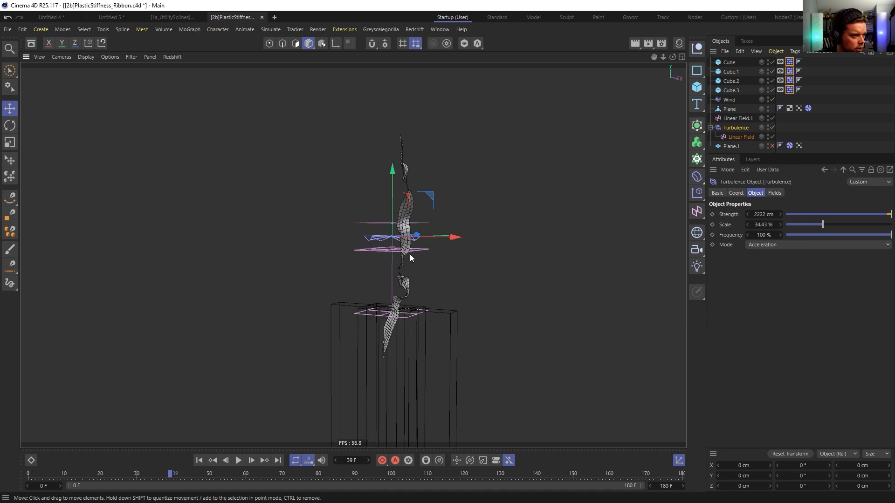
{"action": "left_click", "coordinate": [741, 136]}
{"action": "left_click_drag", "start_coordinate": [391, 220], "coordinate": [392, 222]}
{"action": "key", "text": "ctrl+z"}
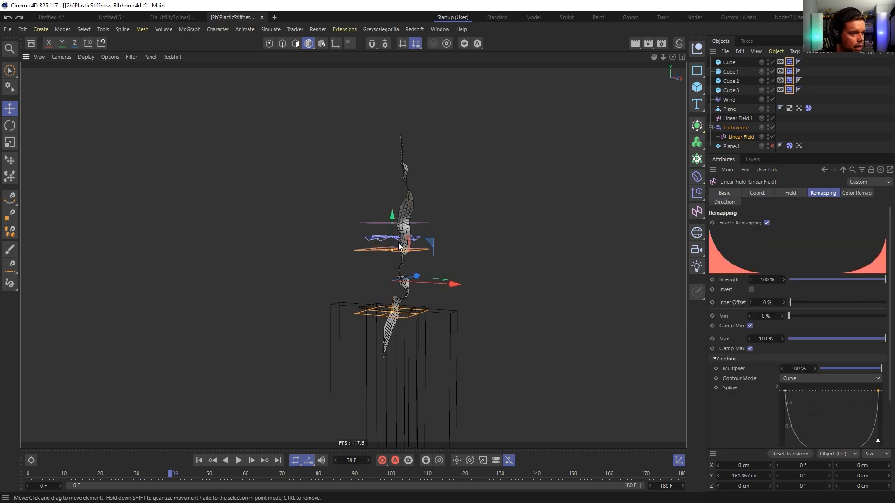
Lower Linear Field.1 to about -168.9 cm on Y, spanning down to the channel opening, and rewind the simulation
{"action": "left_click", "coordinate": [419, 222]}
{"action": "left_click_drag", "start_coordinate": [392, 181], "coordinate": [391, 258]}
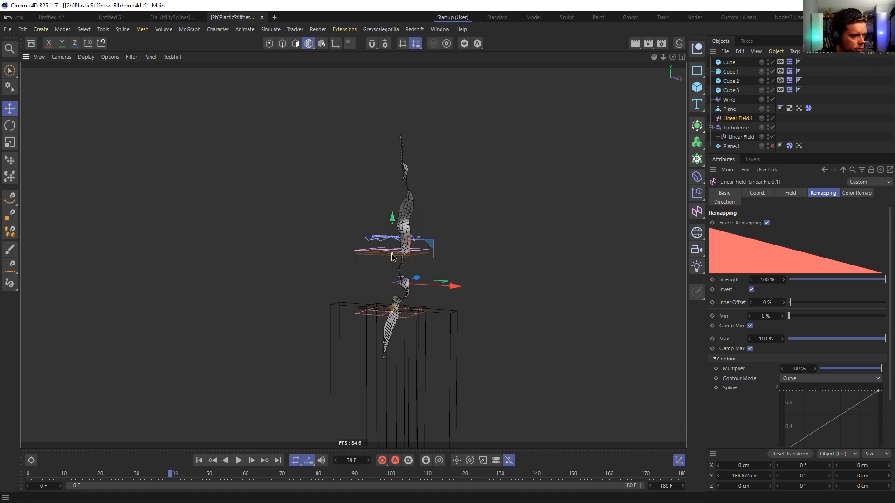
{"action": "left_click", "coordinate": [197, 461]}
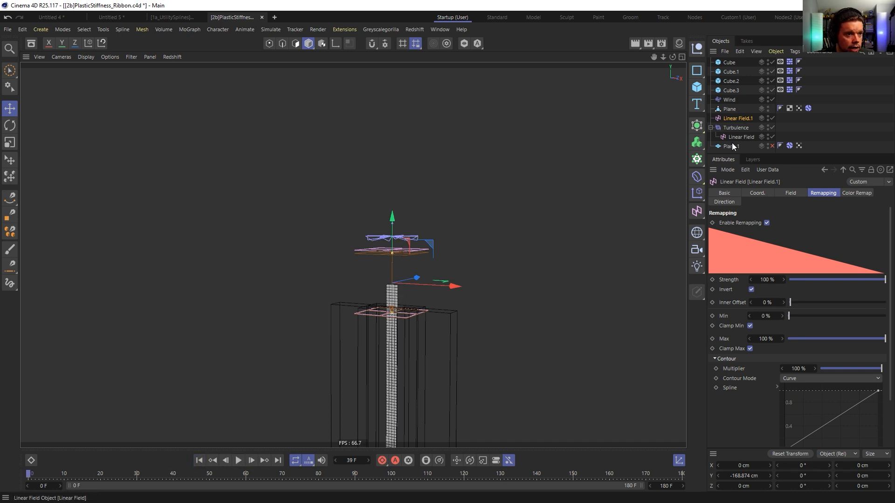
Rename the Plane object to Ribbon and lower it inside the channel to about -733.9 cm on Y
{"action": "left_click", "coordinate": [730, 110]}
{"action": "double_click", "coordinate": [731, 110]}
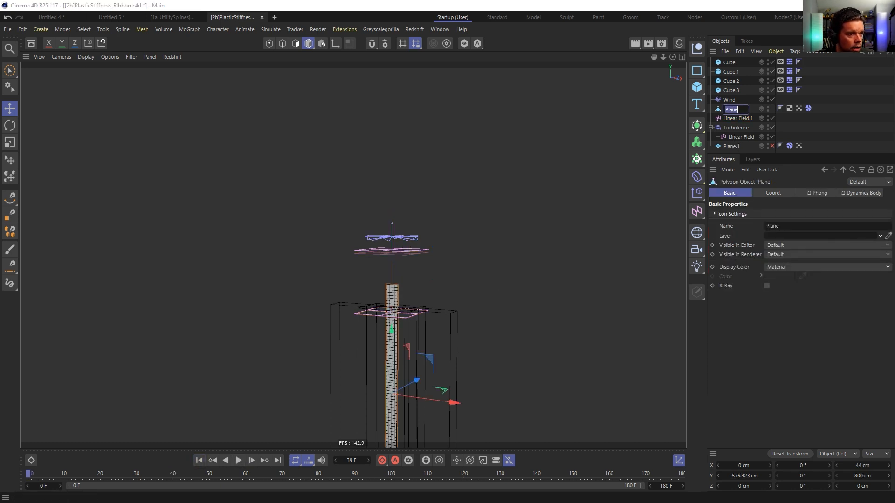
{"action": "type", "text": "Ribbon"}
{"action": "key", "text": "Return"}
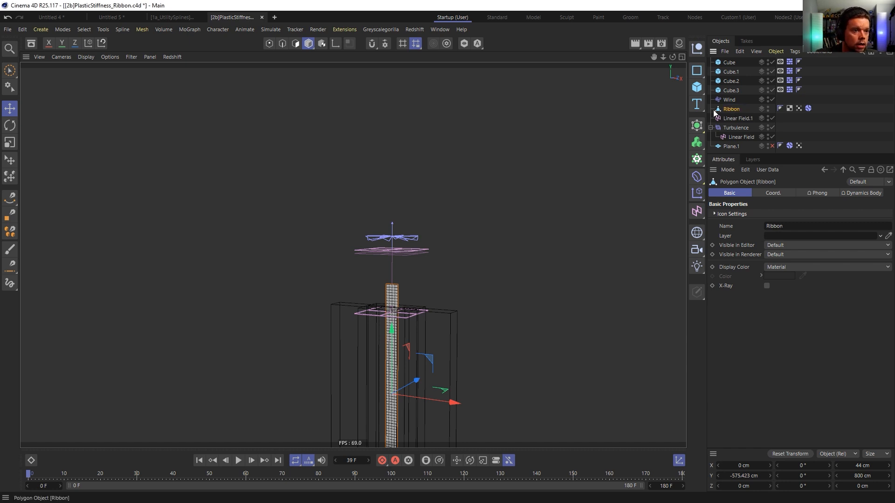
{"action": "left_click_drag", "start_coordinate": [395, 334], "coordinate": [396, 378]}
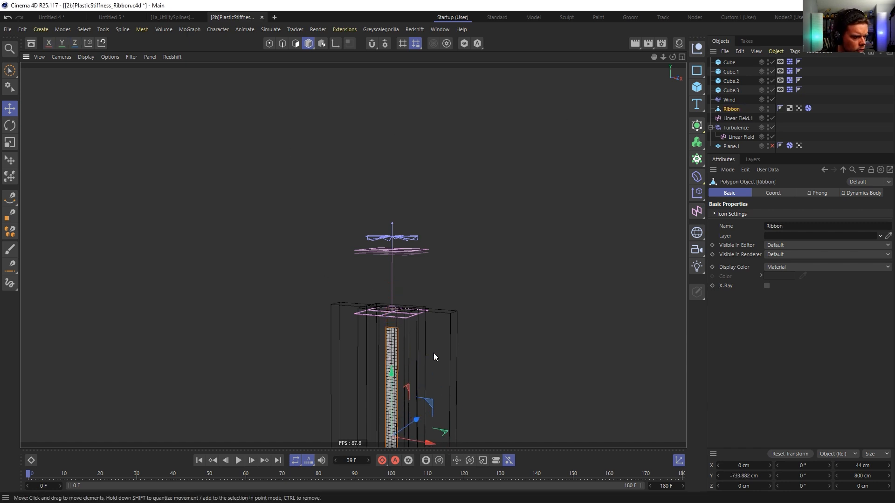
{"action": "middle_click_drag", "start_coordinate": [438, 355], "coordinate": [440, 311], "text": "alt"}
Play the simulation to frame 52, then replay it from the start to frame 41 to review the ribbon's exit
{"action": "left_click", "coordinate": [239, 461]}
{"action": "left_click", "coordinate": [239, 461]}
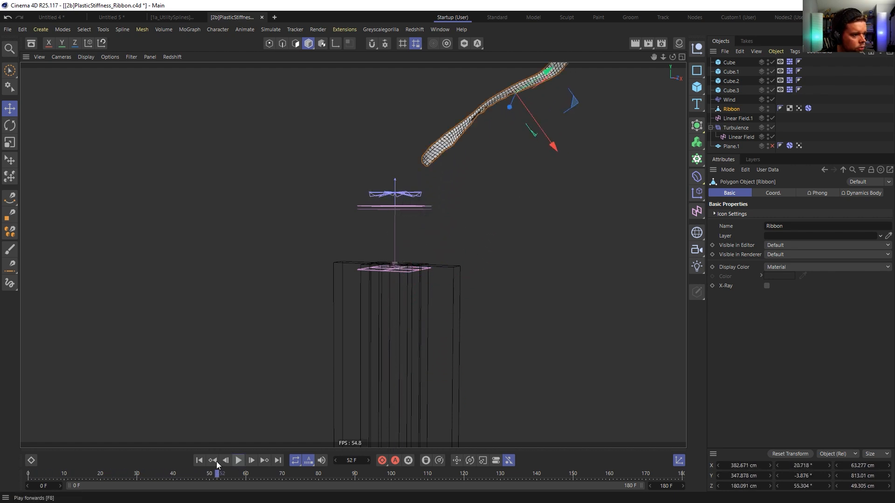
{"action": "left_click", "coordinate": [199, 461]}
{"action": "left_click", "coordinate": [239, 461]}
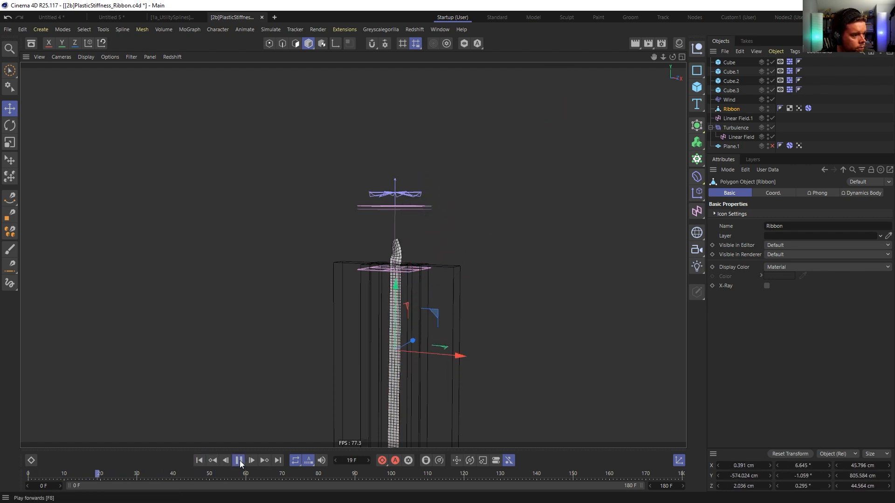
{"action": "left_click", "coordinate": [238, 462]}
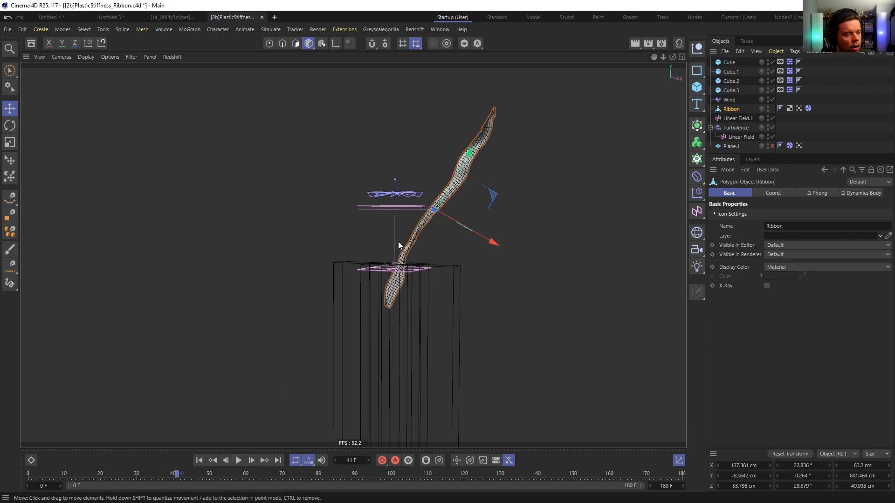
{"action": "left_click", "coordinate": [730, 100]}
{"action": "left_click", "coordinate": [742, 137]}
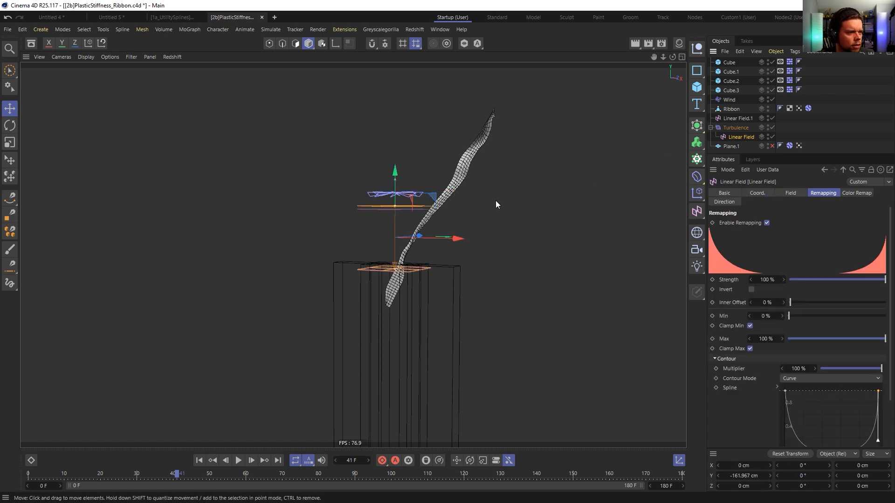
{"action": "left_click_drag", "start_coordinate": [396, 209], "coordinate": [396, 229]}
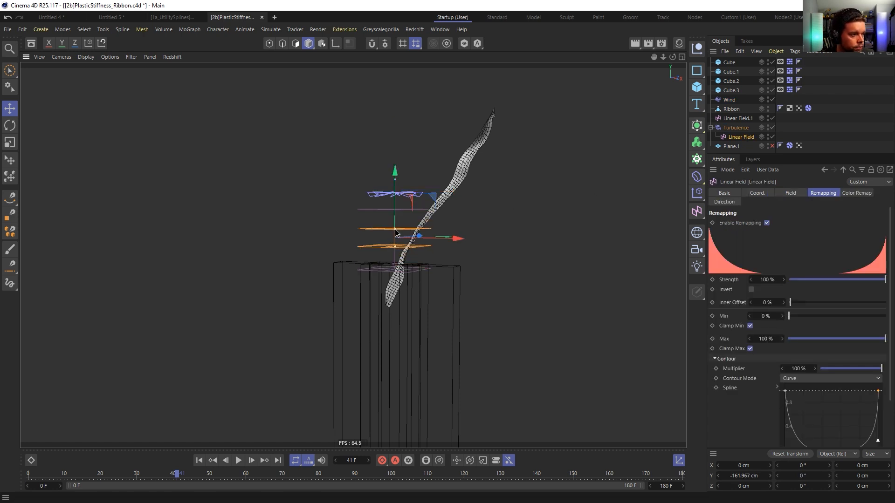
{"action": "key", "text": "ctrl+z"}
Shorten and raise Linear Field.1 to about -83.5 cm on Y, and replay the simulation to frame 35
{"action": "left_click", "coordinate": [732, 119]}
{"action": "mouse_move", "coordinate": [395, 209]}
{"action": "left_mouse_down"}
{"action": "mouse_move", "coordinate": [396, 232]}
{"action": "mouse_move", "coordinate": [397, 193]}
{"action": "left_mouse_up"}
{"action": "left_click", "coordinate": [198, 461]}
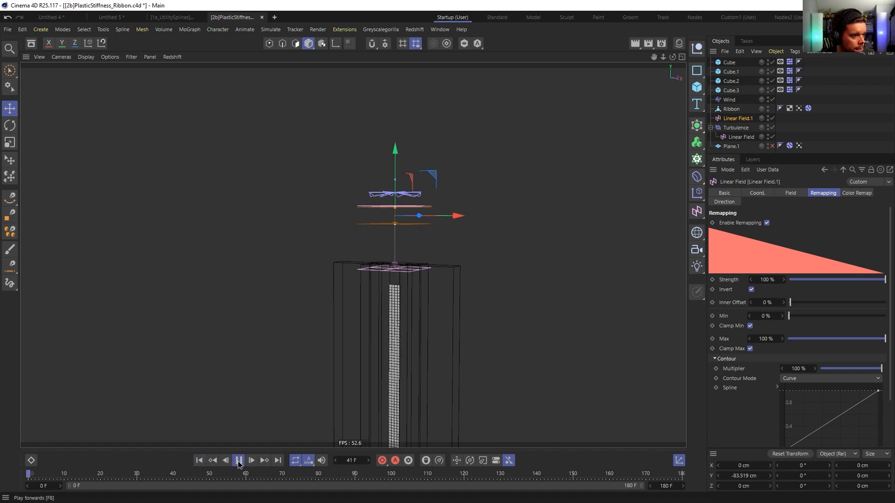
{"action": "left_click", "coordinate": [238, 462]}
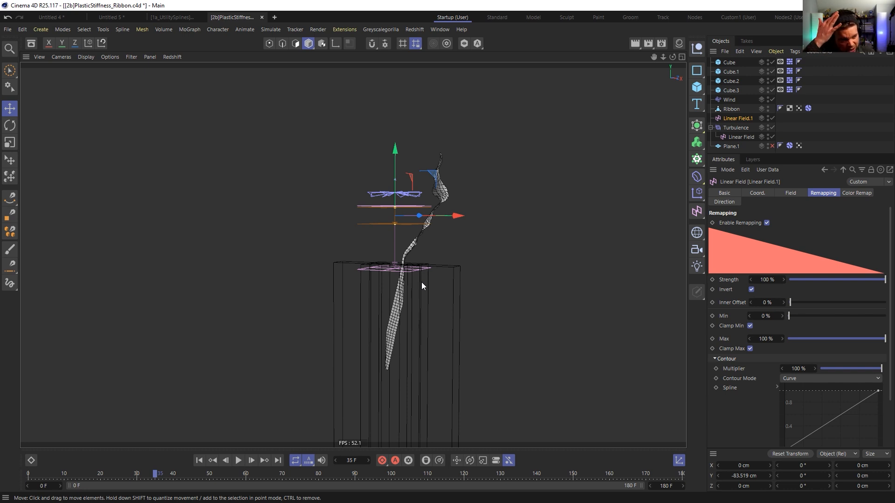
Examine the ribbon's shape at frame 35 relative to the fields and channel from several angles and distances
{"action": "left_click_drag", "start_coordinate": [422, 241], "coordinate": [409, 202], "text": "alt"}
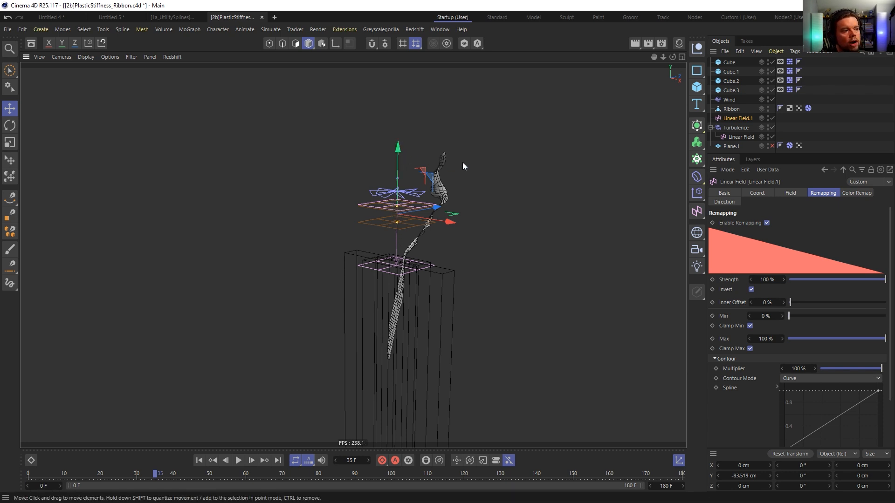
{"action": "left_click_drag", "start_coordinate": [524, 284], "coordinate": [496, 218], "text": "alt"}
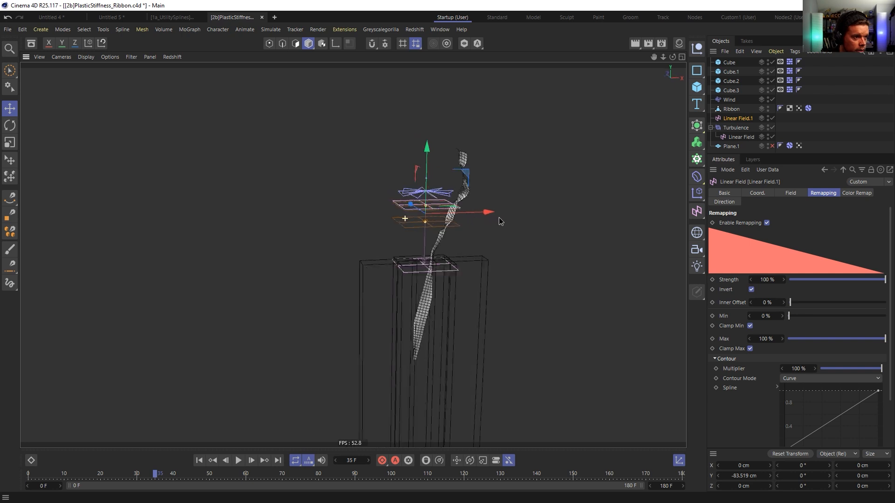
{"action": "right_click_drag", "start_coordinate": [496, 218], "coordinate": [604, 169], "text": "alt"}
{"action": "left_click_drag", "start_coordinate": [469, 196], "coordinate": [429, 214], "text": "alt"}
{"action": "right_click_drag", "start_coordinate": [429, 214], "coordinate": [392, 249], "text": "alt"}
{"action": "left_click_drag", "start_coordinate": [390, 247], "coordinate": [378, 246], "text": "alt"}
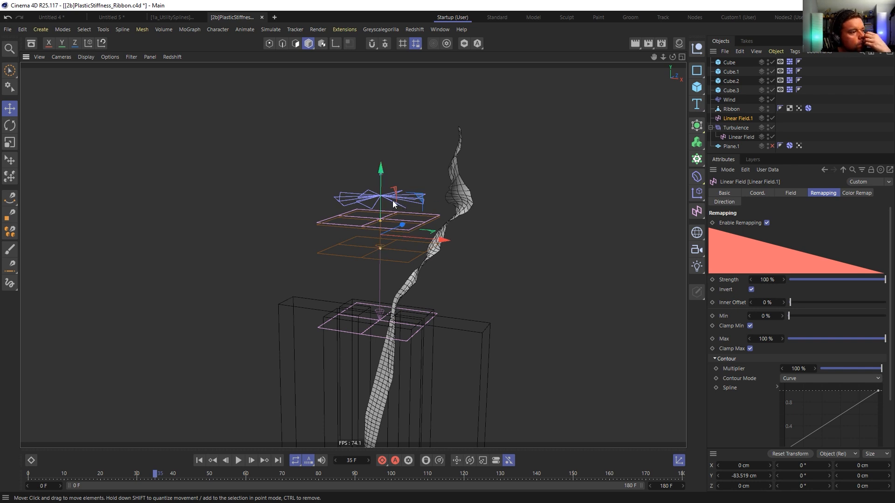
{"action": "scroll", "coordinate": [426, 244], "scroll_direction": "down", "scroll_amount": 4}
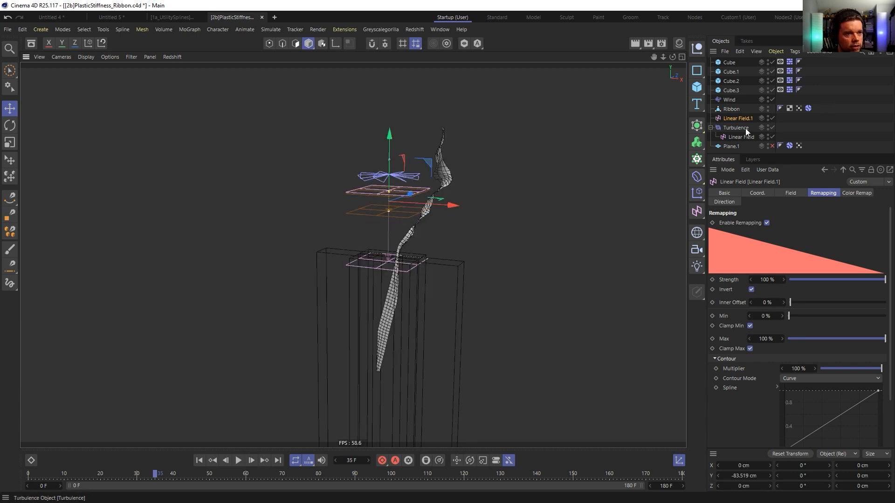
Add a Linear Field to the Wind object's fields
{"action": "left_click", "coordinate": [734, 99]}
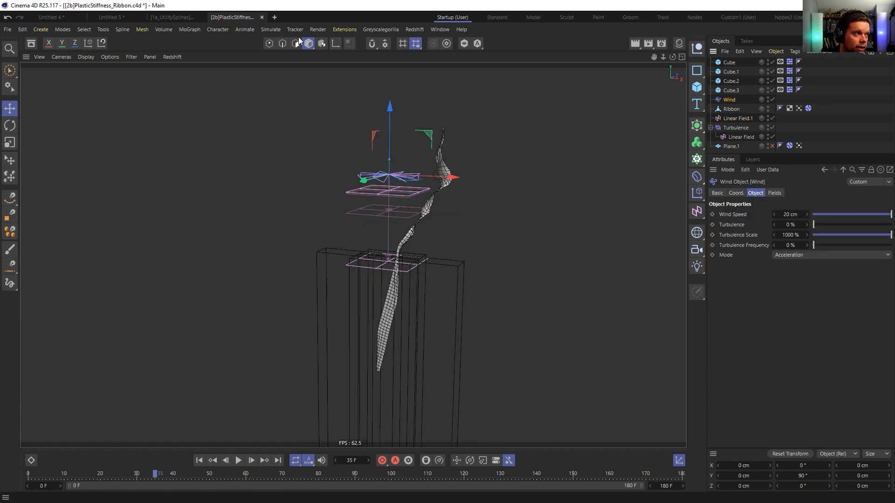
{"action": "left_click", "coordinate": [774, 193]}
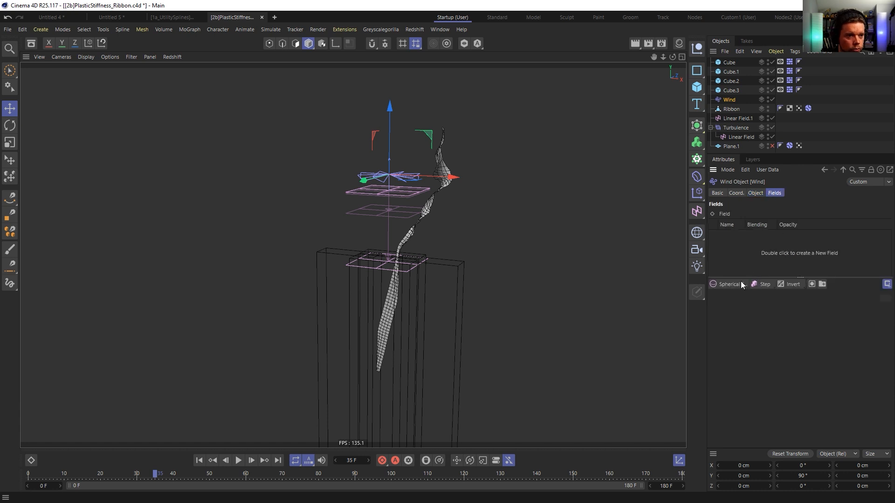
{"action": "left_click", "coordinate": [726, 286]}
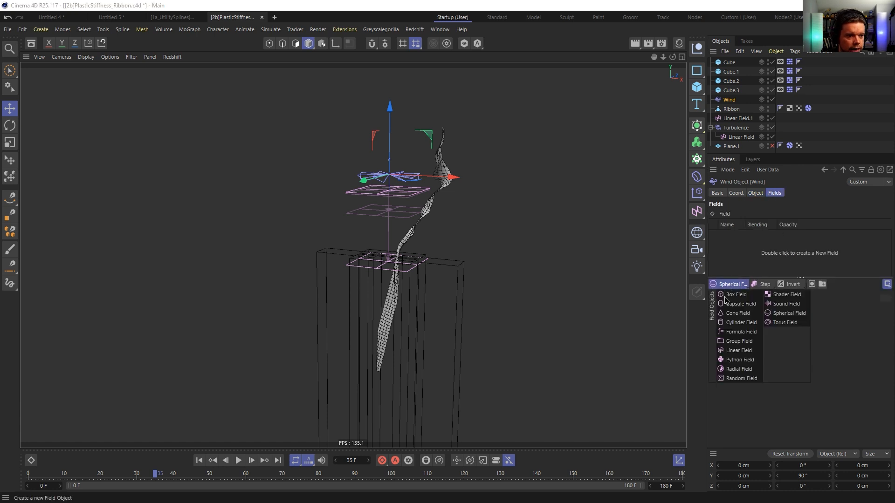
{"action": "left_click", "coordinate": [738, 351]}
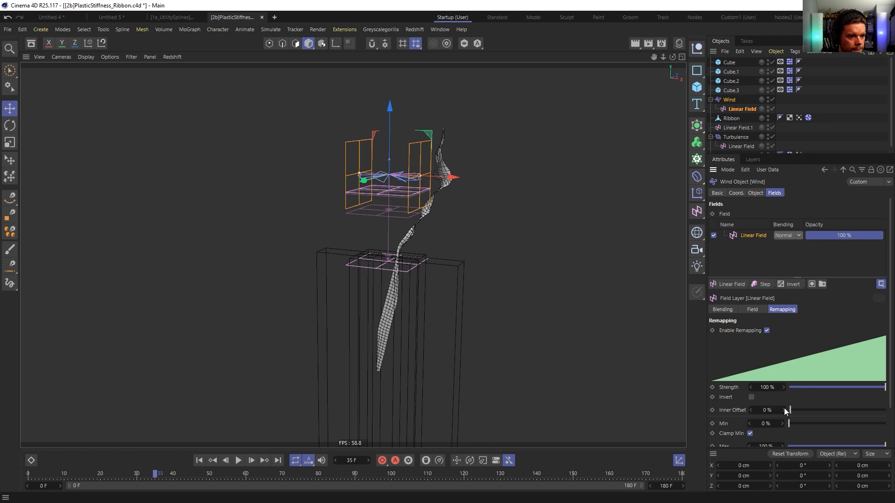
Set the direction of the Wind object's Linear Field to Z+
{"action": "left_click", "coordinate": [756, 193]}
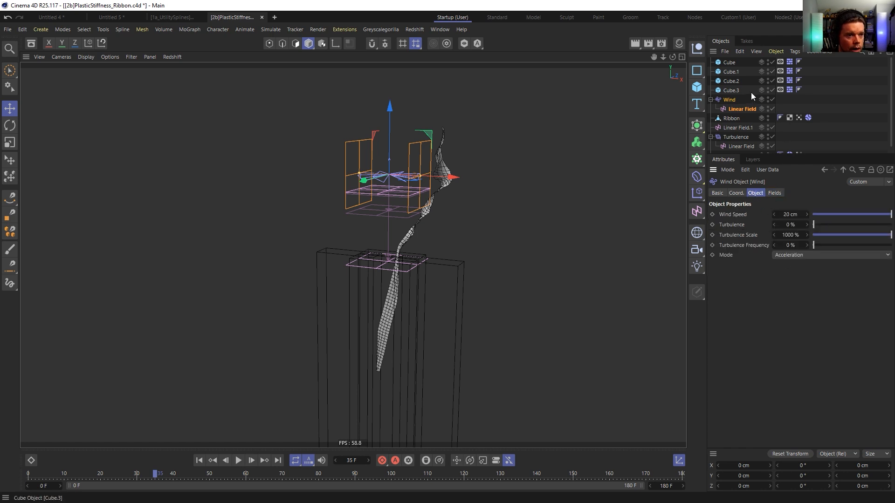
{"action": "left_click", "coordinate": [740, 109]}
{"action": "left_click", "coordinate": [791, 193]}
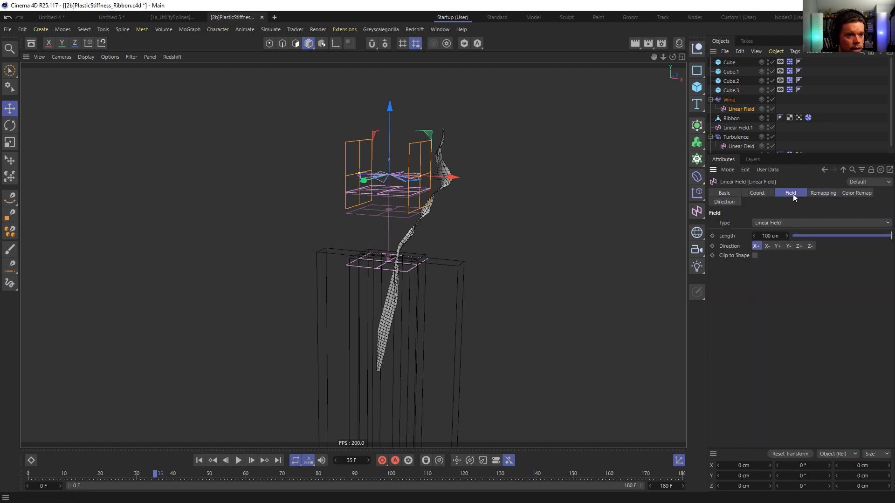
{"action": "left_click", "coordinate": [778, 246]}
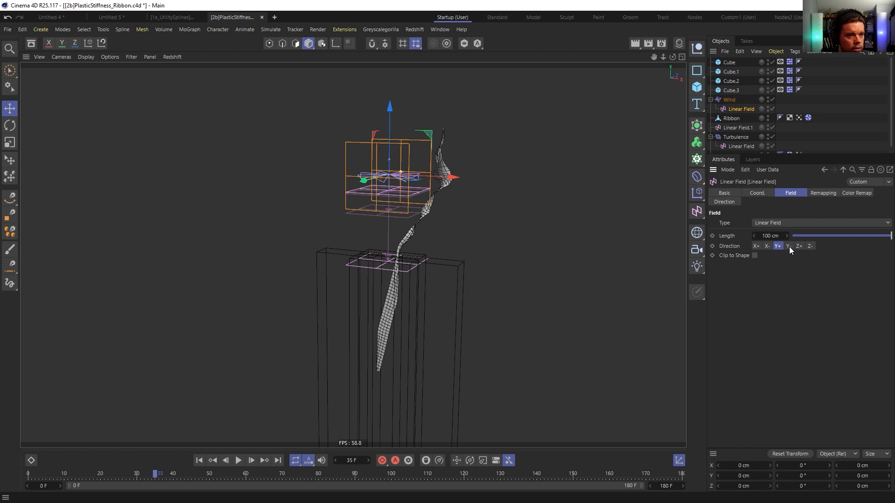
{"action": "left_click", "coordinate": [730, 99]}
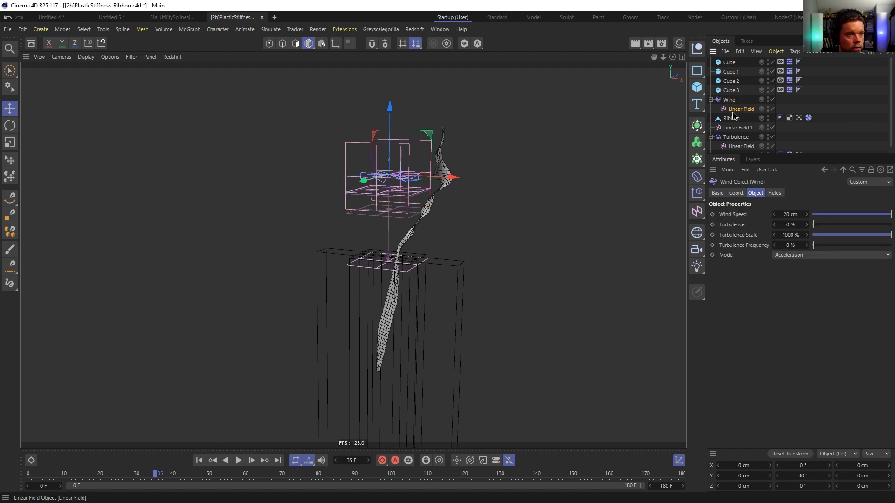
{"action": "left_click", "coordinate": [735, 110]}
{"action": "left_click", "coordinate": [799, 247]}
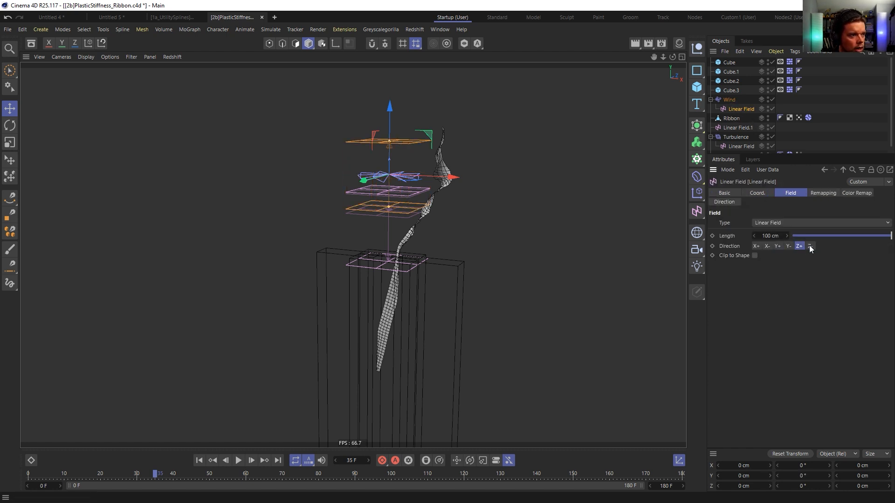
Shorten the Wind's Linear Field to about 45.4 cm, lower it to about -298.7 cm on Z, and replay the simulation
{"action": "left_click_drag", "start_coordinate": [390, 146], "coordinate": [391, 161]}
{"action": "left_click_drag", "start_coordinate": [391, 157], "coordinate": [396, 232]}
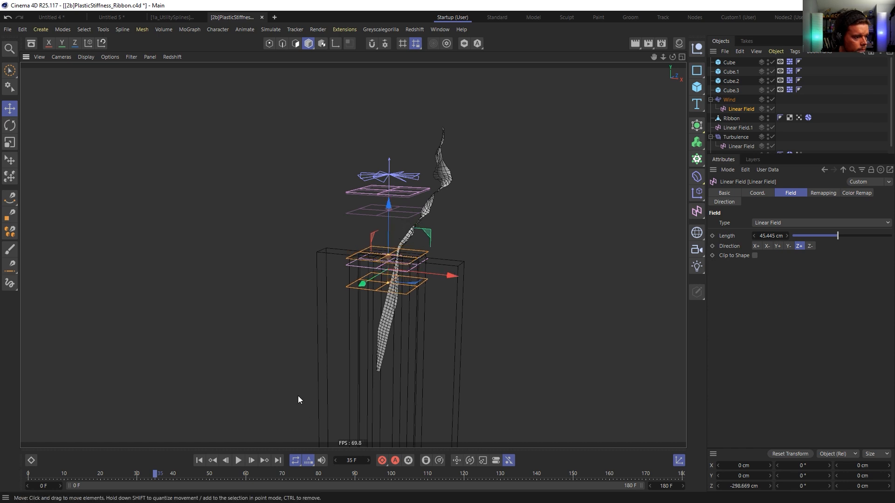
{"action": "left_click", "coordinate": [199, 461]}
{"action": "left_click", "coordinate": [238, 461]}
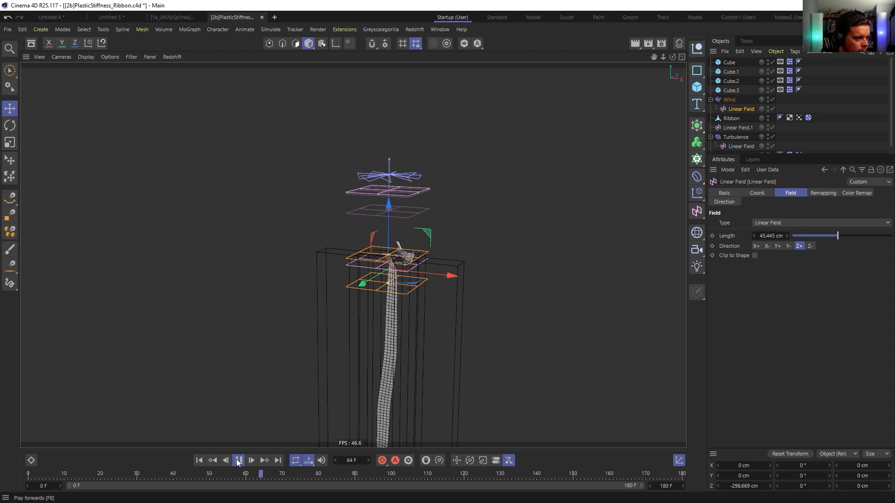
Collapse the Wind's Linear Field to a length of 0 cm at about -256.7 cm on Z, and replay the simulation
{"action": "left_click_drag", "start_coordinate": [388, 282], "coordinate": [390, 222]}
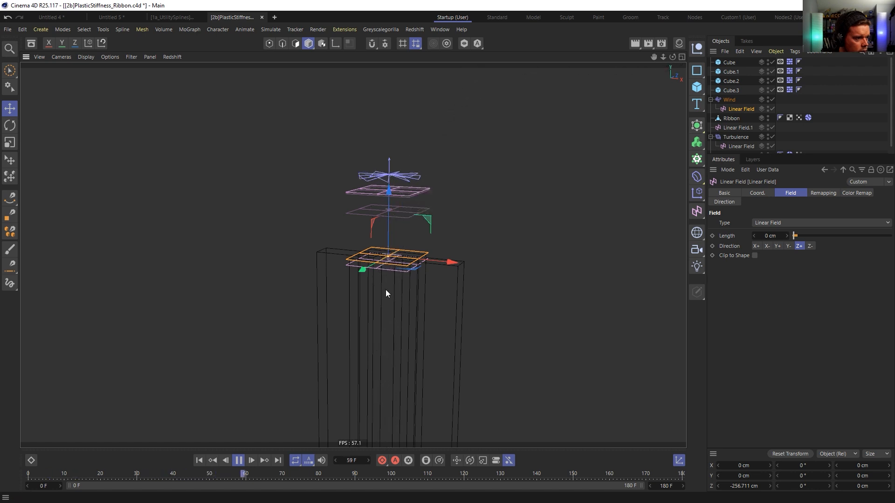
{"action": "left_click", "coordinate": [198, 461]}
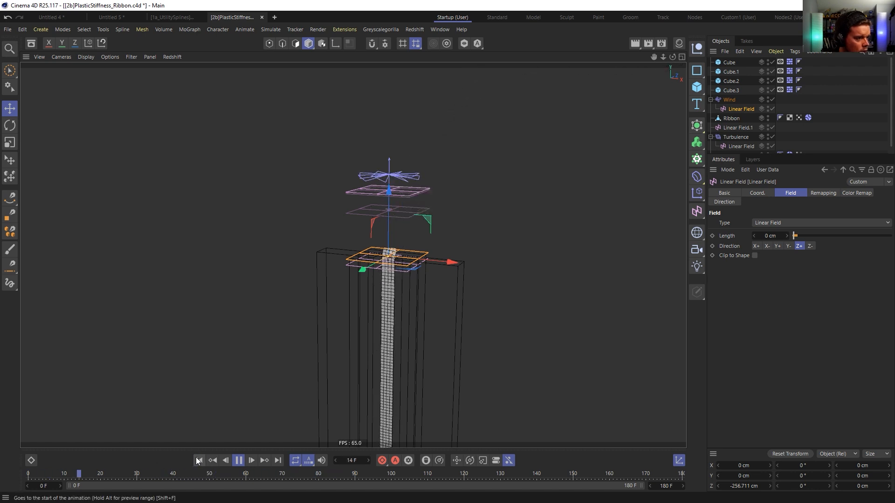
{"action": "left_click", "coordinate": [237, 461]}
Examine the ribbon's motion at the channel opening from a more frontal, wider view, replaying from the first frame
{"action": "right_click_drag", "start_coordinate": [424, 267], "coordinate": [395, 287], "text": "alt"}
{"action": "left_click_drag", "start_coordinate": [395, 286], "coordinate": [435, 260], "text": "alt"}
{"action": "middle_click_drag", "start_coordinate": [436, 260], "coordinate": [407, 305], "text": "alt"}
{"action": "left_click_drag", "start_coordinate": [408, 306], "coordinate": [409, 323], "text": "alt"}
{"action": "left_click", "coordinate": [243, 463]}
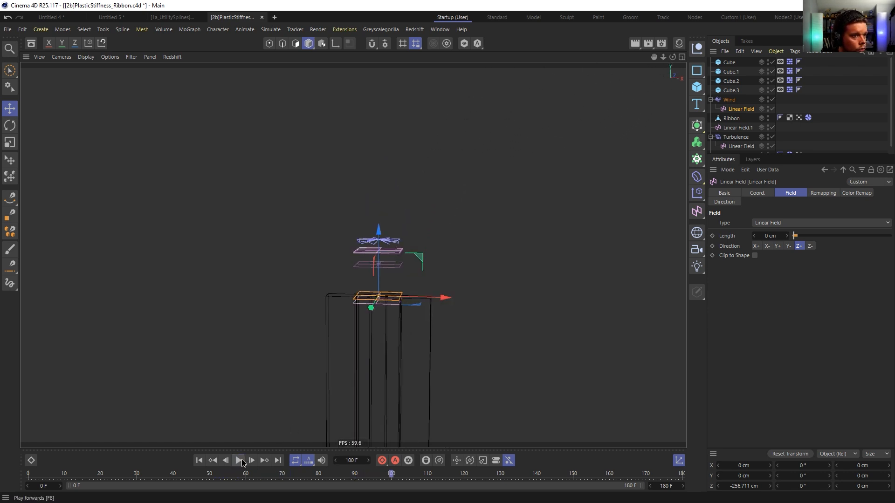
{"action": "left_click", "coordinate": [200, 460]}
{"action": "left_click", "coordinate": [240, 461]}
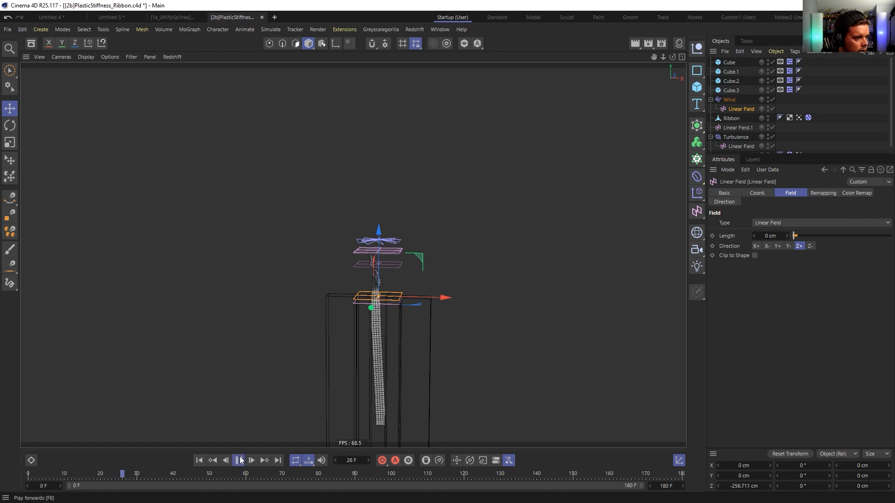
{"action": "left_click", "coordinate": [241, 459]}
{"action": "left_click", "coordinate": [200, 462]}
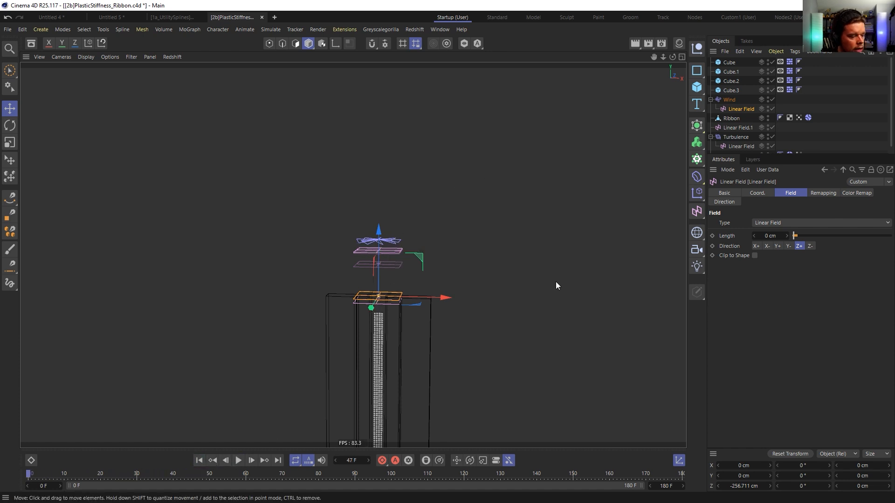
Disable Custom Initial Velocity on the ribbon's Dynamics Body tag and play the simulation to frame 64
{"action": "left_click", "coordinate": [809, 118]}
{"action": "left_click", "coordinate": [748, 193]}
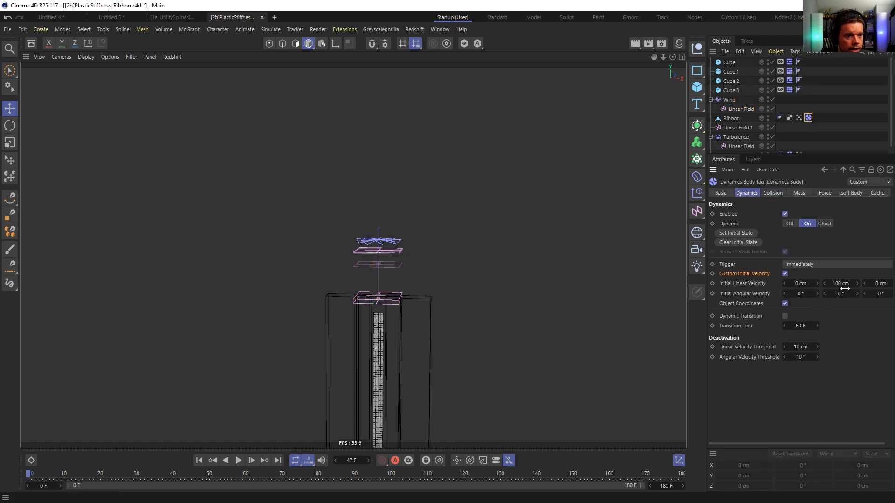
{"action": "left_click", "coordinate": [786, 274]}
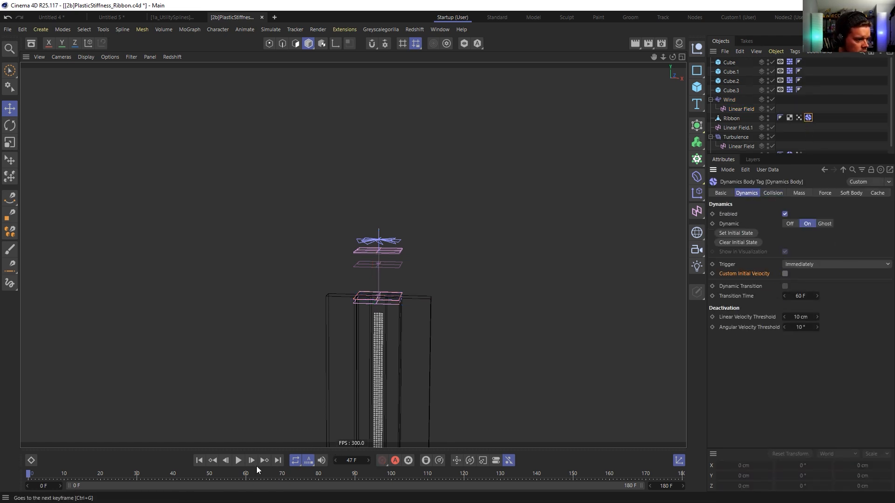
{"action": "left_click", "coordinate": [239, 460]}
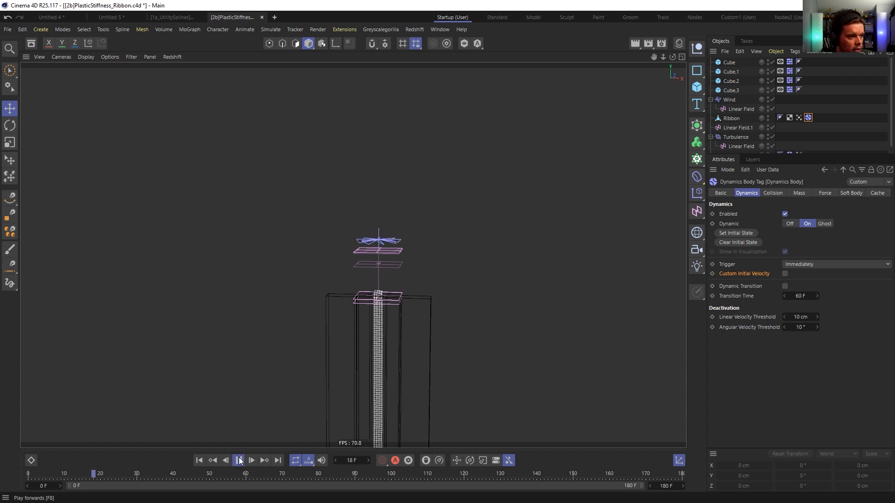
{"action": "left_click", "coordinate": [239, 461]}
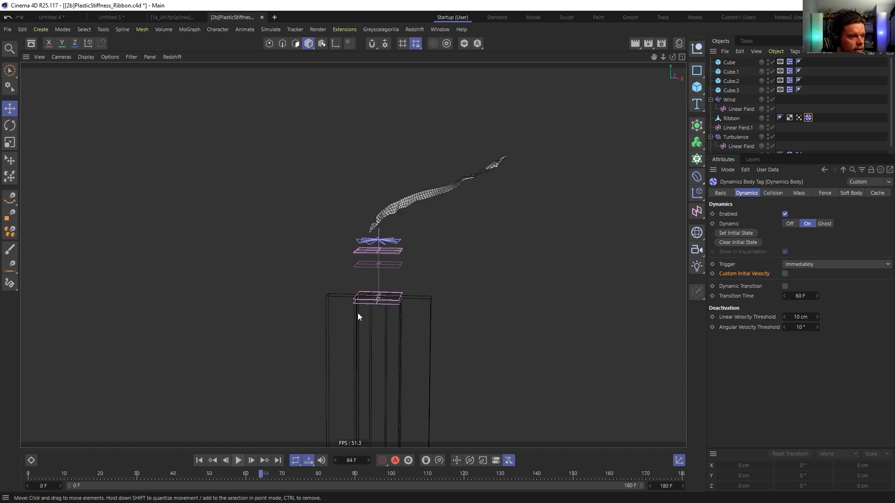
Set the linear damping of the ribbon's Dynamics Body tag to 99% and replay the simulation from the start
{"action": "left_click", "coordinate": [740, 99]}
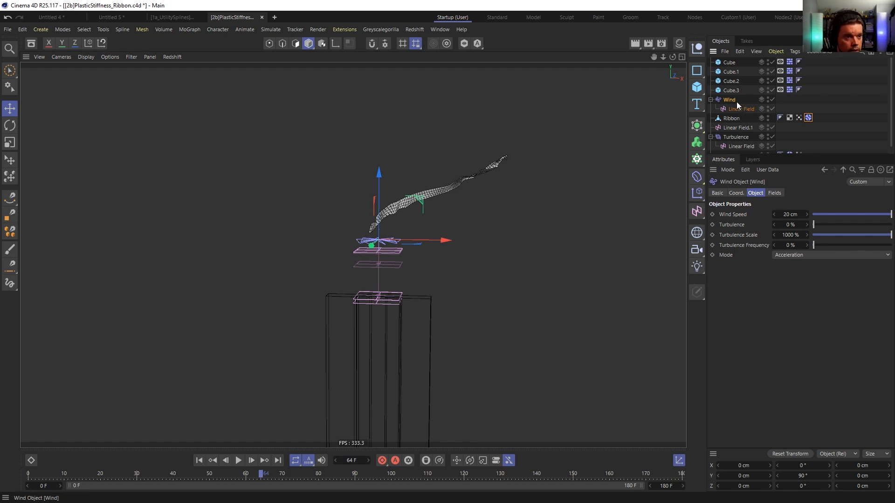
{"action": "left_click", "coordinate": [809, 118]}
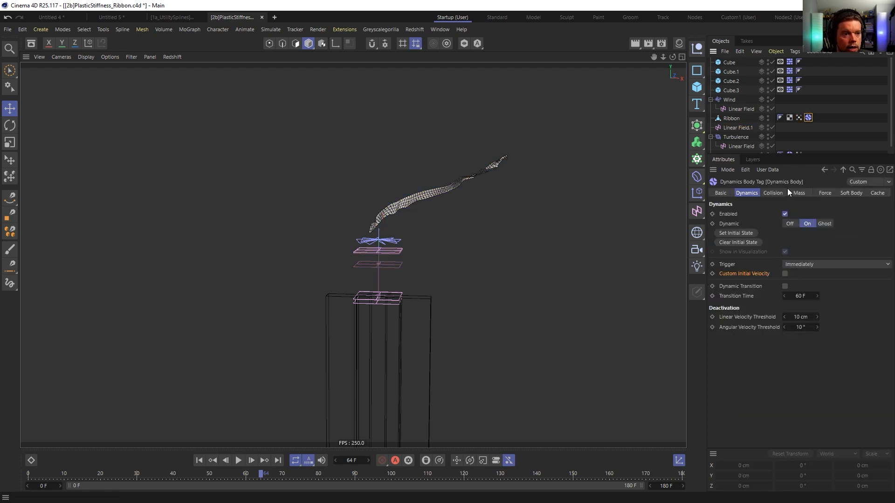
{"action": "left_click", "coordinate": [785, 193]}
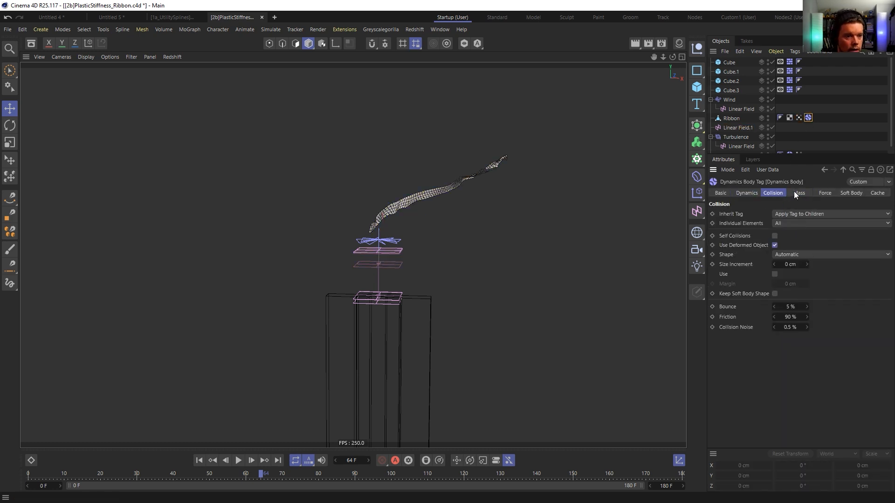
{"action": "left_click", "coordinate": [795, 192]}
{"action": "left_click", "coordinate": [823, 193]}
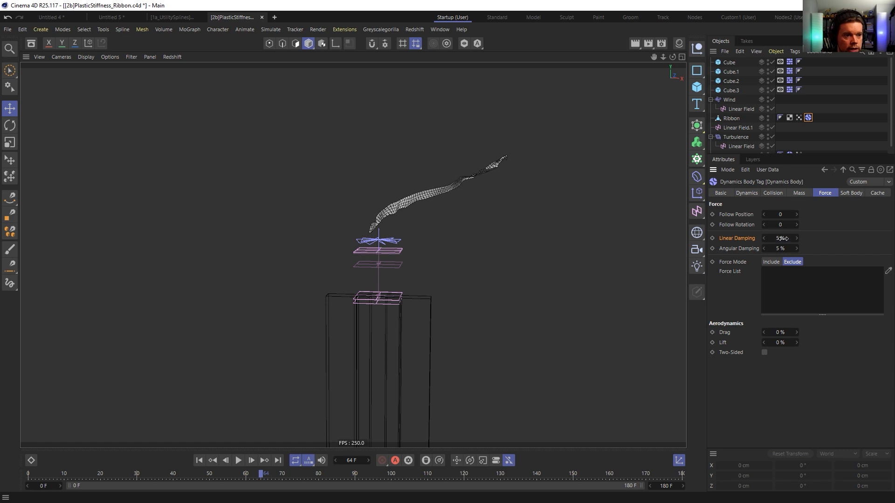
{"action": "type", "text": "99"}
{"action": "key", "text": "Return"}
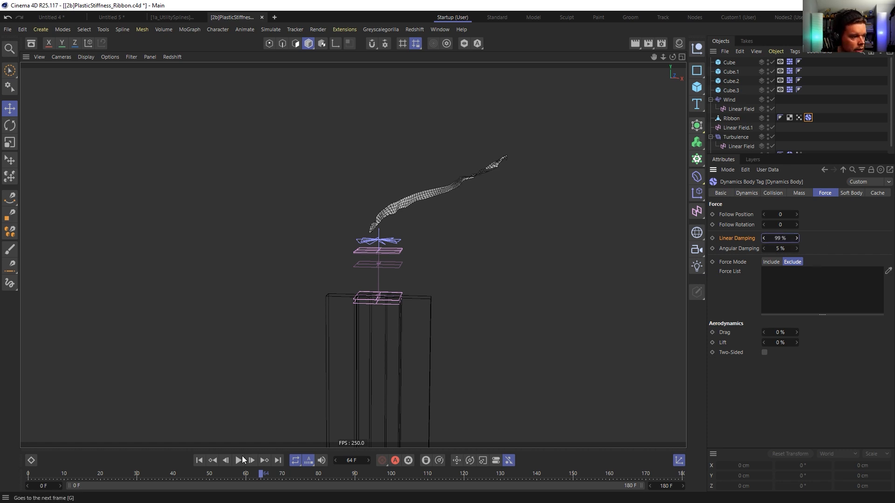
{"action": "left_click", "coordinate": [200, 460]}
{"action": "left_click", "coordinate": [238, 461]}
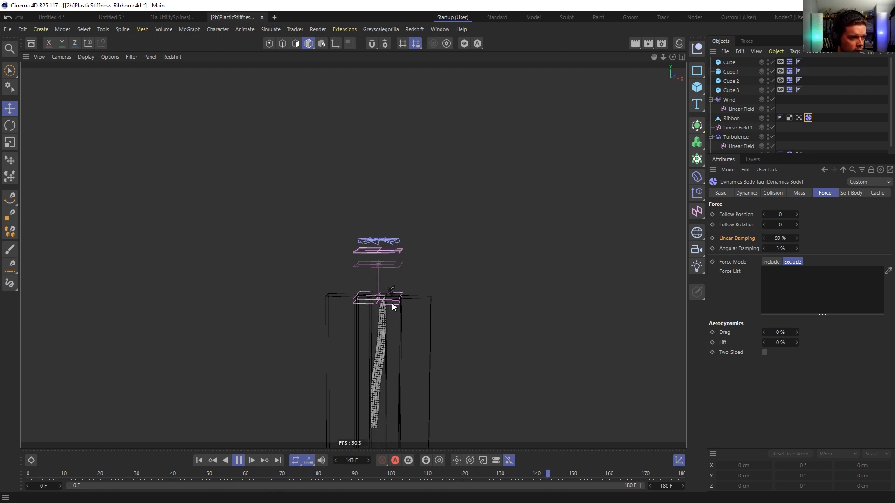
Set the ribbon's linear damping to 90% while the simulation plays
{"action": "double_click", "coordinate": [780, 239]}
{"action": "type", "text": "90"}
{"action": "key", "text": "Return"}
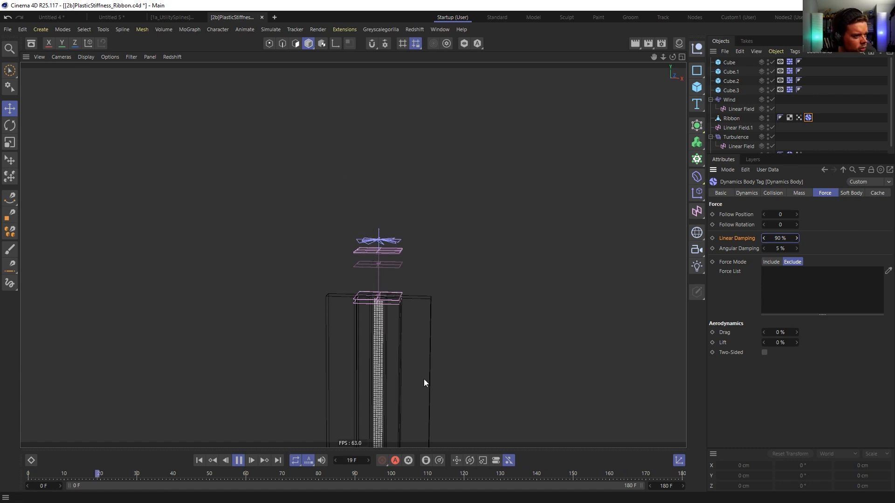
Raise the Wind's Linear Field to about -130.3 cm on Z and stop the playback at frame 179
{"action": "left_click", "coordinate": [740, 107]}
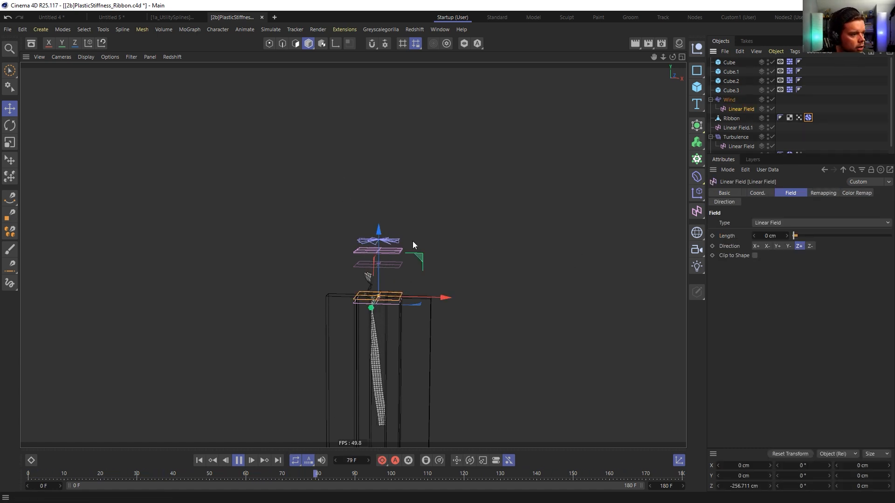
{"action": "left_click_drag", "start_coordinate": [380, 244], "coordinate": [386, 213]}
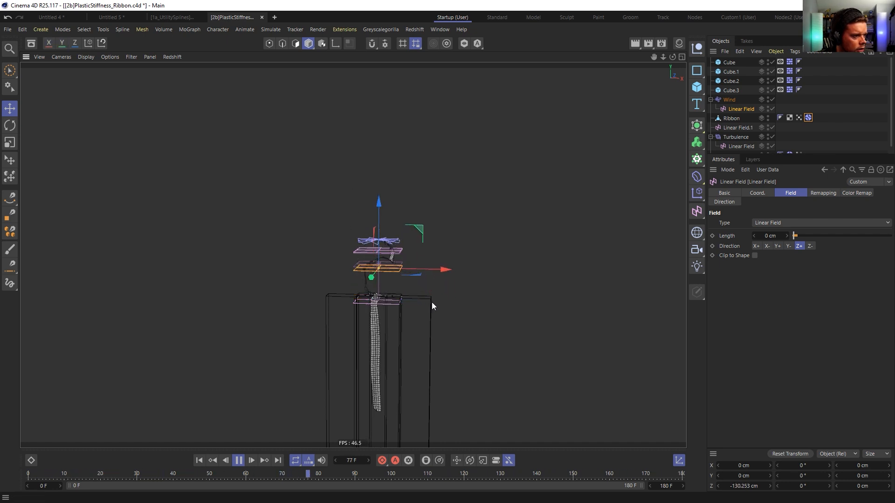
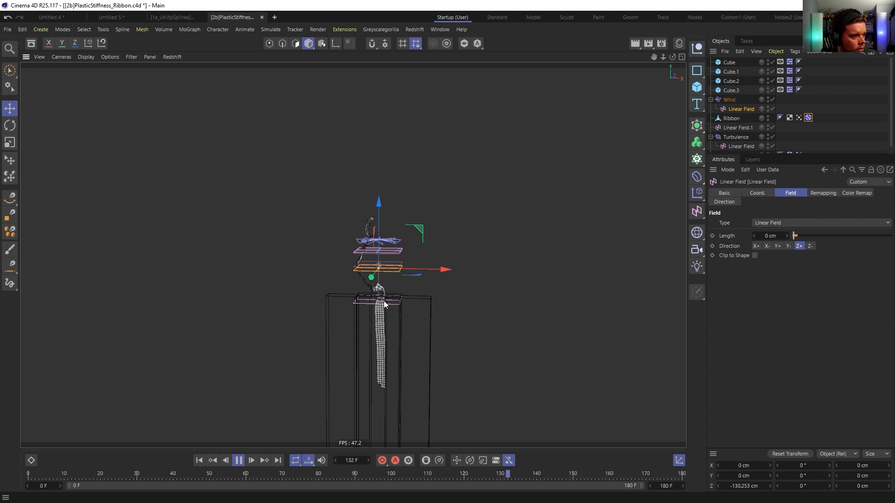
{"action": "left_click", "coordinate": [240, 462]}
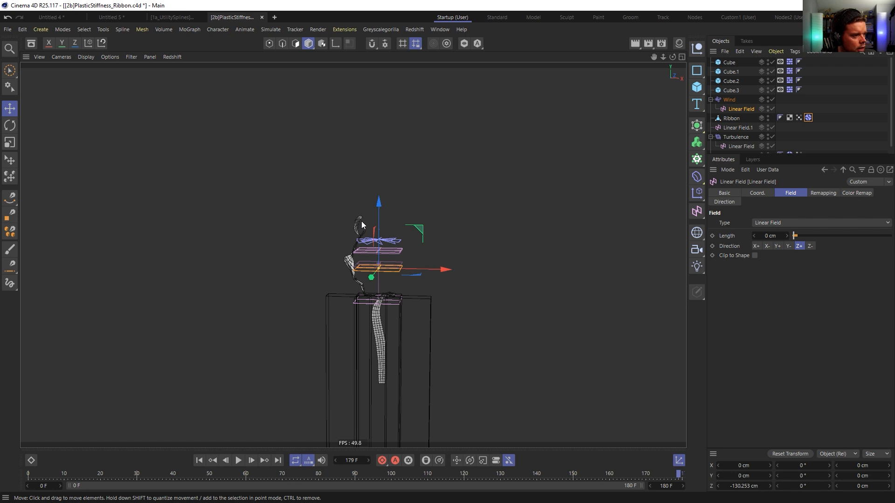
Replay the simulation to frame 126 and examine the ribbon's shape above the channel up close
{"action": "left_click", "coordinate": [214, 461]}
{"action": "left_click", "coordinate": [238, 461]}
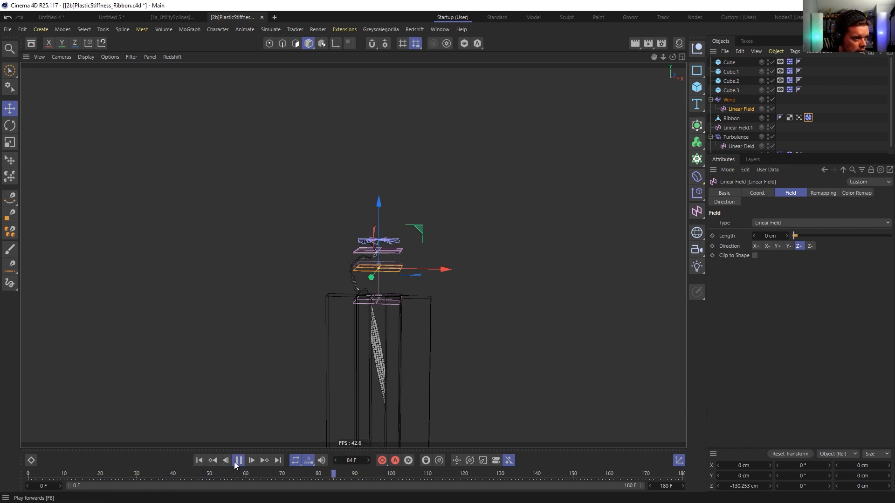
{"action": "left_click", "coordinate": [235, 464]}
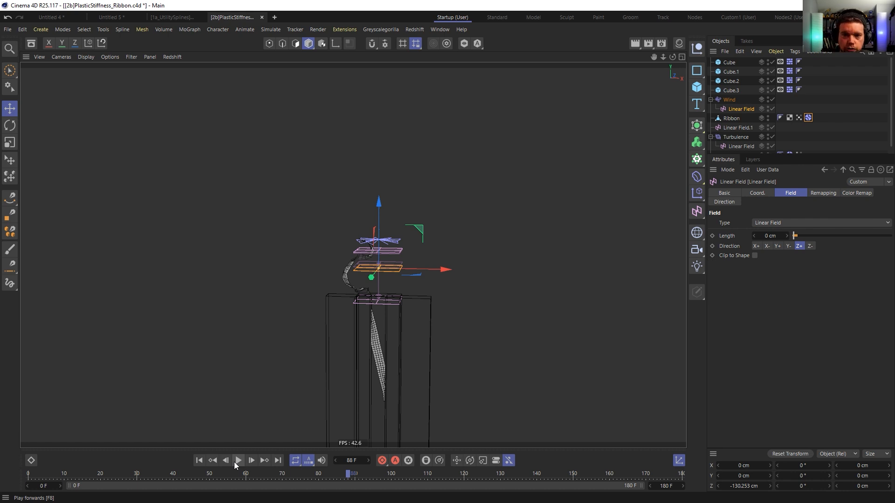
{"action": "left_click", "coordinate": [237, 461]}
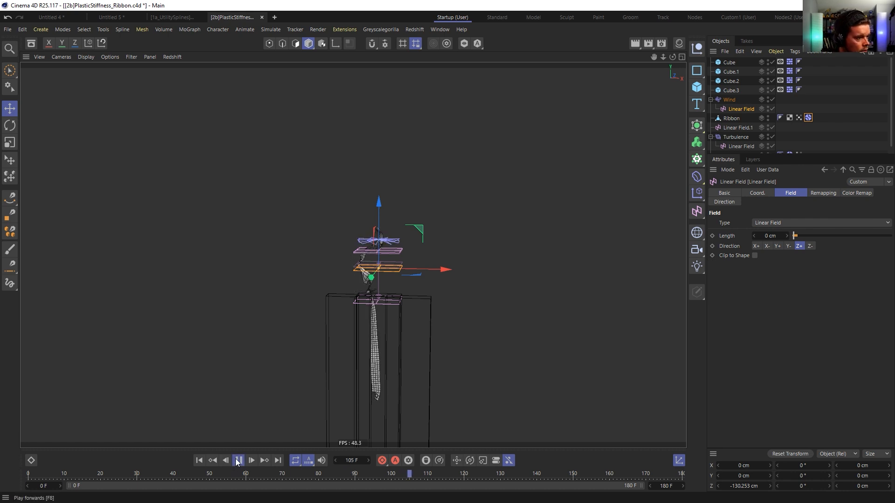
{"action": "left_click", "coordinate": [237, 461]}
{"action": "right_click_drag", "start_coordinate": [348, 331], "coordinate": [404, 303], "text": "alt"}
{"action": "middle_click_drag", "start_coordinate": [403, 303], "coordinate": [371, 331], "text": "alt"}
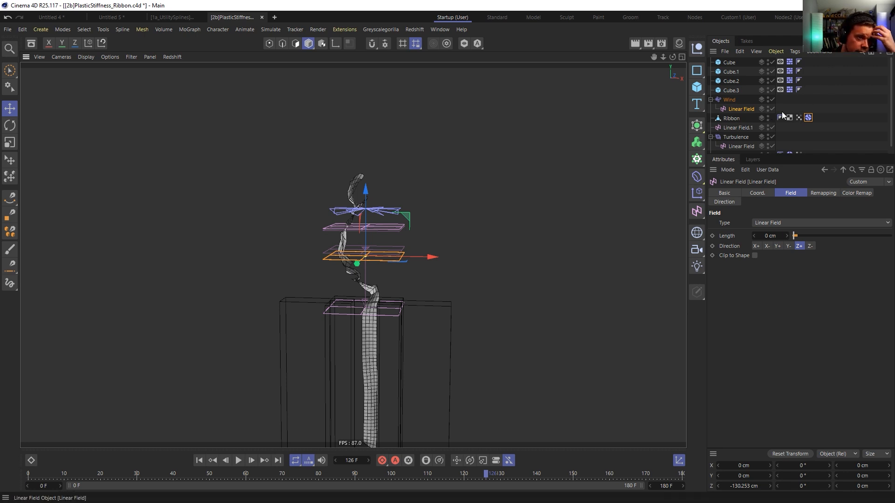
Disable Linear Field.1 and, at frame 0, remove it from the fields of the ribbon's Vertex Map tag
{"action": "left_click", "coordinate": [755, 129]}
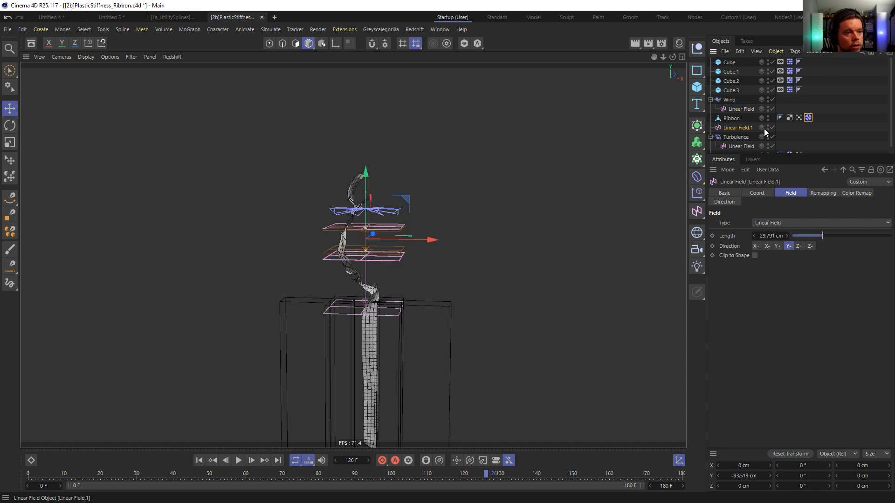
{"action": "left_click", "coordinate": [772, 128]}
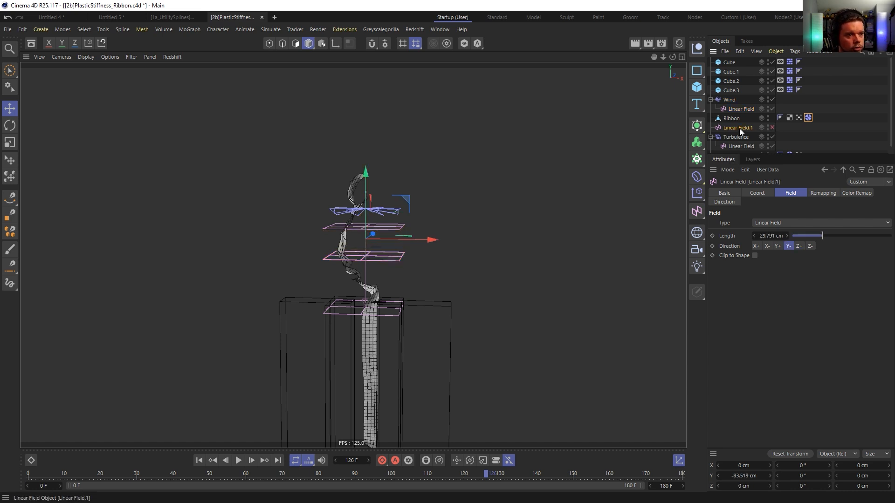
{"action": "left_click", "coordinate": [798, 118]}
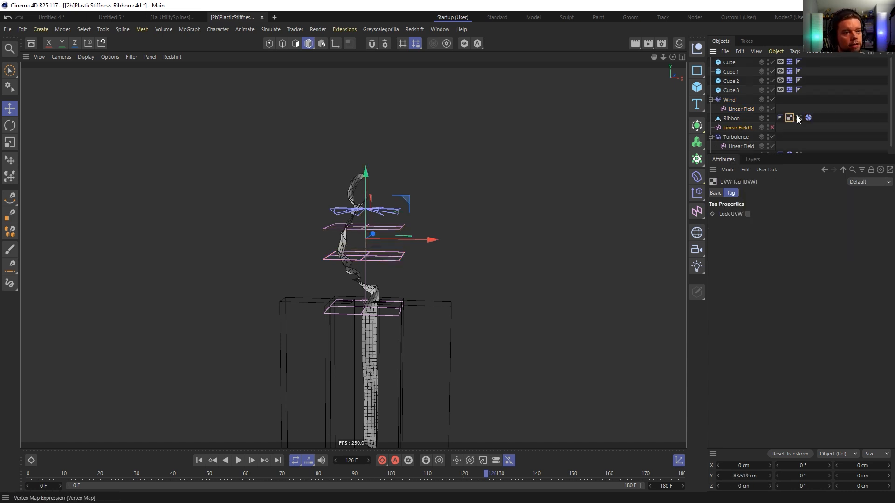
{"action": "left_click", "coordinate": [201, 461]}
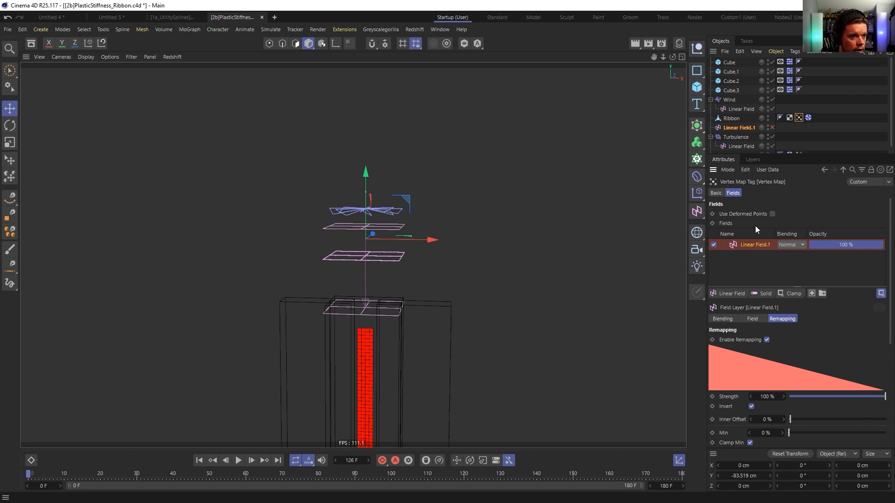
{"action": "key", "text": "Delete"}
Select the top row of points on the Ribbon in point mode with Live Selection
{"action": "left_click", "coordinate": [735, 120]}
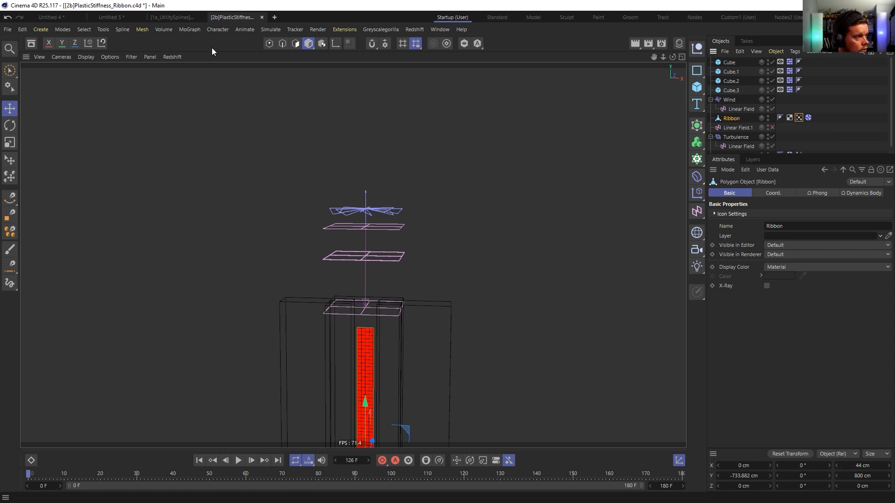
{"action": "left_click", "coordinate": [270, 44]}
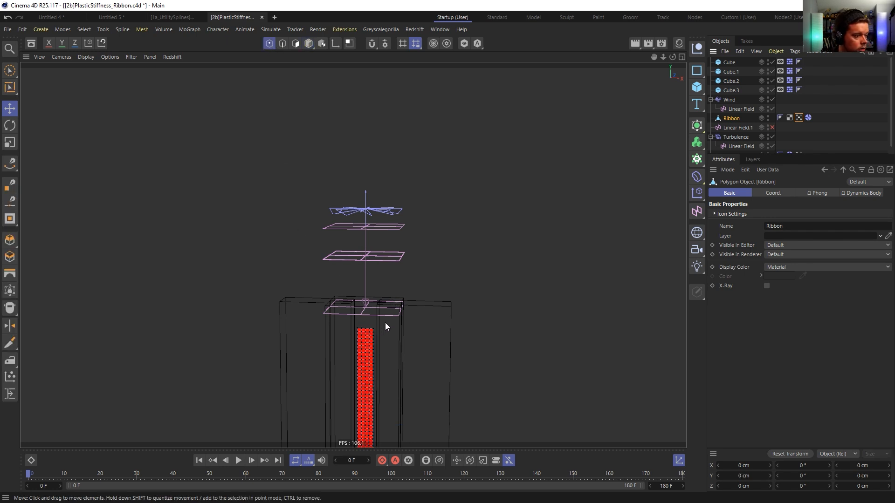
{"action": "key", "text": "9"}
{"action": "left_click", "coordinate": [340, 328]}
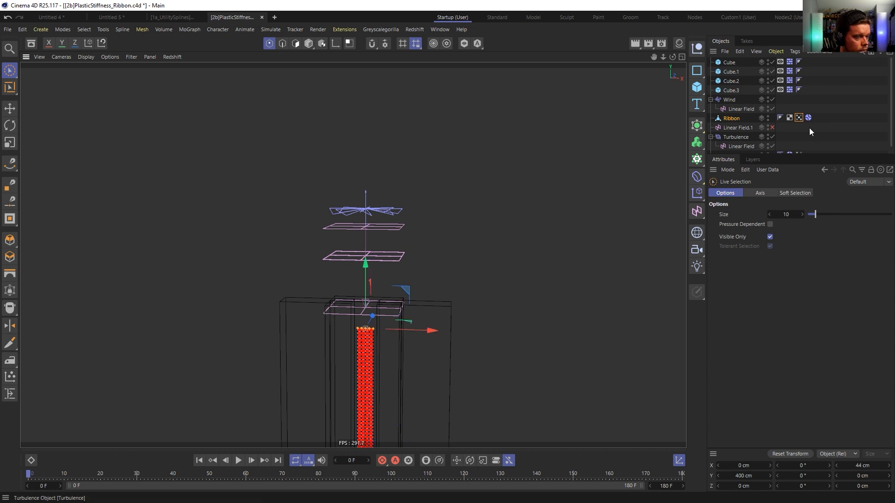
Delete the Ribbon's existing Vertex Map tag and create a new one by setting the selected top points' vertex weight to 100 %
{"action": "left_click", "coordinate": [799, 119]}
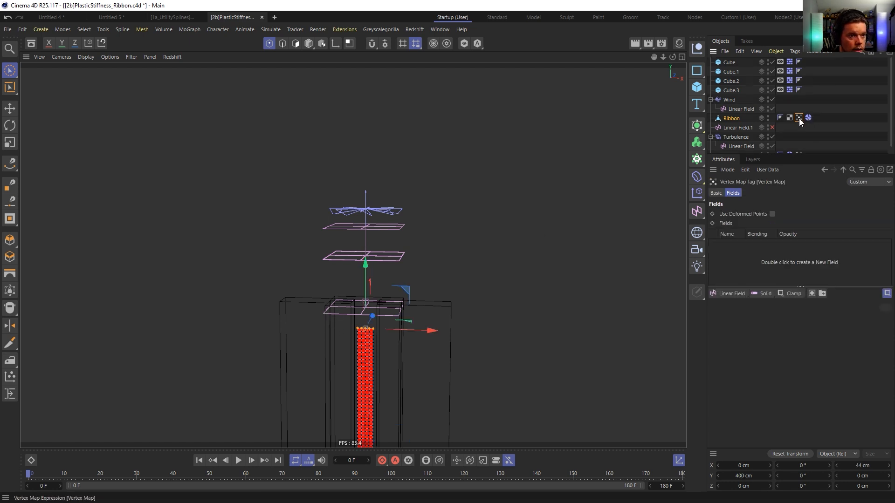
{"action": "right_click", "coordinate": [739, 270]}
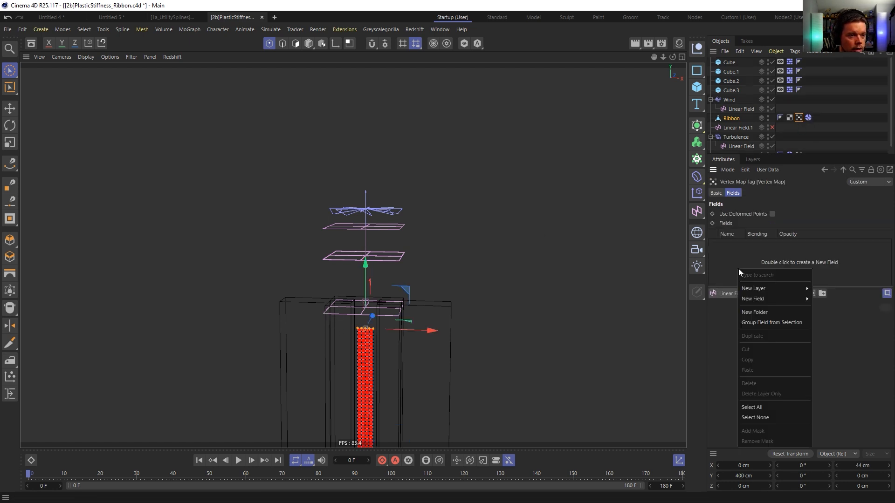
{"action": "left_click", "coordinate": [739, 269]}
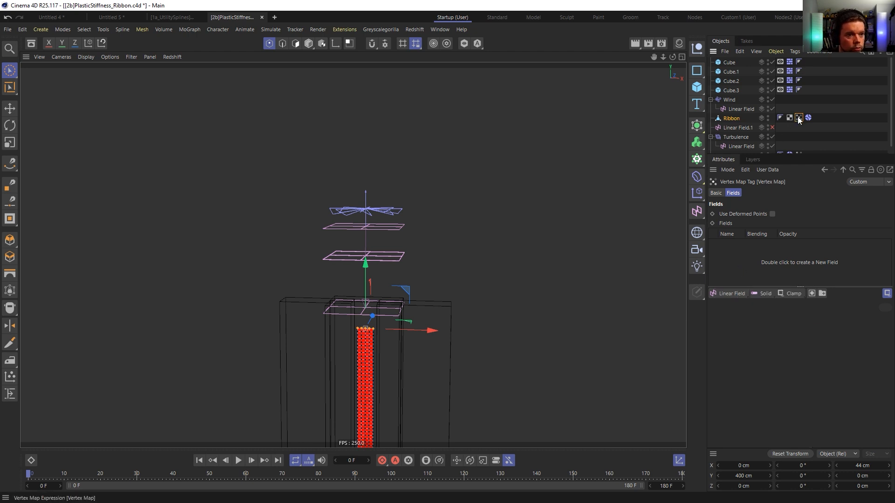
{"action": "key", "text": "Delete"}
{"action": "left_click", "coordinate": [737, 119]}
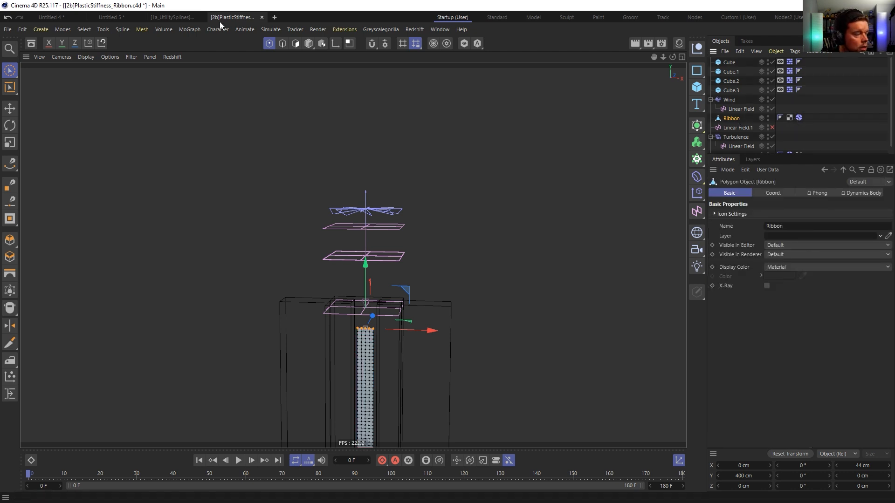
{"action": "left_click", "coordinate": [86, 30]}
{"action": "left_click", "coordinate": [116, 319]}
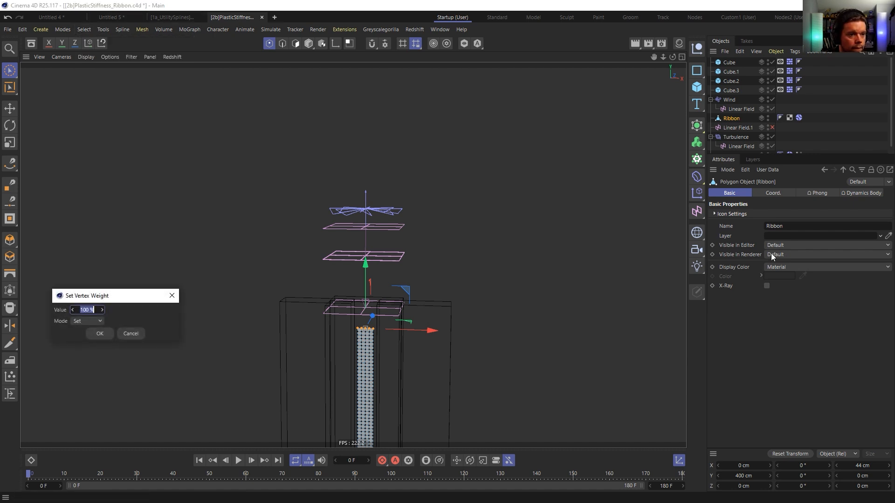
{"action": "left_click", "coordinate": [100, 334]}
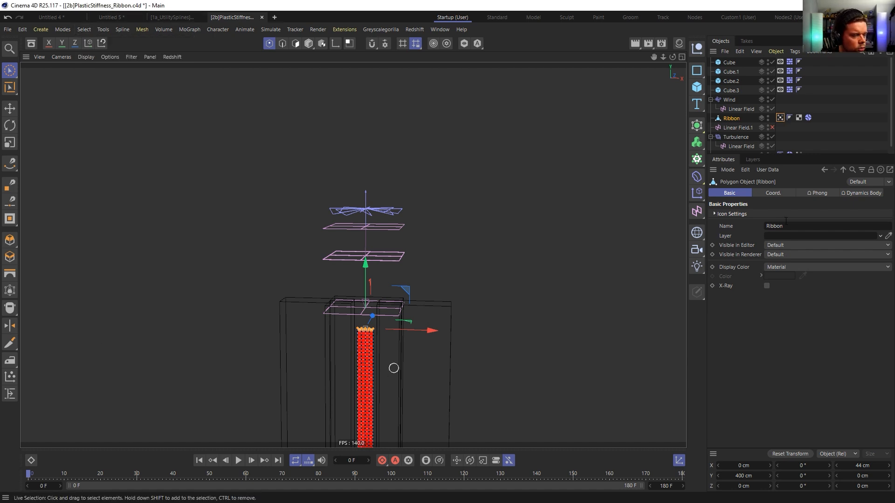
Enable Use Fields on the new Vertex Map tag and set its Freeze layer's Mode to Grow
{"action": "left_click", "coordinate": [782, 118]}
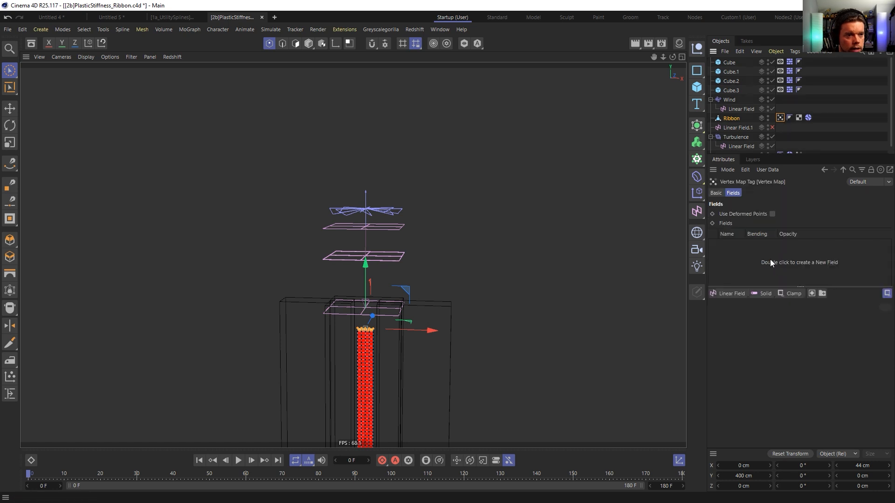
{"action": "left_click", "coordinate": [717, 193]}
{"action": "left_click", "coordinate": [747, 245]}
{"action": "left_click", "coordinate": [733, 193]}
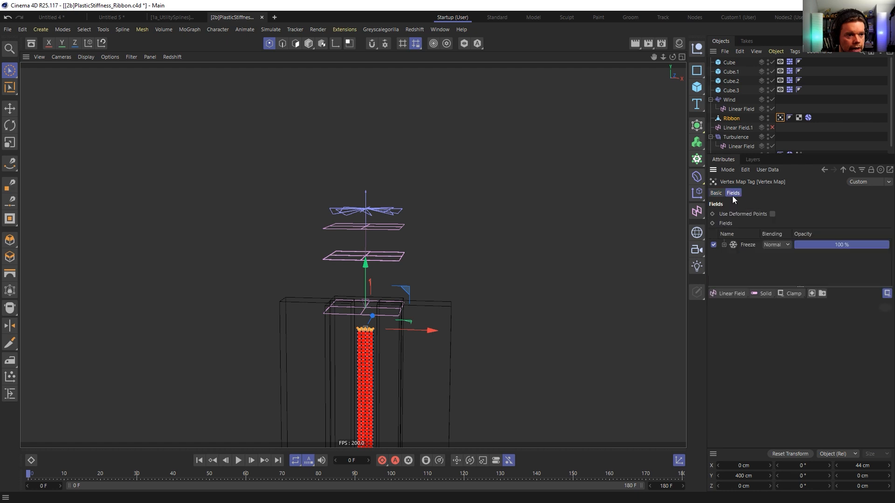
{"action": "left_click", "coordinate": [746, 244]}
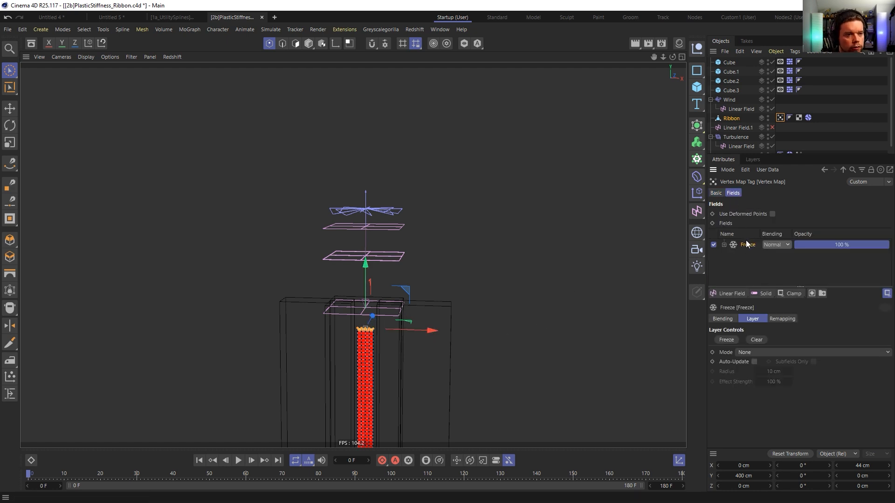
{"action": "left_click", "coordinate": [752, 353]}
{"action": "left_click", "coordinate": [758, 399]}
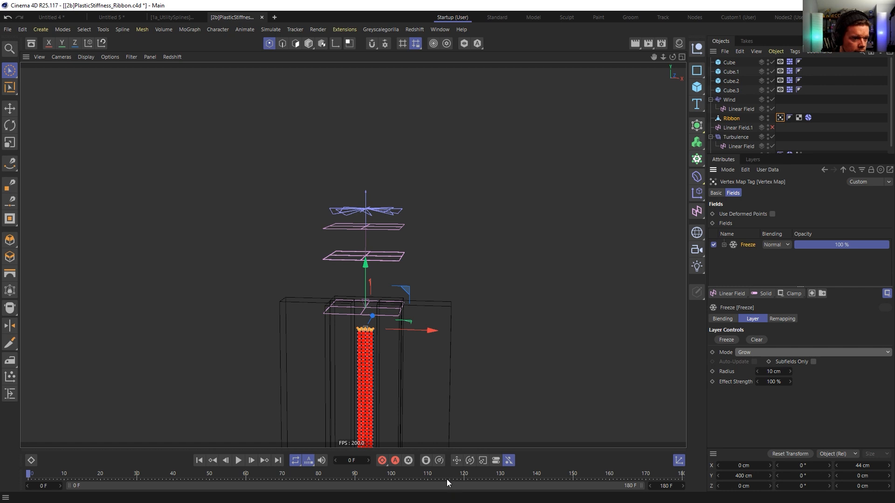
Play the simulation in stages to frame 67, replay it from the start to frame 42, and examine the weight spreading down the ribbon
{"action": "left_click", "coordinate": [239, 460]}
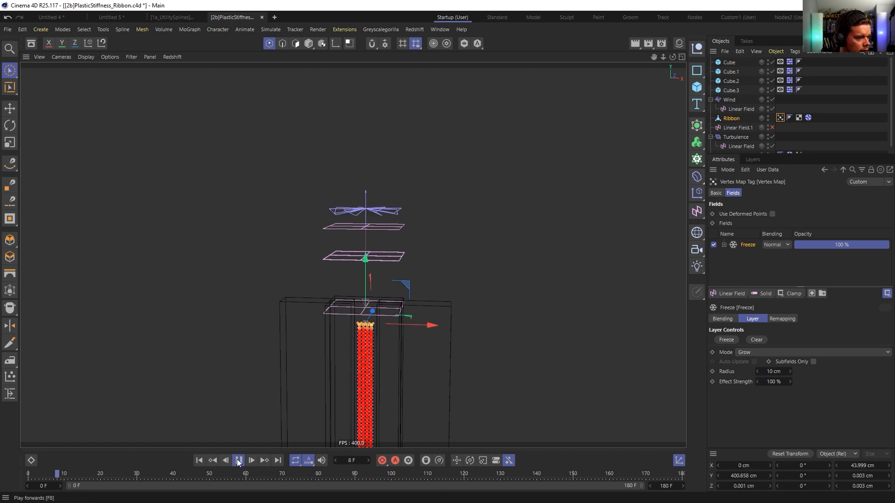
{"action": "left_click", "coordinate": [238, 460]}
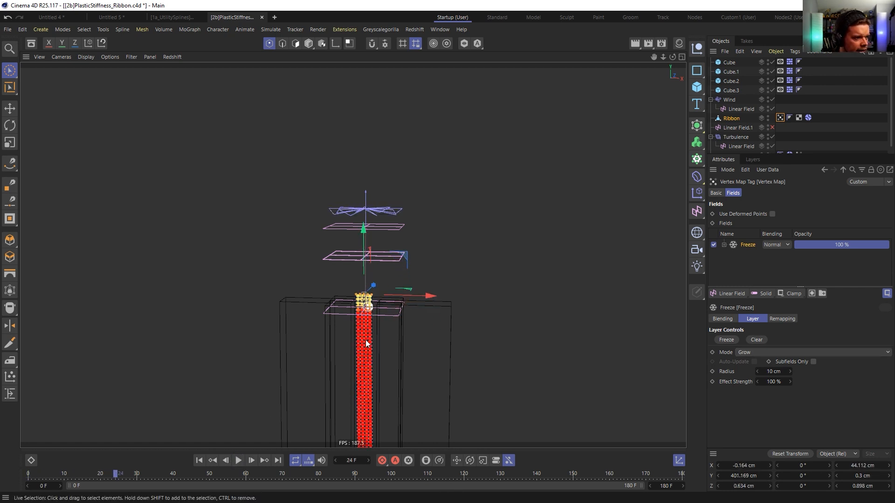
{"action": "left_click", "coordinate": [238, 460]}
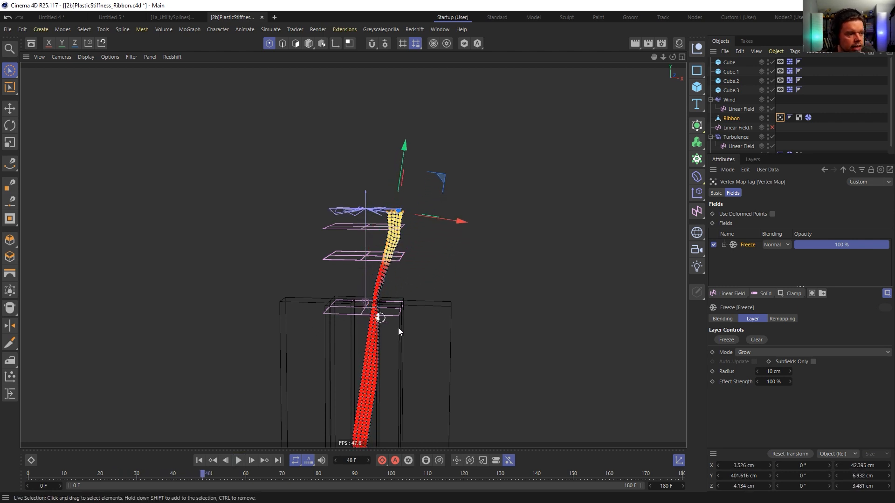
{"action": "left_click", "coordinate": [238, 461]}
{"action": "left_click", "coordinate": [238, 460]}
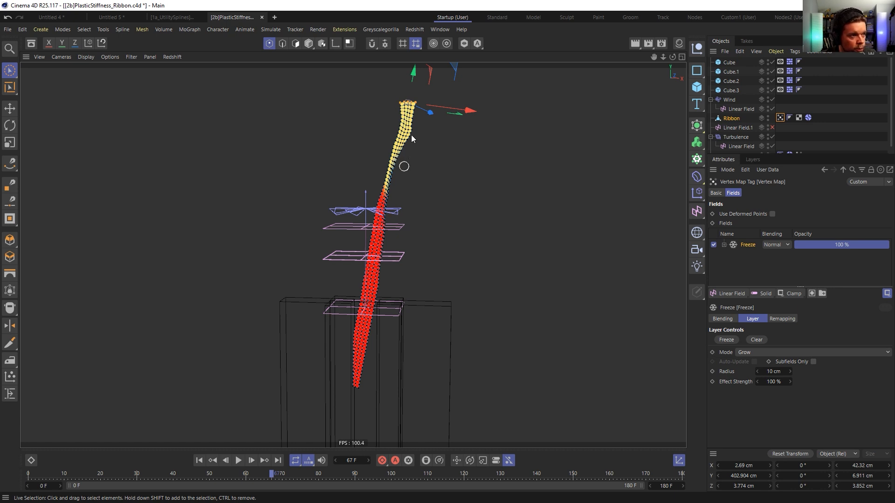
{"action": "left_click", "coordinate": [199, 461]}
{"action": "left_click", "coordinate": [238, 461]}
{"action": "left_click", "coordinate": [238, 461]}
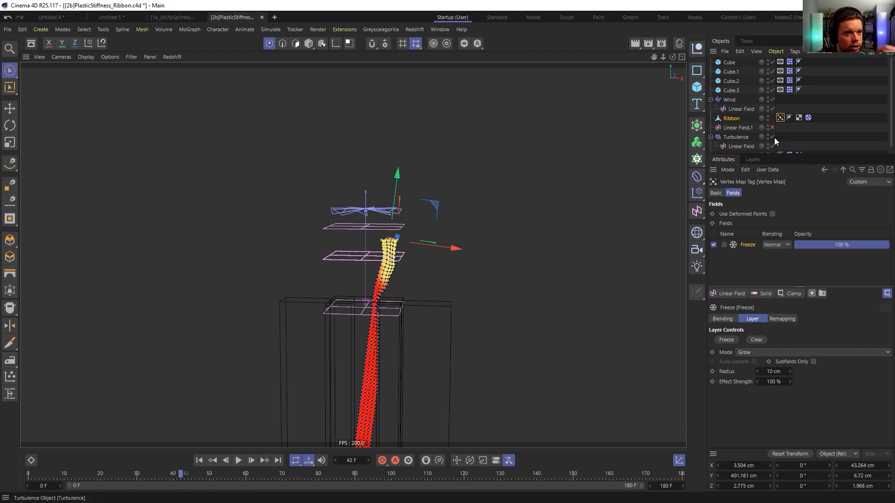
Disable the Turbulence's Linear Field and the Wind, and play the vertex map growth from frame 0 to frame 94
{"action": "left_click", "coordinate": [728, 145]}
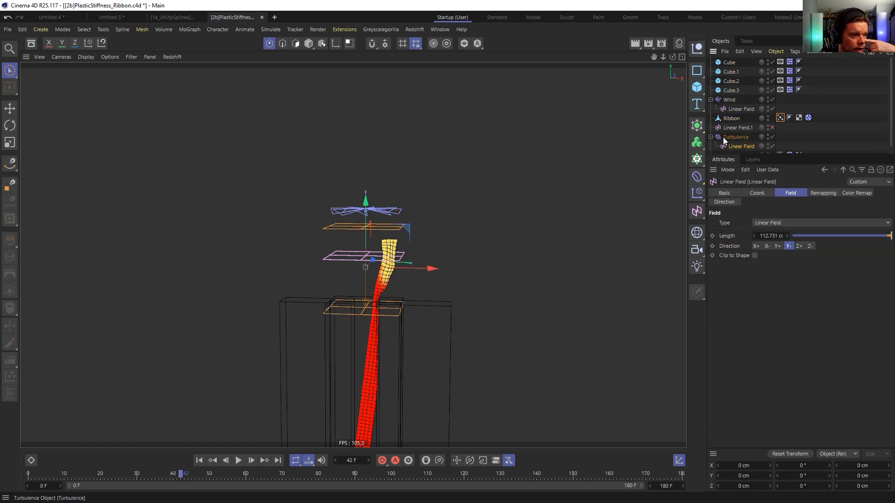
{"action": "left_click", "coordinate": [772, 146]}
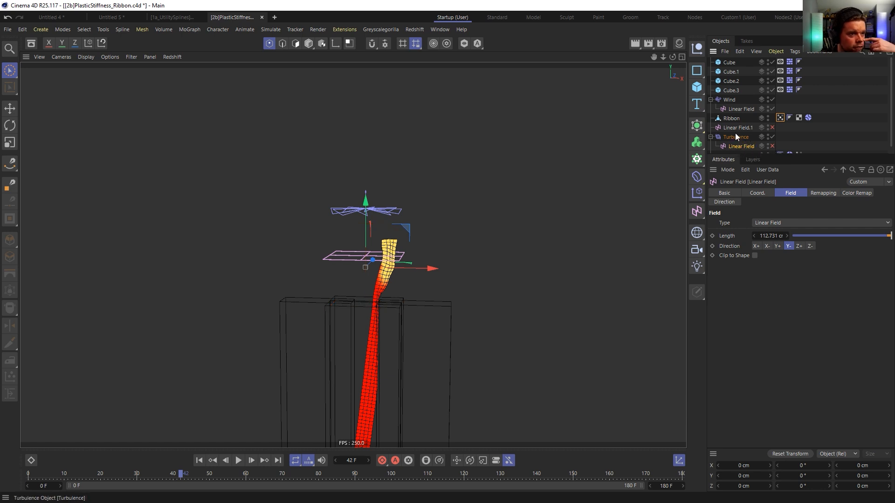
{"action": "left_click", "coordinate": [199, 461]}
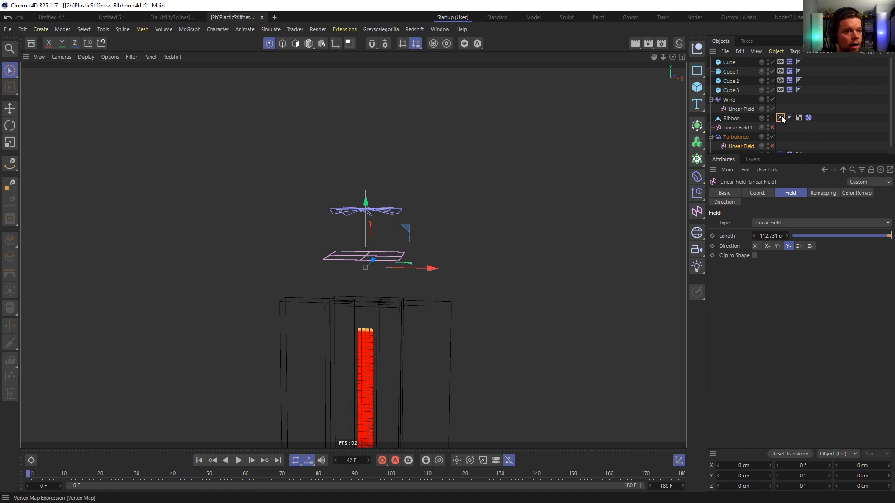
{"action": "left_click", "coordinate": [773, 100]}
{"action": "middle_click_drag", "start_coordinate": [419, 297], "coordinate": [418, 179], "text": "alt"}
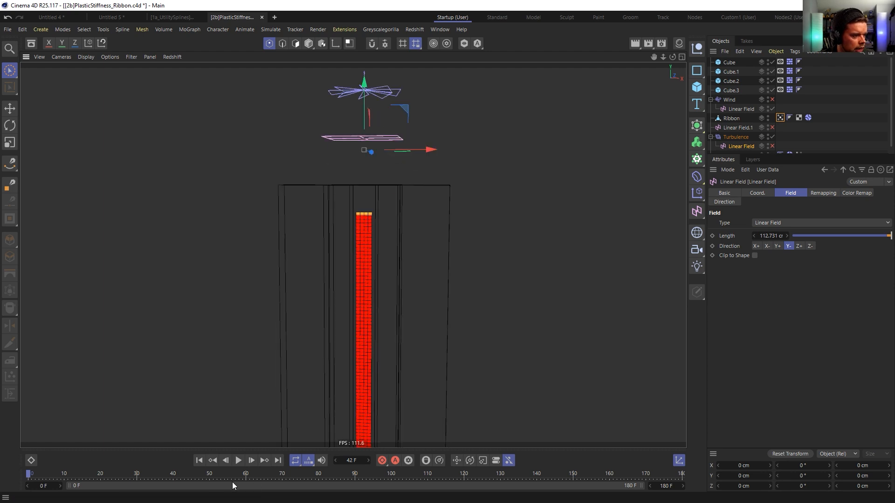
{"action": "left_click", "coordinate": [238, 461]}
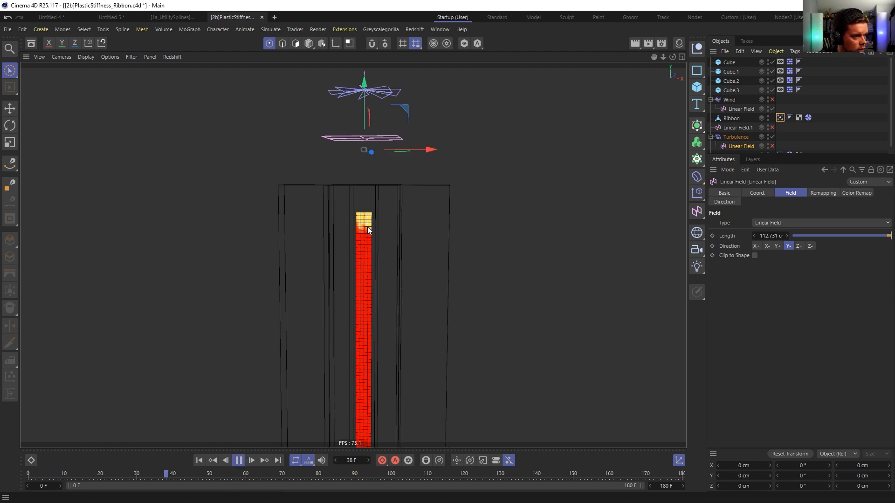
{"action": "left_click", "coordinate": [238, 461]}
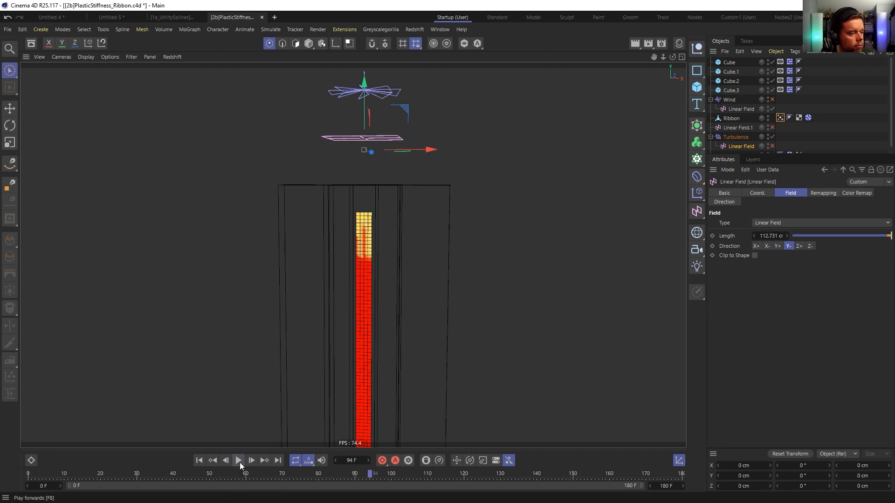
Set the Freeze layer's Radius to 25 cm and Effect Strength to 5 %, and replay the growth to frame 115
{"action": "left_click", "coordinate": [780, 118]}
{"action": "left_click", "coordinate": [782, 372]}
{"action": "type", "text": "25"}
{"action": "key", "text": "Return"}
{"action": "left_click", "coordinate": [776, 382]}
{"action": "type", "text": "5"}
{"action": "key", "text": "Return"}
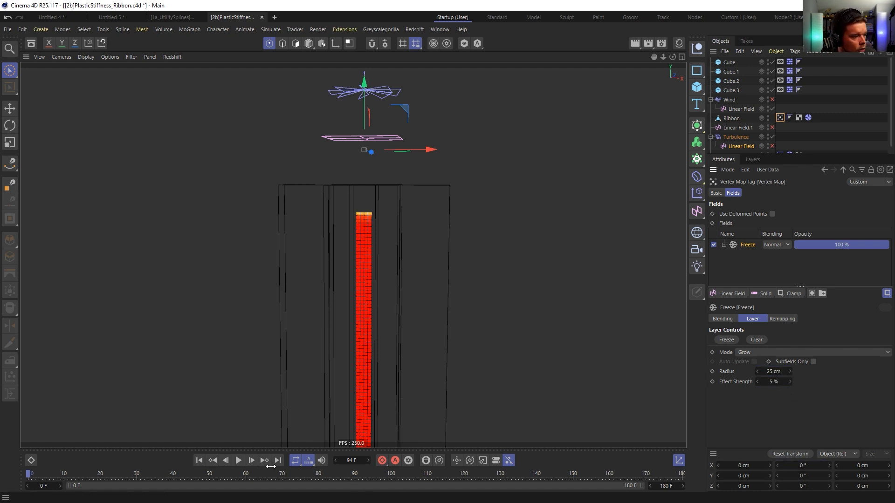
{"action": "left_click", "coordinate": [238, 461]}
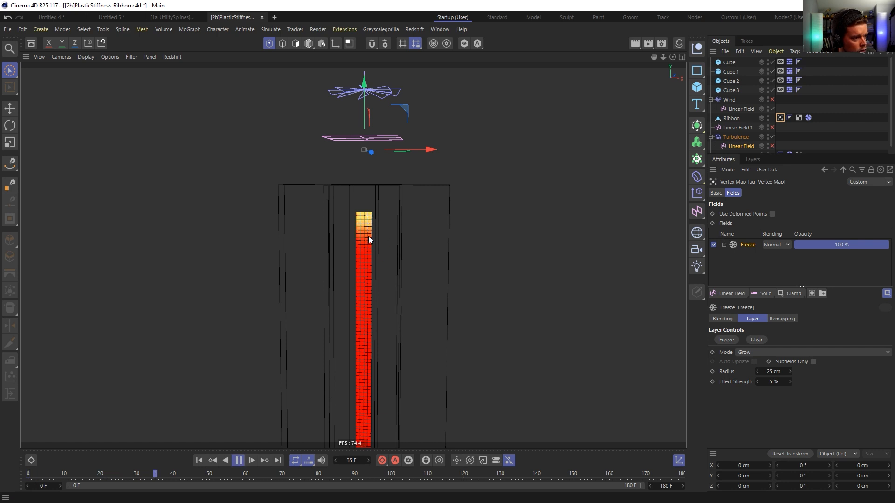
{"action": "left_click", "coordinate": [246, 460]}
Set the Freeze layer's Effect Strength to 1 % and Radius to 50 cm, and replay the growth from the start to frame 112
{"action": "double_click", "coordinate": [776, 381]}
{"action": "type", "text": "1"}
{"action": "double_click", "coordinate": [781, 373]}
{"action": "type", "text": "50"}
{"action": "key", "text": "Return"}
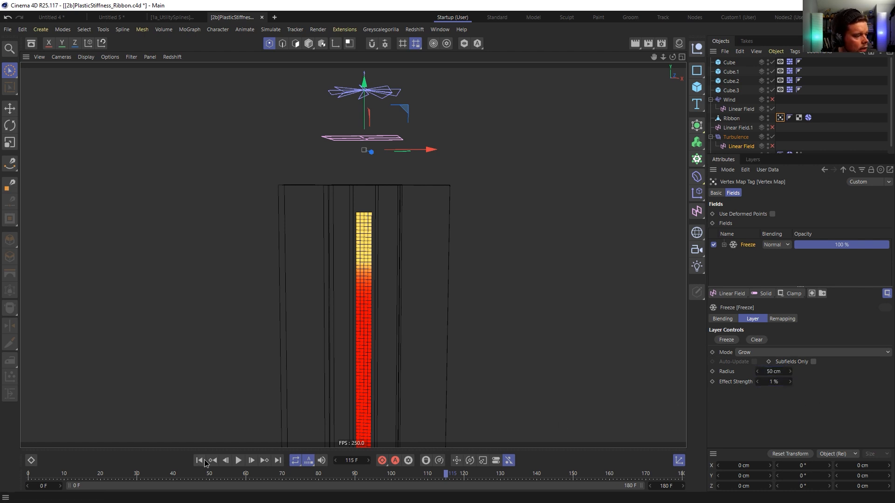
{"action": "left_click", "coordinate": [199, 460]}
{"action": "left_click", "coordinate": [239, 460]}
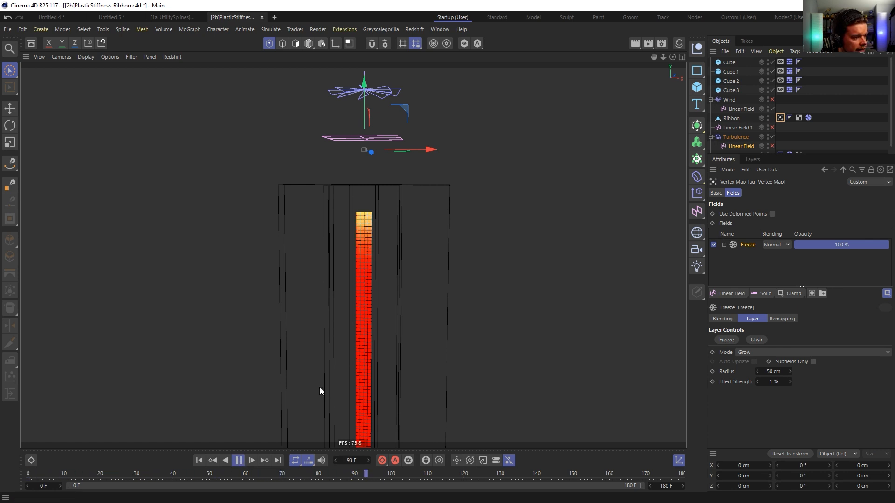
{"action": "left_click", "coordinate": [239, 461]}
Raise the Freeze layer's Effect Strength to 4 % and replay the growth from the start to frame 69
{"action": "double_click", "coordinate": [773, 382]}
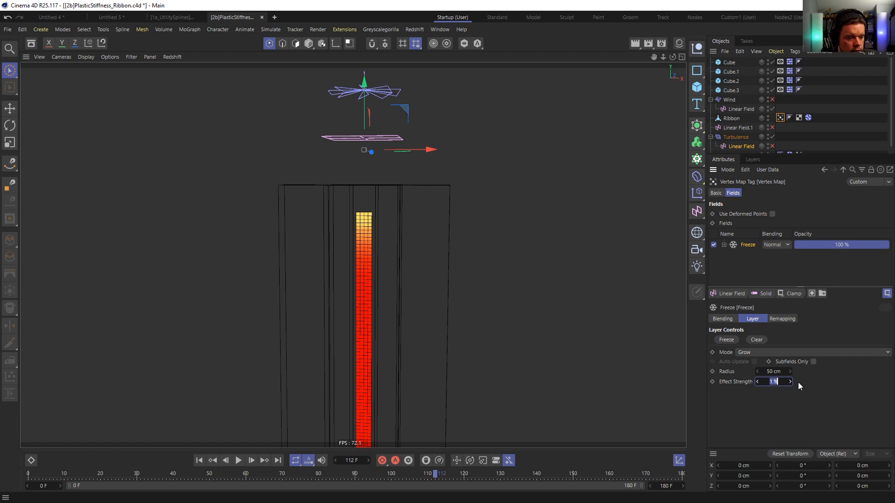
{"action": "key", "text": "Return"}
{"action": "left_click", "coordinate": [199, 461]}
{"action": "left_click", "coordinate": [238, 460]}
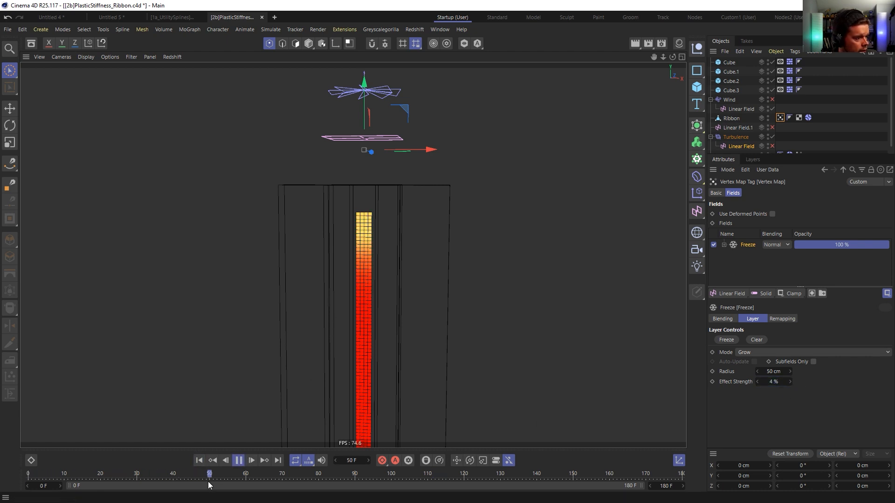
{"action": "left_click", "coordinate": [238, 460]}
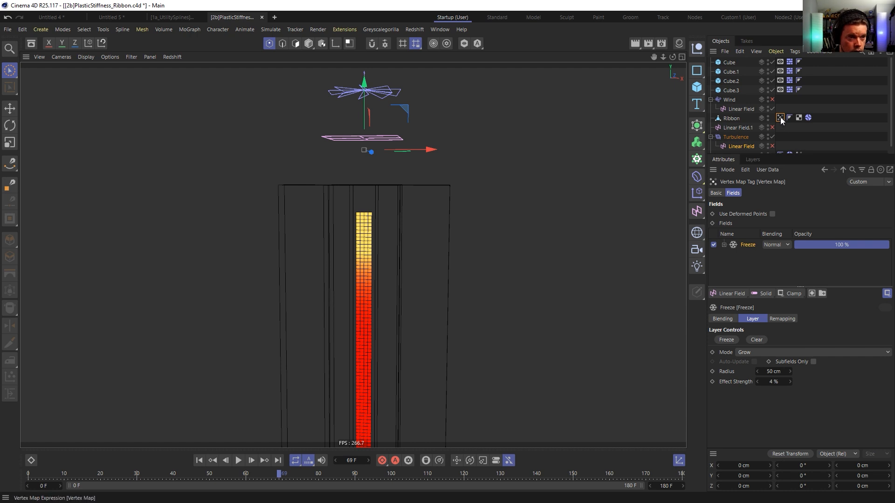
Rename the ribbon's Vertex Map tag as Grow
{"action": "left_click", "coordinate": [716, 194]}
{"action": "left_click", "coordinate": [788, 226]}
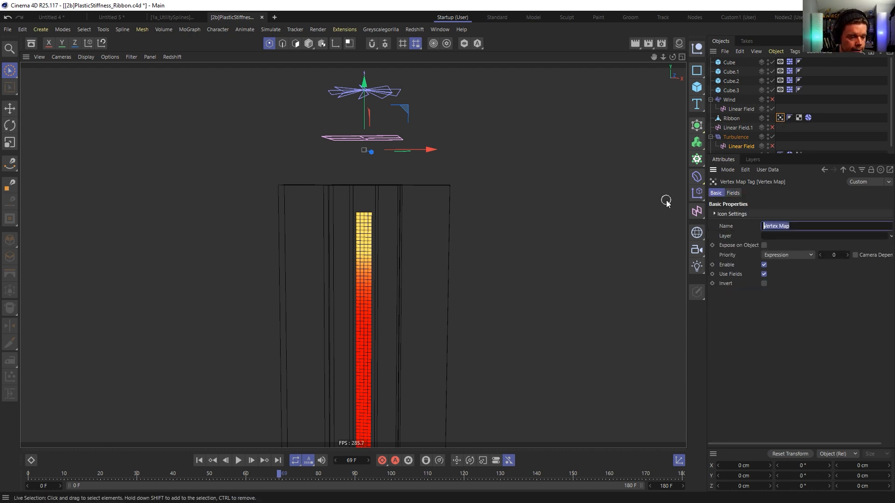
{"action": "type", "text": "Gro"}
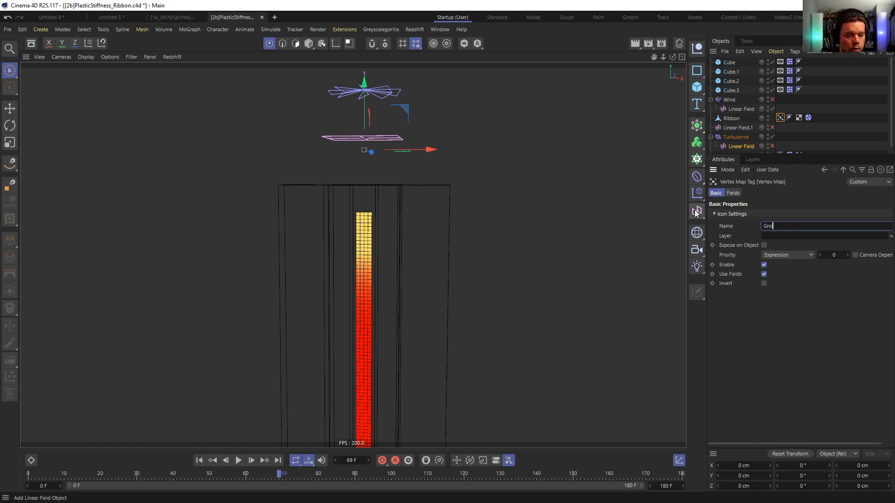
{"action": "type", "text": "w"}
{"action": "key", "text": "Return"}
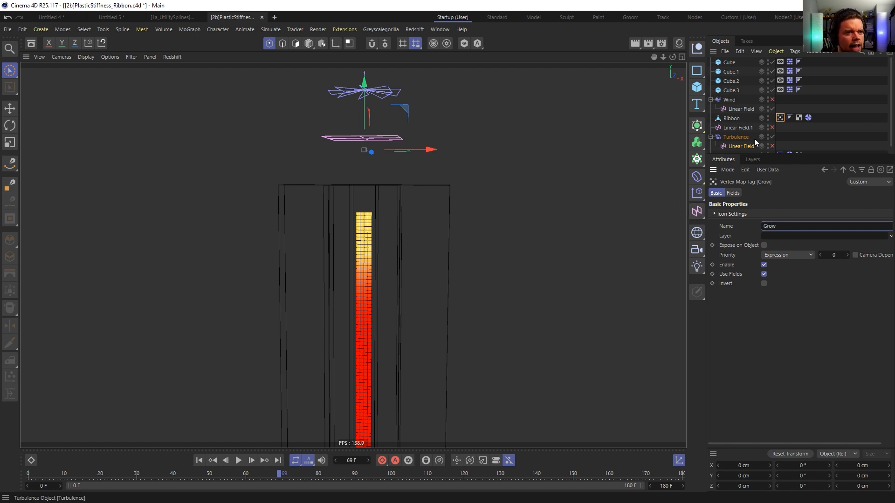
Duplicate the Grow vertex map tag on the Ribbon and name the copy Turb
{"action": "left_click", "coordinate": [735, 137]}
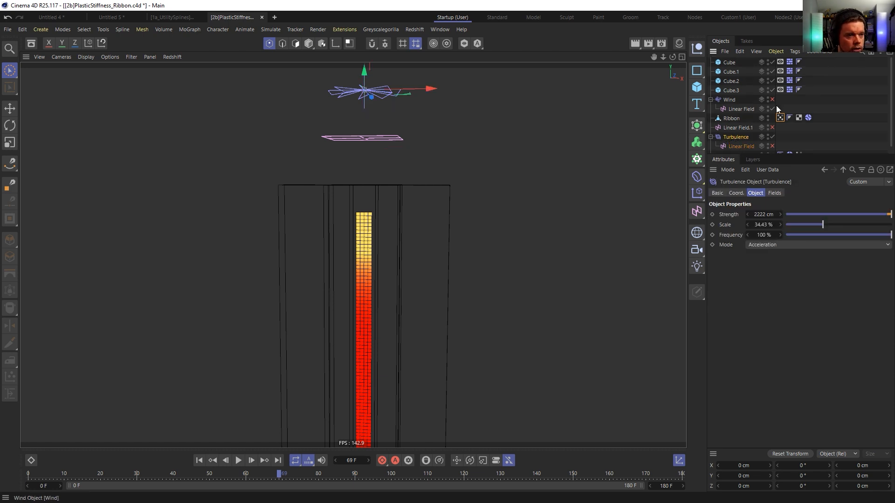
{"action": "left_click_drag", "start_coordinate": [781, 119], "coordinate": [790, 119], "text": "ctrl"}
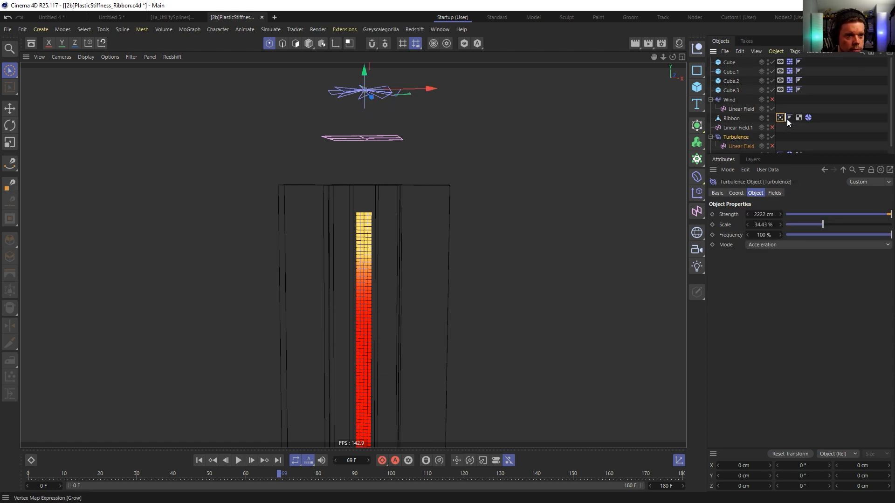
{"action": "left_click", "coordinate": [788, 226]}
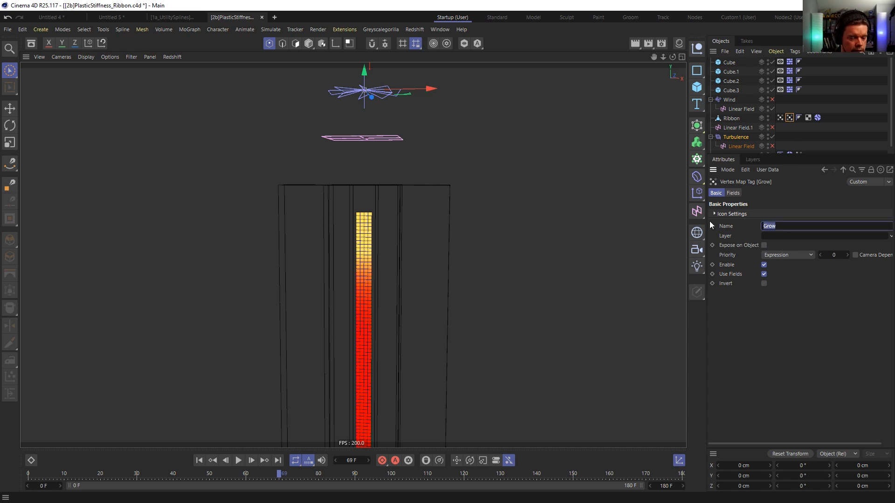
{"action": "type", "text": "Turb"}
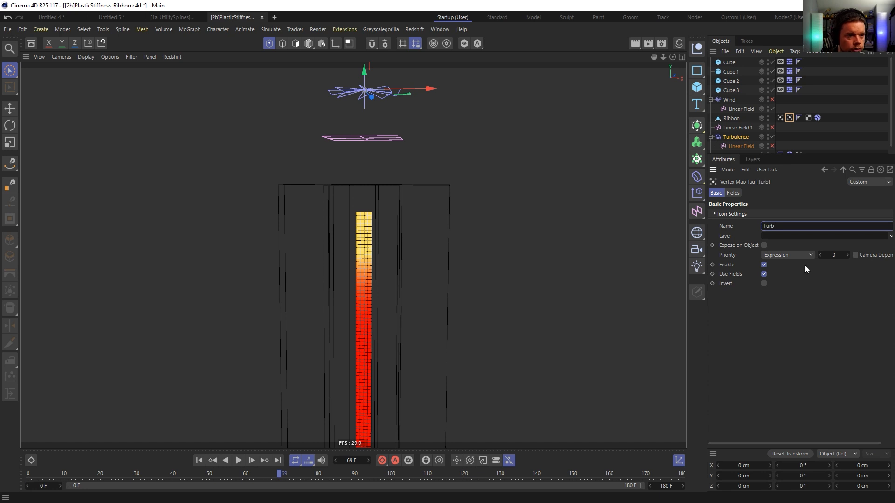
Replace the Turb vertex map's Freeze layer with the Grow vertex map and add a Curve modifier layer above it
{"action": "left_click", "coordinate": [736, 193]}
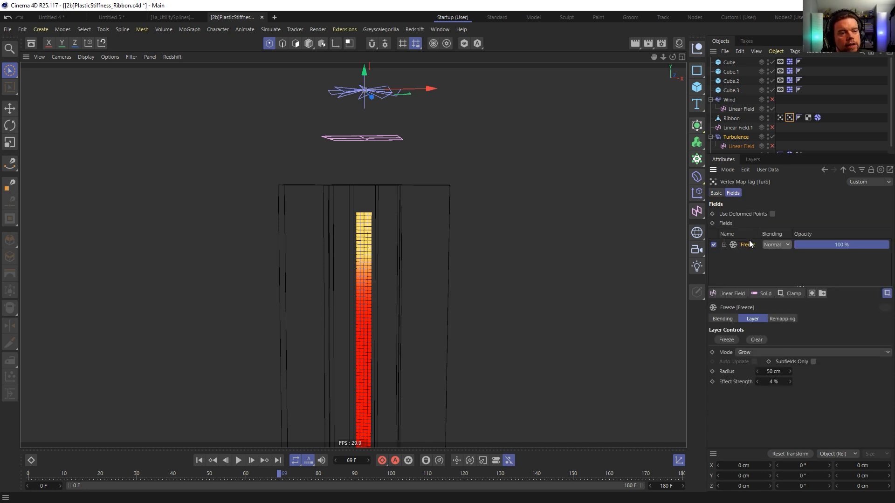
{"action": "key", "text": "Delete"}
{"action": "left_click_drag", "start_coordinate": [780, 118], "coordinate": [725, 255]}
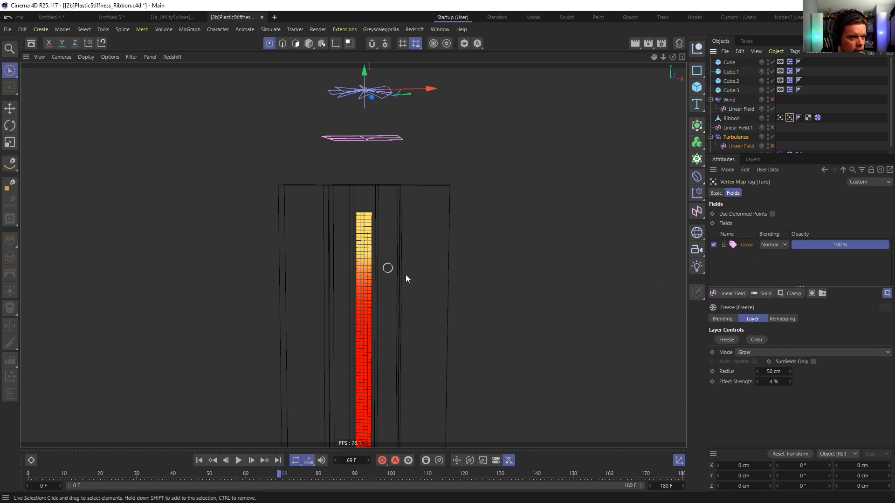
{"action": "left_click", "coordinate": [782, 295]}
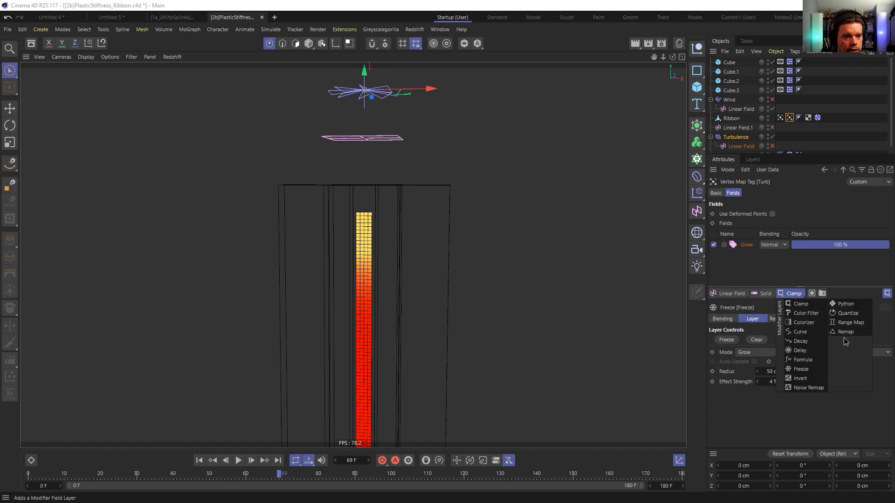
{"action": "left_click", "coordinate": [805, 332]}
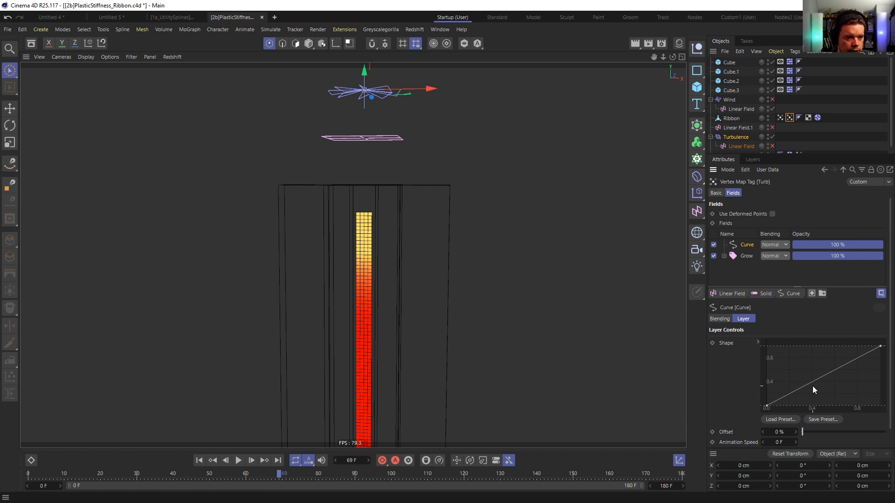
Try shaping the Curve layer as a smooth hump that falls to zero at both ends, and reset it to linear
{"action": "left_click_drag", "start_coordinate": [881, 347], "coordinate": [823, 330]}
{"action": "left_click", "coordinate": [880, 405], "text": "ctrl"}
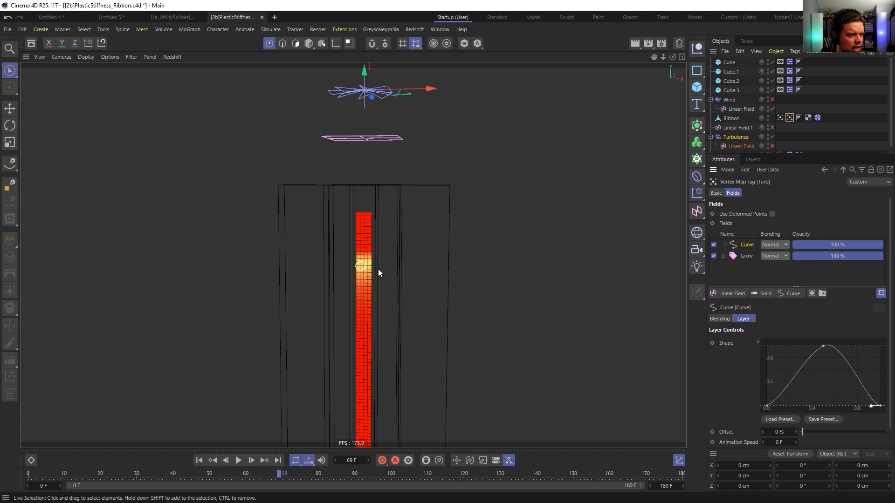
{"action": "left_click", "coordinate": [824, 346]}
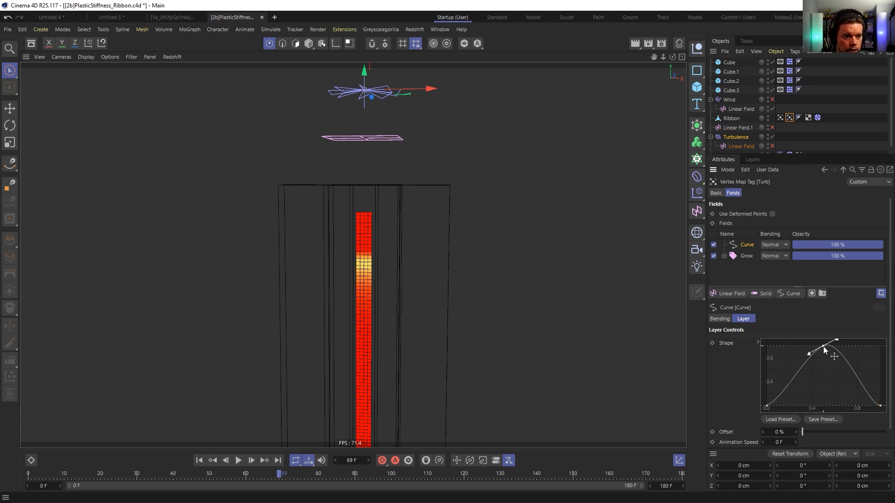
{"action": "left_click_drag", "start_coordinate": [802, 346], "coordinate": [773, 346]}
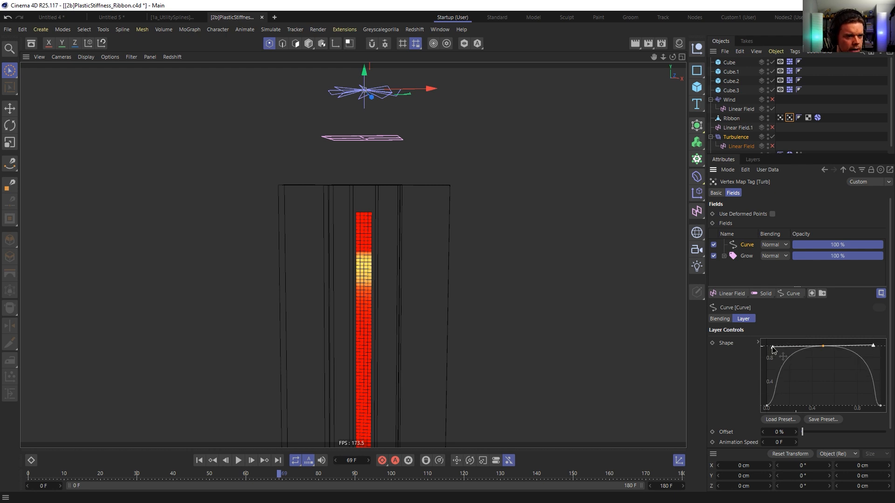
{"action": "right_click", "coordinate": [826, 352]}
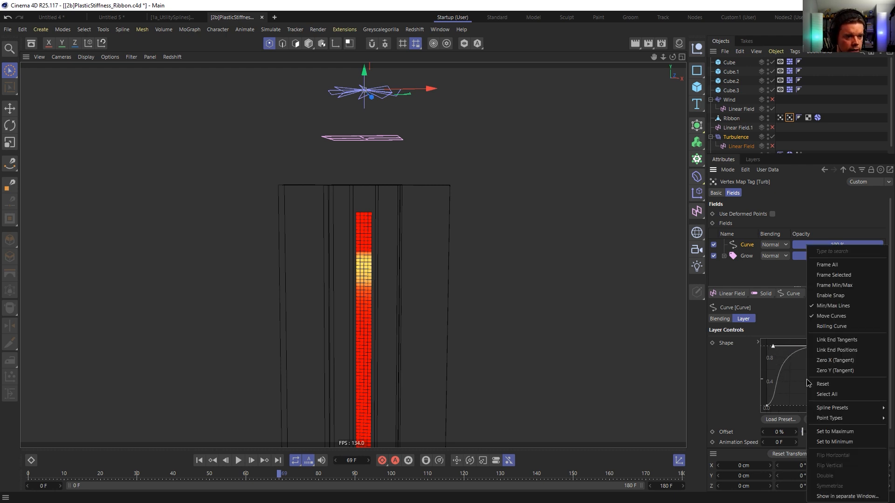
{"action": "mouse_move", "coordinate": [847, 409]}
{"action": "left_click", "coordinate": [799, 408]}
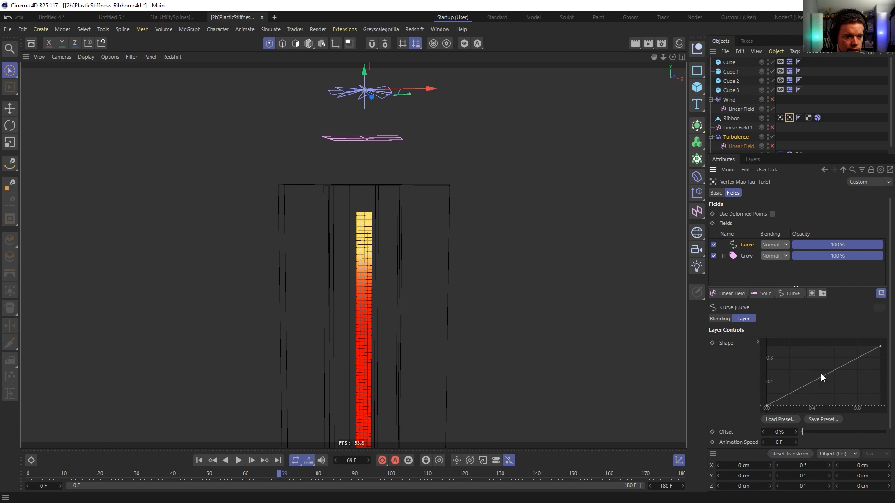
Shape the Curve layer as a trapezoid with a full-height plateau from about 0.2 to 0.8 and both ends at zero
{"action": "left_click_drag", "start_coordinate": [820, 375], "coordinate": [782, 347]}
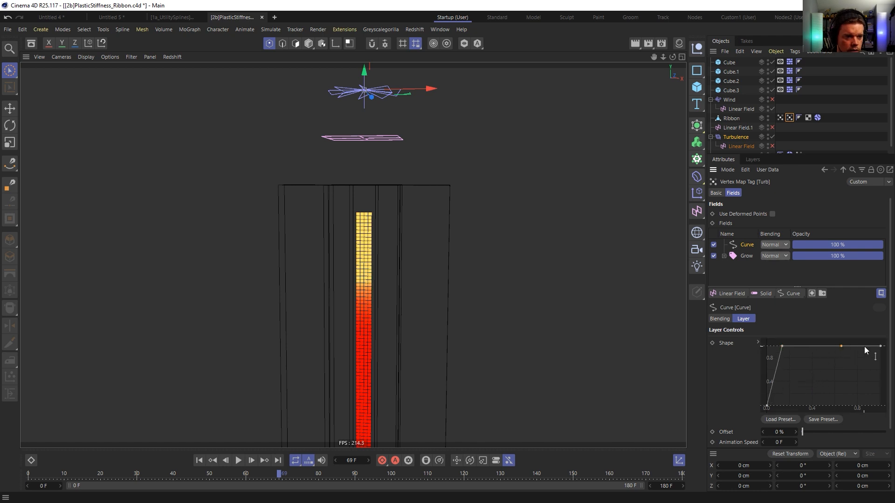
{"action": "left_click_drag", "start_coordinate": [881, 347], "coordinate": [881, 406]}
{"action": "left_click_drag", "start_coordinate": [842, 346], "coordinate": [860, 347]}
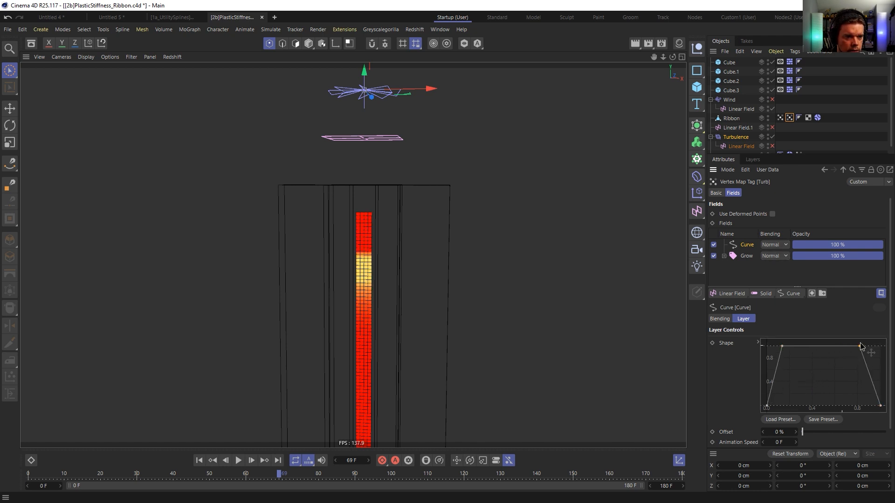
{"action": "left_click_drag", "start_coordinate": [785, 347], "coordinate": [790, 347]}
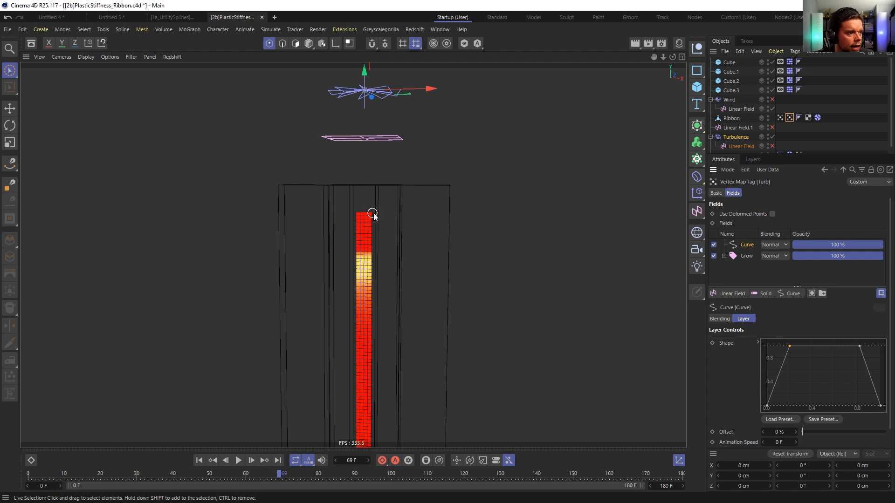
Flip the Curve layer's shape horizontally and vertically
{"action": "right_click", "coordinate": [828, 375]}
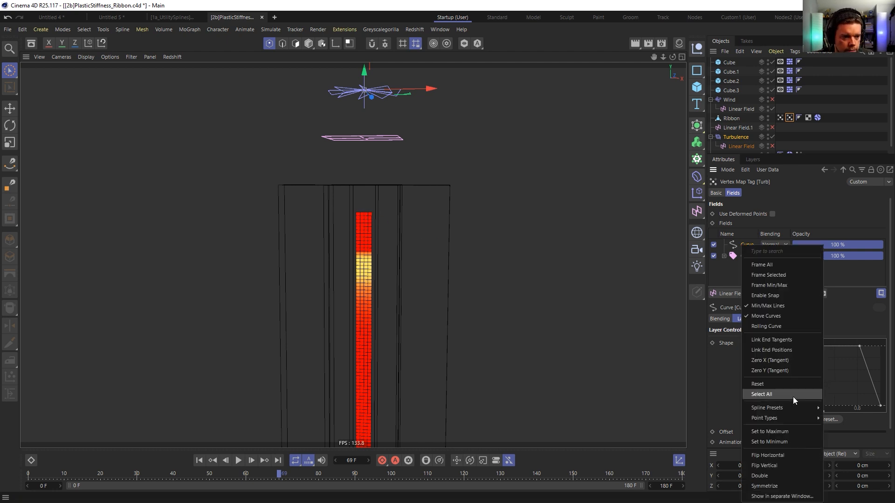
{"action": "mouse_move", "coordinate": [792, 419]}
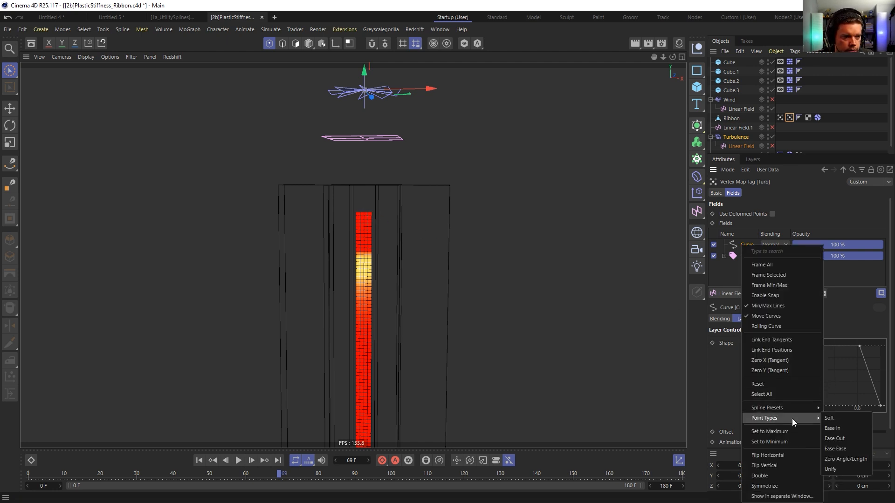
{"action": "left_click", "coordinate": [783, 456]}
{"action": "right_click", "coordinate": [833, 375]}
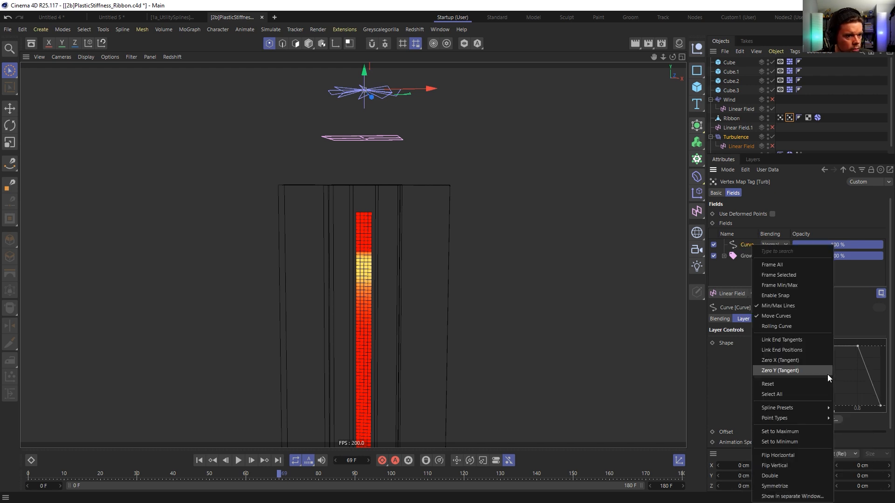
{"action": "left_click", "coordinate": [790, 466]}
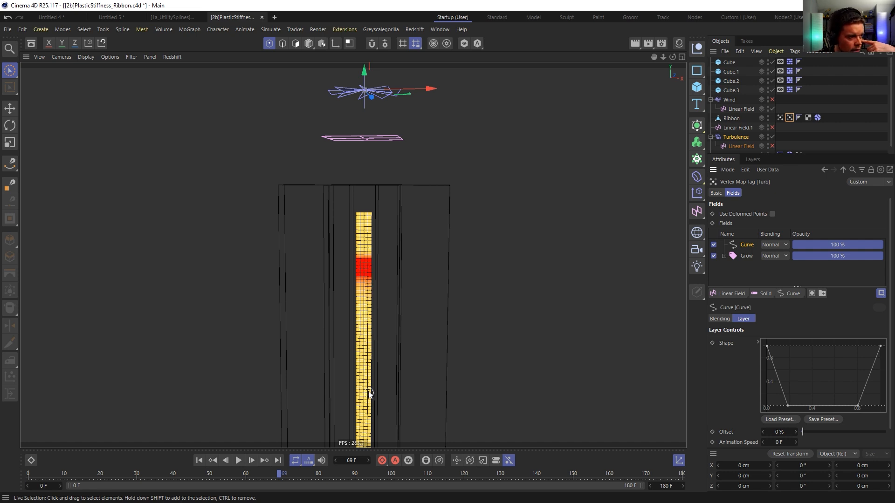
Replay the flipped Turb map from the start to frame 47 and return to frame 0
{"action": "left_click", "coordinate": [199, 460]}
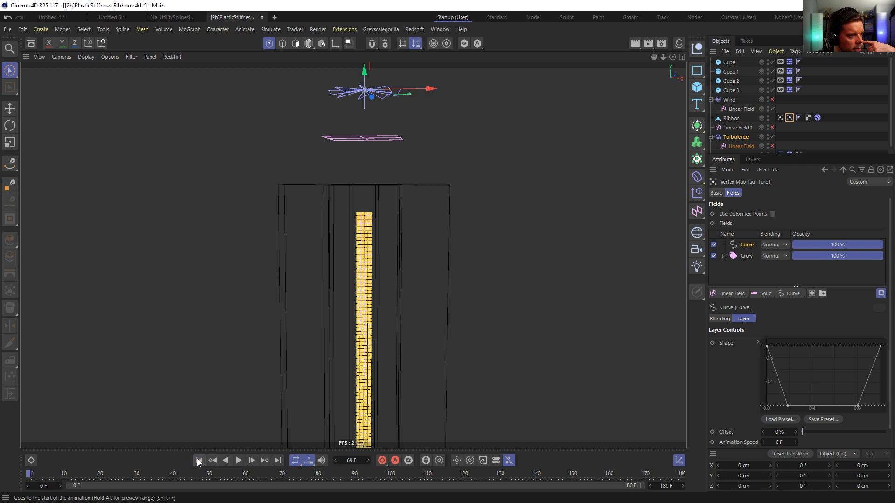
{"action": "left_click", "coordinate": [240, 462]}
{"action": "left_click", "coordinate": [241, 462]}
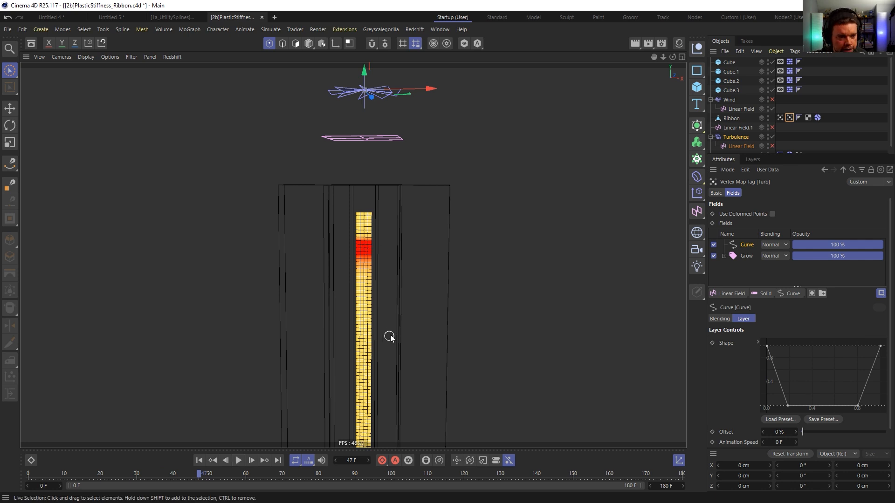
{"action": "left_click", "coordinate": [200, 460]}
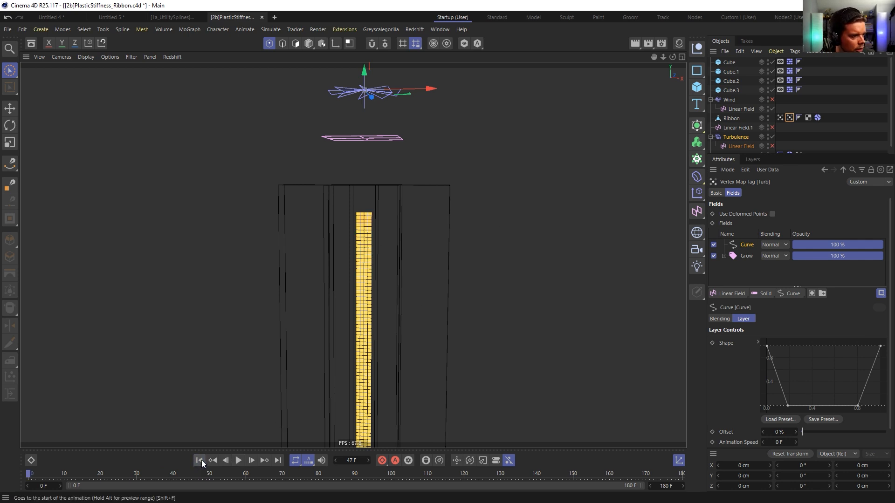
Delete the Invert and Linear Field layers from the Turbulence object's fields
{"action": "left_click", "coordinate": [733, 137]}
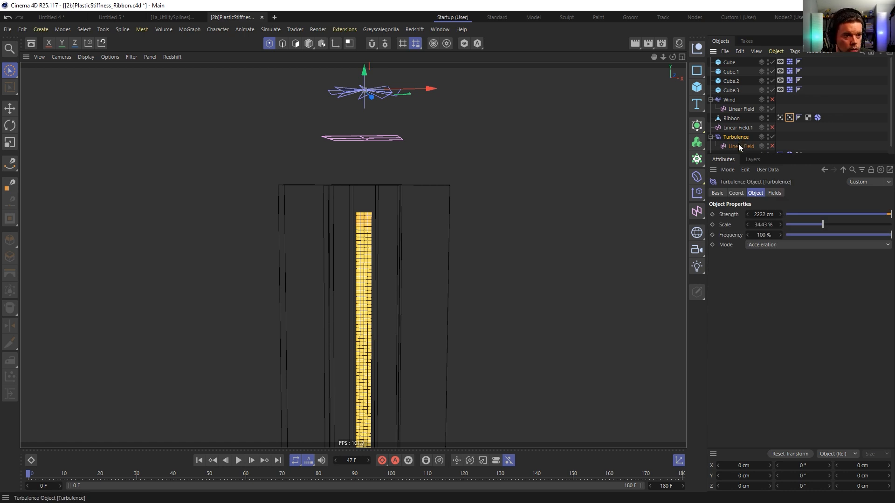
{"action": "left_click", "coordinate": [775, 193]}
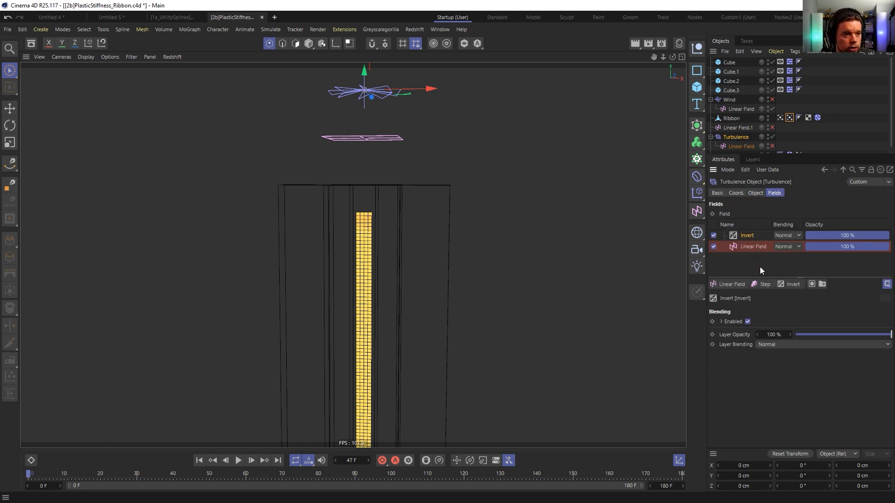
{"action": "left_click_drag", "start_coordinate": [759, 267], "coordinate": [737, 229]}
{"action": "key", "text": "Delete"}
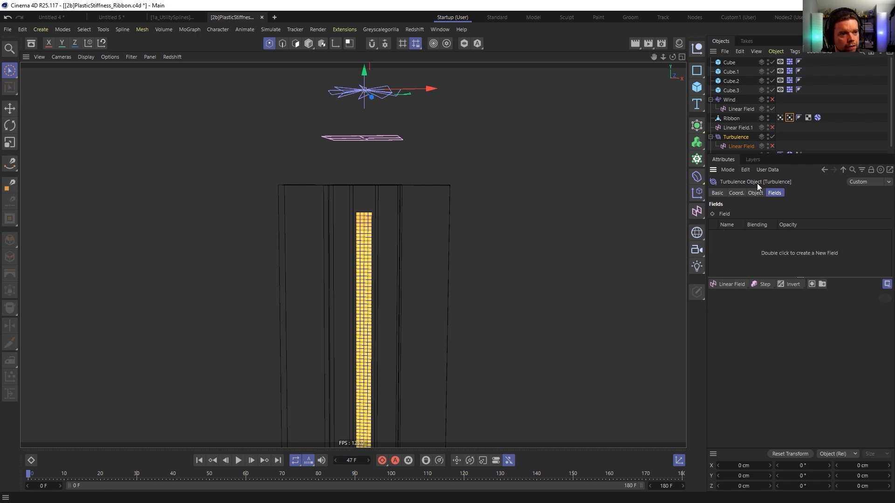
Flip the Turb map's curve vertically again, play to frame 23 to check the band, and return to the start
{"action": "left_click", "coordinate": [789, 118]}
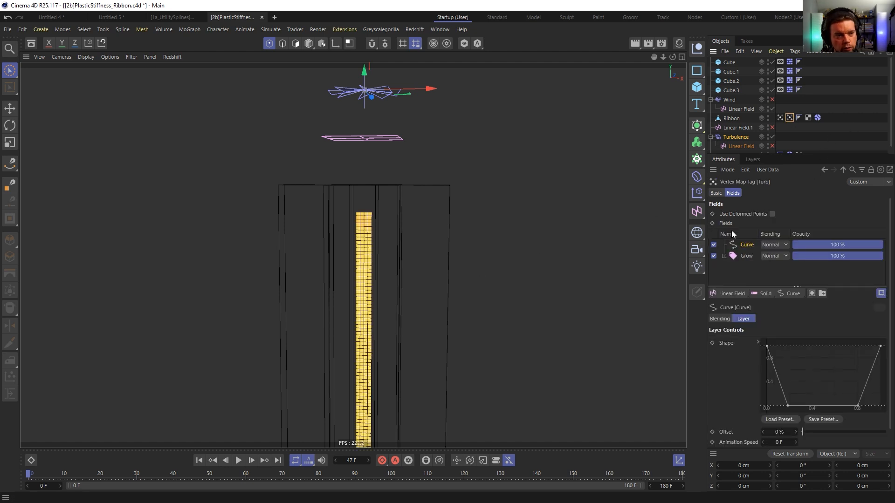
{"action": "right_click", "coordinate": [840, 364]}
{"action": "left_click", "coordinate": [776, 455]}
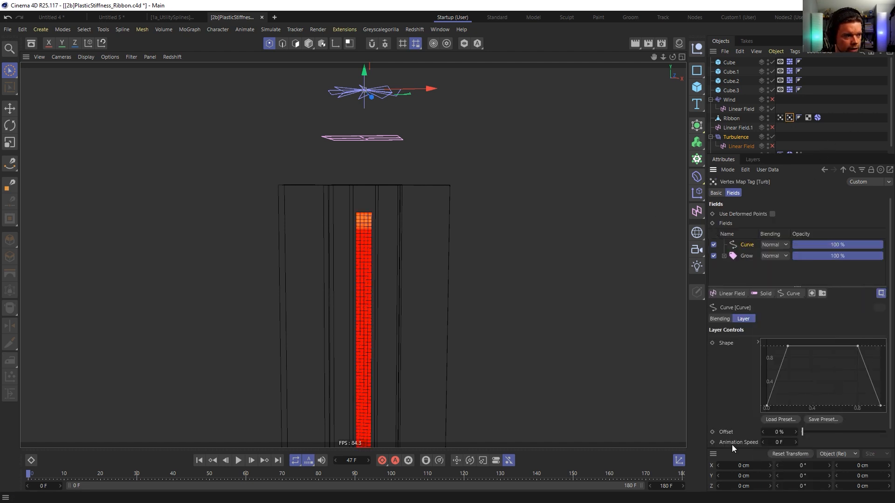
{"action": "left_click", "coordinate": [238, 460]}
{"action": "left_click", "coordinate": [238, 461]}
{"action": "left_click", "coordinate": [199, 460]}
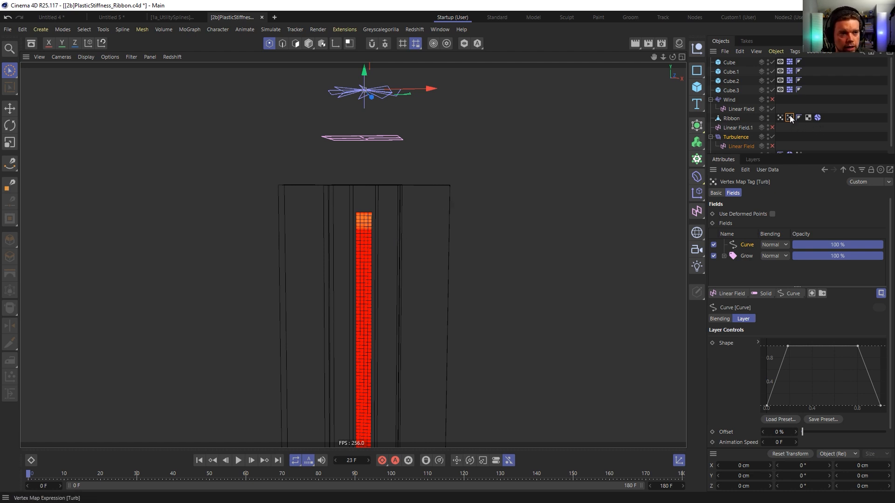
Add the Turb vertex map to the Turbulence object's fields and disable the four Cube objects
{"action": "left_click", "coordinate": [739, 138]}
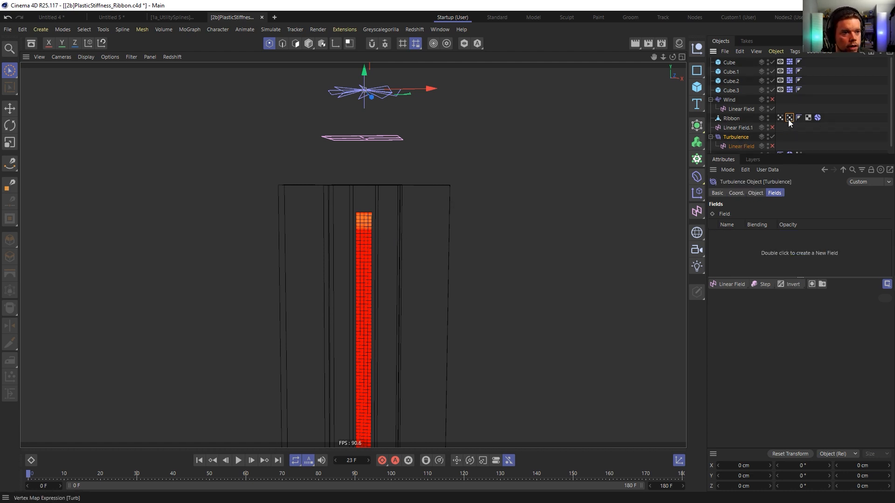
{"action": "left_click_drag", "start_coordinate": [733, 240], "coordinate": [734, 238]}
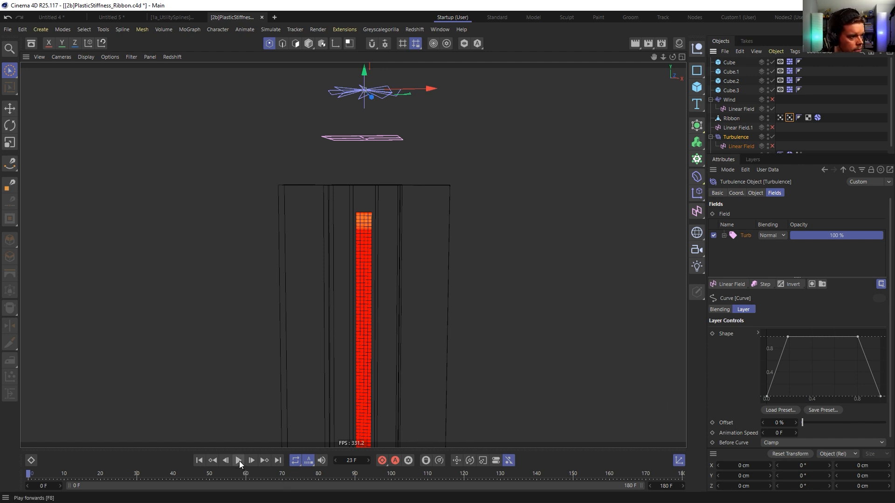
{"action": "left_click_drag", "start_coordinate": [772, 53], "coordinate": [774, 49]}
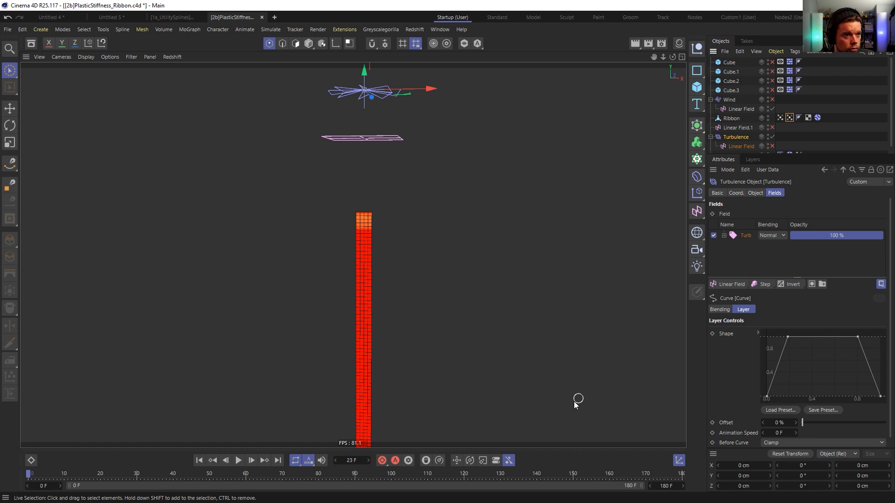
Play the ribbon simulation with the cubes disabled to frame 152 and return to the start
{"action": "left_click", "coordinate": [238, 460]}
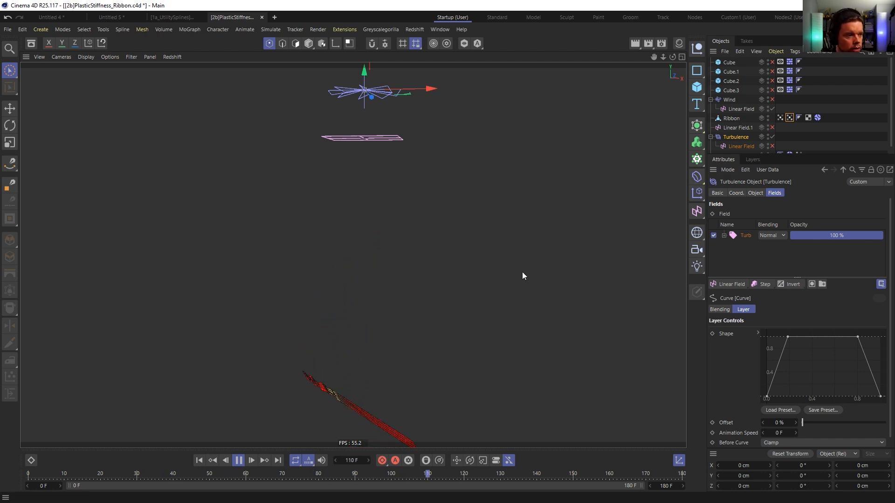
{"action": "left_click", "coordinate": [238, 461]}
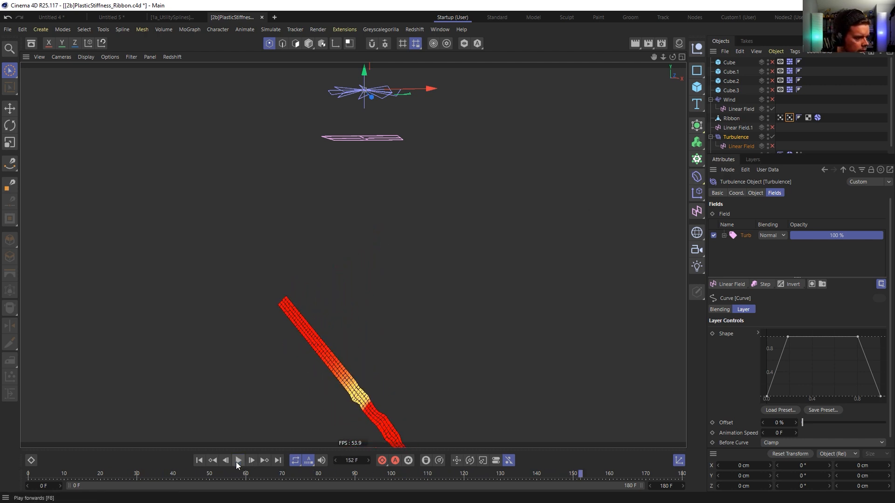
{"action": "left_click", "coordinate": [202, 462]}
Set the Grow map's Freeze Effect Strength to 8 %, play the simulation to frame 108, and return to the start
{"action": "left_click", "coordinate": [780, 117]}
{"action": "left_click", "coordinate": [741, 245]}
{"action": "double_click", "coordinate": [774, 381]}
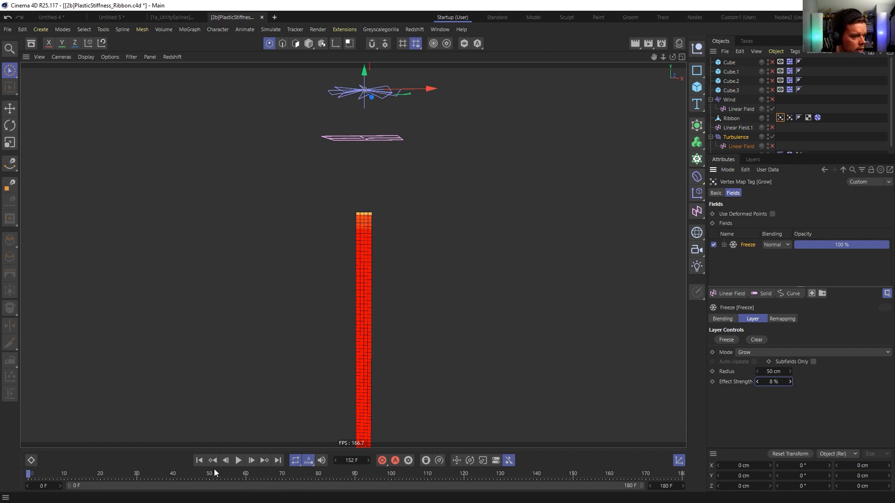
{"action": "left_click", "coordinate": [238, 460]}
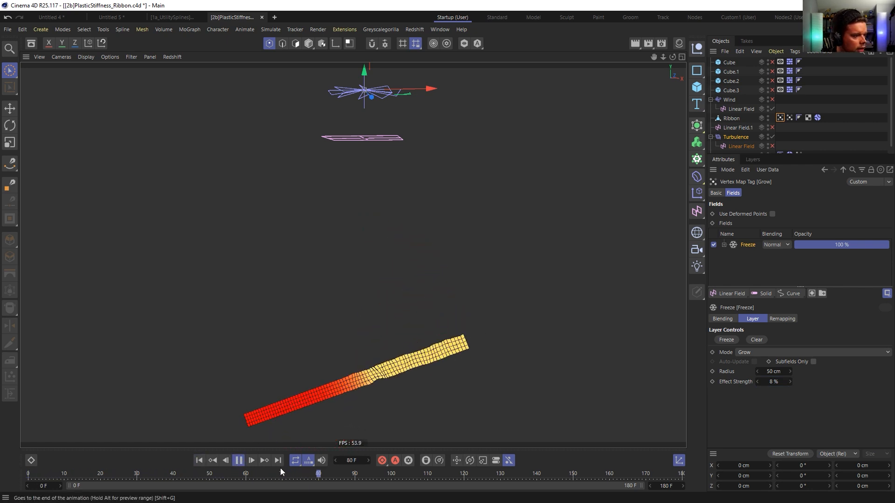
{"action": "left_click", "coordinate": [239, 461]}
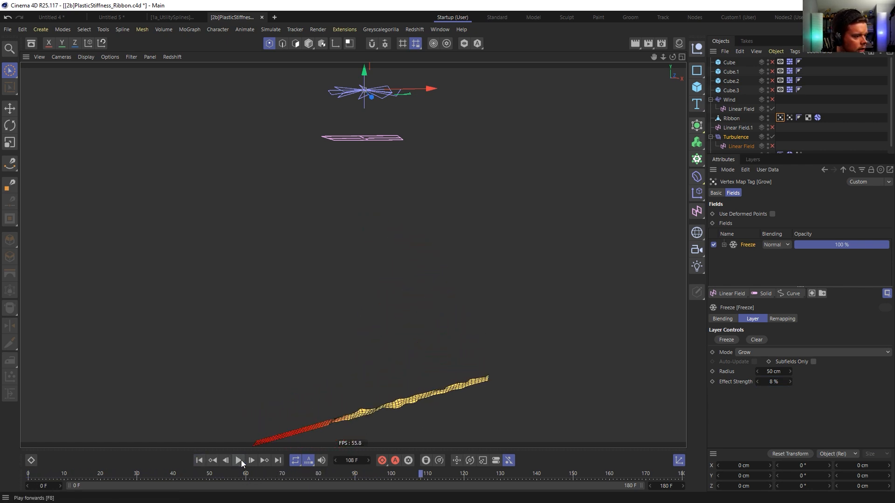
{"action": "left_click", "coordinate": [200, 460]}
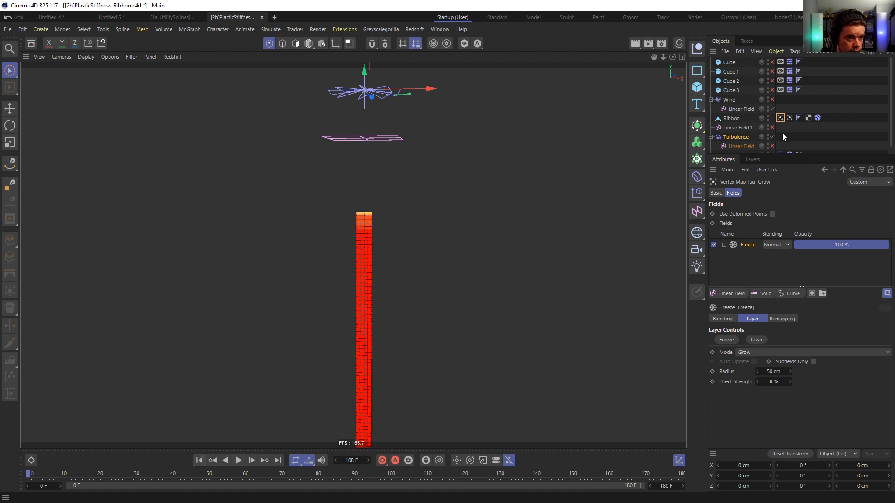
Examine the Ribbon's soft-body settings and its Grow and Turb vertex maps, with the simulation played to frame 17
{"action": "left_click", "coordinate": [818, 118]}
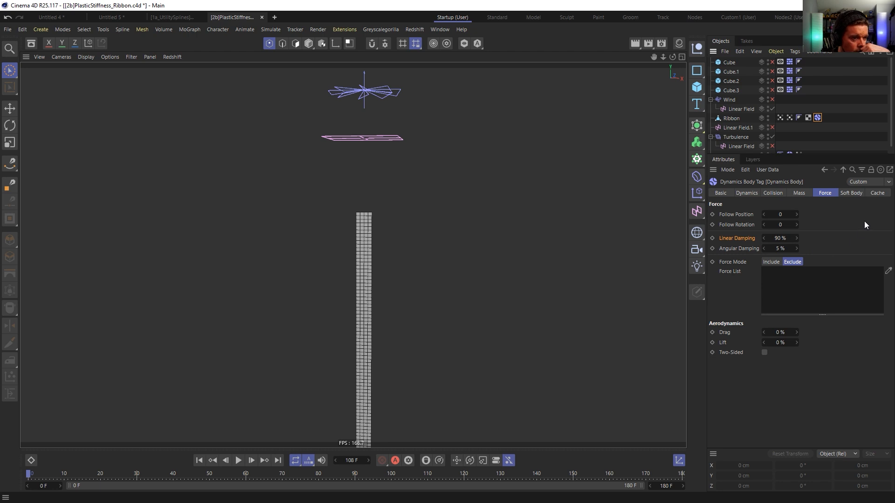
{"action": "left_click", "coordinate": [844, 193]}
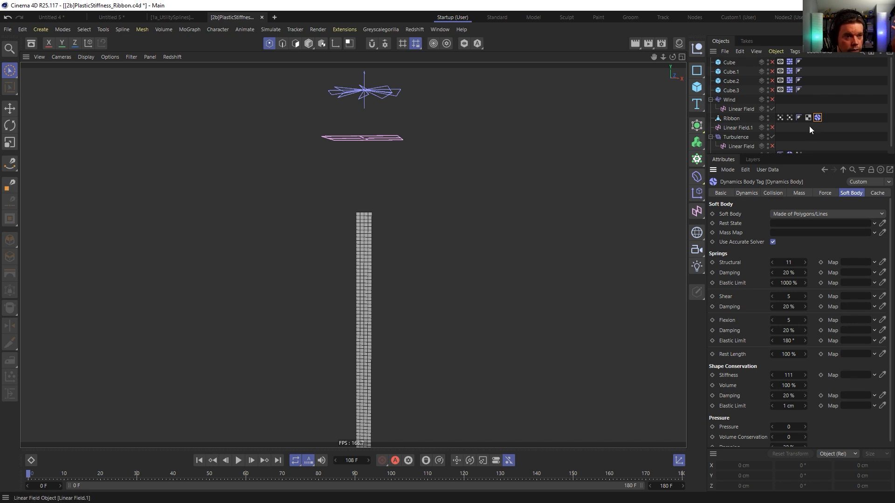
{"action": "left_click", "coordinate": [780, 117]}
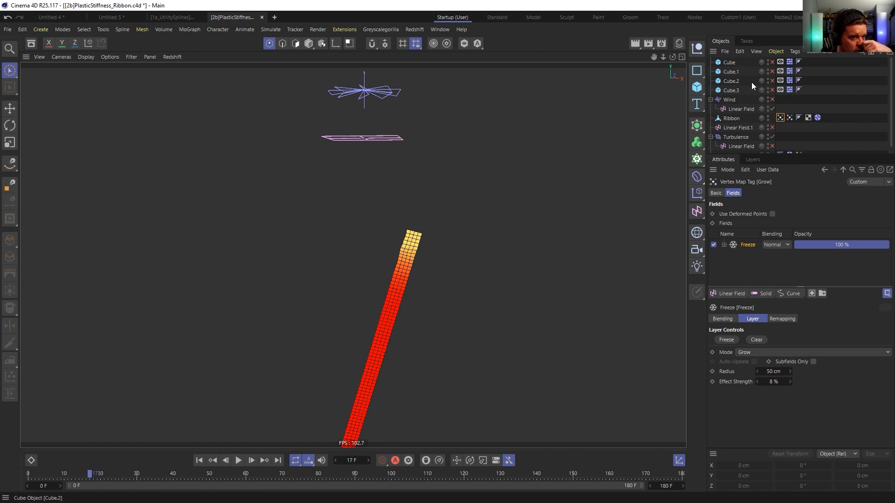
{"action": "left_click", "coordinate": [792, 117]}
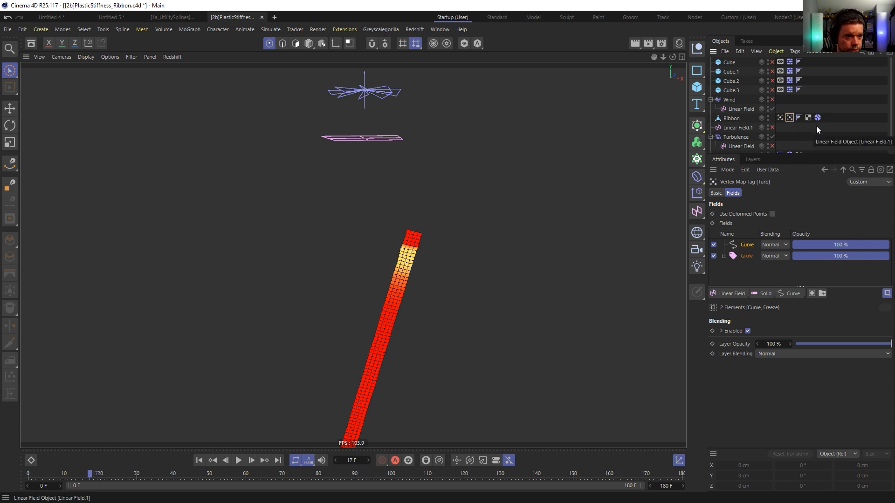
Duplicate the Ribbon's Turb vertex map and replace the copy's field layers with the Turb map and an Invert layer above it
{"action": "left_click_drag", "start_coordinate": [789, 117], "coordinate": [796, 120]}
{"action": "left_click_drag", "start_coordinate": [751, 274], "coordinate": [740, 235]}
{"action": "key", "text": "Delete"}
{"action": "left_click_drag", "start_coordinate": [786, 120], "coordinate": [745, 252]}
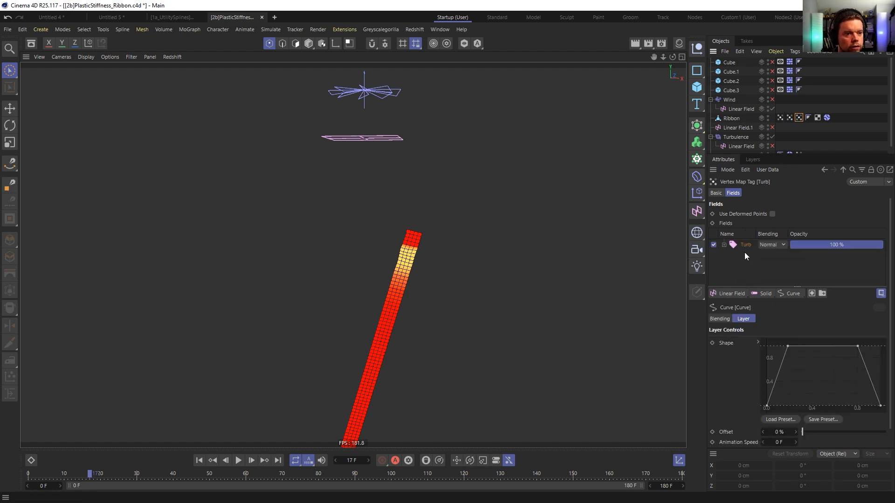
{"action": "left_click", "coordinate": [793, 294]}
{"action": "left_click", "coordinate": [809, 381]}
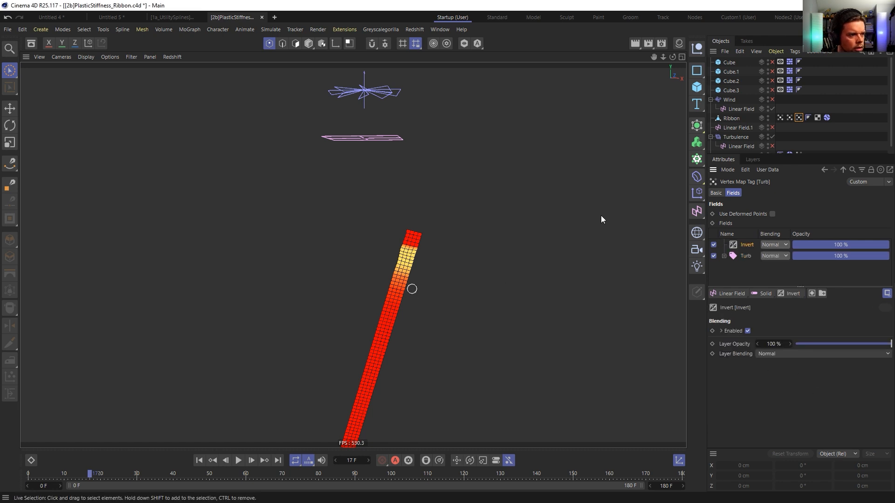
{"action": "left_click", "coordinate": [745, 255]}
{"action": "left_click", "coordinate": [747, 245]}
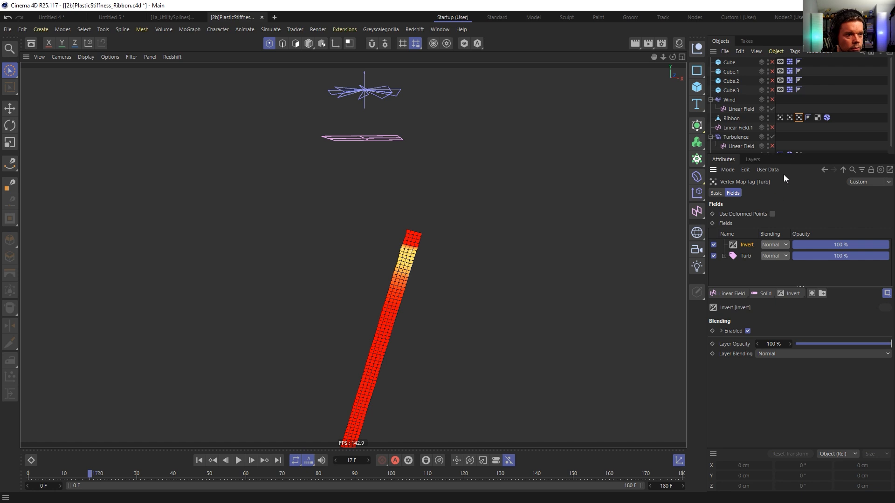
Rename the duplicated vertex map as Stiffness and play the simulation from the start to frame 31
{"action": "left_click", "coordinate": [716, 193]}
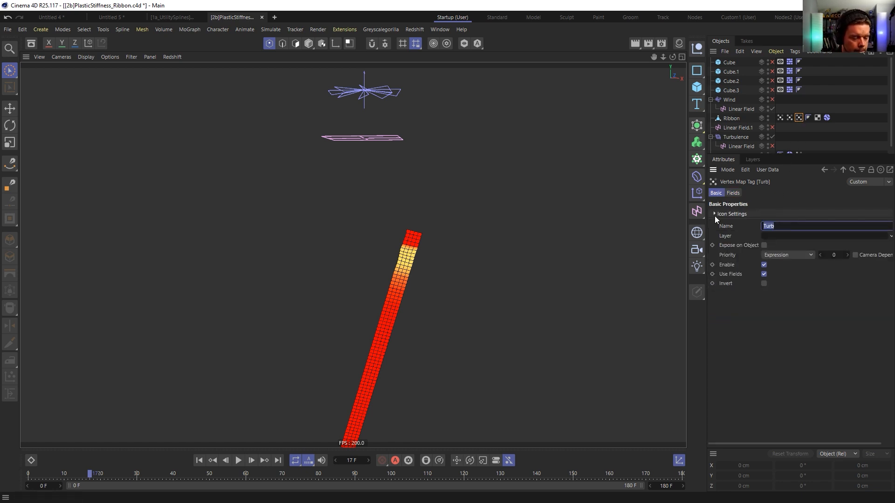
{"action": "type", "text": "Stiffness"}
{"action": "key", "text": "Return"}
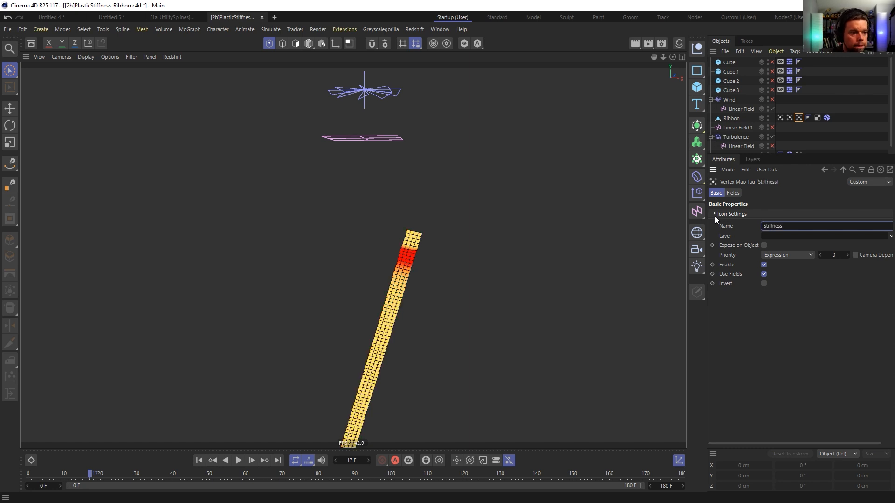
{"action": "left_click", "coordinate": [200, 461]}
{"action": "left_click", "coordinate": [238, 461]}
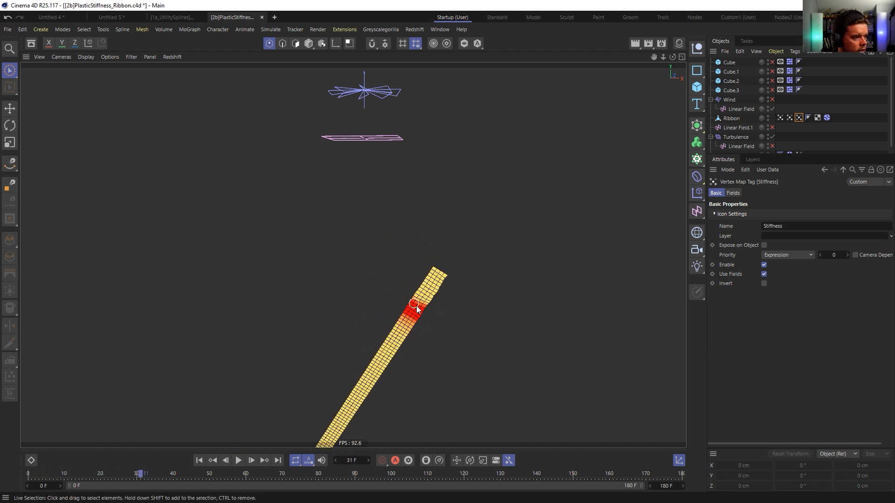
Assign the Stiffness vertex map to the Ribbon's Shape Conservation Stiffness, play the simulation to frame 150, and return to the start
{"action": "left_click", "coordinate": [827, 118]}
{"action": "left_click_drag", "start_coordinate": [799, 117], "coordinate": [856, 426]}
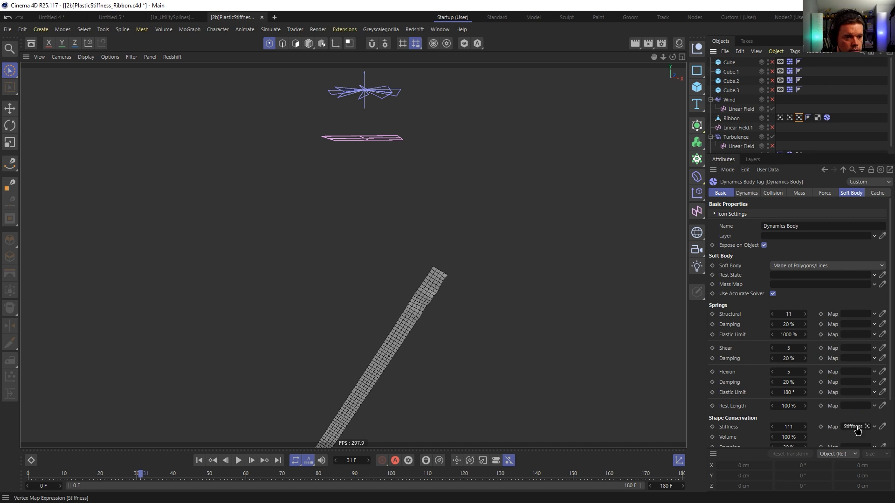
{"action": "left_click", "coordinate": [198, 461]}
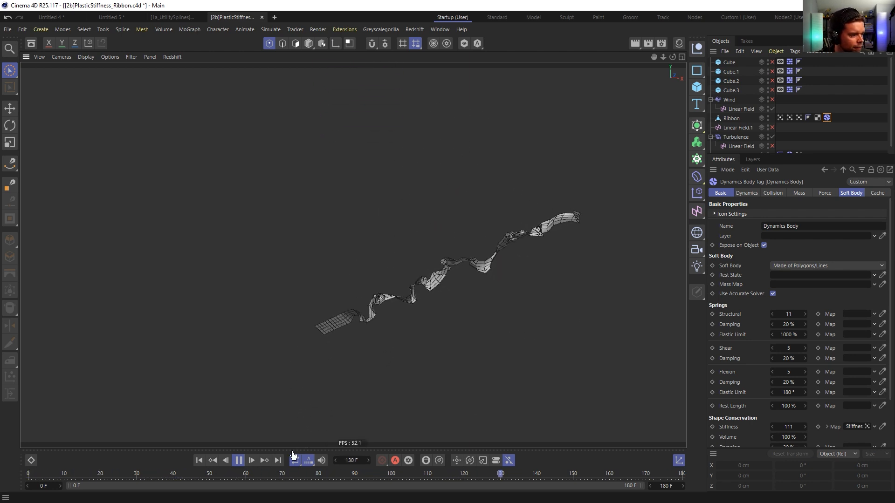
{"action": "left_click", "coordinate": [239, 461]}
{"action": "left_click", "coordinate": [200, 460]}
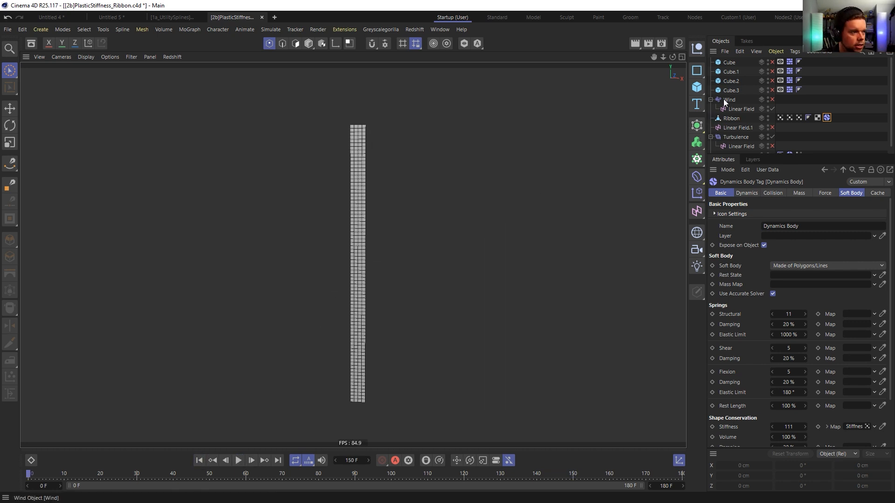
Set the Follow Rotation of the Ribbon's Dynamics Body to 55 and play the simulation
{"action": "left_click_drag", "start_coordinate": [339, 187], "coordinate": [397, 258], "text": "alt"}
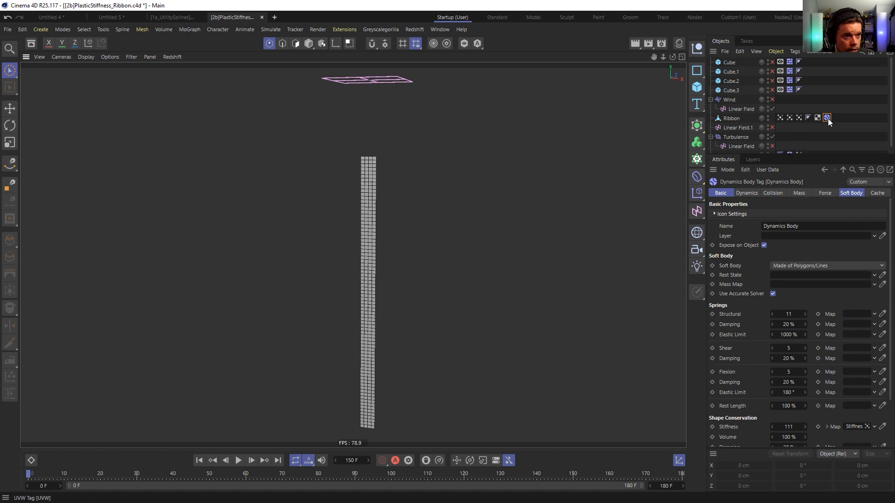
{"action": "left_click", "coordinate": [799, 193]}
{"action": "left_click", "coordinate": [823, 193]}
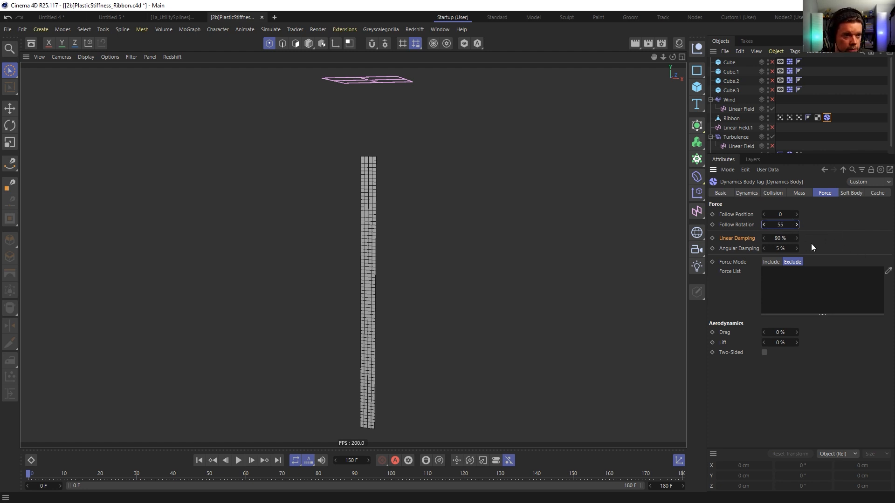
{"action": "left_click", "coordinate": [238, 461]}
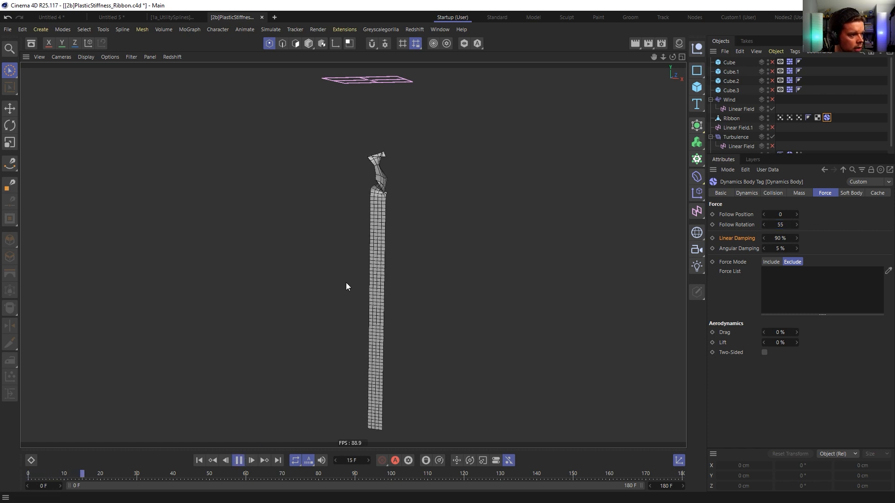
Set the Follow Position of the Ribbon's Dynamics Body to 55 and replay the simulation from the start
{"action": "left_click", "coordinate": [780, 214]}
{"action": "type", "text": "55"}
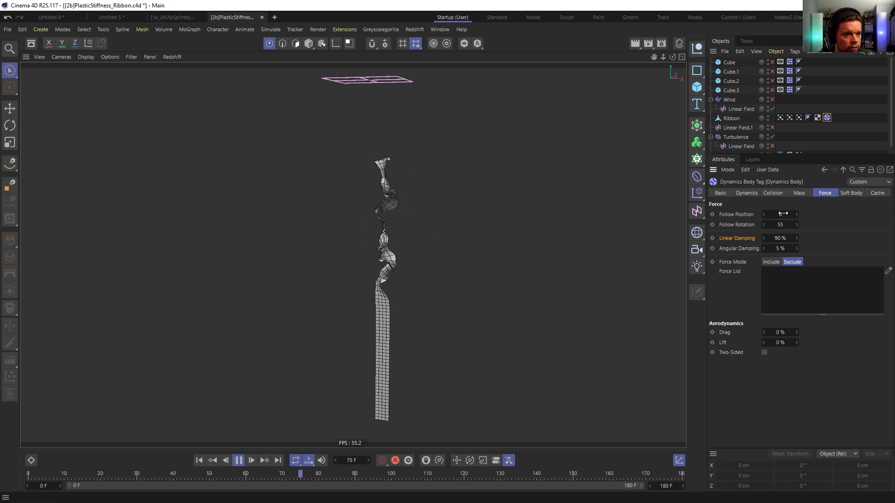
{"action": "key", "text": "Return"}
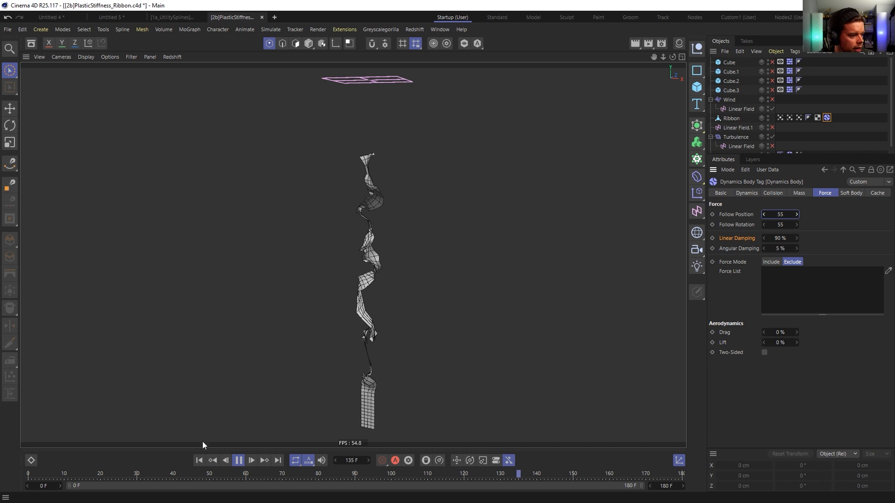
{"action": "left_click", "coordinate": [198, 461]}
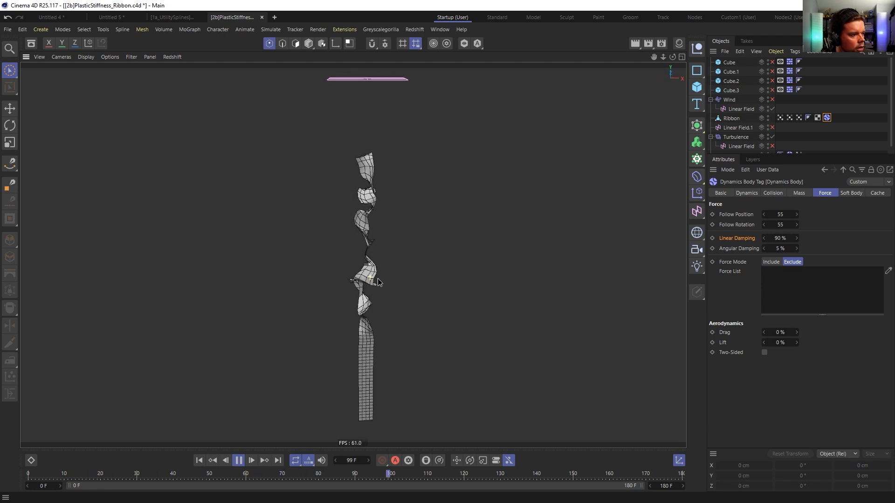
Delete the Linear Field under the Turbulence object
{"action": "scroll", "coordinate": [740, 102], "scroll_direction": "down", "scroll_amount": 1}
{"action": "left_click", "coordinate": [735, 130]}
{"action": "left_click", "coordinate": [737, 139]}
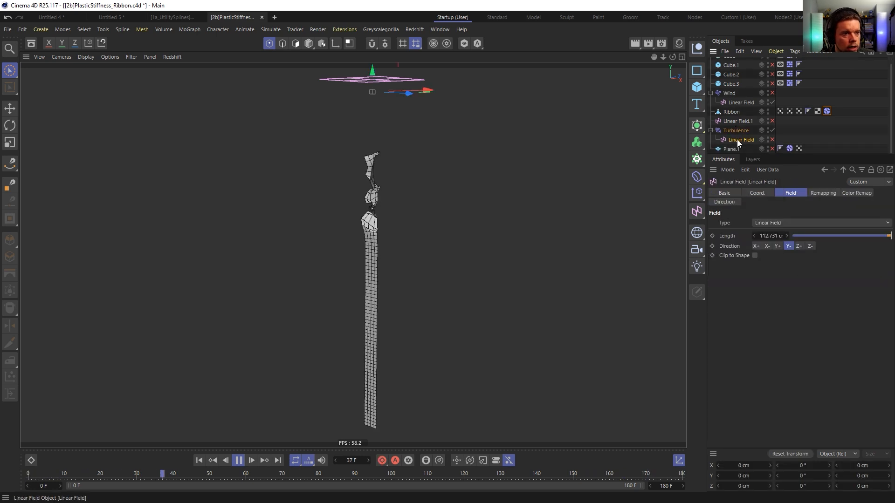
{"action": "key", "text": "Delete"}
Try Turbulence Scale values of 0 %, 86.62 % and 33.55 %, settle on 40.57 %, stop at frame 75 and return to the start
{"action": "left_click", "coordinate": [737, 137]}
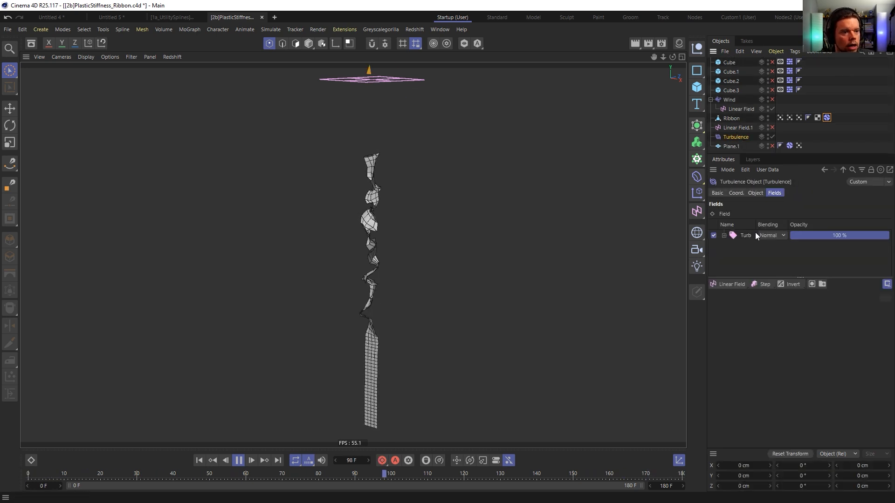
{"action": "left_click", "coordinate": [755, 193]}
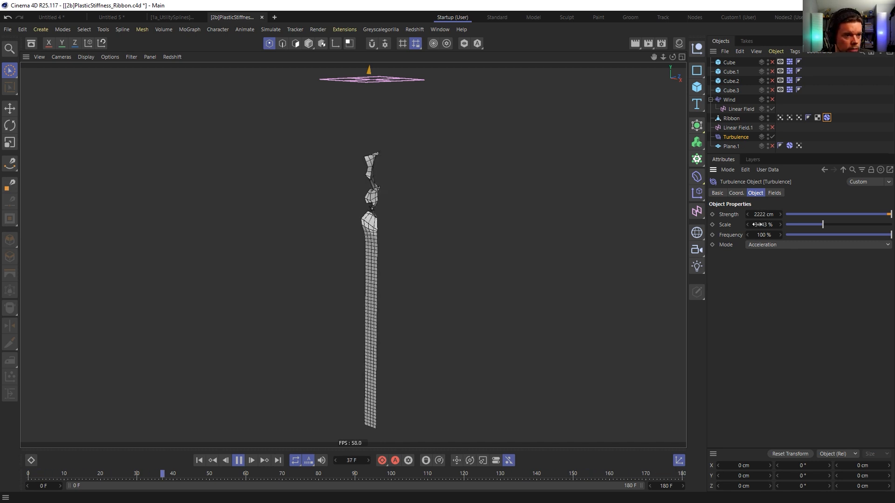
{"action": "left_click_drag", "start_coordinate": [793, 225], "coordinate": [785, 226]}
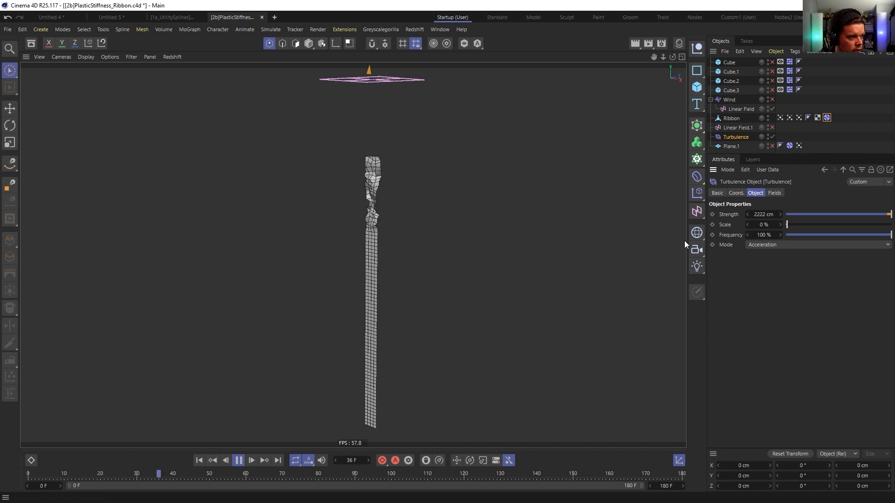
{"action": "left_click", "coordinate": [879, 226]}
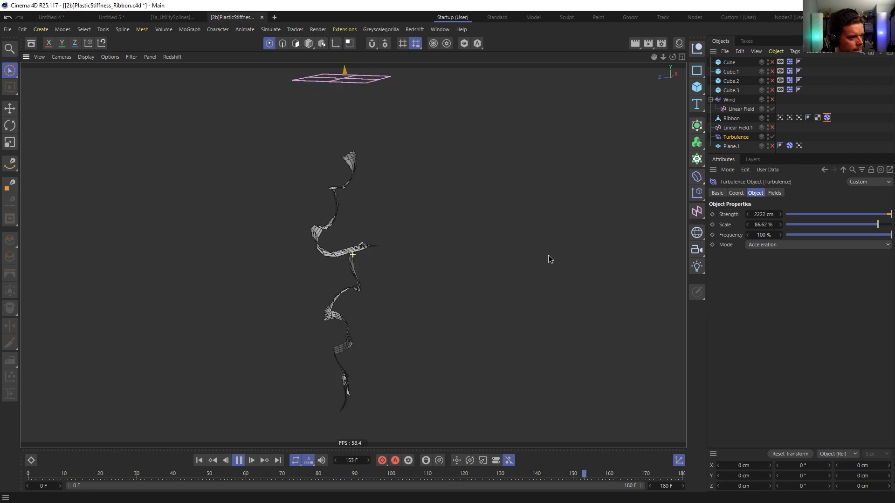
{"action": "left_click_drag", "start_coordinate": [878, 225], "coordinate": [822, 226]}
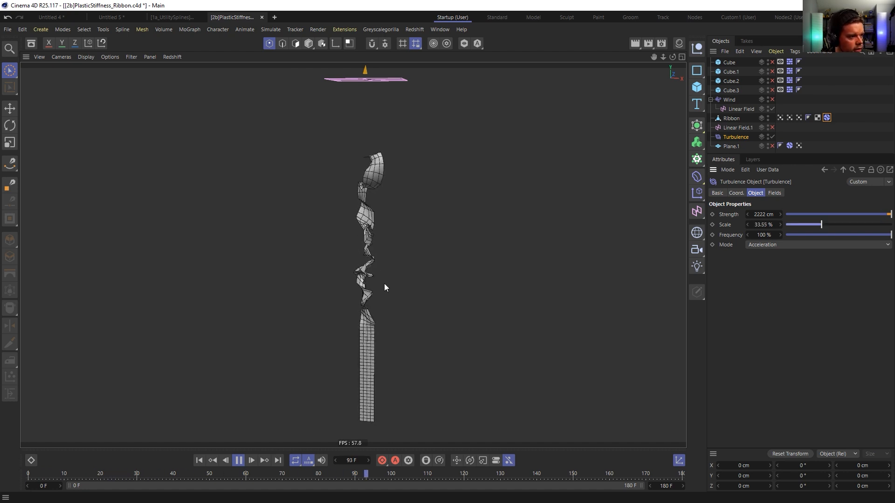
{"action": "left_click_drag", "start_coordinate": [822, 225], "coordinate": [829, 225]}
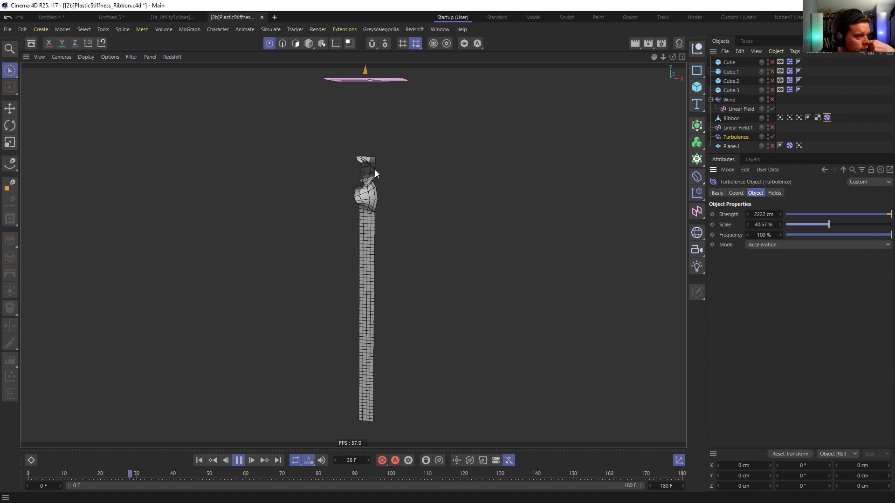
{"action": "left_click", "coordinate": [238, 461]}
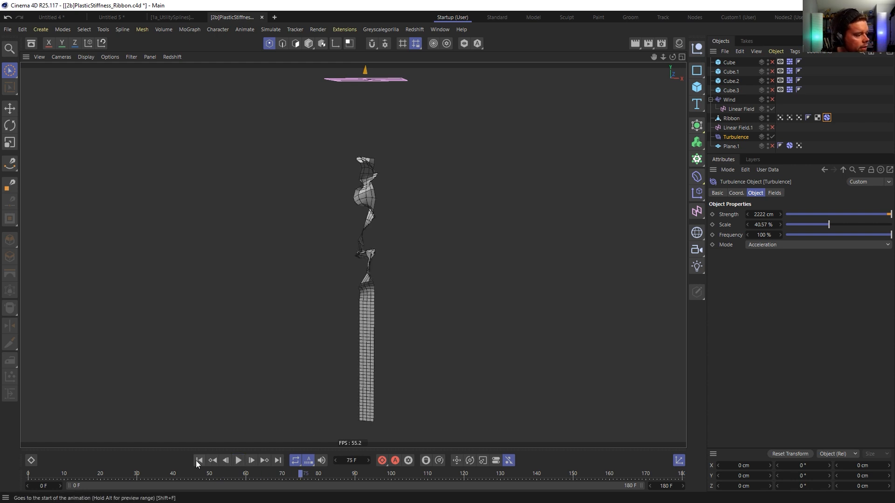
{"action": "left_click", "coordinate": [196, 460]}
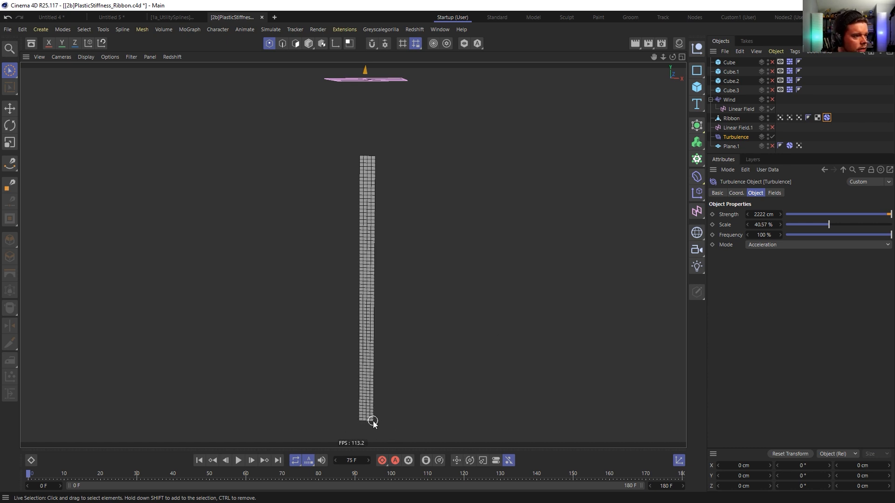
Display the Grow vertex map on the Ribbon, play the simulation to frame 143, and return to the start
{"action": "left_click", "coordinate": [782, 117]}
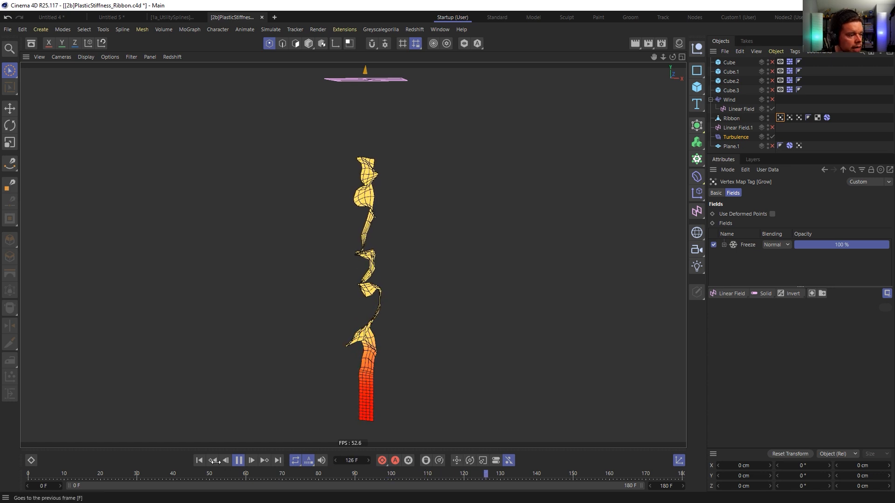
{"action": "left_click", "coordinate": [237, 463]}
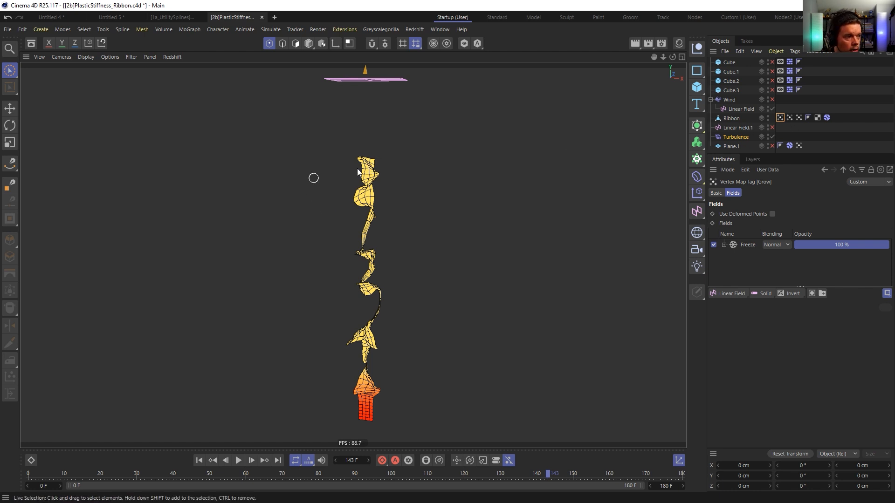
{"action": "left_click", "coordinate": [199, 460]}
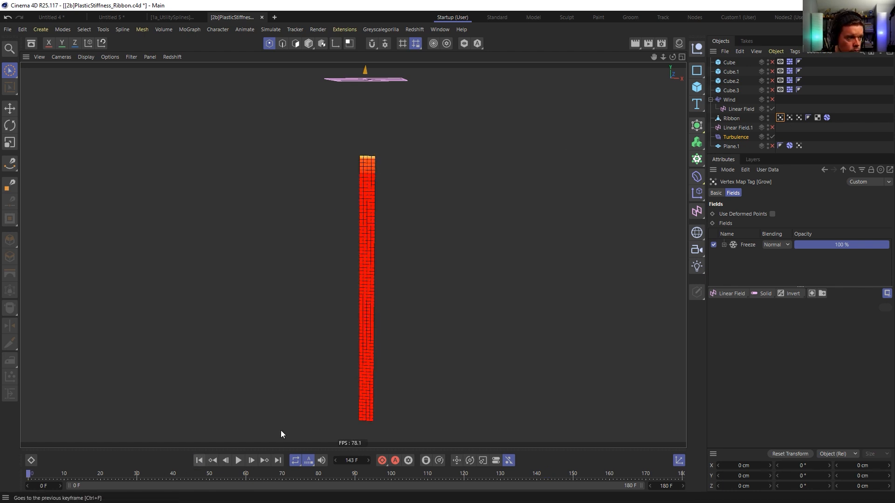
Enable the Wind object and replace its Linear Field with the Grow vertex map in its fields
{"action": "left_click", "coordinate": [734, 100]}
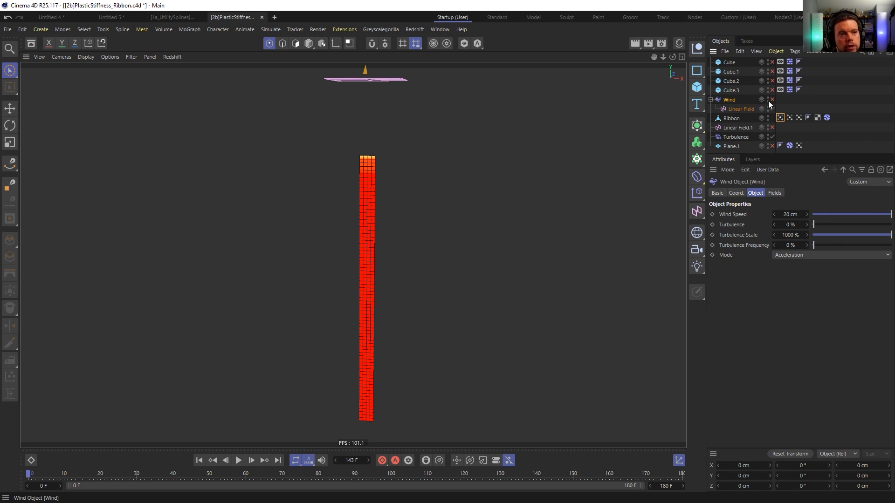
{"action": "left_click", "coordinate": [737, 109]}
{"action": "key", "text": "Delete"}
{"action": "left_click", "coordinate": [728, 100]}
{"action": "left_click", "coordinate": [772, 194]}
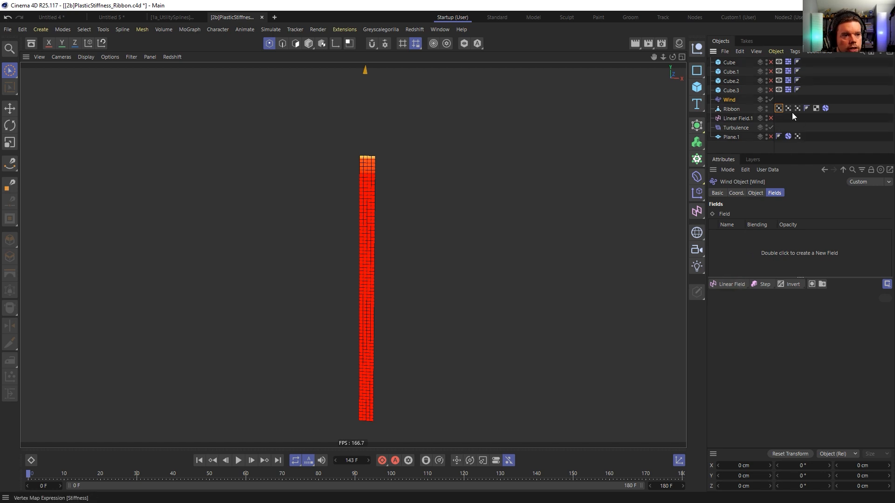
{"action": "left_click_drag", "start_coordinate": [735, 241], "coordinate": [732, 253]}
{"action": "left_click", "coordinate": [742, 236]}
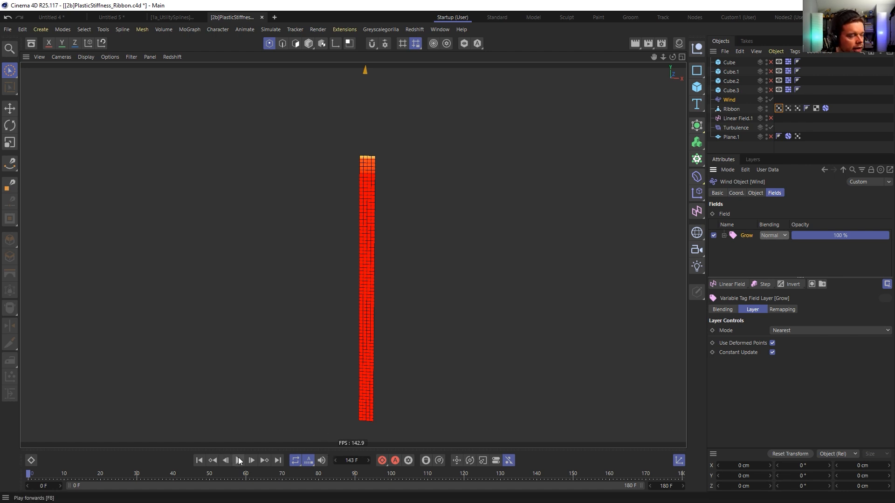
Set Follow Position and Follow Rotation to 0 in the Ribbon's Dynamics Body tag while the simulation plays
{"action": "left_click", "coordinate": [779, 108]}
{"action": "left_click", "coordinate": [826, 108]}
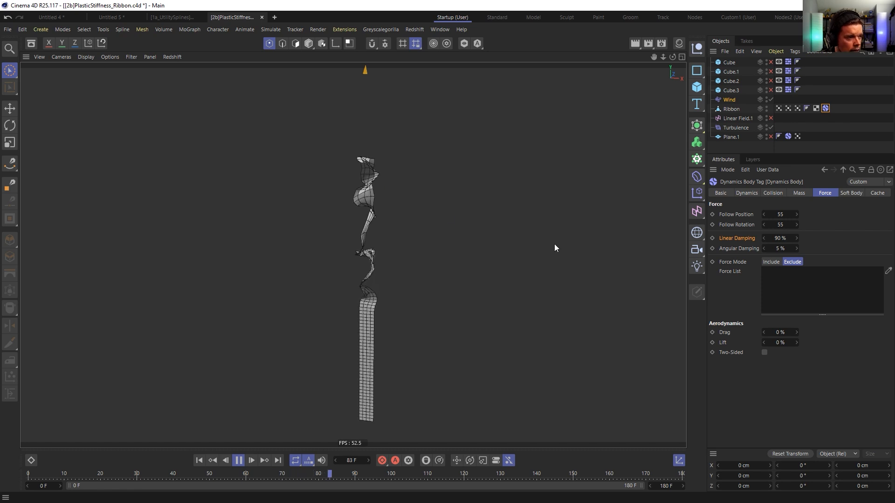
{"action": "double_click", "coordinate": [780, 214]}
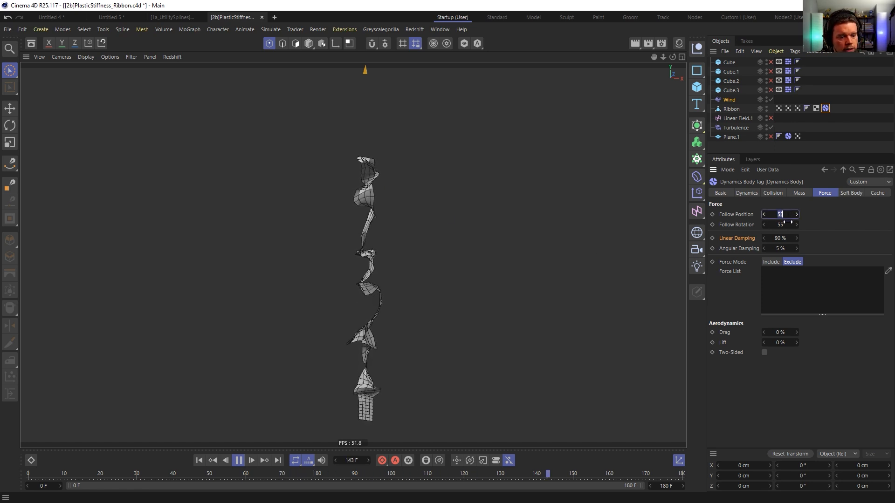
{"action": "type", "text": "0"}
{"action": "double_click", "coordinate": [793, 225]}
{"action": "type", "text": "0"}
{"action": "key", "text": "Return"}
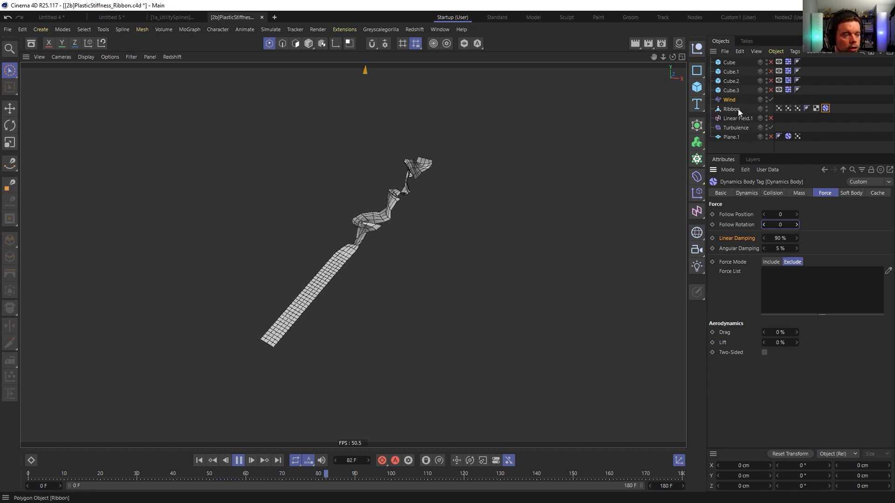
Select the Wind object, replay the simulation from the start to frame 75, and return to the start
{"action": "left_click", "coordinate": [730, 100]}
{"action": "left_click", "coordinate": [199, 461]}
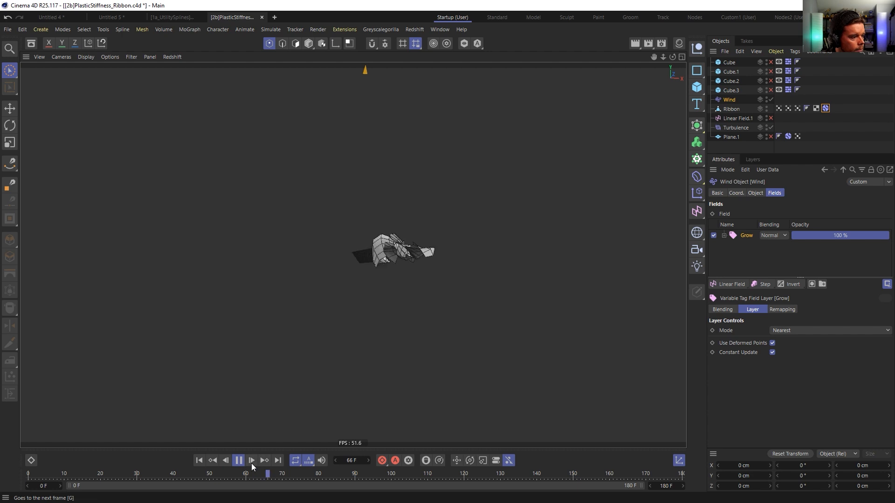
{"action": "left_click", "coordinate": [238, 461]}
{"action": "left_click", "coordinate": [200, 461]}
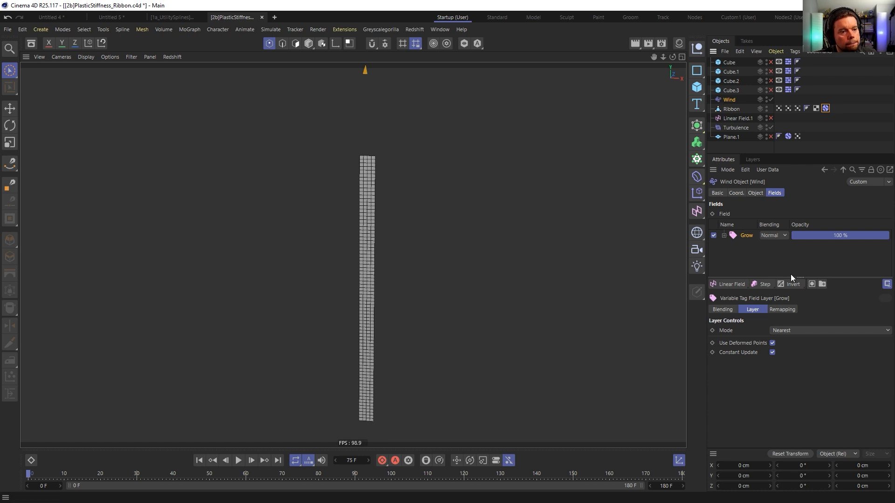
Set the Wind Speed to 50 cm and rotate the Wind object to a pitch of -90° so it blows downward
{"action": "left_click", "coordinate": [756, 193]}
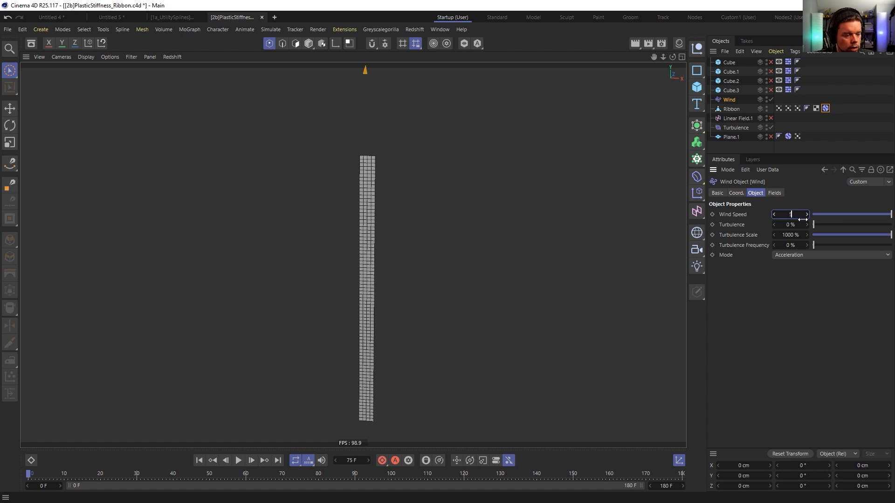
{"action": "right_click_drag", "start_coordinate": [550, 146], "coordinate": [455, 187], "text": "alt"}
{"action": "middle_click_drag", "start_coordinate": [455, 187], "coordinate": [444, 219], "text": "alt"}
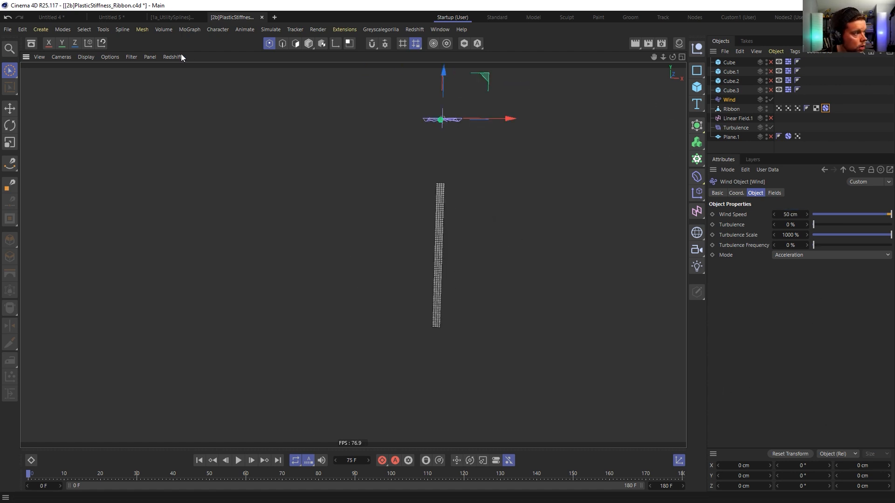
{"action": "left_click", "coordinate": [308, 44]}
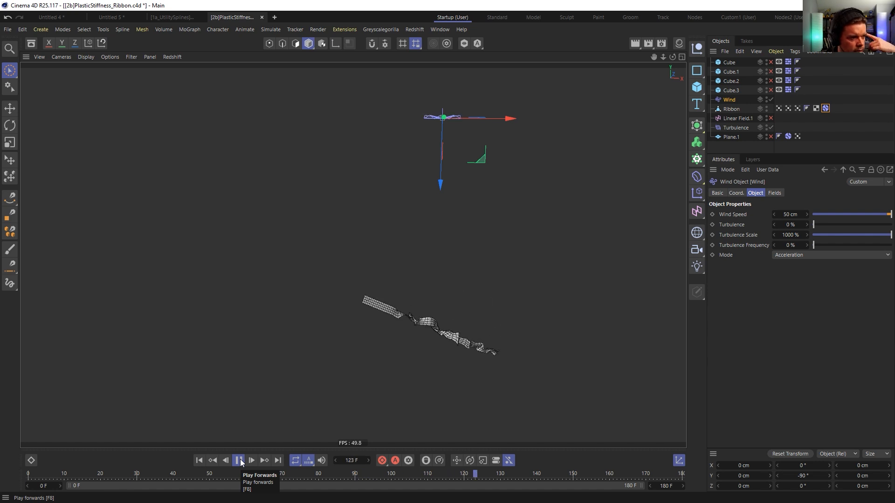
Play the simulation to frame 176, then replay it to frame 119 with the Ribbon's Stiffness vertex map displayed
{"action": "left_click", "coordinate": [239, 461]}
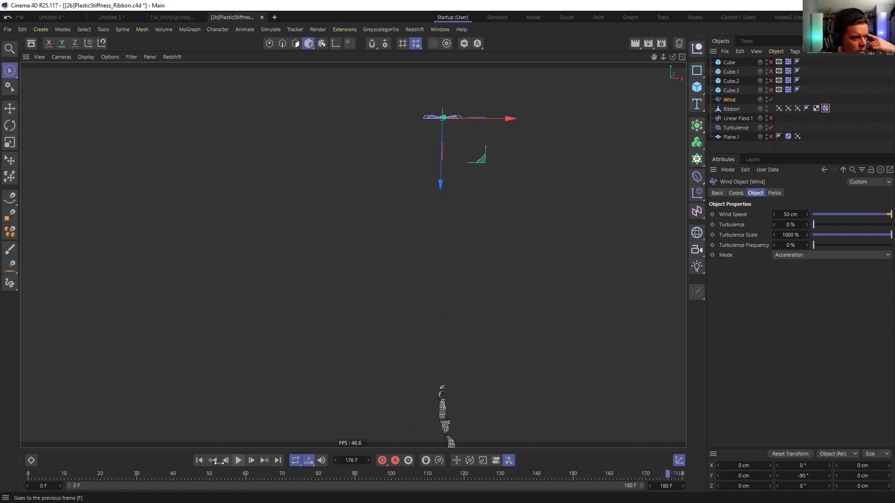
{"action": "left_click", "coordinate": [200, 461]}
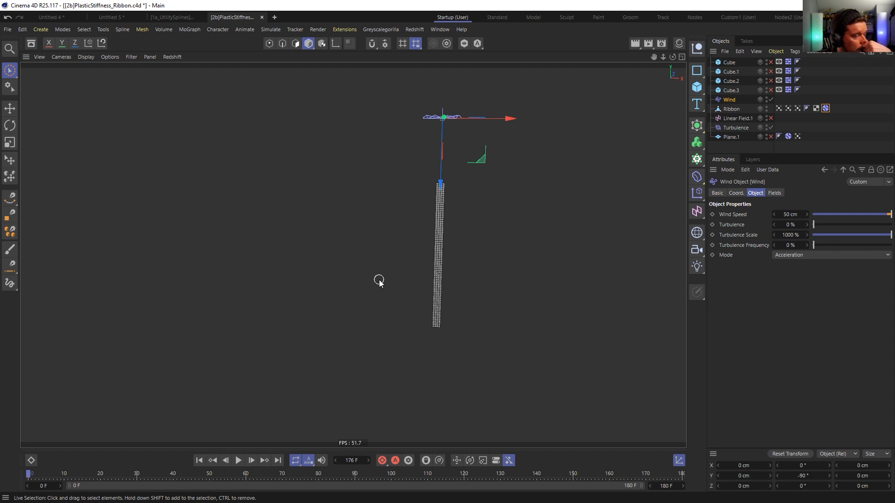
{"action": "left_click", "coordinate": [826, 109]}
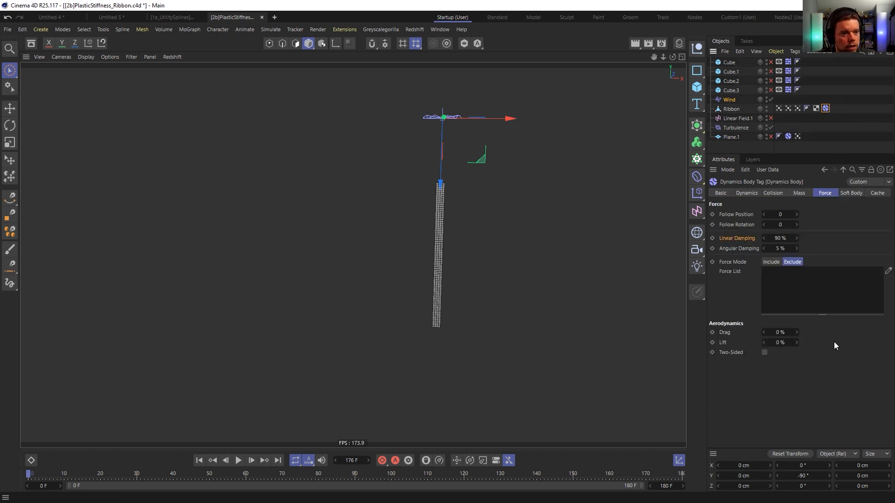
{"action": "left_click", "coordinate": [797, 109]}
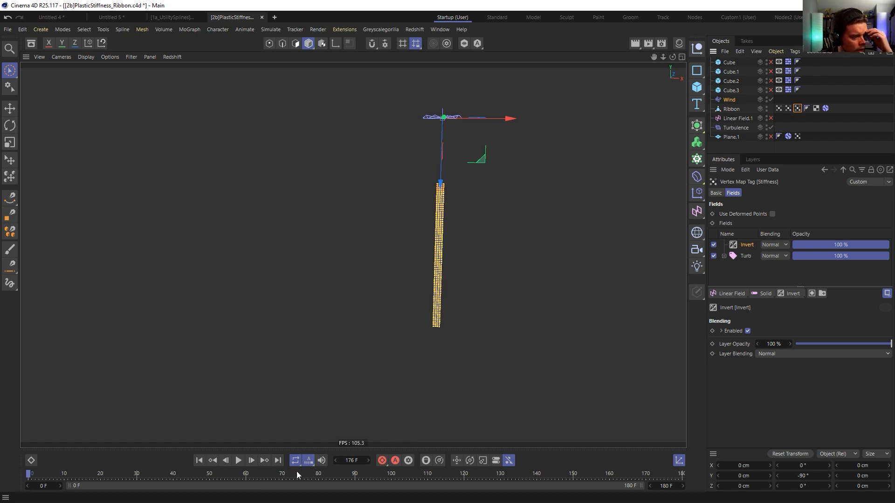
{"action": "left_click", "coordinate": [239, 460]}
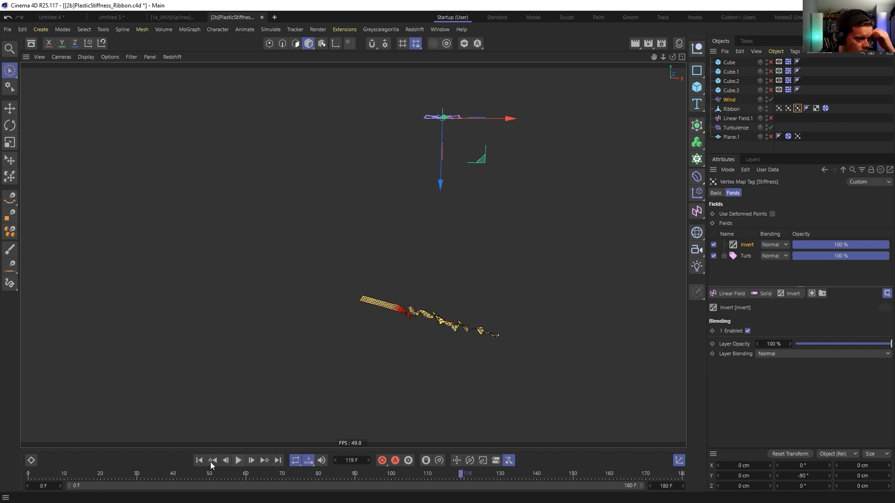
{"action": "left_click", "coordinate": [199, 460]}
Enable Cube, Cube.1, Cube.2 and Cube.3 around the ribbon
{"action": "left_click_drag", "start_coordinate": [771, 89], "coordinate": [772, 62]}
{"action": "left_click_drag", "start_coordinate": [457, 208], "coordinate": [433, 231], "text": "alt"}
{"action": "right_click_drag", "start_coordinate": [467, 209], "coordinate": [498, 200], "text": "alt"}
{"action": "left_click_drag", "start_coordinate": [476, 197], "coordinate": [491, 182], "text": "alt"}
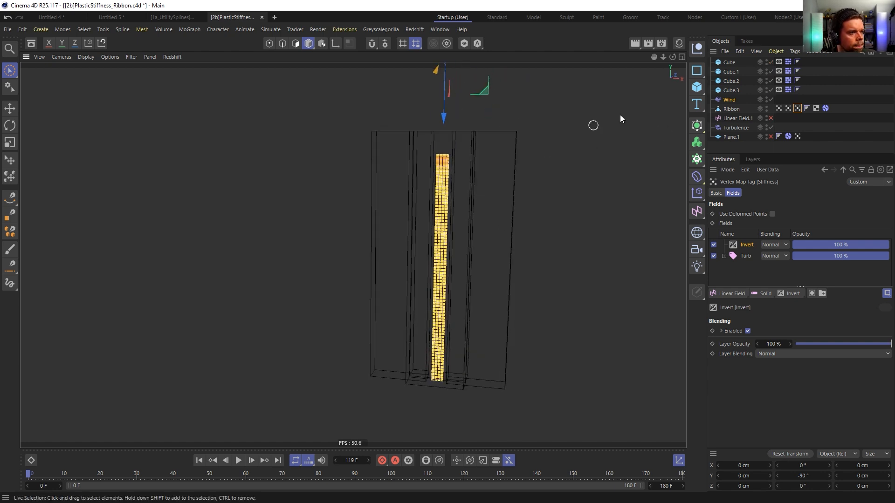
Shorten the four cubes to a Y size of about 145.76 cm and move them down around the ribbon's lower end
{"action": "left_click", "coordinate": [730, 62]}
{"action": "left_click", "coordinate": [730, 90], "text": "shift"}
{"action": "left_click_drag", "start_coordinate": [791, 237], "coordinate": [746, 237]}
{"action": "left_click_drag", "start_coordinate": [442, 195], "coordinate": [434, 299]}
{"action": "left_click_drag", "start_coordinate": [442, 361], "coordinate": [447, 339], "text": "alt"}
{"action": "key", "text": "ctrl+shift+a"}
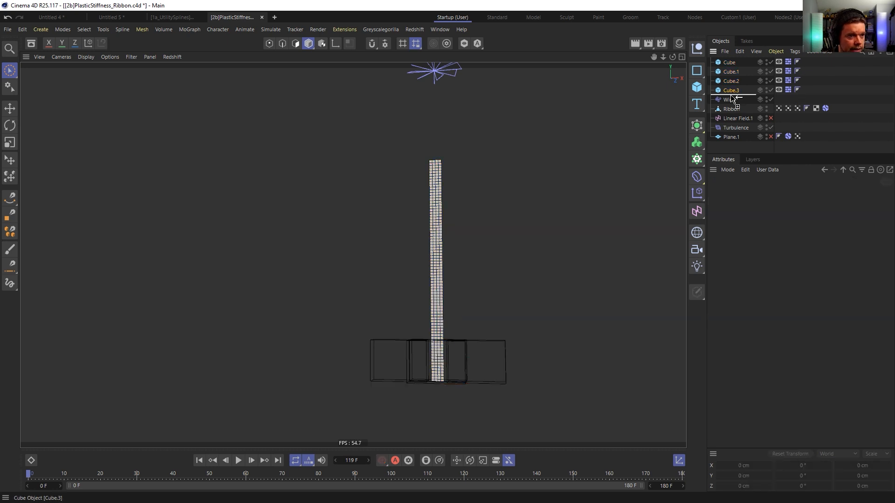
Duplicate Cube.3 and place the copy directly beneath the ribbon's lower end, at about X 4.8 cm and Y -1210.7 cm
{"action": "left_click_drag", "start_coordinate": [731, 95], "coordinate": [731, 96], "text": "ctrl"}
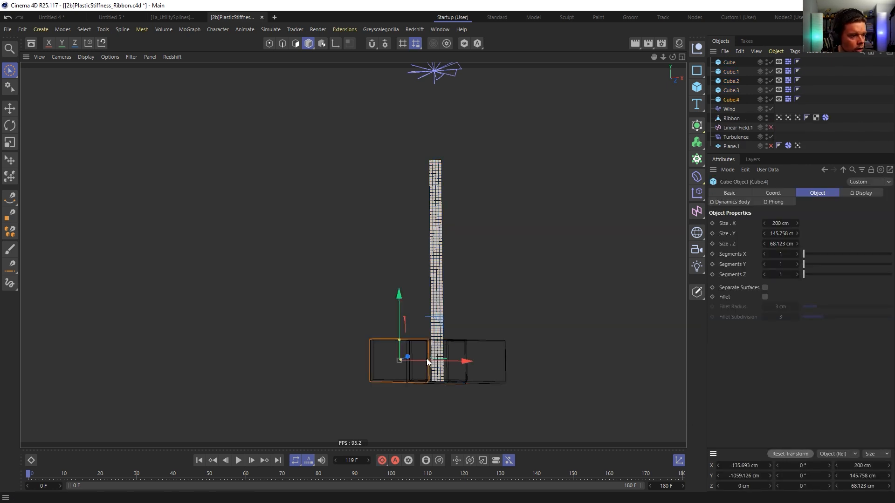
{"action": "left_click_drag", "start_coordinate": [450, 336], "coordinate": [440, 380]}
{"action": "scroll", "coordinate": [497, 385], "scroll_direction": "up", "scroll_amount": 10}
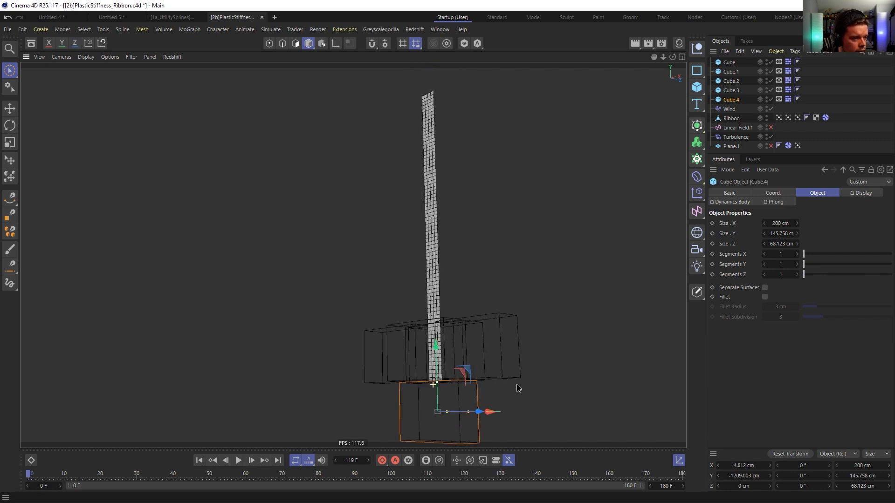
{"action": "left_click_drag", "start_coordinate": [509, 371], "coordinate": [503, 382], "text": "alt"}
{"action": "left_click", "coordinate": [404, 402]}
{"action": "left_click", "coordinate": [432, 367]}
{"action": "left_click_drag", "start_coordinate": [411, 398], "coordinate": [408, 401]}
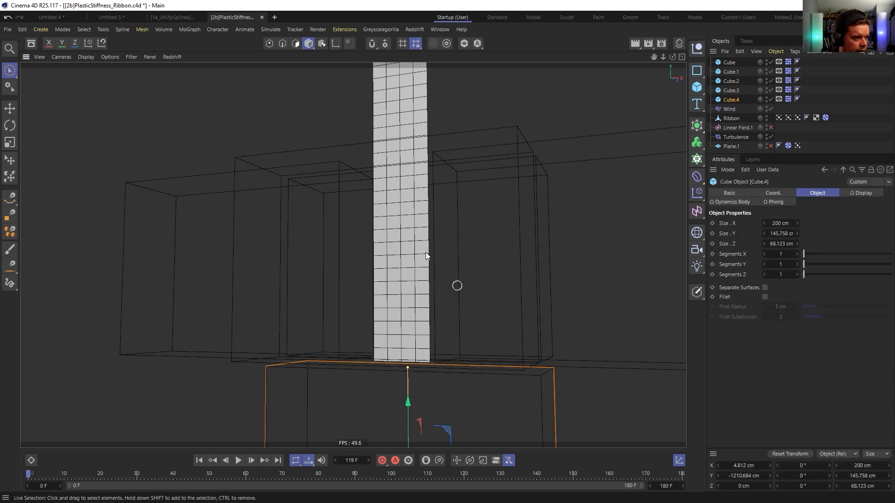
Play the simulation to frame 159 to examine how the cubes hold the ribbon
{"action": "left_click_drag", "start_coordinate": [460, 256], "coordinate": [406, 275], "text": "alt"}
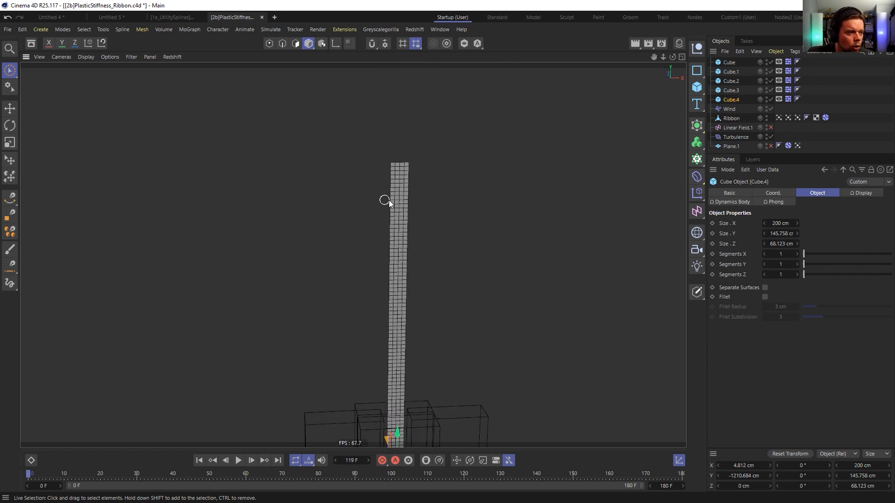
{"action": "left_click", "coordinate": [238, 461]}
{"action": "left_click_drag", "start_coordinate": [429, 408], "coordinate": [356, 333], "text": "alt"}
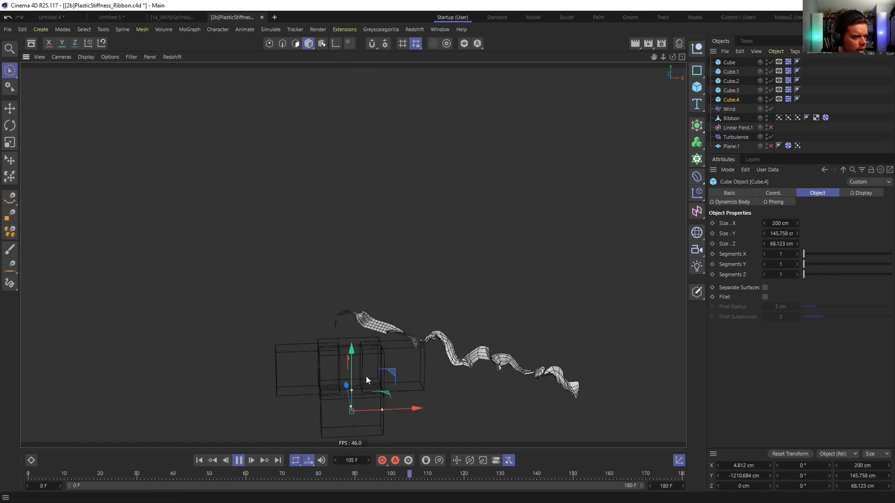
{"action": "left_click", "coordinate": [237, 460]}
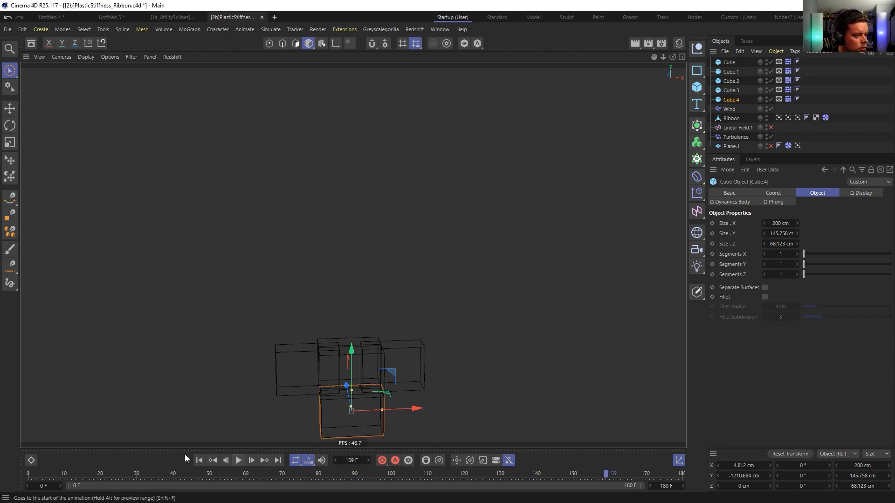
Return to the start of the animation and disable the Turbulence object
{"action": "left_click", "coordinate": [733, 110]}
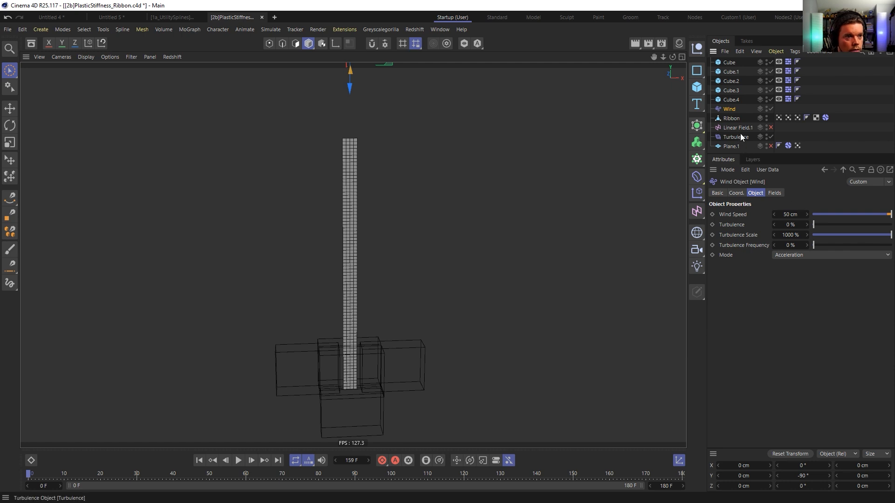
{"action": "left_click", "coordinate": [718, 136]}
{"action": "left_click", "coordinate": [770, 137]}
Add a Field Force object and set its Strength to 555
{"action": "left_click", "coordinate": [192, 34]}
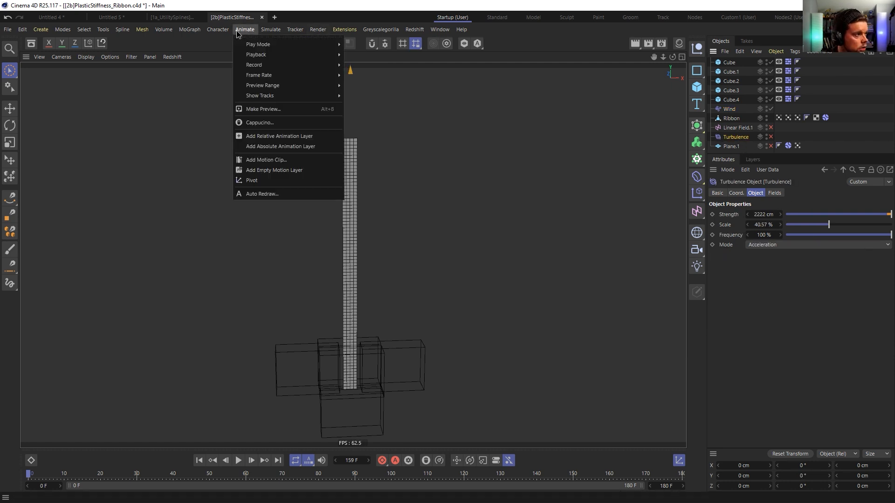
{"action": "mouse_move", "coordinate": [284, 93]}
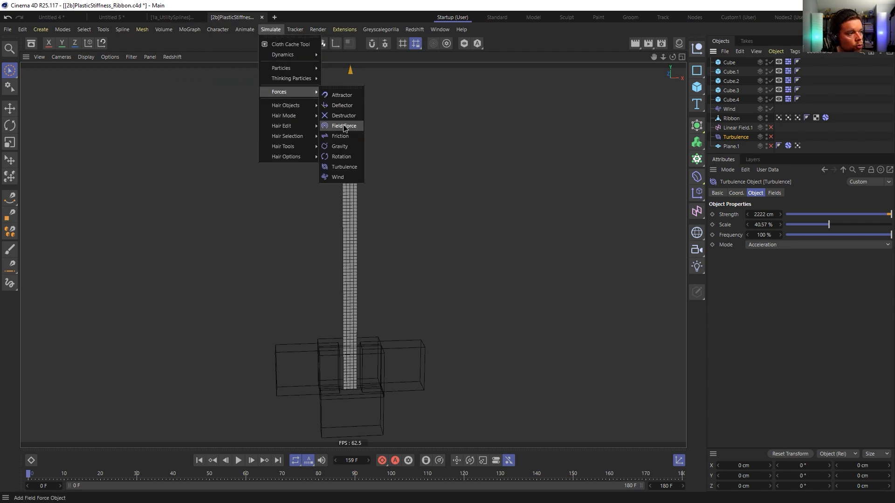
{"action": "left_click", "coordinate": [344, 127]}
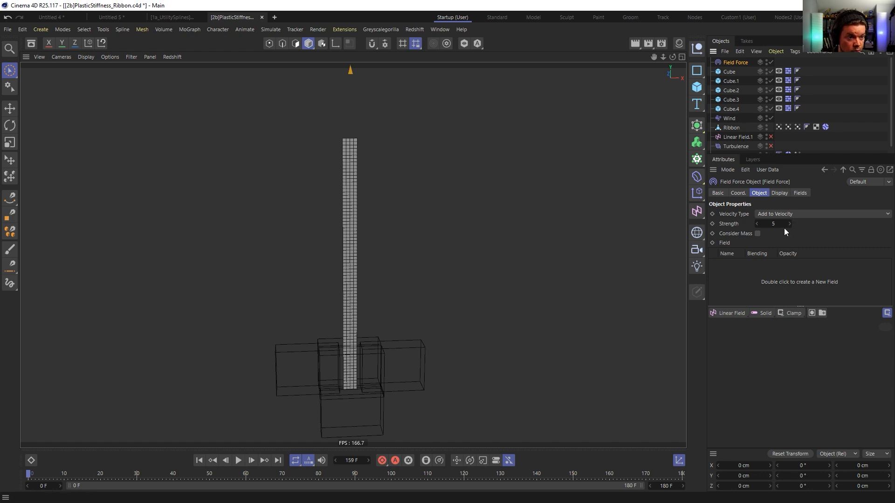
{"action": "type", "text": "555"}
{"action": "key", "text": "Return"}
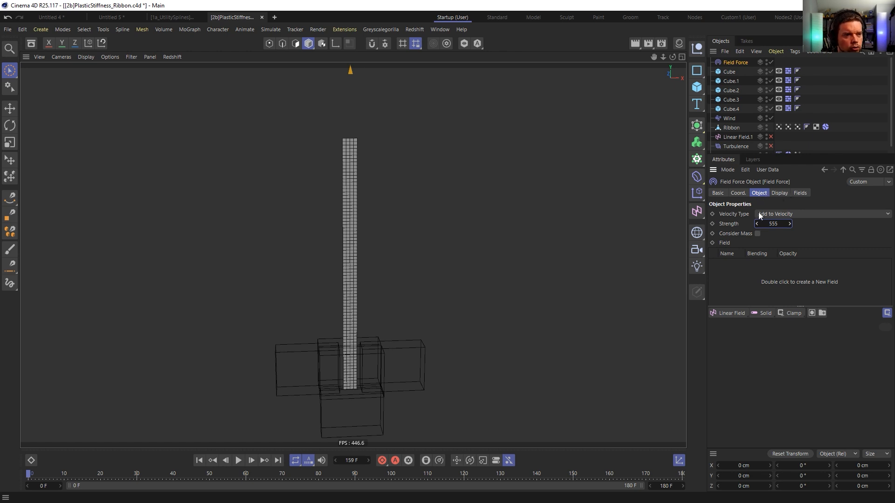
Add the Ribbon's Grow vertex map to the Field Force's falloff fields, checking it against the Wind's fields
{"action": "left_click", "coordinate": [801, 194]}
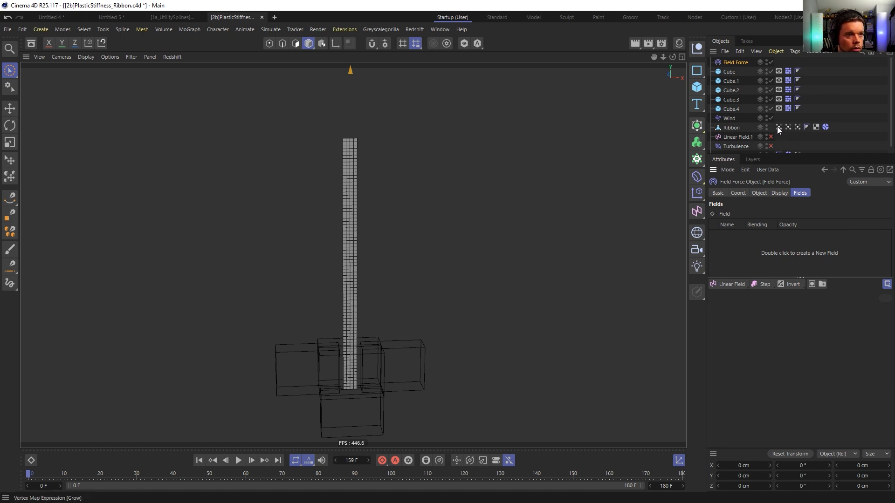
{"action": "left_click_drag", "start_coordinate": [778, 129], "coordinate": [738, 238]}
{"action": "left_click", "coordinate": [737, 119]}
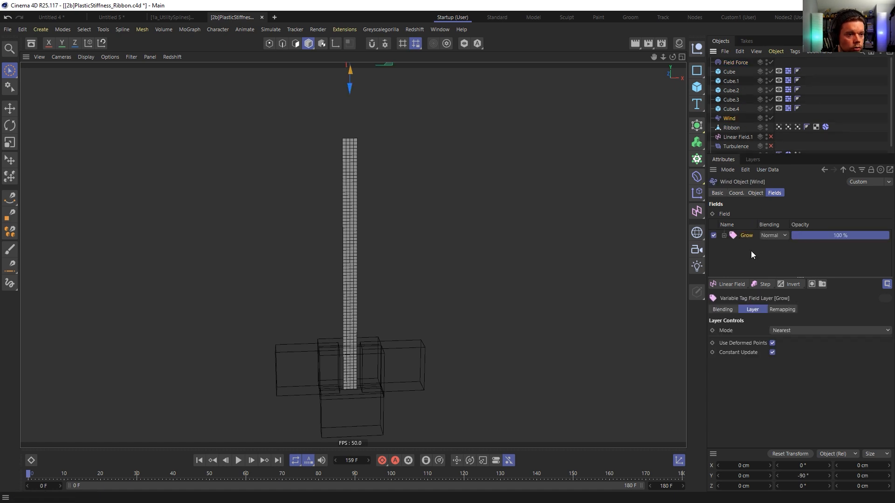
{"action": "left_click", "coordinate": [779, 128]}
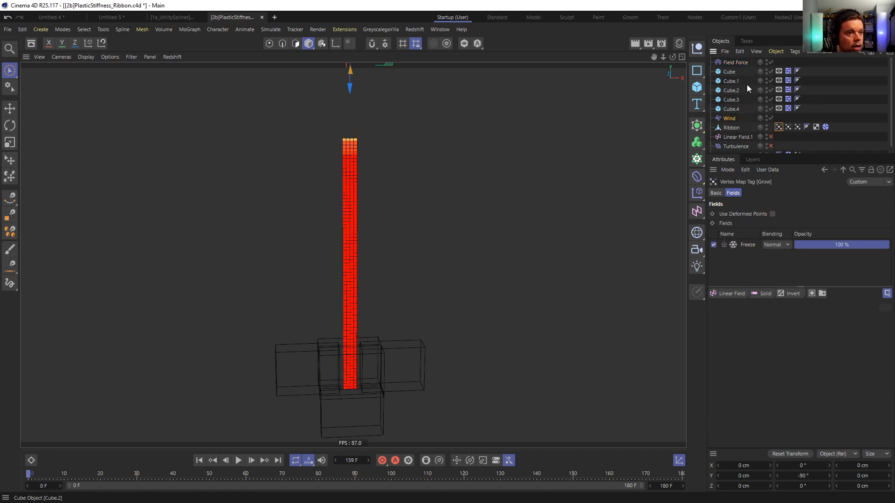
{"action": "left_click", "coordinate": [740, 63]}
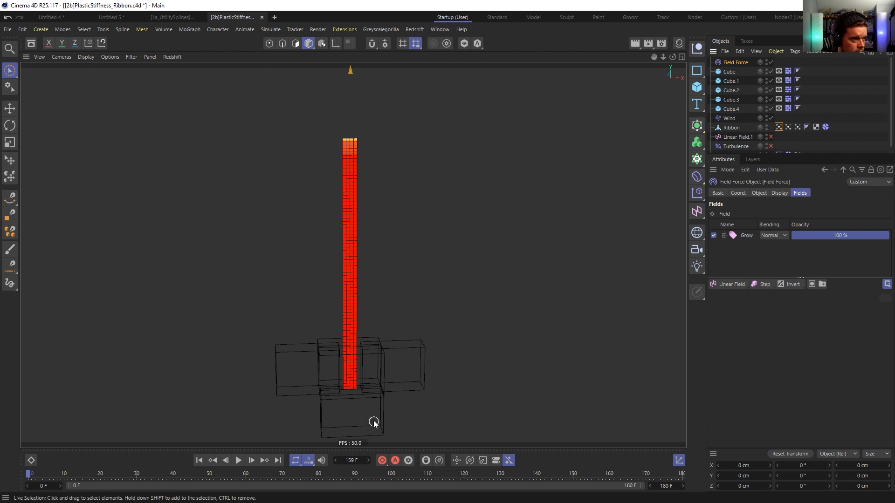
Try a Solid layer with Normal blending above Grow in the Field Force's falloff fields, and delete it
{"action": "left_click", "coordinate": [731, 285]}
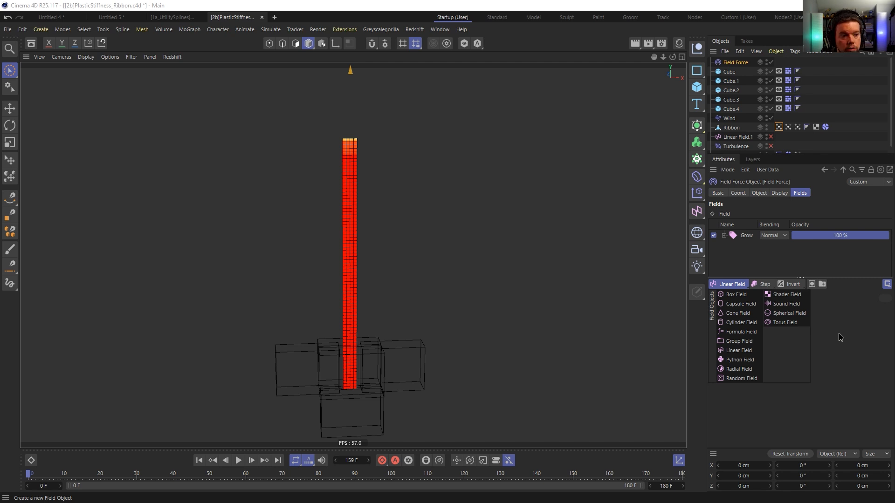
{"action": "left_click", "coordinate": [786, 284]}
{"action": "left_click", "coordinate": [726, 283]}
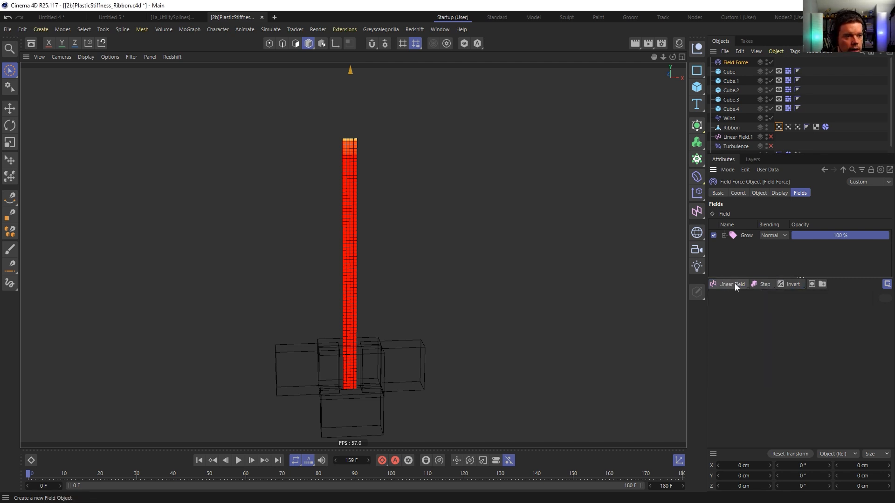
{"action": "left_click", "coordinate": [762, 285]}
{"action": "left_click", "coordinate": [779, 334]}
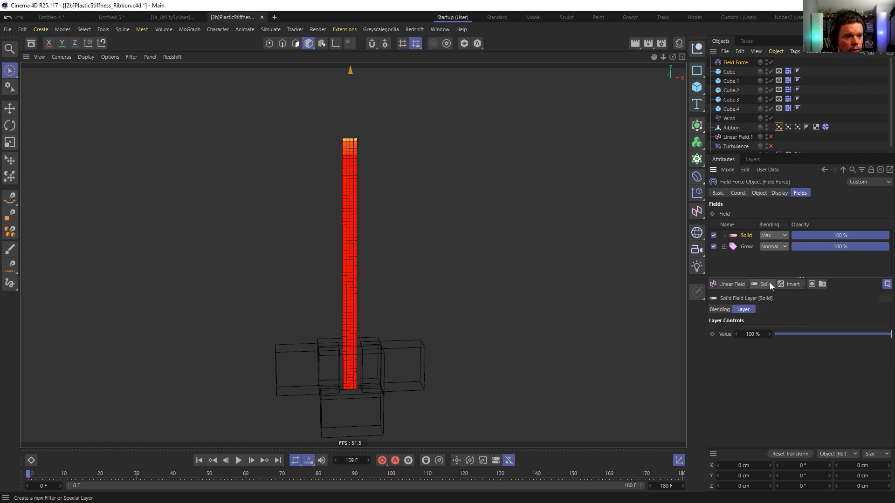
{"action": "left_click", "coordinate": [774, 235]}
{"action": "left_click", "coordinate": [773, 261]}
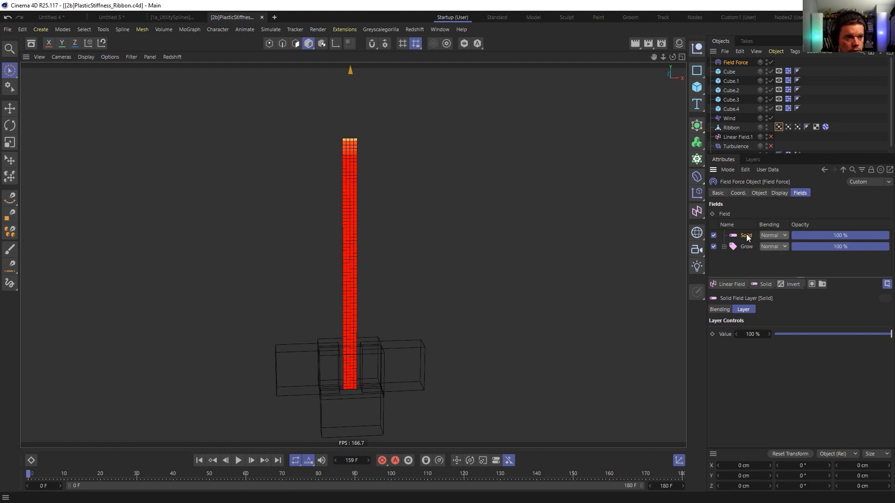
{"action": "key", "text": "Delete"}
Add a Solid layer to the Field Force's object-level field list and set its Direction to 0, -1, 0
{"action": "left_click", "coordinate": [759, 193]}
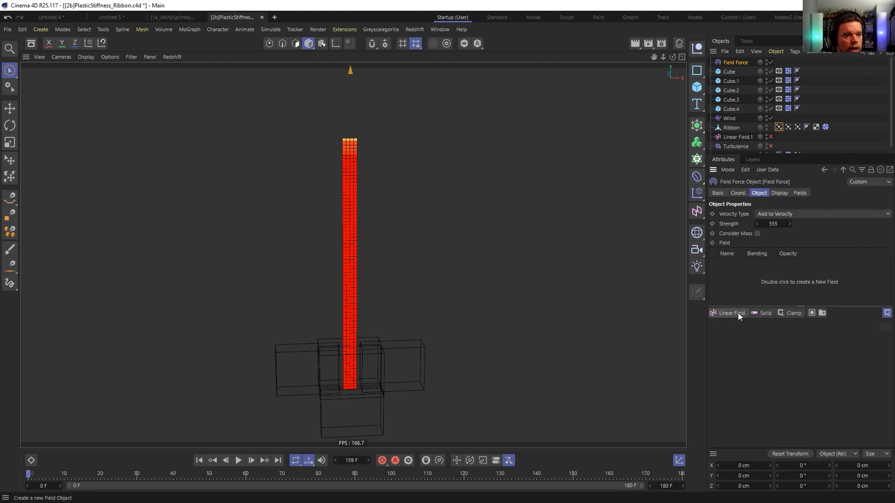
{"action": "left_click", "coordinate": [763, 314]}
{"action": "left_click", "coordinate": [774, 361]}
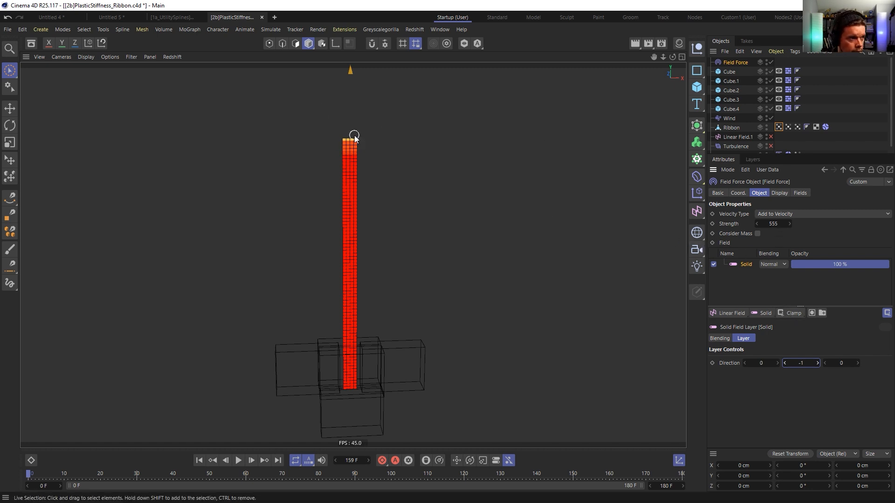
Play the ribbon simulation twice from the start to check how the Field Force acts on it
{"action": "left_click", "coordinate": [238, 461]}
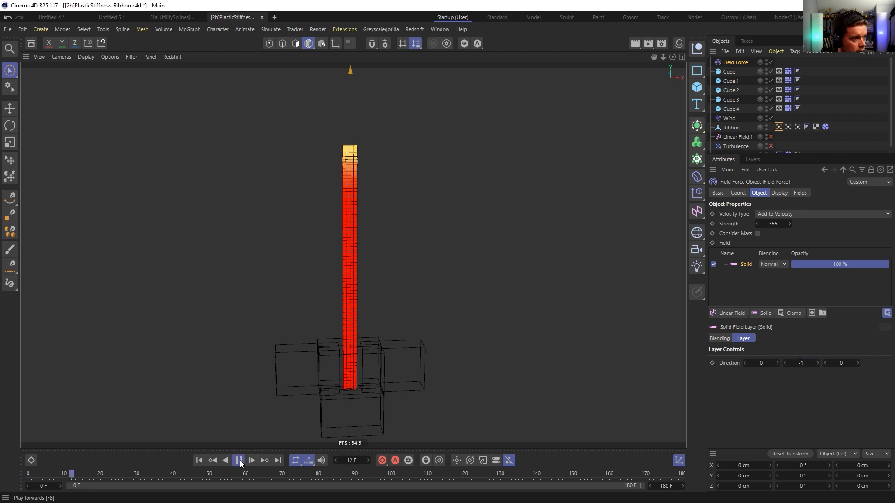
{"action": "left_click", "coordinate": [239, 460]}
{"action": "left_click_drag", "start_coordinate": [293, 370], "coordinate": [353, 390], "text": "alt"}
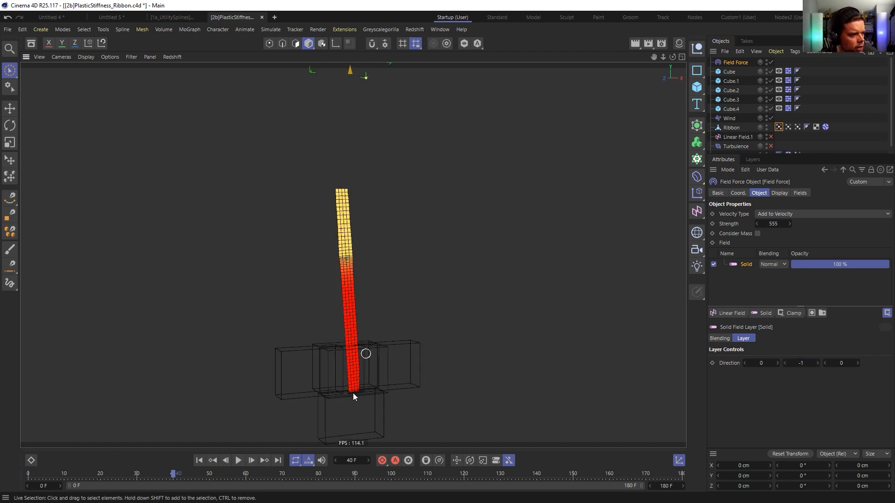
{"action": "left_click", "coordinate": [238, 460]}
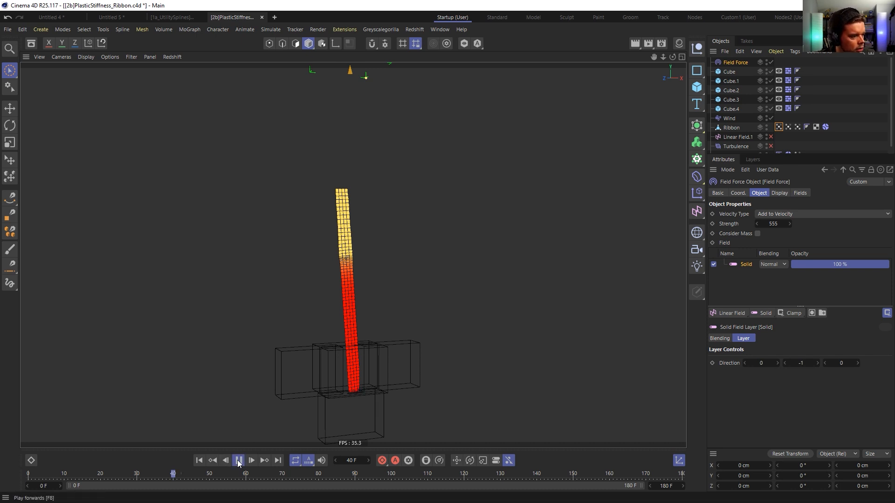
{"action": "left_click", "coordinate": [238, 462]}
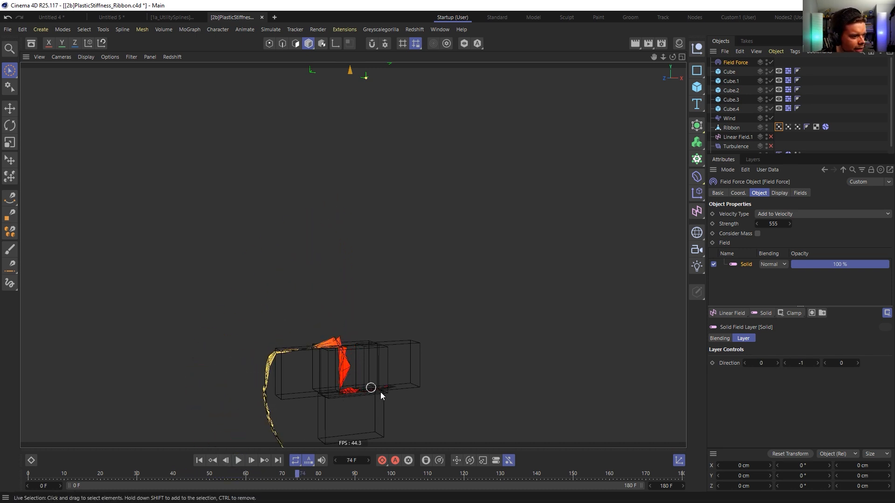
{"action": "left_click", "coordinate": [199, 460]}
{"action": "left_click", "coordinate": [238, 461]}
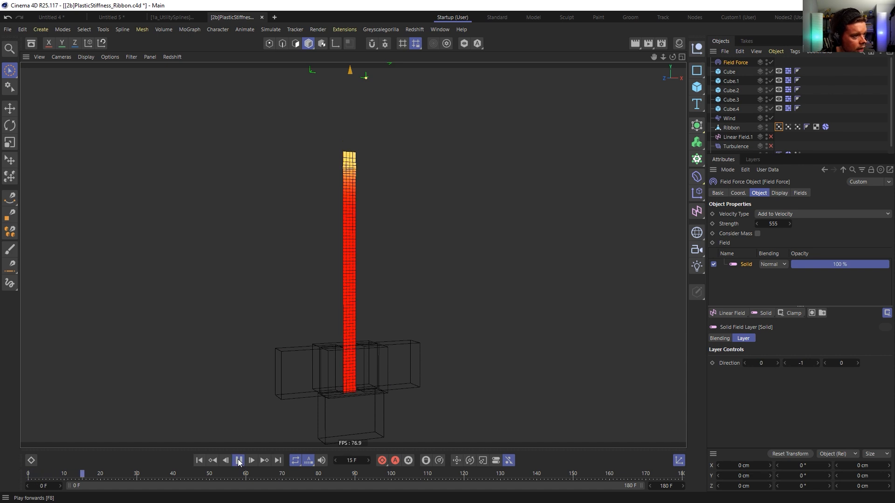
{"action": "left_click", "coordinate": [238, 460]}
Set the Shape Conservation Elastic Limit in the Ribbon's Dynamics Body tag to 5 cm and test the simulation
{"action": "left_click", "coordinate": [797, 128]}
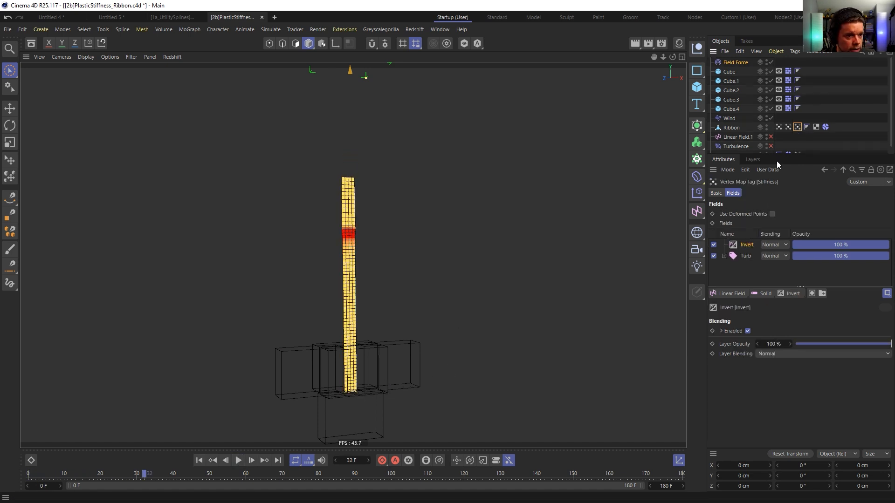
{"action": "left_click", "coordinate": [199, 461]}
{"action": "left_click", "coordinate": [825, 127]}
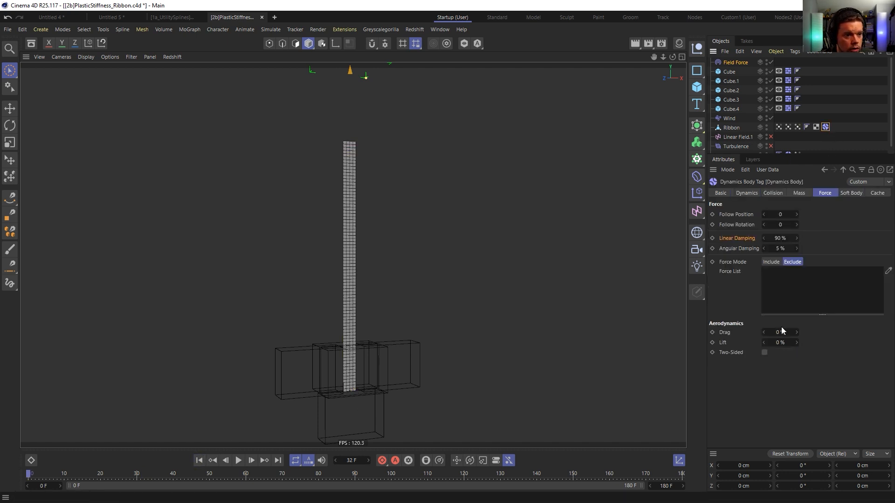
{"action": "left_click", "coordinate": [853, 193]}
{"action": "double_click", "coordinate": [789, 406]}
{"action": "type", "text": "5"}
{"action": "key", "text": "Return"}
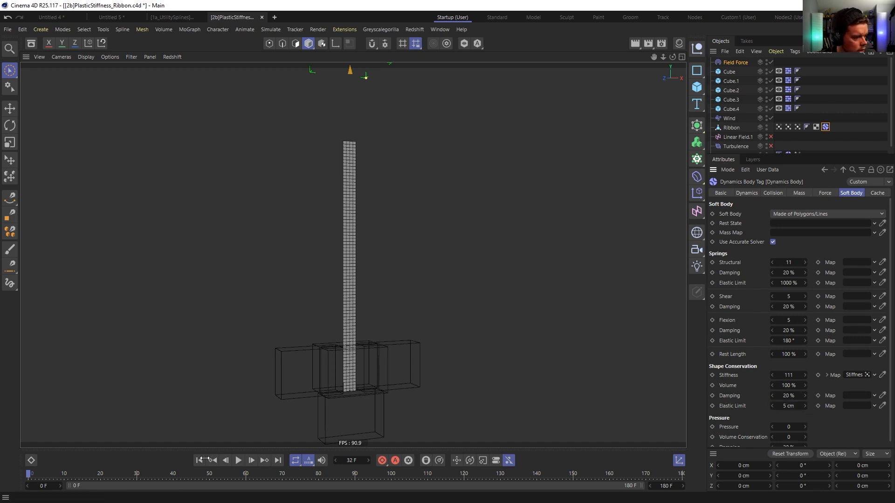
{"action": "left_click", "coordinate": [238, 461]}
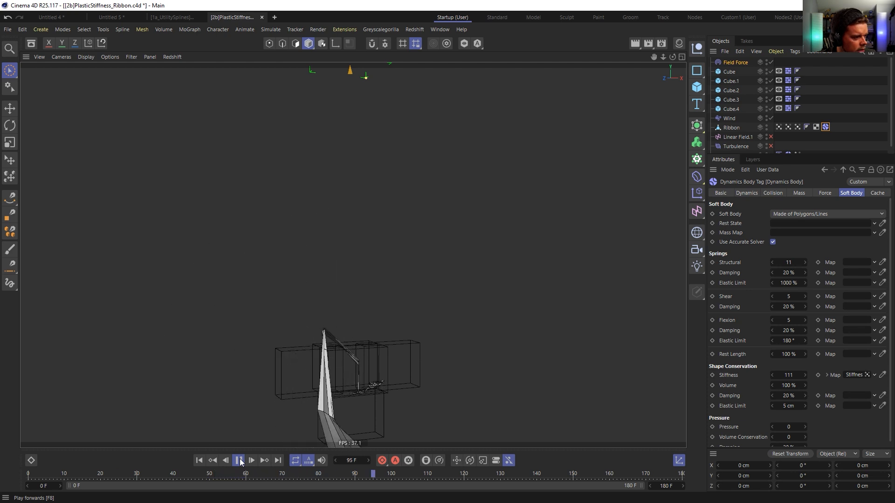
{"action": "left_click", "coordinate": [199, 460]}
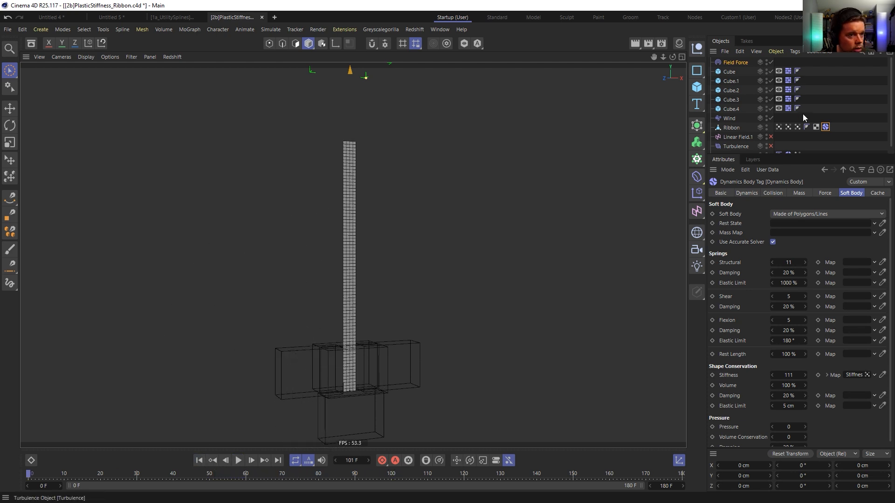
Reduce the Field Force's Strength to 55, replay the simulation and return to the first frame
{"action": "left_click", "coordinate": [736, 63]}
{"action": "left_click", "coordinate": [199, 461]}
{"action": "left_click", "coordinate": [238, 460]}
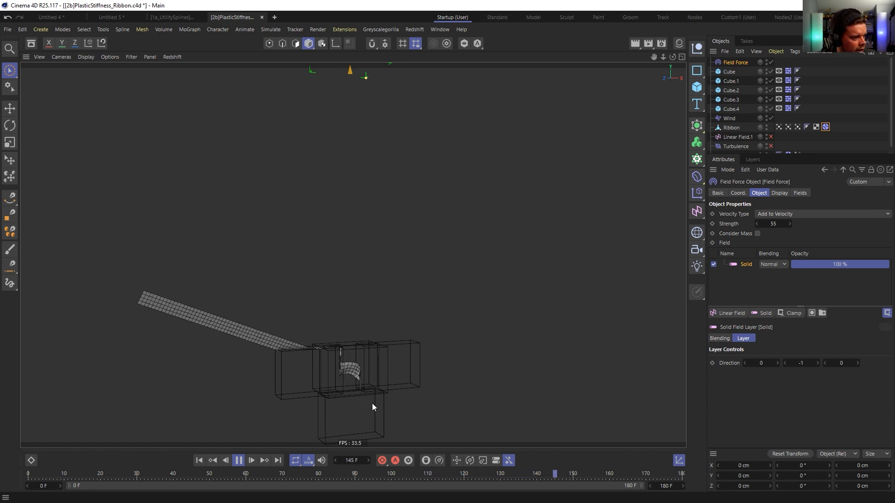
{"action": "left_click", "coordinate": [238, 461]}
{"action": "left_click", "coordinate": [199, 461]}
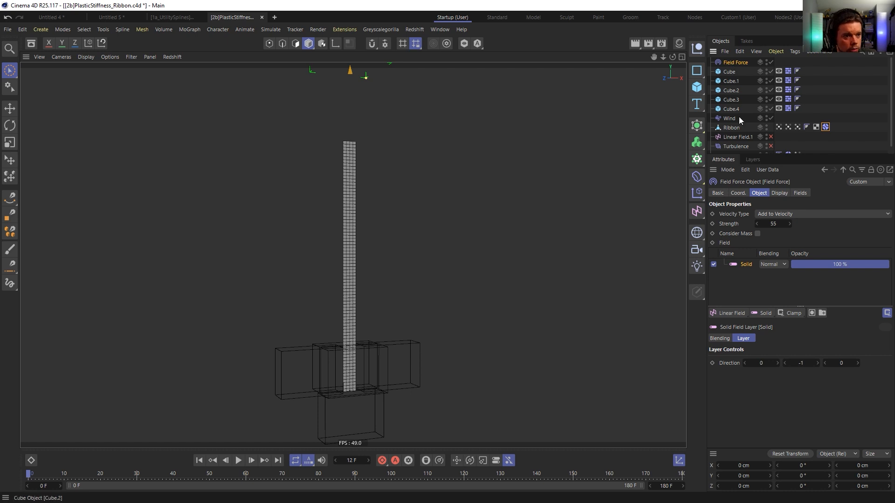
Set the Direction of the Field Force's Solid layer to 1, 0, 0
{"action": "left_click", "coordinate": [774, 224]}
{"action": "left_click", "coordinate": [746, 267]}
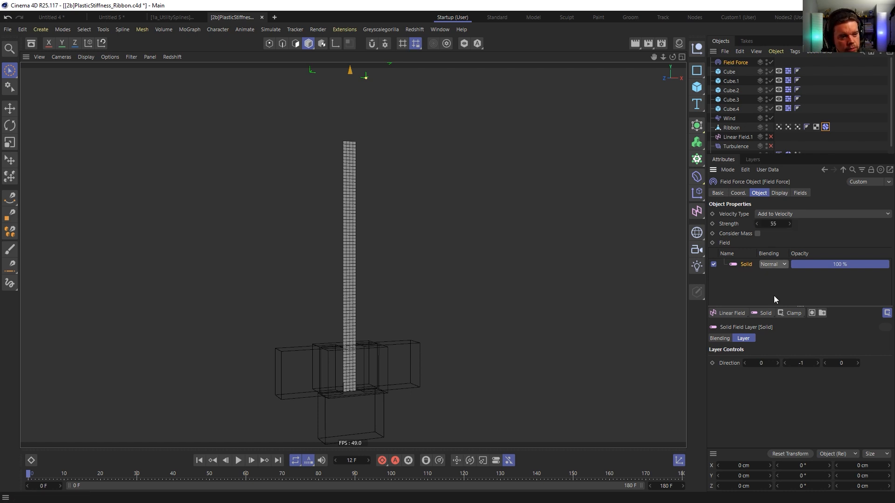
{"action": "left_click", "coordinate": [802, 365]}
{"action": "key", "text": "BackSpace"}
{"action": "key", "text": "BackSpace"}
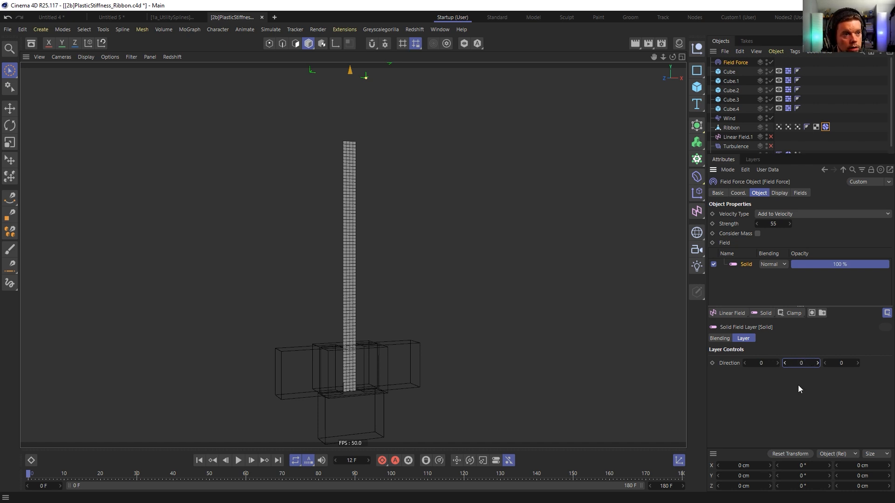
{"action": "key", "text": "shift+Tab"}
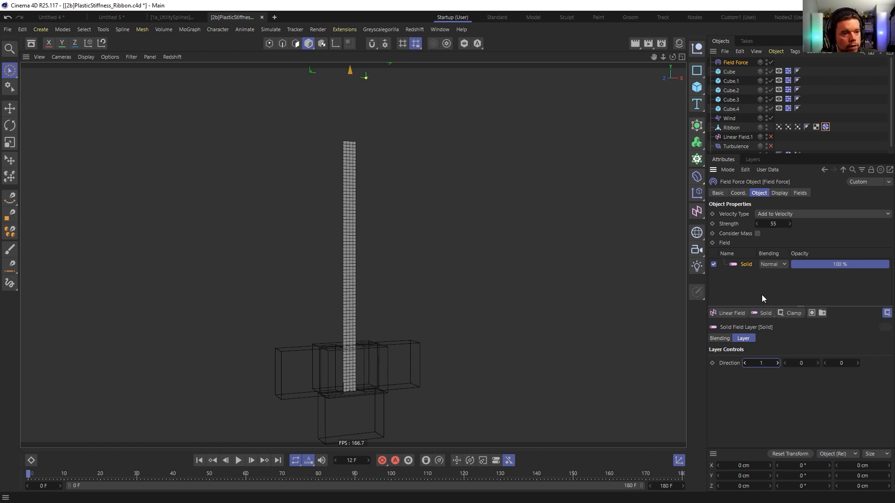
Try a Remap modifier layer above Solid in the Field Force's field list and review its remapping settings
{"action": "left_click", "coordinate": [792, 314]}
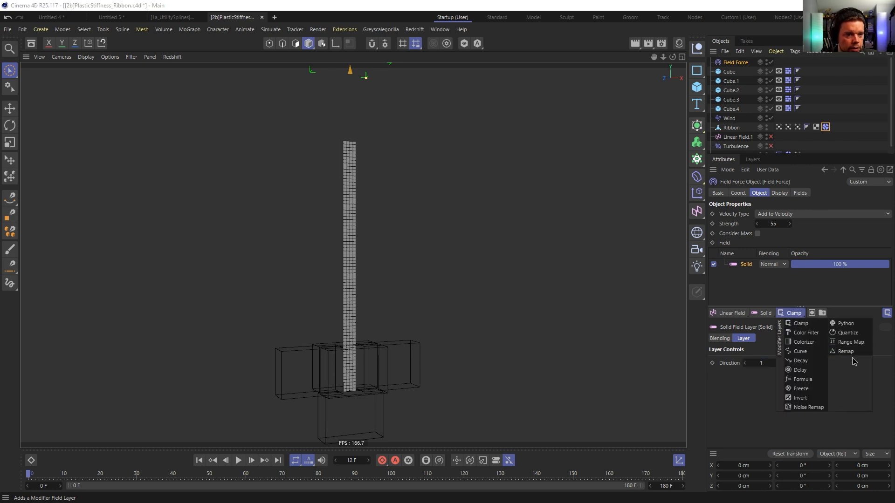
{"action": "left_click", "coordinate": [846, 351]}
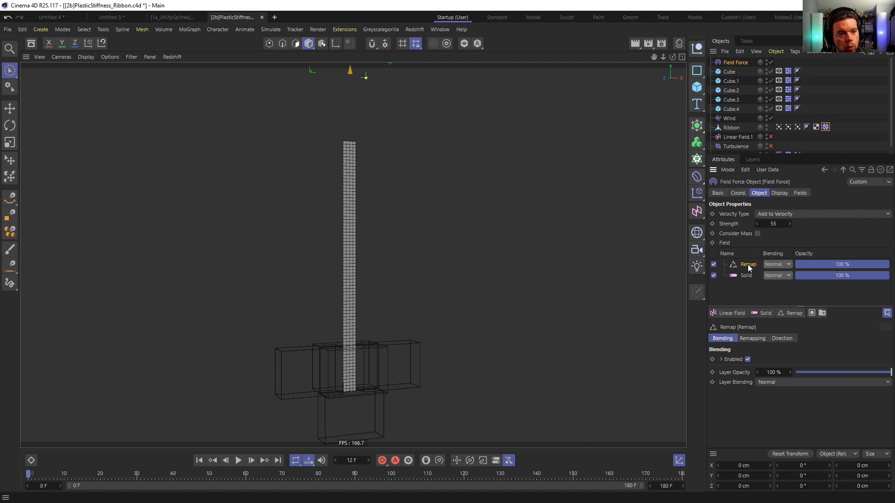
{"action": "left_click", "coordinate": [752, 339]}
{"action": "left_click", "coordinate": [782, 339]}
{"action": "left_click", "coordinate": [762, 337]}
{"action": "left_click", "coordinate": [793, 313]}
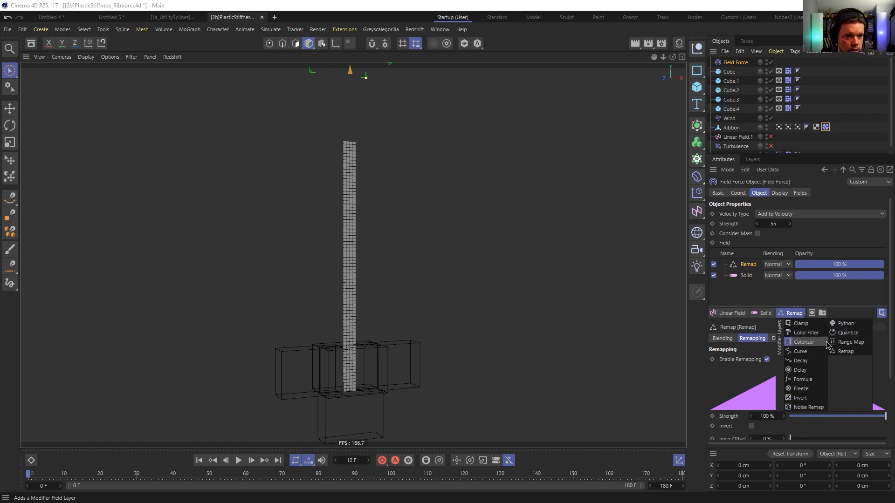
{"action": "left_click", "coordinate": [775, 355]}
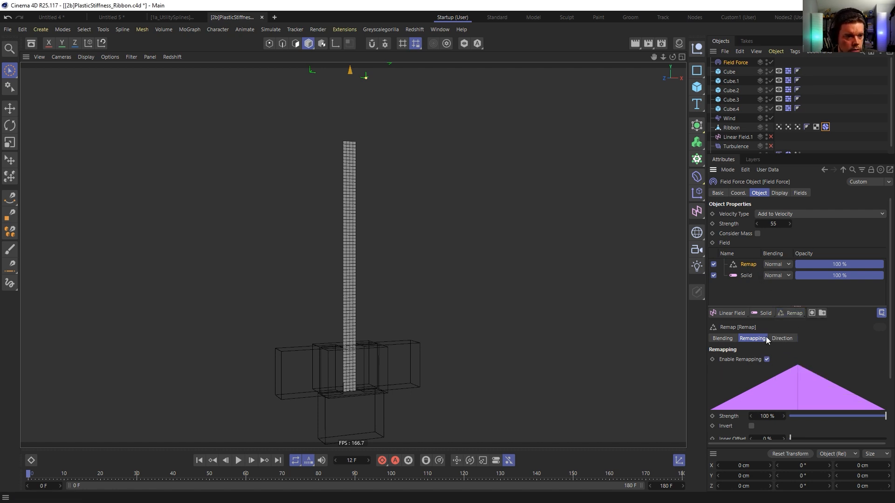
{"action": "left_click_drag", "start_coordinate": [814, 152], "coordinate": [767, 243]}
{"action": "scroll", "coordinate": [762, 82], "scroll_direction": "down", "scroll_amount": 2}
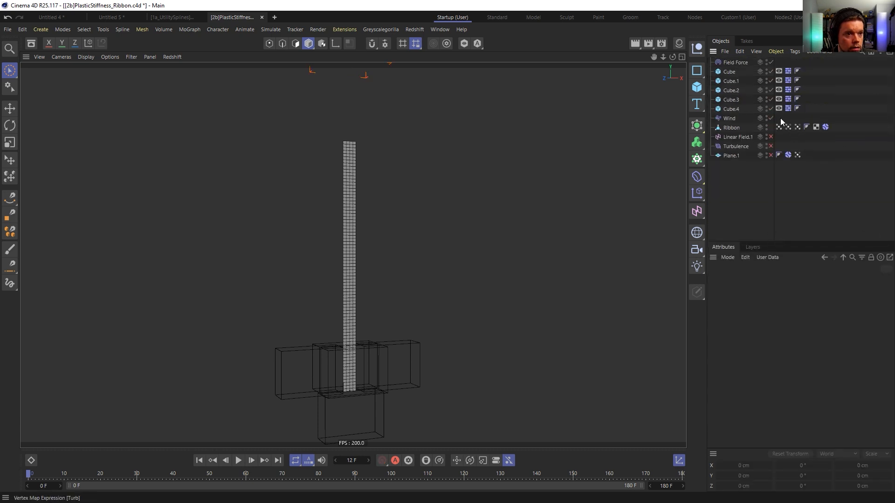
{"action": "left_click", "coordinate": [737, 63]}
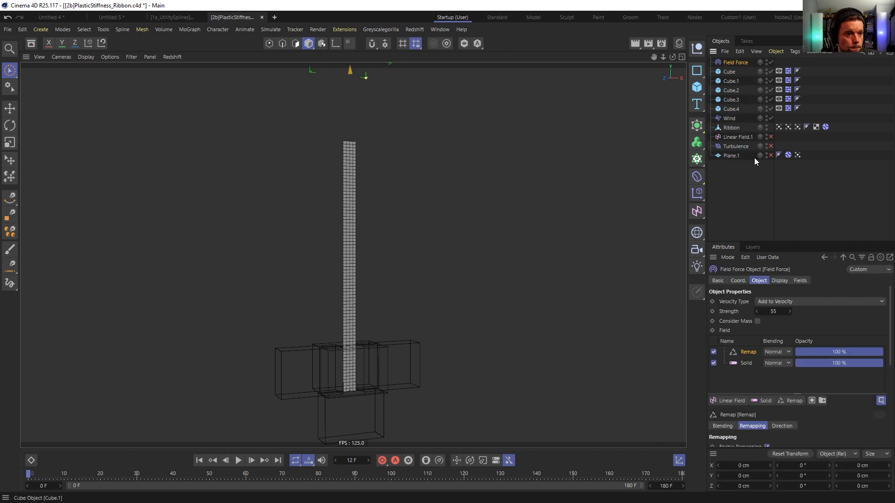
{"action": "left_click_drag", "start_coordinate": [761, 240], "coordinate": [758, 118]}
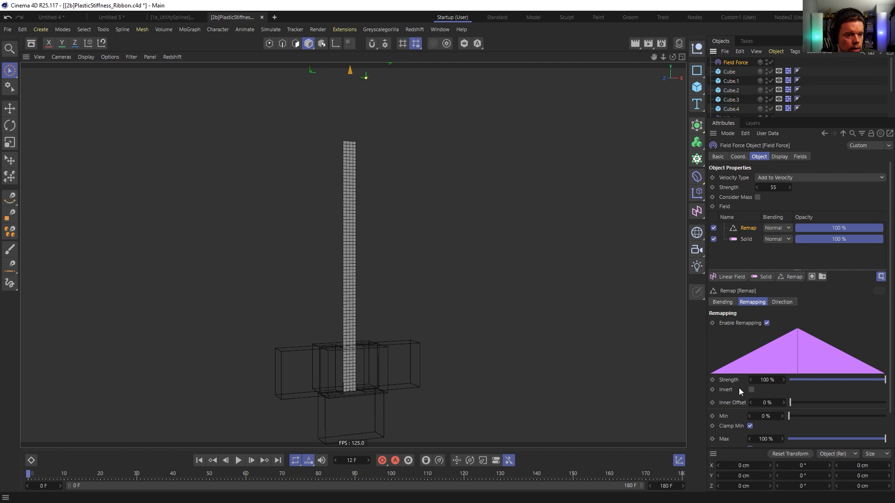
Try a Curve modifier layer above Remap, delete it, and review the Remap layer's remapping and direction options
{"action": "left_click", "coordinate": [791, 277]}
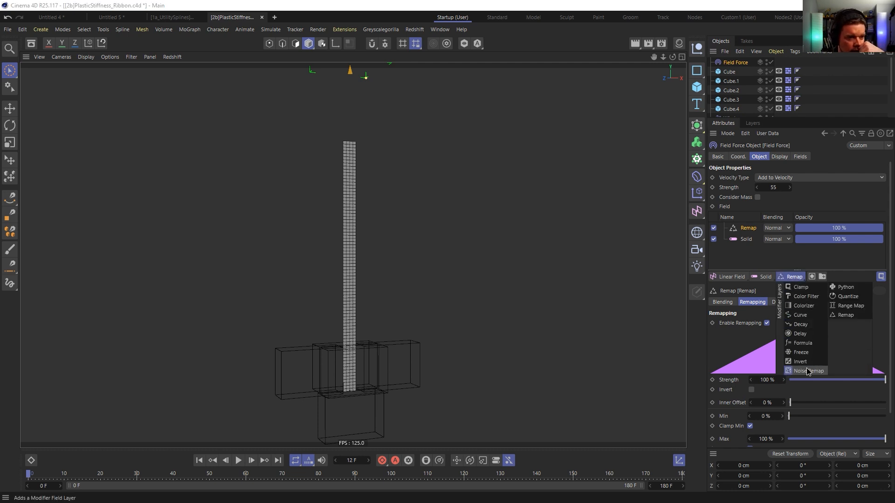
{"action": "left_click", "coordinate": [801, 315]}
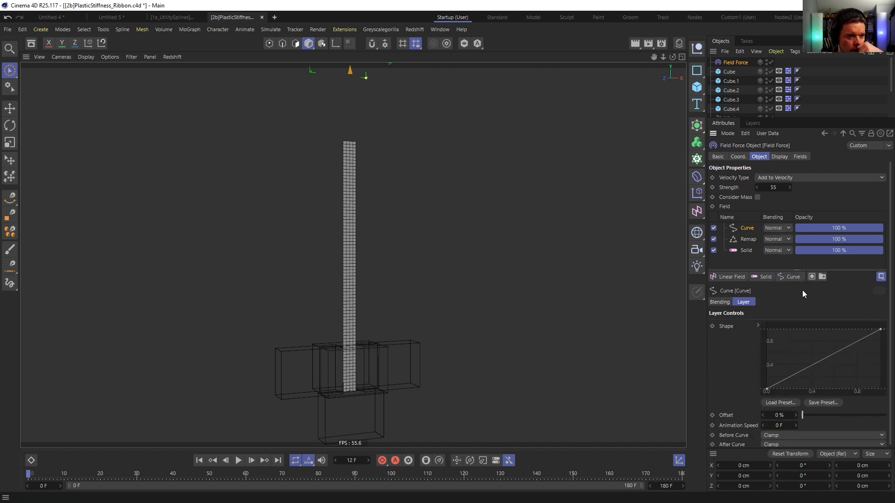
{"action": "key", "text": "Delete"}
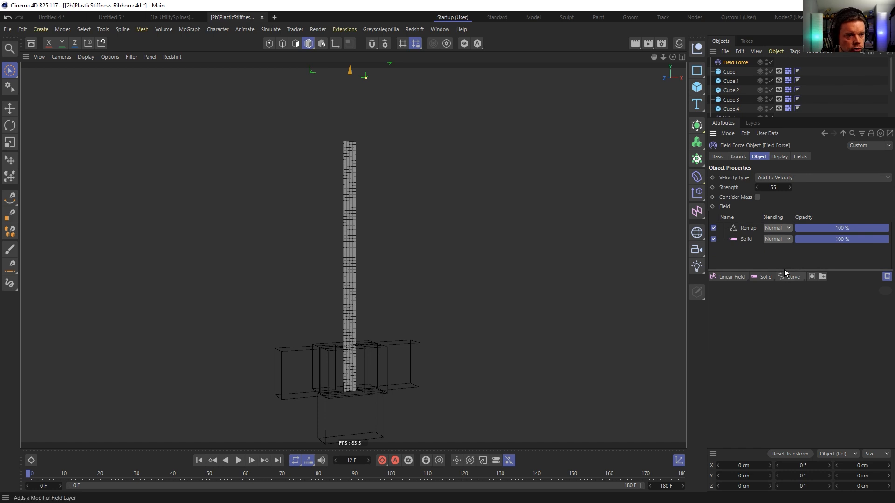
{"action": "left_click", "coordinate": [736, 228]}
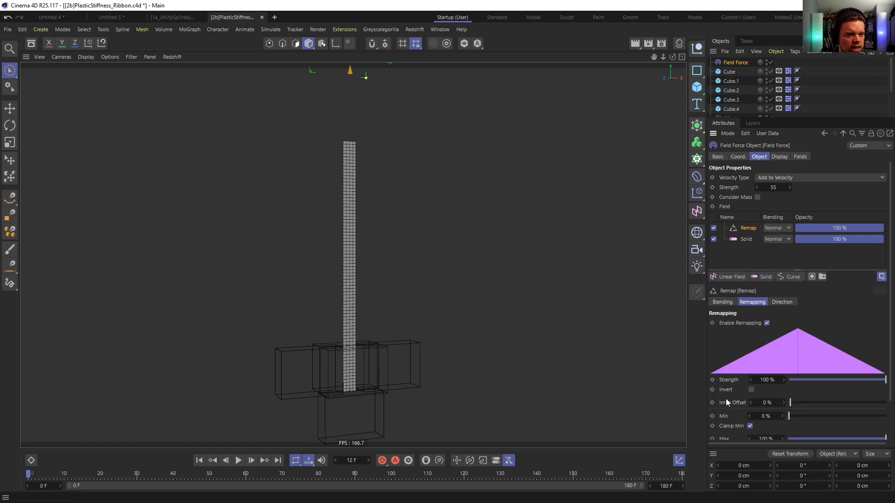
{"action": "scroll", "coordinate": [726, 401], "scroll_direction": "down", "scroll_amount": 2}
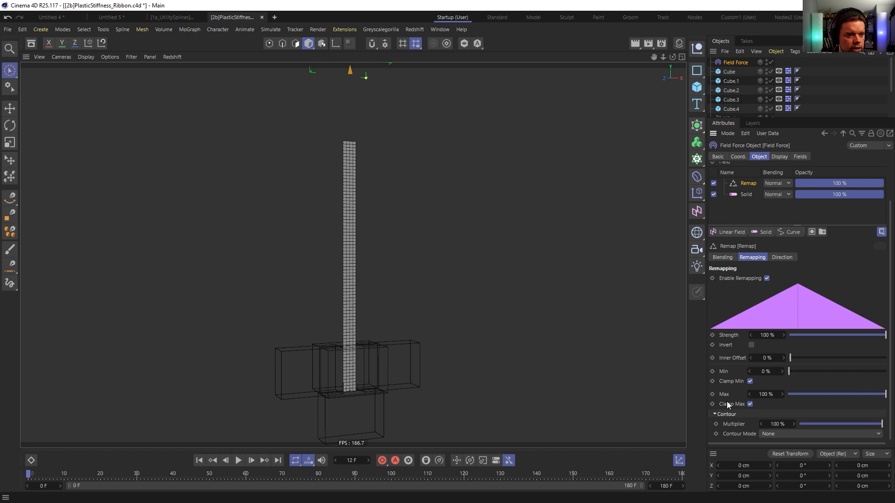
{"action": "left_click", "coordinate": [785, 259]}
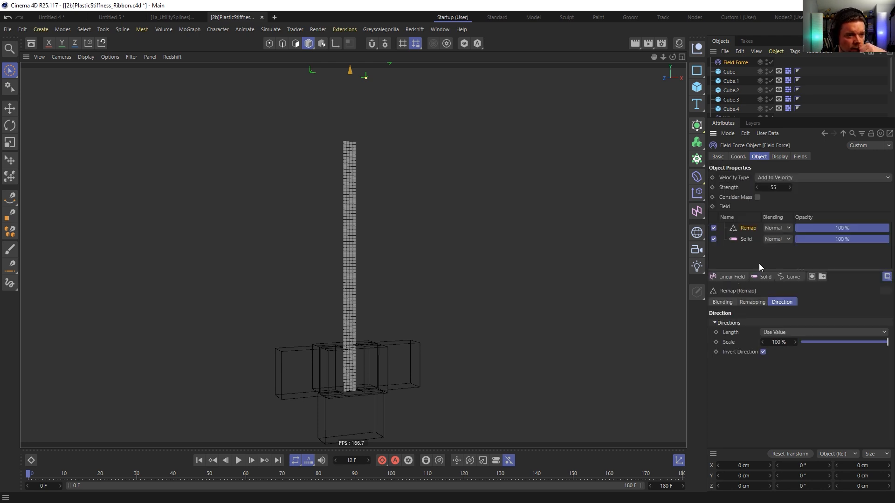
{"action": "left_click", "coordinate": [752, 302]}
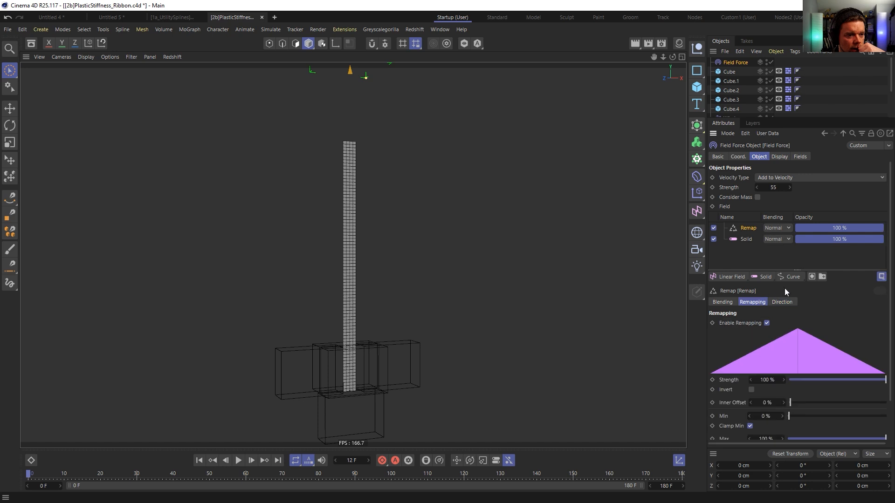
Replace the Remap layer with a Range Map layer above Solid and set its Min Output to -100%
{"action": "left_click", "coordinate": [791, 277]}
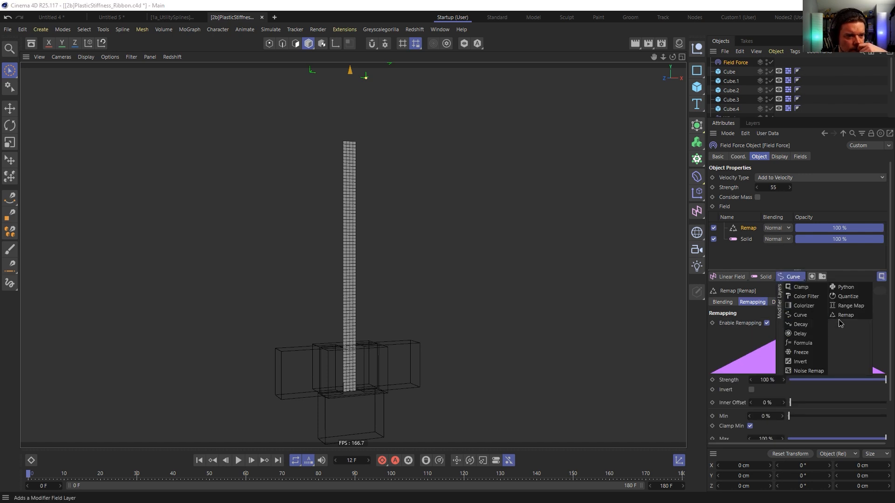
{"action": "left_click", "coordinate": [855, 306]}
{"action": "left_click", "coordinate": [750, 239]}
{"action": "key", "text": "Delete"}
{"action": "left_click", "coordinate": [750, 228]}
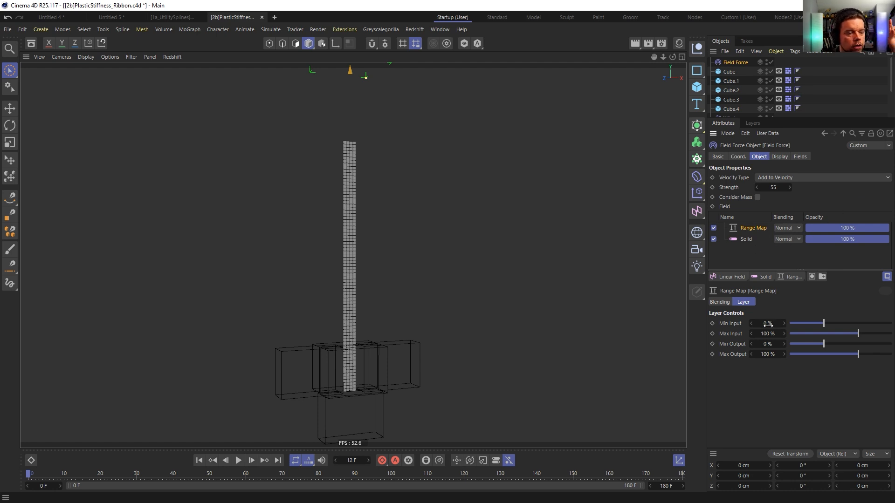
{"action": "left_click", "coordinate": [770, 344]}
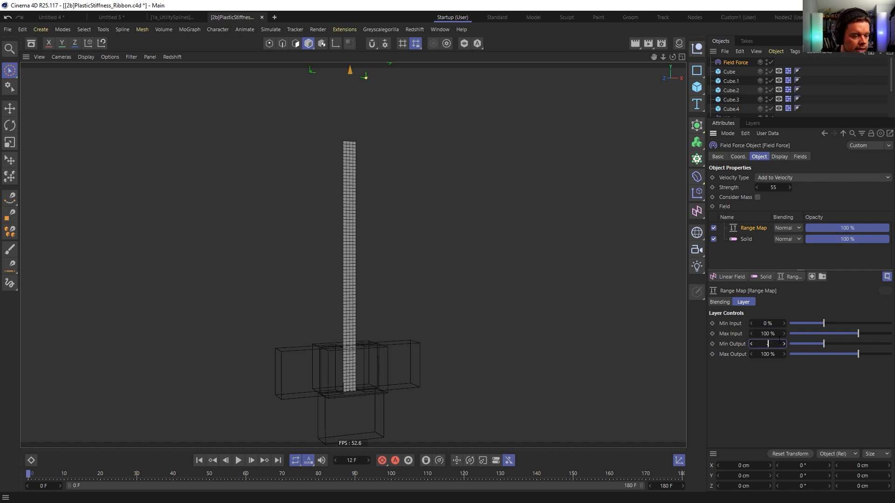
{"action": "key", "text": "Return"}
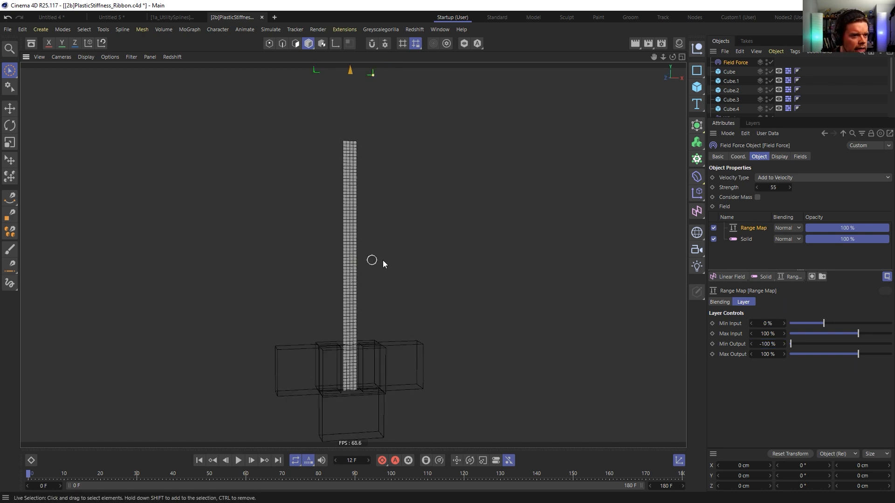
{"action": "left_click", "coordinate": [740, 240]}
{"action": "key", "text": "Delete"}
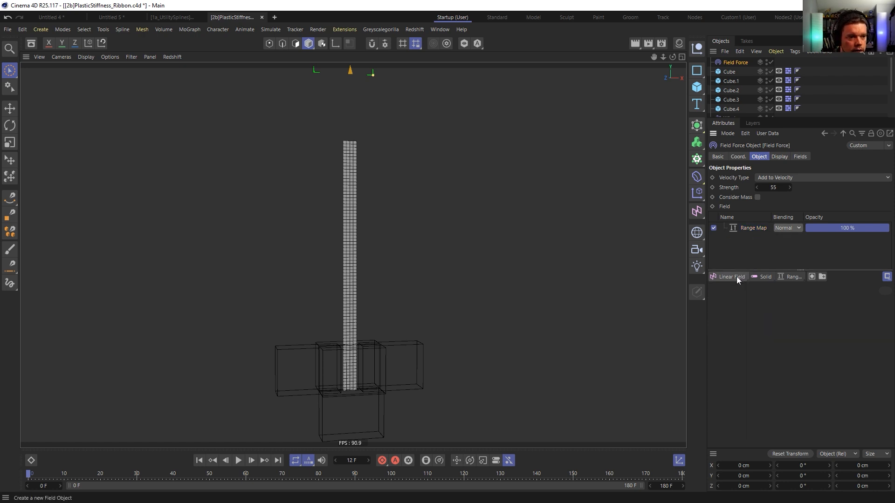
{"action": "key", "text": "ctrl+z"}
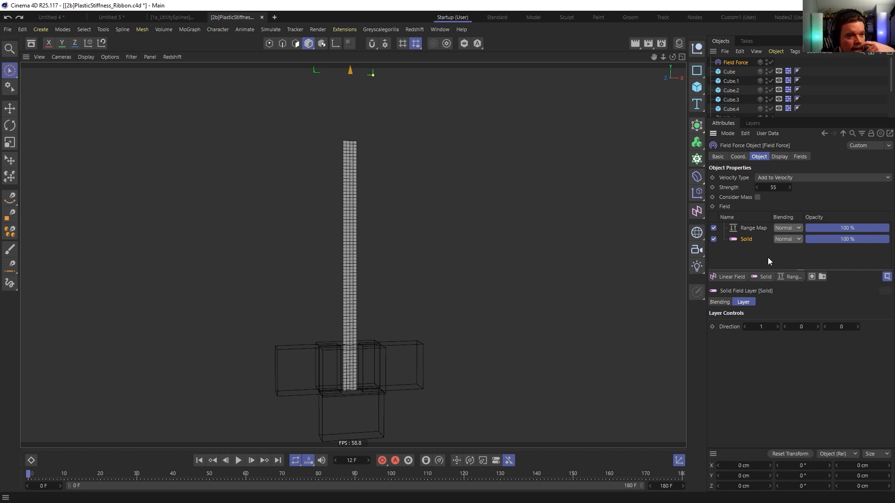
Add a Random Field between the Range Map and Solid layers in the Field Force's field list
{"action": "left_click", "coordinate": [736, 277]}
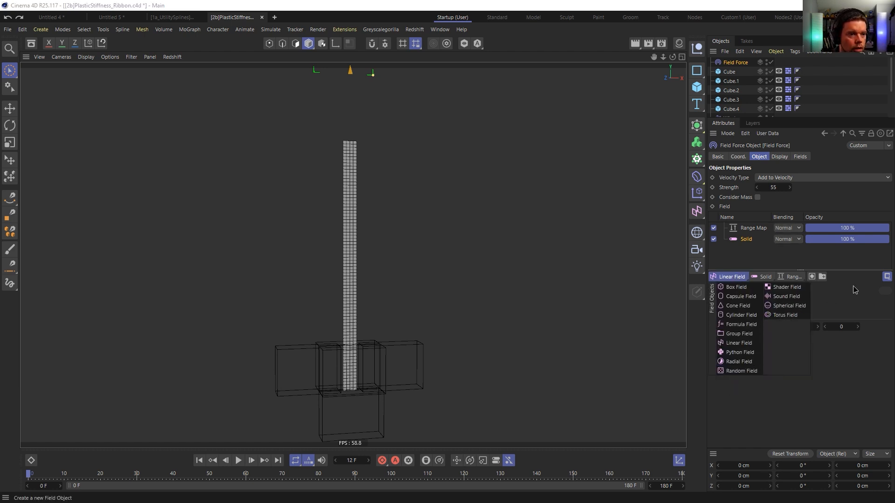
{"action": "left_click", "coordinate": [887, 278]}
{"action": "left_click", "coordinate": [734, 277]}
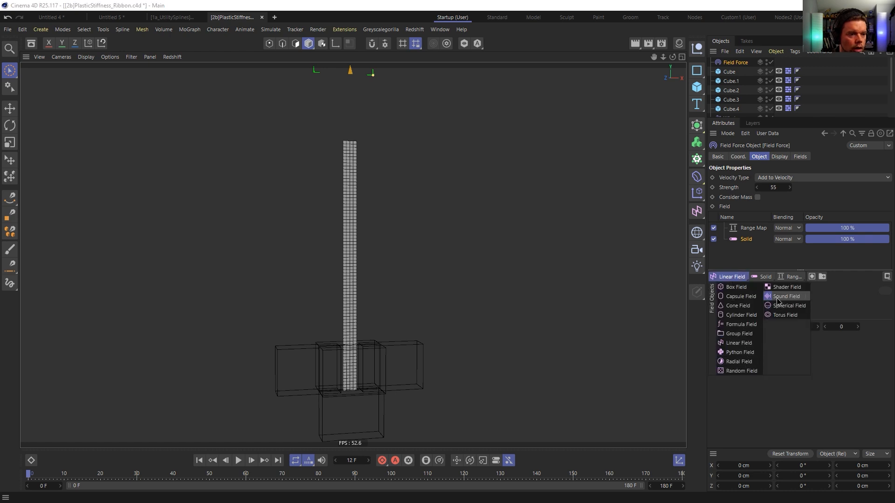
{"action": "left_click", "coordinate": [734, 371]}
{"action": "left_click_drag", "start_coordinate": [749, 245], "coordinate": [749, 246]}
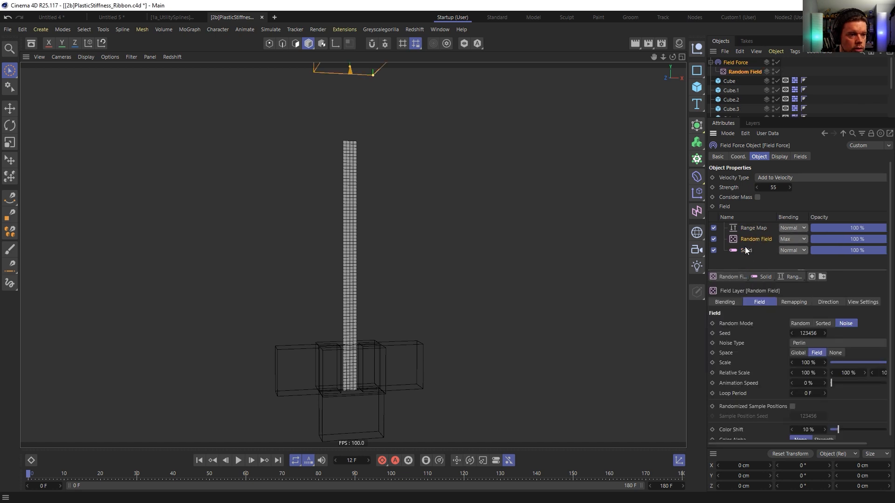
Set the Random Field layer's blending to Multiply over the Solid layer
{"action": "middle_click_drag", "start_coordinate": [409, 136], "coordinate": [423, 284], "text": "alt"}
{"action": "left_click_drag", "start_coordinate": [375, 213], "coordinate": [403, 234], "text": "alt"}
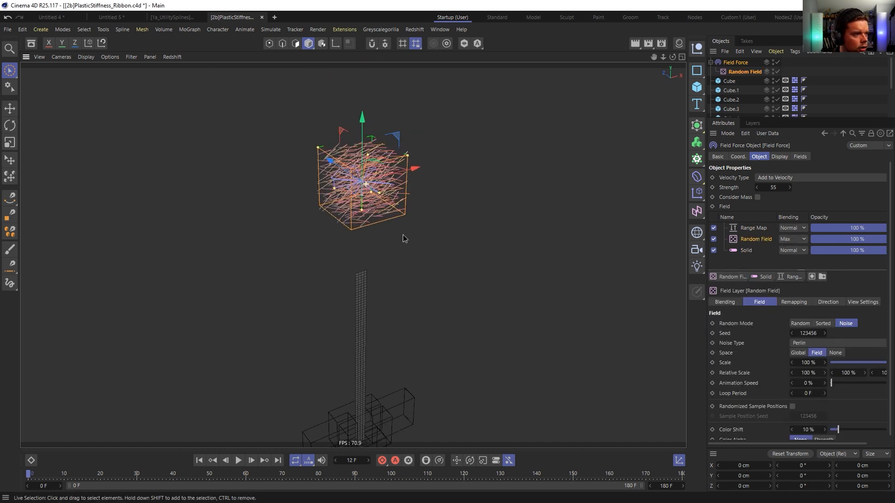
{"action": "scroll", "coordinate": [403, 234], "scroll_direction": "up", "scroll_amount": 3}
{"action": "left_click", "coordinate": [783, 240]}
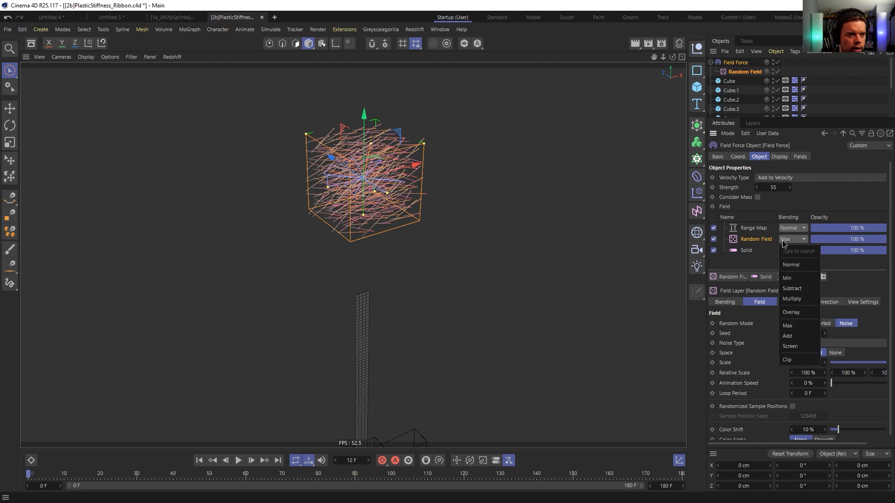
{"action": "left_click", "coordinate": [793, 300]}
{"action": "left_click_drag", "start_coordinate": [444, 211], "coordinate": [387, 171], "text": "alt"}
{"action": "scroll", "coordinate": [387, 170], "scroll_direction": "up", "scroll_amount": 4}
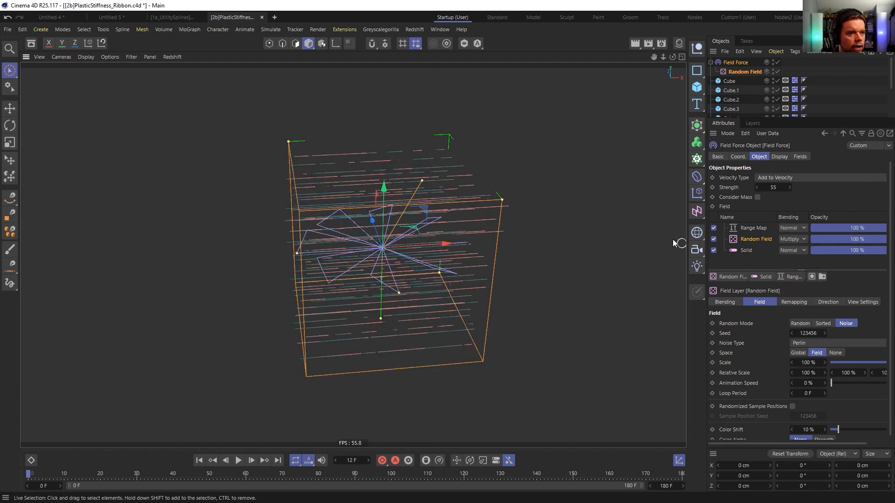
Toggle the Range Map and Random Field layers off and back on, comparing the force vectors of each layer combination
{"action": "left_click", "coordinate": [713, 228]}
{"action": "left_click", "coordinate": [713, 239]}
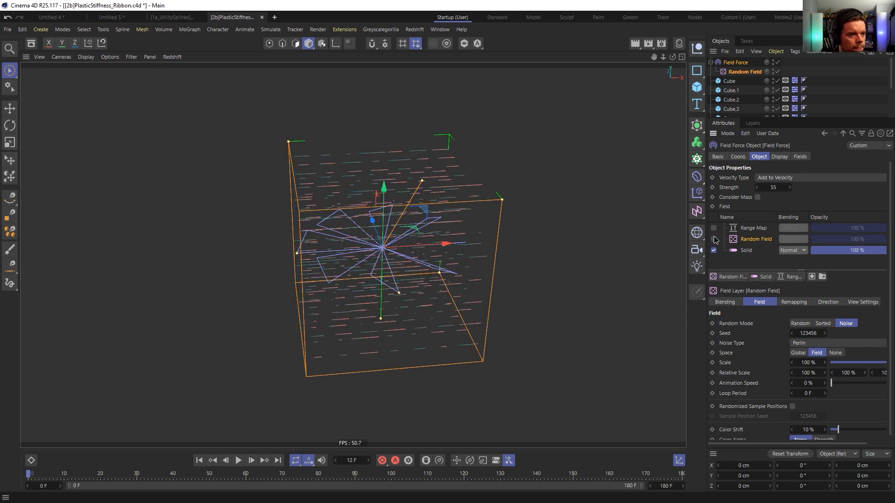
{"action": "left_click_drag", "start_coordinate": [455, 240], "coordinate": [452, 235], "text": "alt"}
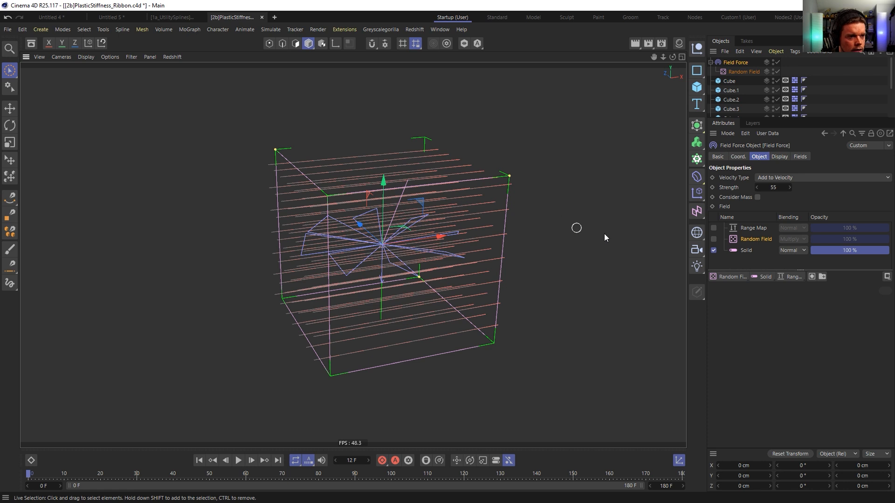
{"action": "left_click", "coordinate": [713, 239]}
{"action": "left_click", "coordinate": [757, 240]}
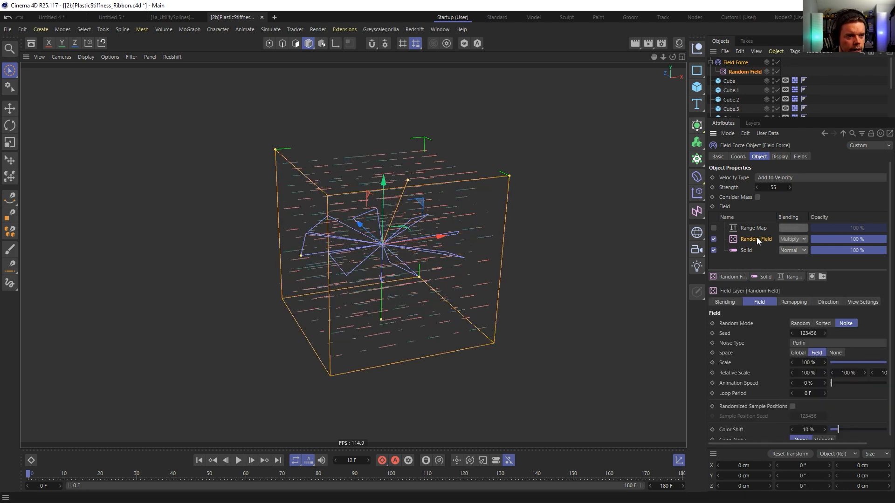
{"action": "left_click_drag", "start_coordinate": [448, 238], "coordinate": [401, 263], "text": "alt"}
{"action": "right_click_drag", "start_coordinate": [346, 182], "coordinate": [415, 178], "text": "alt"}
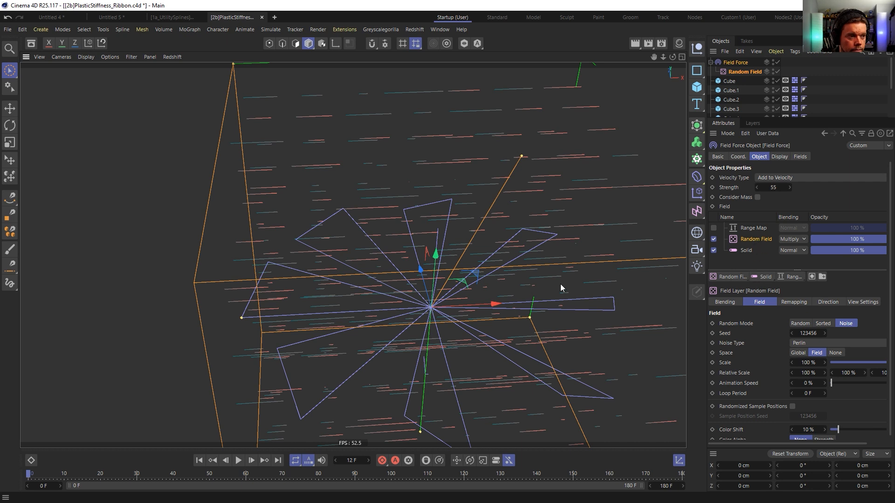
{"action": "left_click_drag", "start_coordinate": [587, 279], "coordinate": [492, 272], "text": "alt"}
{"action": "scroll", "coordinate": [436, 230], "scroll_direction": "down", "scroll_amount": 6}
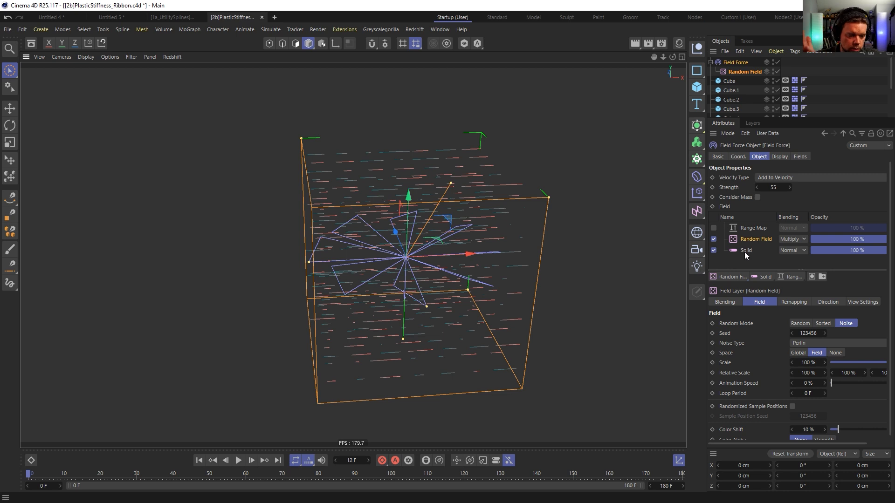
{"action": "left_click", "coordinate": [751, 226]}
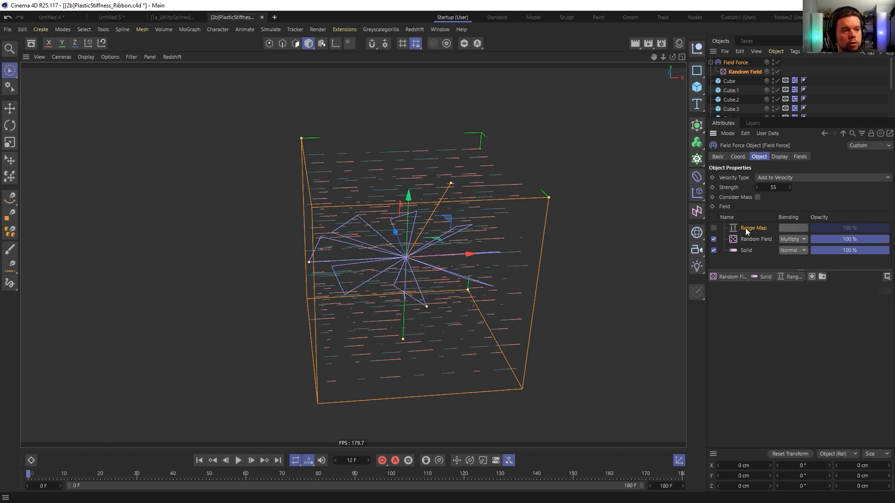
{"action": "left_click", "coordinate": [713, 228]}
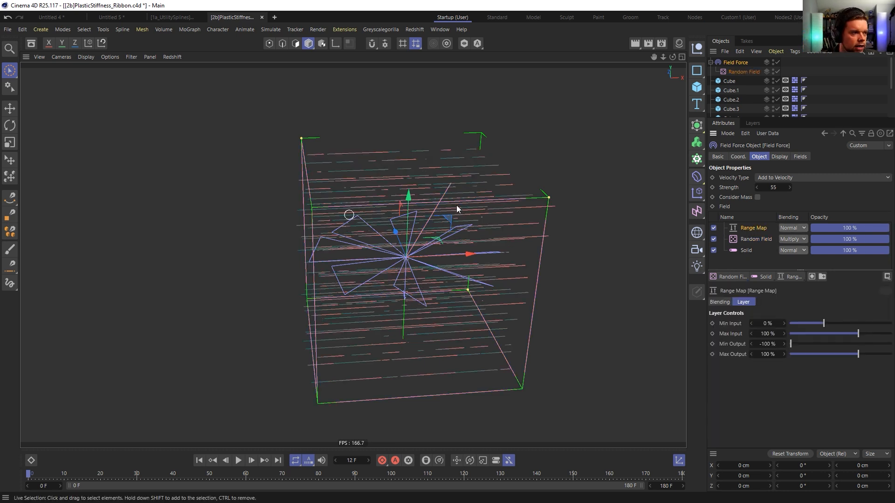
{"action": "scroll", "coordinate": [564, 214], "scroll_direction": "down", "scroll_amount": 3}
{"action": "middle_click_drag", "start_coordinate": [447, 289], "coordinate": [433, 271], "text": "alt"}
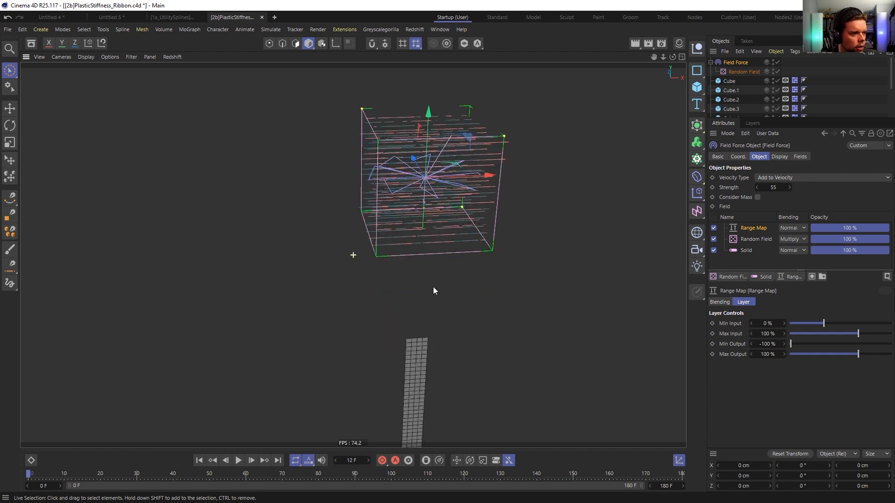
Play the simulation from the first frame and examine how the Field Force moves the ribbon
{"action": "left_click", "coordinate": [200, 460]}
{"action": "left_click", "coordinate": [238, 461]}
{"action": "middle_click_drag", "start_coordinate": [391, 298], "coordinate": [400, 245], "text": "alt"}
{"action": "right_click_drag", "start_coordinate": [444, 230], "coordinate": [390, 290], "text": "alt"}
{"action": "middle_click_drag", "start_coordinate": [433, 282], "coordinate": [428, 236], "text": "alt"}
{"action": "right_click_drag", "start_coordinate": [436, 275], "coordinate": [387, 322], "text": "alt"}
{"action": "middle_click_drag", "start_coordinate": [395, 312], "coordinate": [354, 253], "text": "alt"}
{"action": "right_click_drag", "start_coordinate": [393, 286], "coordinate": [578, 262], "text": "alt"}
{"action": "left_click", "coordinate": [199, 461]}
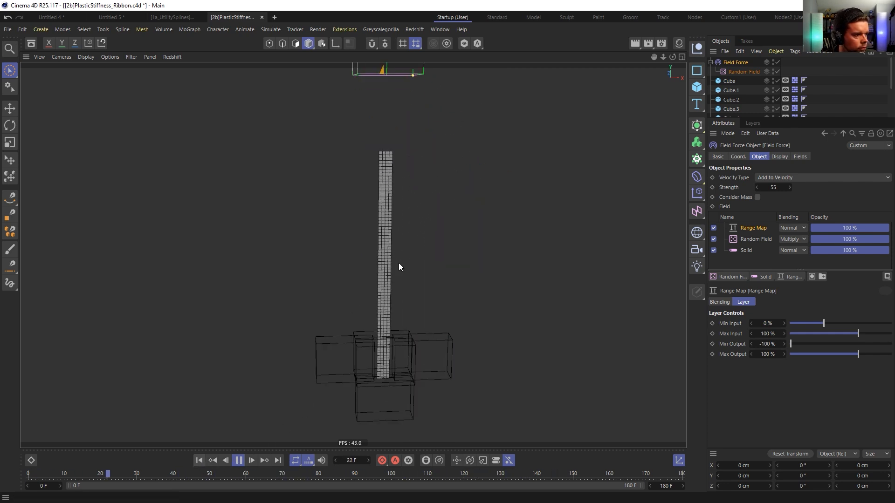
Set the Field Force's Strength to 555 and replay the simulation from the start
{"action": "left_click_drag", "start_coordinate": [387, 214], "coordinate": [511, 210], "text": "alt"}
{"action": "left_click_drag", "start_coordinate": [422, 187], "coordinate": [439, 296], "text": "alt"}
{"action": "right_click_drag", "start_coordinate": [439, 296], "coordinate": [435, 275], "text": "alt"}
{"action": "middle_click_drag", "start_coordinate": [436, 275], "coordinate": [428, 312], "text": "alt"}
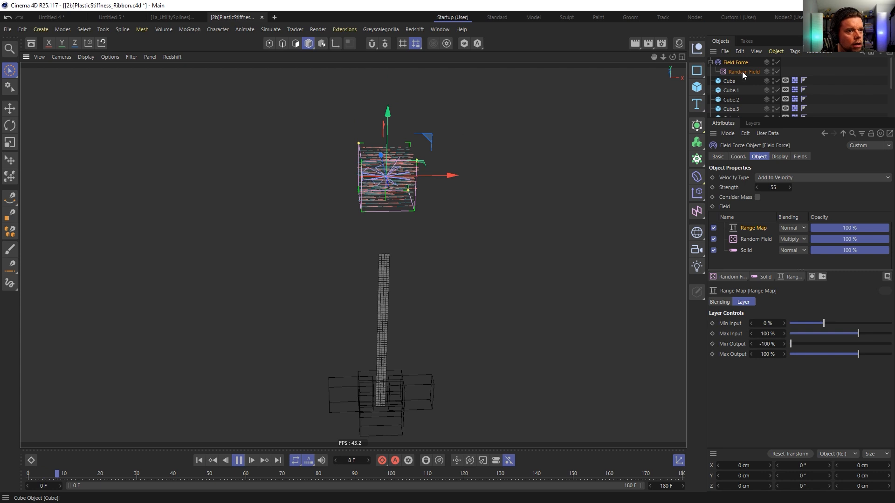
{"action": "double_click", "coordinate": [774, 187]}
{"action": "type", "text": "555"}
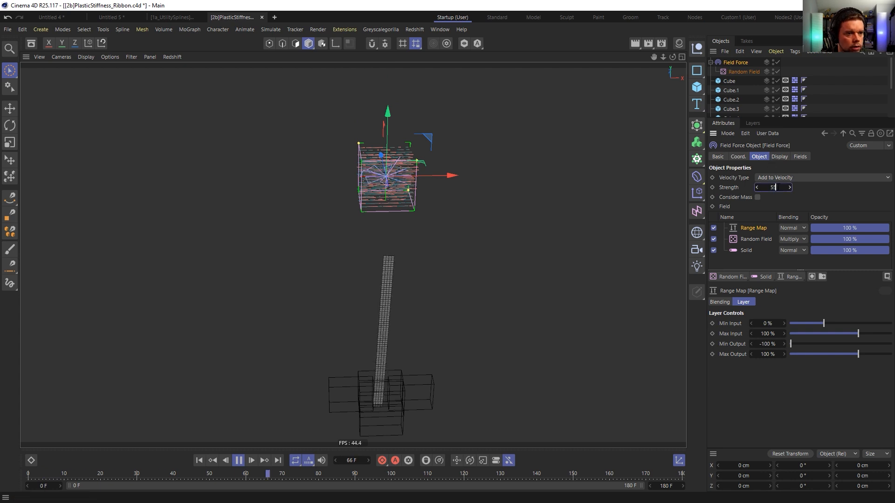
{"action": "key", "text": "Return"}
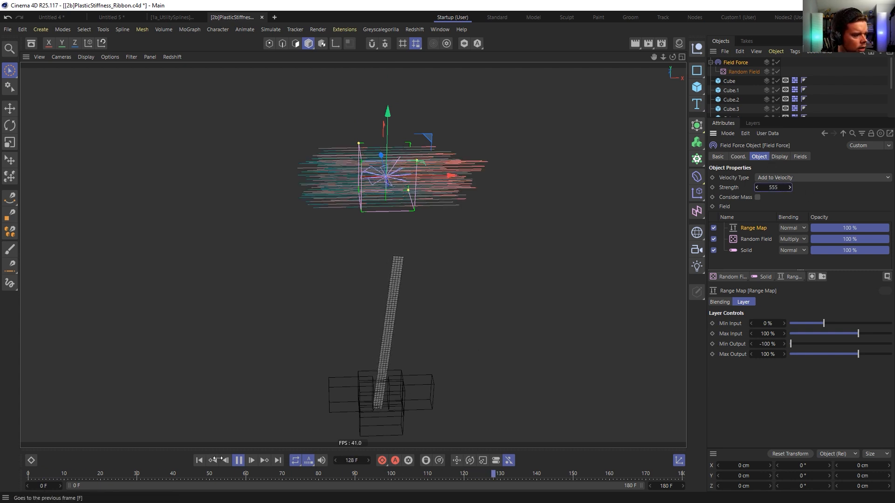
{"action": "left_click", "coordinate": [200, 461]}
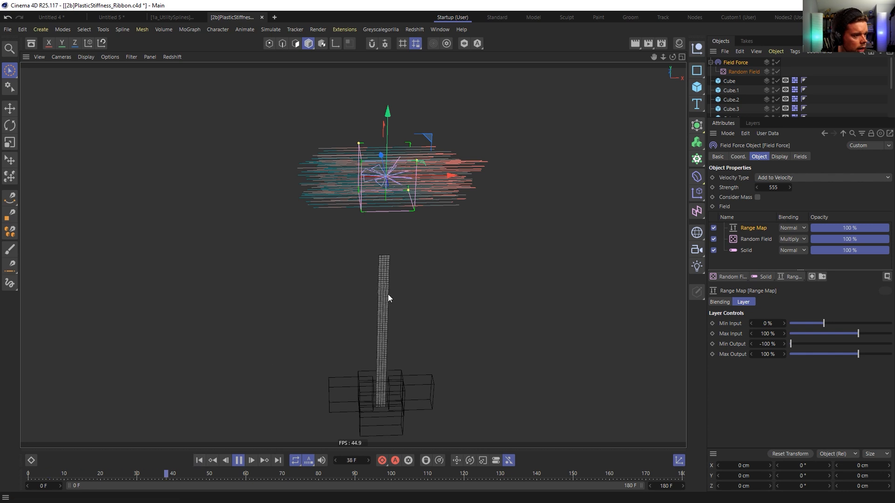
{"action": "scroll", "coordinate": [382, 309], "scroll_direction": "up", "scroll_amount": 5}
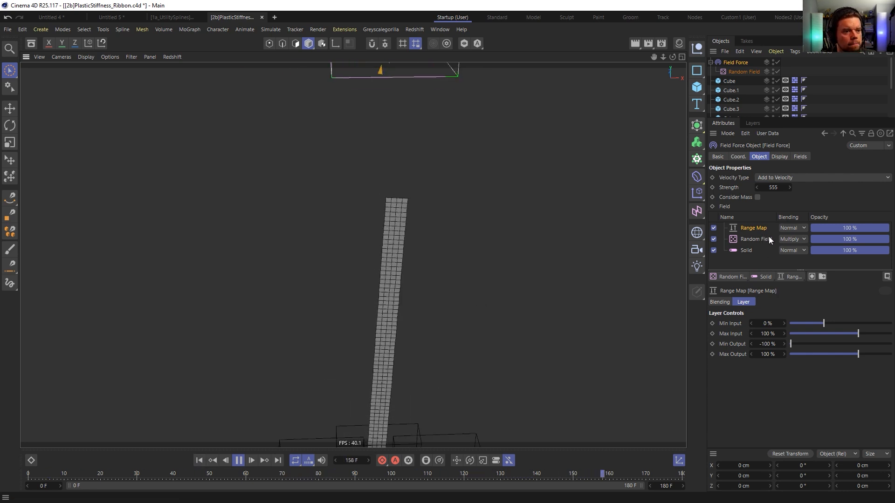
Raise the Random Field's noise Scale to 976% and replay the simulation from the start
{"action": "left_click", "coordinate": [733, 71]}
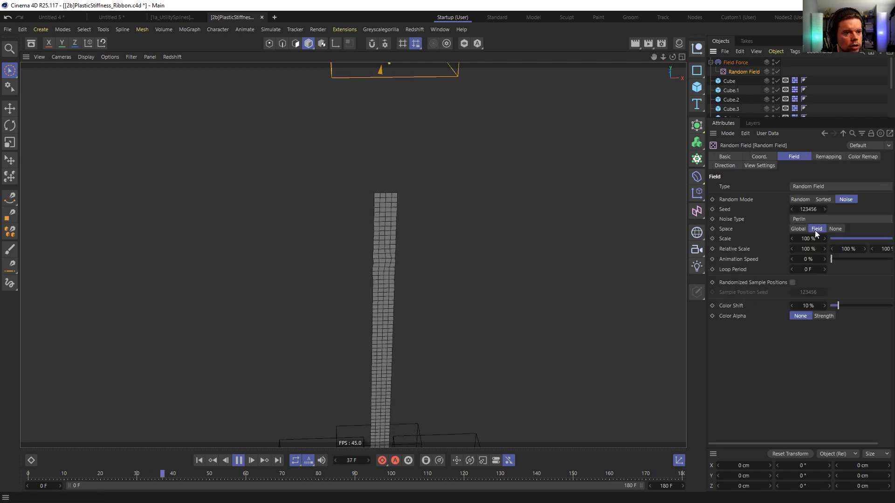
{"action": "left_click_drag", "start_coordinate": [824, 239], "coordinate": [799, 239]}
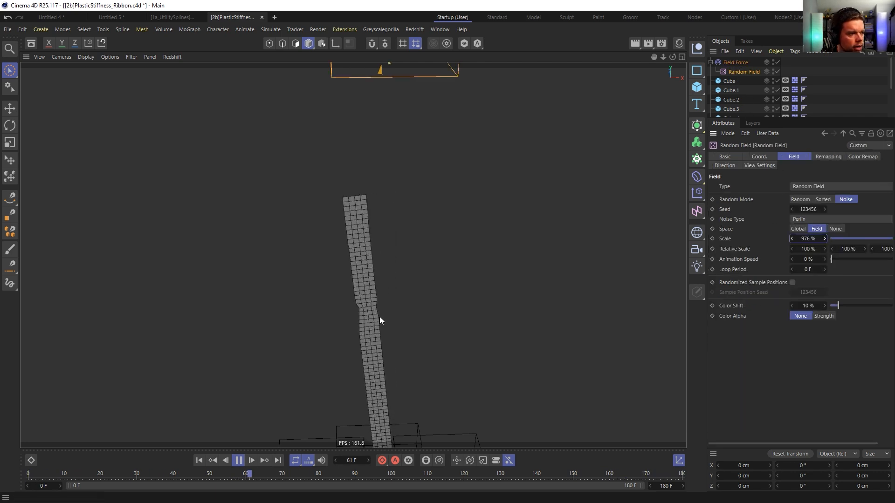
{"action": "left_click", "coordinate": [200, 460]}
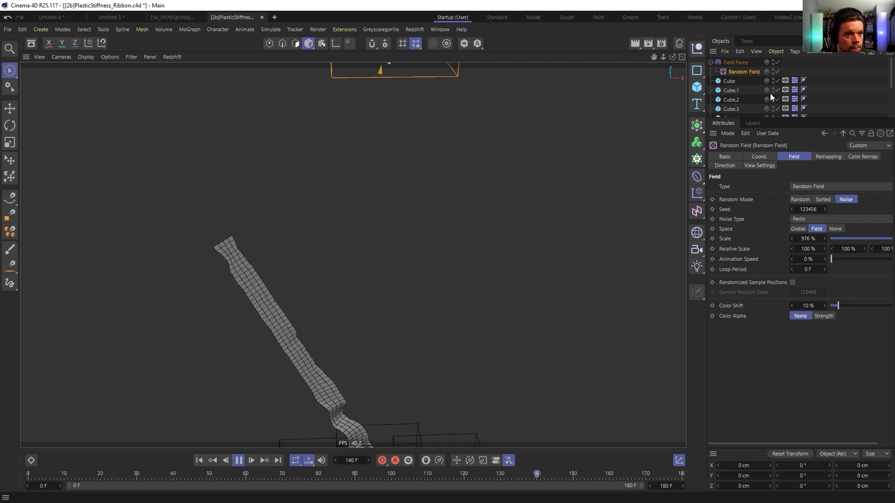
Set the Field Force's Strength to 2222, replay the simulation, and return to the first frame with playback stopped
{"action": "left_click", "coordinate": [737, 63]}
{"action": "double_click", "coordinate": [776, 188]}
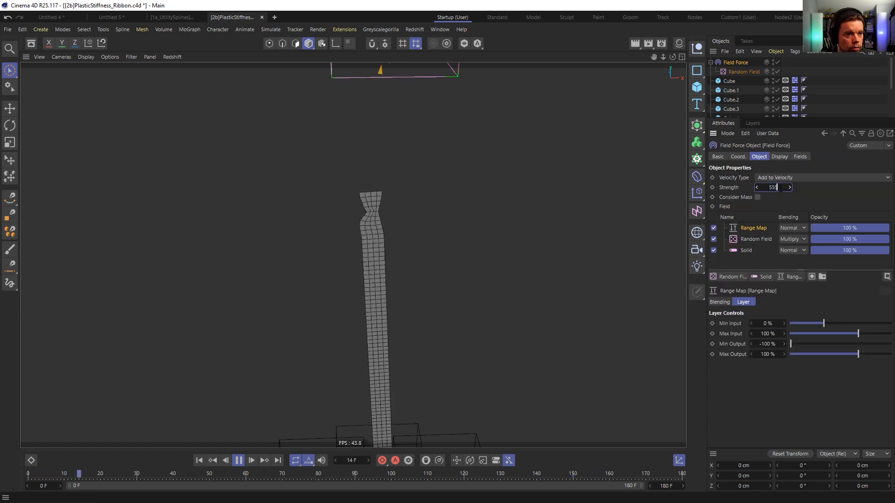
{"action": "type", "text": "2222"}
{"action": "key", "text": "Return"}
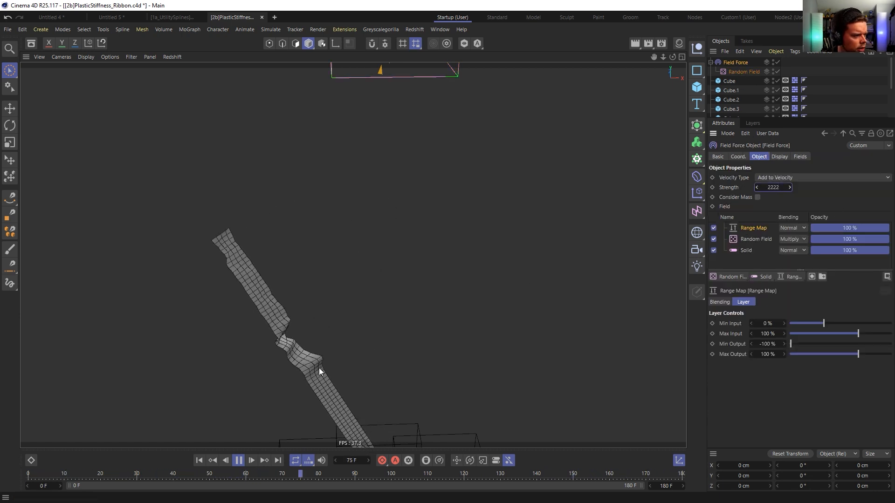
{"action": "left_click", "coordinate": [200, 462]}
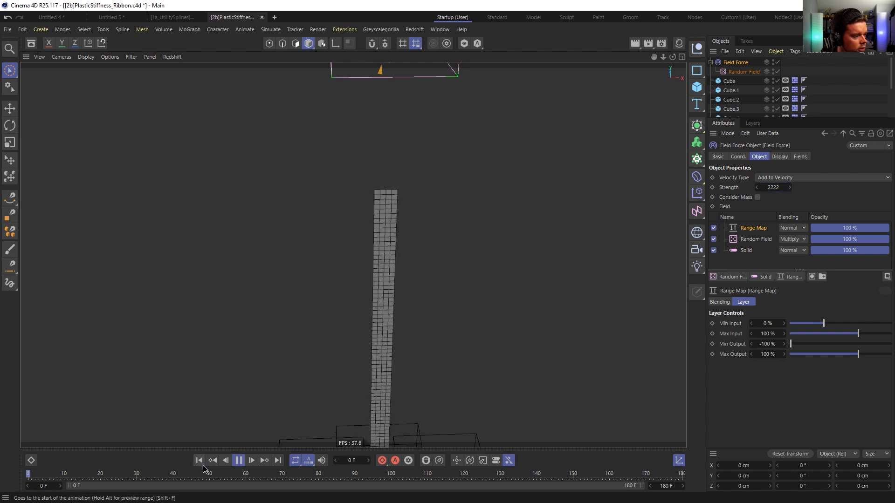
{"action": "scroll", "coordinate": [393, 279], "scroll_direction": "up", "scroll_amount": 3}
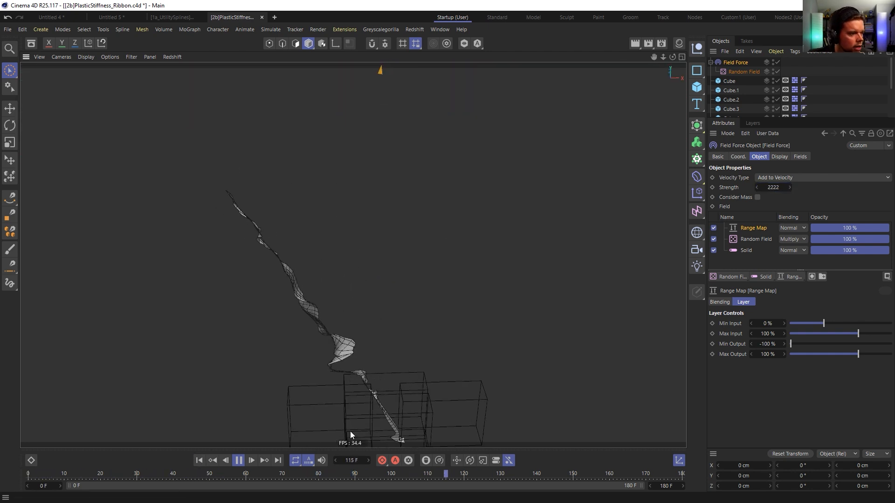
{"action": "left_click", "coordinate": [238, 460]}
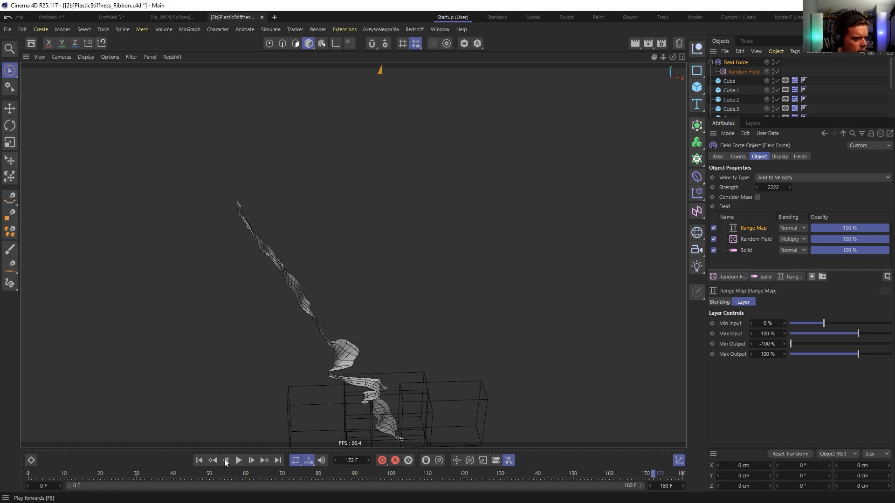
{"action": "left_click", "coordinate": [199, 461]}
Group the Range Map, Random Field and Solid layers in a new folder in the field list and save the scene
{"action": "scroll", "coordinate": [362, 418], "scroll_direction": "down", "scroll_amount": 2}
{"action": "left_click_drag", "start_coordinate": [362, 417], "coordinate": [517, 216], "text": "alt"}
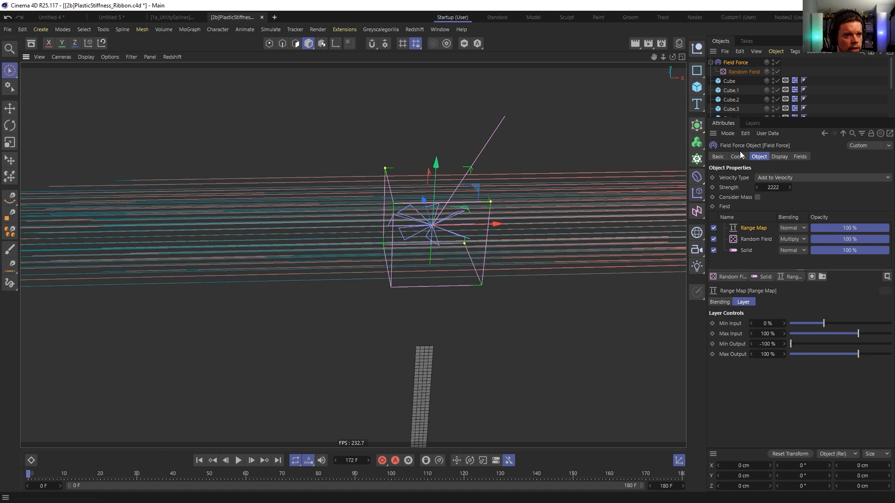
{"action": "left_click", "coordinate": [823, 277]}
{"action": "left_click_drag", "start_coordinate": [757, 241], "coordinate": [759, 252]}
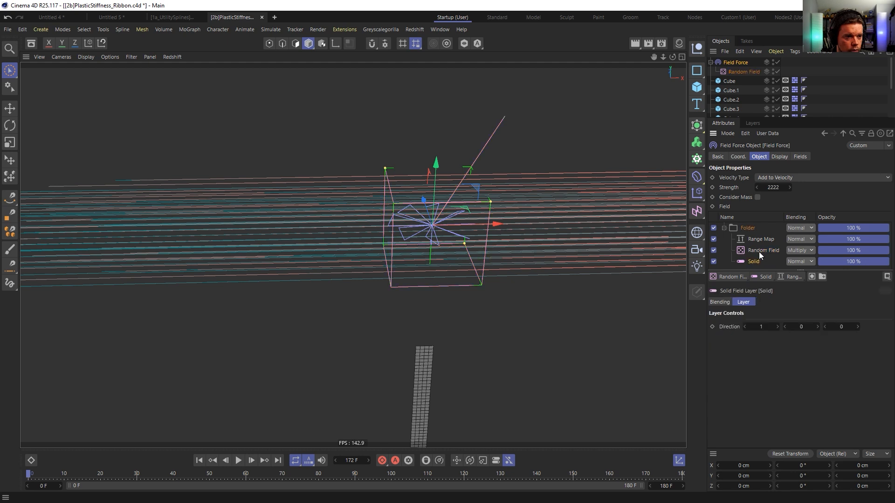
{"action": "left_click", "coordinate": [746, 228]}
{"action": "key", "text": "ctrl+s"}
Duplicate the folder with its three layers and enlarge the field list to show both folders
{"action": "right_click", "coordinate": [749, 228]}
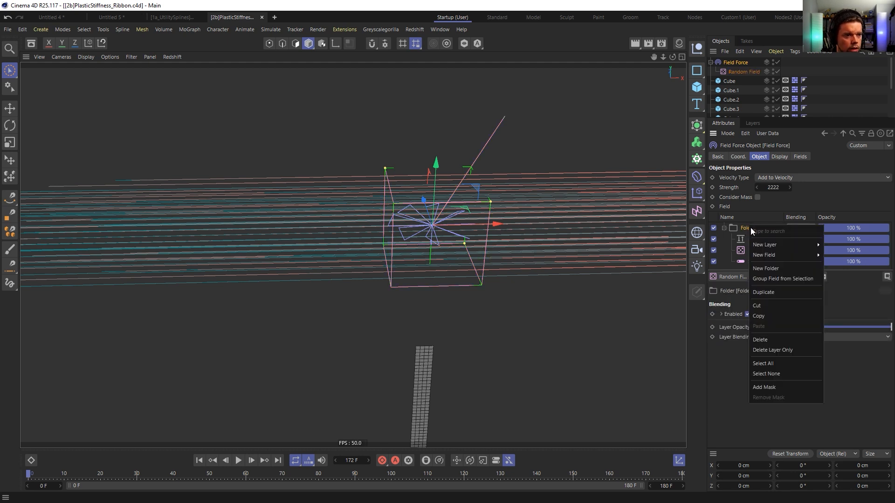
{"action": "left_click", "coordinate": [767, 316]}
{"action": "right_click", "coordinate": [746, 228]}
{"action": "left_click", "coordinate": [767, 292]}
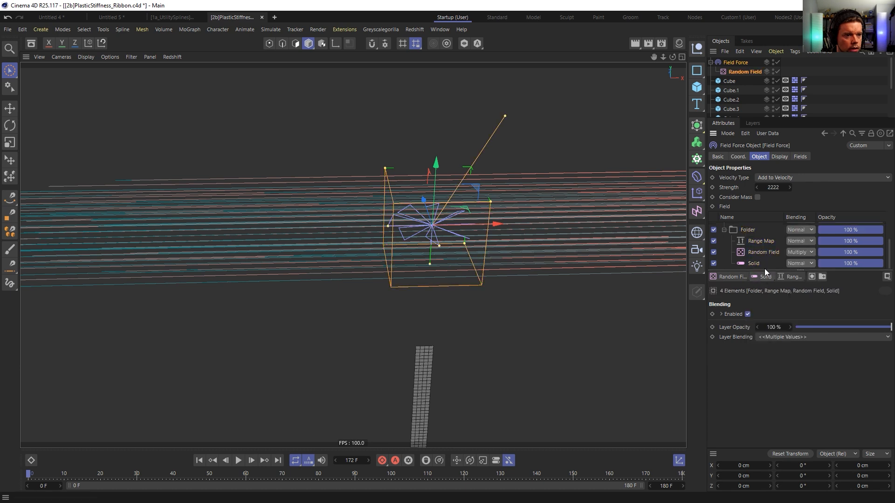
{"action": "left_click_drag", "start_coordinate": [761, 270], "coordinate": [756, 345]}
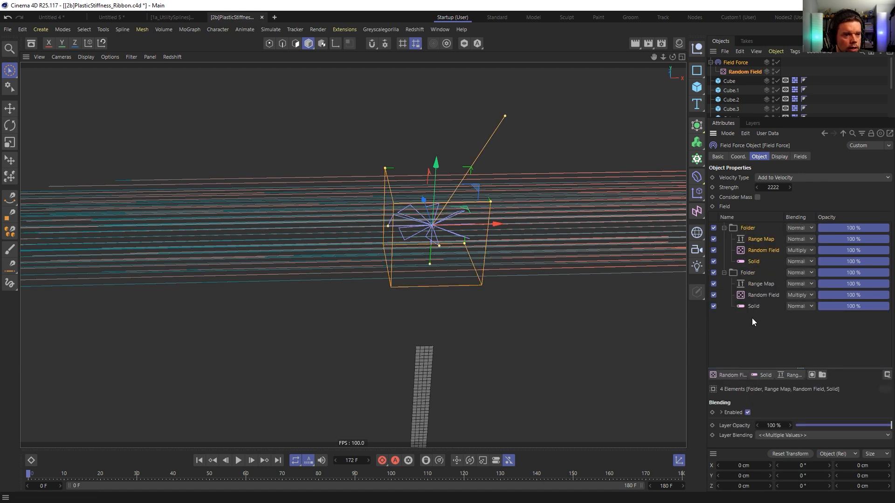
Set the Direction of the Solid layer in the upper folder to 0, 0, 1
{"action": "left_click", "coordinate": [753, 262]}
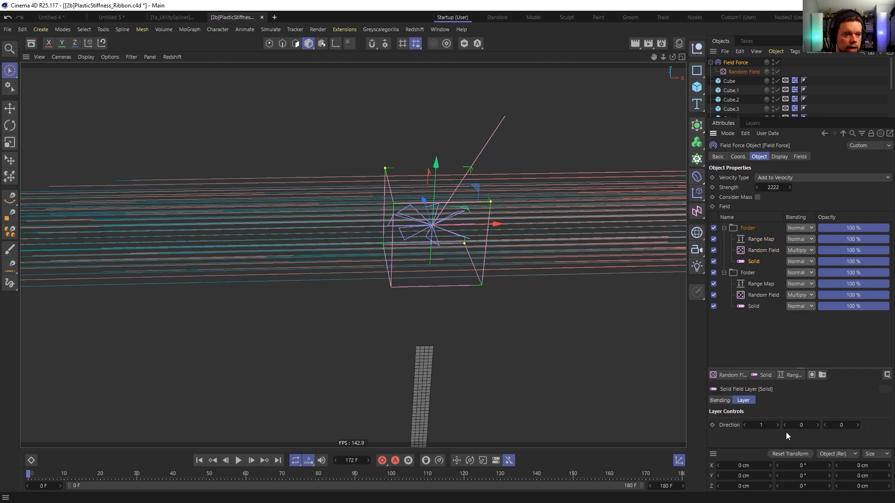
{"action": "left_click", "coordinate": [761, 425]}
{"action": "type", "text": "0"}
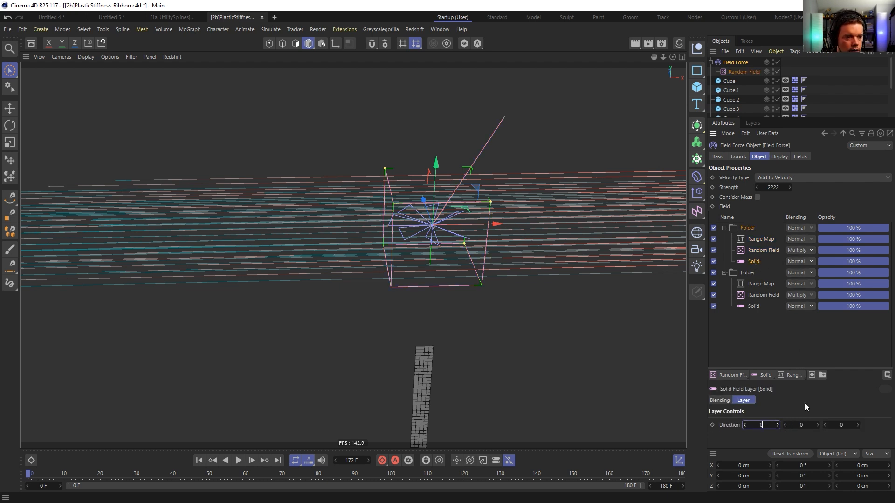
{"action": "key", "text": "Return"}
{"action": "left_click", "coordinate": [841, 425]}
{"action": "type", "text": "1"}
{"action": "key", "text": "Return"}
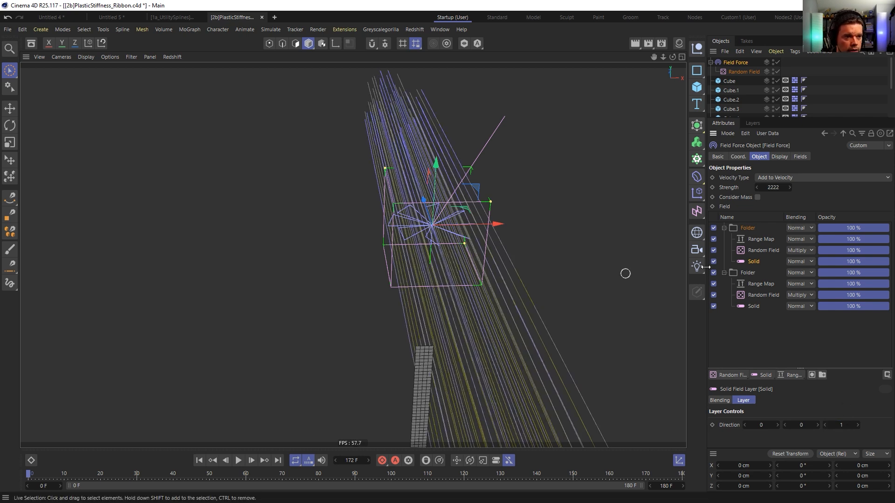
Duplicate the Random Field under the Field Force, naming the original Random Field.x and the copy Random Field.z
{"action": "left_click", "coordinate": [771, 255]}
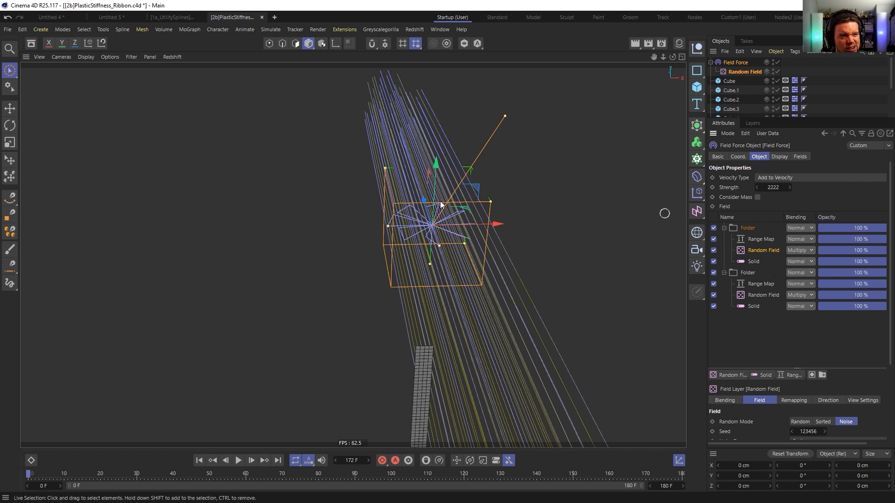
{"action": "left_click_drag", "start_coordinate": [730, 74], "coordinate": [740, 70], "text": "ctrl"}
{"action": "double_click", "coordinate": [745, 81]}
{"action": "type", "text": ".x"}
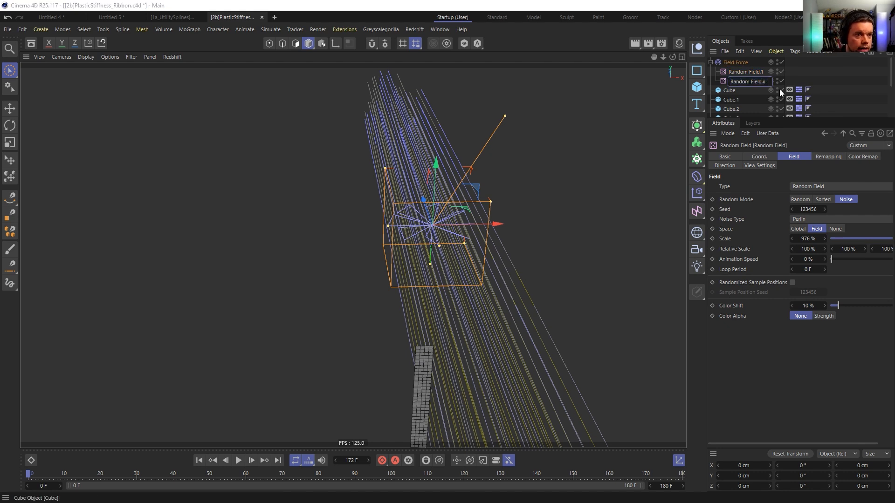
{"action": "left_click", "coordinate": [767, 73]}
{"action": "double_click", "coordinate": [763, 73]}
{"action": "left_click", "coordinate": [763, 73]}
{"action": "key", "text": "BackSpace"}
{"action": "type", "text": "z"}
{"action": "key", "text": "Return"}
{"action": "key", "text": "Up"}
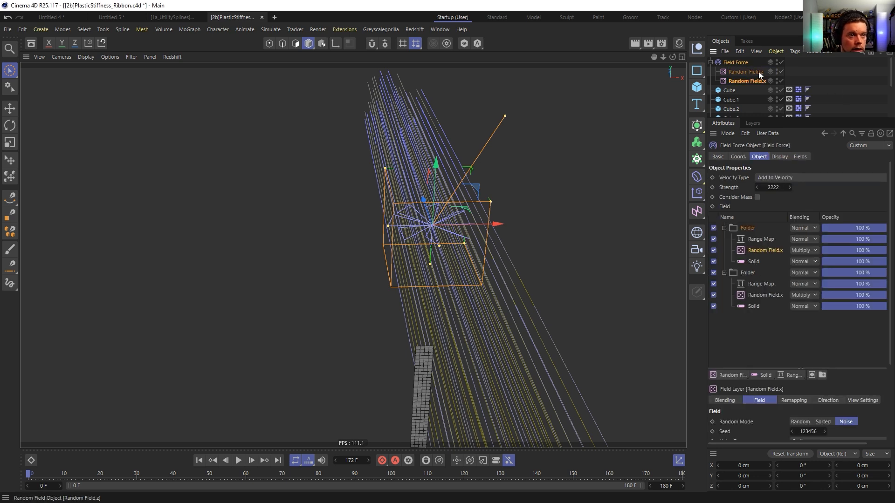
Use Random Field.z as the random layer in the upper folder and change its Seed to 123676
{"action": "left_click_drag", "start_coordinate": [769, 254], "coordinate": [768, 252]}
{"action": "double_click", "coordinate": [768, 250]}
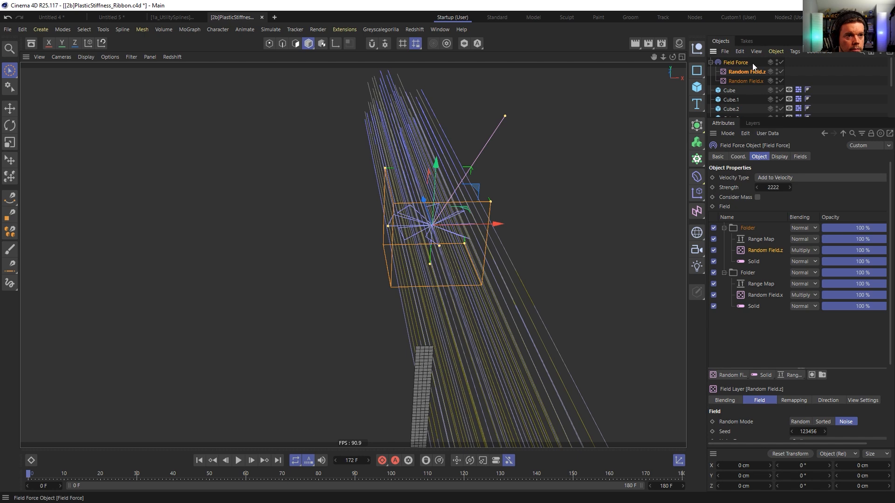
{"action": "left_click_drag", "start_coordinate": [814, 210], "coordinate": [826, 210]}
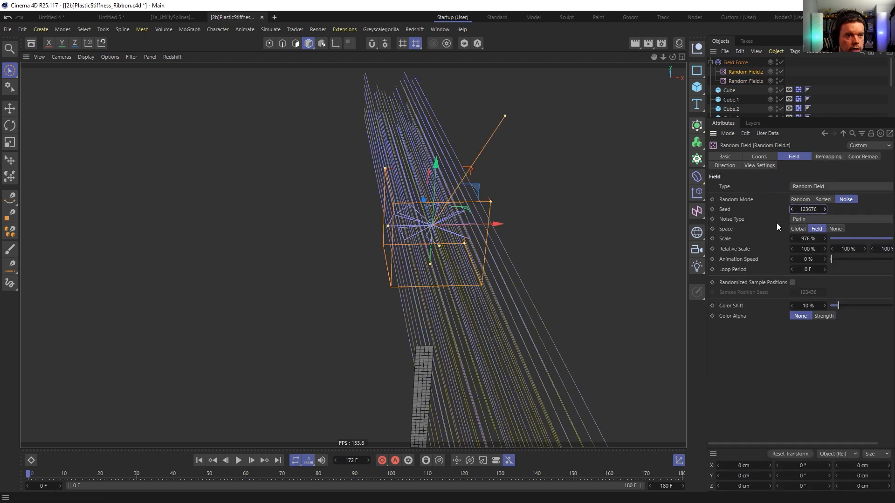
Collapse both folders in the Field Force's field list and set the upper folder's blending to Add
{"action": "left_click_drag", "start_coordinate": [453, 234], "coordinate": [437, 255], "text": "alt"}
{"action": "left_click", "coordinate": [735, 62]}
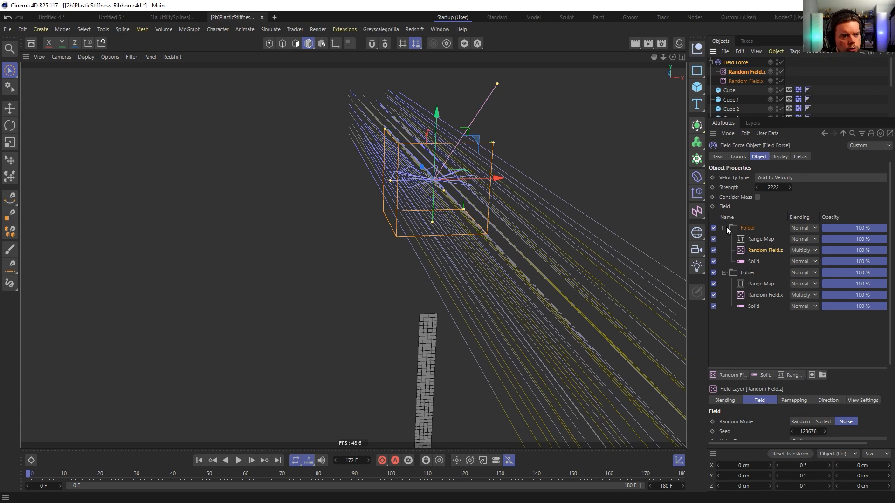
{"action": "left_click", "coordinate": [724, 228]}
{"action": "left_click", "coordinate": [776, 228]}
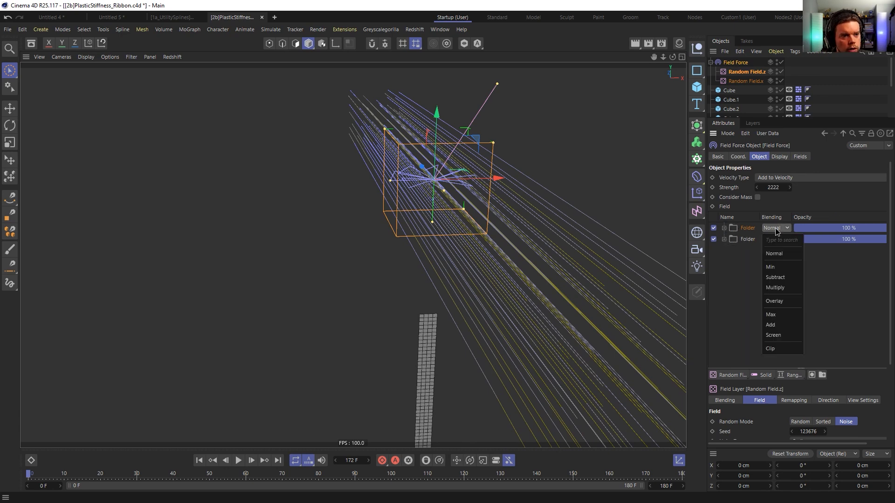
{"action": "left_click", "coordinate": [786, 325]}
Play the simulation to check the ribbon's motion above the collider cubes, and return to the first frame
{"action": "left_click_drag", "start_coordinate": [451, 167], "coordinate": [449, 278], "text": "alt"}
{"action": "middle_click_drag", "start_coordinate": [435, 316], "coordinate": [418, 137], "text": "alt"}
{"action": "mouse_move", "coordinate": [417, 138]}
{"action": "left_mouse_down", "text": "alt"}
{"action": "mouse_move", "coordinate": [408, 167]}
{"action": "mouse_move", "coordinate": [415, 150]}
{"action": "left_mouse_up", "text": "alt"}
{"action": "middle_click_drag", "start_coordinate": [416, 150], "coordinate": [411, 176], "text": "alt"}
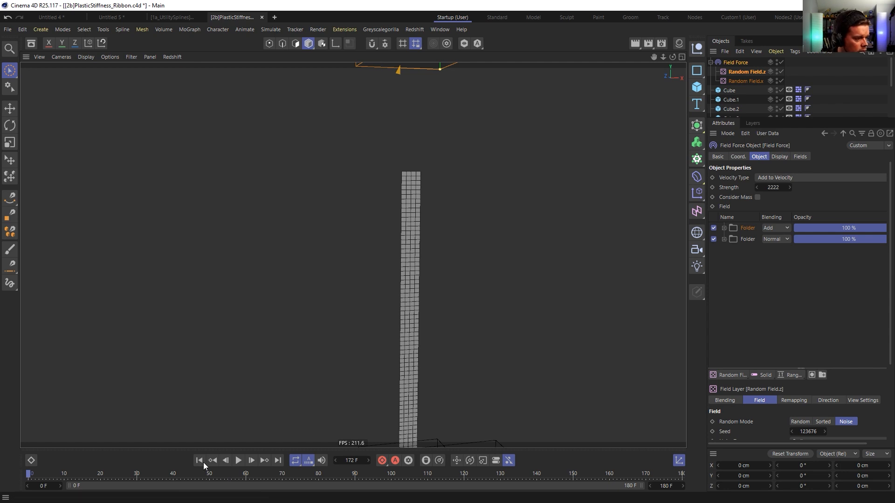
{"action": "left_click", "coordinate": [238, 461]}
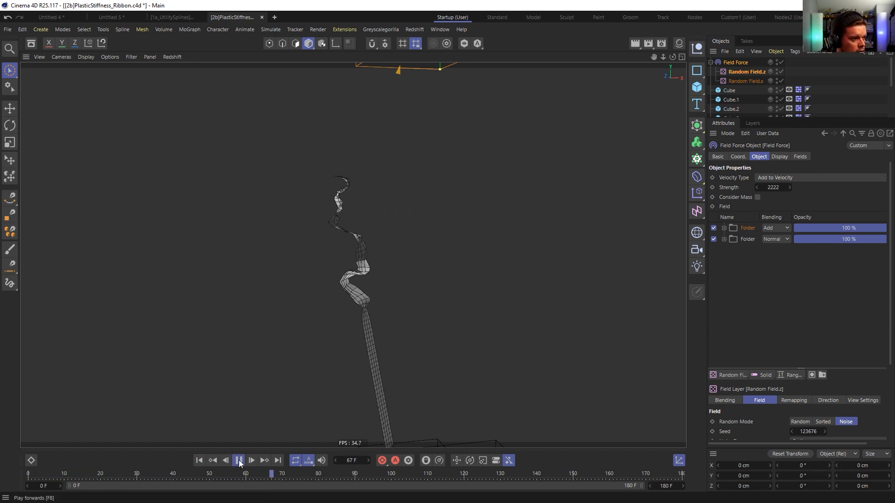
{"action": "left_click", "coordinate": [239, 462]}
{"action": "middle_click_drag", "start_coordinate": [373, 415], "coordinate": [400, 298], "text": "alt"}
{"action": "left_click_drag", "start_coordinate": [399, 298], "coordinate": [412, 337], "text": "alt"}
{"action": "left_click", "coordinate": [239, 463]}
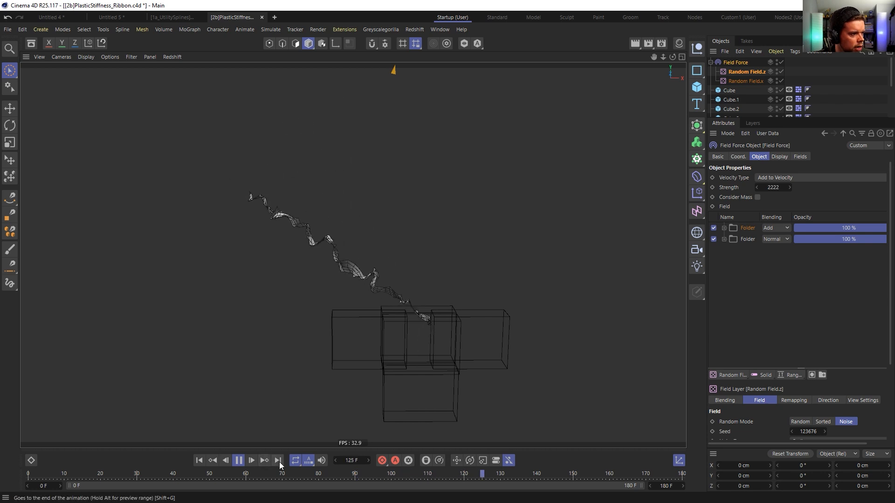
{"action": "left_click", "coordinate": [238, 461]}
{"action": "left_click", "coordinate": [199, 461]}
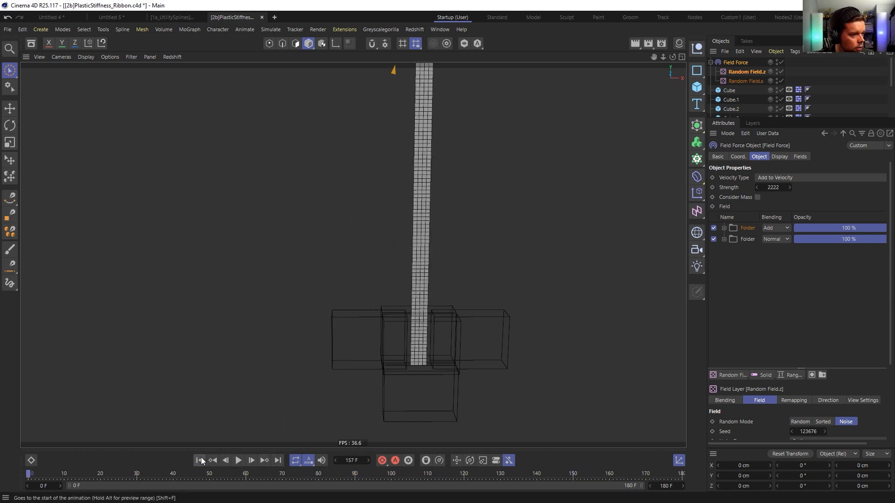
Enlarge the object list, show the Wind object's settings, and replay the simulation, stopping at frame 74
{"action": "left_click_drag", "start_coordinate": [761, 116], "coordinate": [761, 219]}
{"action": "left_click", "coordinate": [730, 138]}
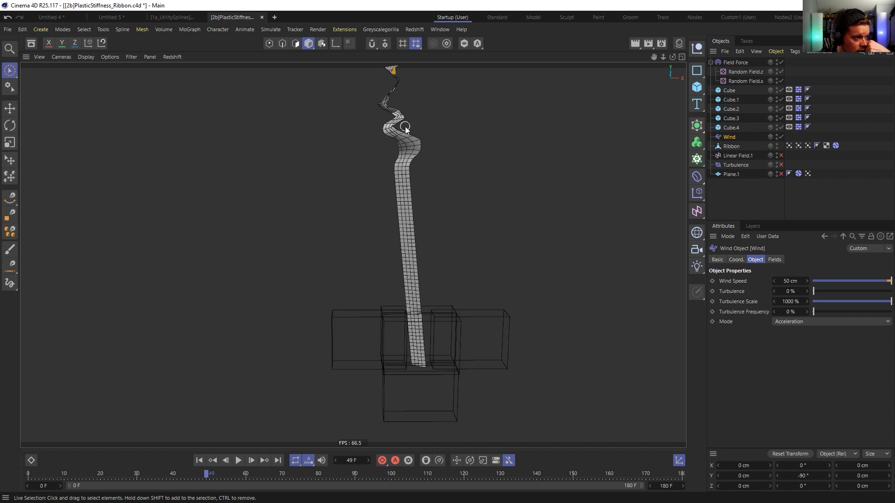
{"action": "left_click", "coordinate": [239, 461]}
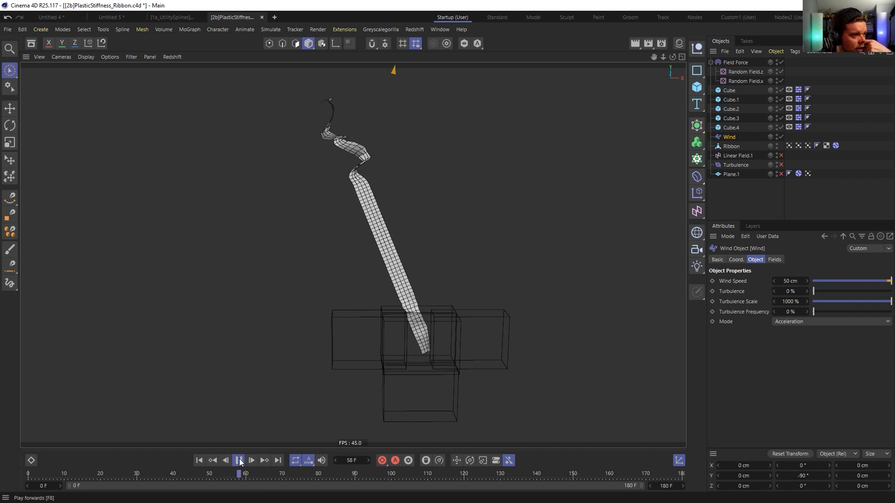
{"action": "left_click", "coordinate": [239, 461]}
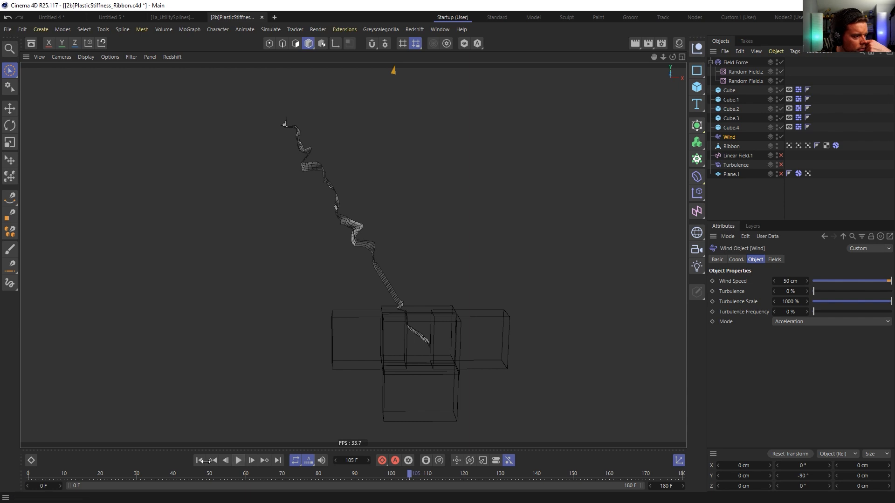
{"action": "left_click", "coordinate": [201, 461]}
{"action": "left_click", "coordinate": [239, 460]}
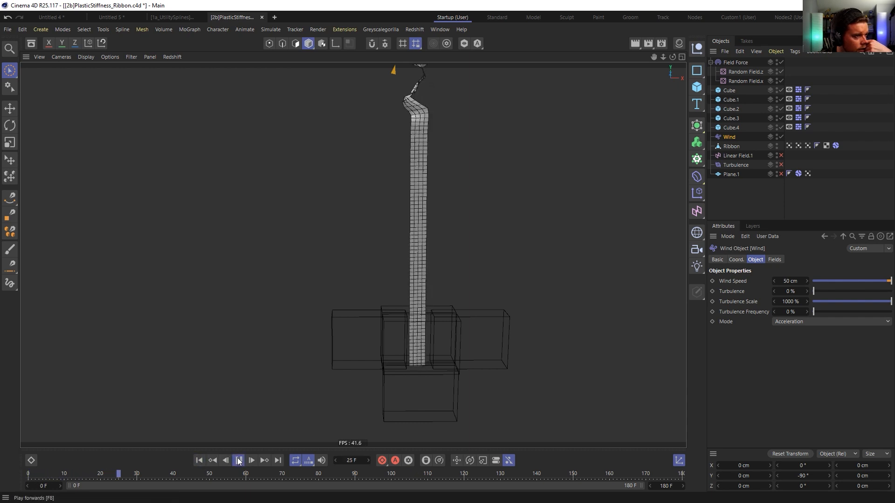
{"action": "left_click", "coordinate": [239, 460]}
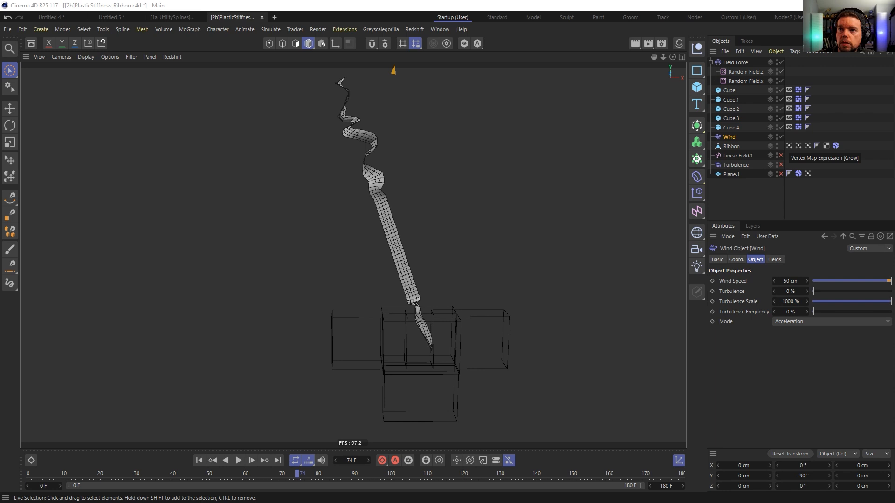
Switch to the browser and review the Pharaoh's Serpent demonstration video as reference before returning to Cinema 4D
{"action": "left_click_drag", "start_coordinate": [894, 123], "coordinate": [586, 121]}
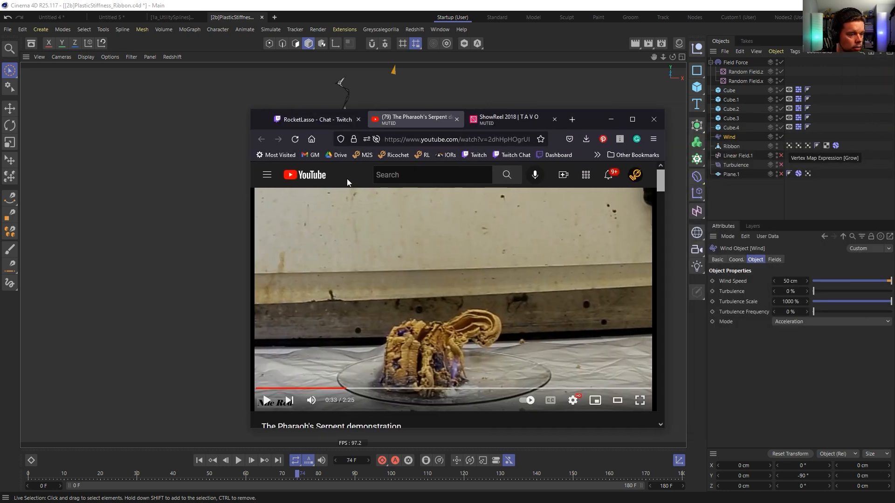
{"action": "key", "text": "j"}
{"action": "key", "text": "j"}
{"action": "key", "text": "j"}
{"action": "key", "text": "j"}
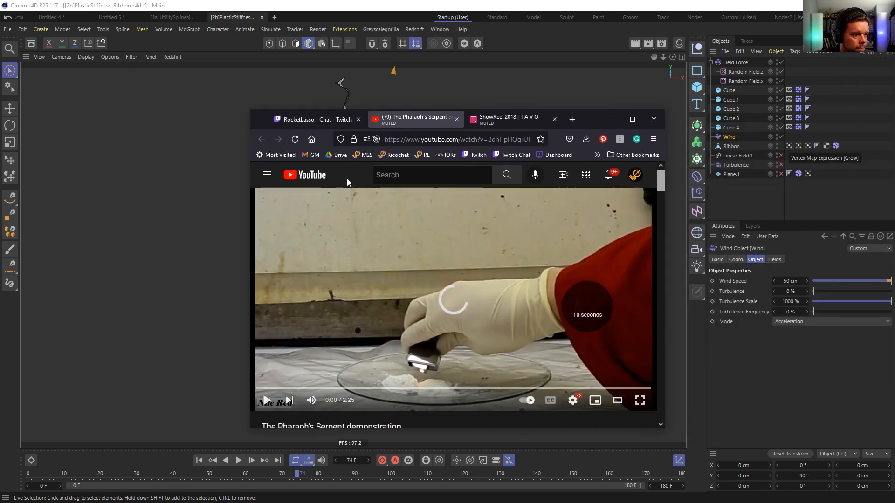
{"action": "key", "text": "l"}
{"action": "key", "text": "l"}
{"action": "key", "text": "k"}
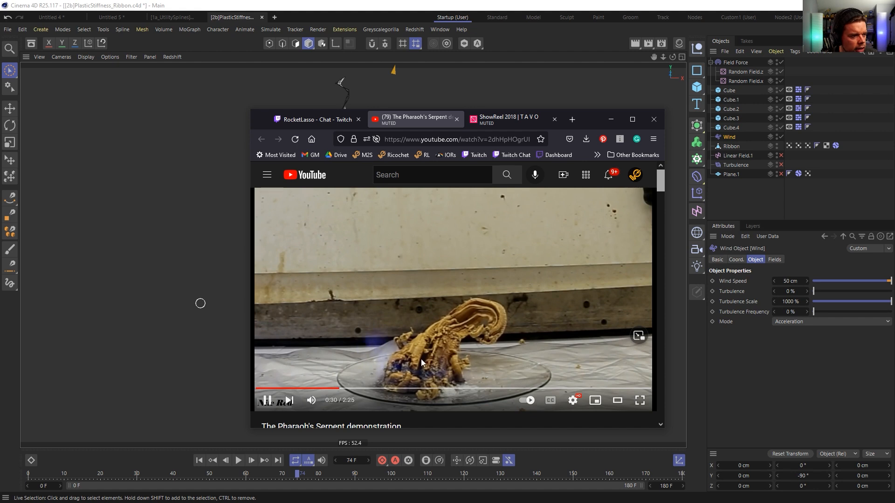
{"action": "left_click", "coordinate": [269, 401]}
{"action": "left_click", "coordinate": [564, 45]}
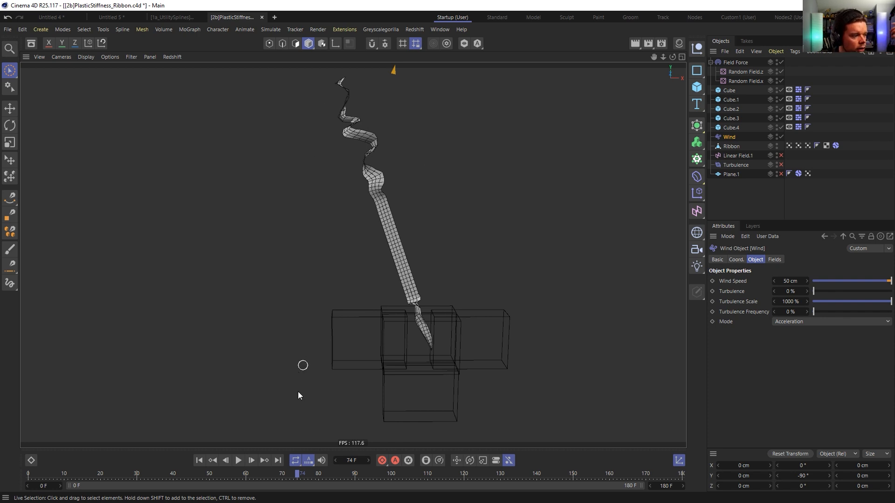
Continue the simulation to frame 159, and return to the first frame with the whole ribbon in view
{"action": "left_click", "coordinate": [238, 461]}
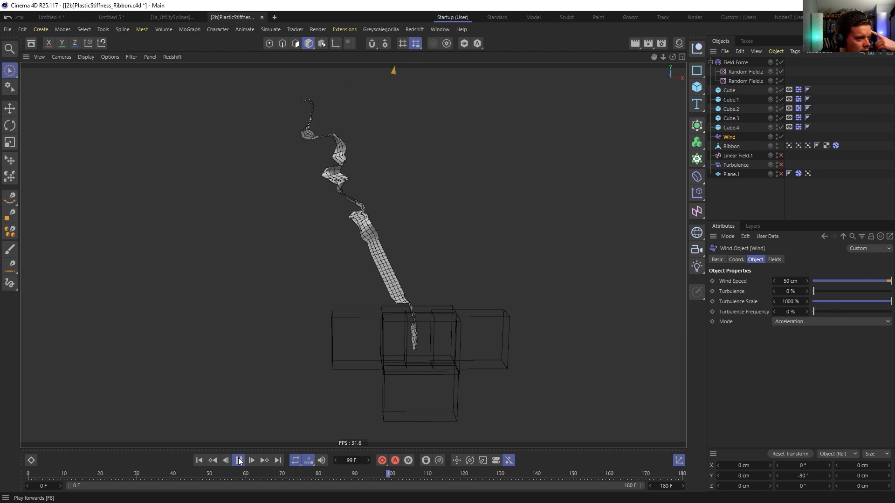
{"action": "left_click", "coordinate": [238, 460]}
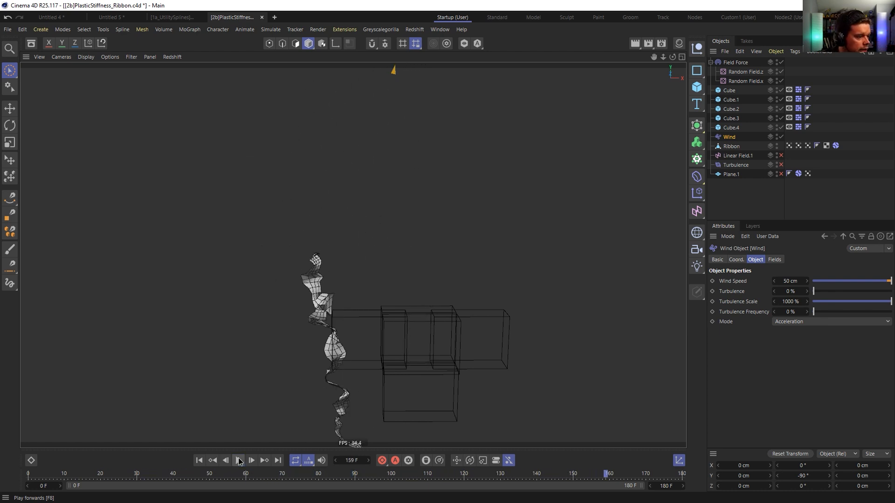
{"action": "left_click", "coordinate": [199, 461]}
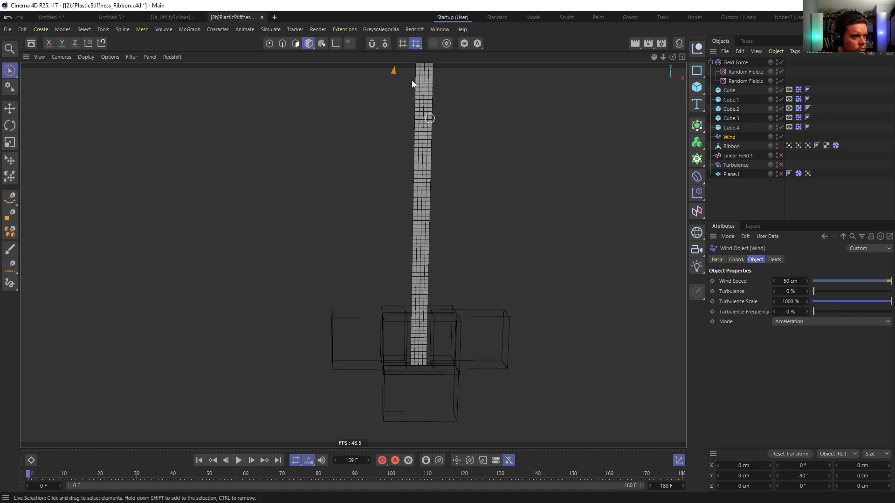
{"action": "middle_click_drag", "start_coordinate": [427, 231], "coordinate": [429, 232], "text": "alt"}
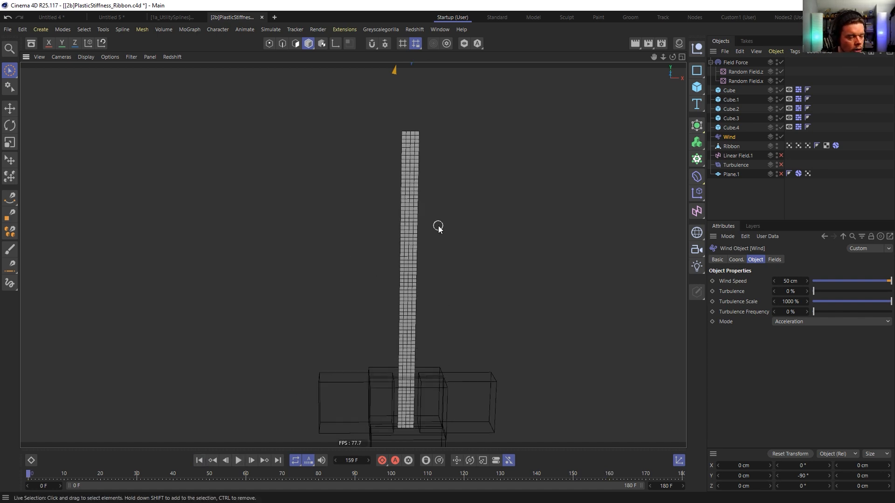
{"action": "left_click_drag", "start_coordinate": [434, 228], "coordinate": [417, 238], "text": "alt"}
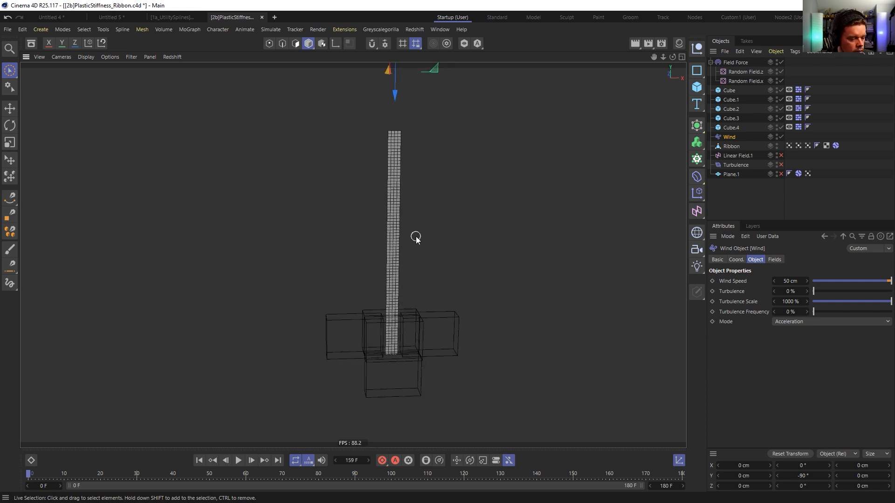
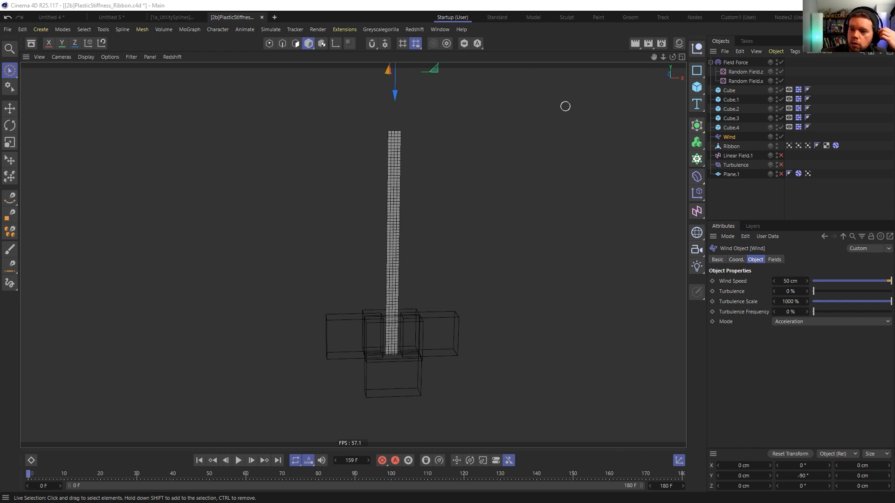
Switch to the browser, widen its window to check the PIN ART TOY 3D ANIMATION video's details, and play the video
{"action": "left_click_drag", "start_coordinate": [894, 88], "coordinate": [437, 49]}
{"action": "left_click_drag", "start_coordinate": [510, 357], "coordinate": [685, 358]}
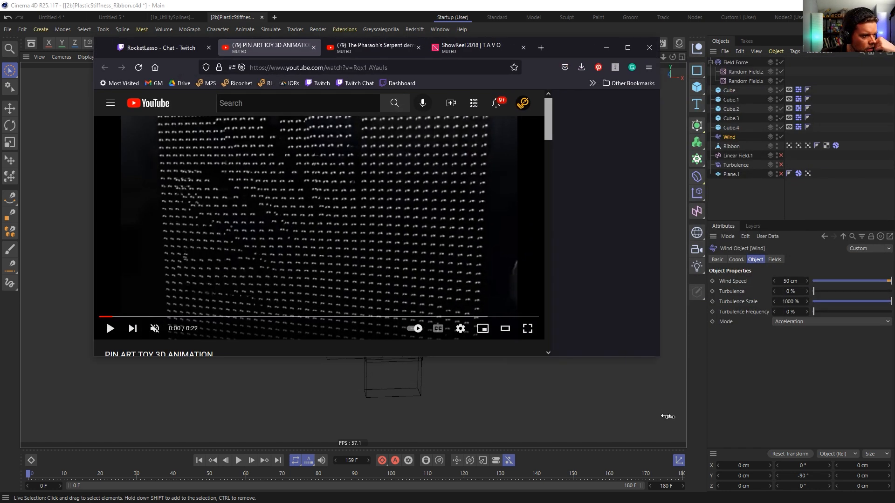
{"action": "scroll", "coordinate": [443, 290], "scroll_direction": "down", "scroll_amount": 3}
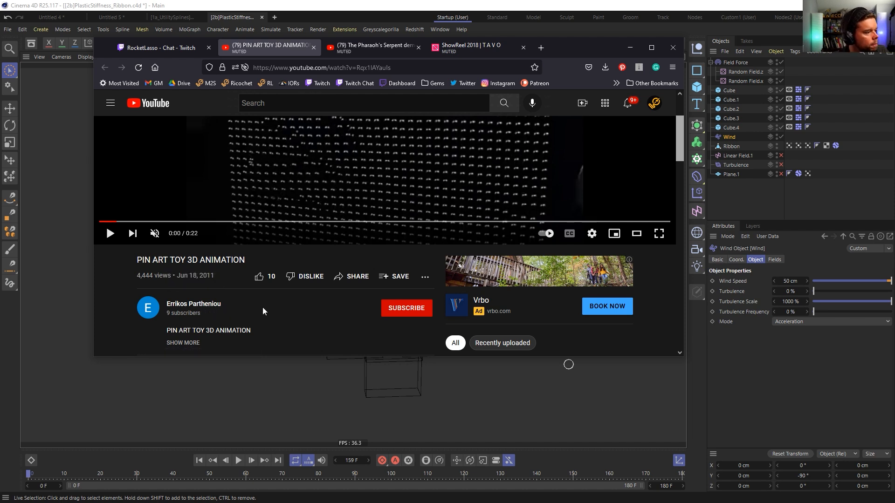
{"action": "scroll", "coordinate": [259, 307], "scroll_direction": "down", "scroll_amount": 2}
{"action": "left_click", "coordinate": [193, 296]}
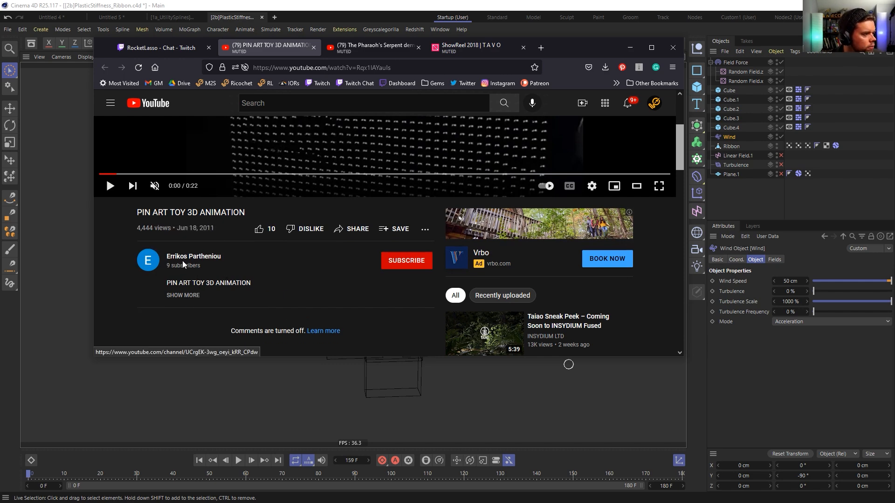
{"action": "scroll", "coordinate": [259, 287], "scroll_direction": "up", "scroll_amount": 2}
{"action": "scroll", "coordinate": [216, 320], "scroll_direction": "down", "scroll_amount": 2}
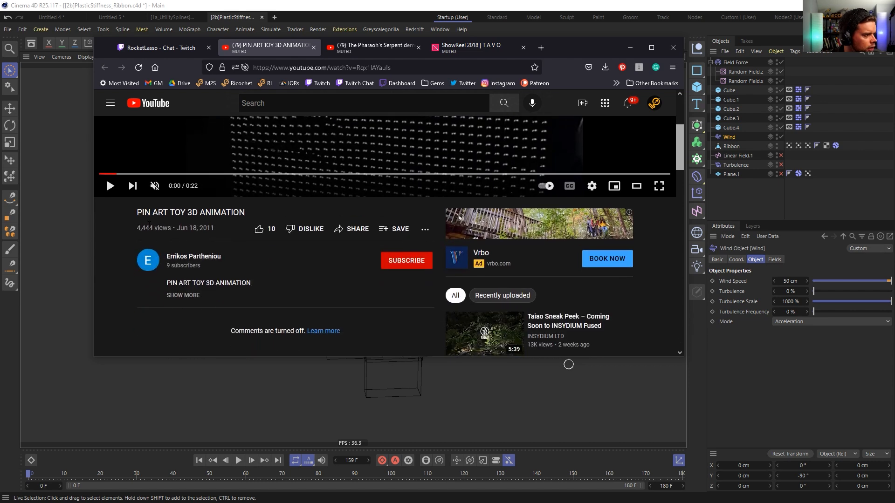
{"action": "scroll", "coordinate": [220, 272], "scroll_direction": "up", "scroll_amount": 3}
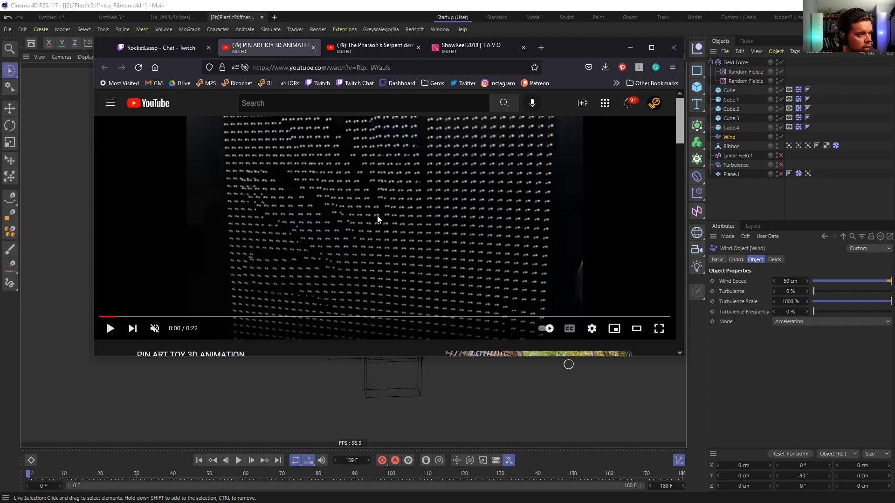
{"action": "left_click", "coordinate": [376, 216]}
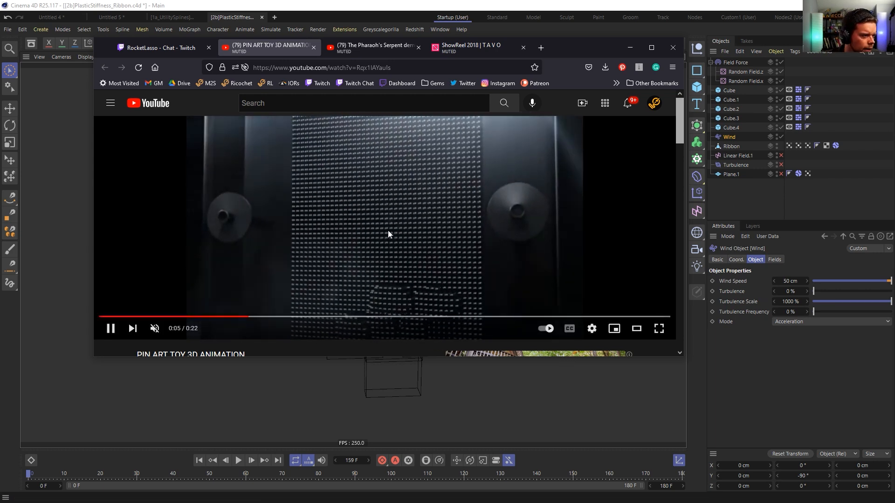
Enlarge the browser window, play the PIN ART TOY 3D ANIMATION reference up to the face impression, and return to Cinema 4D
{"action": "left_click", "coordinate": [392, 229]}
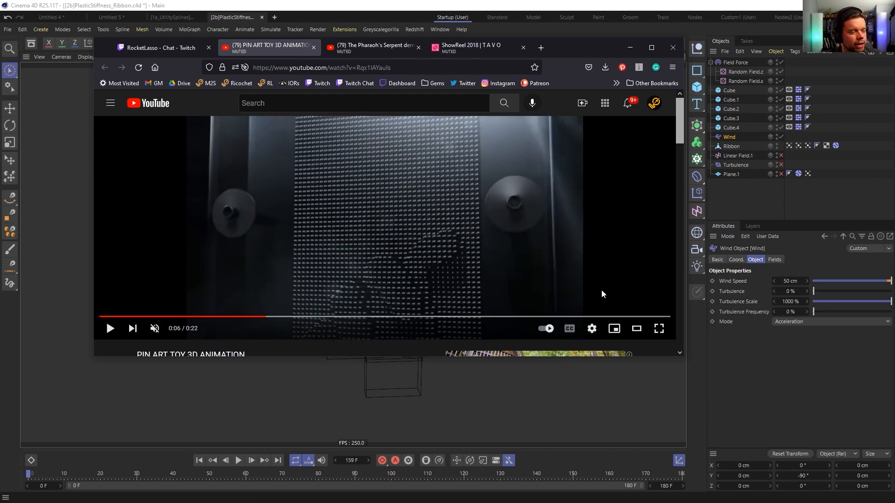
{"action": "left_click_drag", "start_coordinate": [683, 357], "coordinate": [733, 468]}
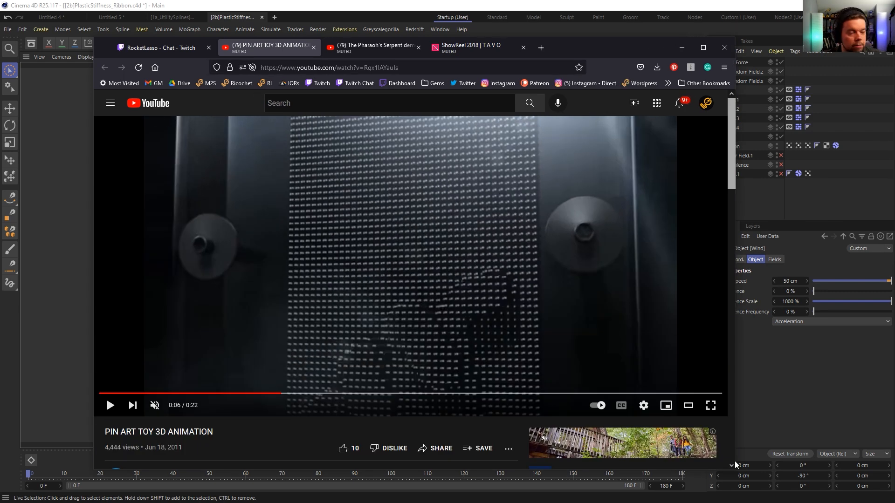
{"action": "left_click", "coordinate": [607, 219]}
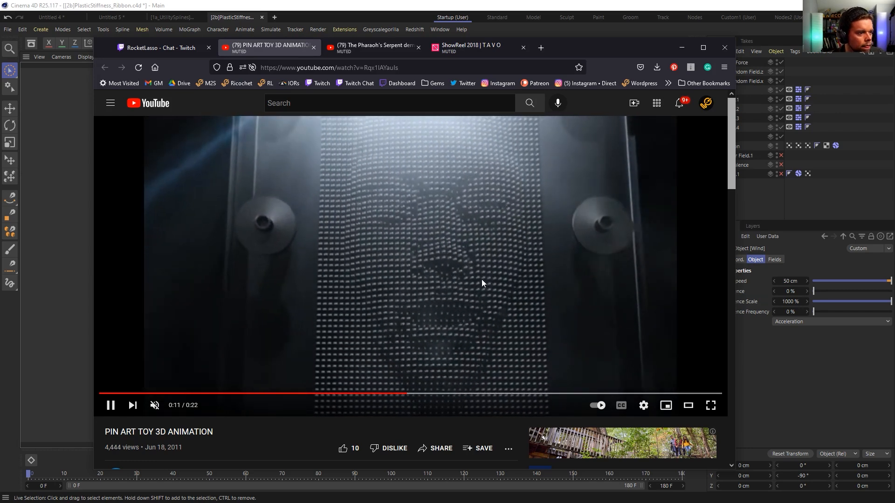
{"action": "left_click", "coordinate": [501, 320]}
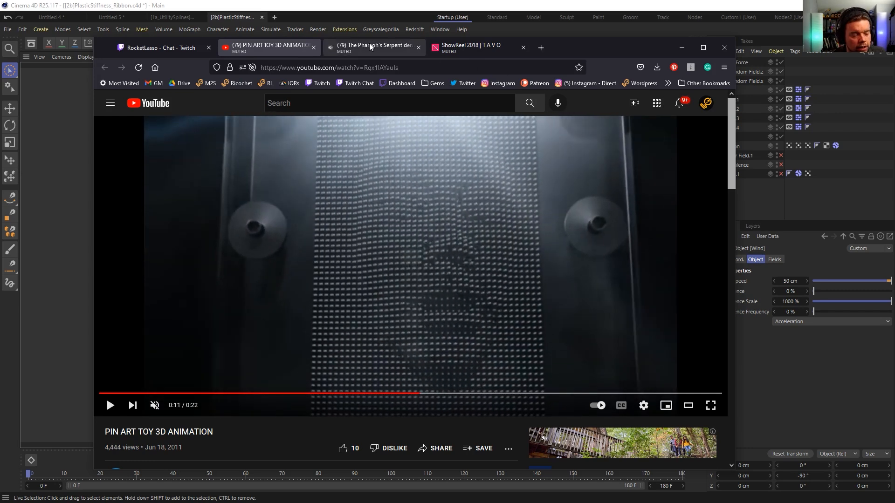
{"action": "left_click_drag", "start_coordinate": [576, 46], "coordinate": [894, 61]}
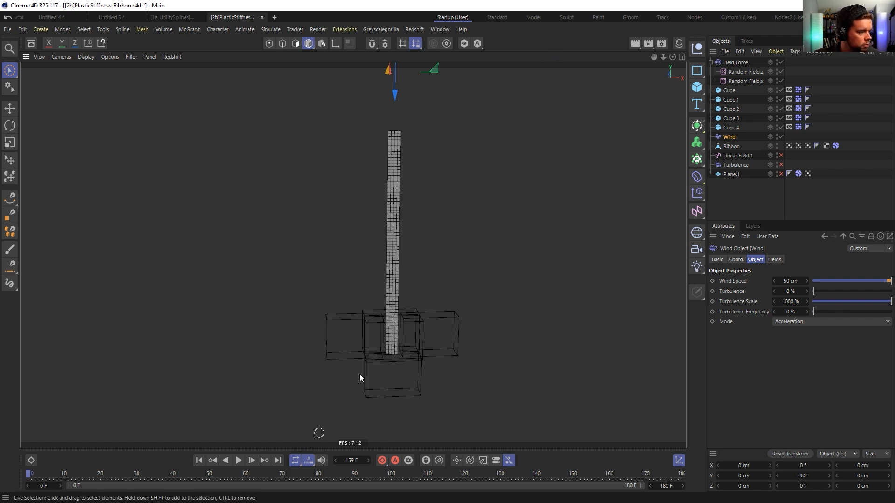
Save the ribbon scene under the new name [2c]PlasticStiffness_Bacon.c4d in the SceneFiles folder
{"action": "key", "text": "ctrl+shift+s"}
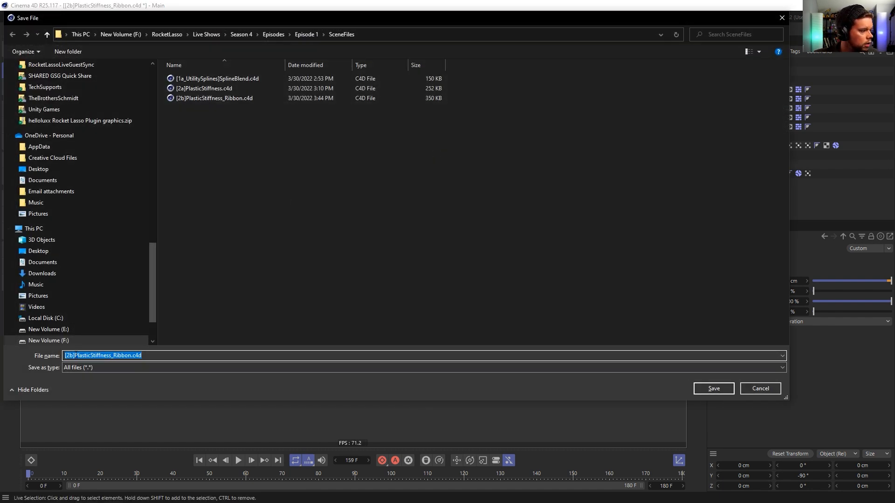
{"action": "left_click", "coordinate": [74, 356]}
{"action": "key", "text": "BackSpace"}
{"action": "type", "text": "c"}
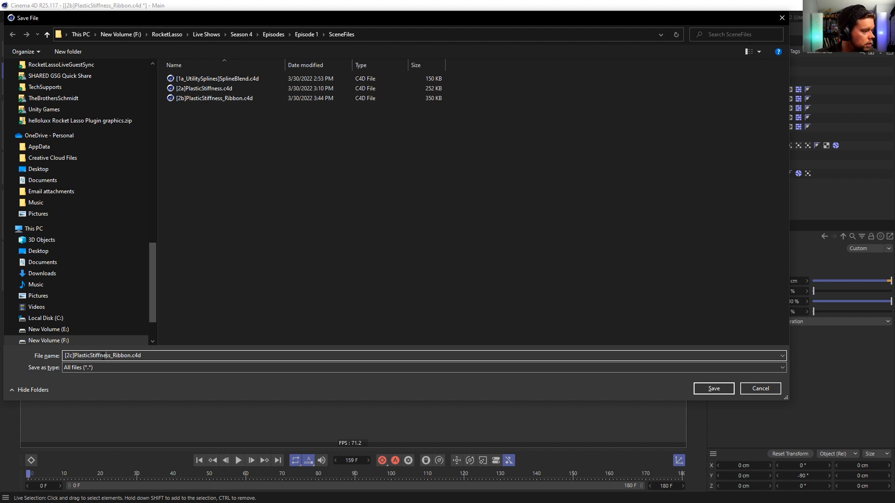
{"action": "key", "text": "shift+Right"}
{"action": "key", "text": "shift+Right"}
{"action": "key", "text": "shift+Right"}
{"action": "type", "text": "Bacon"}
{"action": "key", "text": "Return"}
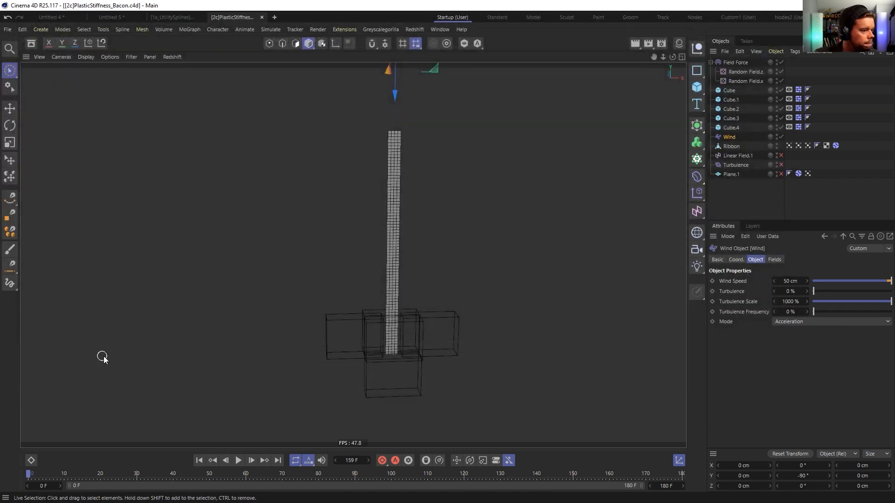
Create a new project and add a Plane primitive oriented to +Z
{"action": "key", "text": "ctrl+n"}
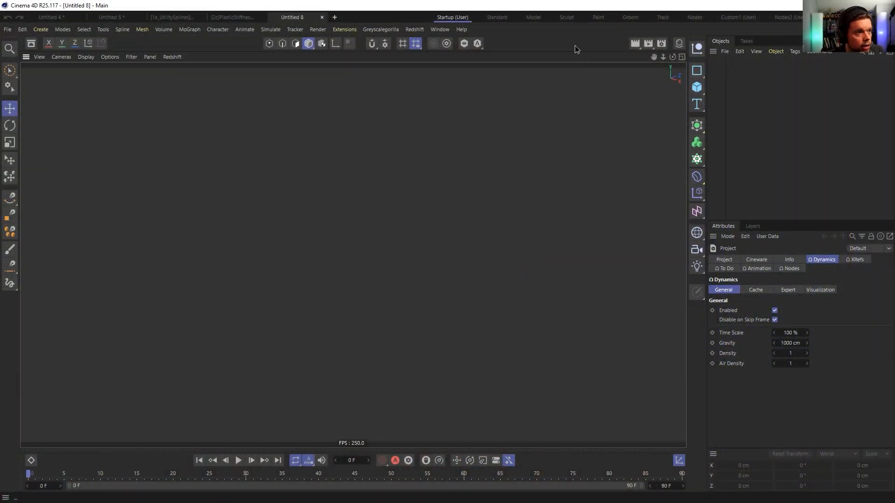
{"action": "left_click", "coordinate": [695, 91]}
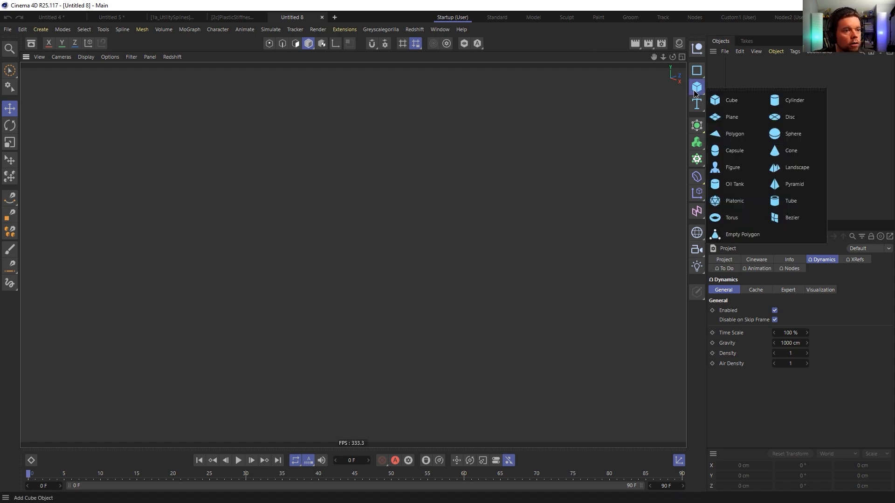
{"action": "left_click", "coordinate": [731, 117]}
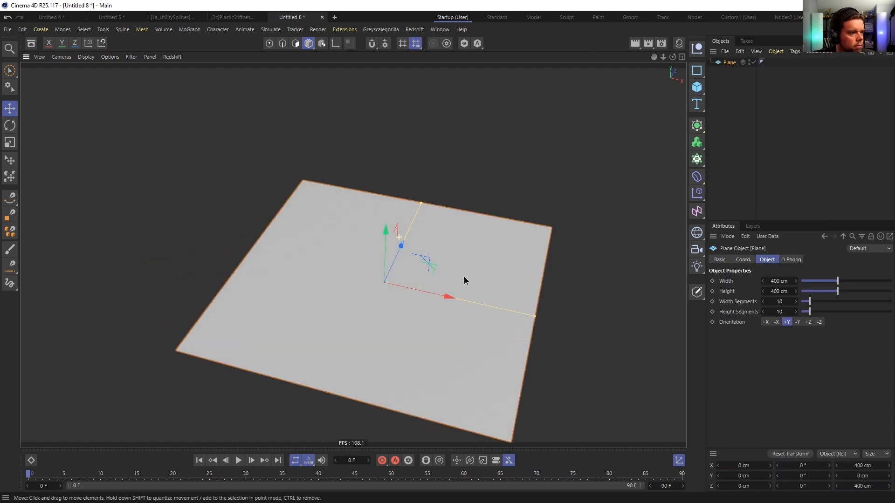
{"action": "left_click", "coordinate": [807, 323]}
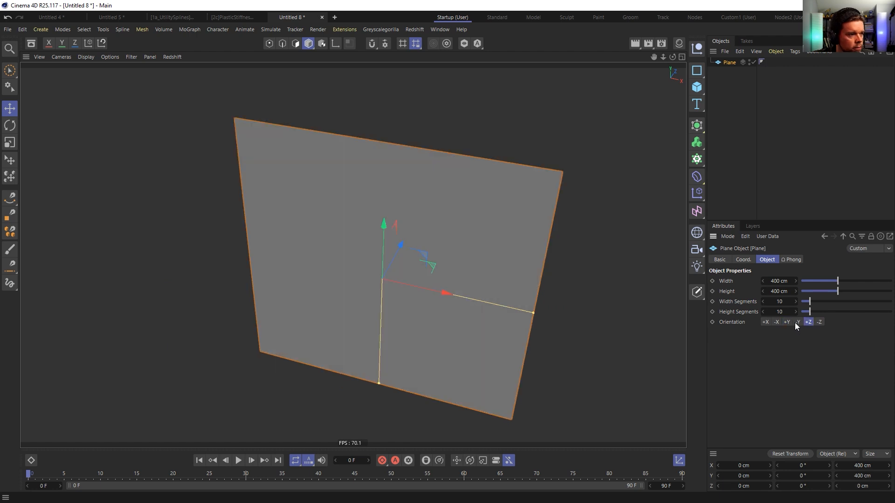
Display the shaded objects with their mesh lines and set the plane's width and height segments to 40 each
{"action": "mouse_move", "coordinate": [399, 290]}
{"action": "left_mouse_down", "text": "alt"}
{"action": "mouse_move", "coordinate": [401, 257]}
{"action": "mouse_move", "coordinate": [428, 265]}
{"action": "left_mouse_up", "text": "alt"}
{"action": "key", "text": "n"}
{"action": "key", "text": "b"}
{"action": "double_click", "coordinate": [785, 304]}
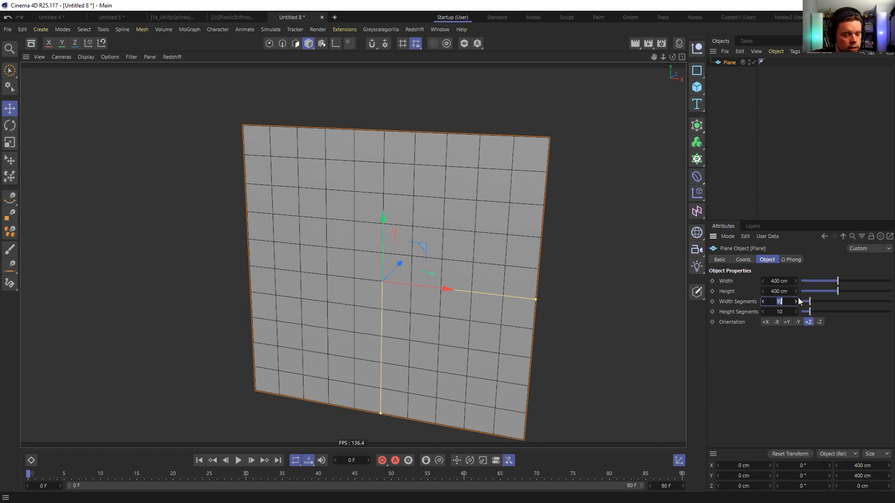
{"action": "type", "text": "4"}
{"action": "key", "text": "Tab"}
{"action": "type", "text": "40"}
{"action": "key", "text": "Return"}
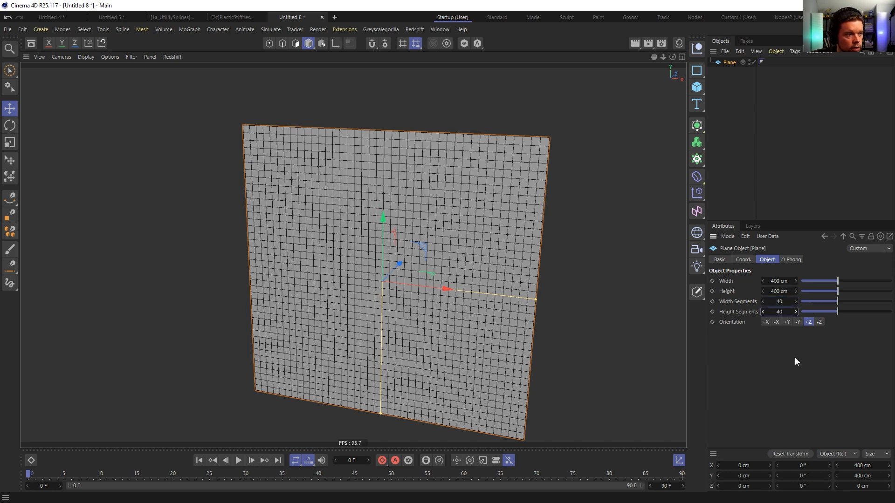
{"action": "mouse_move", "coordinate": [409, 277]}
{"action": "left_mouse_down", "text": "alt"}
{"action": "mouse_move", "coordinate": [350, 261]}
{"action": "mouse_move", "coordinate": [392, 270]}
{"action": "mouse_move", "coordinate": [417, 245]}
{"action": "mouse_move", "coordinate": [399, 267]}
{"action": "left_mouse_up", "text": "alt"}
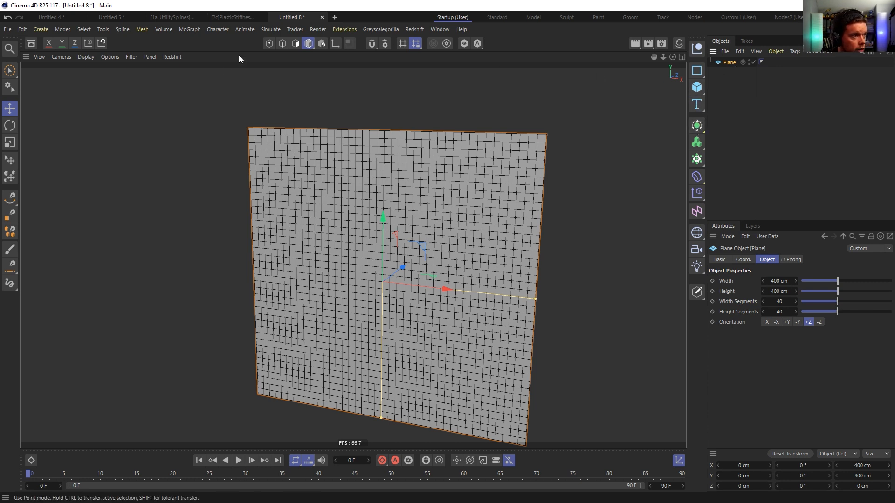
Open the Asset Browser, search its object assets for "human", and look through the available human models
{"action": "left_click", "coordinate": [32, 43]}
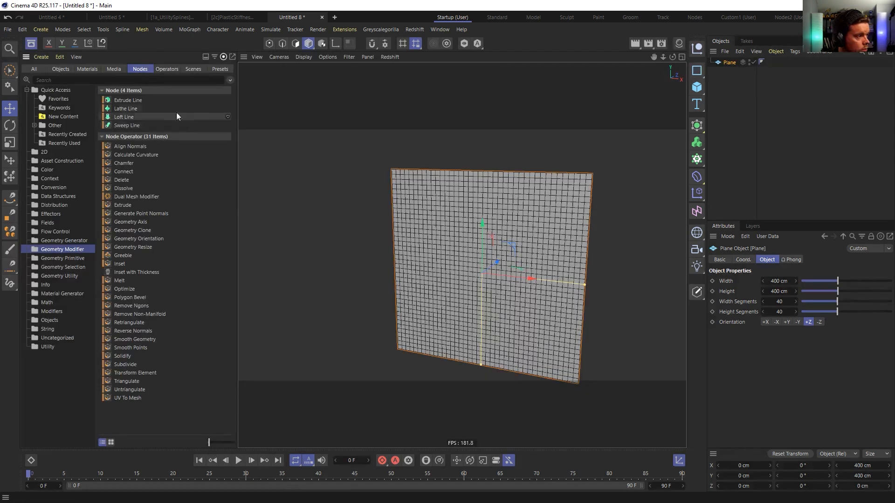
{"action": "left_click", "coordinate": [60, 69]}
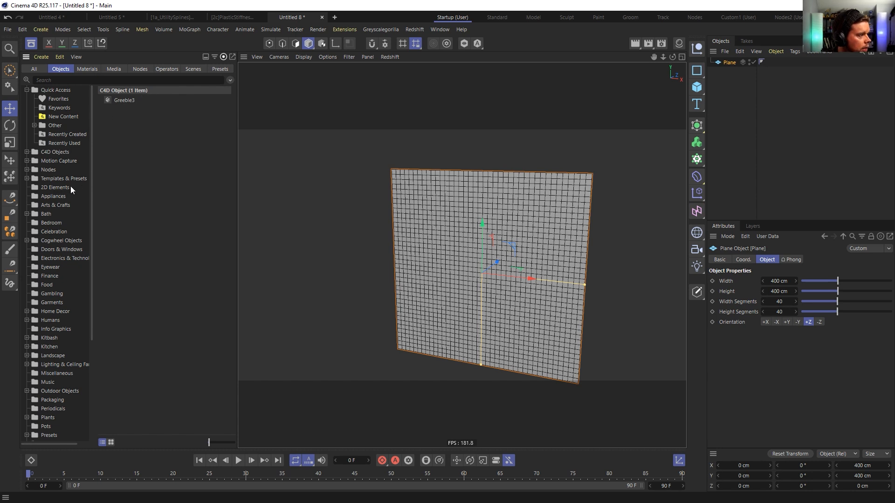
{"action": "scroll", "coordinate": [60, 247], "scroll_direction": "down", "scroll_amount": 2}
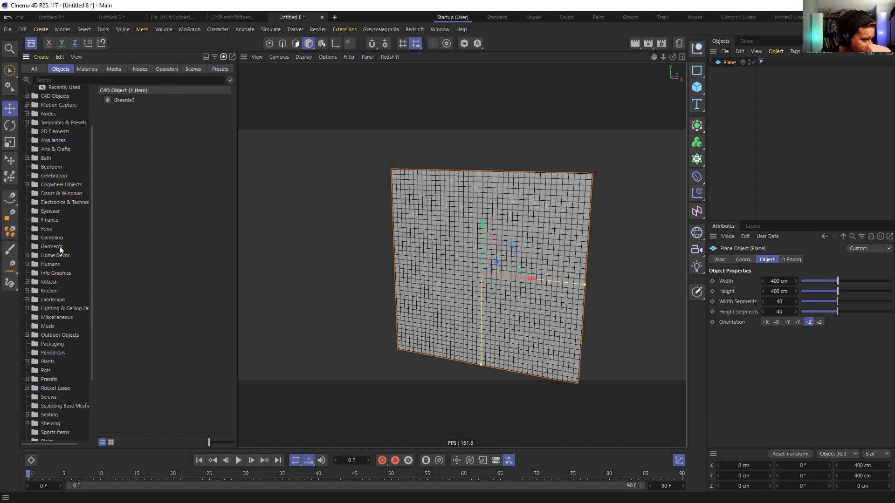
{"action": "scroll", "coordinate": [72, 339], "scroll_direction": "down", "scroll_amount": 2}
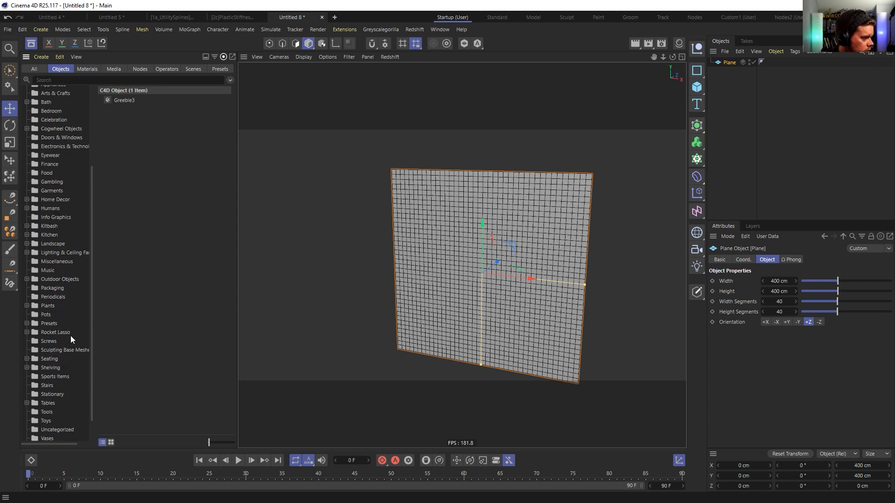
{"action": "left_click", "coordinate": [75, 81]}
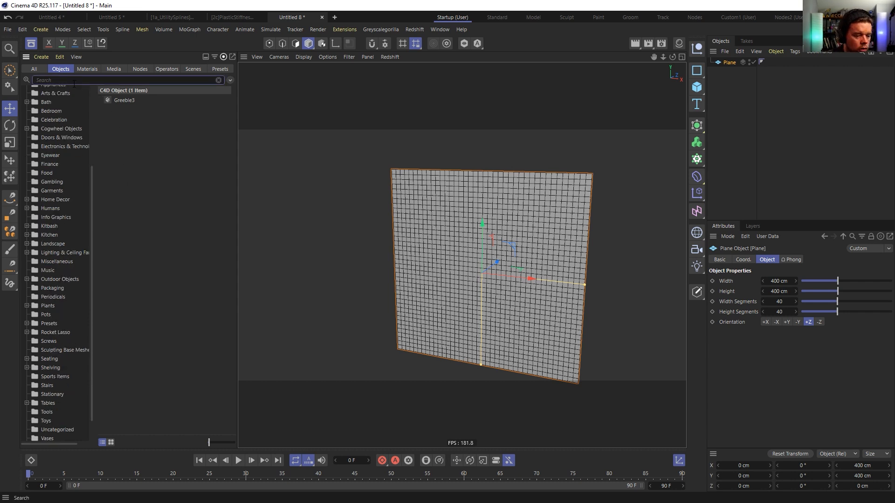
{"action": "type", "text": "human"}
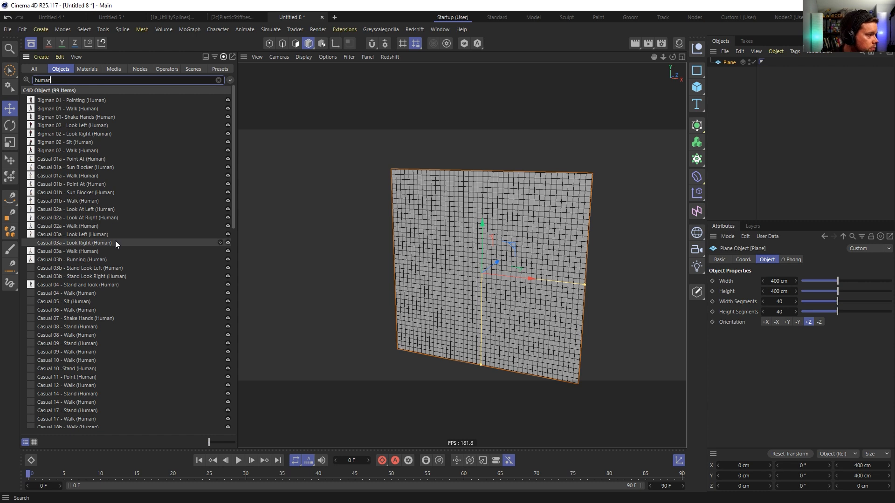
{"action": "scroll", "coordinate": [86, 239], "scroll_direction": "down", "scroll_amount": 3}
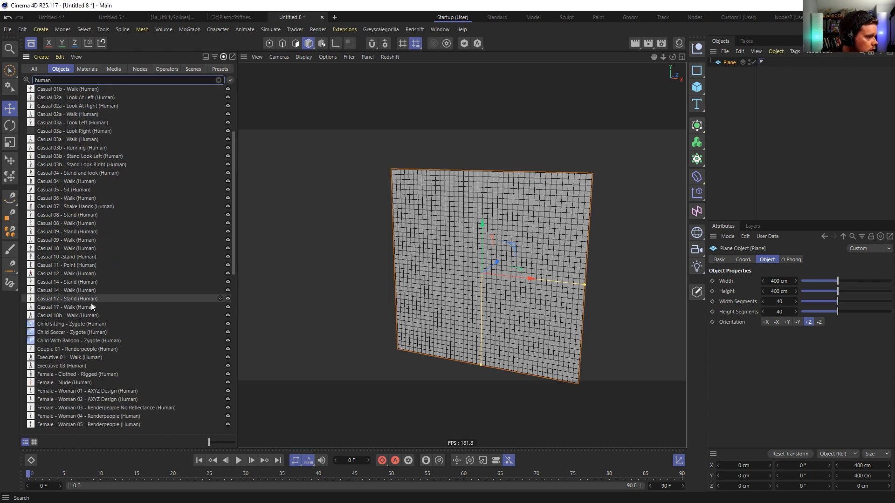
{"action": "scroll", "coordinate": [77, 322], "scroll_direction": "down", "scroll_amount": 3}
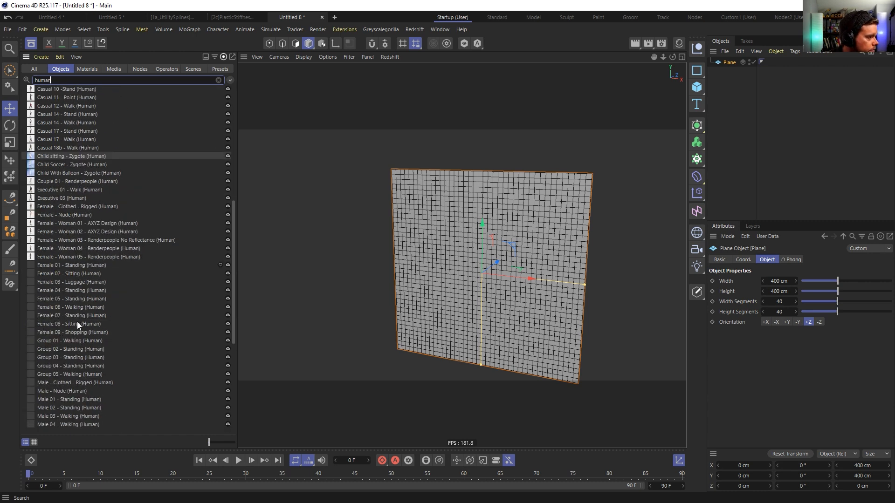
Search the object assets for "zygo" and add the Man Shopping - Zygote model to the scene
{"action": "double_click", "coordinate": [84, 80]}
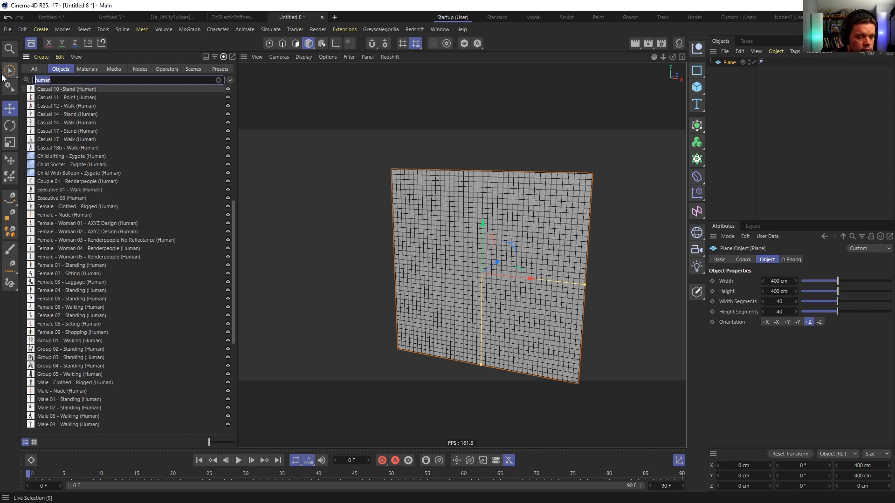
{"action": "type", "text": "zygo"}
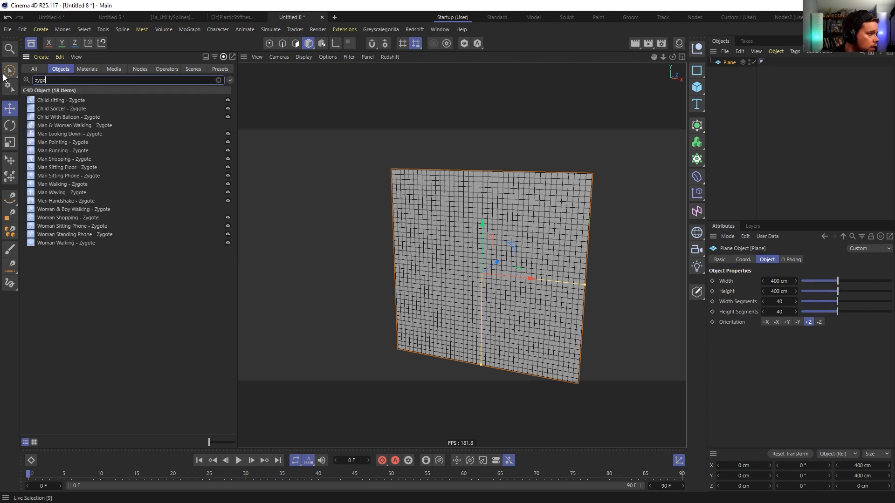
{"action": "left_click", "coordinate": [68, 160]}
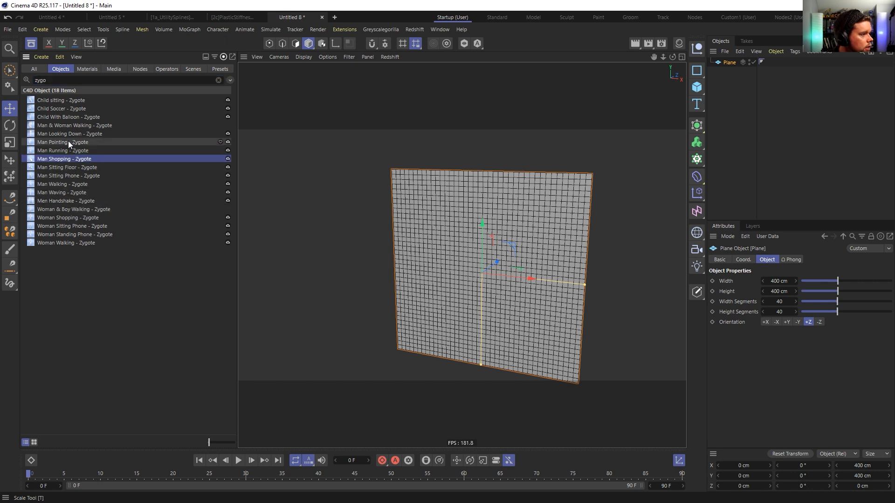
{"action": "double_click", "coordinate": [62, 159]}
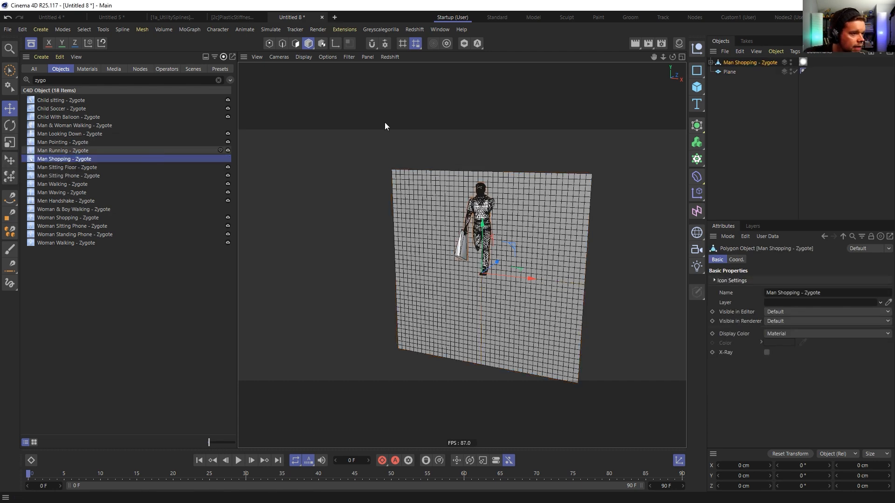
Move the Neck object out of the Man Shopping - Zygote hierarchy to the top level and delete the rest of the figure
{"action": "left_click", "coordinate": [31, 43]}
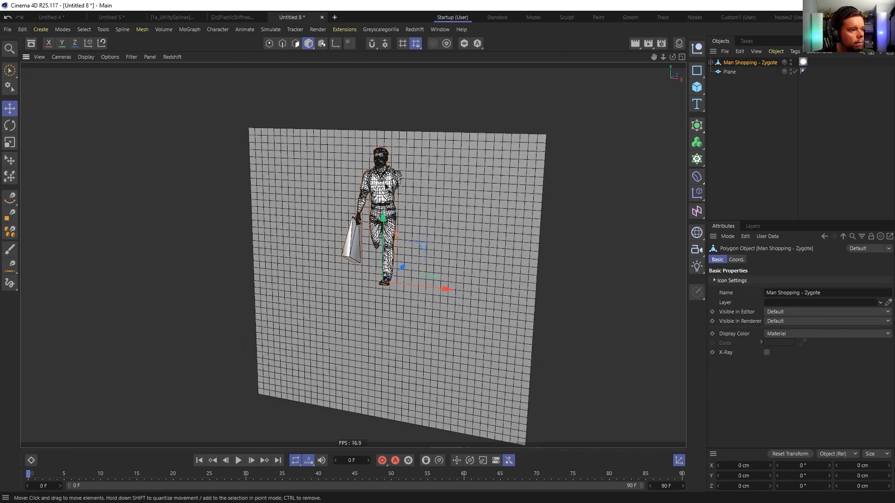
{"action": "scroll", "coordinate": [382, 185], "scroll_direction": "up", "scroll_amount": 4}
{"action": "left_click", "coordinate": [711, 62]}
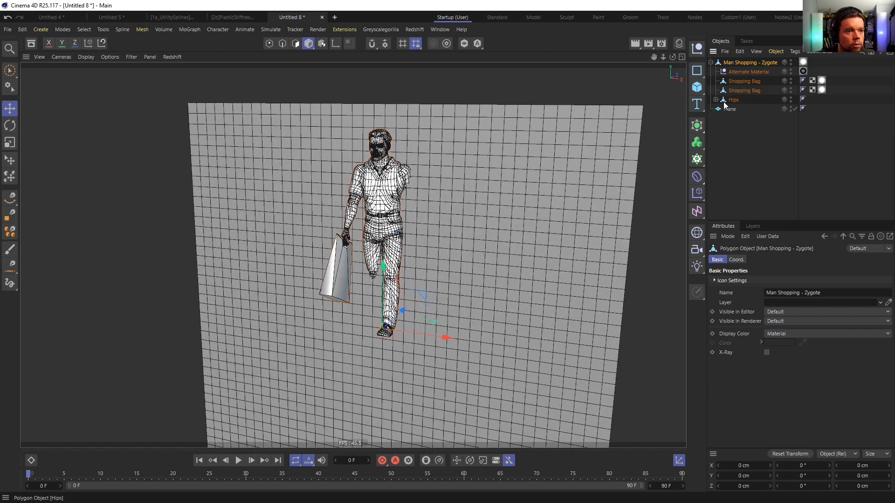
{"action": "left_click", "coordinate": [715, 99]}
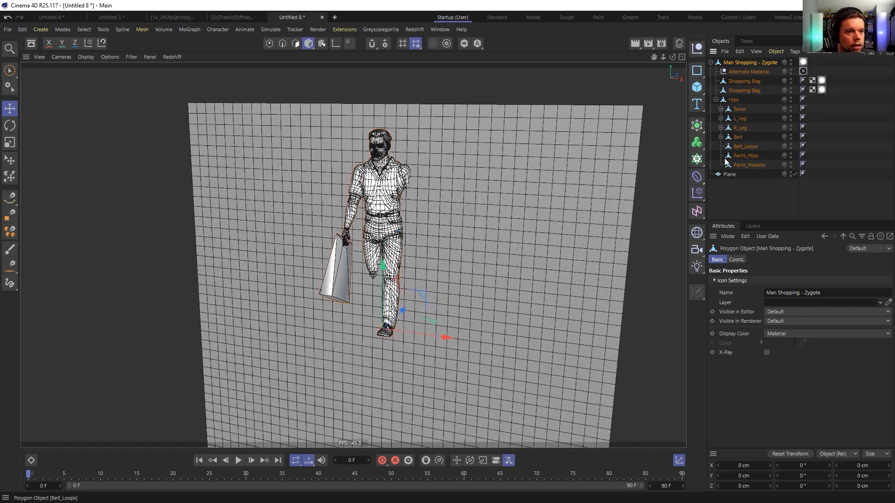
{"action": "left_click", "coordinate": [721, 109]}
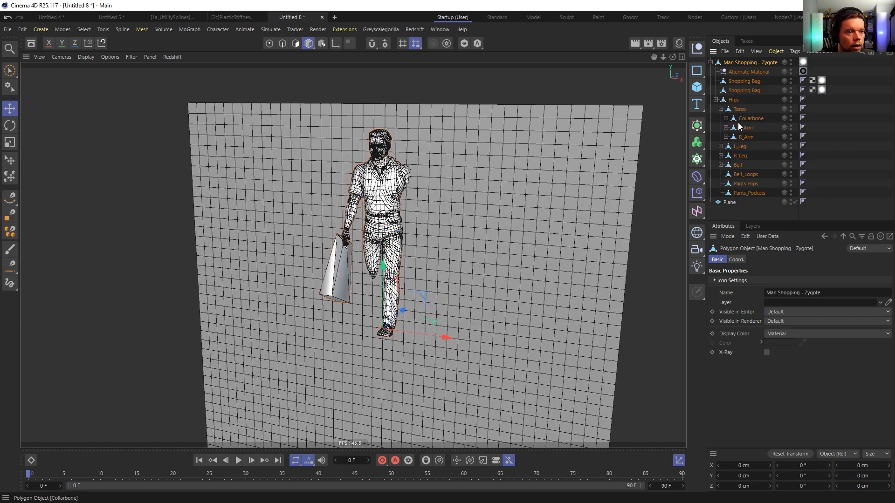
{"action": "left_click", "coordinate": [726, 118]}
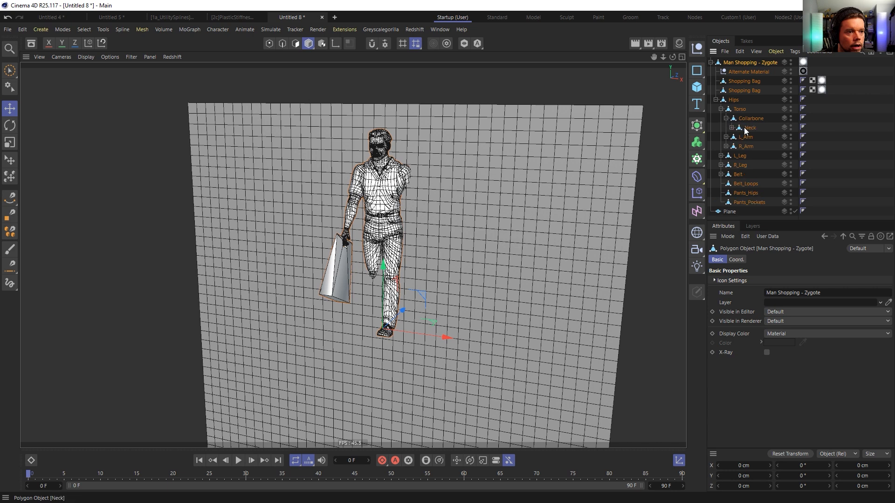
{"action": "left_click_drag", "start_coordinate": [745, 128], "coordinate": [737, 62]}
{"action": "left_click", "coordinate": [738, 73]}
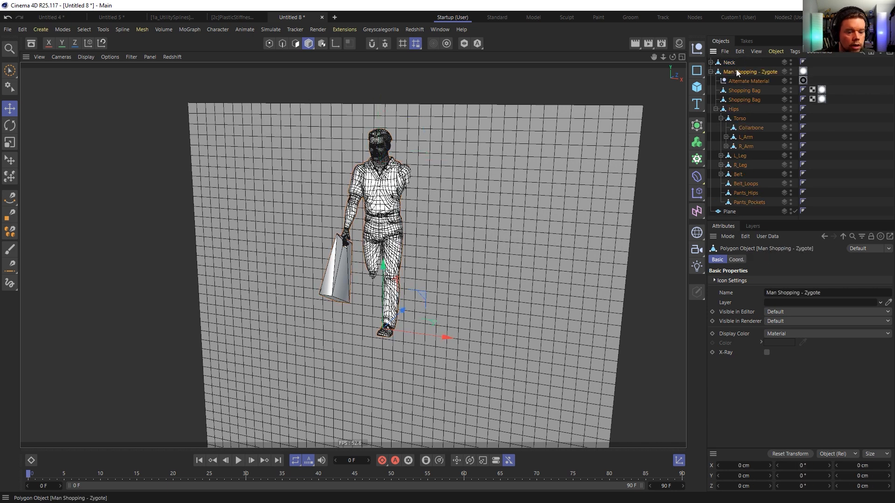
{"action": "key", "text": "Delete"}
Scale the Neck object up to about 172 × 203 × 147 cm and reset its transform
{"action": "left_click", "coordinate": [730, 62]}
{"action": "key", "text": "t"}
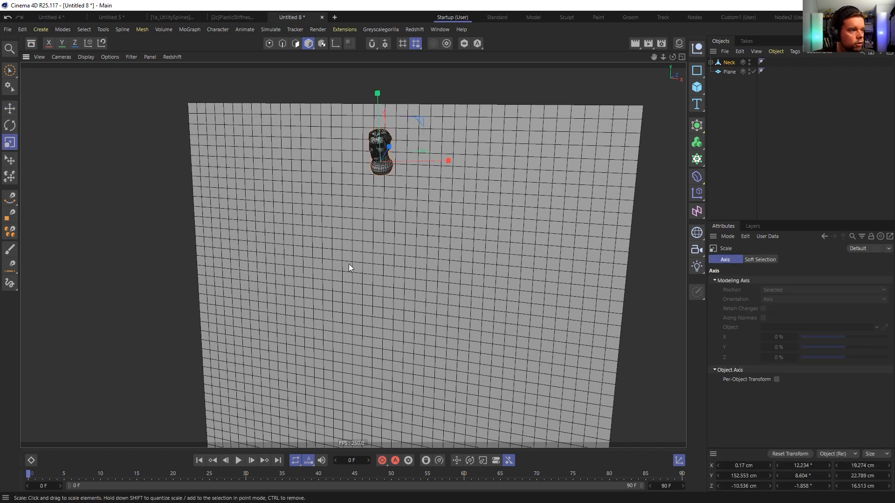
{"action": "mouse_move", "coordinate": [349, 264]}
{"action": "left_mouse_down"}
{"action": "mouse_move", "coordinate": [396, 277]}
{"action": "mouse_move", "coordinate": [285, 308]}
{"action": "mouse_move", "coordinate": [368, 234]}
{"action": "mouse_move", "coordinate": [353, 247]}
{"action": "left_mouse_up"}
{"action": "scroll", "coordinate": [395, 276], "scroll_direction": "down", "scroll_amount": 5}
{"action": "key", "text": "e"}
{"action": "left_click", "coordinate": [804, 454]}
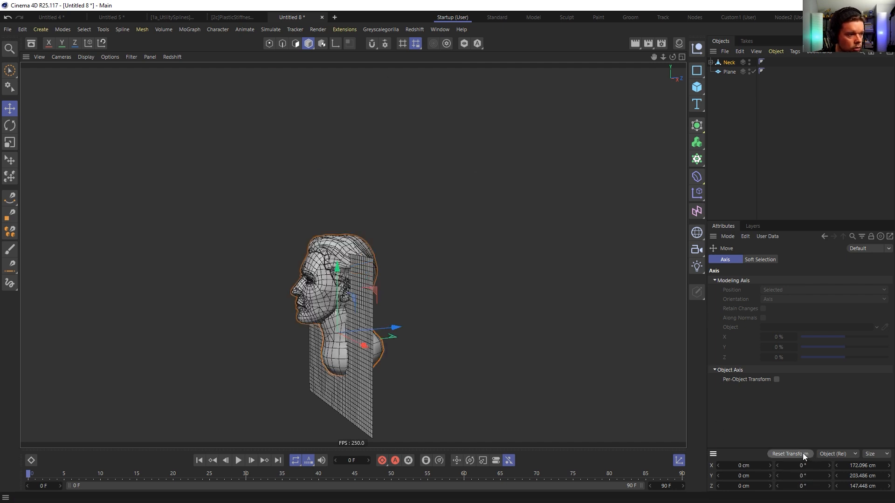
Enlarge the head to about 251 × 297 × 215 cm and place it behind the plane at about Y -171 cm, Z 167 cm
{"action": "key", "text": "t"}
{"action": "left_click_drag", "start_coordinate": [371, 287], "coordinate": [583, 299]}
{"action": "key", "text": "e"}
{"action": "key", "text": "t"}
{"action": "left_click_drag", "start_coordinate": [431, 290], "coordinate": [343, 332]}
{"action": "key", "text": "e"}
{"action": "left_click_drag", "start_coordinate": [372, 292], "coordinate": [445, 349]}
{"action": "scroll", "coordinate": [391, 353], "scroll_direction": "up", "scroll_amount": 2}
Keyframe the Neck's Z position at frame 0, and at frame 90 with the head moved through the plane to Z 73.401 cm
{"action": "left_click", "coordinate": [727, 63]}
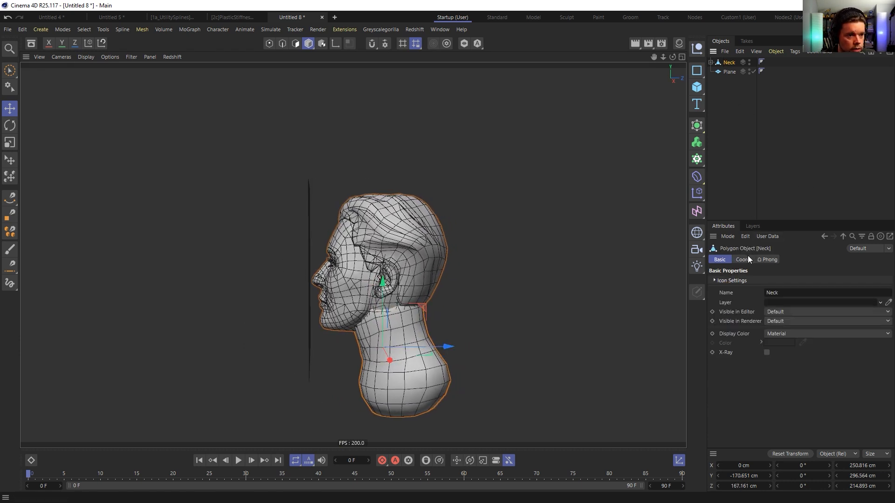
{"action": "left_click", "coordinate": [744, 260]}
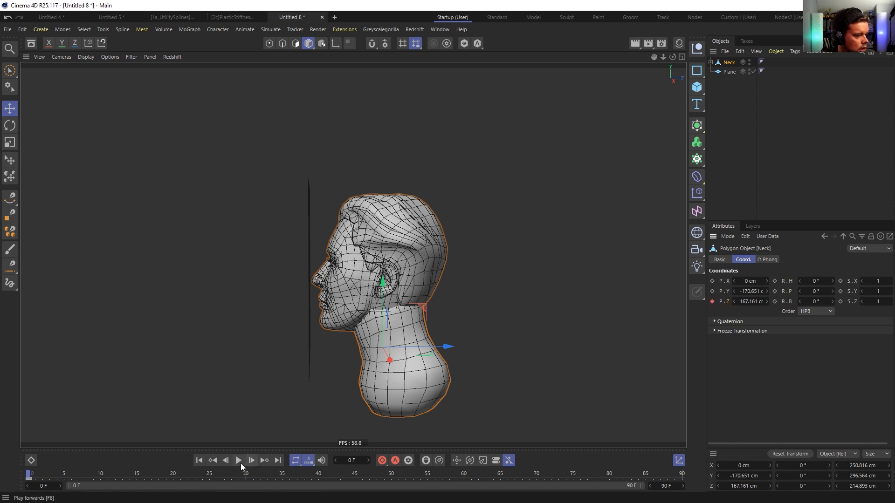
{"action": "left_click", "coordinate": [278, 461]}
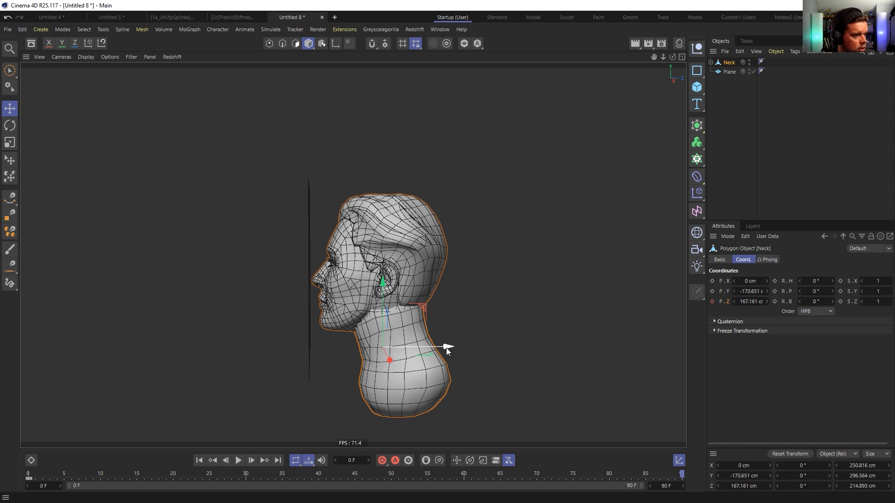
{"action": "left_click_drag", "start_coordinate": [447, 348], "coordinate": [406, 356]}
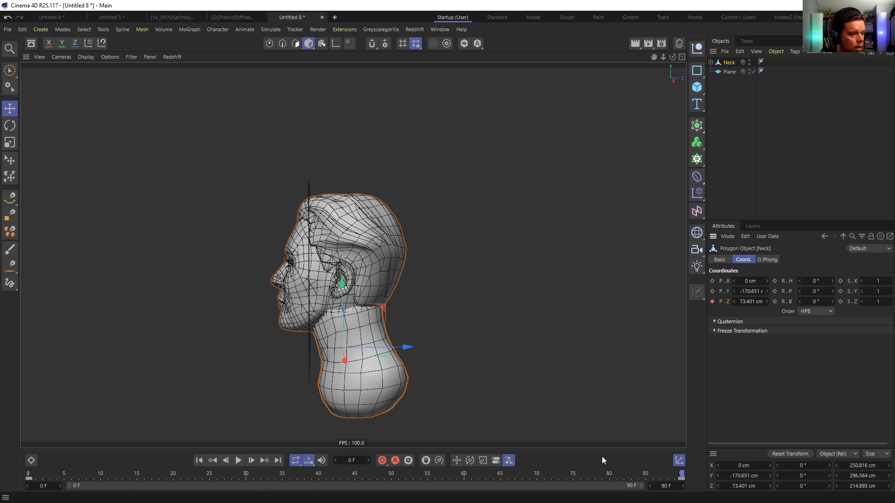
{"action": "left_click_drag", "start_coordinate": [361, 347], "coordinate": [502, 342], "text": "alt"}
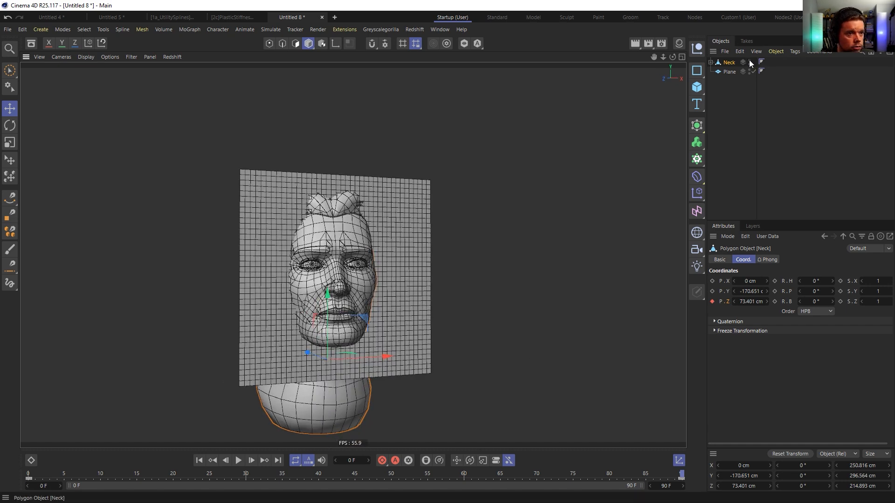
Add a Collision deformer as a child of the Plane and open its collider settings
{"action": "left_click", "coordinate": [728, 71]}
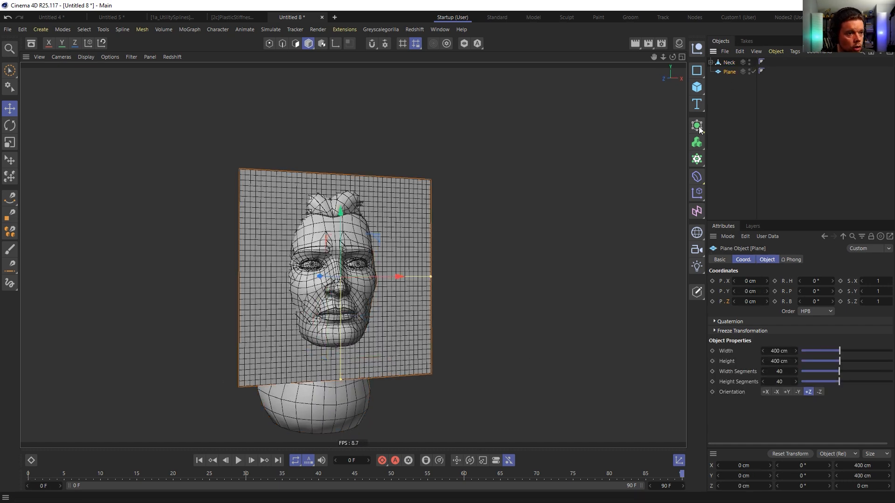
{"action": "left_click", "coordinate": [697, 177]}
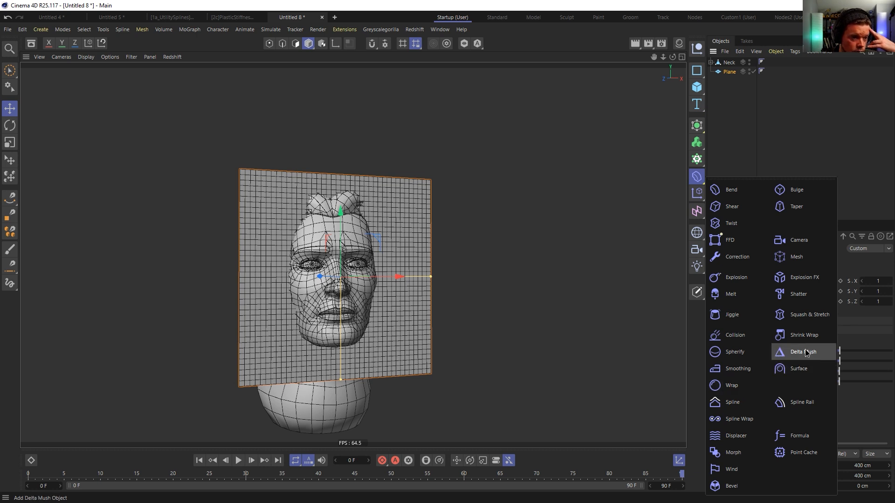
{"action": "left_click", "coordinate": [716, 336], "text": "shift"}
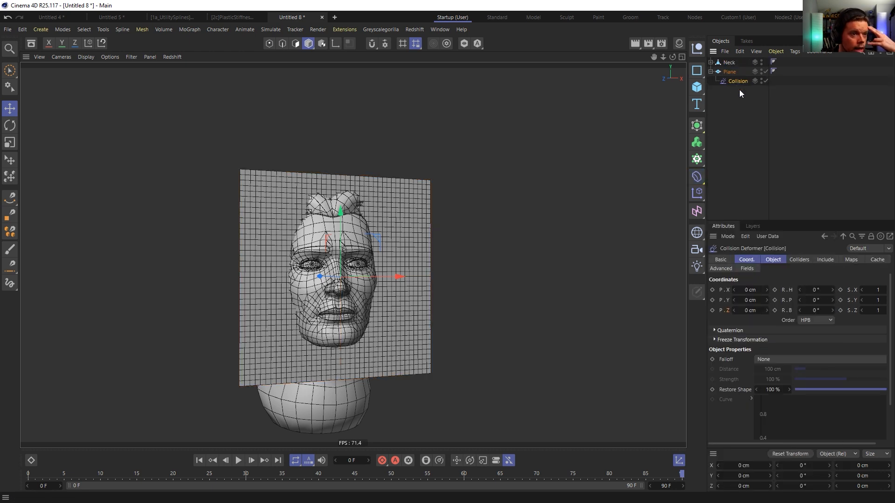
{"action": "left_click", "coordinate": [781, 258]}
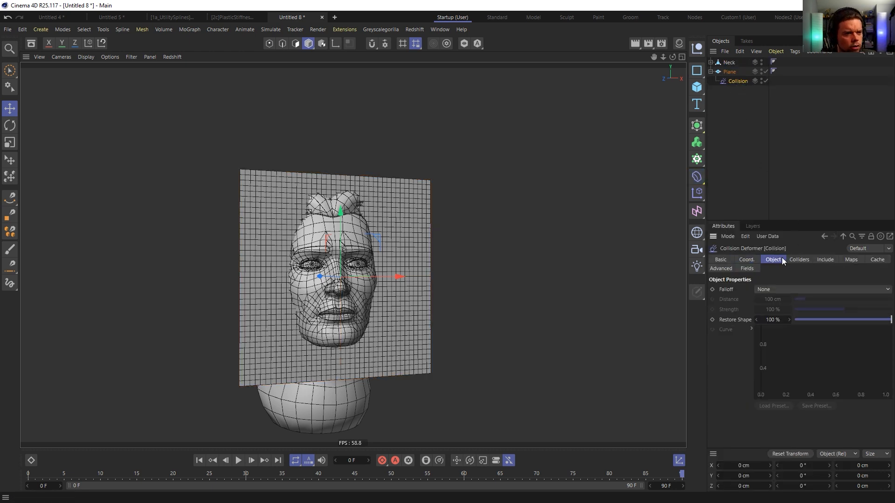
{"action": "left_click", "coordinate": [765, 289]}
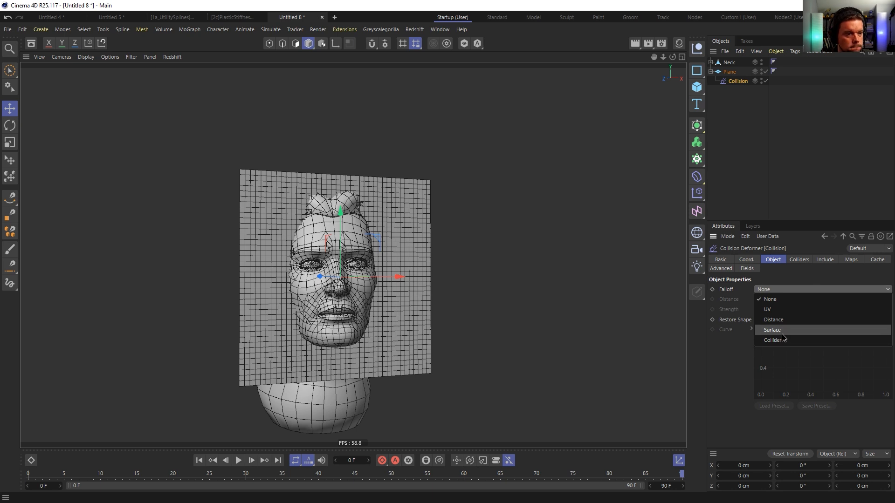
{"action": "left_click", "coordinate": [800, 260]}
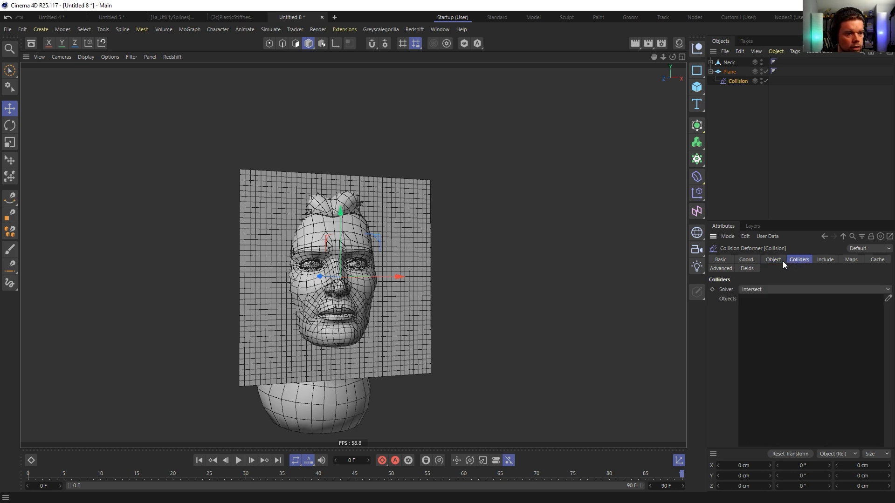
Place the Neck object inside a Connect object and rename that Connect object Face
{"action": "left_click", "coordinate": [730, 62]}
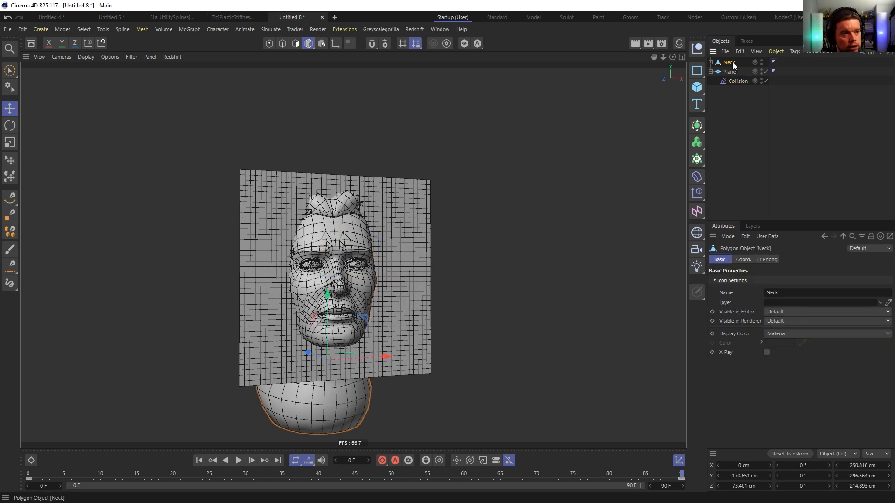
{"action": "left_click", "coordinate": [711, 63]}
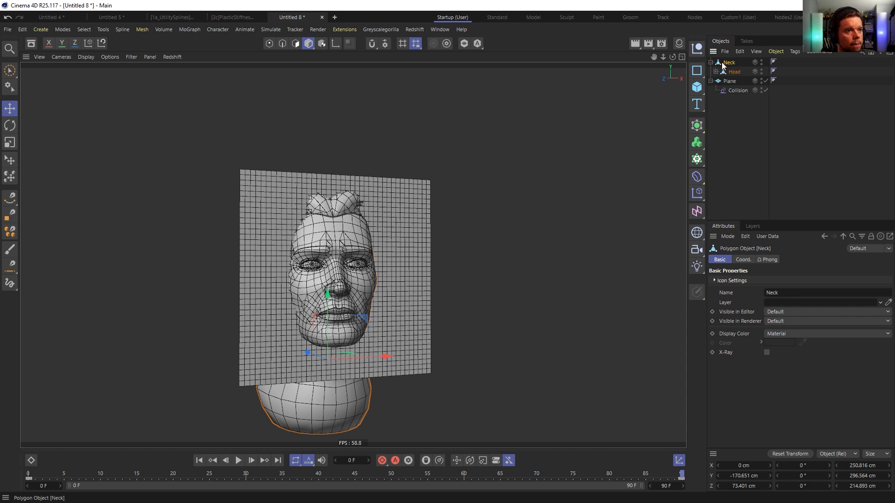
{"action": "left_click", "coordinate": [711, 62]}
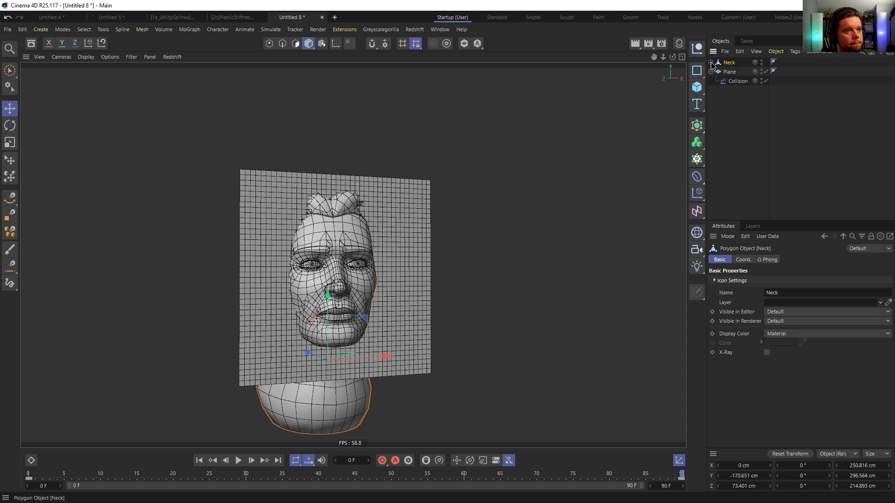
{"action": "left_click", "coordinate": [697, 126]}
{"action": "left_click", "coordinate": [736, 213]}
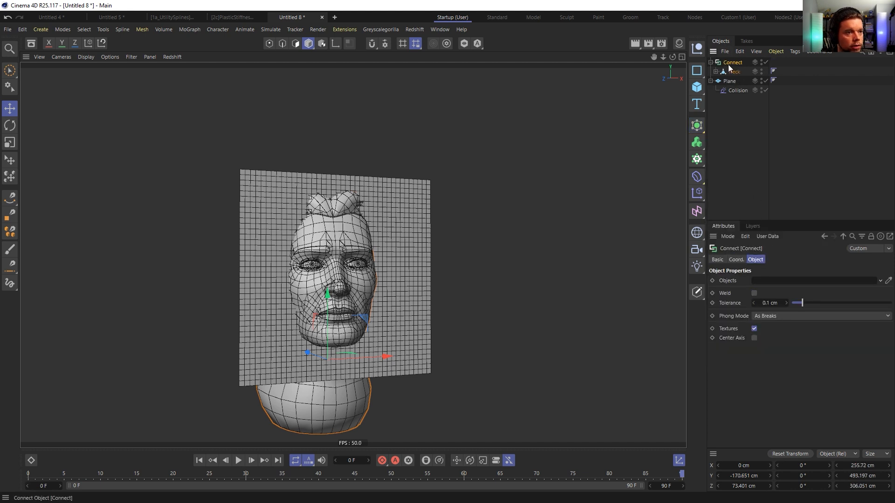
{"action": "double_click", "coordinate": [733, 63]}
{"action": "type", "text": "Face"}
{"action": "key", "text": "Return"}
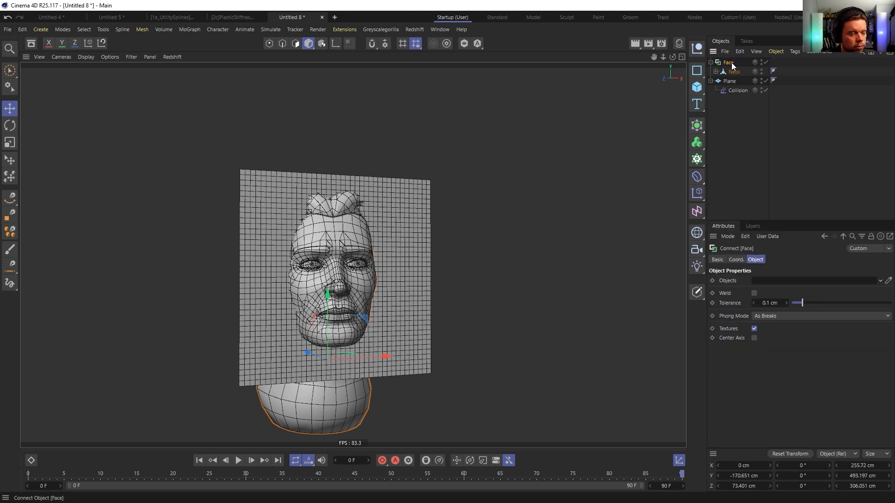
Assign the Face object as a collider of the plane's Collision deformer
{"action": "left_click", "coordinate": [733, 89]}
{"action": "left_click_drag", "start_coordinate": [728, 63], "coordinate": [765, 334]}
{"action": "mouse_move", "coordinate": [409, 297]}
{"action": "left_mouse_down", "text": "alt"}
{"action": "mouse_move", "coordinate": [446, 299]}
{"action": "mouse_move", "coordinate": [423, 301]}
{"action": "left_mouse_up", "text": "alt"}
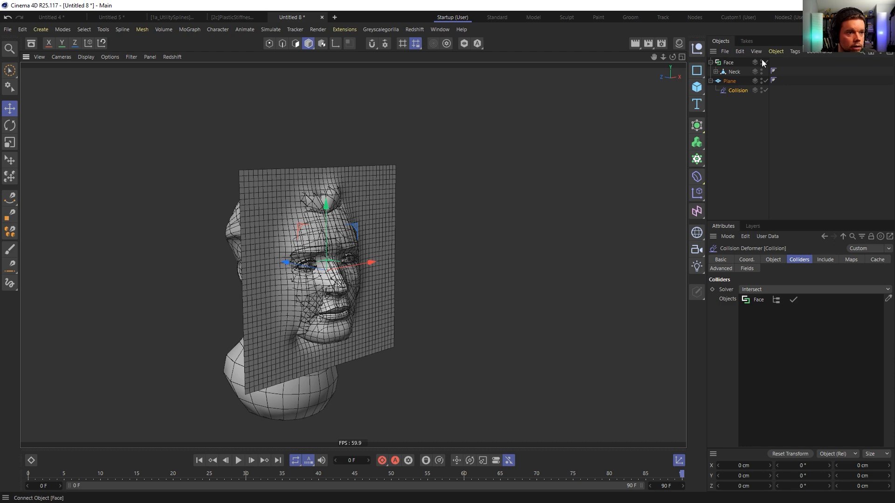
Play the animation with the Face object hidden and with it shown to check how the plane deforms
{"action": "left_click", "coordinate": [762, 60]}
{"action": "left_click_drag", "start_coordinate": [453, 281], "coordinate": [345, 304], "text": "alt"}
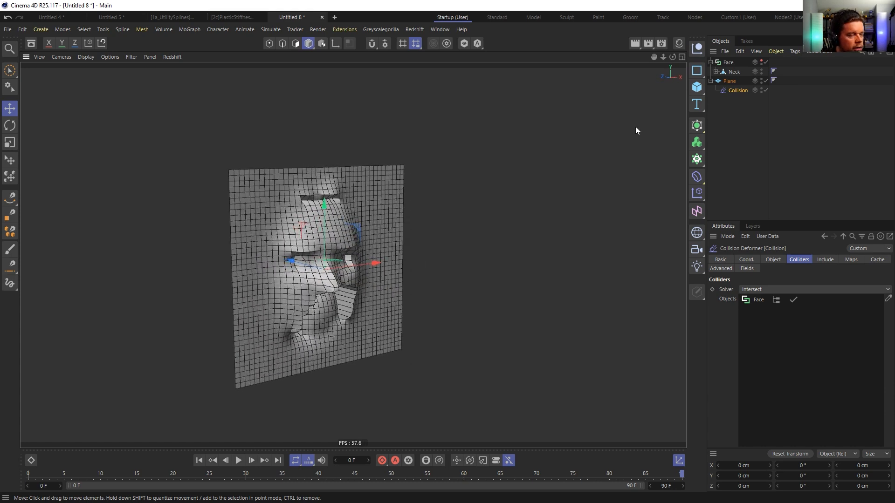
{"action": "left_click", "coordinate": [199, 460]}
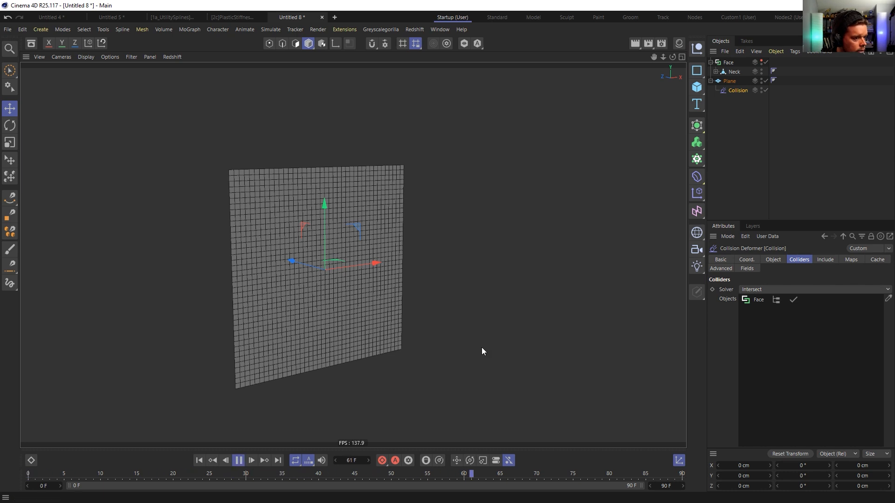
{"action": "left_click", "coordinate": [728, 63]}
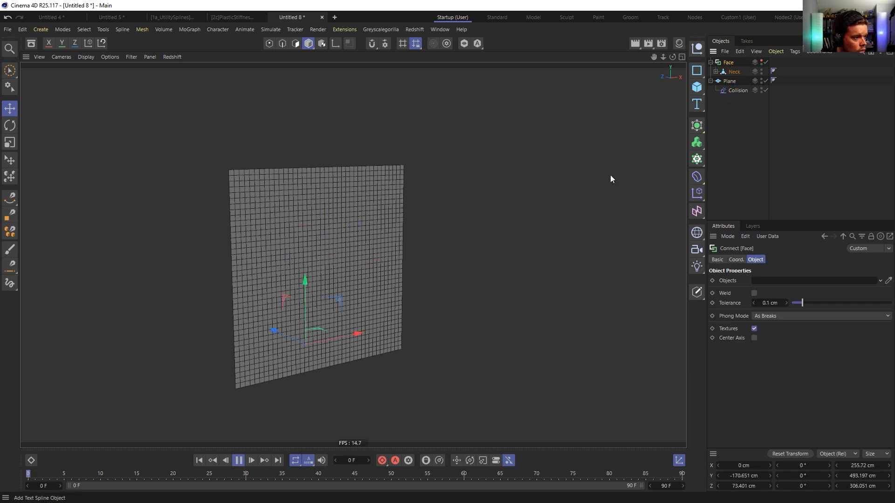
{"action": "left_click", "coordinate": [761, 61]}
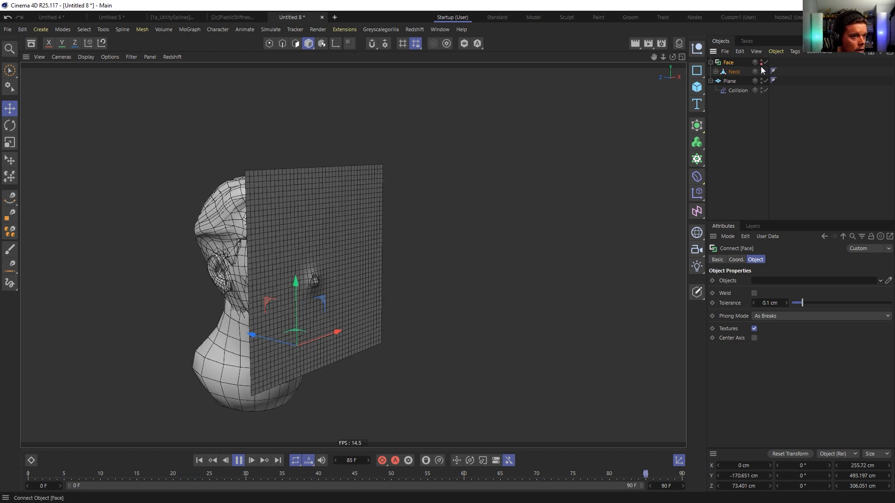
{"action": "left_click_drag", "start_coordinate": [323, 332], "coordinate": [357, 333], "text": "alt"}
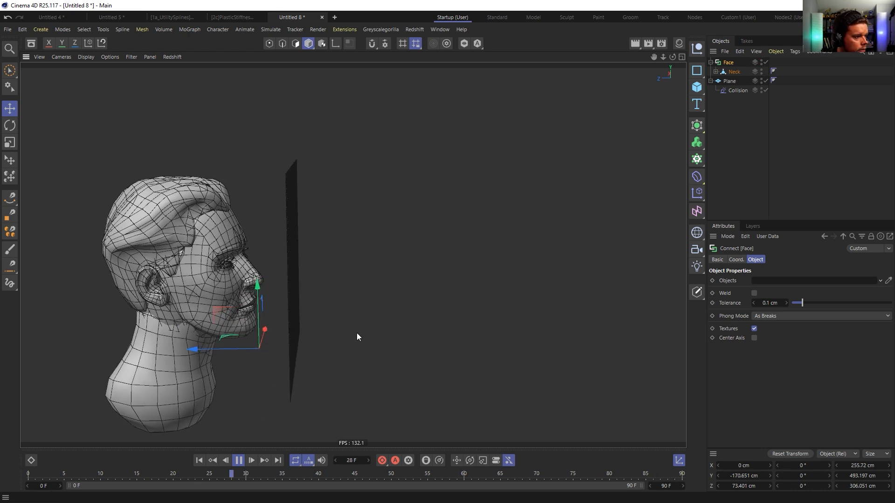
Stop and rewind the animation, reset the Face object's transform, and lower it to Y -196.225 cm
{"action": "left_click", "coordinate": [237, 461]}
{"action": "left_click", "coordinate": [199, 461]}
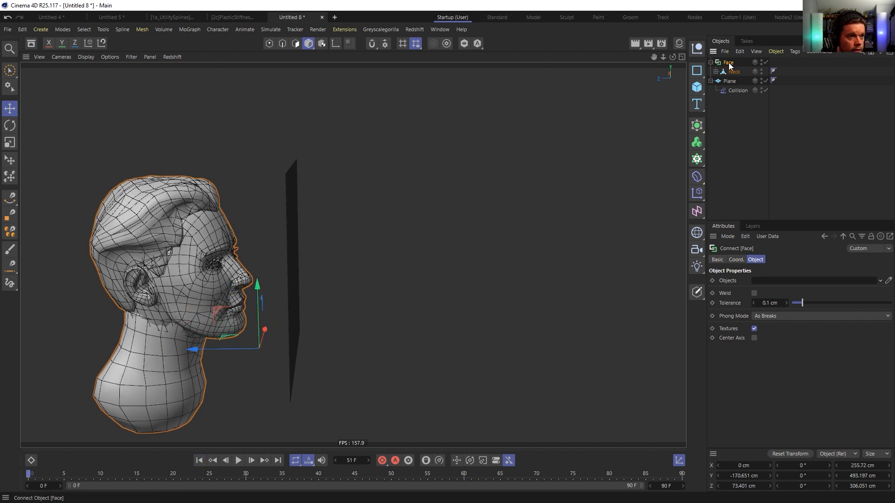
{"action": "left_click", "coordinate": [804, 456]}
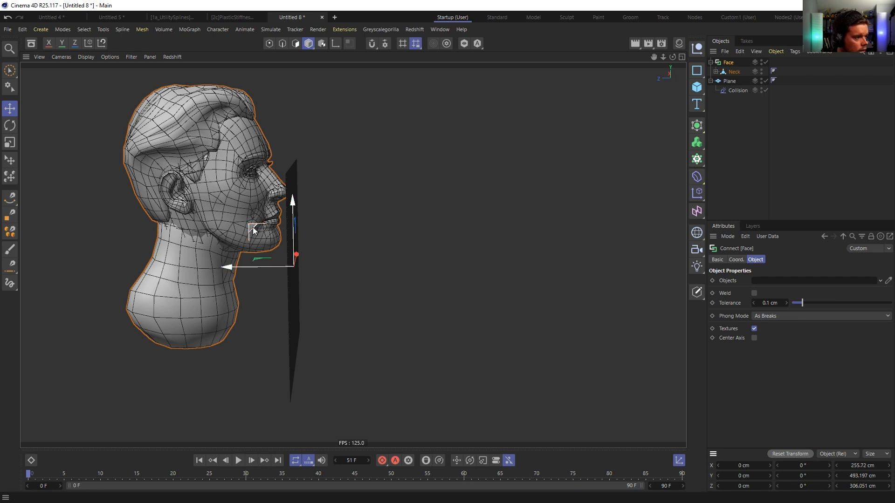
{"action": "left_click_drag", "start_coordinate": [253, 227], "coordinate": [222, 292]}
Hide the Face object in the viewport and play the animation from the first frame
{"action": "left_click", "coordinate": [238, 461]}
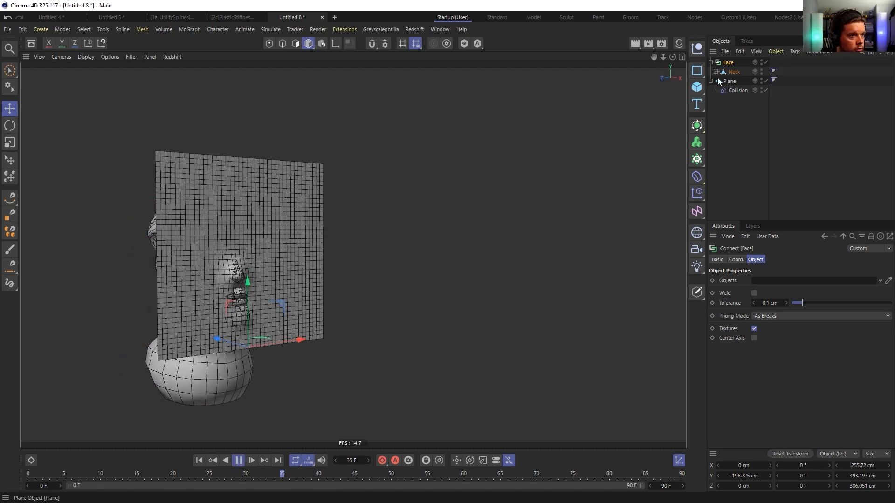
{"action": "left_click", "coordinate": [761, 61]}
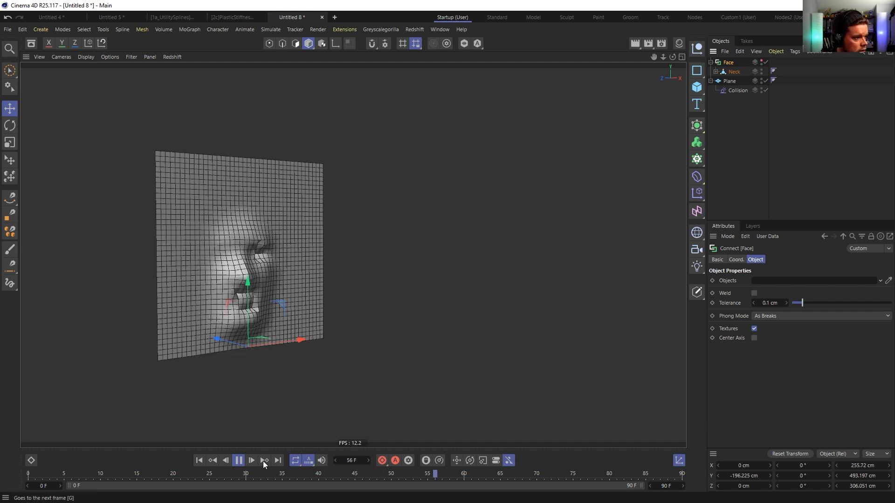
{"action": "left_click", "coordinate": [198, 461]}
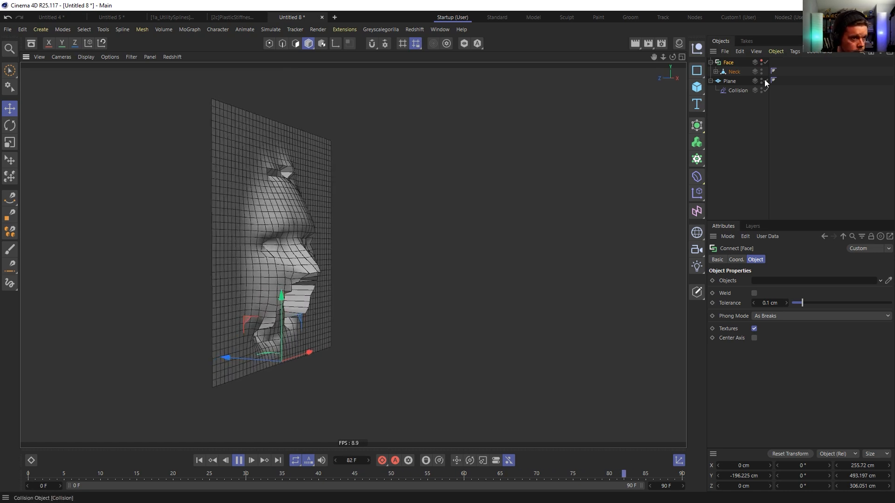
Try the Surface and Collider falloff modes on the plane's Collision deformer while the animation plays
{"action": "left_click", "coordinate": [738, 90]}
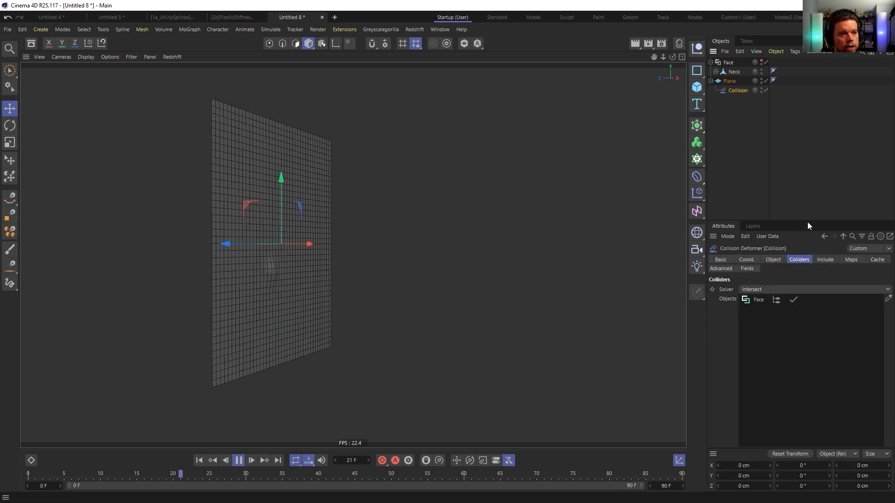
{"action": "left_click", "coordinate": [759, 302]}
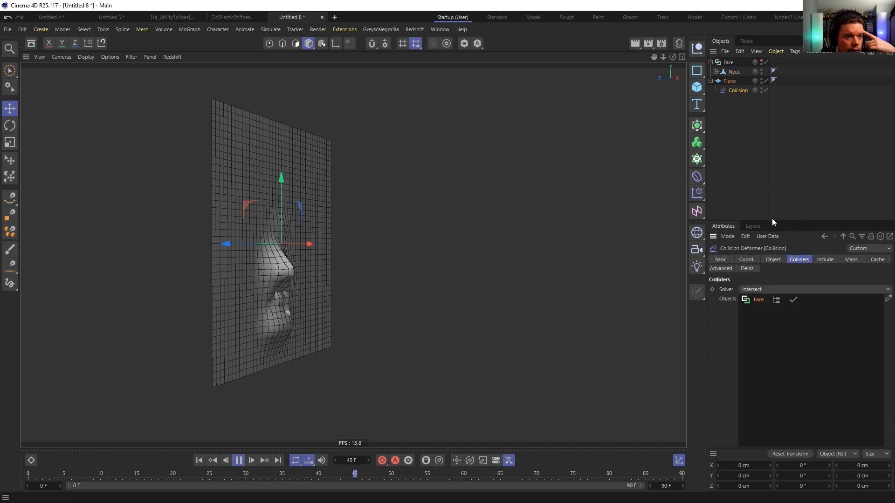
{"action": "left_click_drag", "start_coordinate": [772, 219], "coordinate": [783, 161]}
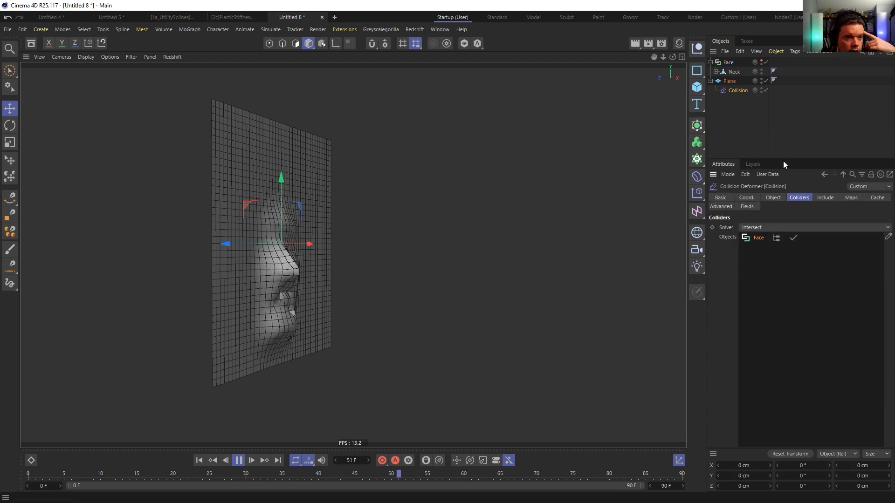
{"action": "left_click", "coordinate": [773, 198]}
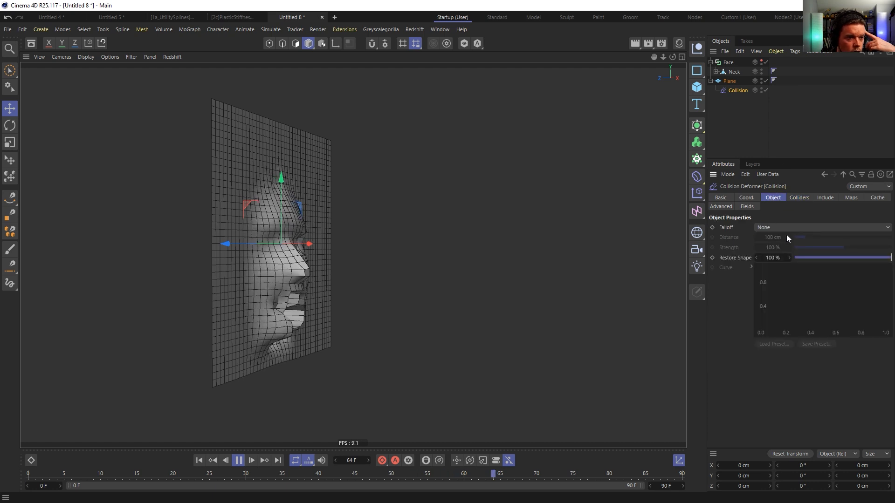
{"action": "left_click", "coordinate": [760, 228]}
{"action": "left_click", "coordinate": [770, 268]}
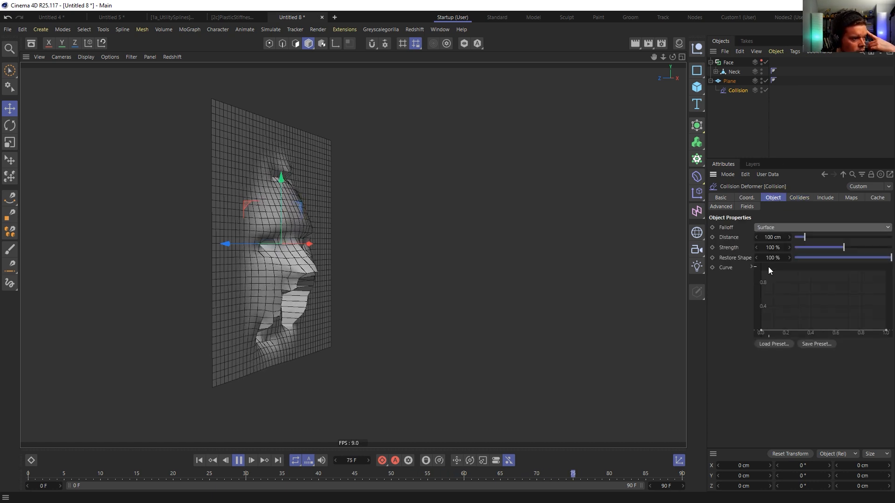
{"action": "left_click", "coordinate": [787, 229]}
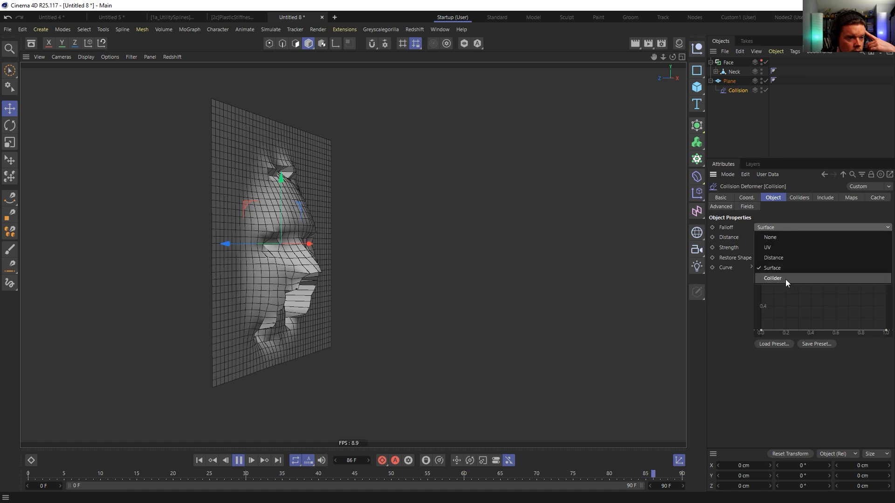
{"action": "left_click", "coordinate": [785, 279]}
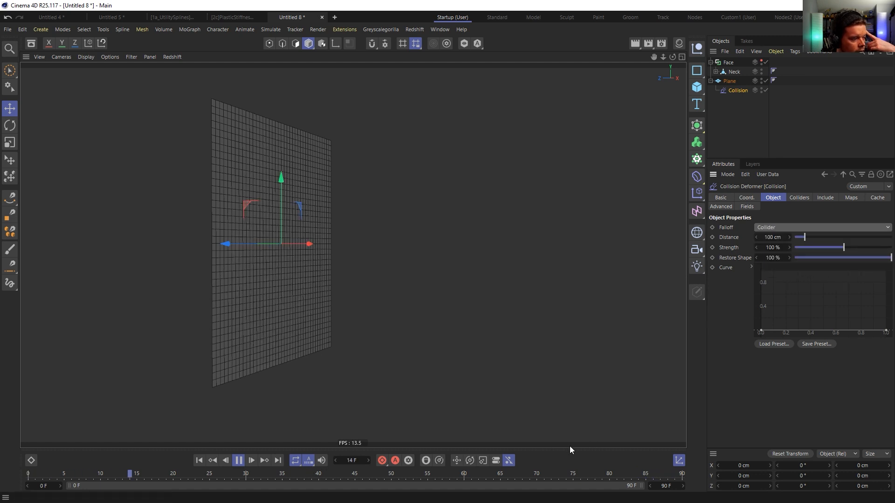
Set the Collision deformer's falloff to Distance with a distance of 400 cm
{"action": "left_click", "coordinate": [794, 228]}
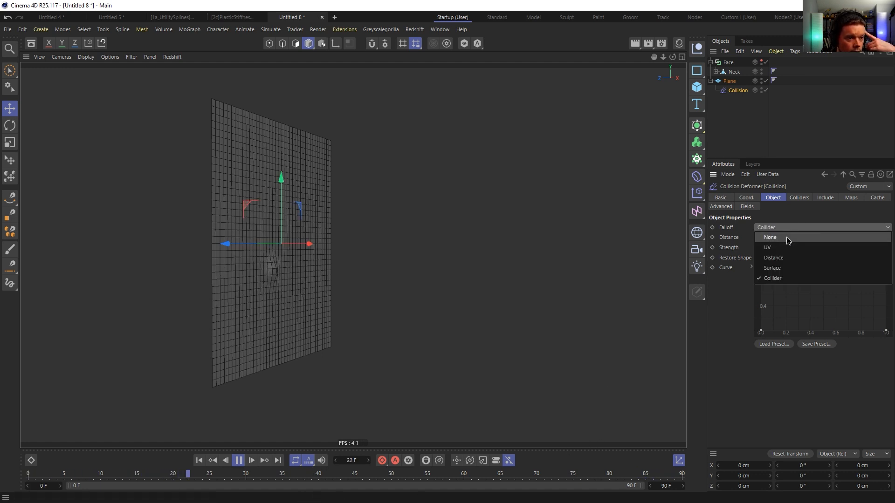
{"action": "left_click", "coordinate": [787, 258]}
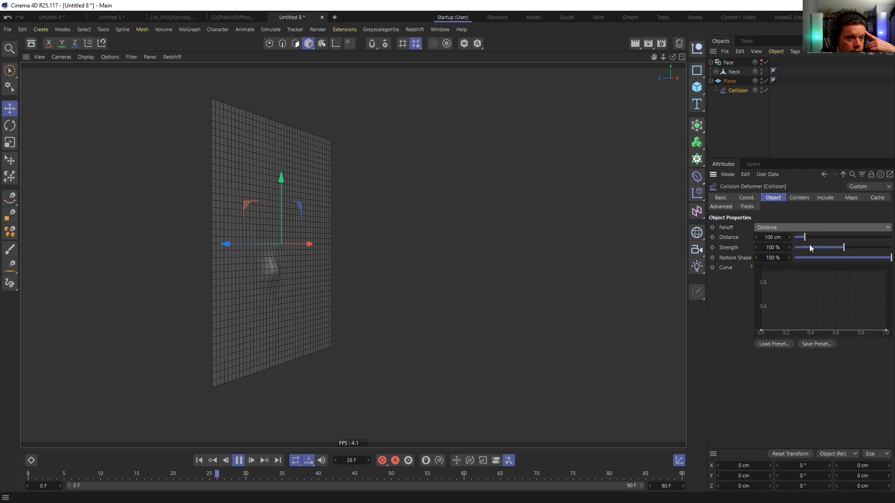
{"action": "left_click_drag", "start_coordinate": [823, 238], "coordinate": [835, 236]}
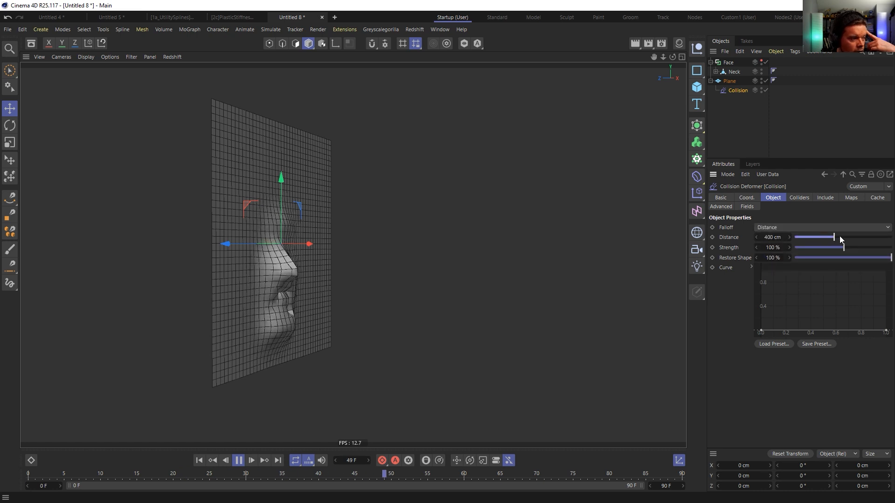
Set the Collision deformer's advanced Stretch to 10 and Stiffness to 27%, and stop the playback
{"action": "left_click", "coordinate": [723, 208]}
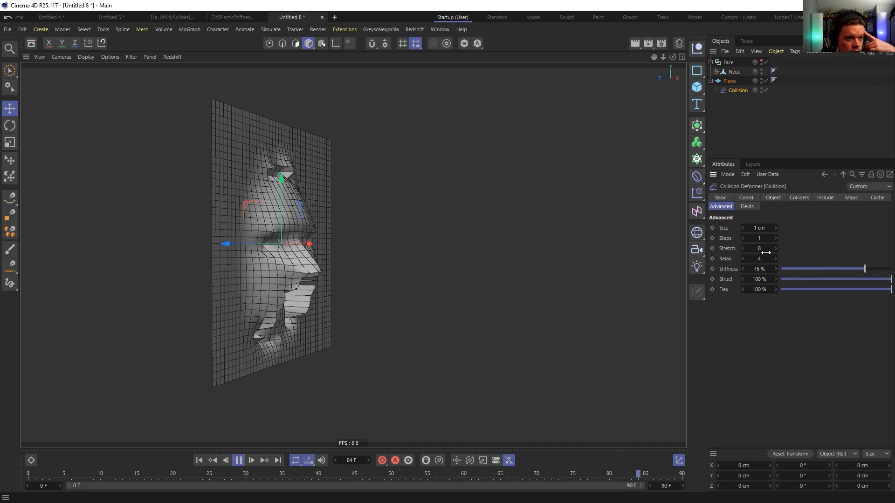
{"action": "left_click", "coordinate": [776, 249]}
{"action": "left_click", "coordinate": [811, 269]}
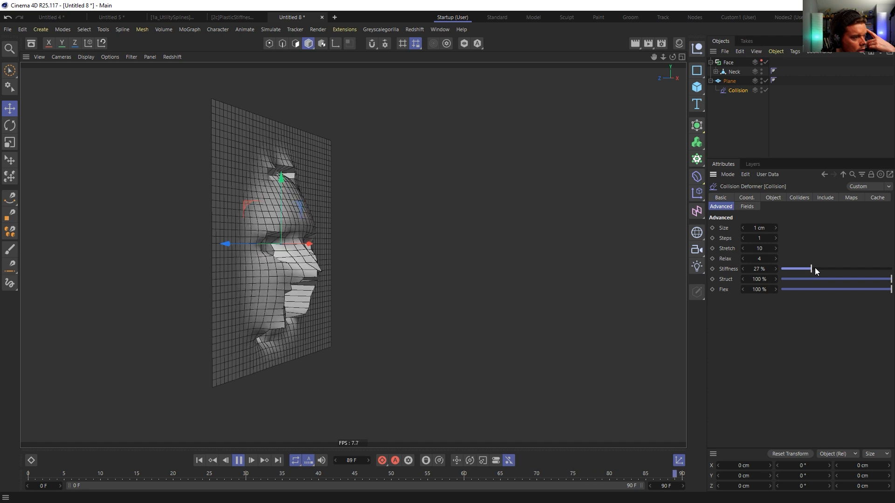
{"action": "left_click", "coordinate": [239, 460]}
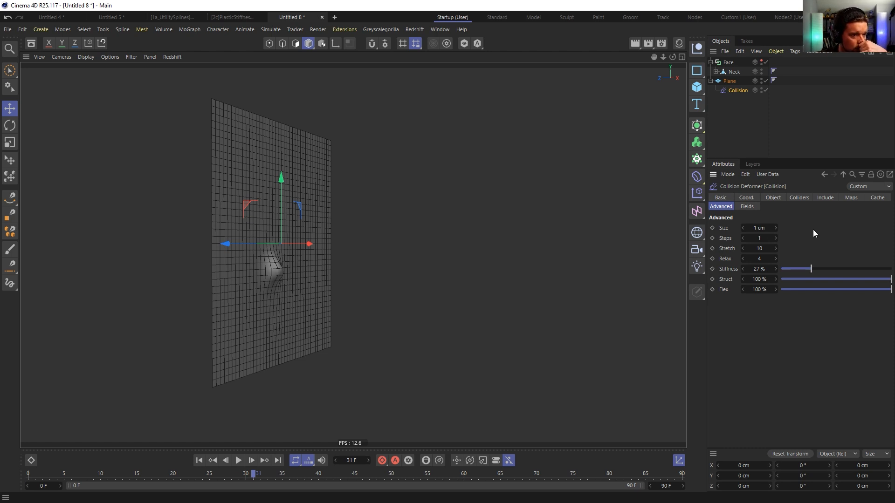
Disable the Collision deformer under the plane and delete it
{"action": "left_click", "coordinate": [775, 198]}
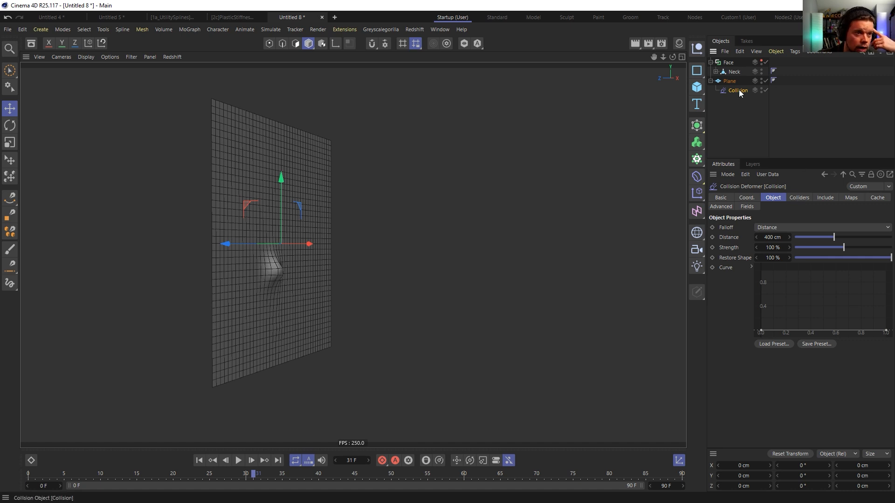
{"action": "left_click", "coordinate": [765, 90]}
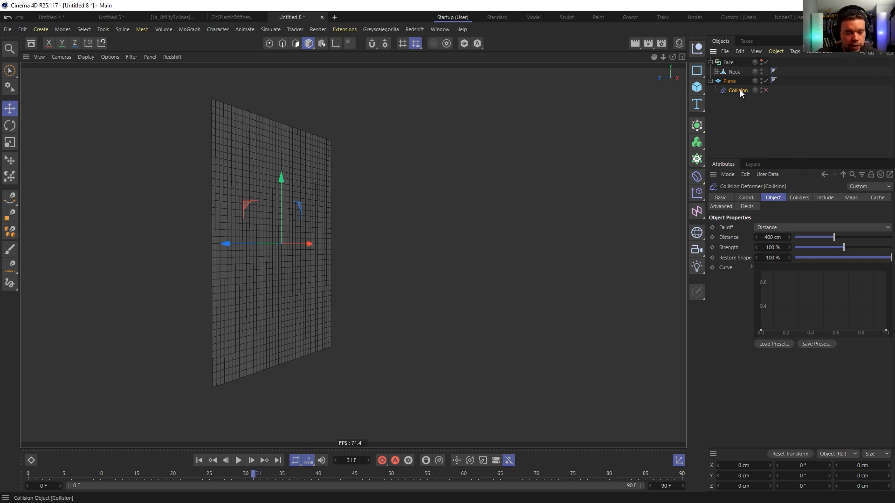
{"action": "key", "text": "Delete"}
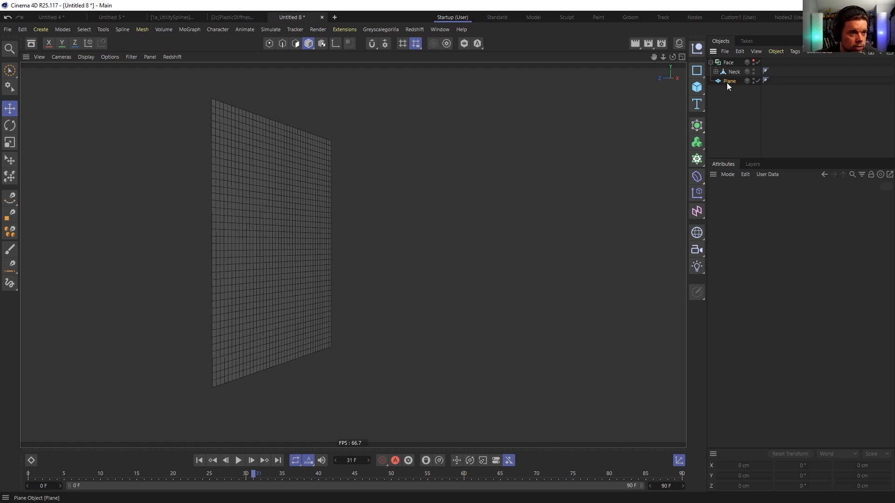
Add a Cloth simulation tag to the plane
{"action": "left_click", "coordinate": [729, 81]}
{"action": "right_click", "coordinate": [725, 83]}
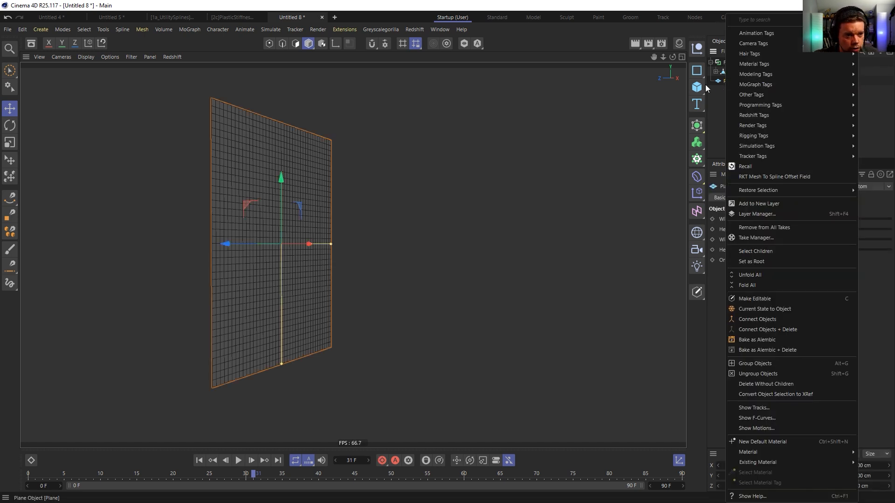
{"action": "mouse_move", "coordinate": [774, 146]}
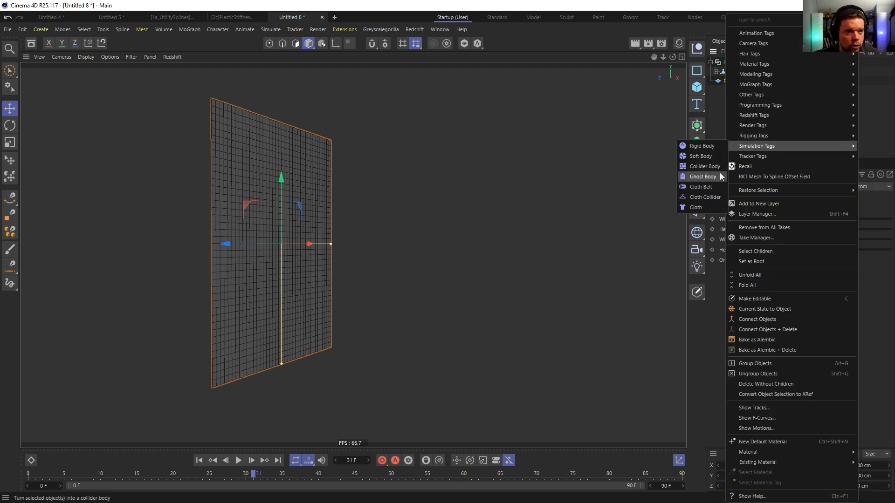
{"action": "left_click", "coordinate": [709, 211]}
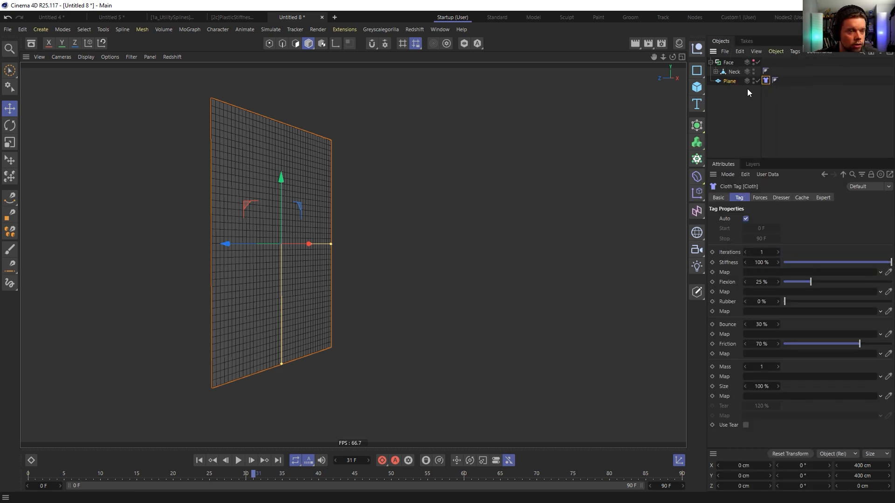
Add a Cloth Collider tag to the Face object
{"action": "left_click_drag", "start_coordinate": [326, 246], "coordinate": [318, 262], "text": "alt"}
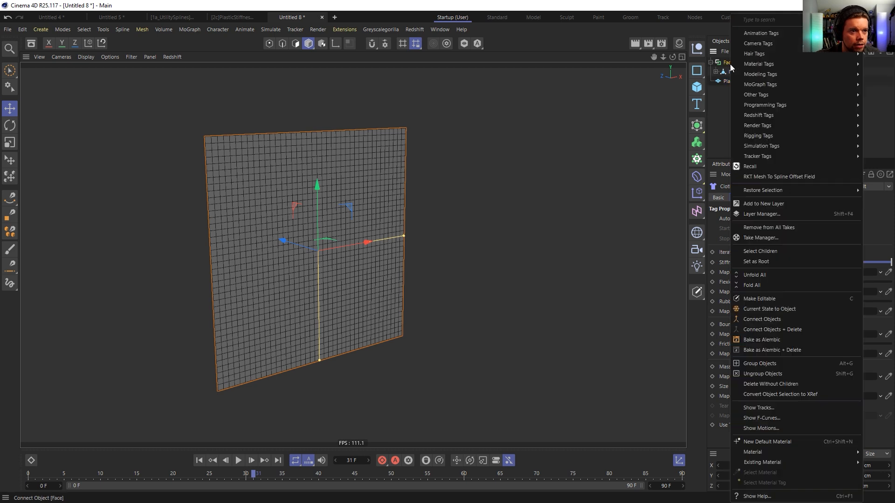
{"action": "right_click", "coordinate": [730, 81]}
{"action": "mouse_move", "coordinate": [774, 147]}
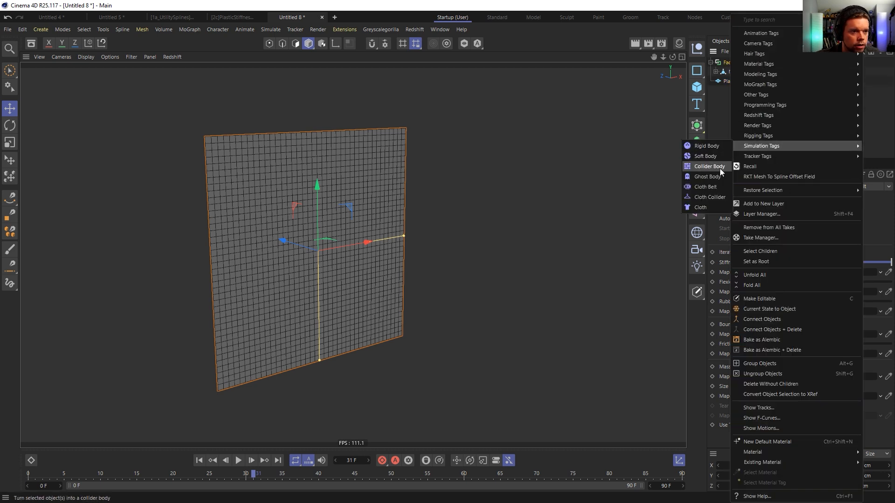
{"action": "left_click", "coordinate": [718, 198]}
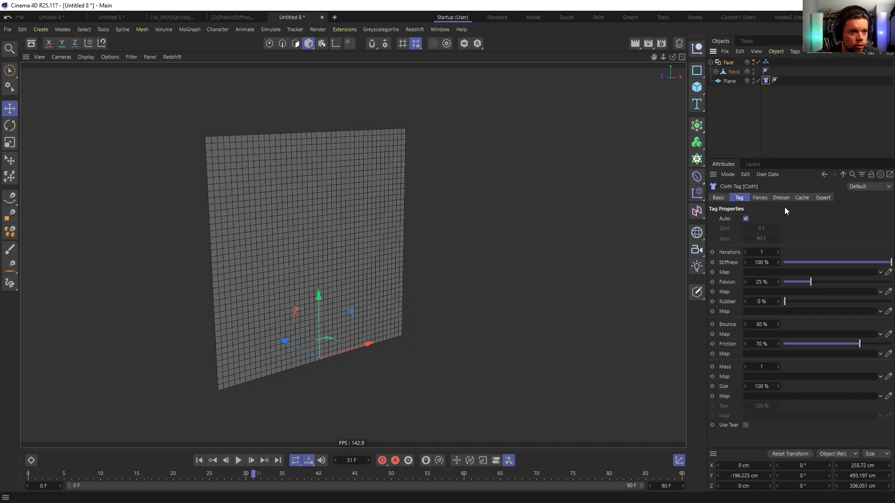
Set the gravity of the plane's Cloth tag to 0
{"action": "left_click", "coordinate": [760, 198]}
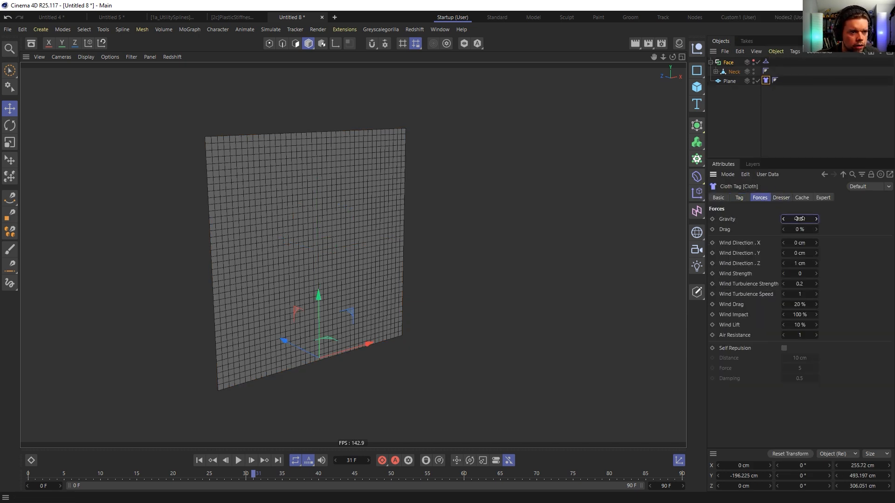
{"action": "type", "text": "0"}
{"action": "key", "text": "Return"}
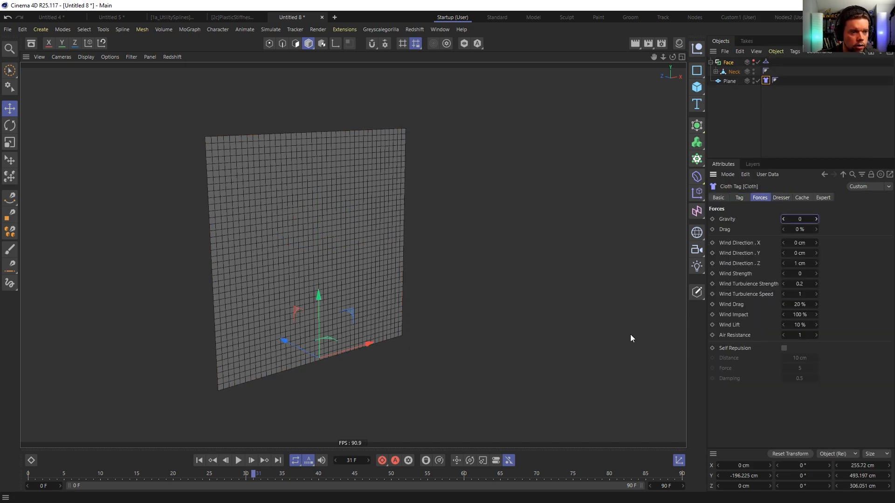
Play the cloth simulation from the first frame with the Face object hidden, and stop it
{"action": "left_click_drag", "start_coordinate": [217, 470], "coordinate": [209, 465]}
{"action": "left_click", "coordinate": [238, 461]}
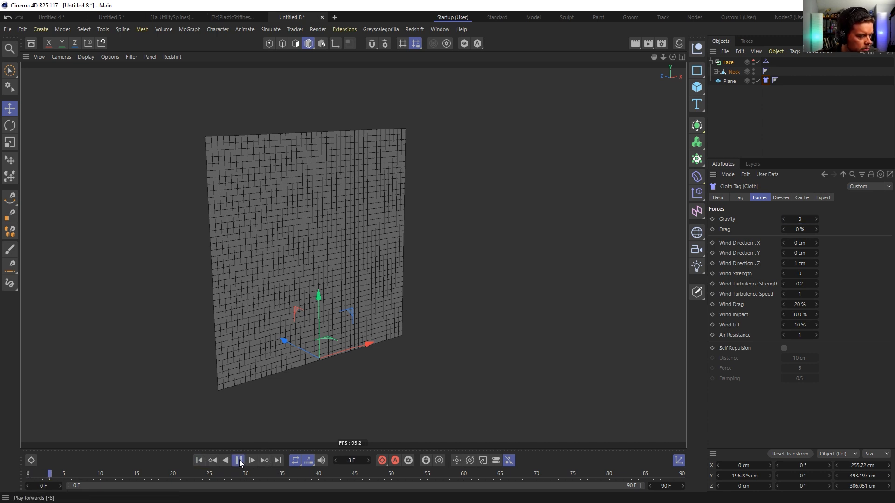
{"action": "left_click", "coordinate": [238, 461]}
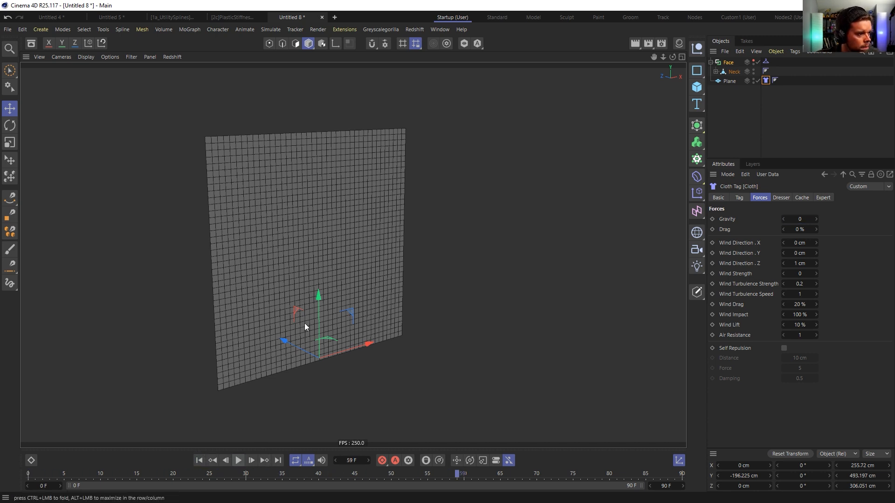
Show the Face object in the viewport, replay the cloth simulation from the start, and rewind to the first frame
{"action": "left_click", "coordinate": [754, 62]}
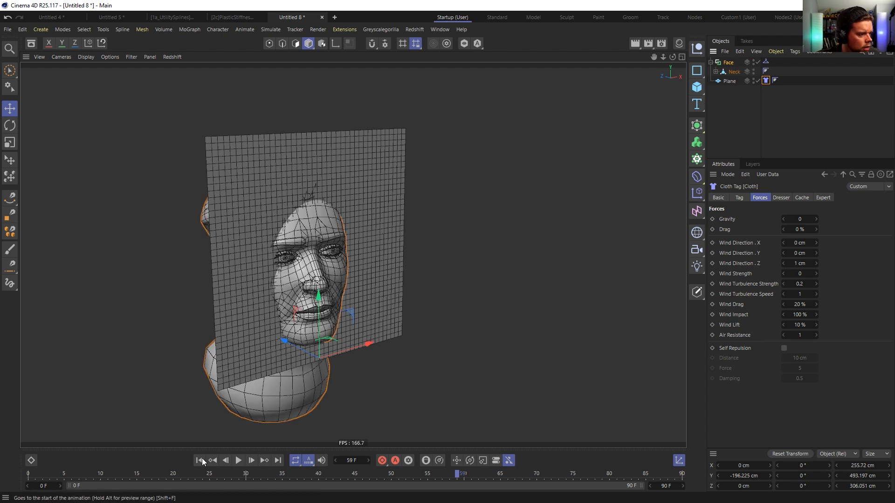
{"action": "left_click", "coordinate": [199, 460]}
{"action": "left_click", "coordinate": [238, 461]}
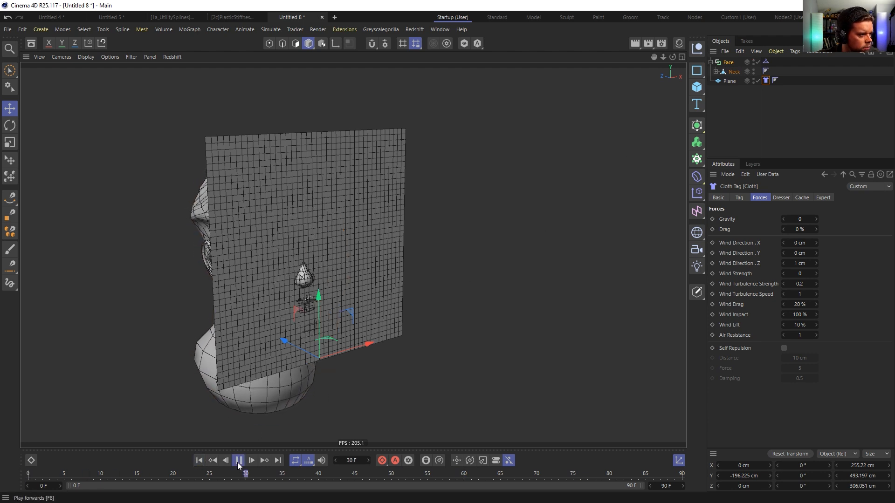
{"action": "left_click", "coordinate": [238, 460]}
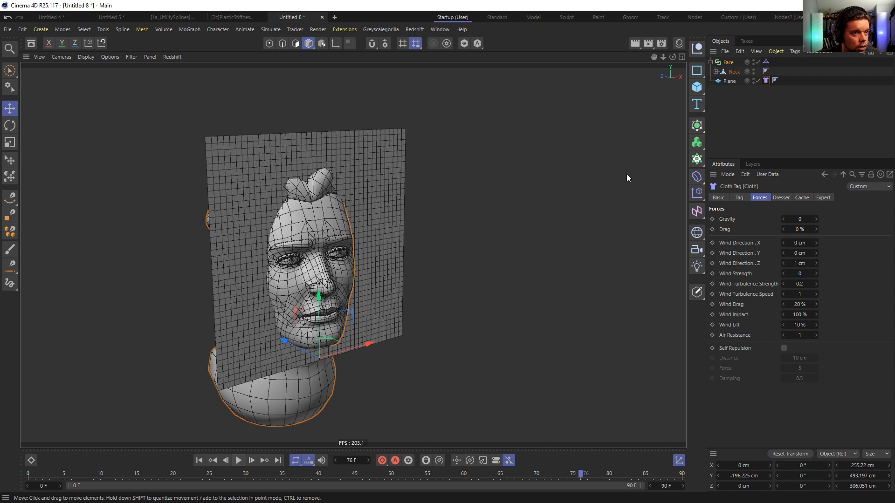
{"action": "left_click", "coordinate": [199, 461]}
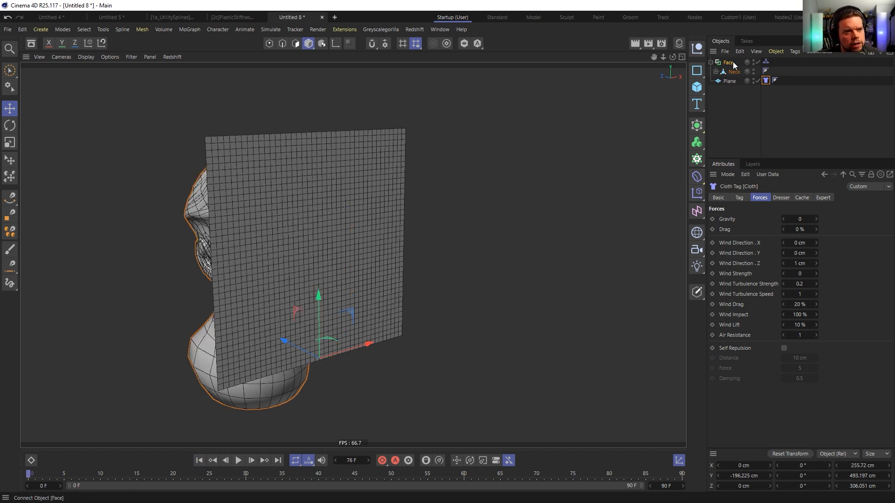
Disable the Face Connect object and transfer its Cloth Collider tag to both the Neck and Head objects
{"action": "left_click", "coordinate": [766, 62]}
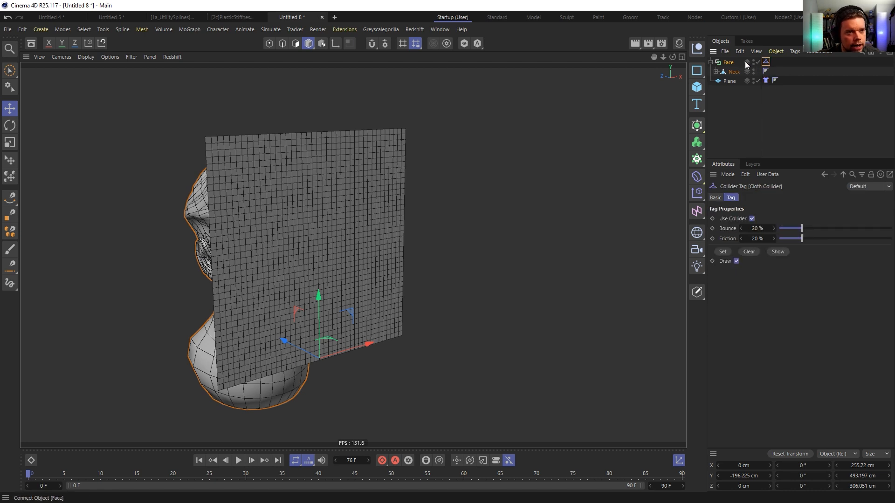
{"action": "left_click", "coordinate": [735, 63]}
{"action": "left_click", "coordinate": [734, 62]}
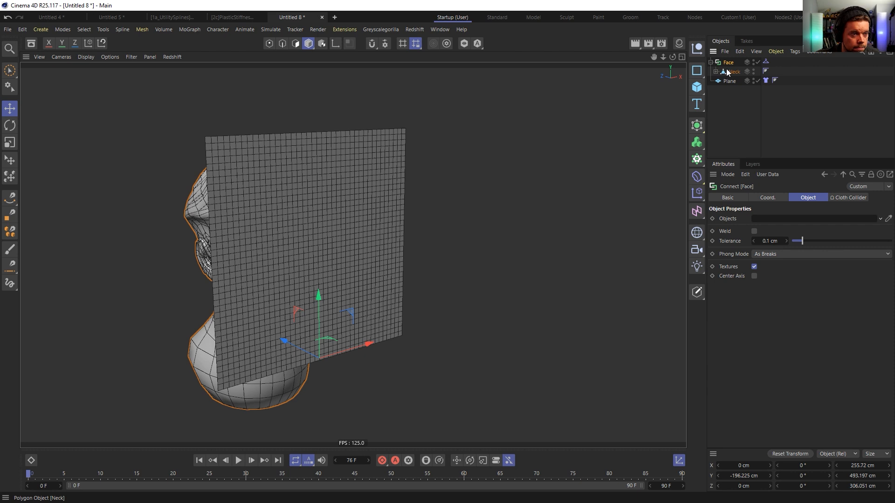
{"action": "left_click", "coordinate": [758, 62]}
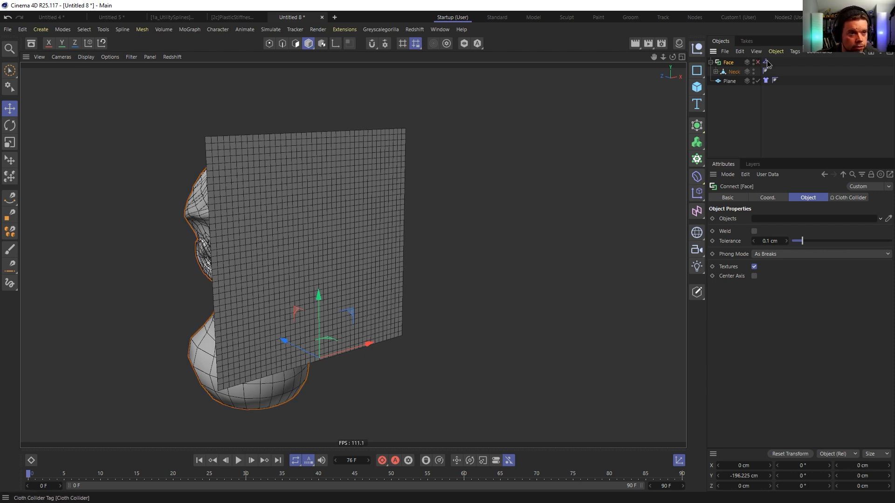
{"action": "left_click_drag", "start_coordinate": [766, 63], "coordinate": [784, 80]}
{"action": "left_click", "coordinate": [721, 80]}
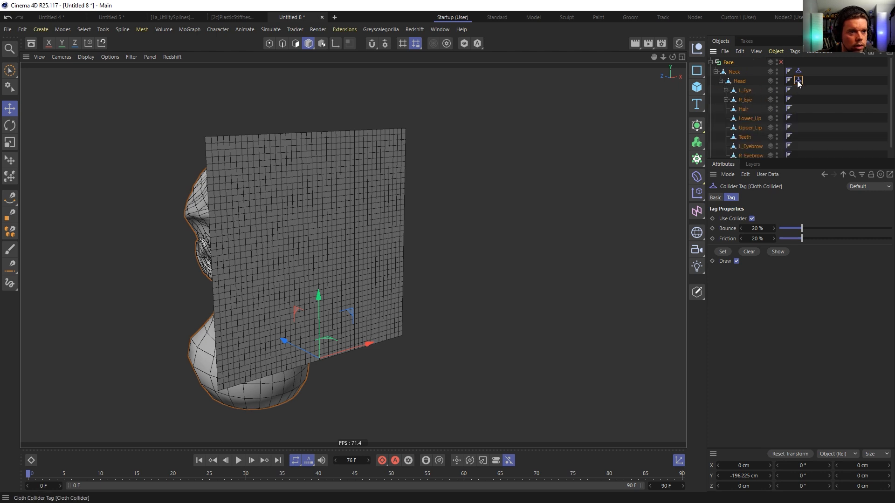
{"action": "left_click", "coordinate": [731, 63]}
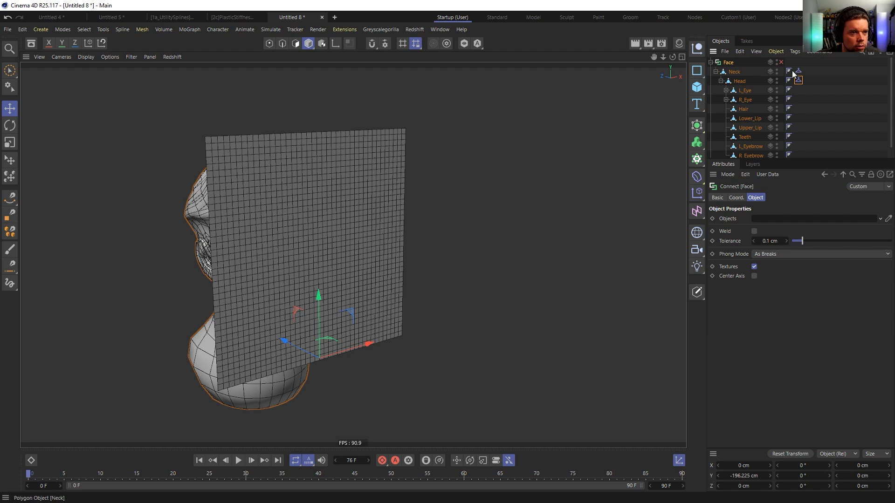
Re-enable the Face Connect object and convert it to a single editable polygon object that keeps the Cloth Collider tag
{"action": "left_click", "coordinate": [798, 71]}
{"action": "left_click", "coordinate": [781, 62]}
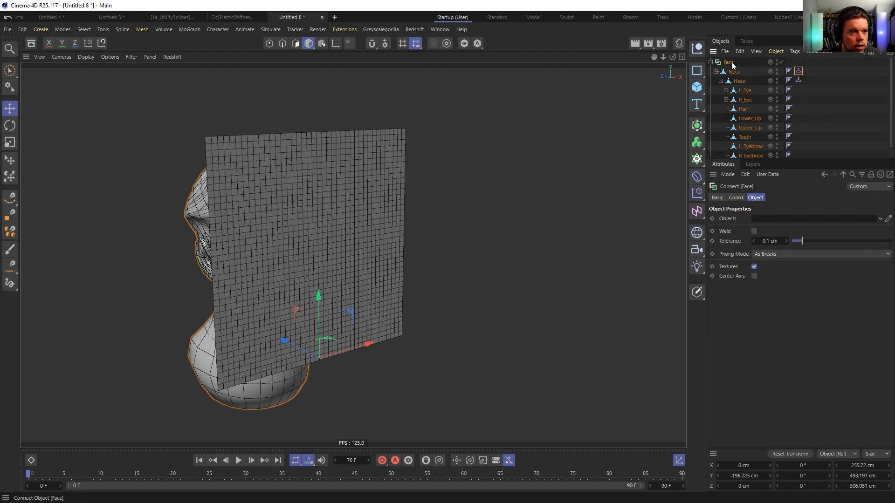
{"action": "key", "text": "c"}
{"action": "left_click_drag", "start_coordinate": [350, 329], "coordinate": [410, 335], "text": "alt"}
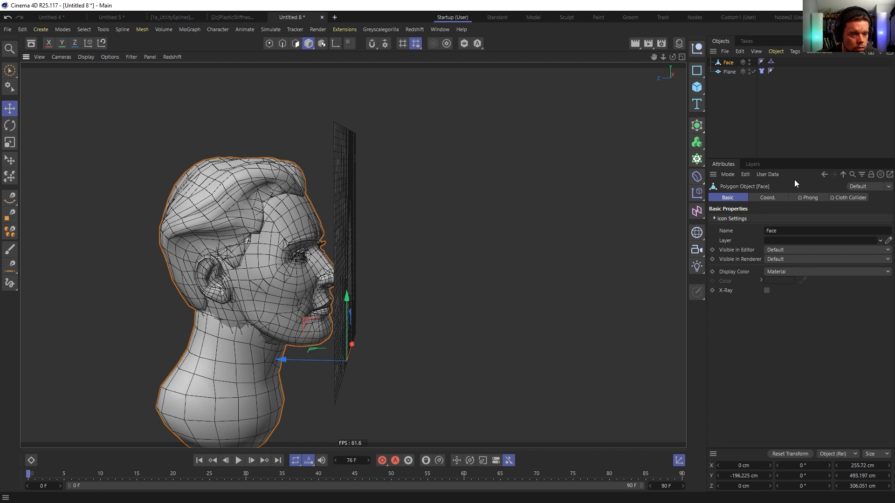
Keyframe the Face object's Z position at 0 cm on frame 0 and at about -118 cm on frame 90
{"action": "left_click", "coordinate": [773, 200]}
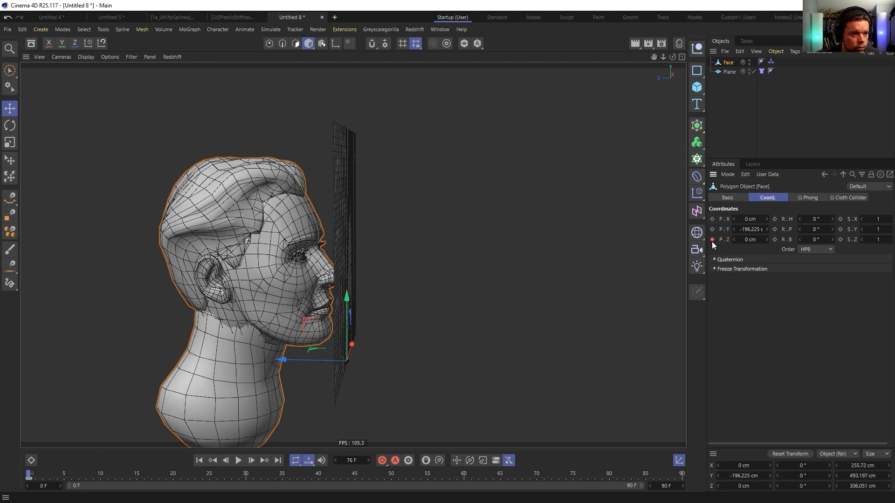
{"action": "left_click_drag", "start_coordinate": [296, 361], "coordinate": [362, 365]}
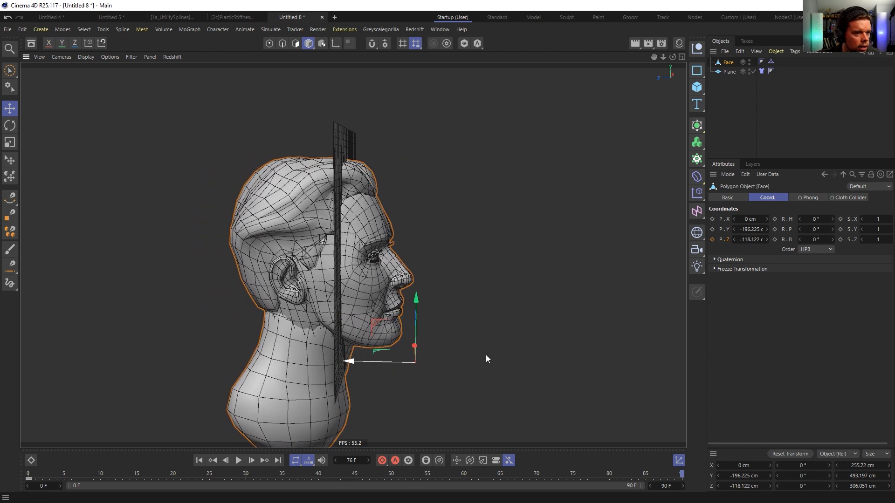
{"action": "left_click", "coordinate": [713, 239]}
Play the animation, viewing the plane from the front, and check the properties of the Face's Cloth Collider tag
{"action": "left_click", "coordinate": [238, 461]}
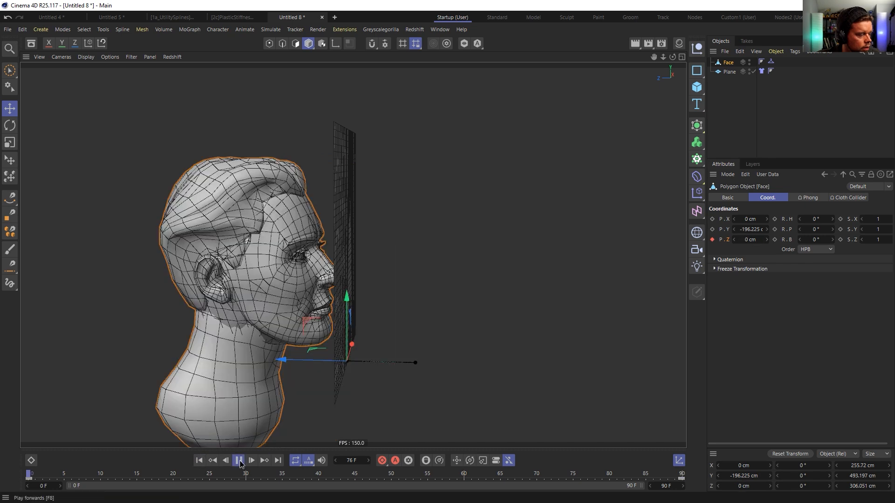
{"action": "left_click_drag", "start_coordinate": [350, 326], "coordinate": [286, 312], "text": "alt"}
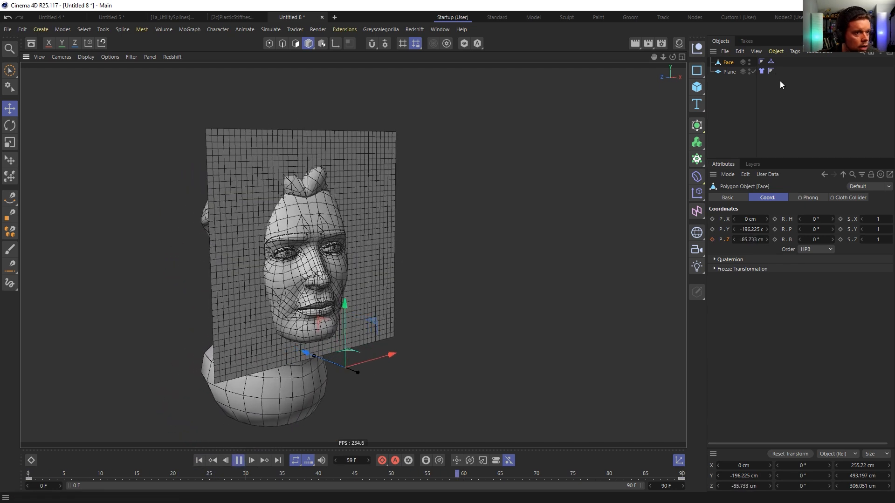
{"action": "left_click", "coordinate": [771, 62]}
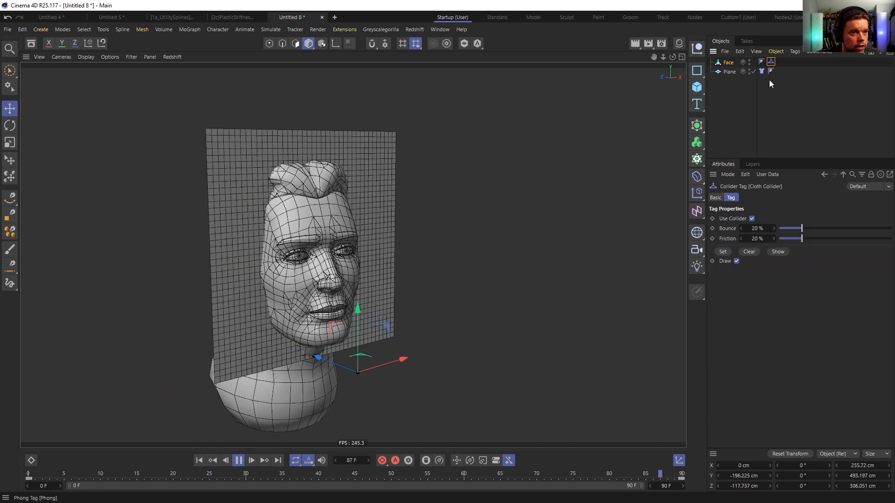
{"action": "left_click", "coordinate": [726, 120]}
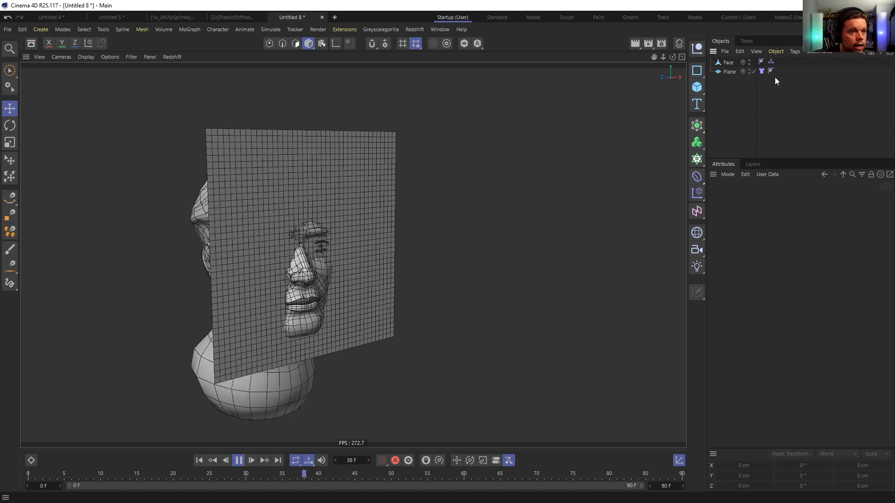
Watch the plane with the Face hidden, compare the Cloth and Cloth Collider tag settings, and show the Face again
{"action": "left_click", "coordinate": [749, 61]}
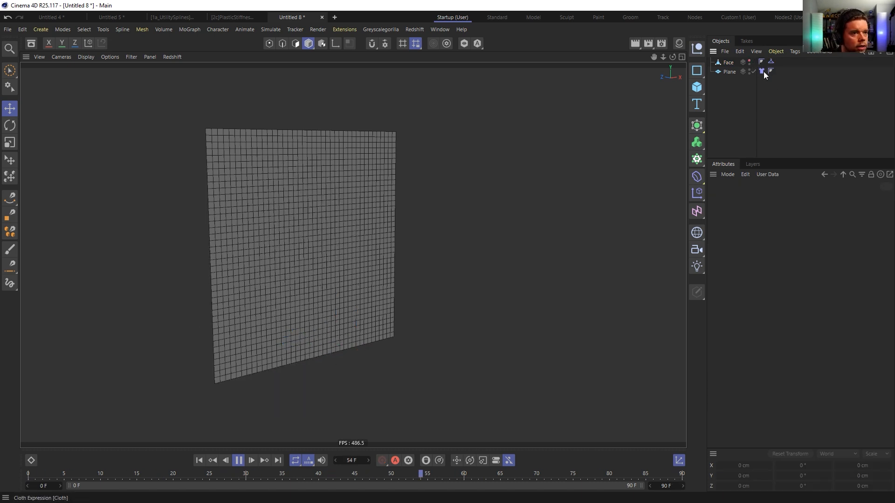
{"action": "left_click", "coordinate": [762, 70]}
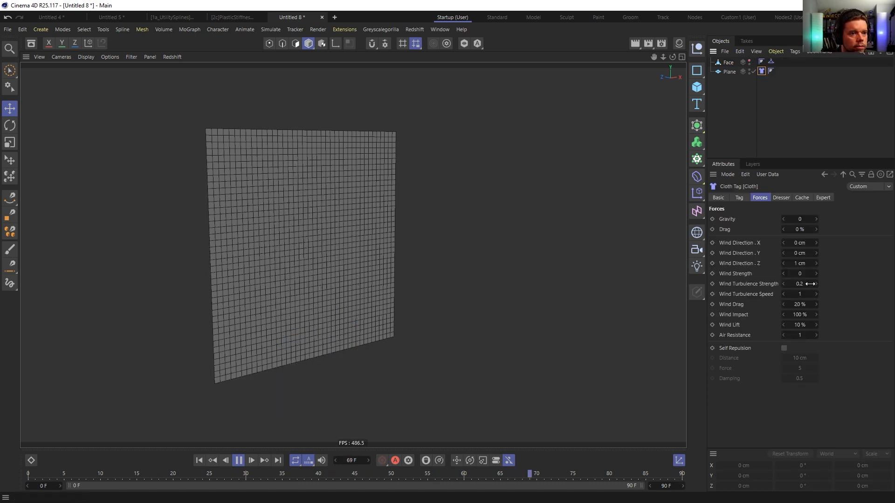
{"action": "left_click", "coordinate": [745, 119]}
{"action": "left_click", "coordinate": [761, 71]}
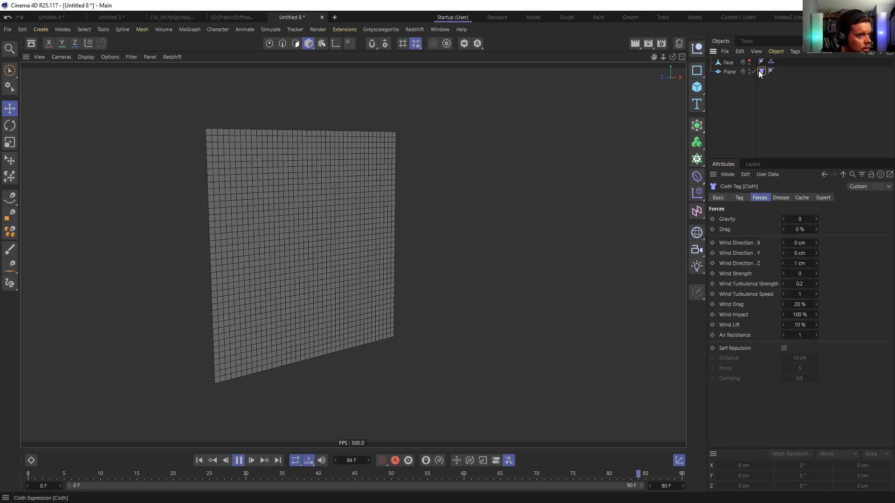
{"action": "left_click", "coordinate": [770, 62]}
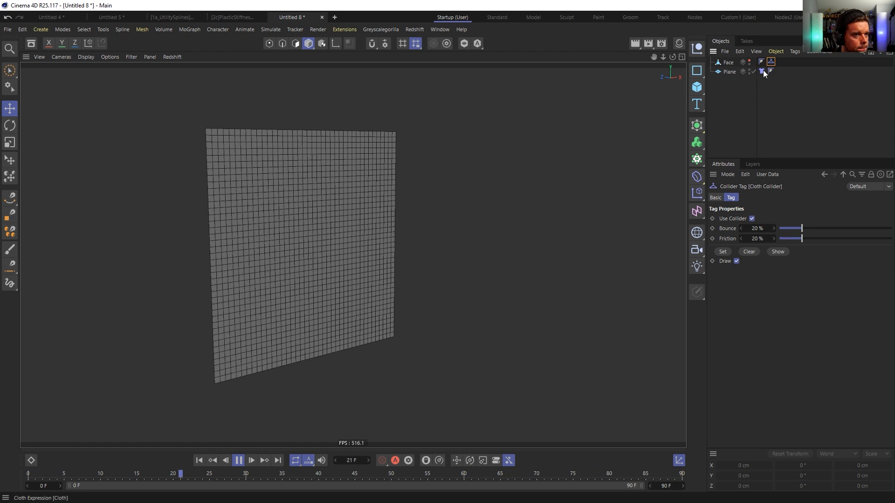
{"action": "left_click", "coordinate": [762, 70]}
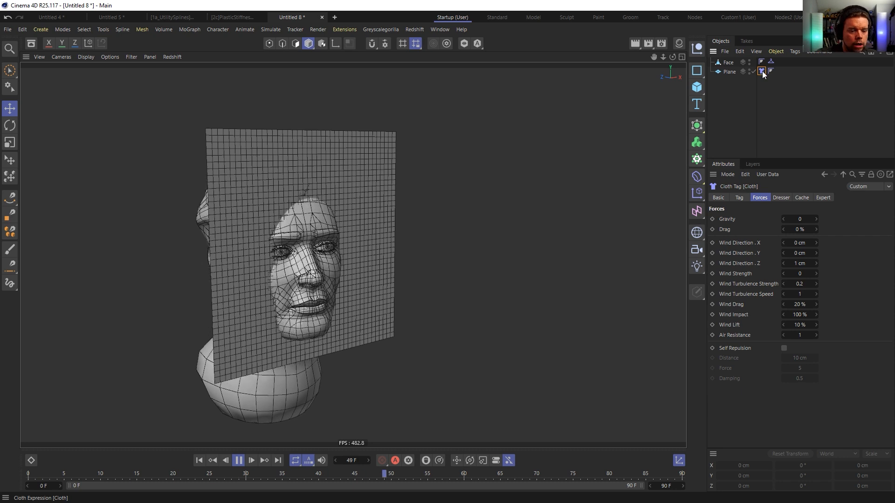
Remove the Cloth tag from Plane, then stop playback, rewind to the first frame and duplicate the plane
{"action": "right_click", "coordinate": [734, 73]}
{"action": "left_click", "coordinate": [731, 72]}
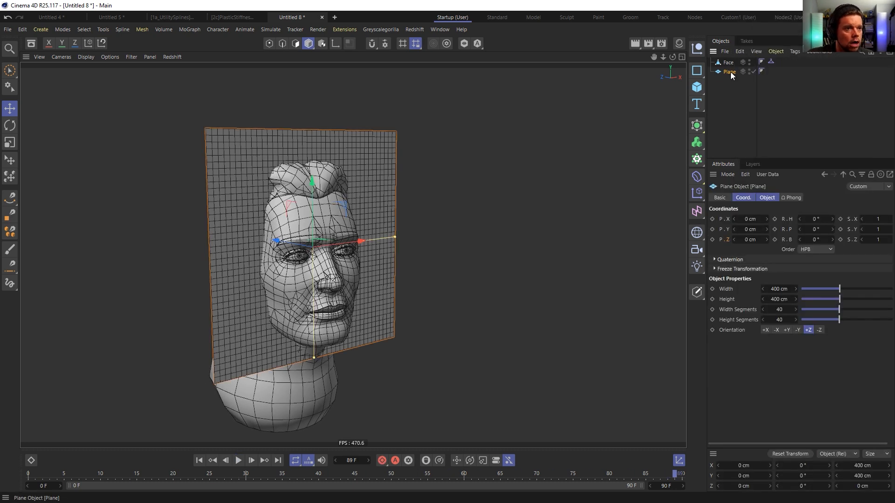
{"action": "key", "text": "space"}
{"action": "left_click", "coordinate": [196, 461]}
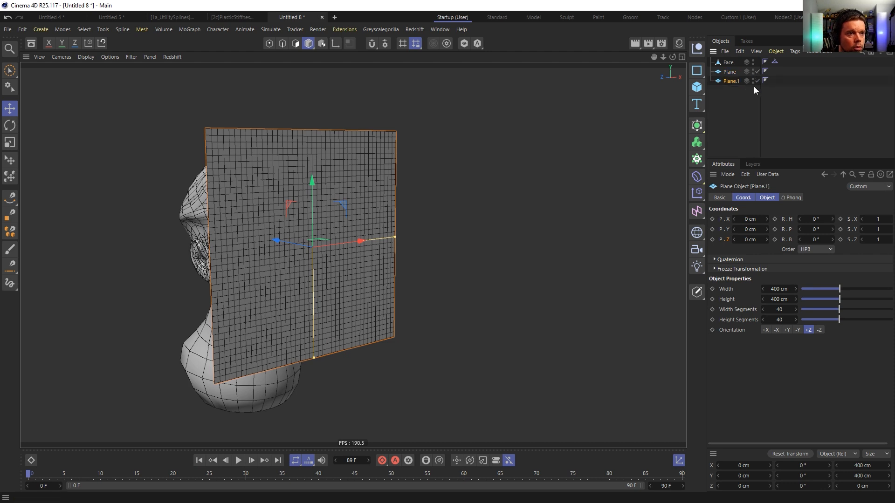
Make the original Plane editable, keeping its copy disabled, and add a new Cloth tag to it
{"action": "left_click", "coordinate": [733, 72]}
{"action": "key", "text": "c"}
{"action": "right_click", "coordinate": [732, 71]}
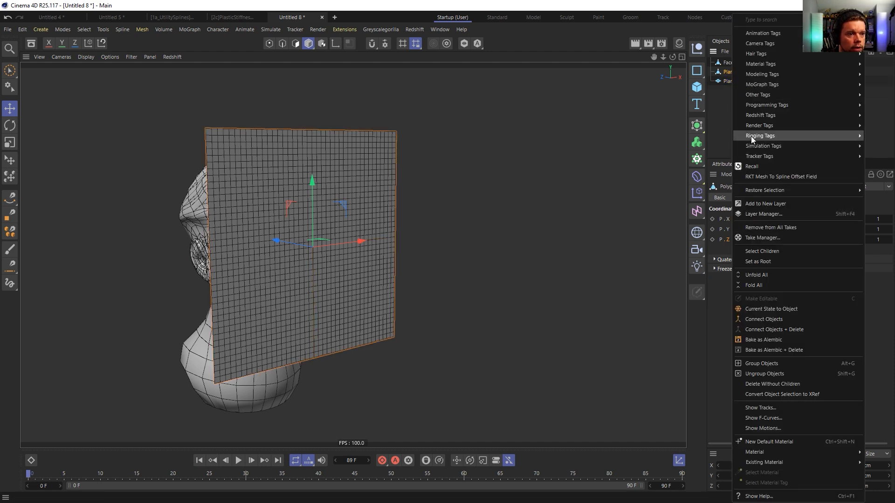
{"action": "mouse_move", "coordinate": [760, 146]}
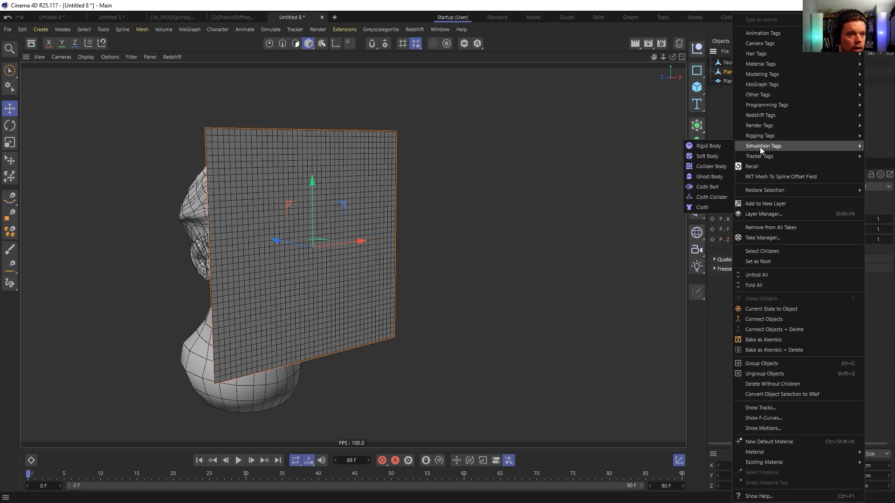
{"action": "left_click", "coordinate": [719, 207]}
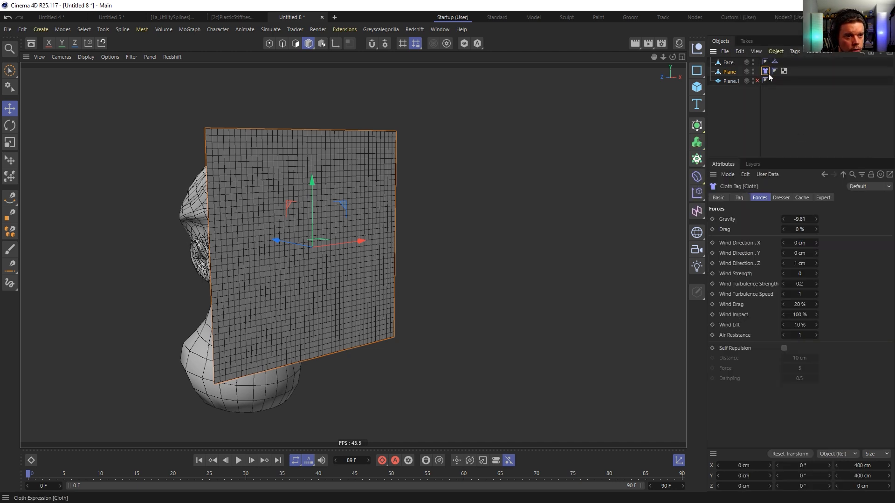
Set the new Cloth tag's gravity to 0, play the simulation and rewind to the first frame
{"action": "double_click", "coordinate": [805, 219]}
{"action": "type", "text": "0"}
{"action": "key", "text": "Return"}
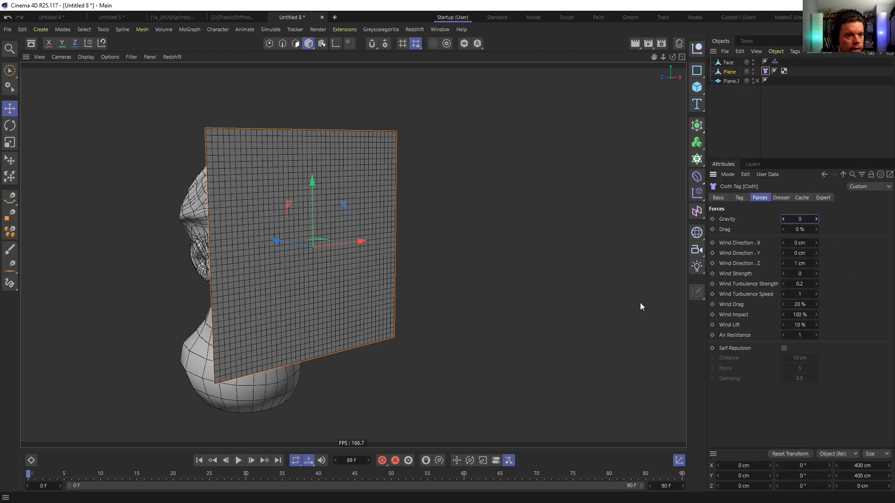
{"action": "left_click", "coordinate": [238, 461]}
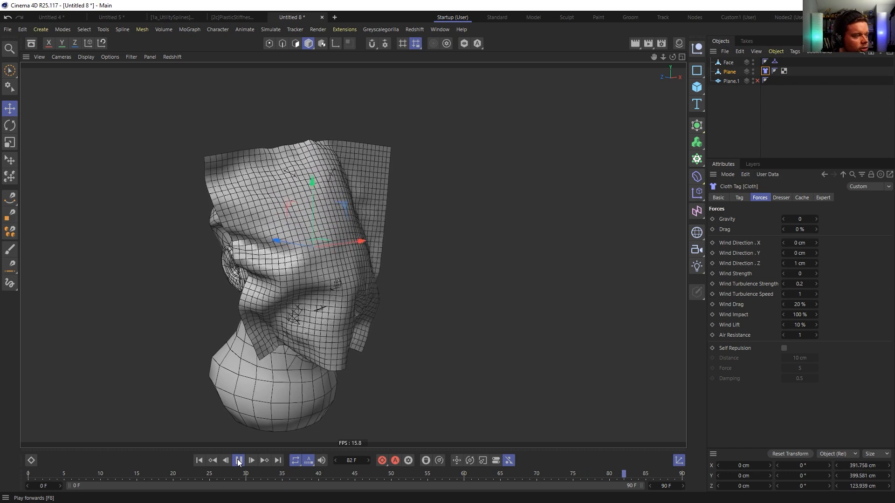
{"action": "left_click", "coordinate": [237, 461]}
{"action": "left_click", "coordinate": [199, 461]}
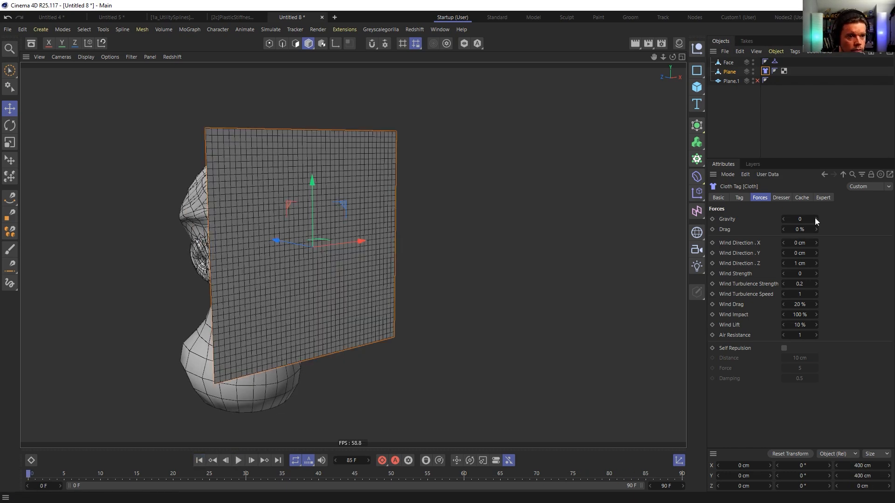
Review the Cloth tag's expert and force settings, and set its Flexion and Stiffness to 0 %
{"action": "left_click", "coordinate": [800, 197]}
{"action": "left_click", "coordinate": [824, 198]}
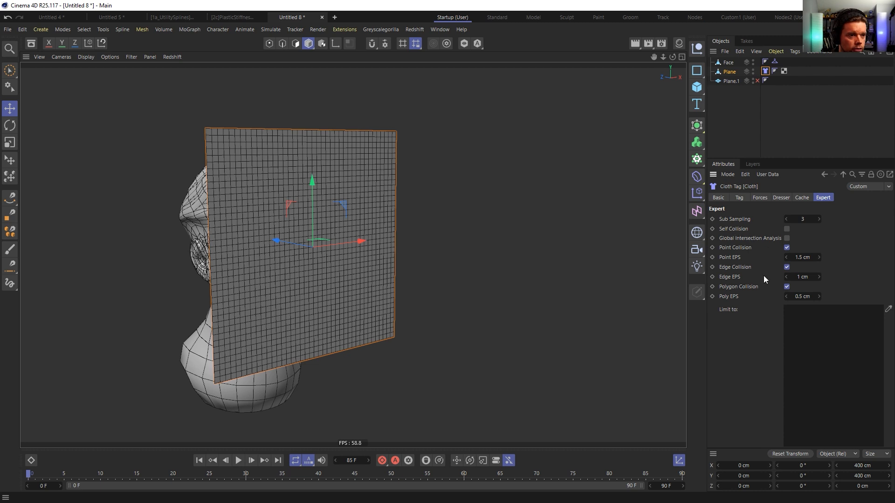
{"action": "left_click", "coordinate": [788, 198]}
{"action": "left_click", "coordinate": [760, 198]}
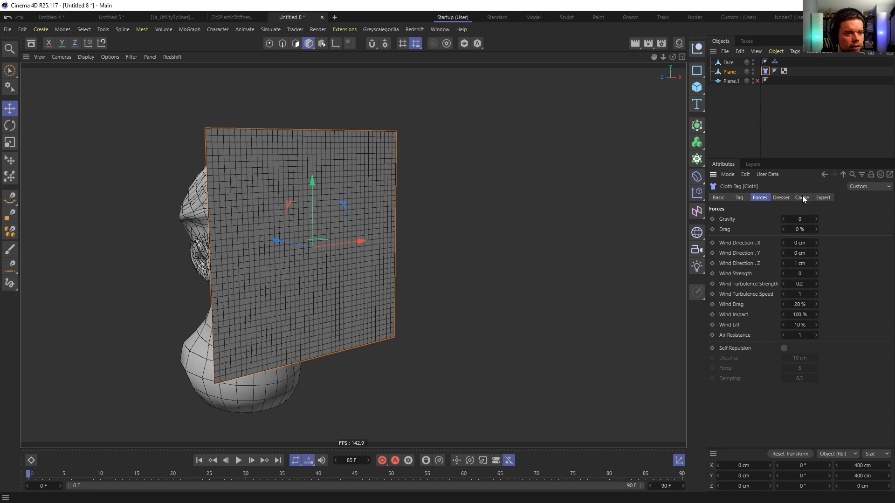
{"action": "left_click", "coordinate": [743, 198]}
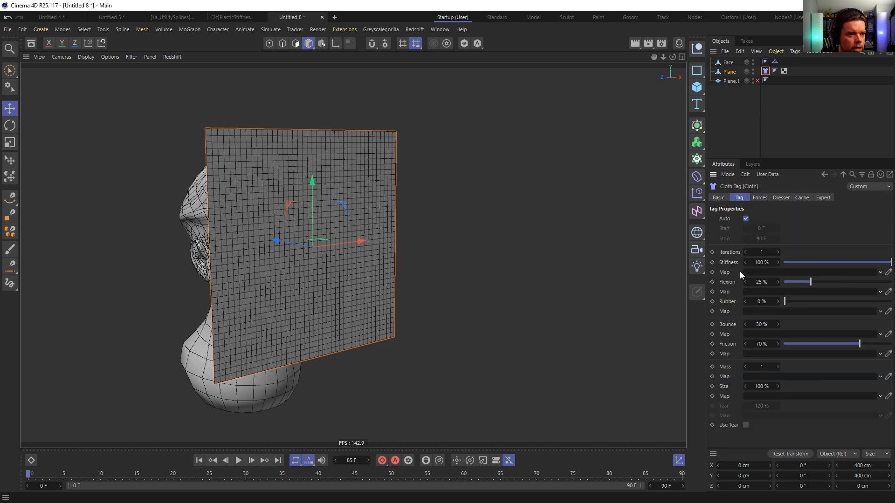
{"action": "left_click_drag", "start_coordinate": [790, 282], "coordinate": [780, 282]}
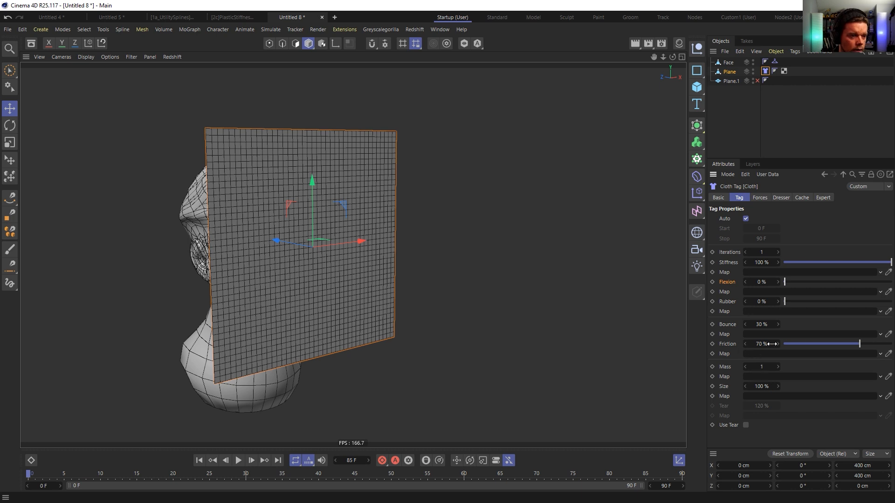
{"action": "left_click_drag", "start_coordinate": [803, 263], "coordinate": [784, 262]}
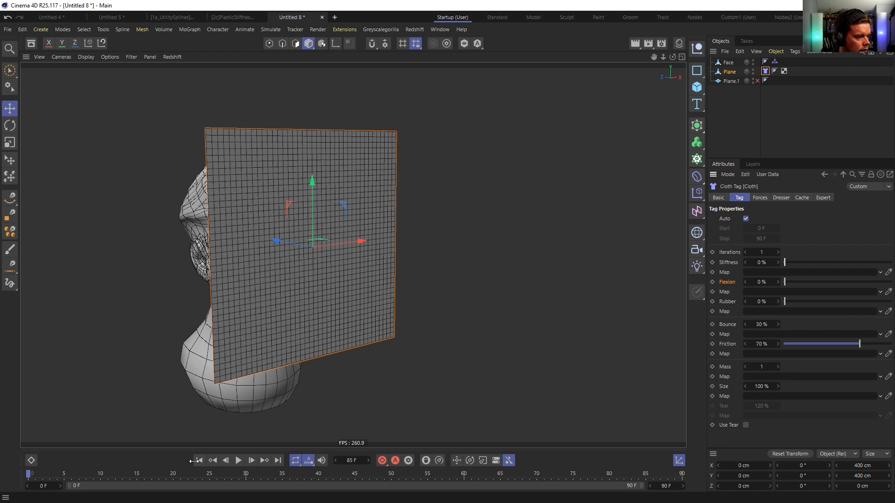
Play the simulation until the head has pushed through the plane, inspect the deformed surface, and rewind
{"action": "left_click", "coordinate": [241, 458]}
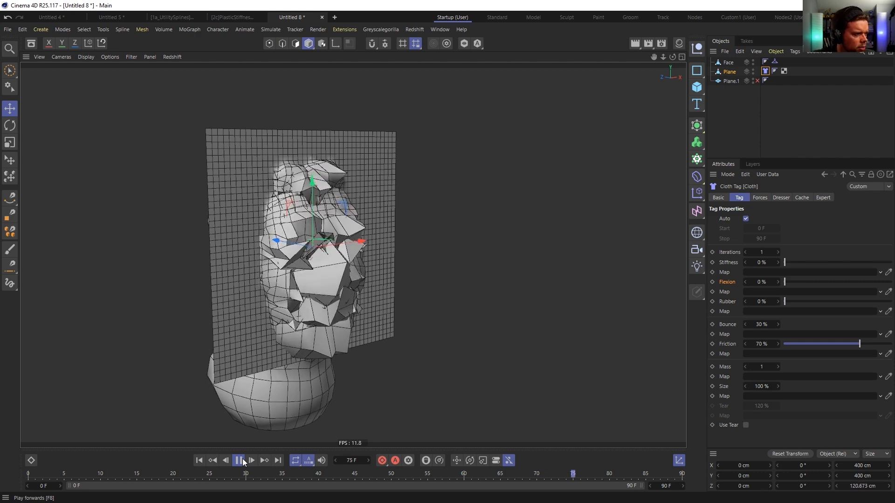
{"action": "left_click", "coordinate": [242, 461]}
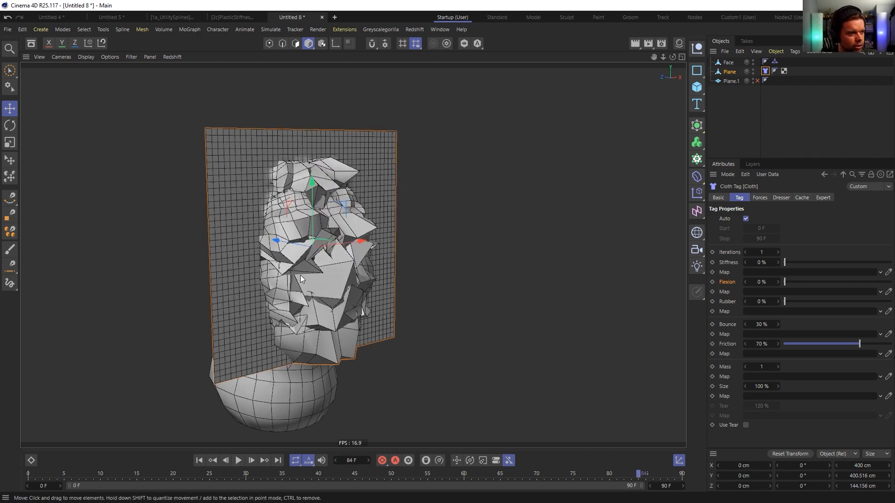
{"action": "mouse_move", "coordinate": [300, 275]}
{"action": "left_mouse_down", "text": "alt"}
{"action": "mouse_move", "coordinate": [325, 281]}
{"action": "mouse_move", "coordinate": [300, 278]}
{"action": "left_mouse_up", "text": "alt"}
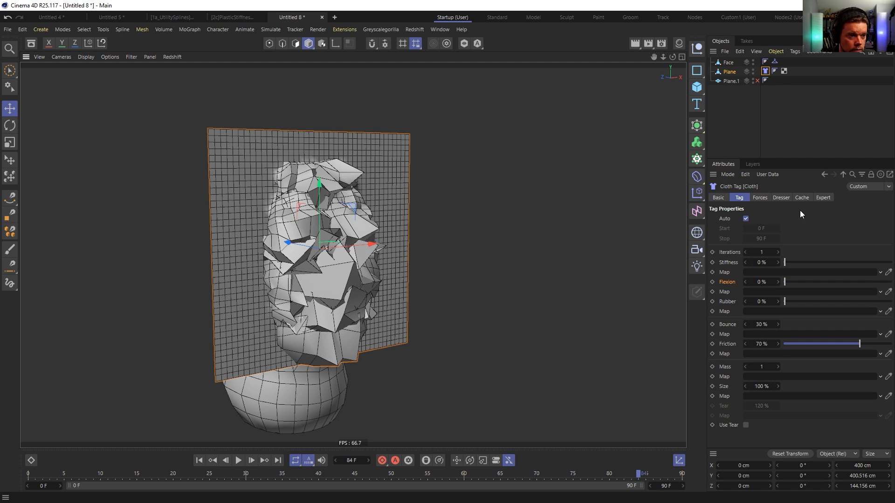
{"action": "left_click", "coordinate": [200, 461]}
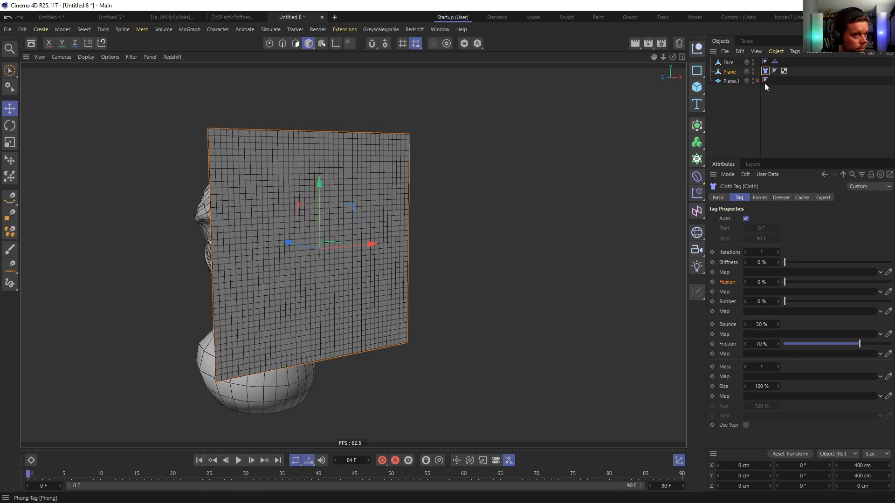
Delete the plane's Cloth tag and replace the Face's Cloth Collider tag with a Collider Body tag
{"action": "key", "text": "Delete"}
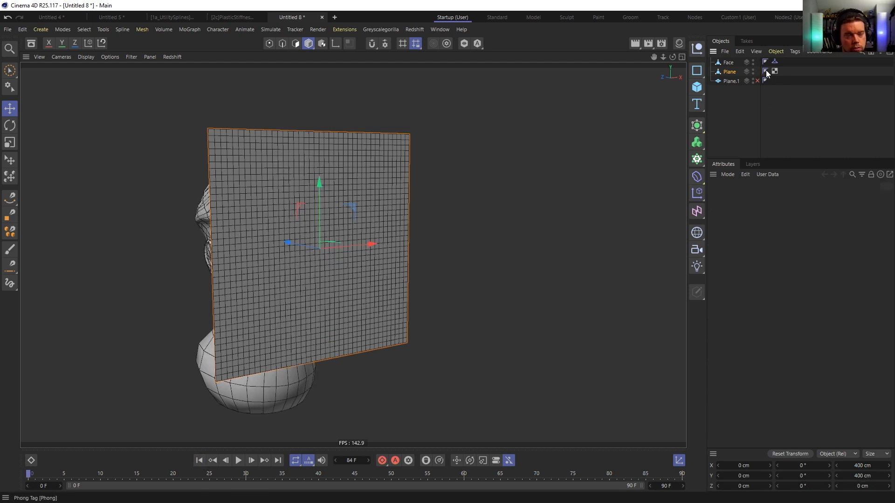
{"action": "right_click", "coordinate": [729, 62]}
{"action": "mouse_move", "coordinate": [773, 146]}
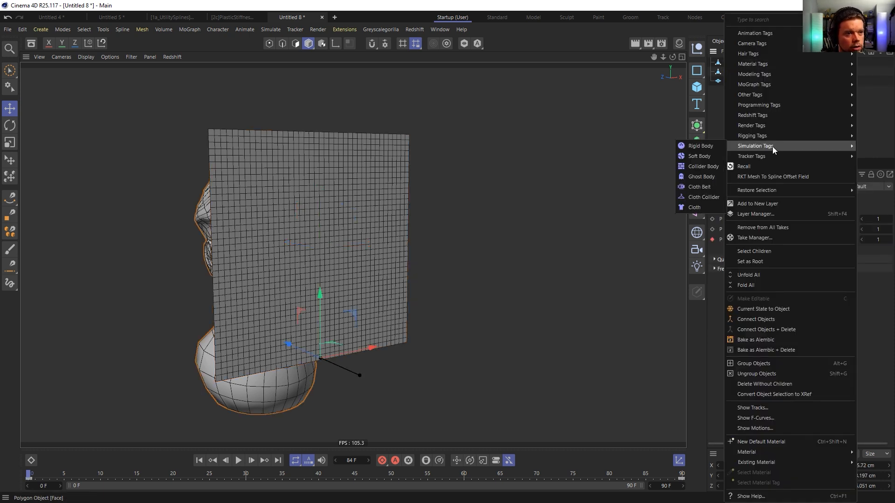
{"action": "left_click", "coordinate": [709, 166]}
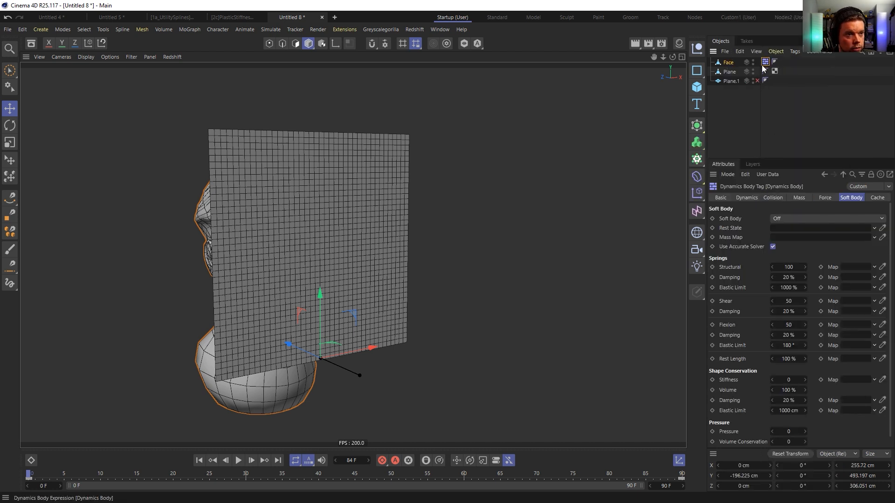
Set the collision shape of the Face's Dynamics Body tag to Moving Mesh
{"action": "left_click", "coordinate": [781, 199]}
{"action": "left_click", "coordinate": [796, 258]}
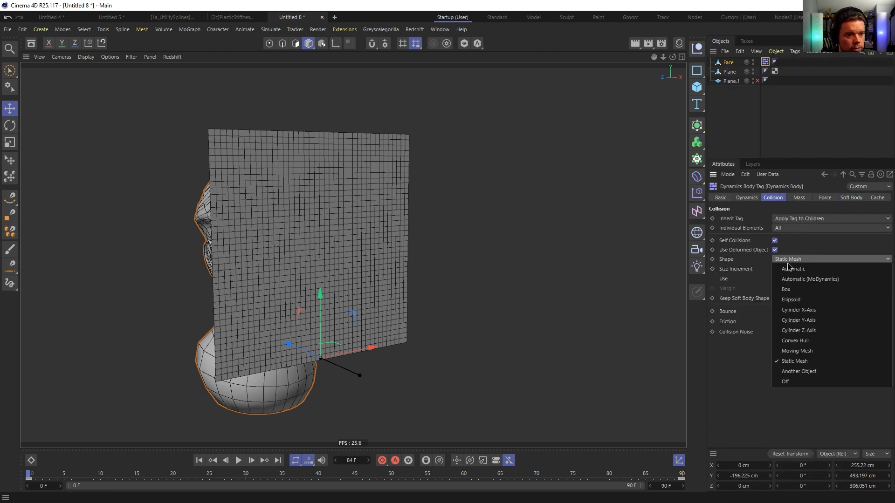
{"action": "left_click", "coordinate": [801, 353]}
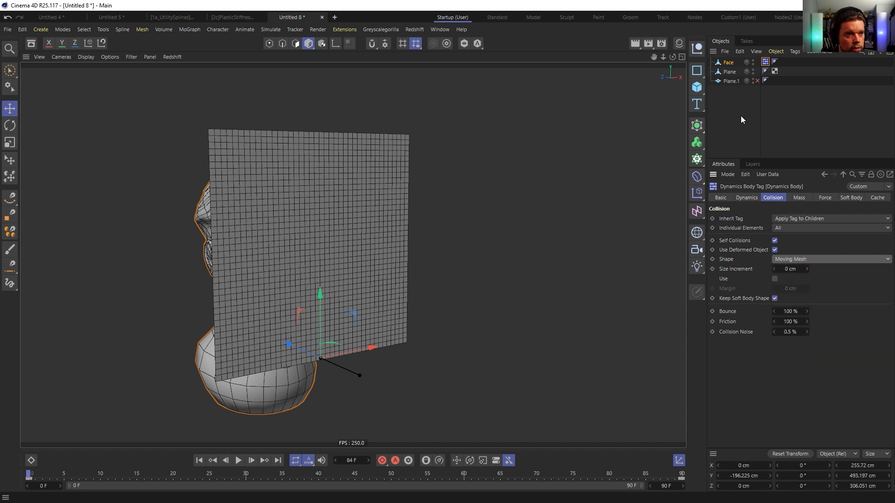
Add a Soft Body tag to the Plane and set the project's dynamics gravity to 0 cm
{"action": "right_click", "coordinate": [730, 71]}
{"action": "mouse_move", "coordinate": [762, 138]}
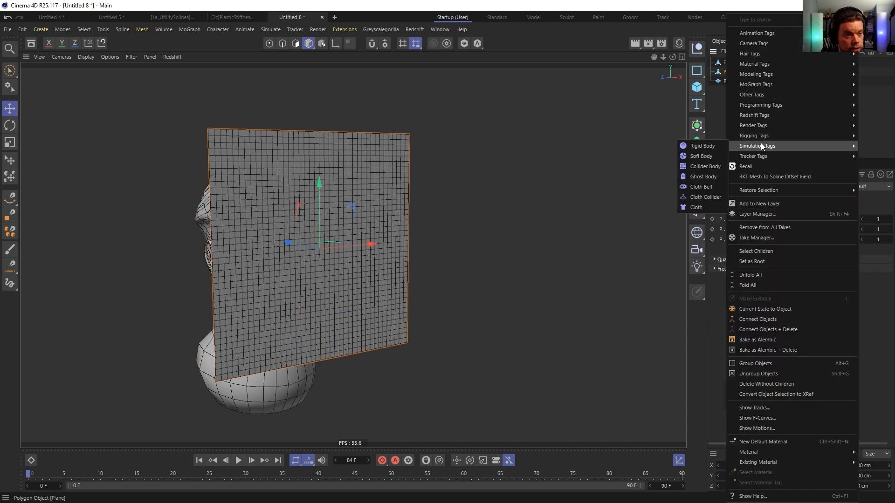
{"action": "left_click", "coordinate": [709, 159]}
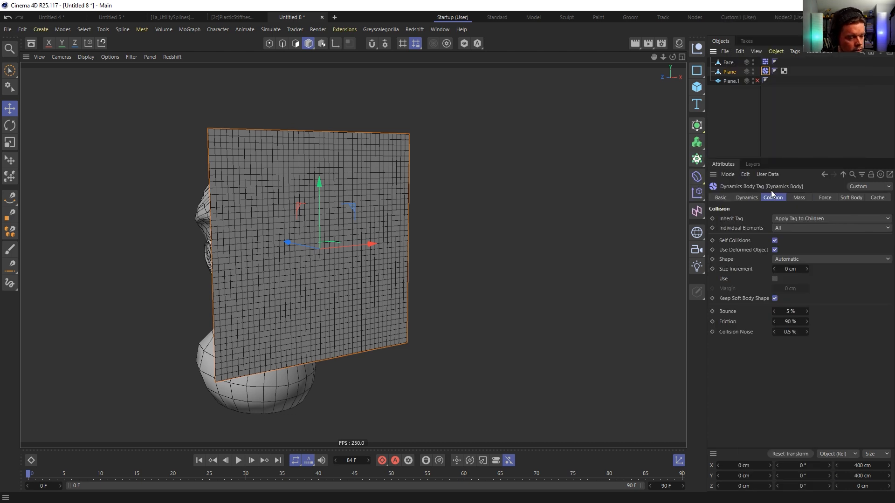
{"action": "key", "text": "ctrl+d"}
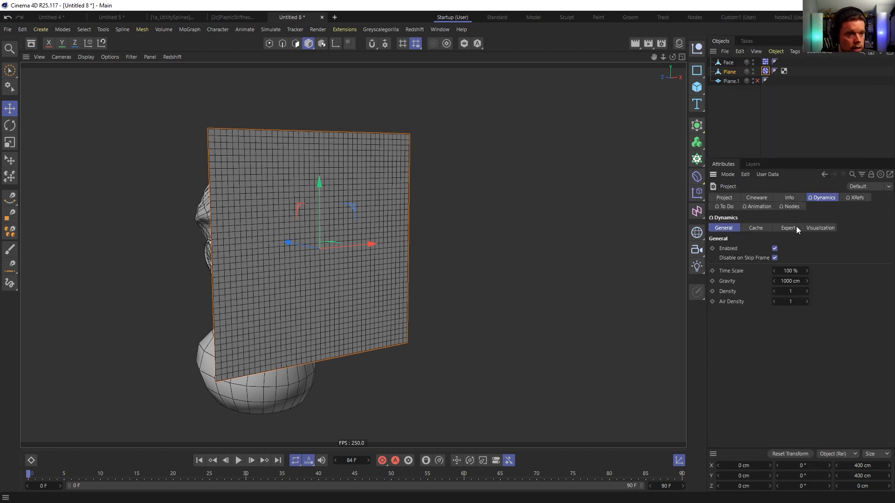
{"action": "left_click", "coordinate": [795, 282]}
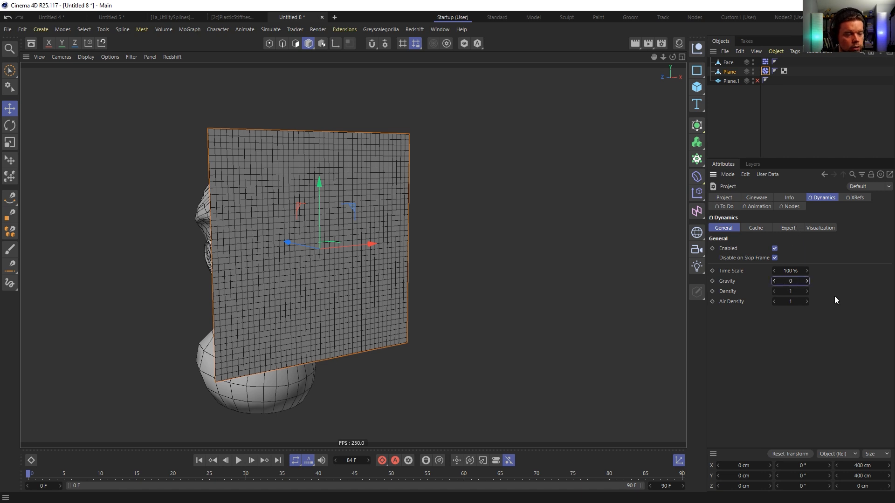
{"action": "key", "text": "Return"}
Play the simulation to see how the head pushes the soft-body plane, inspect it from another angle, and rewind
{"action": "left_click", "coordinate": [239, 461]}
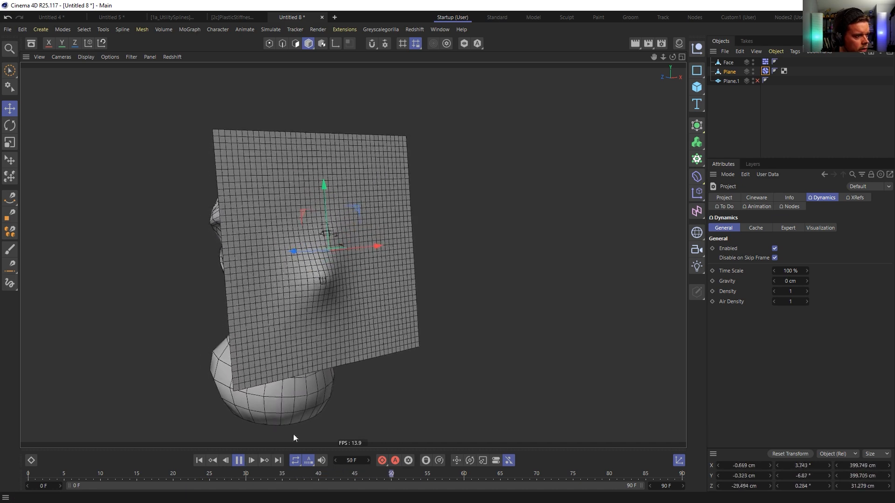
{"action": "left_click", "coordinate": [239, 460]}
{"action": "left_click_drag", "start_coordinate": [352, 291], "coordinate": [242, 321], "text": "alt"}
{"action": "left_click", "coordinate": [199, 460]}
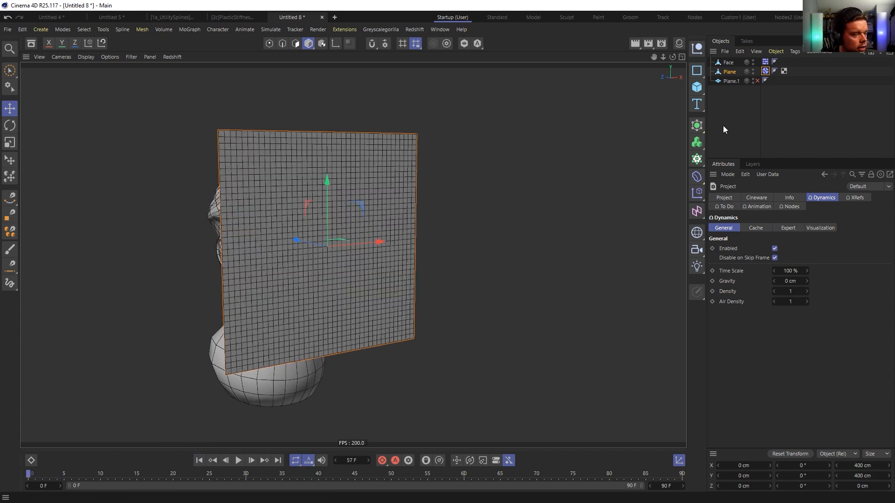
Turn off Self Collisions on the Plane's Dynamics Body tag and set its Structural, Shear and Flexion springs to 0
{"action": "left_click", "coordinate": [766, 72]}
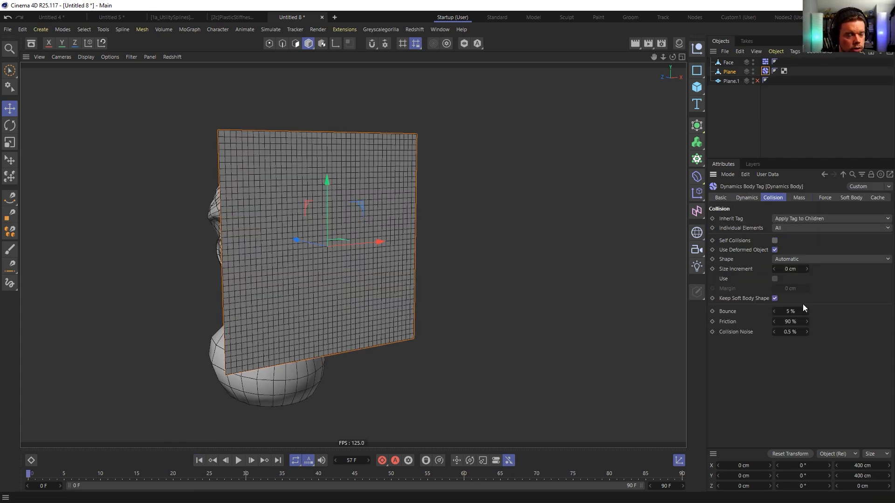
{"action": "left_click", "coordinate": [850, 198]}
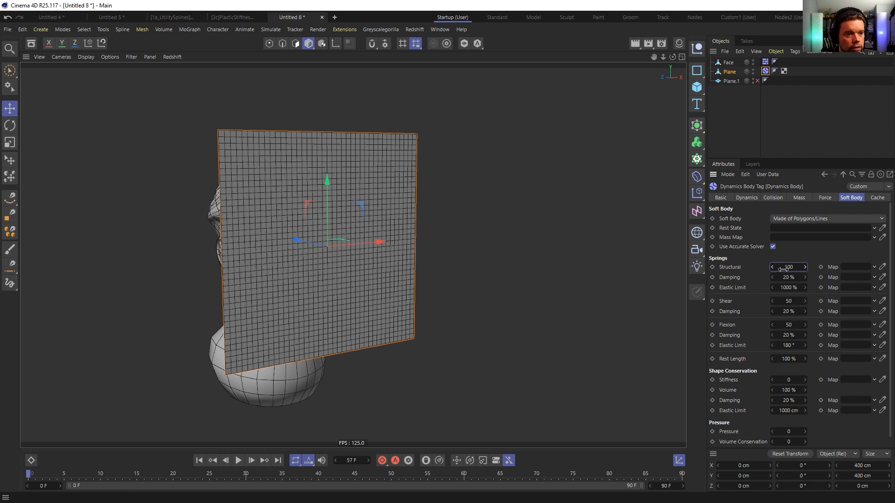
{"action": "left_click", "coordinate": [790, 301]}
{"action": "type", "text": "0"}
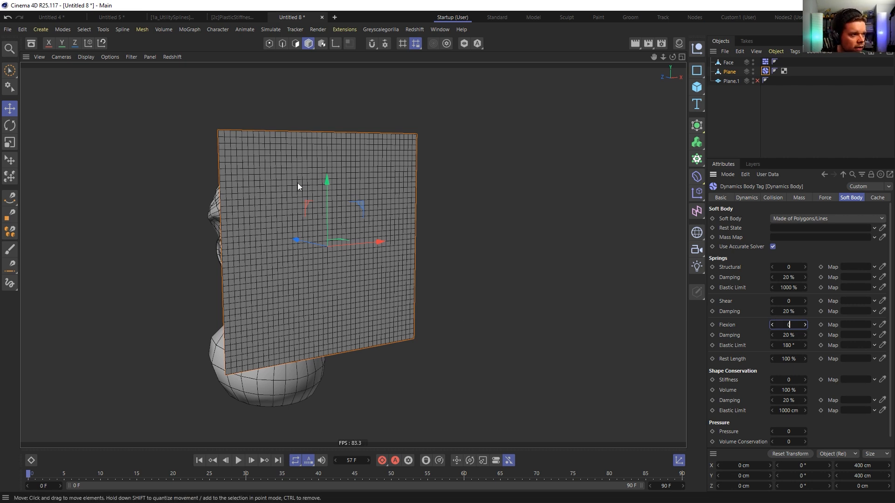
Replay the simulation several times, inspect the plane's deformation around the face from the front and the side, and rewind
{"action": "left_click", "coordinate": [238, 462]}
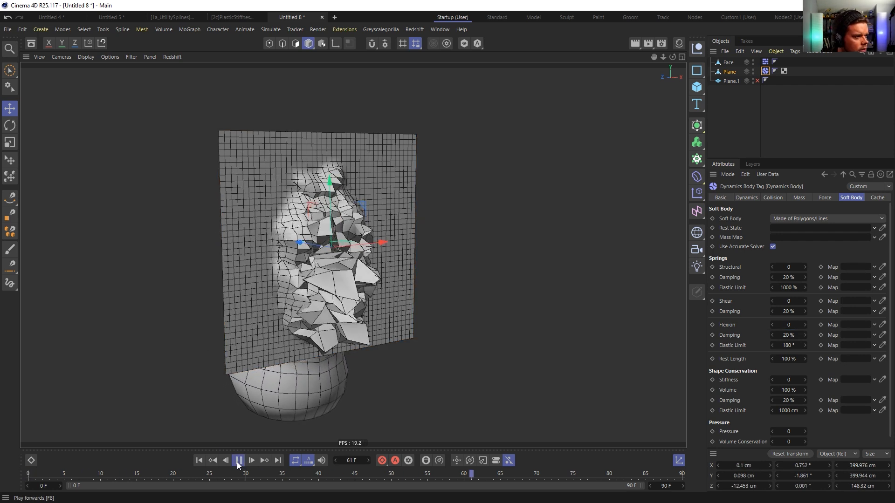
{"action": "left_click", "coordinate": [237, 461]}
{"action": "left_click_drag", "start_coordinate": [315, 299], "coordinate": [298, 310], "text": "alt"}
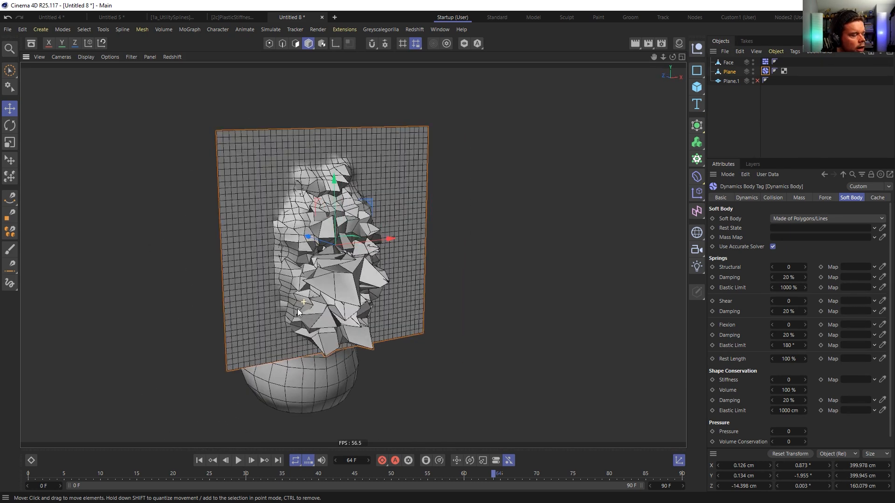
{"action": "left_click", "coordinate": [218, 458]}
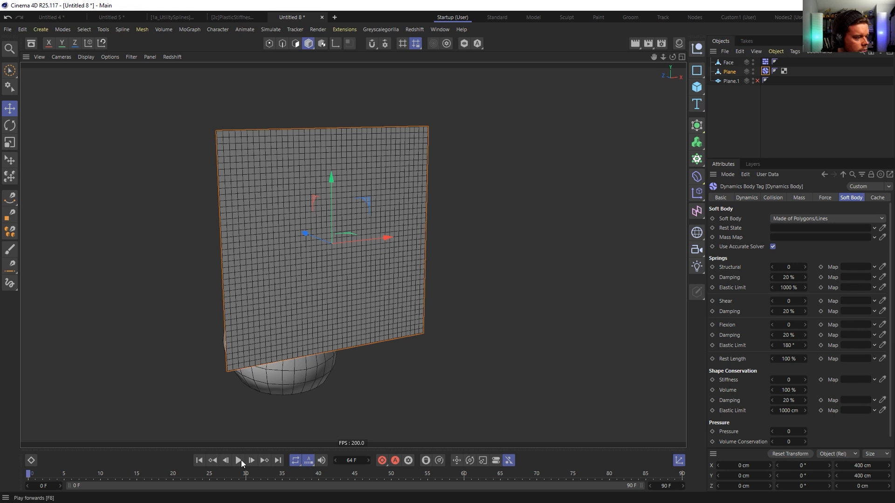
{"action": "left_click", "coordinate": [238, 460]}
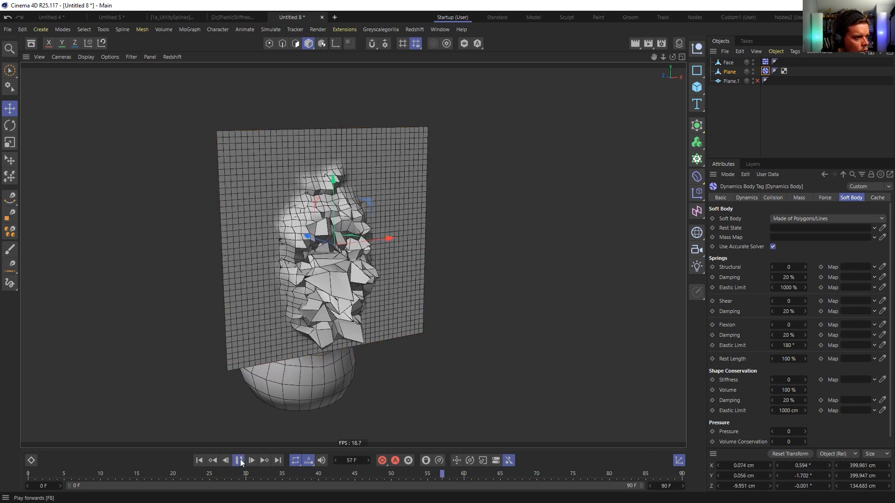
{"action": "left_click", "coordinate": [241, 461]}
{"action": "left_click", "coordinate": [334, 261]}
{"action": "left_click_drag", "start_coordinate": [334, 261], "coordinate": [242, 263], "text": "alt"}
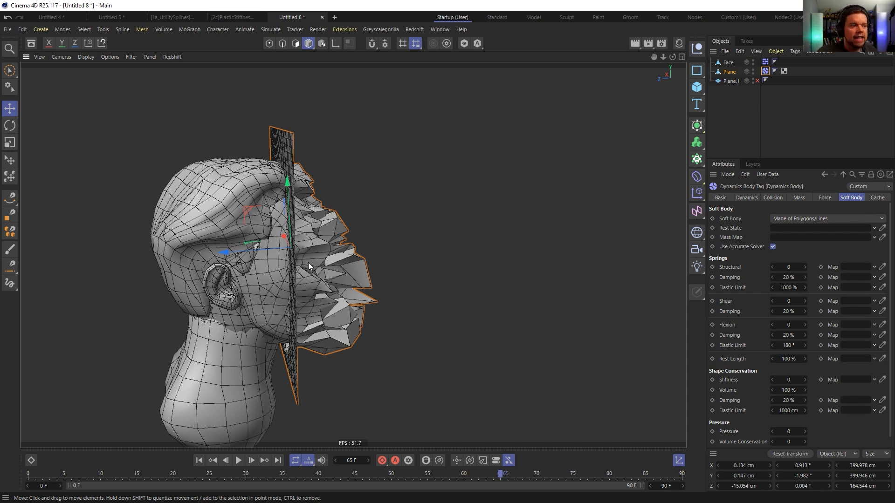
{"action": "left_click_drag", "start_coordinate": [315, 254], "coordinate": [411, 336], "text": "alt"}
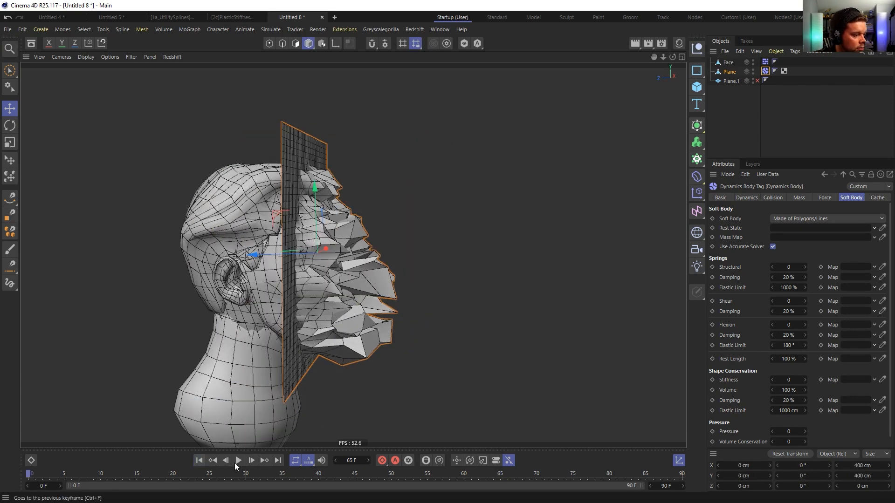
{"action": "left_click", "coordinate": [238, 461]}
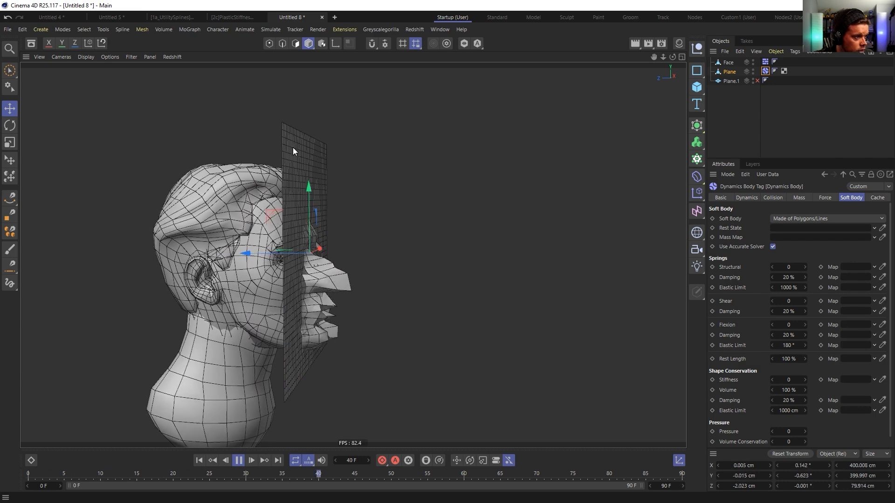
{"action": "left_click", "coordinate": [238, 461]}
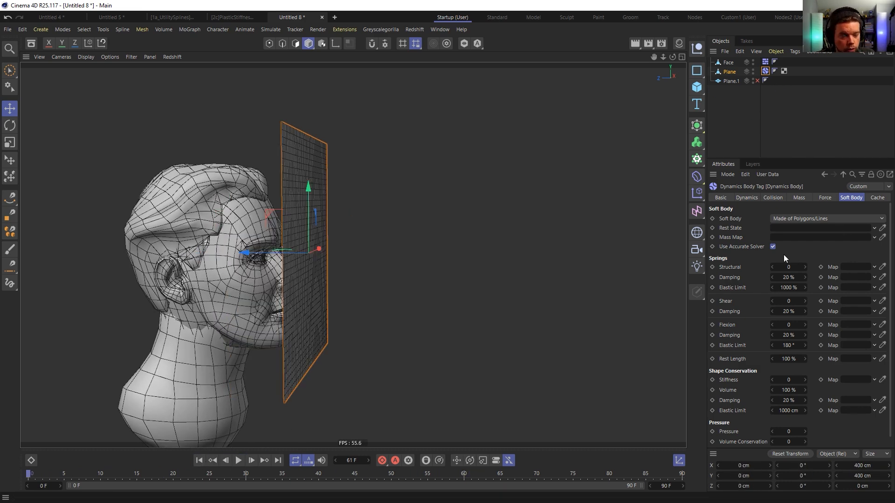
Review the Plane tag's dynamics settings, add a Friction force object and set its Strength to 1000
{"action": "left_click", "coordinate": [797, 198]}
{"action": "left_click", "coordinate": [776, 198]}
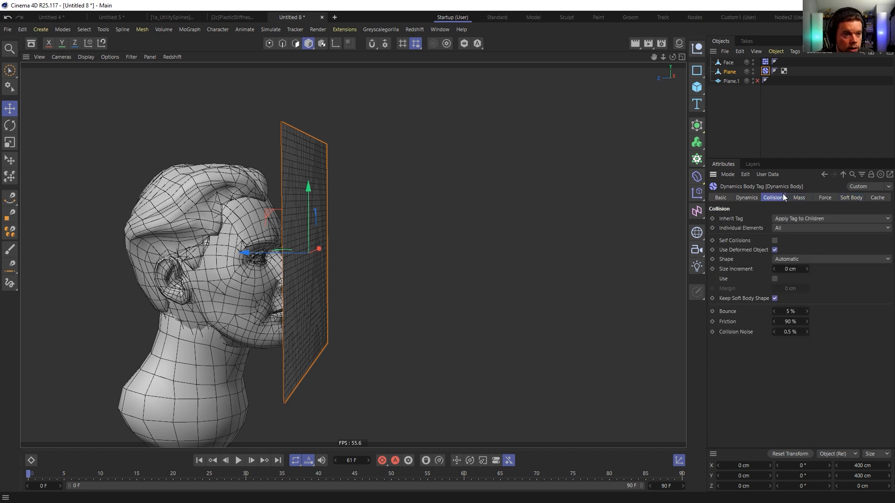
{"action": "left_click", "coordinate": [813, 200]}
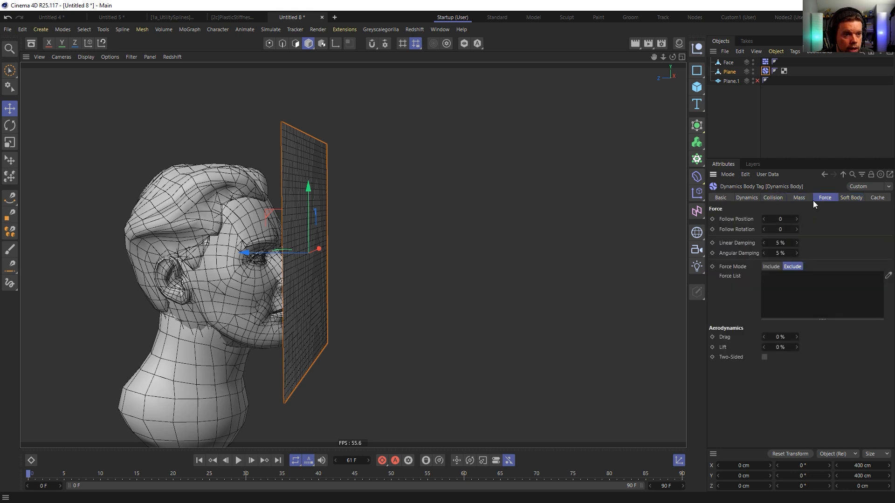
{"action": "left_click", "coordinate": [856, 198]}
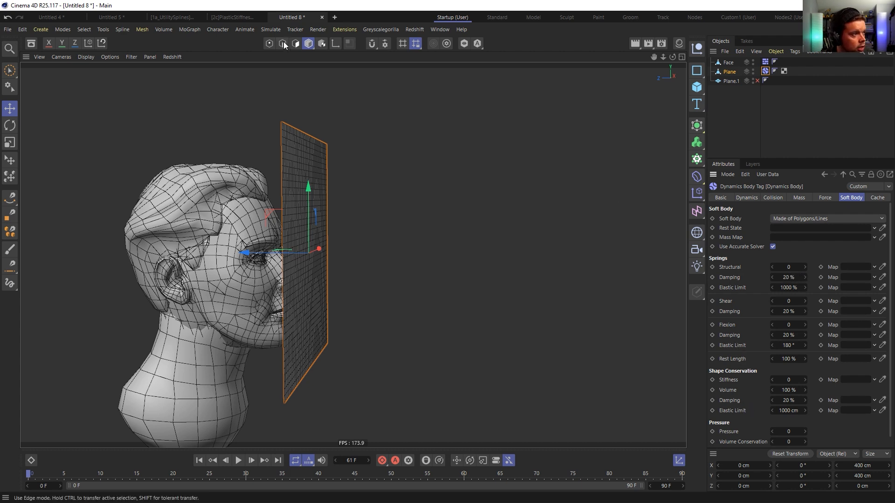
{"action": "left_click", "coordinate": [271, 29]}
{"action": "mouse_move", "coordinate": [289, 91]}
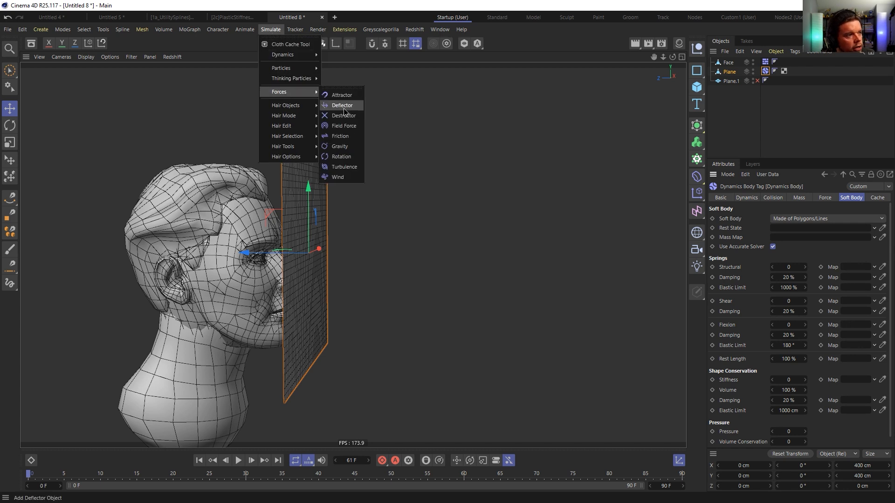
{"action": "left_click", "coordinate": [342, 138]}
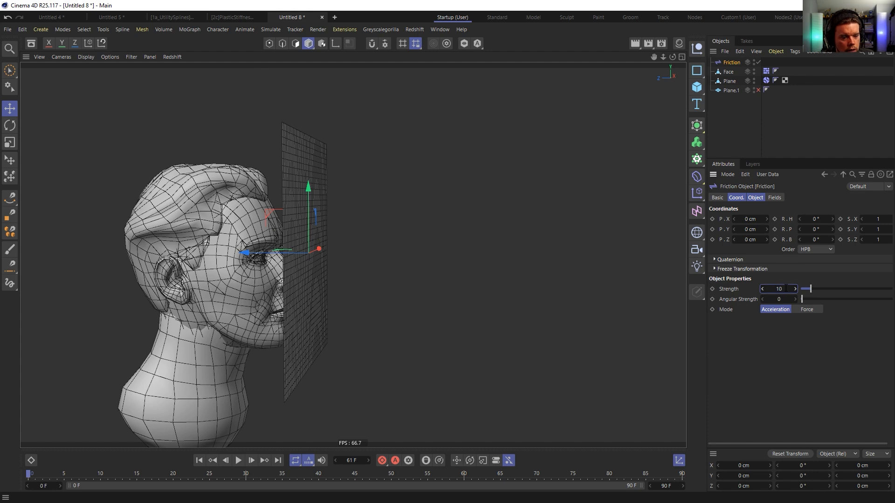
{"action": "key", "text": "Return"}
Play the simulation with the Friction force active, stop it, and return to the first frame
{"action": "left_click", "coordinate": [199, 461]}
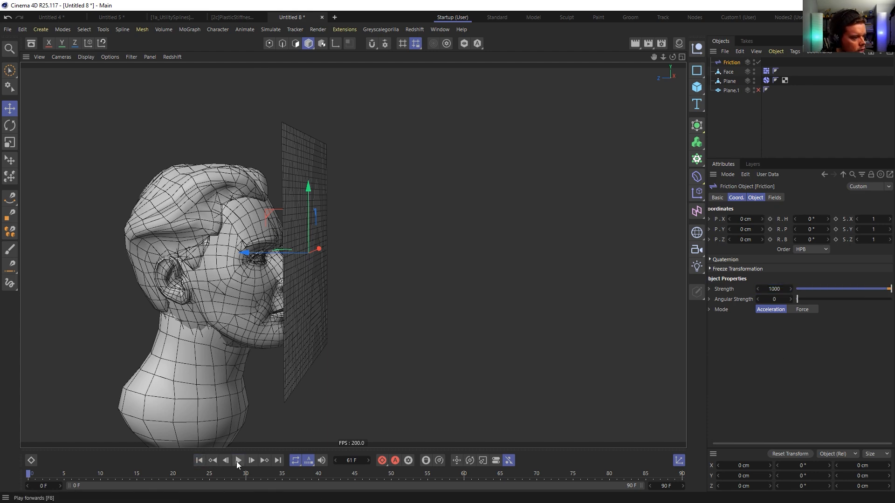
{"action": "left_click", "coordinate": [238, 460]}
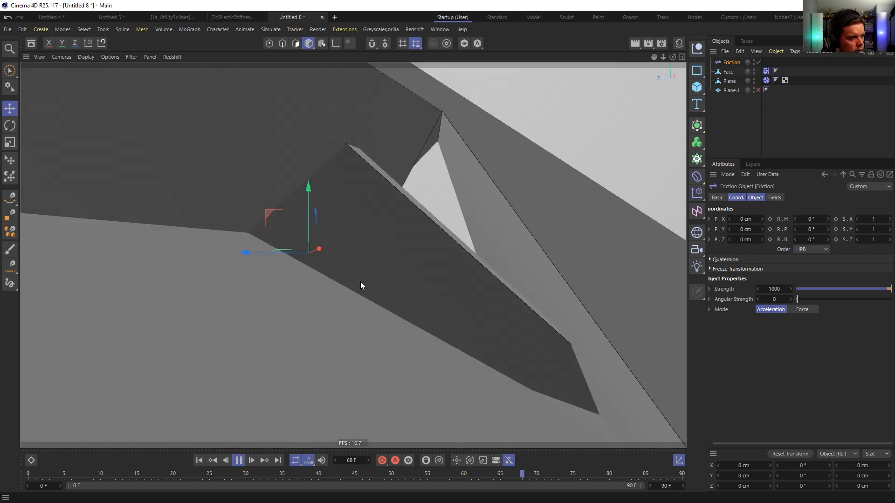
{"action": "left_click", "coordinate": [238, 460]}
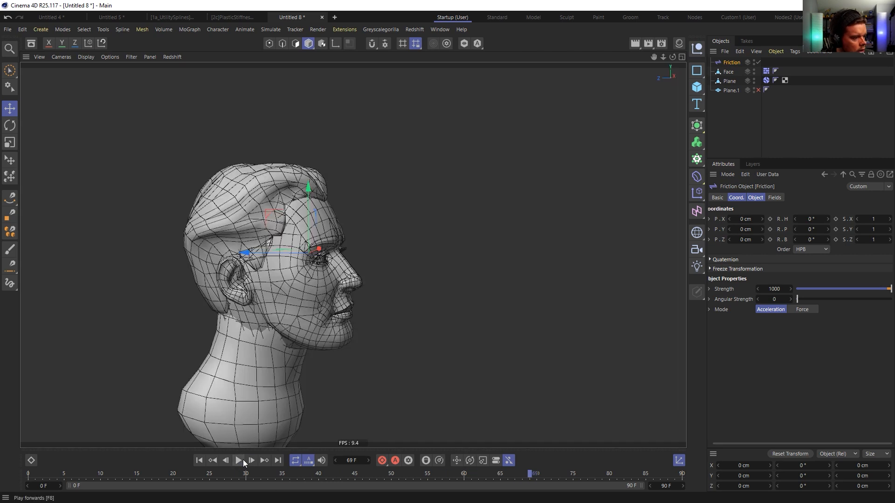
{"action": "left_click", "coordinate": [199, 461]}
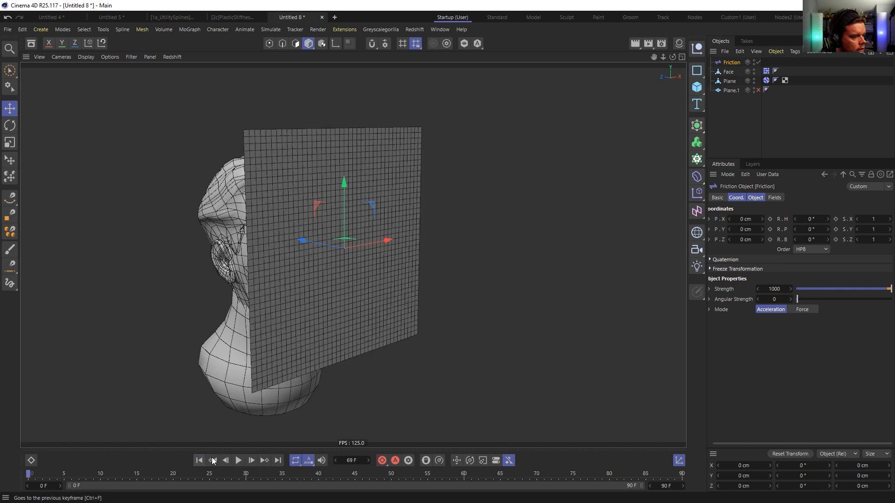
Set the Friction object's Strength to 100, play the simulation, inspect the deformed plane from several angles, and rewind
{"action": "left_click", "coordinate": [239, 461]}
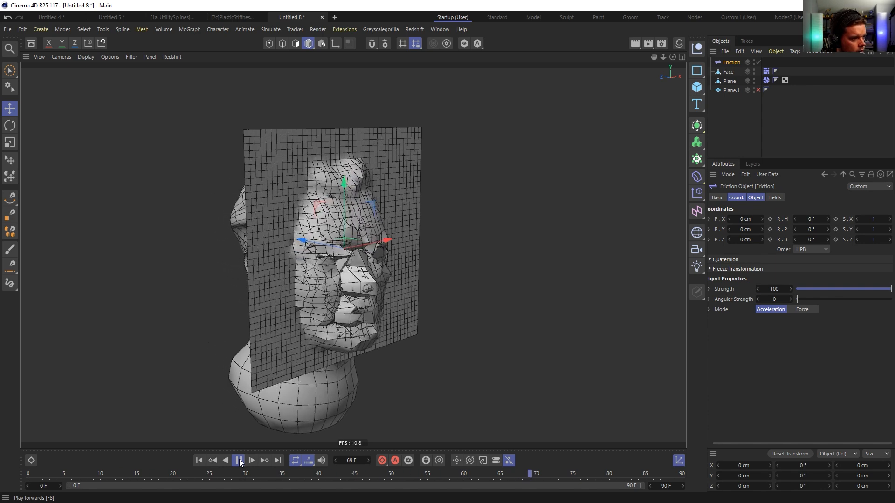
{"action": "left_click", "coordinate": [238, 461]}
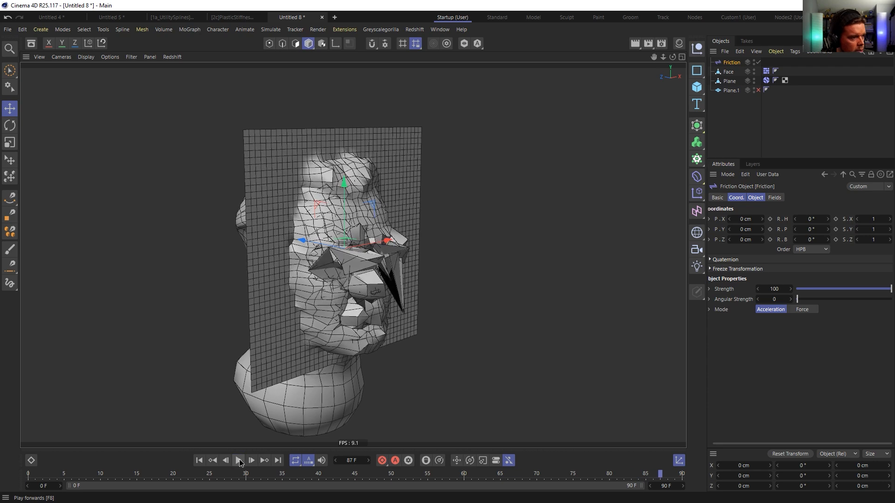
{"action": "left_click_drag", "start_coordinate": [336, 227], "coordinate": [345, 201], "text": "alt"}
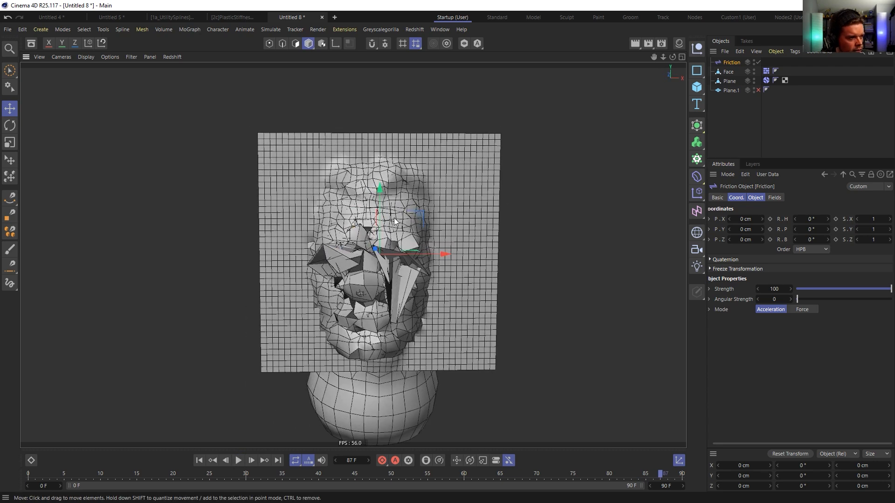
{"action": "left_click_drag", "start_coordinate": [419, 199], "coordinate": [474, 224], "text": "alt"}
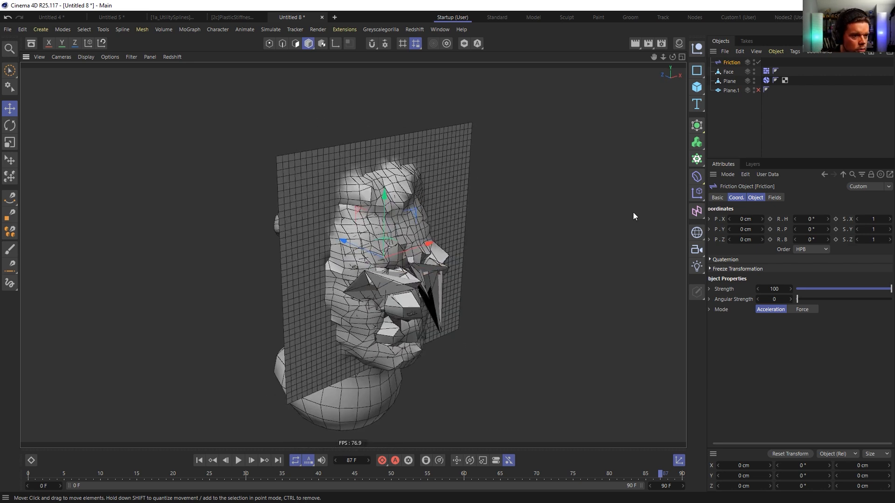
{"action": "left_click", "coordinate": [200, 461]}
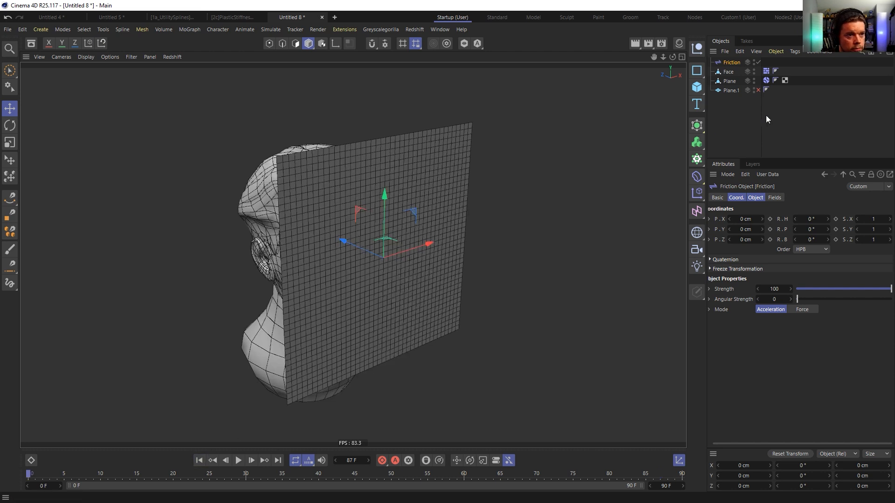
Delete the disabled Plane.1 object and select the remaining Plane
{"action": "left_click", "coordinate": [737, 89]}
{"action": "key", "text": "Delete"}
{"action": "left_click", "coordinate": [730, 82]}
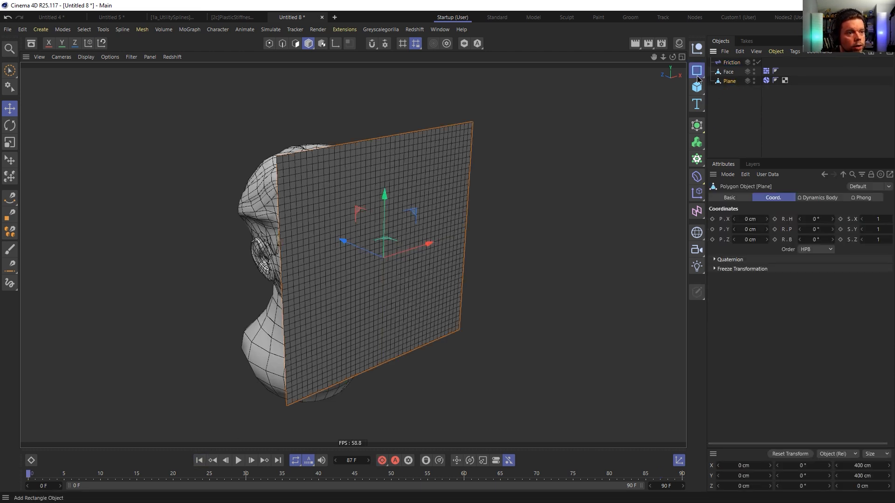
Add a Null object and a Cylinder primitive to the scene
{"action": "left_click", "coordinate": [698, 75]}
{"action": "left_click", "coordinate": [700, 89]}
{"action": "left_click", "coordinate": [701, 87]}
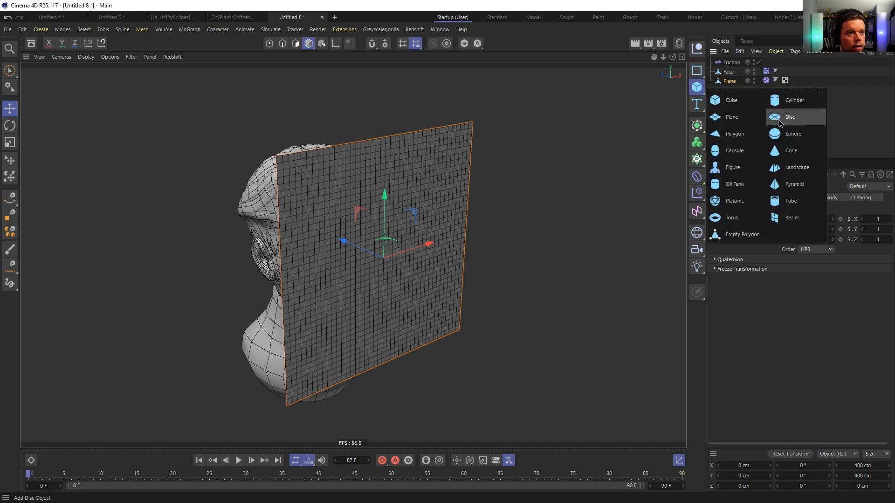
{"action": "left_click", "coordinate": [696, 48]}
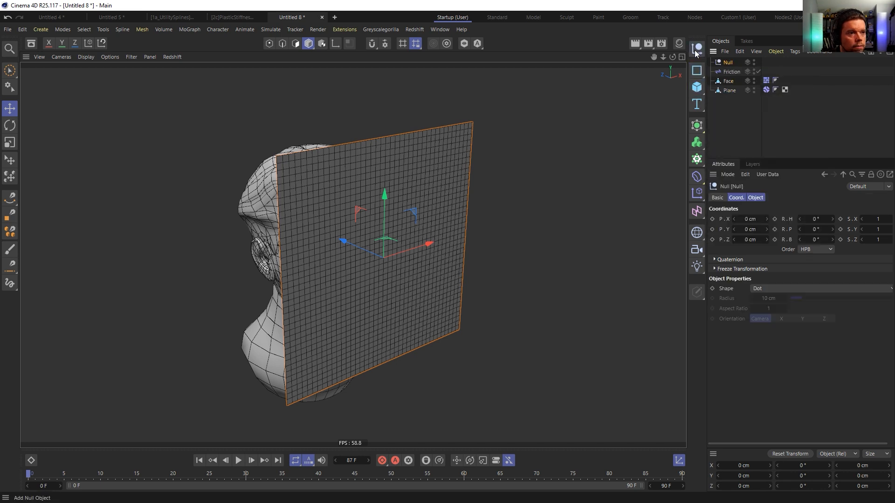
{"action": "left_click", "coordinate": [696, 88]}
{"action": "left_click", "coordinate": [727, 108]}
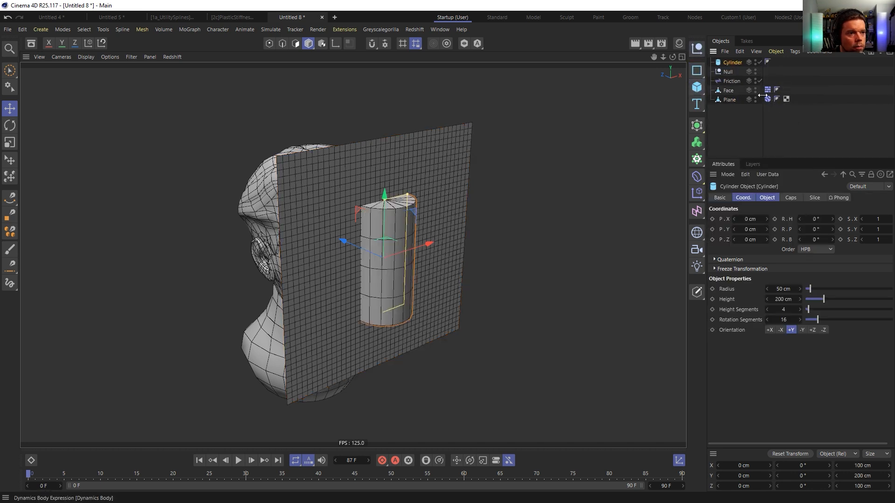
Slim the Cylinder to a radius of about 11.7 cm, raise it to about 104 cm in Y, and add an Oil Tank primitive
{"action": "left_click_drag", "start_coordinate": [409, 195], "coordinate": [392, 152]}
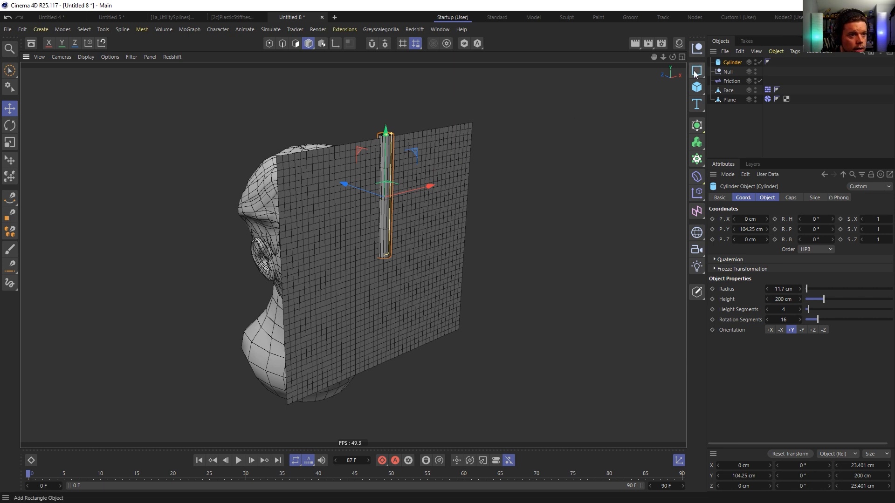
{"action": "left_click", "coordinate": [695, 73]}
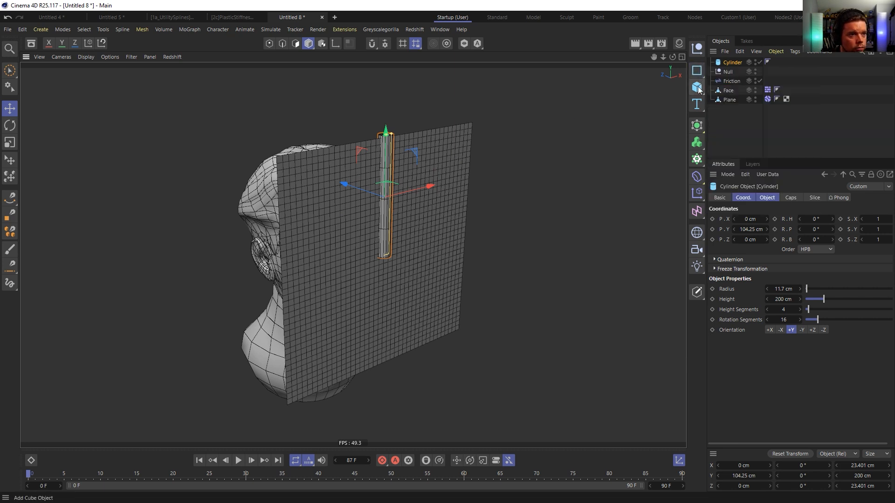
{"action": "left_click", "coordinate": [697, 73]}
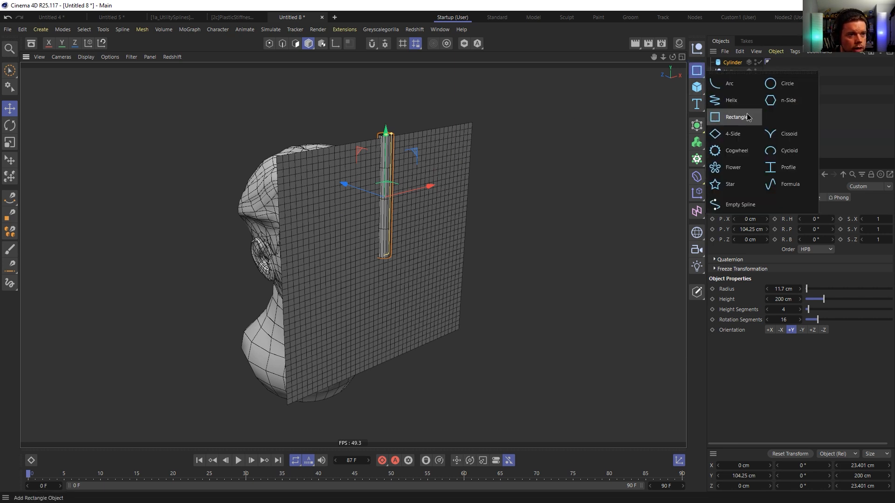
{"action": "left_click", "coordinate": [697, 89]}
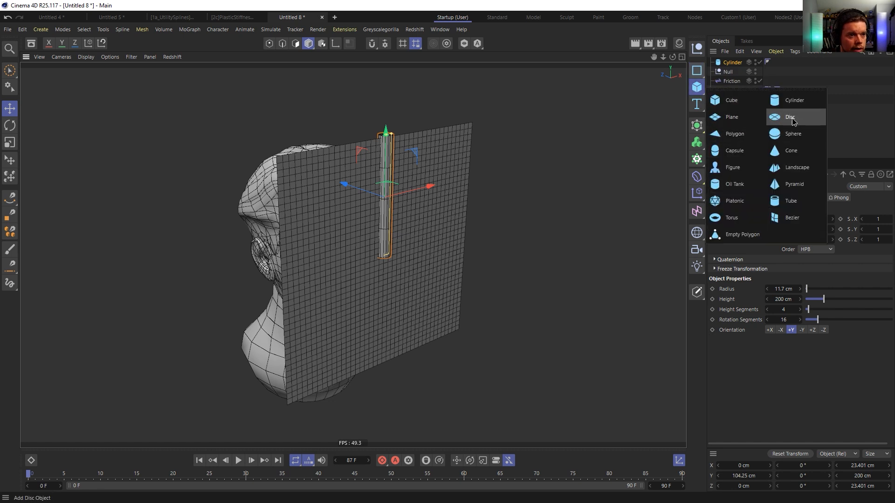
{"action": "left_click", "coordinate": [736, 185]}
Place the Oil Tank on top of the Cylinder as a pin head about 52 cm wide, and slim the Cylinder's radius to about 9.3 cm
{"action": "left_click_drag", "start_coordinate": [391, 145], "coordinate": [391, 118]}
{"action": "key", "text": "t"}
{"action": "left_click_drag", "start_coordinate": [470, 157], "coordinate": [275, 208]}
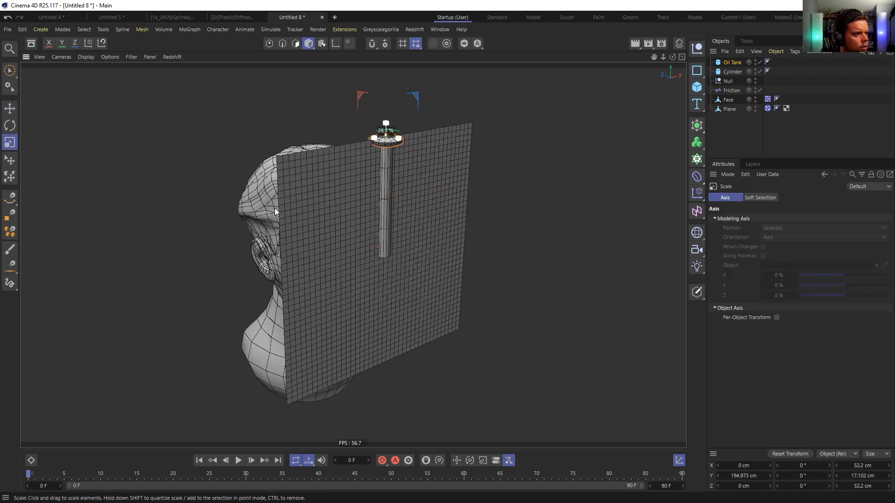
{"action": "key", "text": "e"}
{"action": "left_click", "coordinate": [390, 160]}
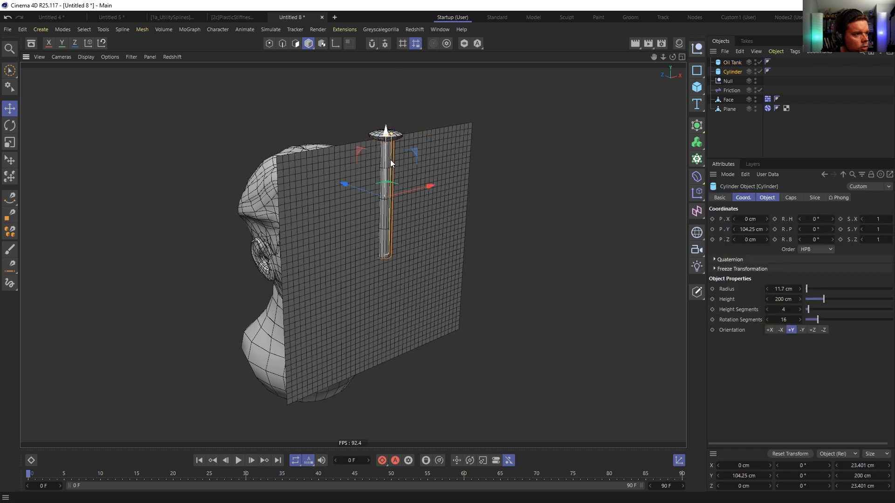
{"action": "left_click_drag", "start_coordinate": [390, 159], "coordinate": [389, 135], "text": "alt"}
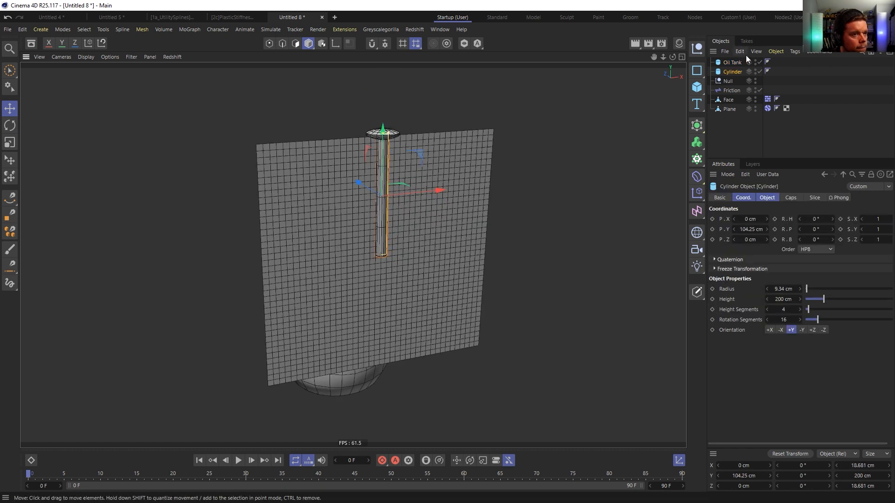
Group the Oil Tank and Cylinder under the Null, and place the Null inside a new Cloner
{"action": "mouse_move", "coordinate": [739, 73]}
{"action": "left_mouse_down"}
{"action": "mouse_move", "coordinate": [733, 86]}
{"action": "mouse_move", "coordinate": [731, 75]}
{"action": "left_mouse_up"}
{"action": "left_click", "coordinate": [728, 67]}
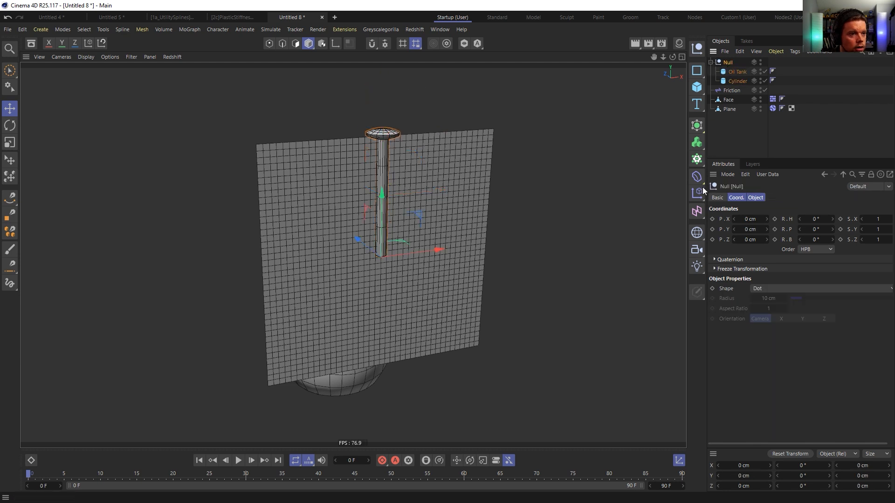
{"action": "left_click", "coordinate": [697, 159]}
{"action": "left_click_drag", "start_coordinate": [730, 59], "coordinate": [730, 60]}
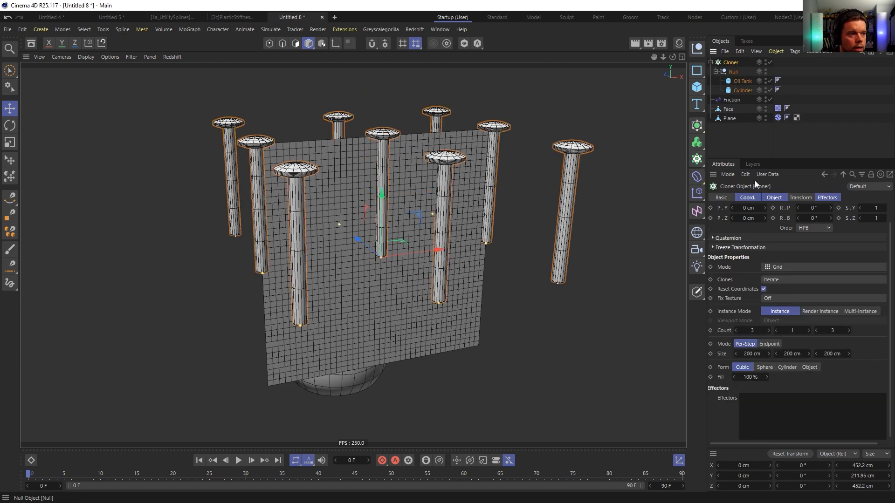
Set the Cloner to Object mode on the Plane, with Polygon Center distribution and Multi-Instance mode
{"action": "left_click", "coordinate": [787, 267]}
{"action": "left_click", "coordinate": [790, 278]}
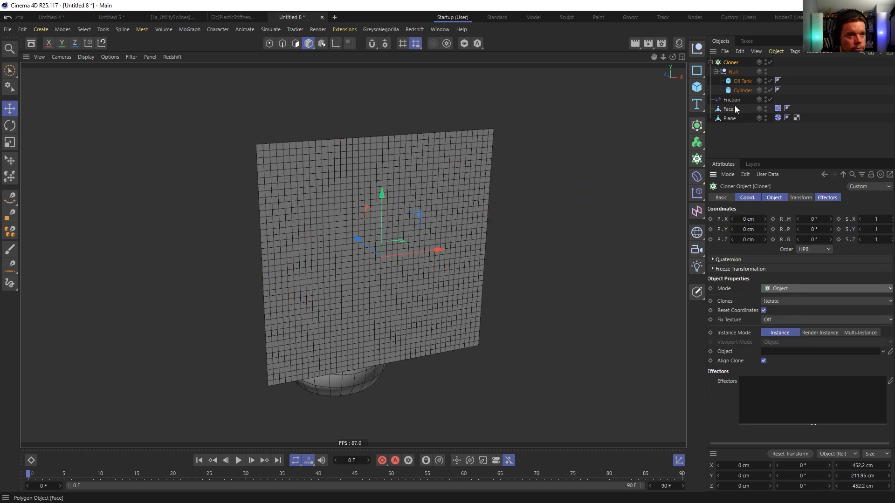
{"action": "left_click_drag", "start_coordinate": [730, 118], "coordinate": [734, 142]}
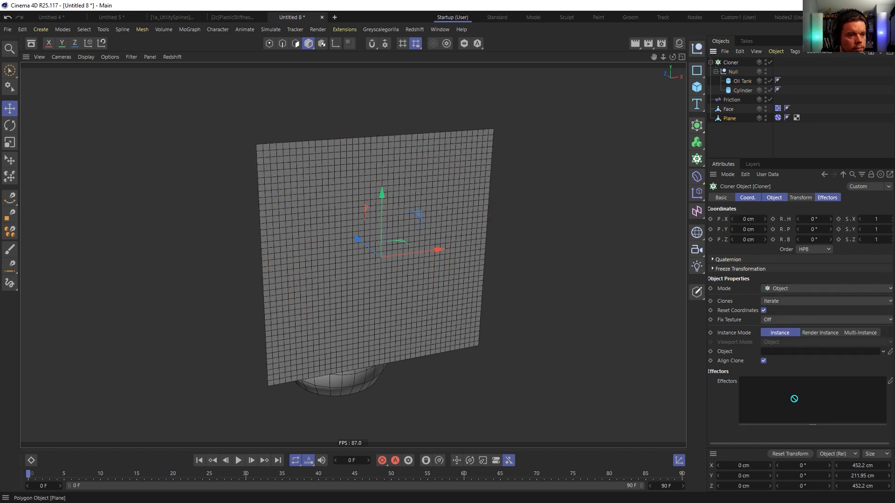
{"action": "left_click_drag", "start_coordinate": [788, 356], "coordinate": [788, 352]}
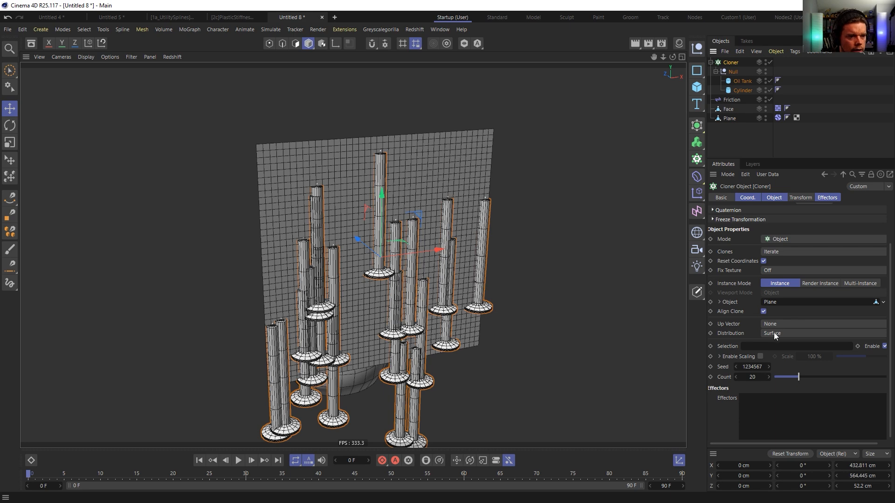
{"action": "left_click", "coordinate": [775, 333]}
{"action": "left_click", "coordinate": [789, 359]}
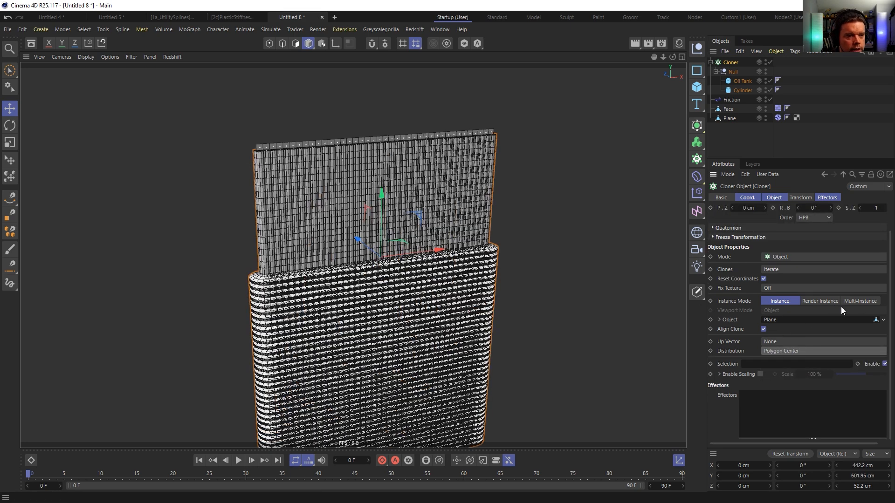
{"action": "left_click", "coordinate": [857, 301]}
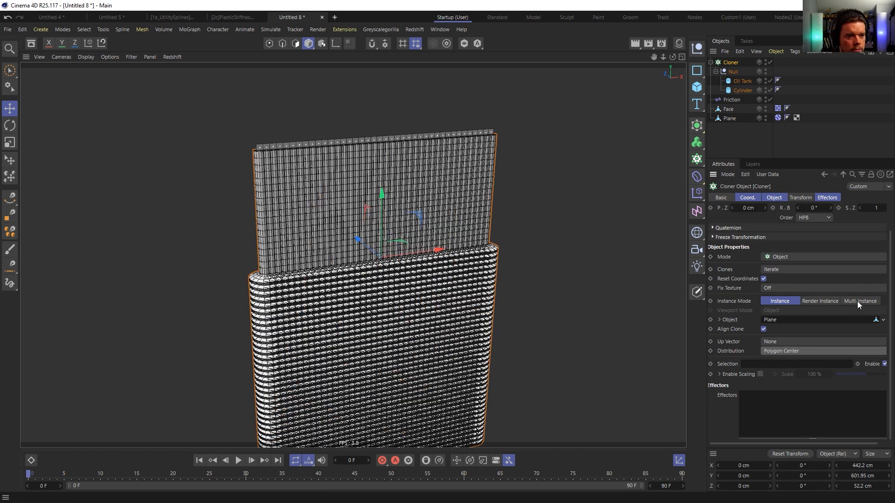
Set the Cloner's transform pitch rotation (R.P) to 90° so the pins stand perpendicular to the Plane
{"action": "left_click", "coordinate": [802, 198]}
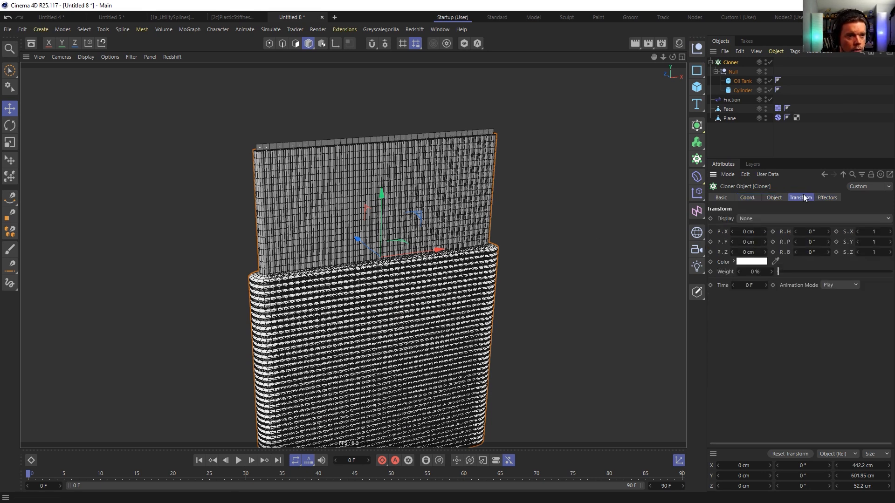
{"action": "left_click", "coordinate": [812, 231]}
{"action": "type", "text": "900"}
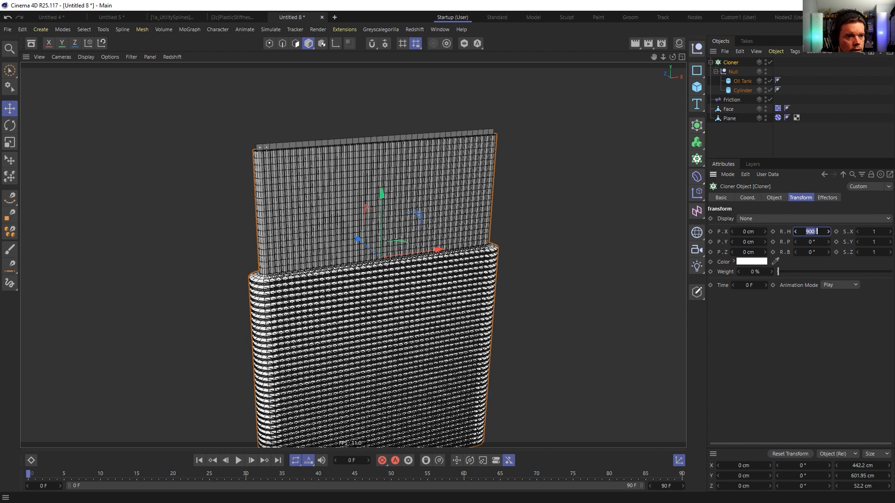
{"action": "double_click", "coordinate": [814, 241]}
{"action": "type", "text": "90"}
{"action": "key", "text": "Return"}
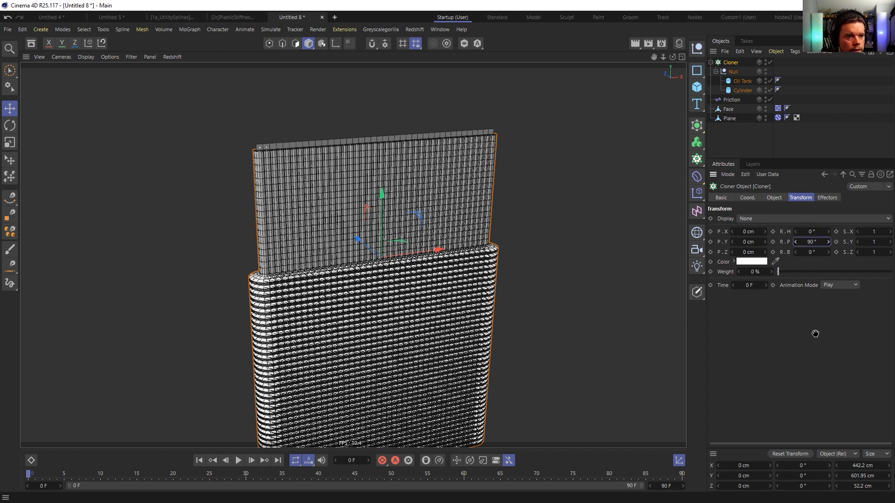
{"action": "left_click_drag", "start_coordinate": [429, 253], "coordinate": [495, 239], "text": "alt"}
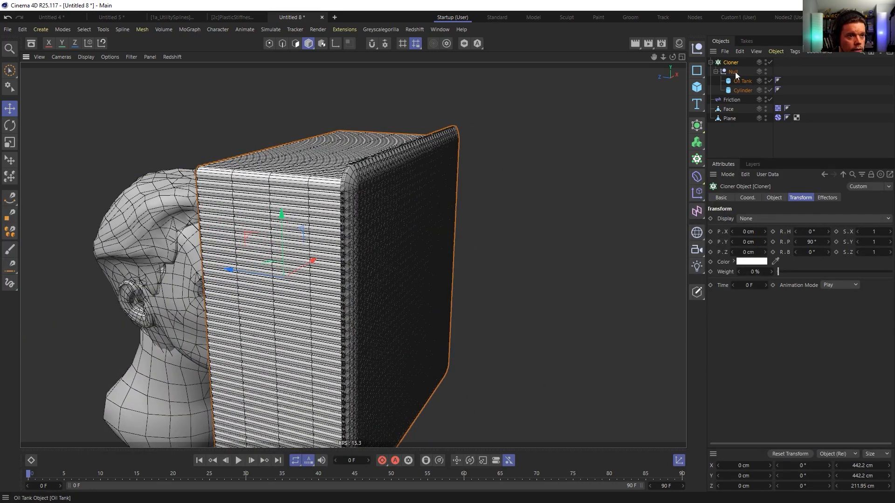
Scale the Null inside the Cloner down until each pin is about 26 cm long
{"action": "key", "text": "t"}
{"action": "left_click_drag", "start_coordinate": [603, 159], "coordinate": [374, 265]}
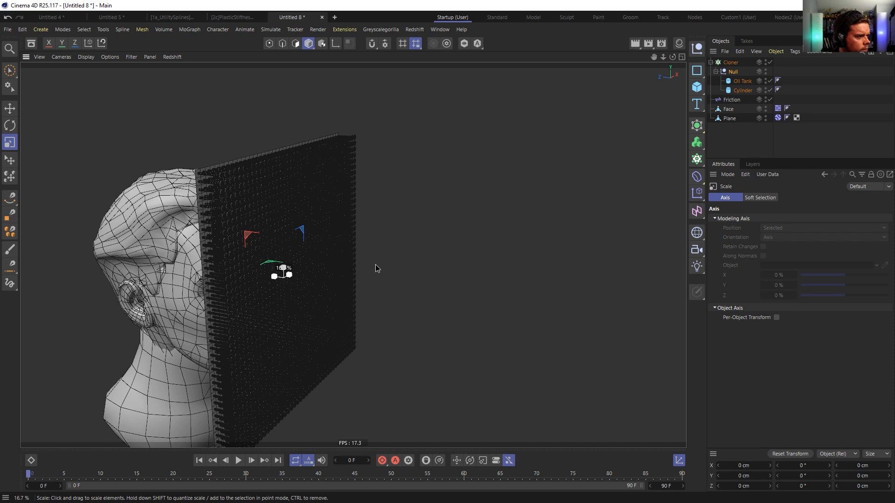
{"action": "left_click_drag", "start_coordinate": [254, 274], "coordinate": [234, 260], "text": "alt"}
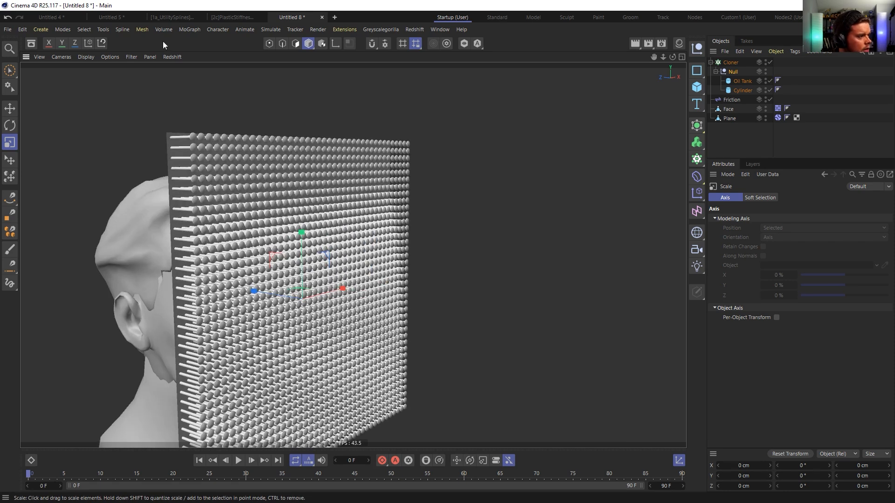
Turn on SSAO in the viewport and move the Cloner below the Plane in the object hierarchy
{"action": "left_click", "coordinate": [111, 57]}
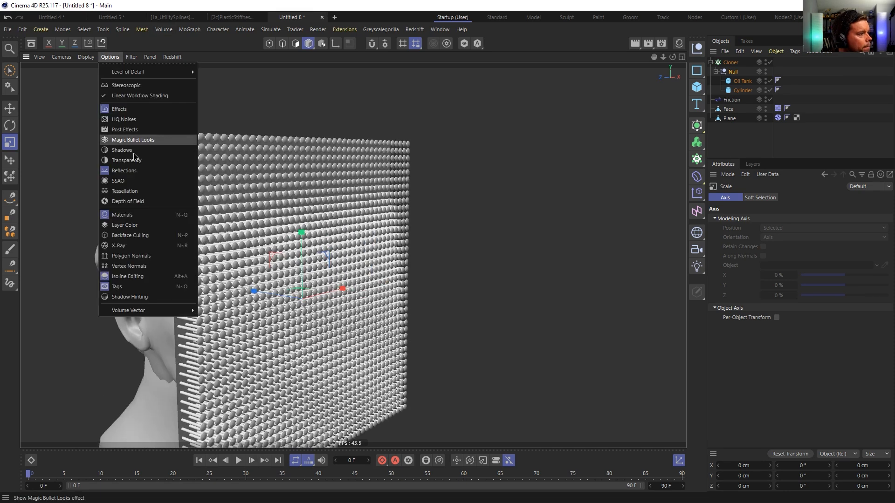
{"action": "left_click", "coordinate": [140, 181]}
{"action": "mouse_move", "coordinate": [331, 262]}
{"action": "left_mouse_down", "text": "alt"}
{"action": "mouse_move", "coordinate": [306, 283]}
{"action": "mouse_move", "coordinate": [443, 258]}
{"action": "mouse_move", "coordinate": [376, 278]}
{"action": "mouse_move", "coordinate": [326, 273]}
{"action": "mouse_move", "coordinate": [283, 228]}
{"action": "mouse_move", "coordinate": [309, 271]}
{"action": "mouse_move", "coordinate": [448, 247]}
{"action": "left_mouse_up", "text": "alt"}
{"action": "left_click_drag", "start_coordinate": [752, 142], "coordinate": [751, 138]}
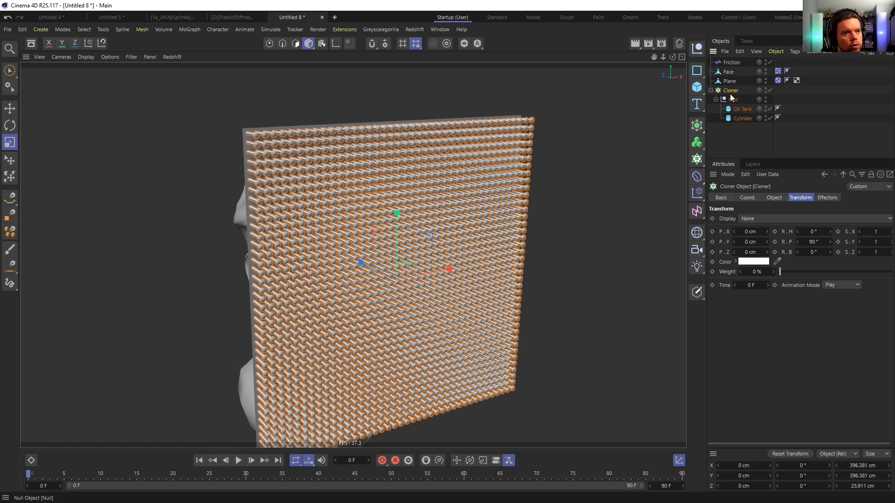
Play the simulation with the cloned pins, stop it at frame 73, and inspect the pins around the pressed face
{"action": "left_click", "coordinate": [730, 82]}
{"action": "left_click", "coordinate": [737, 139]}
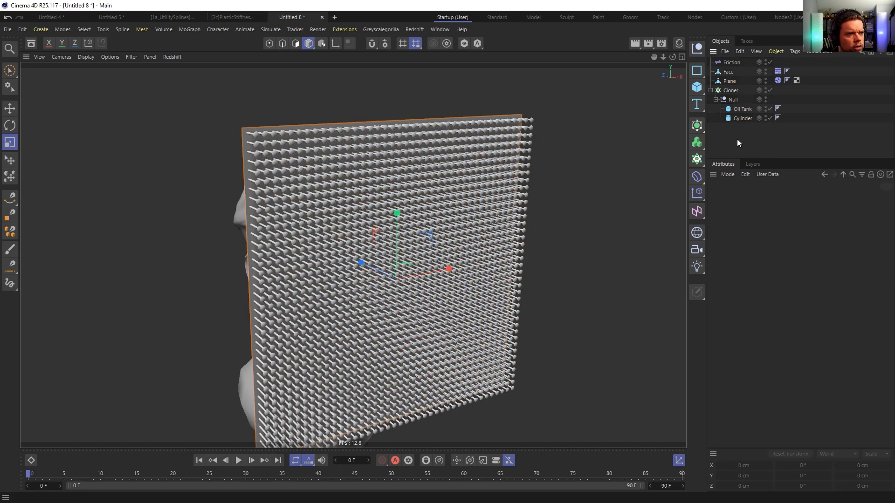
{"action": "left_click_drag", "start_coordinate": [424, 320], "coordinate": [400, 312], "text": "alt"}
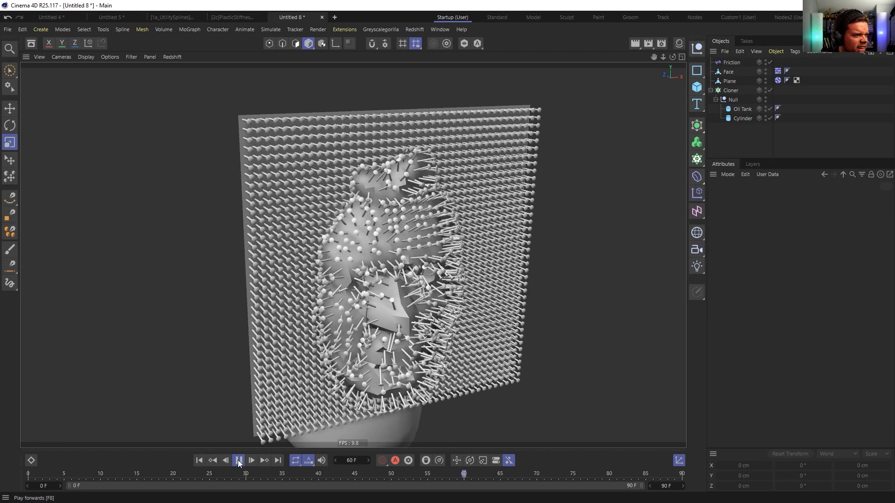
{"action": "left_click", "coordinate": [239, 460]}
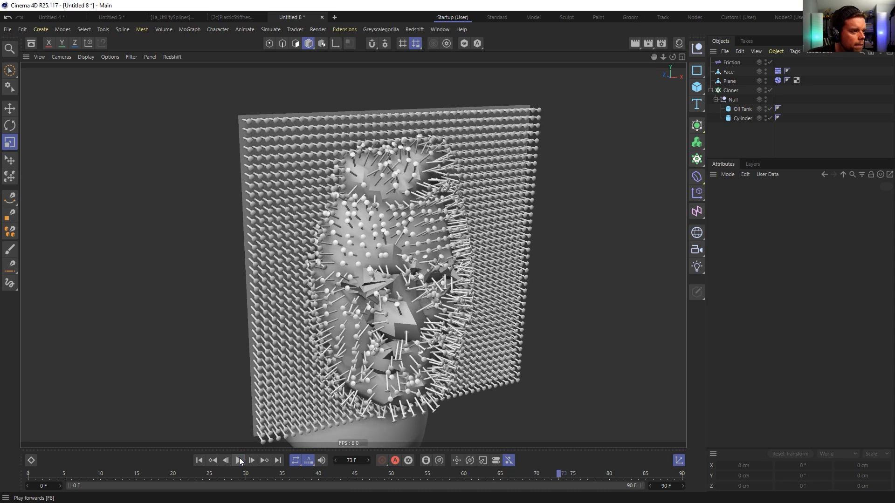
{"action": "mouse_move", "coordinate": [365, 289]}
{"action": "left_mouse_down", "text": "alt"}
{"action": "mouse_move", "coordinate": [463, 264]}
{"action": "mouse_move", "coordinate": [373, 280]}
{"action": "left_mouse_up", "text": "alt"}
Turn off Align Clone on the Cloner so the pins stay parallel
{"action": "left_click", "coordinate": [731, 90]}
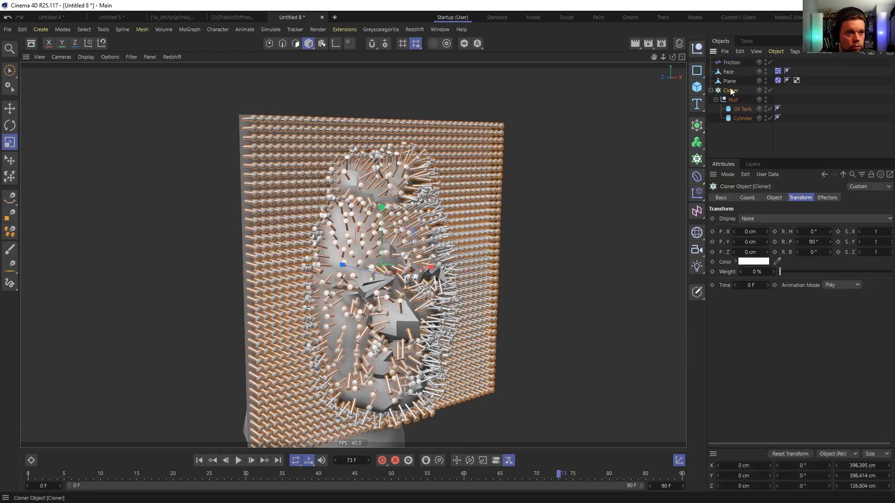
{"action": "left_click", "coordinate": [774, 198]}
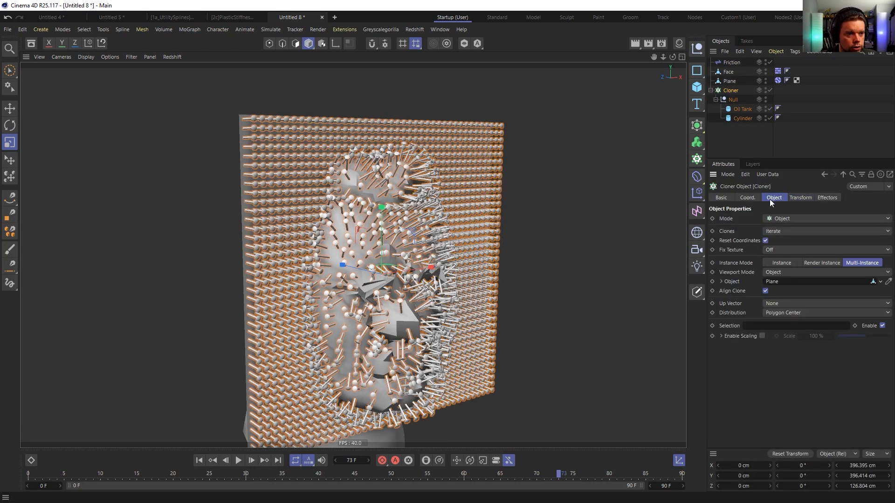
{"action": "left_click", "coordinate": [765, 292]}
{"action": "mouse_move", "coordinate": [390, 310]}
{"action": "left_mouse_down", "text": "alt"}
{"action": "mouse_move", "coordinate": [448, 286]}
{"action": "mouse_move", "coordinate": [456, 296]}
{"action": "mouse_move", "coordinate": [377, 304]}
{"action": "left_mouse_up", "text": "alt"}
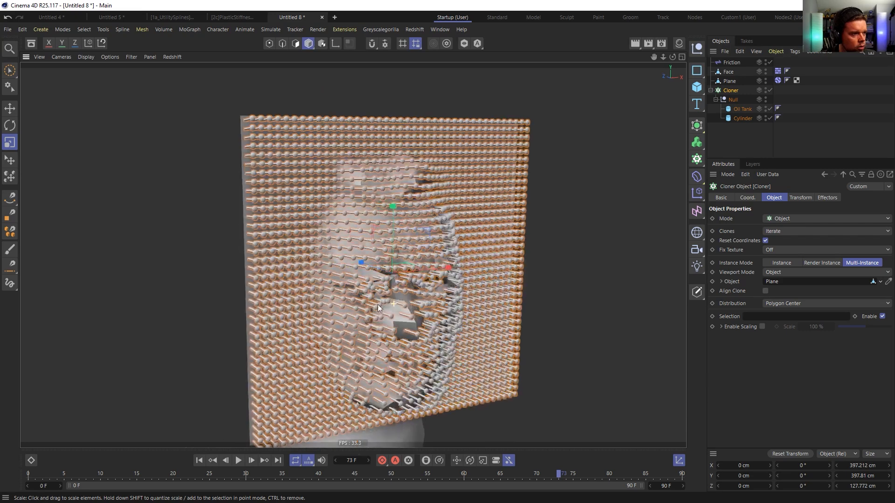
Hide the Face and Plane objects so only the pins show, and view the pins from the side
{"action": "left_click", "coordinate": [766, 70]}
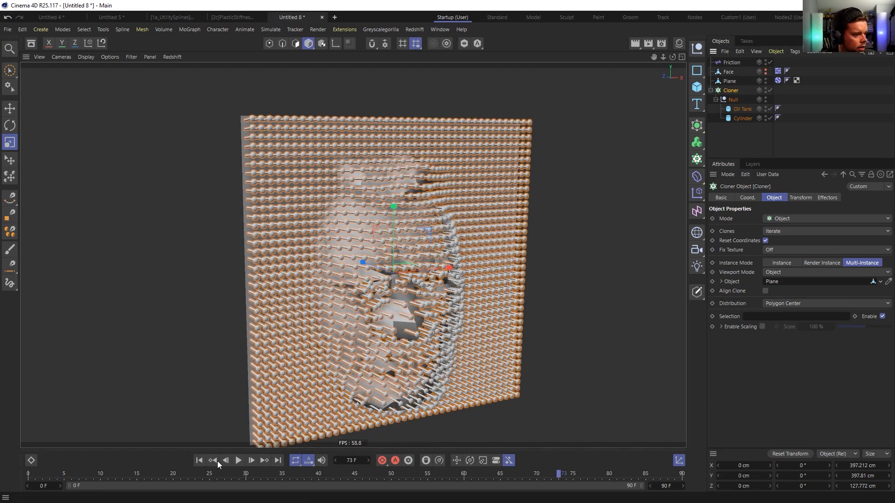
{"action": "left_click", "coordinate": [765, 79]}
{"action": "mouse_move", "coordinate": [495, 270]}
{"action": "left_mouse_down", "text": "alt"}
{"action": "mouse_move", "coordinate": [458, 304]}
{"action": "mouse_move", "coordinate": [516, 308]}
{"action": "mouse_move", "coordinate": [497, 310]}
{"action": "mouse_move", "coordinate": [552, 241]}
{"action": "left_mouse_up", "text": "alt"}
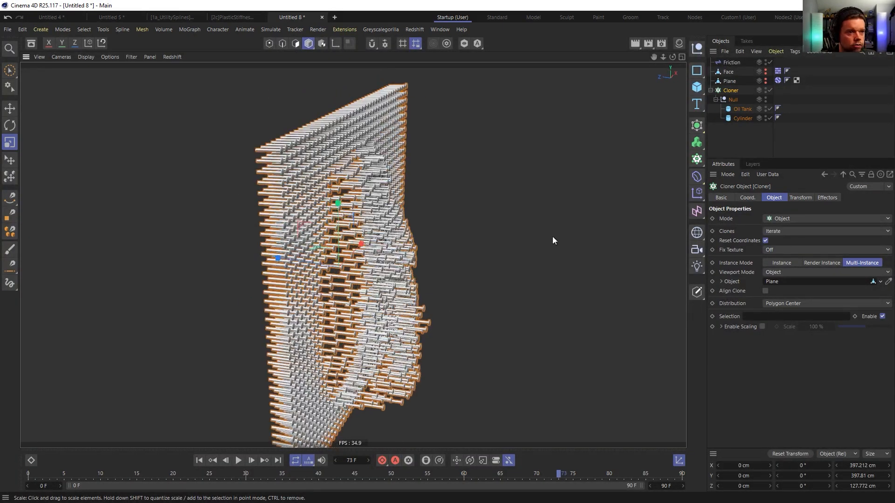
Set the pin Cylinder's height to 100 cm
{"action": "left_click", "coordinate": [743, 119]}
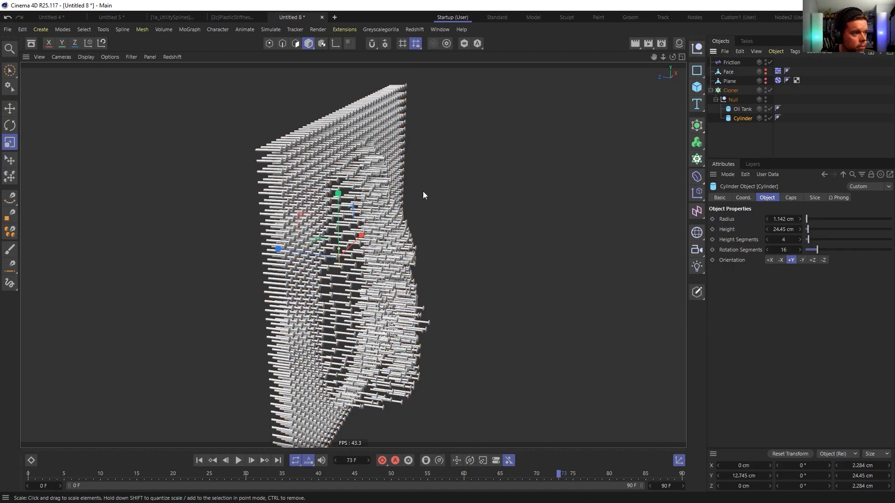
{"action": "mouse_move", "coordinate": [343, 261]}
{"action": "left_mouse_down", "text": "alt"}
{"action": "mouse_move", "coordinate": [371, 259]}
{"action": "mouse_move", "coordinate": [335, 259]}
{"action": "left_mouse_up", "text": "alt"}
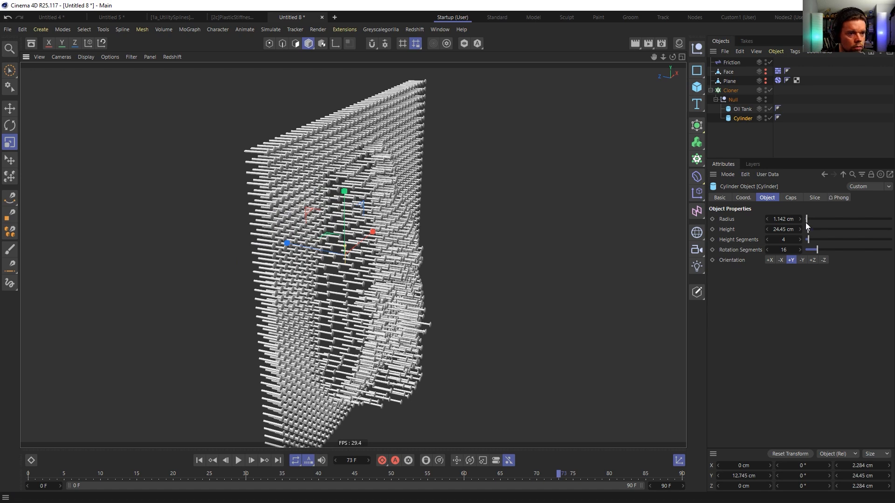
{"action": "key", "text": "Return"}
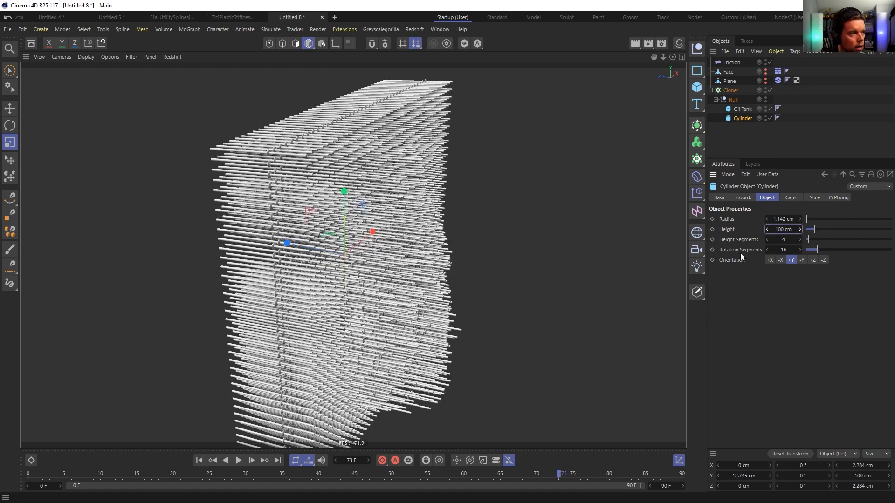
Move the Oil Tank pin head up to about 63 cm in Y, at the end of the lengthened Cylinder
{"action": "left_click", "coordinate": [740, 109]}
{"action": "key", "text": "e"}
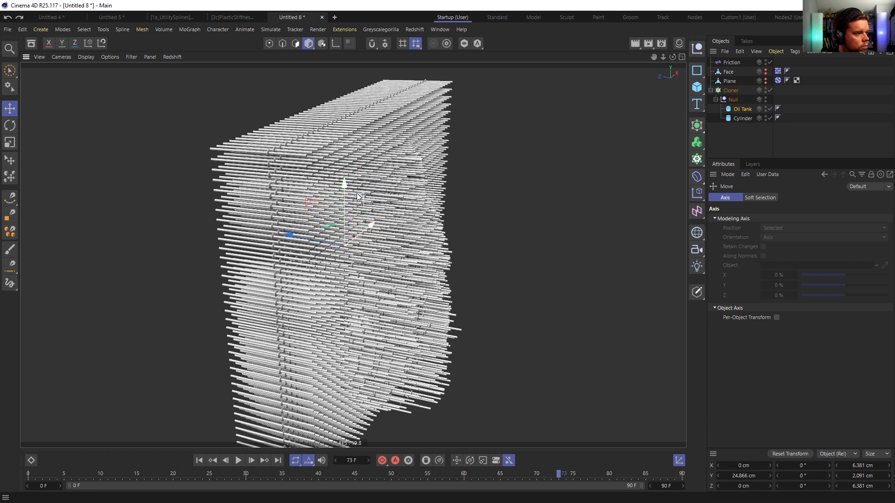
{"action": "left_click_drag", "start_coordinate": [345, 183], "coordinate": [359, 157]}
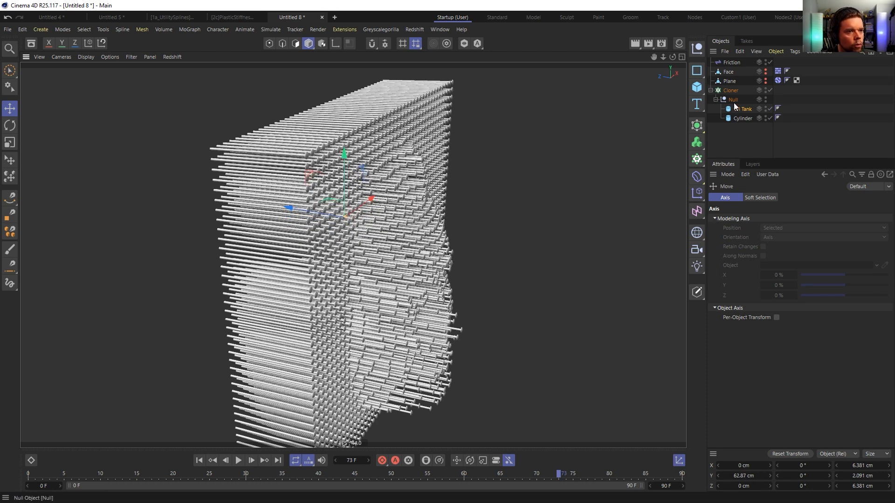
Add a Cube among the pins and reshape it into a thin square board about 468 × 468 × 8.5 cm
{"action": "left_click_drag", "start_coordinate": [697, 89], "coordinate": [723, 104]}
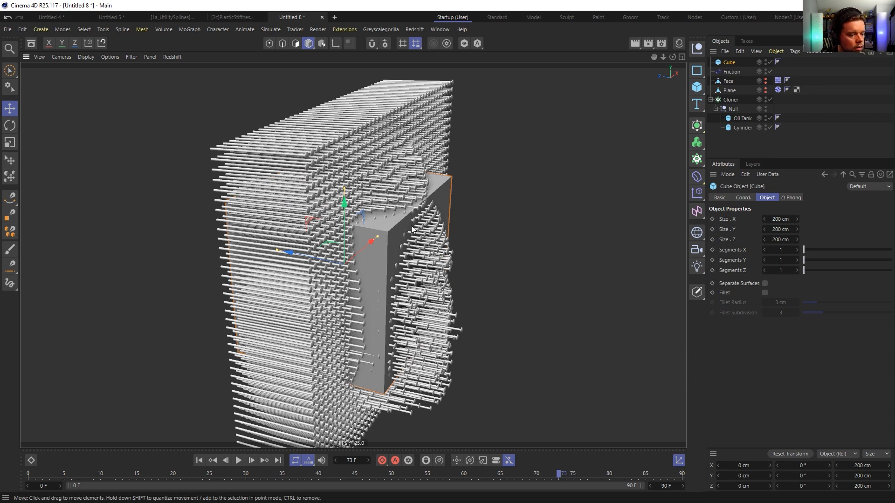
{"action": "key", "text": "t"}
{"action": "left_click_drag", "start_coordinate": [380, 201], "coordinate": [490, 200]}
{"action": "mouse_move", "coordinate": [197, 231]}
{"action": "left_mouse_down"}
{"action": "mouse_move", "coordinate": [245, 260]}
{"action": "mouse_move", "coordinate": [337, 287]}
{"action": "left_mouse_up"}
{"action": "key", "text": "e"}
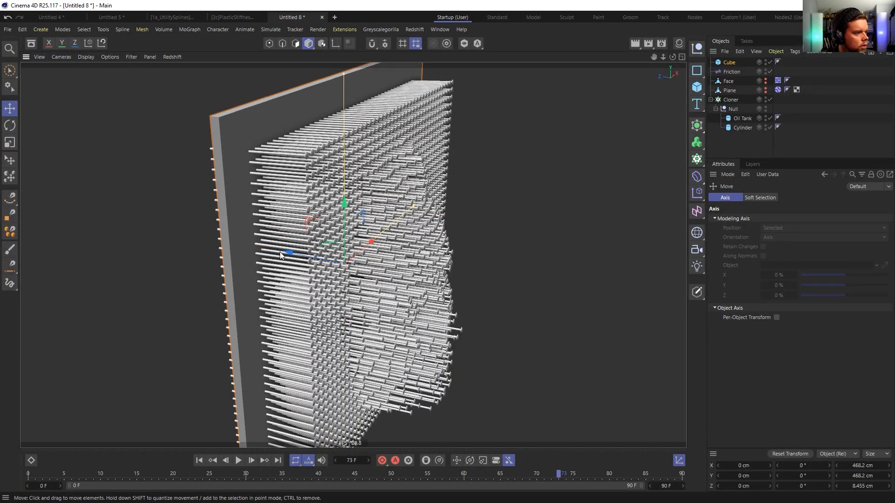
Return to the first frame and move the board to about -43 cm in Z so the pins pass through it
{"action": "left_click", "coordinate": [198, 461]}
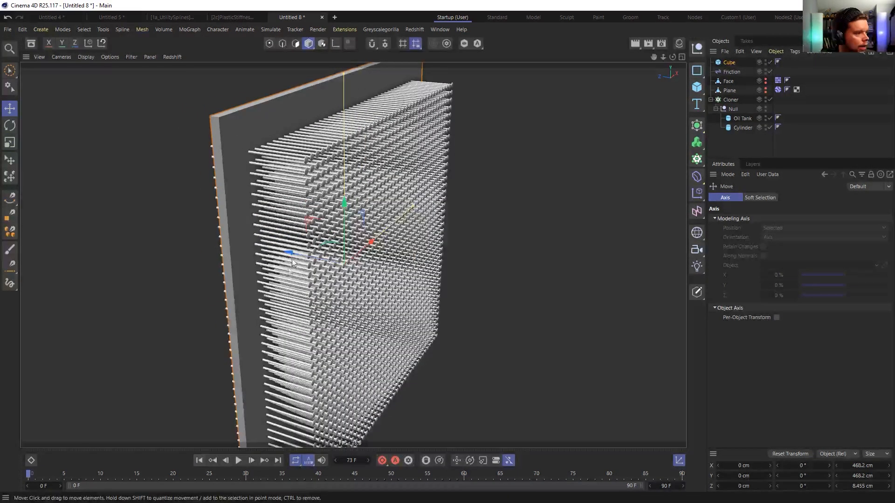
{"action": "left_click_drag", "start_coordinate": [297, 255], "coordinate": [431, 246]}
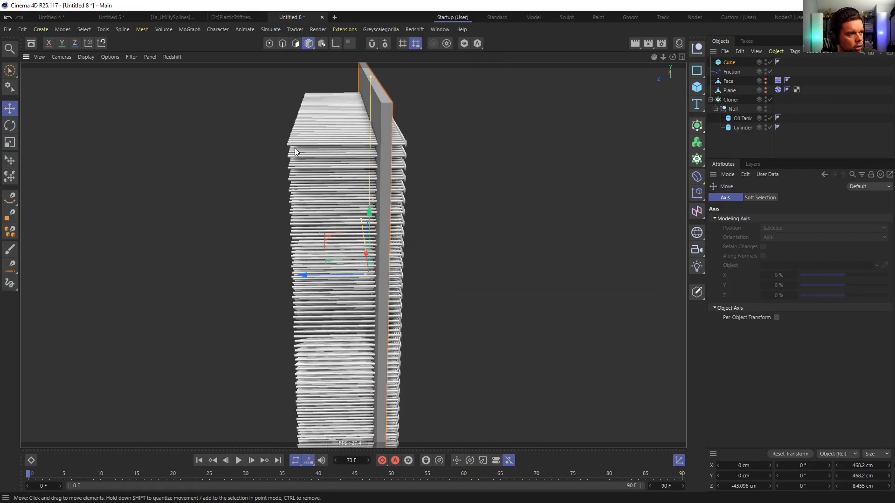
{"action": "left_click_drag", "start_coordinate": [297, 156], "coordinate": [201, 123], "text": "alt"}
{"action": "right_click_drag", "start_coordinate": [387, 248], "coordinate": [297, 219], "text": "alt"}
{"action": "key", "text": "s"}
{"action": "left_click_drag", "start_coordinate": [369, 250], "coordinate": [367, 270], "text": "alt"}
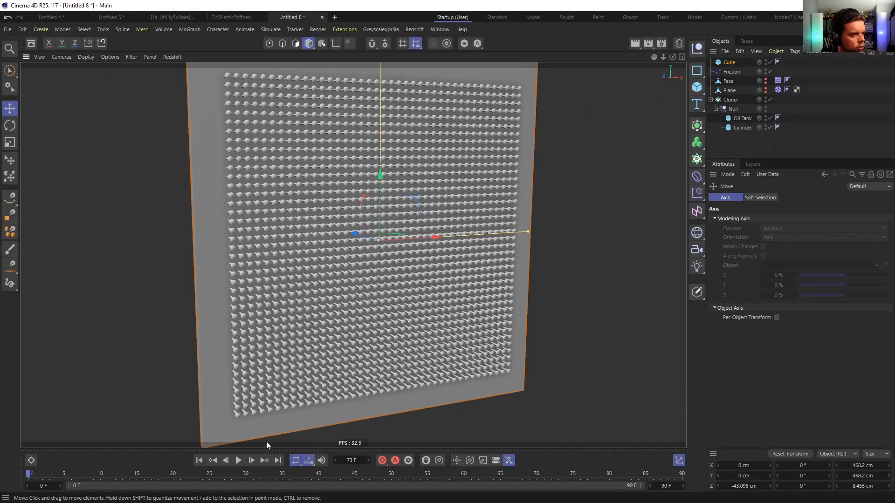
Play the animation to frame 73 and examine from several angles how the pins push through the board
{"action": "left_click", "coordinate": [238, 460]}
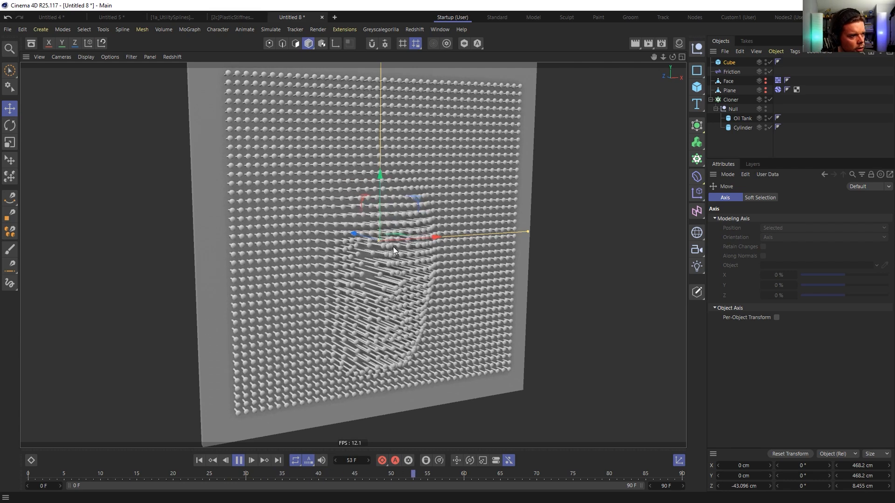
{"action": "left_click", "coordinate": [238, 460]}
{"action": "mouse_move", "coordinate": [397, 237]}
{"action": "left_mouse_down", "text": "alt"}
{"action": "mouse_move", "coordinate": [484, 234]}
{"action": "mouse_move", "coordinate": [372, 240]}
{"action": "mouse_move", "coordinate": [340, 228]}
{"action": "mouse_move", "coordinate": [356, 221]}
{"action": "mouse_move", "coordinate": [343, 243]}
{"action": "mouse_move", "coordinate": [402, 251]}
{"action": "left_mouse_up", "text": "alt"}
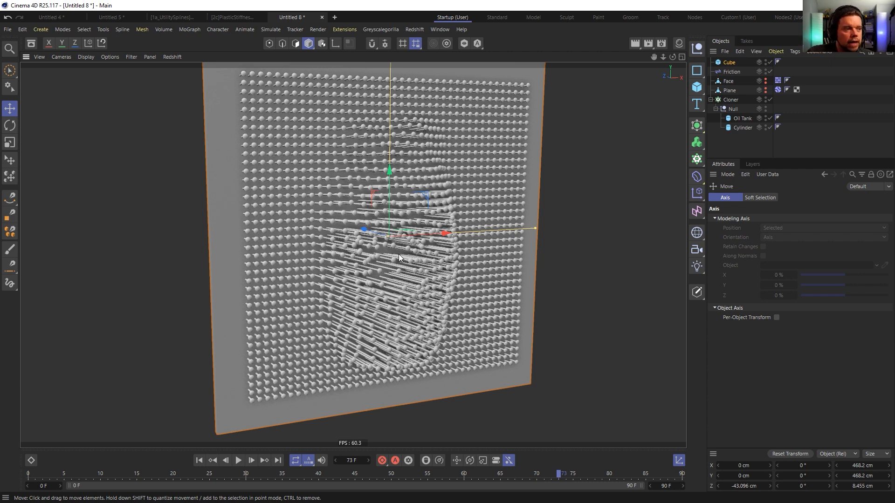
{"action": "left_click_drag", "start_coordinate": [430, 201], "coordinate": [404, 235], "text": "alt"}
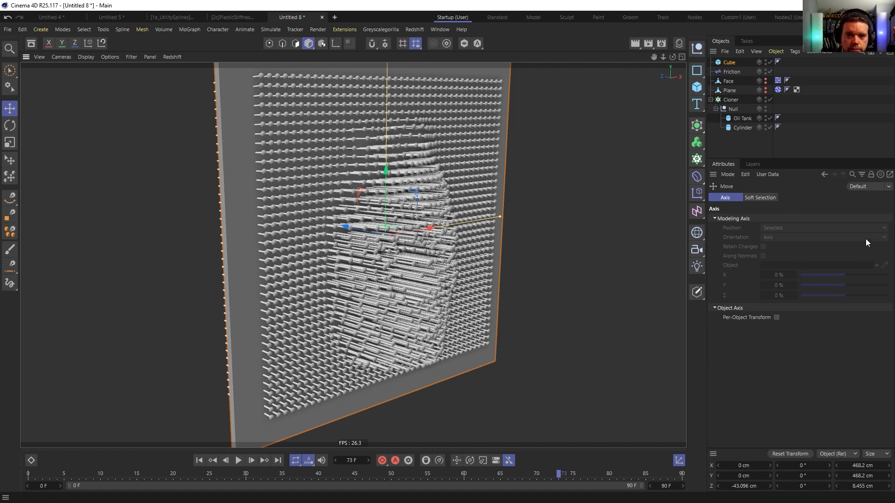
{"action": "scroll", "coordinate": [402, 222], "scroll_direction": "down", "scroll_amount": 3}
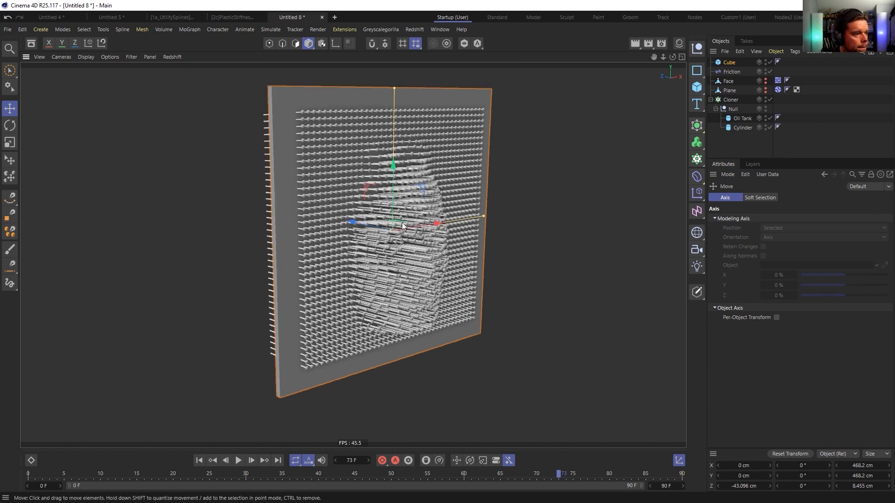
{"action": "middle_click_drag", "start_coordinate": [402, 222], "coordinate": [387, 267], "text": "alt"}
{"action": "left_click_drag", "start_coordinate": [391, 267], "coordinate": [398, 267], "text": "alt"}
{"action": "scroll", "coordinate": [404, 265], "scroll_direction": "up", "scroll_amount": 4}
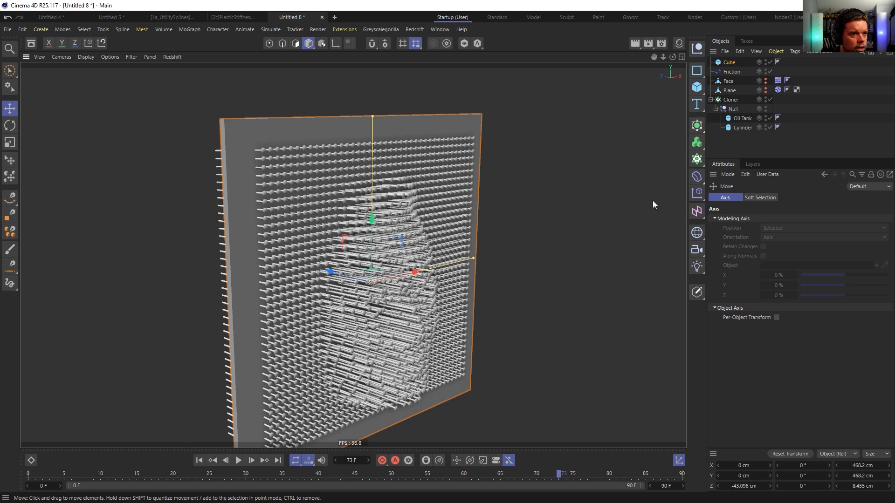
{"action": "mouse_move", "coordinate": [421, 208]}
{"action": "left_mouse_down", "text": "alt"}
{"action": "mouse_move", "coordinate": [429, 229]}
{"action": "mouse_move", "coordinate": [462, 231]}
{"action": "mouse_move", "coordinate": [438, 210]}
{"action": "left_mouse_up", "text": "alt"}
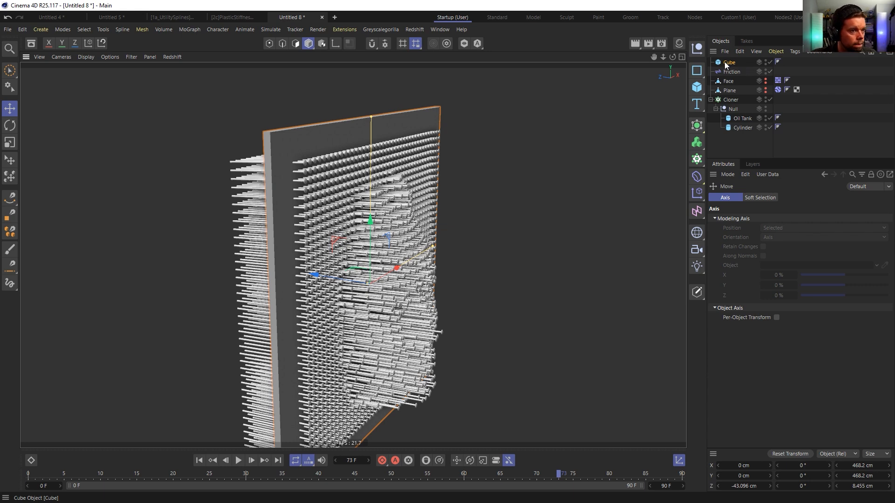
Disable the board Cube and delete the Friction force, the Plane and the Cloner with its pins
{"action": "left_click", "coordinate": [770, 62]}
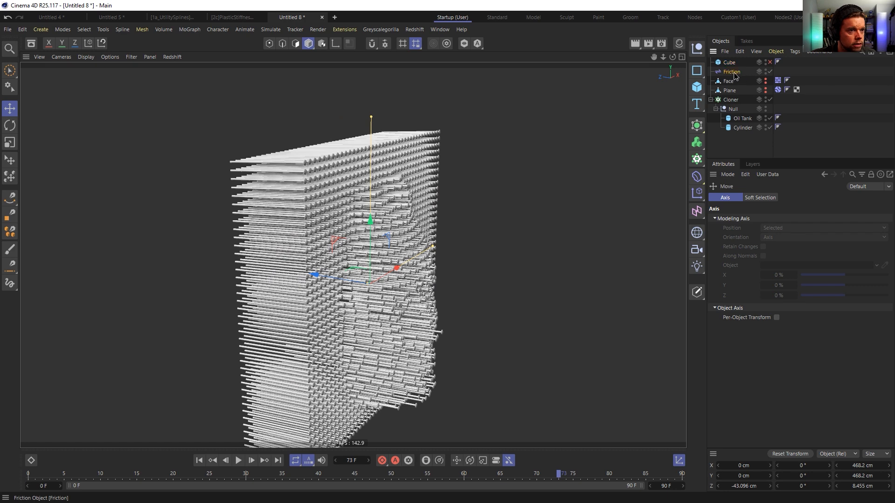
{"action": "key", "text": "Delete"}
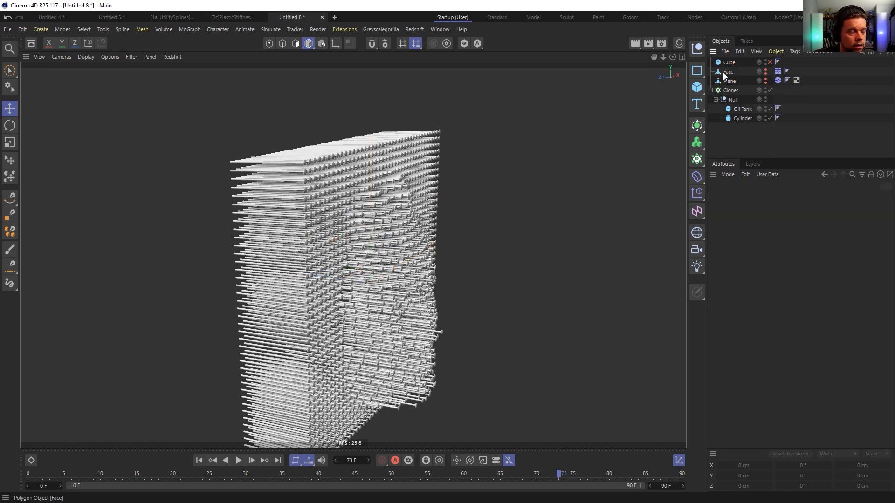
{"action": "left_click", "coordinate": [725, 80]}
{"action": "key", "text": "Delete"}
{"action": "left_click", "coordinate": [725, 80]}
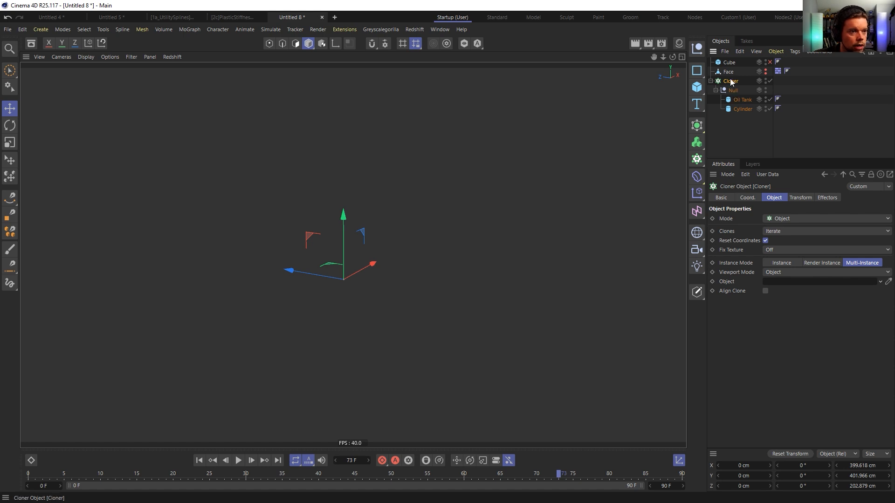
{"action": "key", "text": "Delete"}
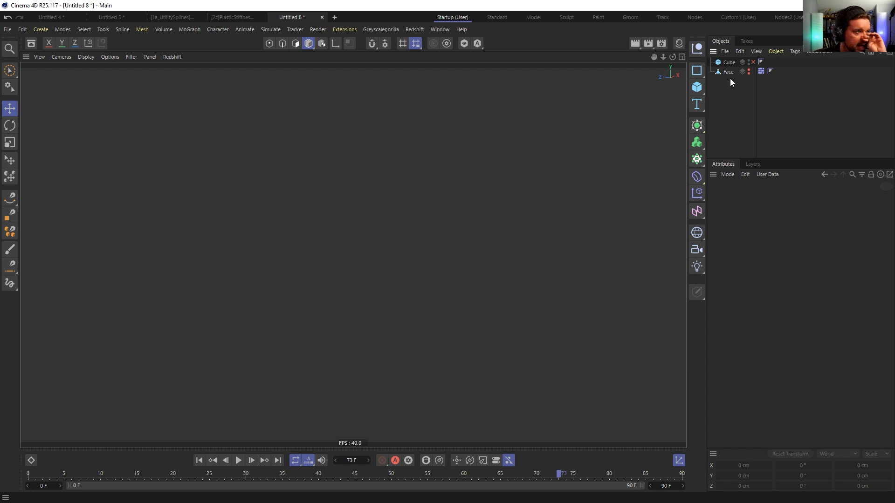
{"action": "left_click", "coordinate": [699, 87]}
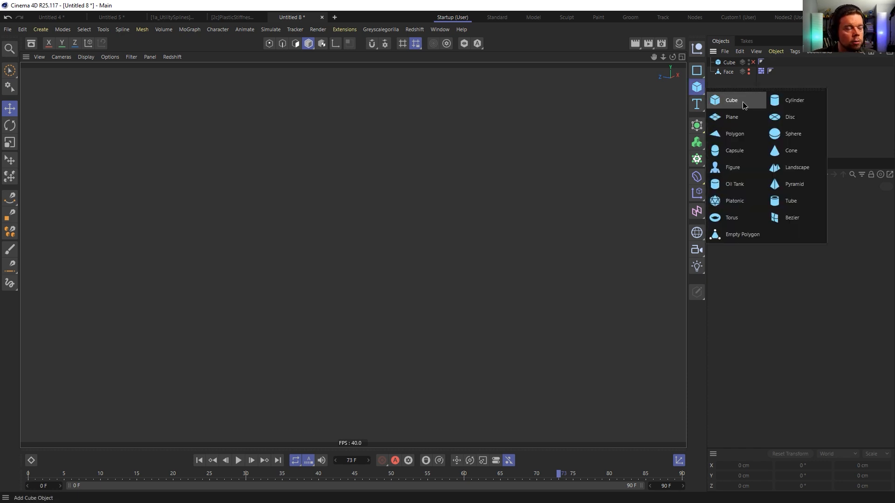
{"action": "left_click", "coordinate": [792, 134]}
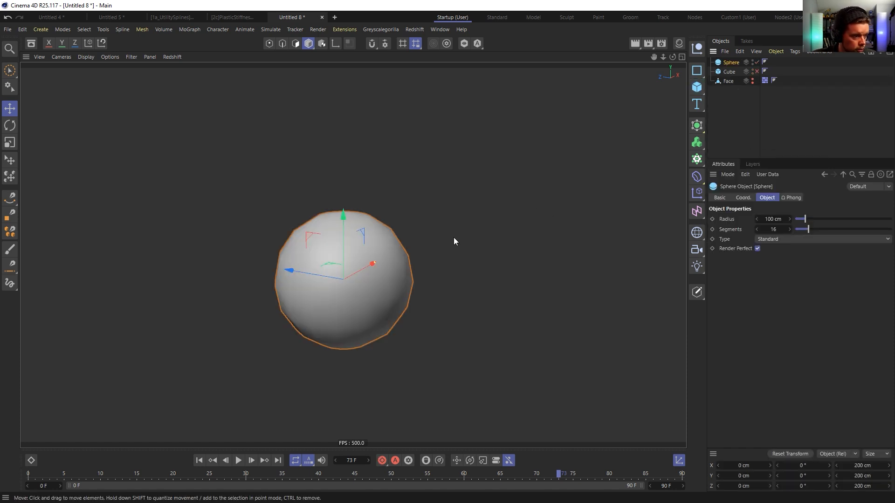
{"action": "mouse_move", "coordinate": [366, 274]}
{"action": "left_mouse_down", "text": "alt"}
{"action": "mouse_move", "coordinate": [368, 283]}
{"action": "mouse_move", "coordinate": [362, 277]}
{"action": "left_mouse_up", "text": "alt"}
{"action": "middle_click_drag", "start_coordinate": [361, 277], "coordinate": [446, 241], "text": "alt"}
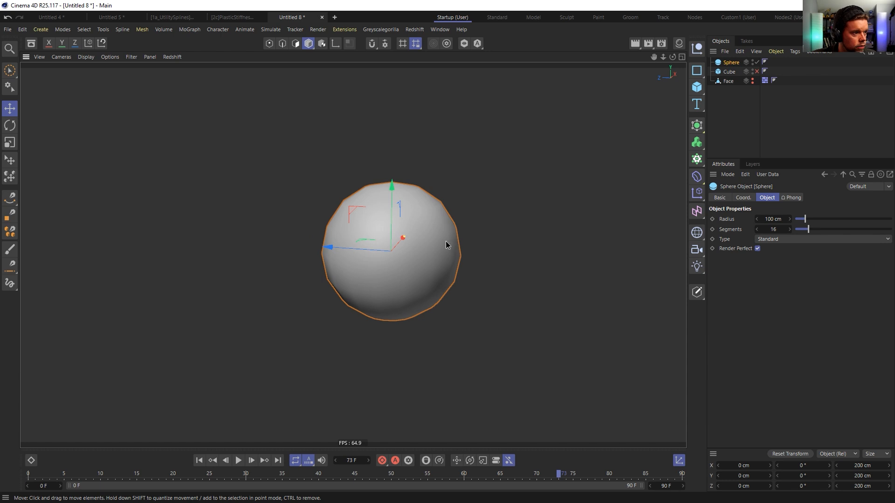
{"action": "right_click_drag", "start_coordinate": [446, 242], "coordinate": [416, 242], "text": "alt"}
{"action": "left_click_drag", "start_coordinate": [416, 242], "coordinate": [411, 251], "text": "alt"}
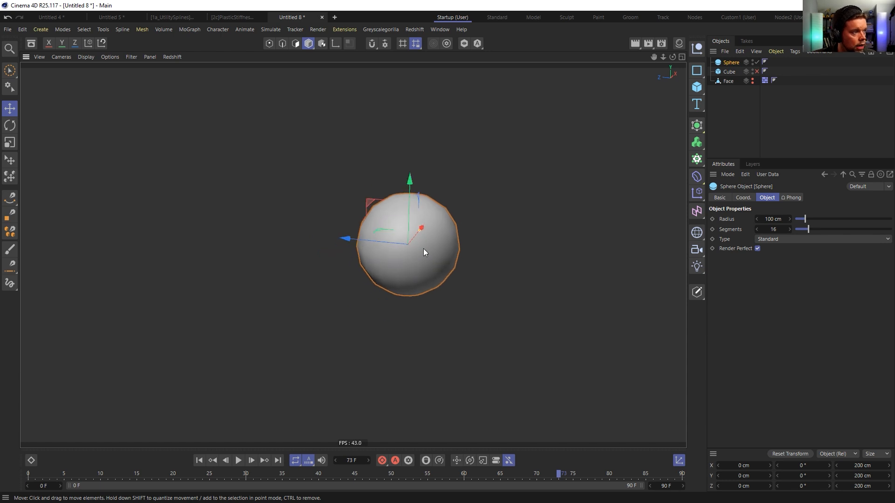
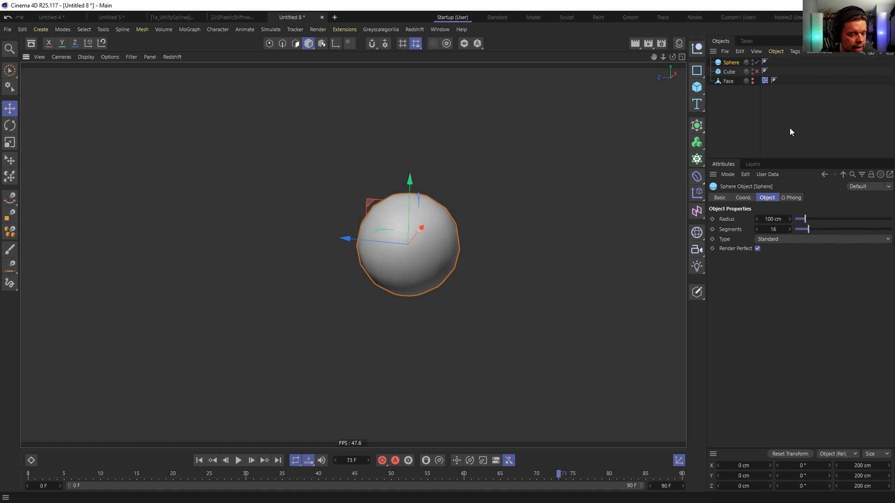
{"action": "key", "text": "Delete"}
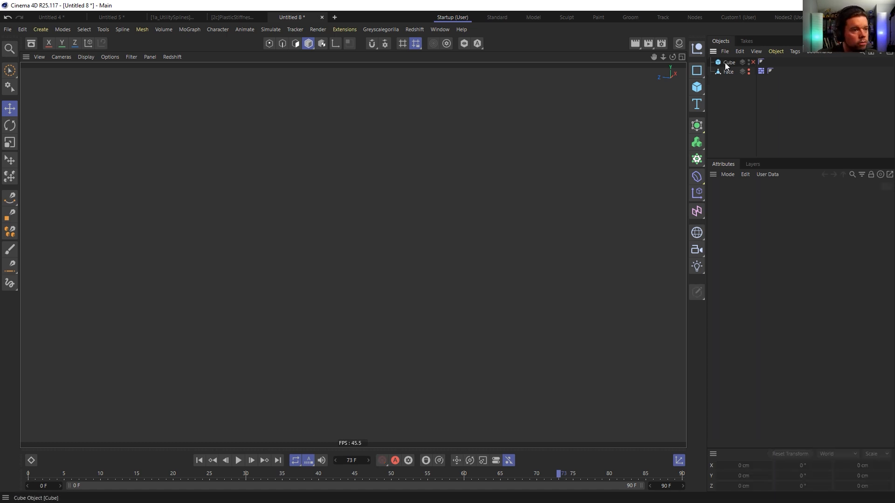
Add a new Cube, stretch it to about 1255 cm in Z, and show the Face in the viewport
{"action": "left_click", "coordinate": [698, 86]}
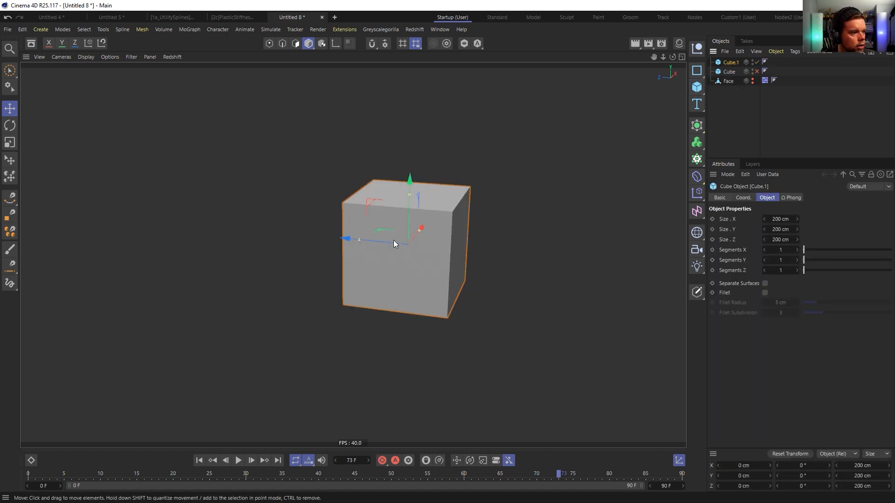
{"action": "left_click_drag", "start_coordinate": [394, 240], "coordinate": [380, 247], "text": "alt"}
{"action": "right_click_drag", "start_coordinate": [380, 247], "coordinate": [359, 254], "text": "alt"}
{"action": "middle_click_drag", "start_coordinate": [406, 247], "coordinate": [362, 255], "text": "alt"}
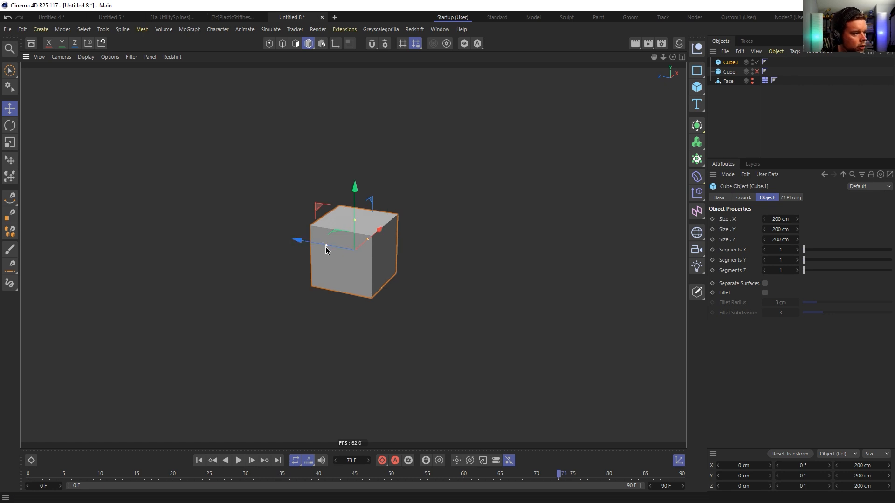
{"action": "left_click_drag", "start_coordinate": [326, 246], "coordinate": [192, 221]}
{"action": "left_click", "coordinate": [752, 79]}
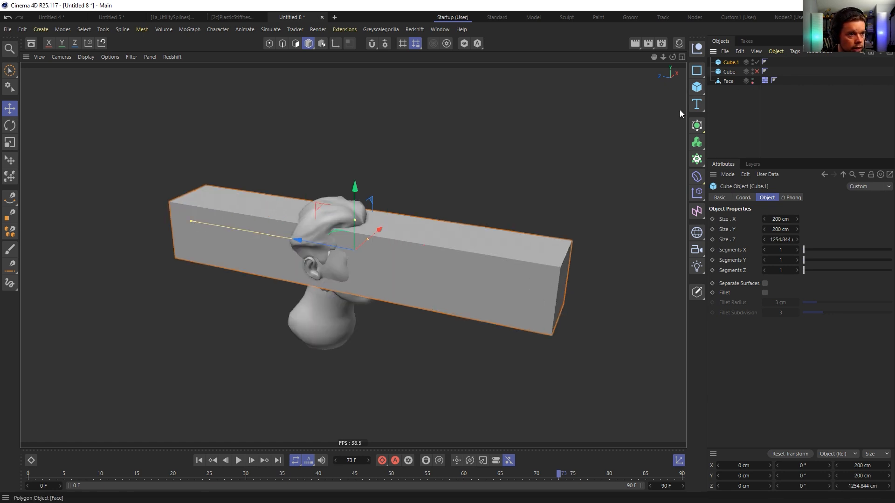
Scale the long Cube down uniformly to about 12.5 × 12.5 × 78 cm
{"action": "scroll", "coordinate": [580, 159], "scroll_direction": "down", "scroll_amount": 3}
{"action": "key", "text": "t"}
{"action": "left_click_drag", "start_coordinate": [592, 167], "coordinate": [261, 279]}
{"action": "right_click_drag", "start_coordinate": [422, 243], "coordinate": [501, 201], "text": "alt"}
{"action": "left_click_drag", "start_coordinate": [502, 200], "coordinate": [365, 224]}
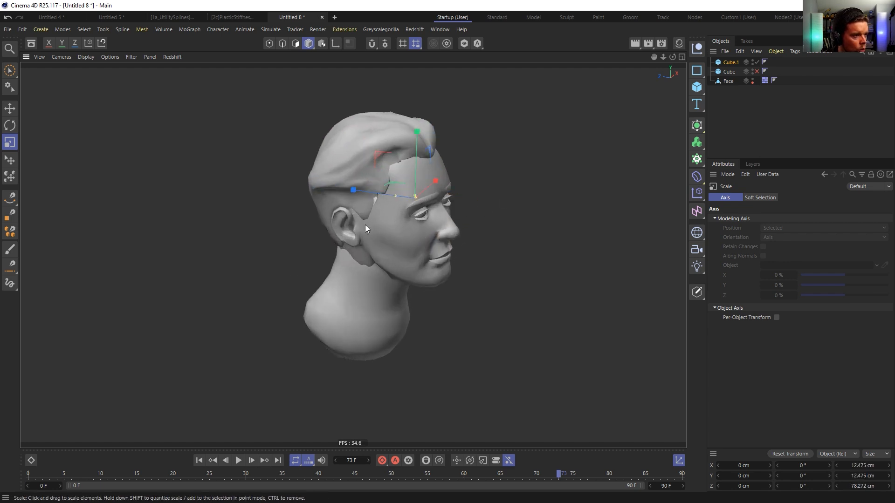
{"action": "key", "text": "e"}
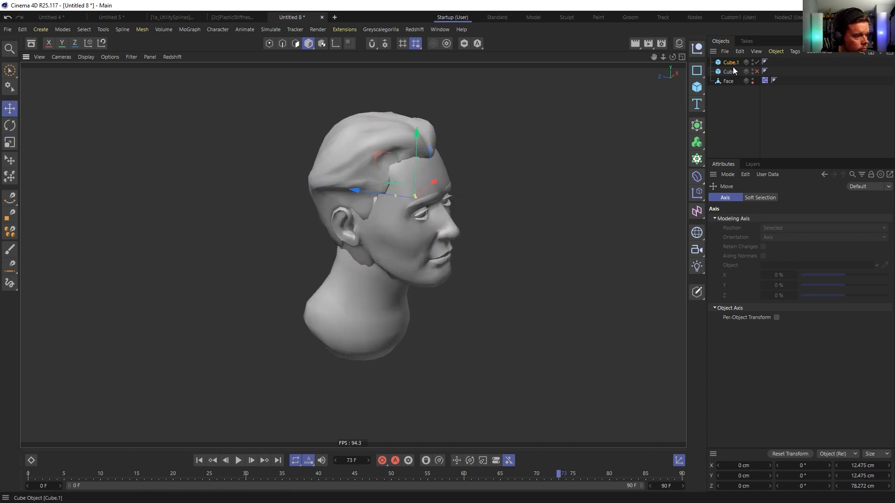
At the first frame, shrink the bar in front of the face to about 2 cm thick and lengthen it to about 66.5 cm in Z
{"action": "left_click", "coordinate": [199, 461]}
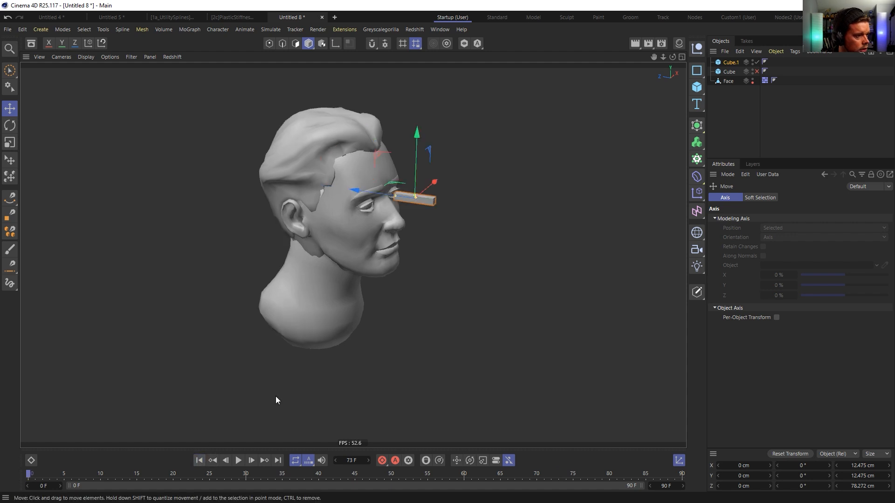
{"action": "right_click_drag", "start_coordinate": [429, 229], "coordinate": [497, 161], "text": "alt"}
{"action": "key", "text": "t"}
{"action": "left_click_drag", "start_coordinate": [546, 171], "coordinate": [274, 279]}
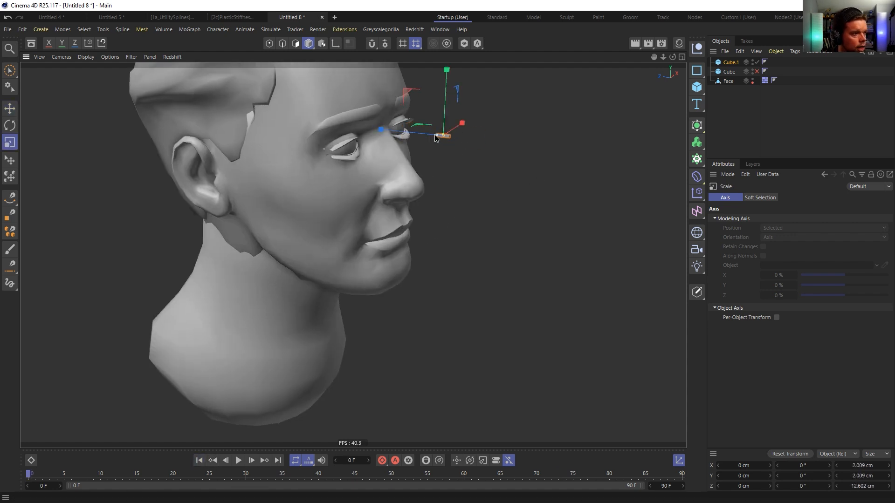
{"action": "left_click_drag", "start_coordinate": [438, 135], "coordinate": [490, 131]}
Apply a Rigid Body simulation tag to the thin bar Cube
{"action": "right_click", "coordinate": [730, 62]}
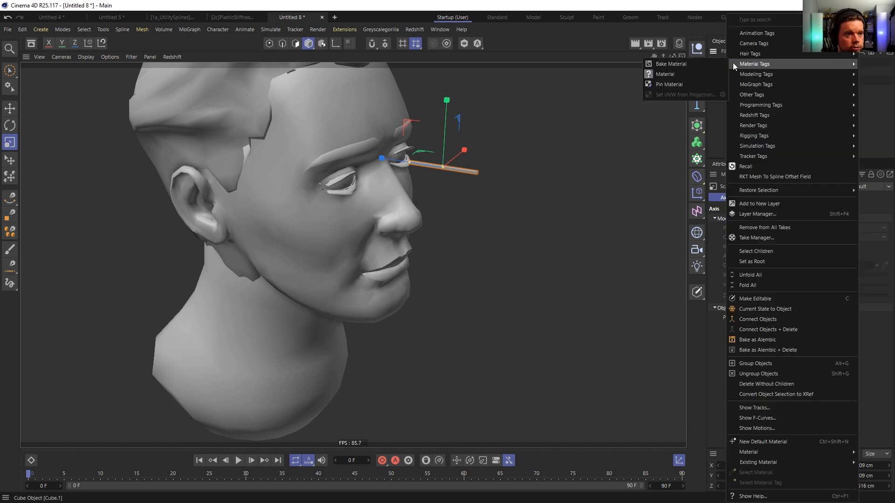
{"action": "mouse_move", "coordinate": [766, 138]}
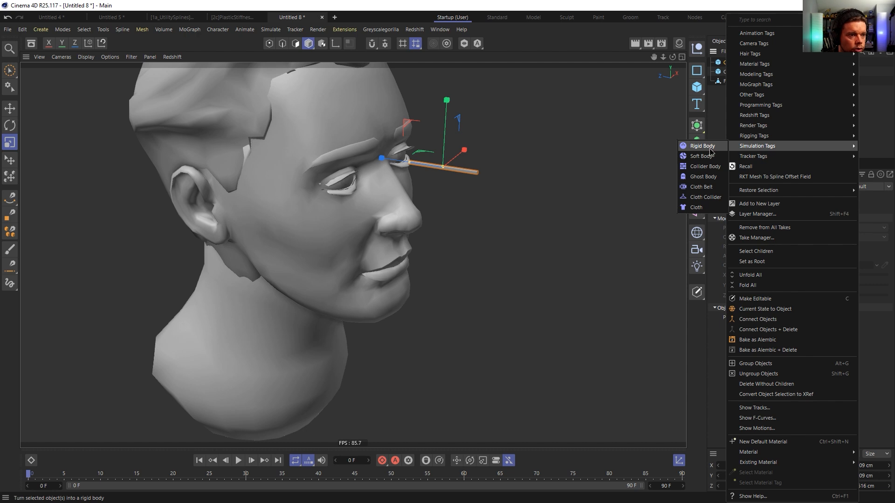
{"action": "left_click", "coordinate": [710, 148]}
Set the collision shape of the bar's dynamics tag to Ellipsoid and play the simulation
{"action": "left_click", "coordinate": [731, 63]}
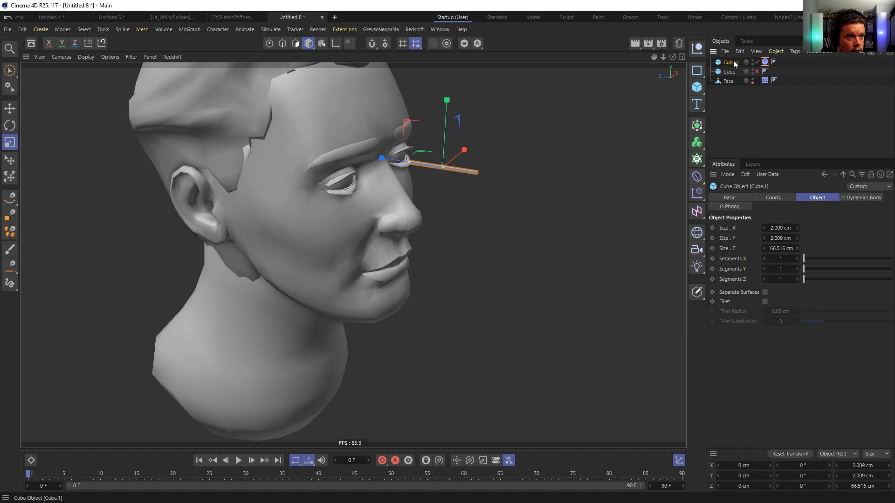
{"action": "left_click", "coordinate": [765, 62]}
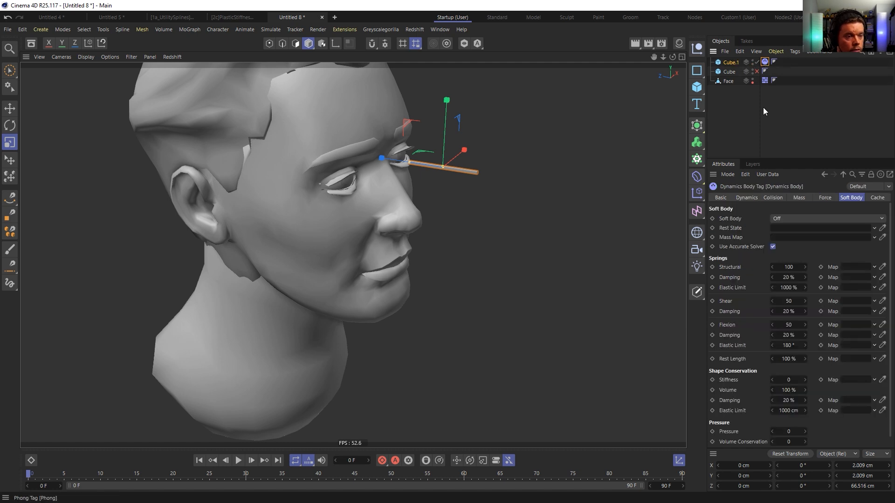
{"action": "left_click", "coordinate": [773, 199]}
{"action": "left_click", "coordinate": [793, 260]}
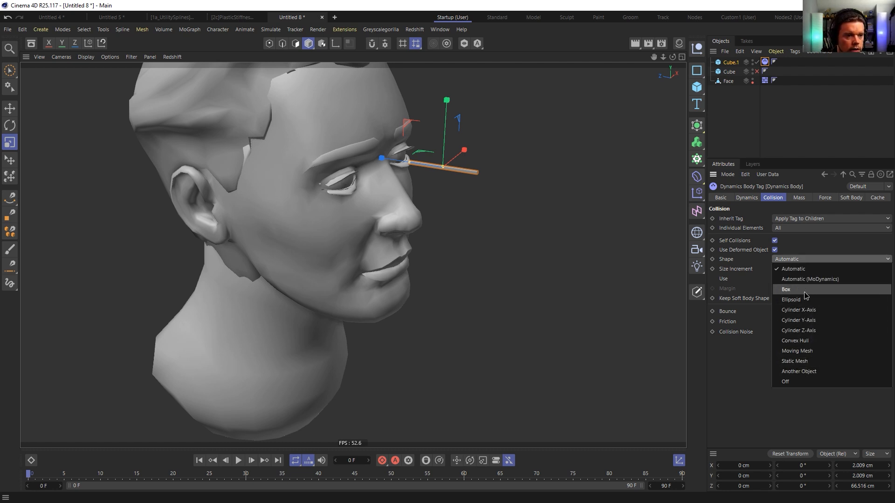
{"action": "left_click", "coordinate": [799, 300]}
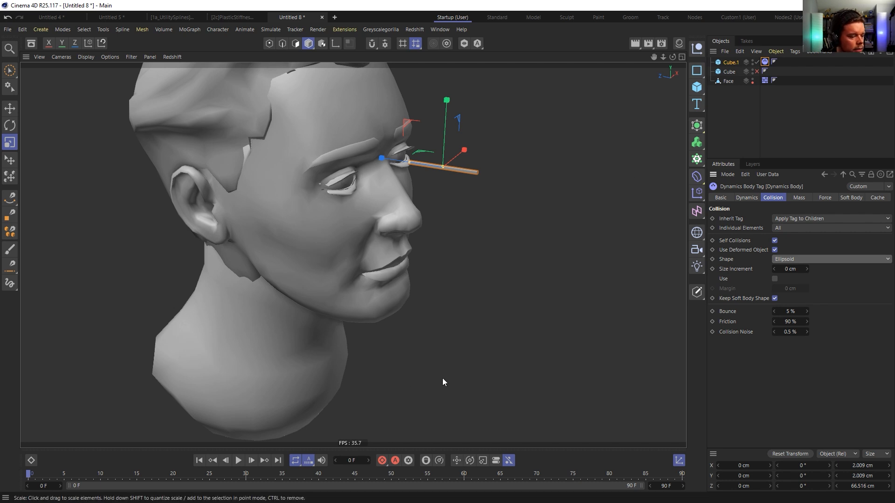
{"action": "left_click", "coordinate": [238, 461]}
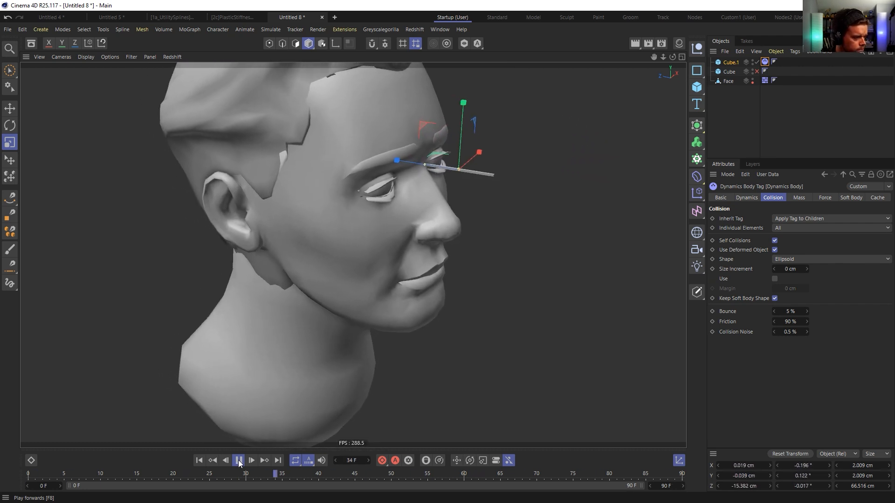
Rewind the simulation to the first frame and move the thin bar beside the nose, to about X -21.7, Y -43.7, Z -34.9 cm
{"action": "left_click", "coordinate": [239, 460]}
{"action": "left_click", "coordinate": [200, 460]}
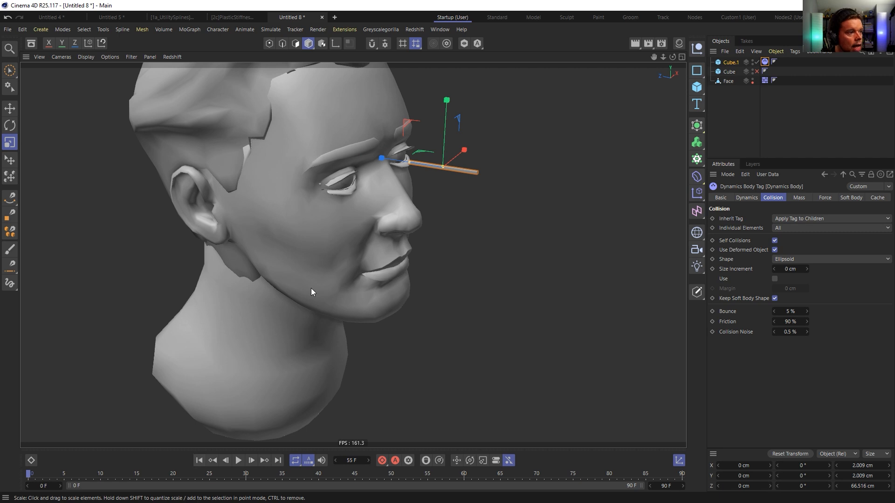
{"action": "left_click_drag", "start_coordinate": [365, 171], "coordinate": [359, 161], "text": "alt"}
{"action": "key", "text": "e"}
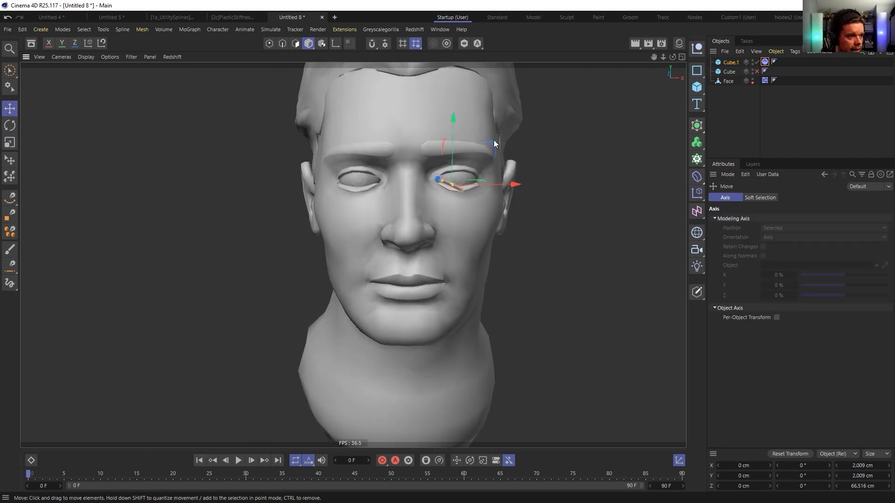
{"action": "left_click_drag", "start_coordinate": [494, 142], "coordinate": [466, 200]}
{"action": "left_click_drag", "start_coordinate": [434, 245], "coordinate": [468, 265], "text": "alt"}
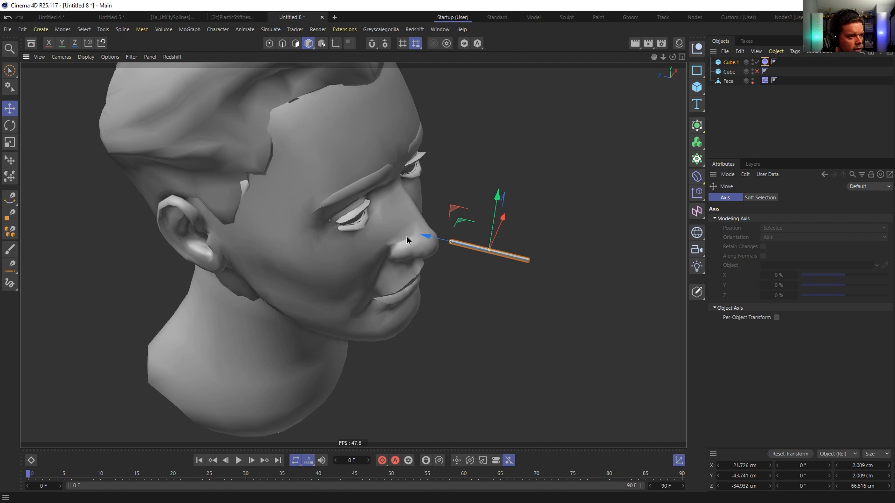
Play the simulation to watch how the head hits the repositioned bar, and return to the first frame
{"action": "left_click_drag", "start_coordinate": [407, 236], "coordinate": [401, 350], "text": "alt"}
{"action": "left_click", "coordinate": [239, 460]}
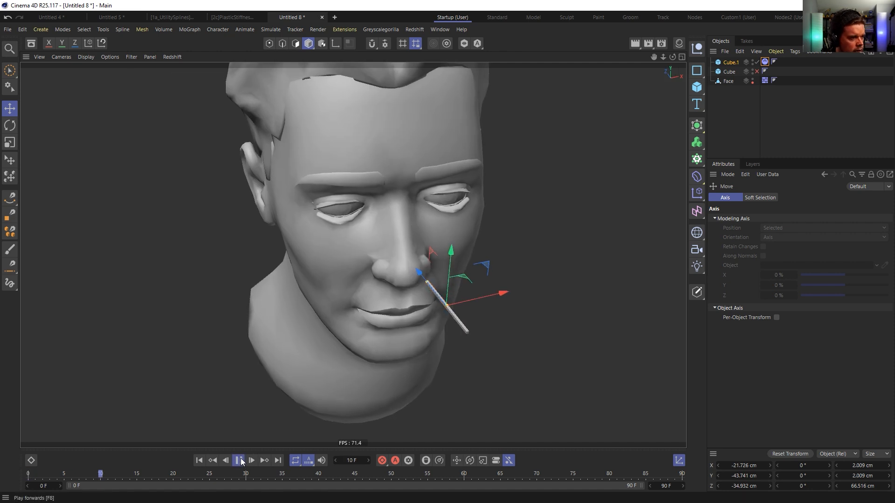
{"action": "left_click", "coordinate": [239, 460]}
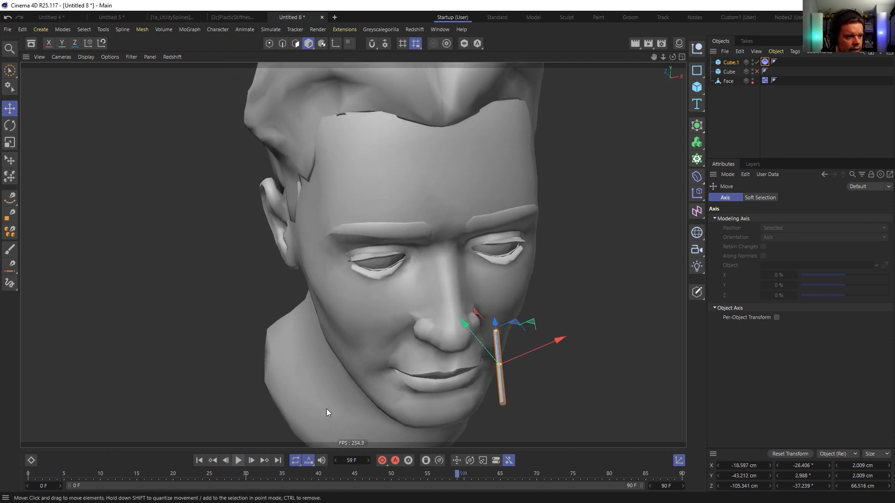
{"action": "left_click", "coordinate": [199, 460]}
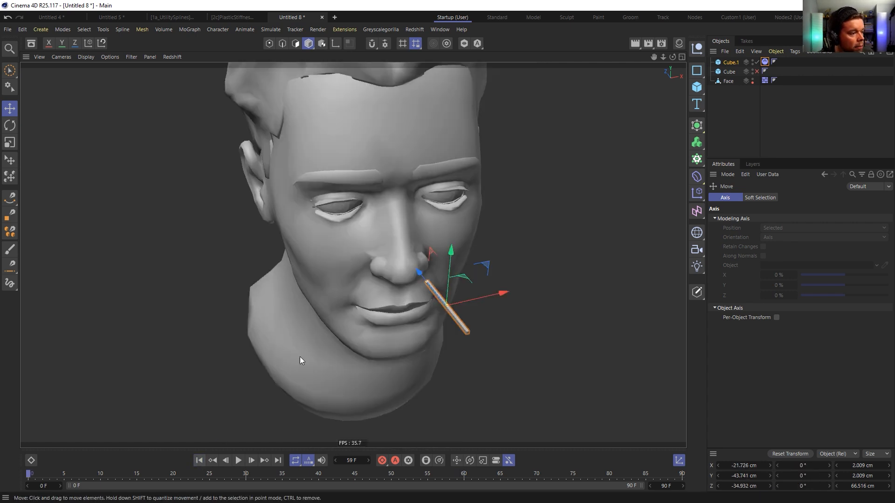
Add a dynamics Connector object to the scene
{"action": "left_click", "coordinate": [195, 30]}
{"action": "mouse_move", "coordinate": [219, 30]}
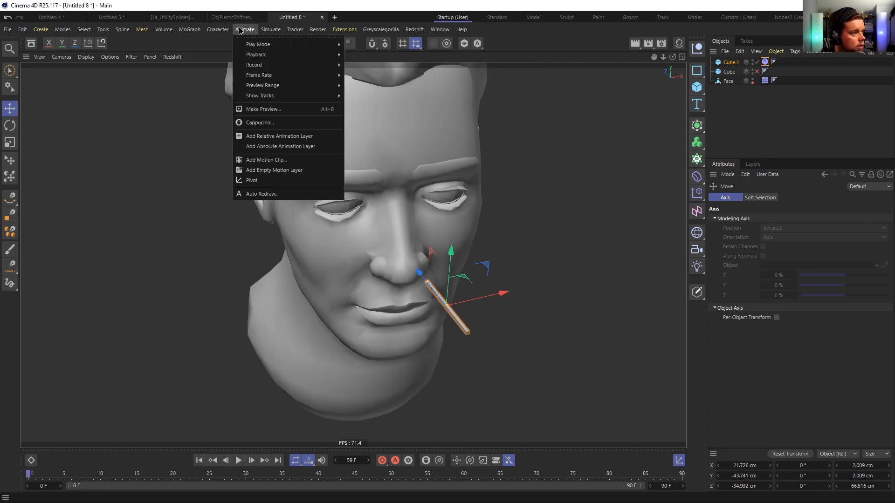
{"action": "left_click", "coordinate": [183, 30]}
{"action": "left_click", "coordinate": [270, 30]}
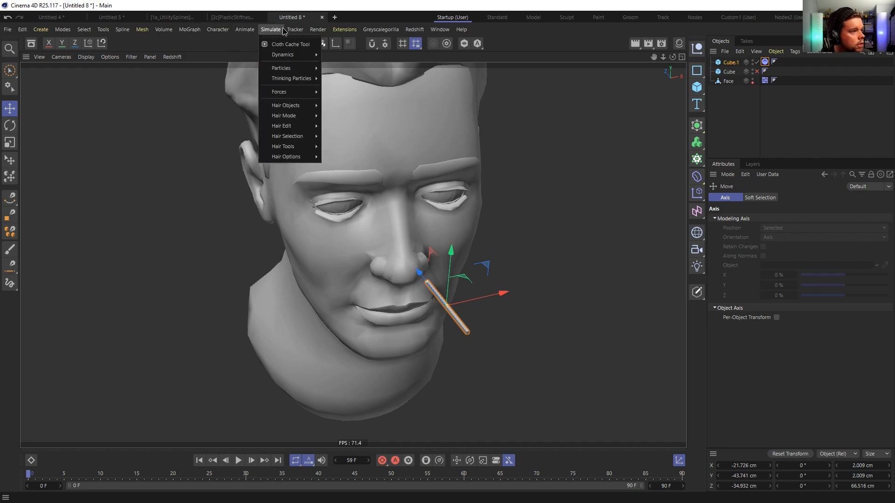
{"action": "mouse_move", "coordinate": [280, 59]}
{"action": "left_click", "coordinate": [344, 57]}
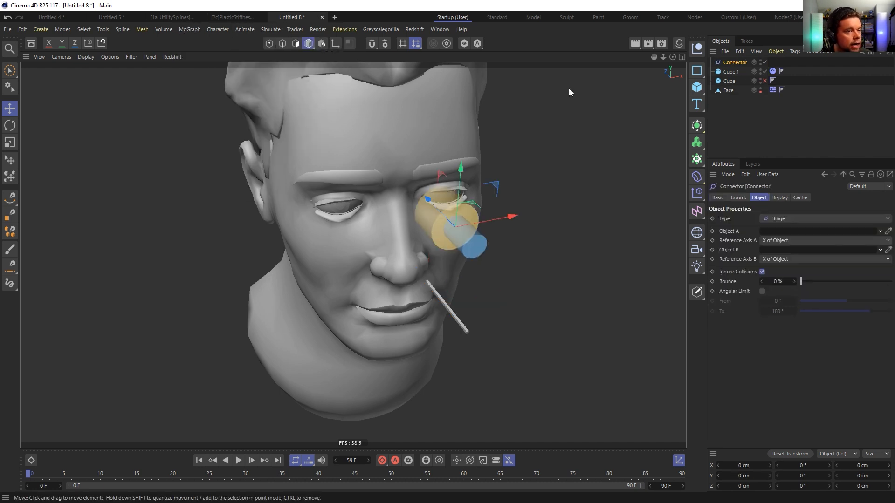
Group the thin bar Cube.1 under a Null and place the Connector inside the same group
{"action": "left_click_drag", "start_coordinate": [731, 60], "coordinate": [730, 68]}
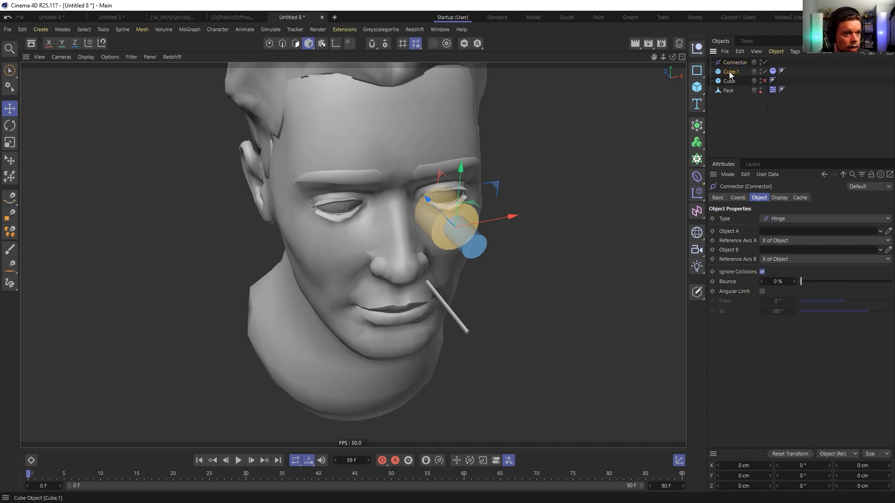
{"action": "left_click", "coordinate": [730, 72]}
{"action": "key", "text": "alt+g"}
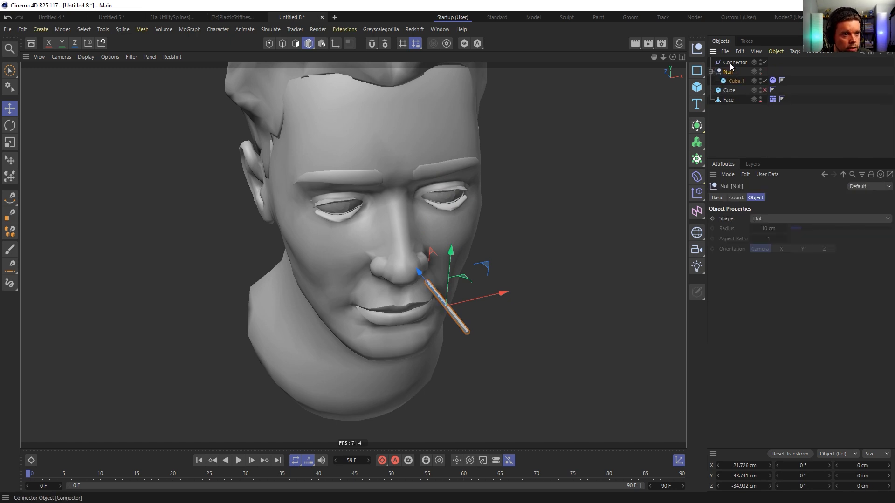
{"action": "left_click_drag", "start_coordinate": [730, 75], "coordinate": [731, 86]}
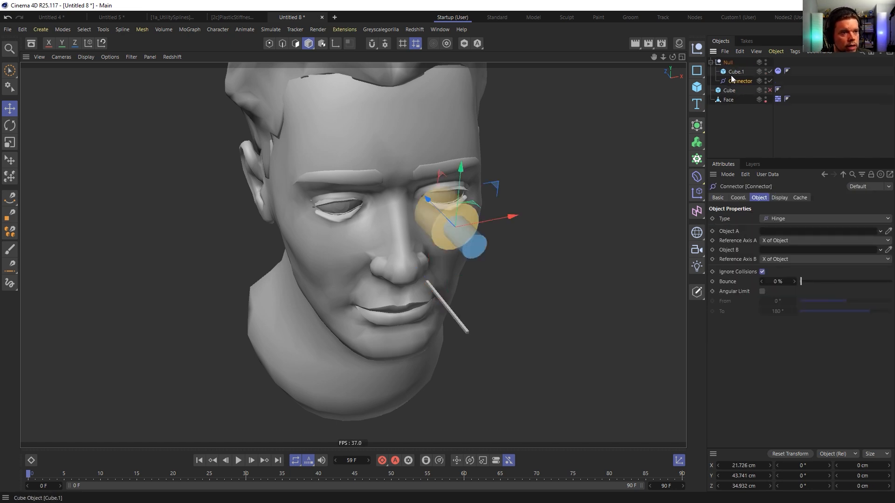
{"action": "left_click_drag", "start_coordinate": [425, 248], "coordinate": [488, 223], "text": "alt"}
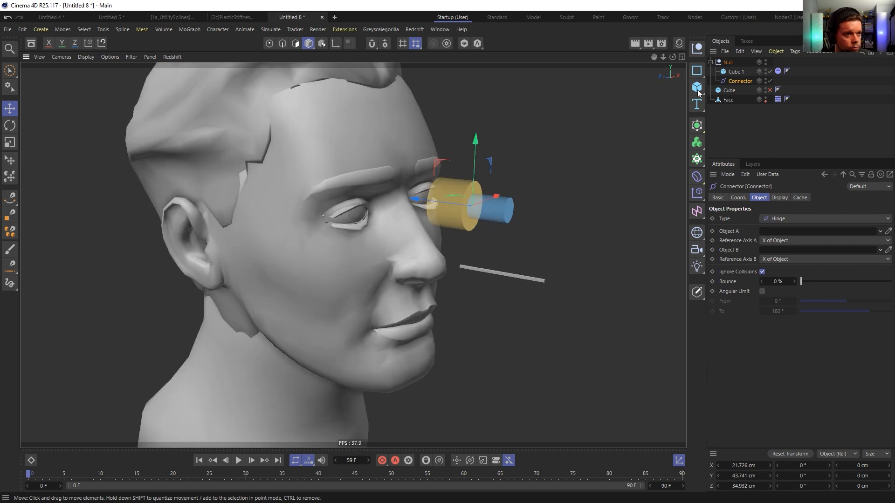
Reset the Connector's transform within the Null so it is centred on the bar
{"action": "left_click", "coordinate": [734, 72]}
{"action": "left_click", "coordinate": [725, 63]}
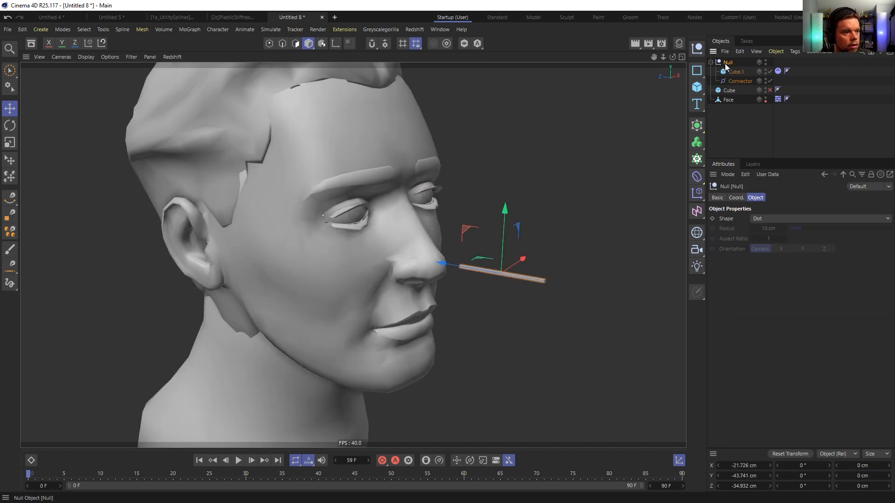
{"action": "left_click", "coordinate": [739, 81]}
{"action": "left_click", "coordinate": [796, 456]}
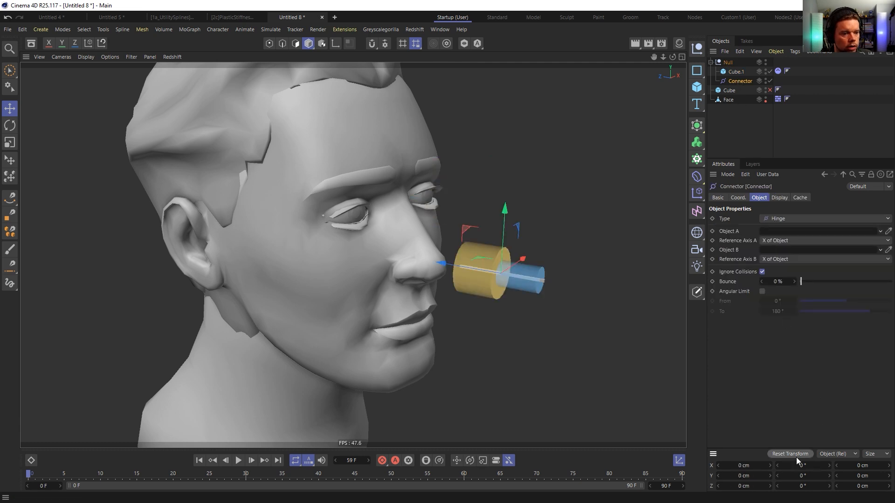
Set the Connector type to Slider and assign the thin bar Cube.1 as its Object A
{"action": "left_click", "coordinate": [778, 219]}
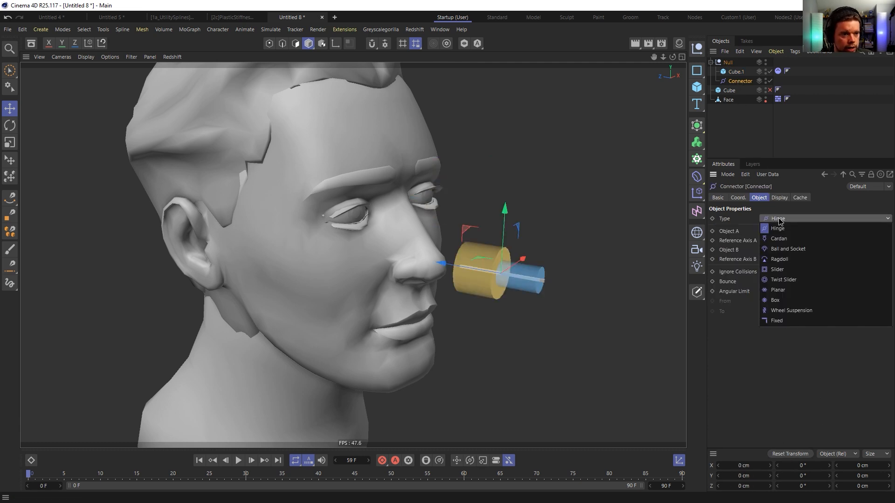
{"action": "left_click", "coordinate": [785, 269]}
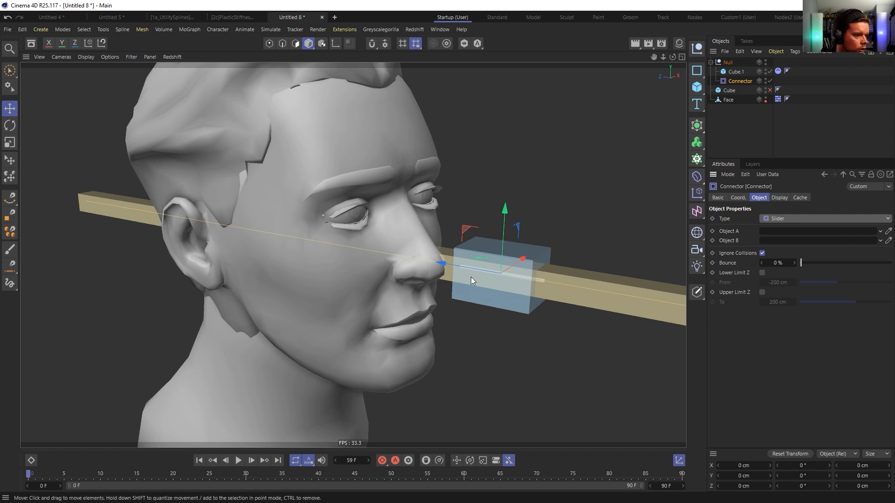
{"action": "left_click_drag", "start_coordinate": [604, 273], "coordinate": [553, 270], "text": "alt"}
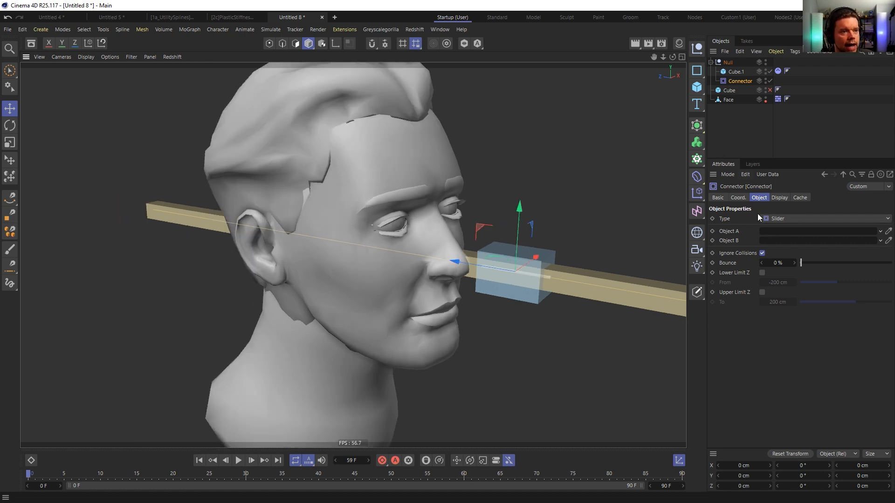
{"action": "left_click_drag", "start_coordinate": [731, 71], "coordinate": [777, 231]}
{"action": "left_click_drag", "start_coordinate": [519, 289], "coordinate": [534, 247], "text": "alt"}
{"action": "left_click", "coordinate": [745, 128]}
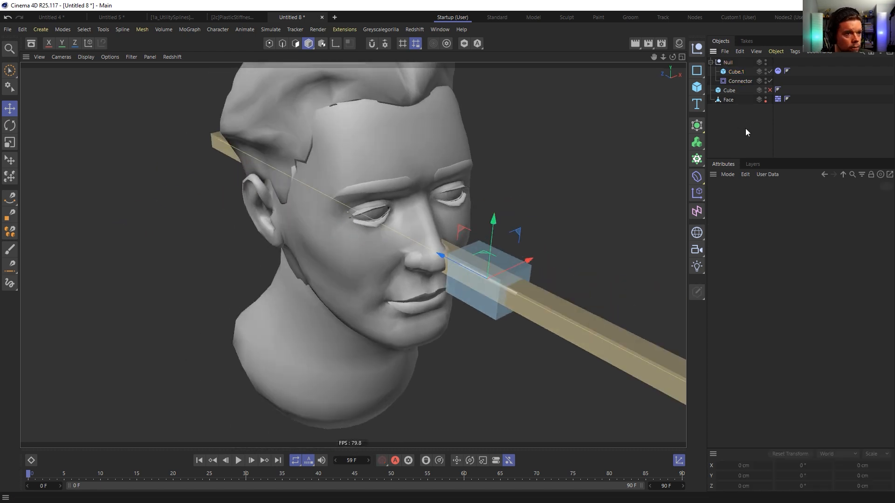
Play the simulation repeatedly to check how the slider-connected bar reacts to the head, and rewind to the first frame
{"action": "left_click", "coordinate": [238, 460]}
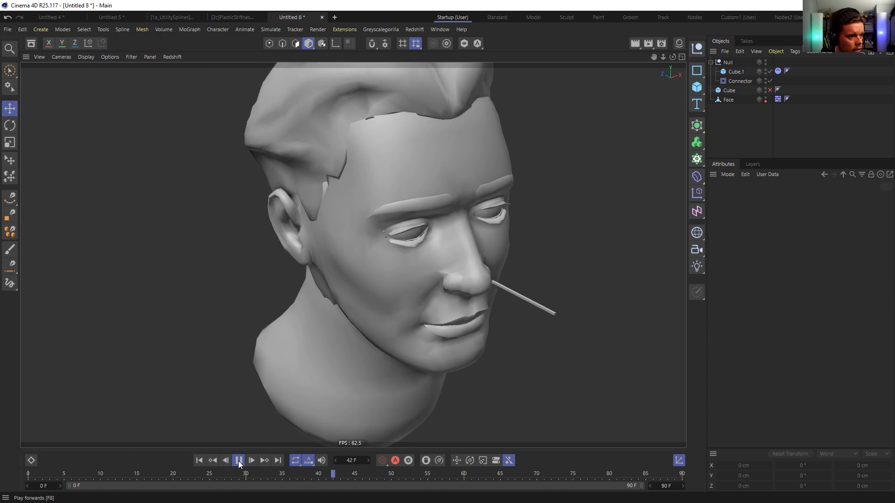
{"action": "left_click", "coordinate": [239, 461]}
{"action": "left_click_drag", "start_coordinate": [462, 309], "coordinate": [304, 455], "text": "alt"}
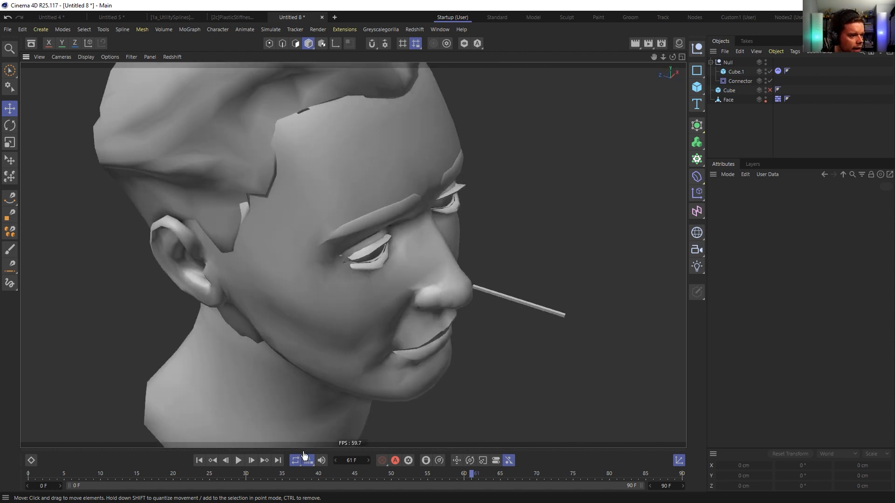
{"action": "left_click", "coordinate": [201, 461]}
{"action": "left_click", "coordinate": [238, 461]}
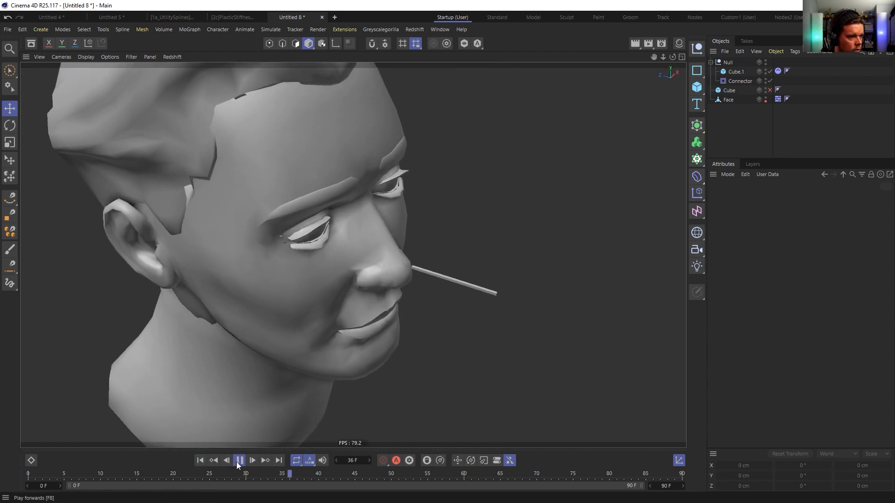
{"action": "left_click", "coordinate": [201, 460]}
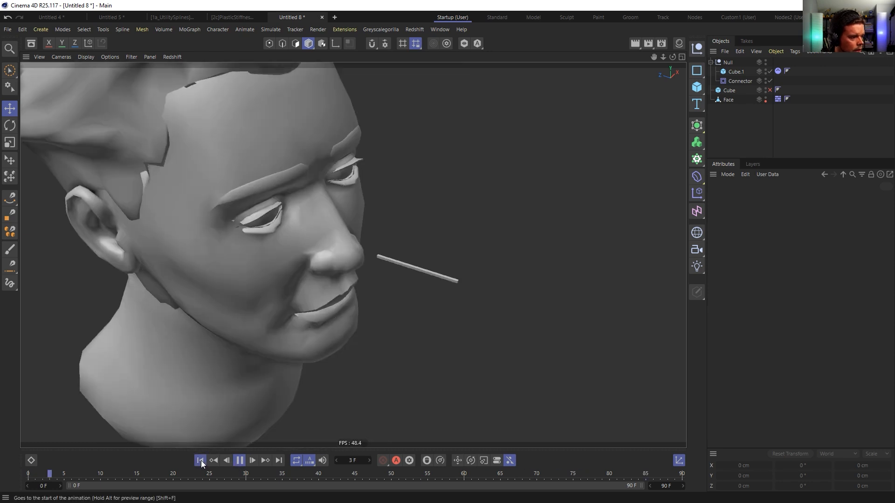
{"action": "left_click", "coordinate": [236, 461]}
{"action": "left_click", "coordinate": [199, 461]}
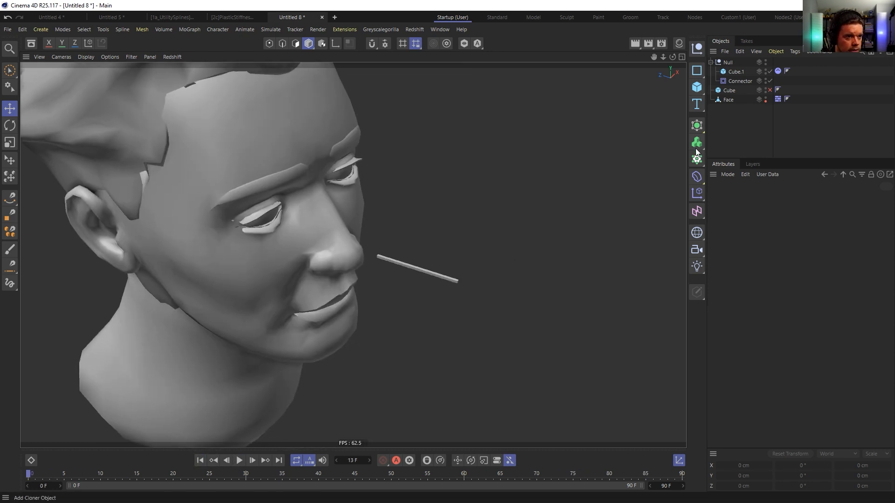
Lengthen the thin bar Cube.1 to about 114.4 cm in Z
{"action": "left_click", "coordinate": [740, 81]}
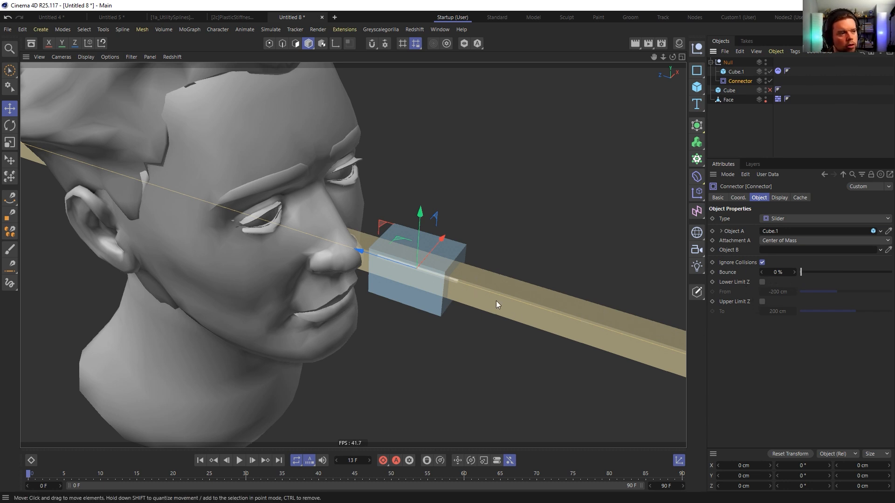
{"action": "left_click_drag", "start_coordinate": [496, 300], "coordinate": [433, 271], "text": "alt"}
{"action": "left_click", "coordinate": [761, 116]}
{"action": "left_click", "coordinate": [735, 72]}
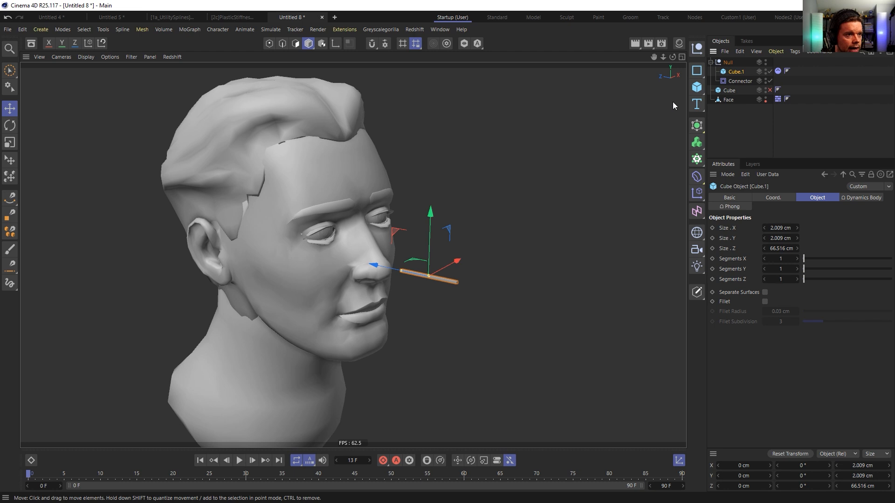
{"action": "right_click_drag", "start_coordinate": [448, 269], "coordinate": [705, 156], "text": "alt"}
{"action": "right_click_drag", "start_coordinate": [562, 105], "coordinate": [528, 99], "text": "alt"}
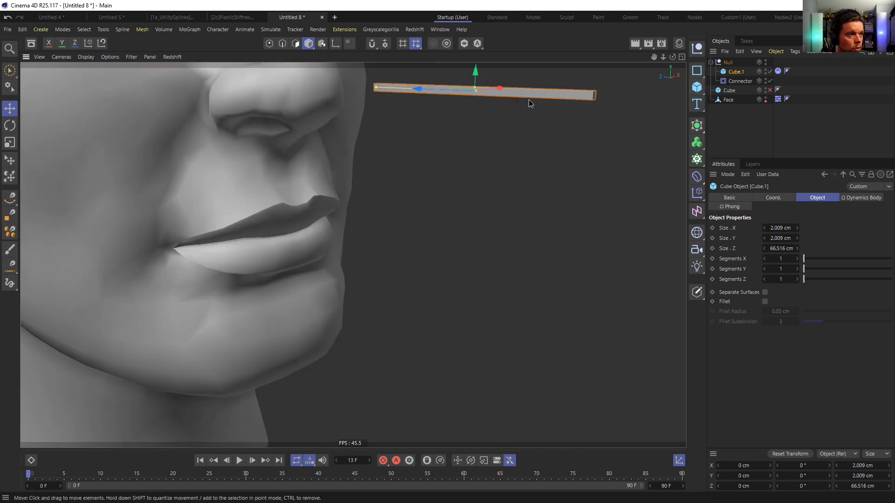
{"action": "left_click_drag", "start_coordinate": [529, 99], "coordinate": [309, 136], "text": "alt"}
{"action": "right_click_drag", "start_coordinate": [474, 175], "coordinate": [456, 149], "text": "alt"}
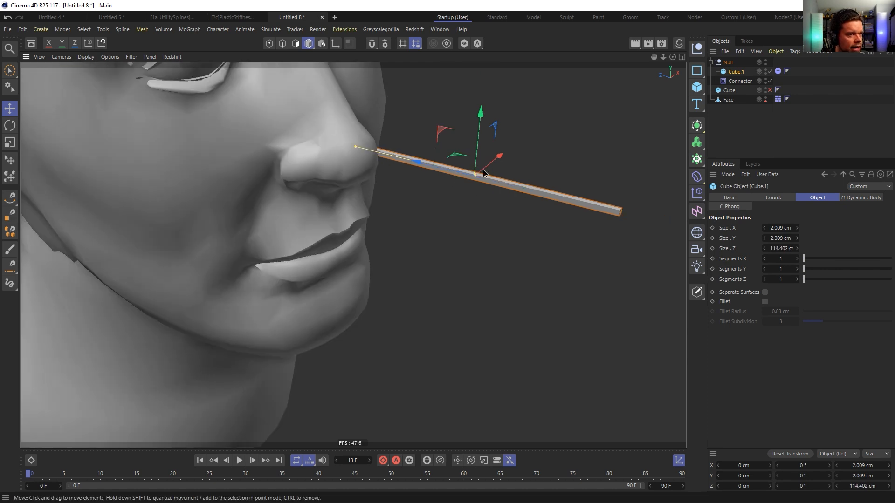
{"action": "middle_click_drag", "start_coordinate": [455, 149], "coordinate": [405, 197], "text": "alt"}
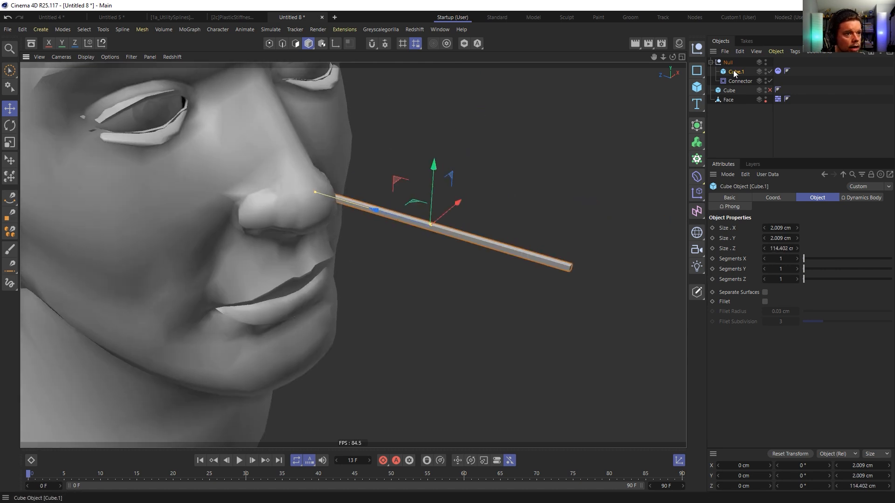
Move the thin bar away from the face along its length to Z -57.125 cm within the group
{"action": "left_click", "coordinate": [739, 80], "text": "ctrl"}
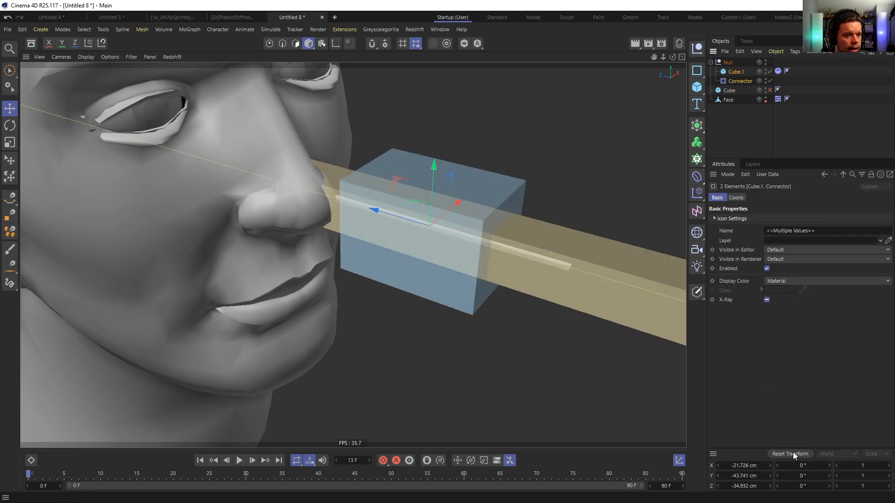
{"action": "left_click", "coordinate": [727, 62]}
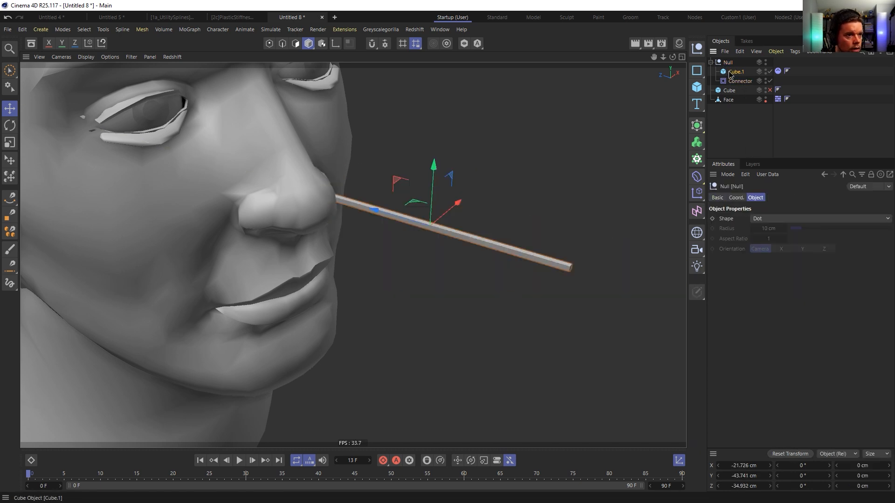
{"action": "left_click", "coordinate": [730, 72]}
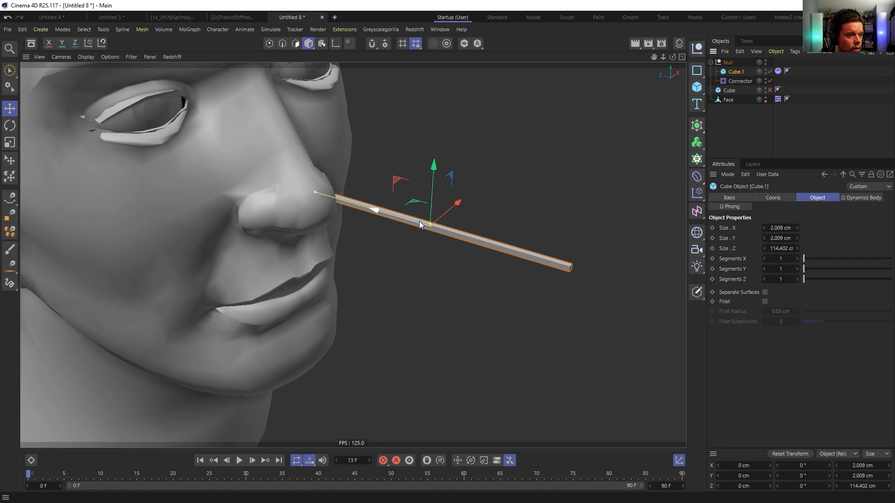
{"action": "left_click_drag", "start_coordinate": [369, 205], "coordinate": [507, 251]}
{"action": "left_click_drag", "start_coordinate": [579, 276], "coordinate": [560, 264], "text": "alt"}
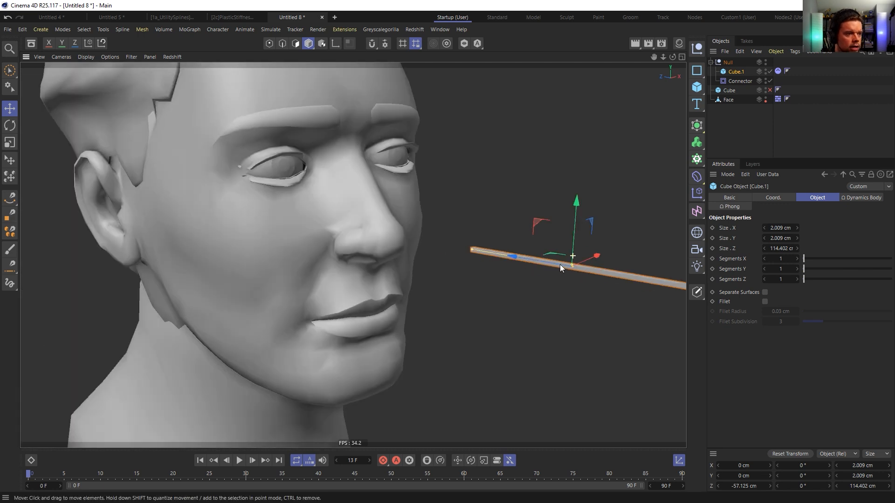
{"action": "middle_click_drag", "start_coordinate": [561, 264], "coordinate": [483, 294], "text": "alt"}
{"action": "left_click_drag", "start_coordinate": [483, 294], "coordinate": [497, 298], "text": "alt"}
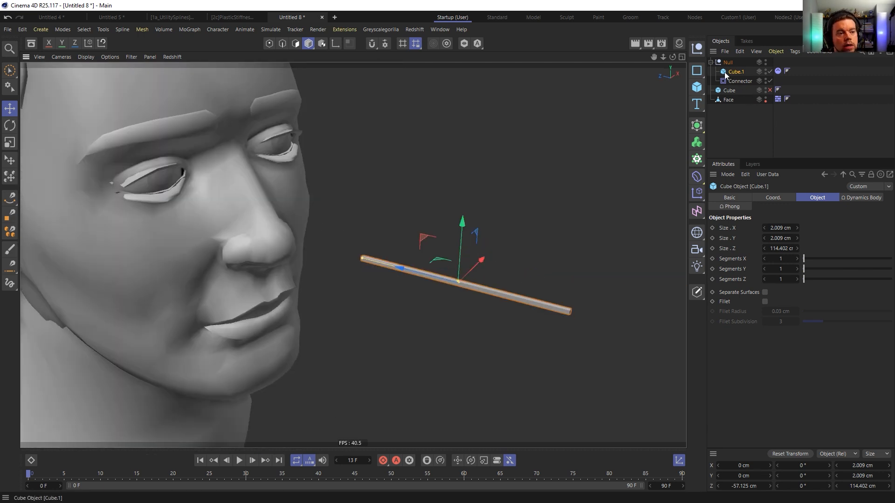
Add a cylinder primitive as a child of the Null group and reset its transform
{"action": "left_click", "coordinate": [699, 88]}
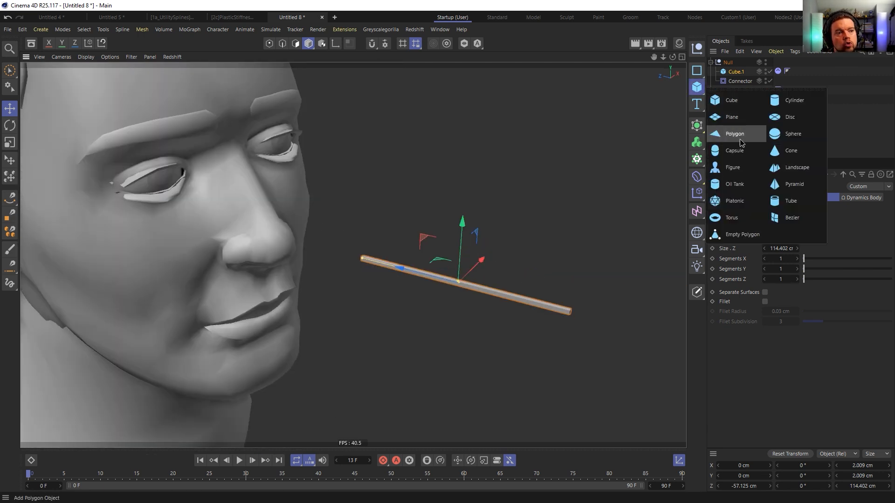
{"action": "left_click", "coordinate": [795, 101]}
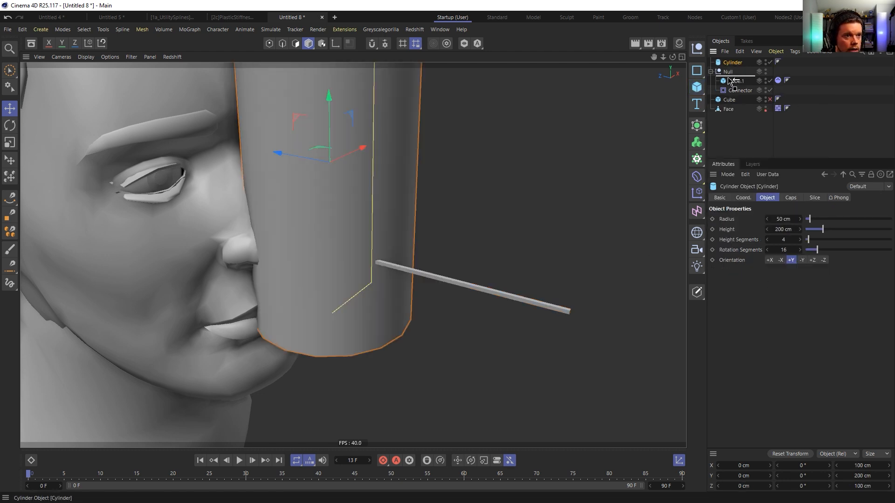
{"action": "left_click_drag", "start_coordinate": [736, 63], "coordinate": [731, 72]}
{"action": "left_click", "coordinate": [793, 453]}
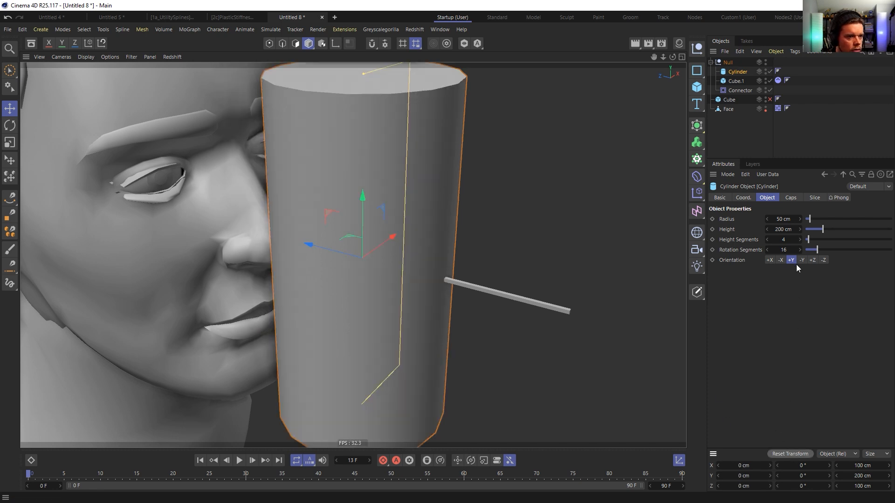
Orient the cylinder along +Z with 1 height segment and 8 rotation segments, and disable its caps
{"action": "left_click", "coordinate": [812, 260]}
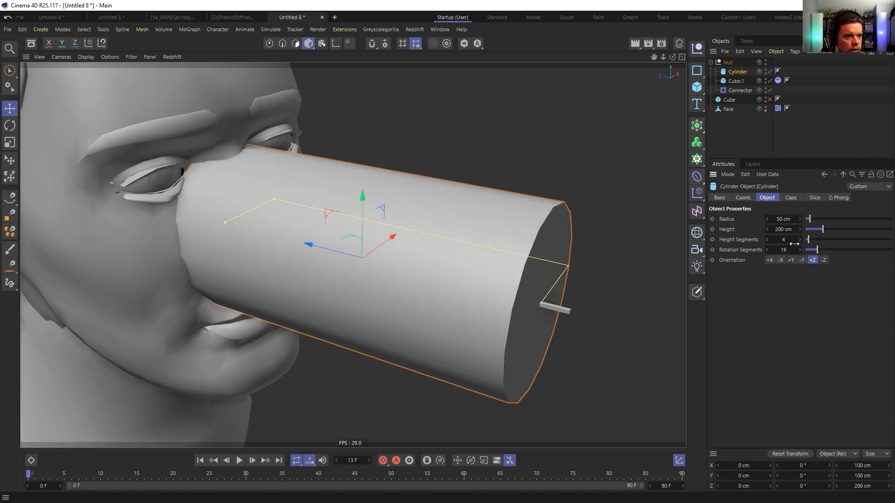
{"action": "left_click", "coordinate": [792, 250]}
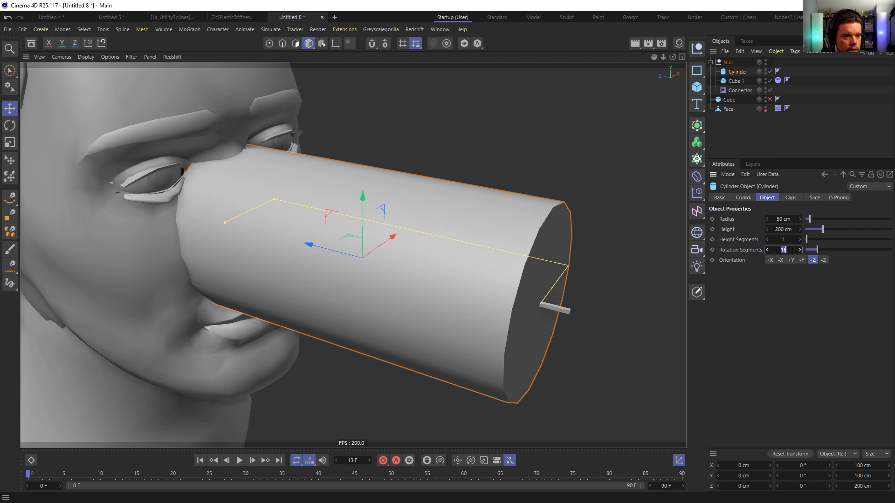
{"action": "type", "text": "8"}
{"action": "key", "text": "Return"}
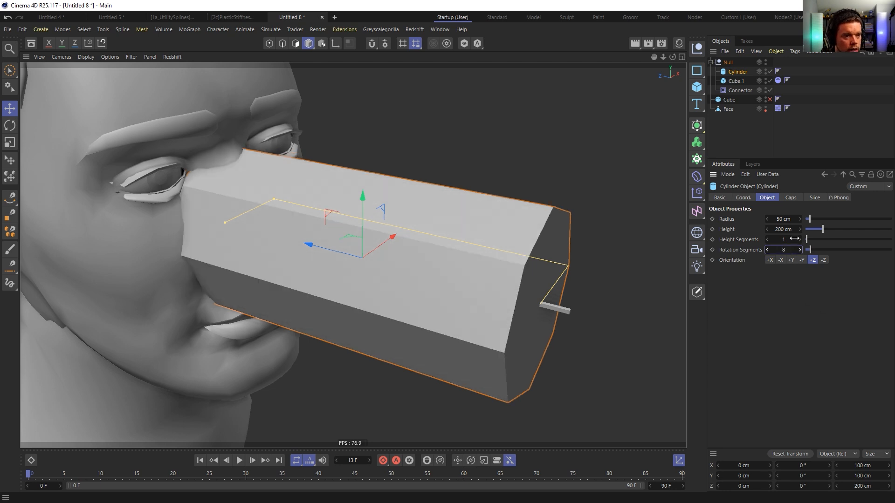
{"action": "left_click", "coordinate": [792, 198]}
{"action": "left_click", "coordinate": [747, 219]}
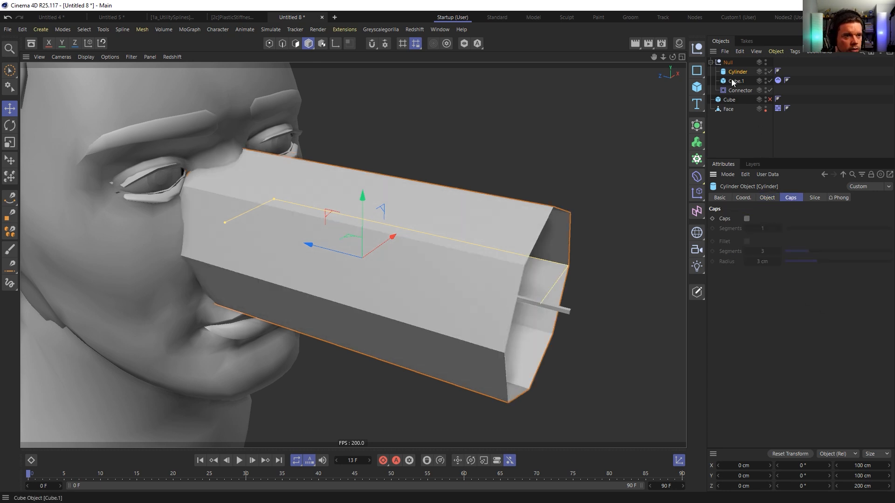
Narrow the cylinder to about 4.7 cm in diameter and slide it away from the face to about Z -76.7 cm
{"action": "left_click_drag", "start_coordinate": [274, 200], "coordinate": [270, 231]}
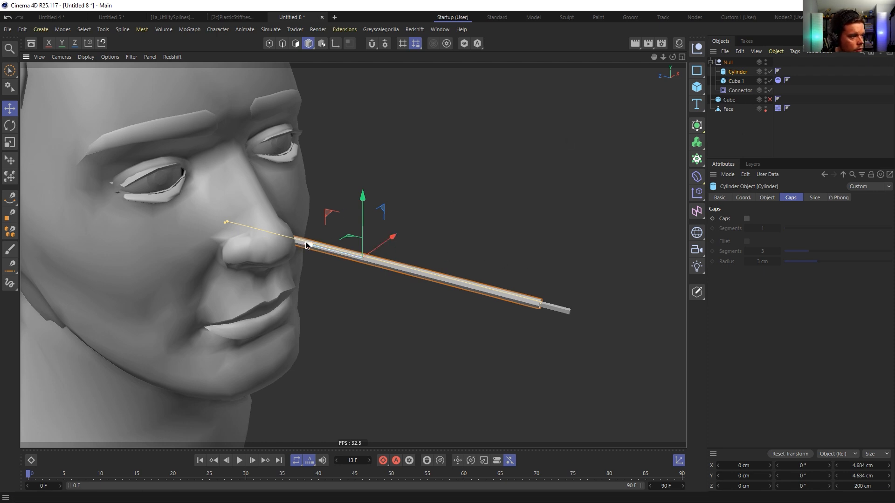
{"action": "left_click_drag", "start_coordinate": [306, 245], "coordinate": [435, 270]}
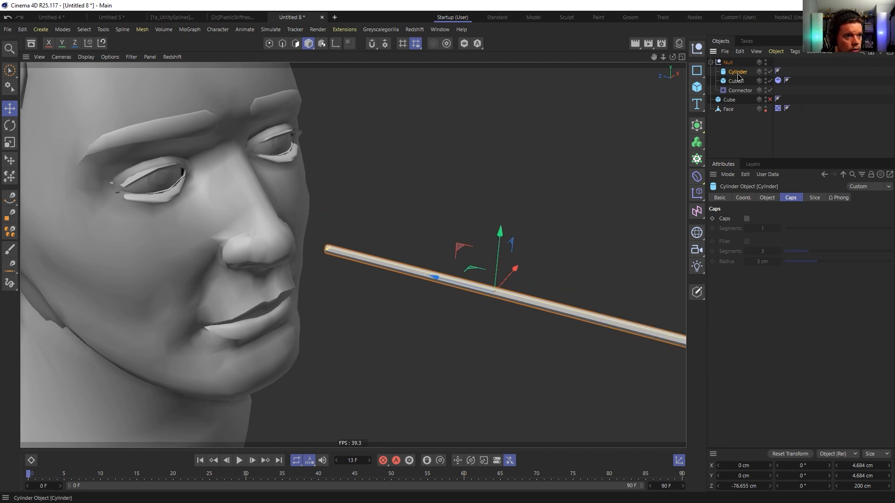
Nest the cylinder under Cube.1 with its transform reset, and shorten it to about 115.2 cm to match the bar
{"action": "left_click_drag", "start_coordinate": [738, 76], "coordinate": [736, 81]}
{"action": "left_click", "coordinate": [794, 455]}
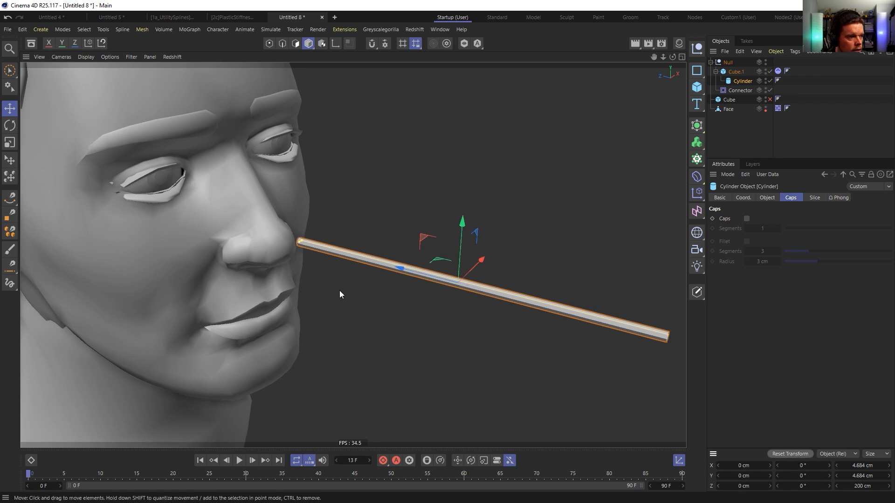
{"action": "left_click_drag", "start_coordinate": [298, 244], "coordinate": [367, 272]}
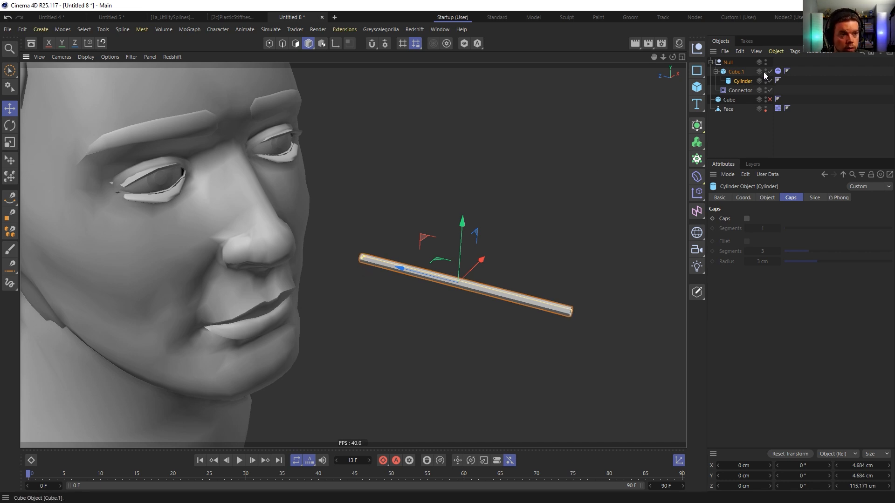
Set Inherit Tag to None in the collision settings of Cube.1's Dynamics Body tag
{"action": "left_click", "coordinate": [778, 71]}
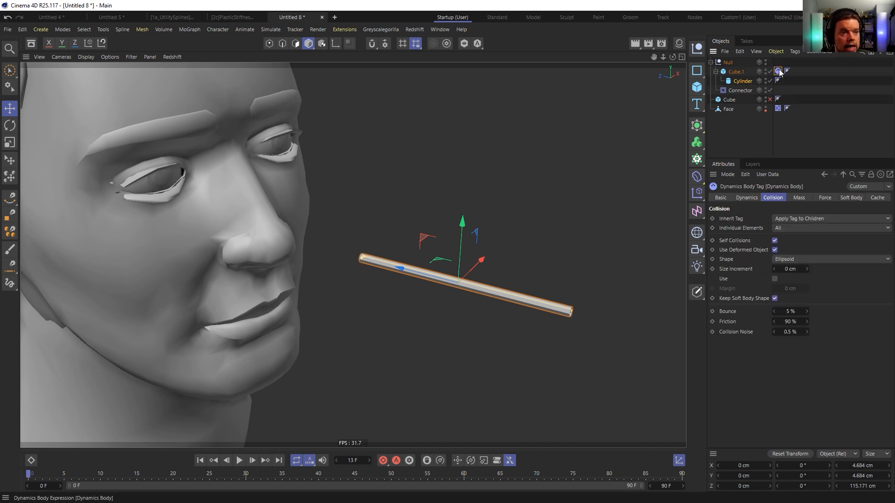
{"action": "left_click", "coordinate": [793, 220]}
{"action": "left_click", "coordinate": [794, 228]}
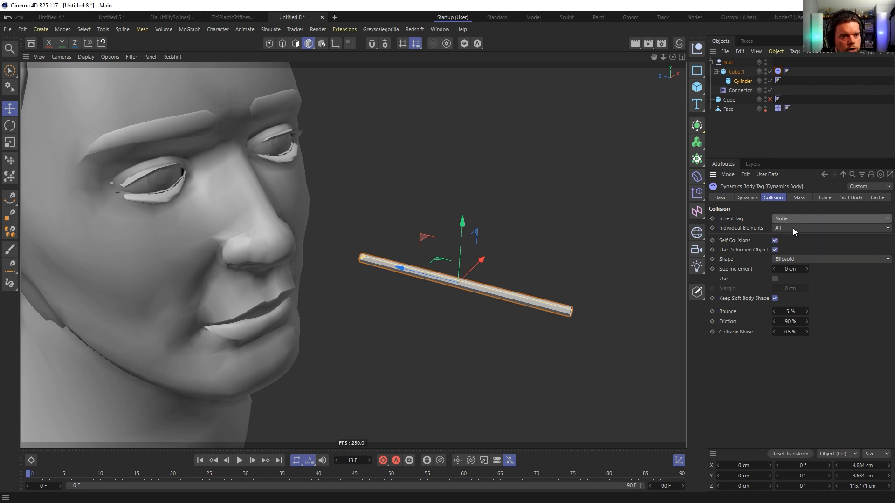
{"action": "left_click", "coordinate": [738, 72]}
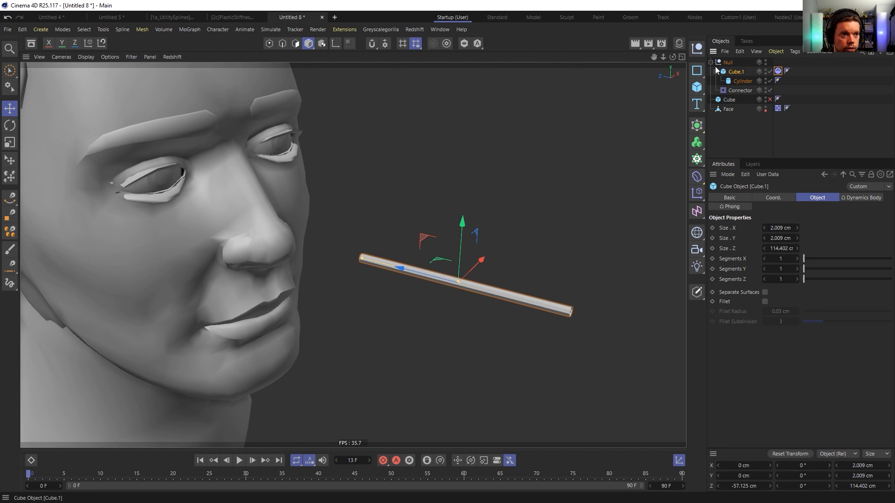
Duplicate the cylinder under Cube.1 and resize the copy into a disc about 7.5 cm across and 3.9 cm thick
{"action": "left_click", "coordinate": [741, 81]}
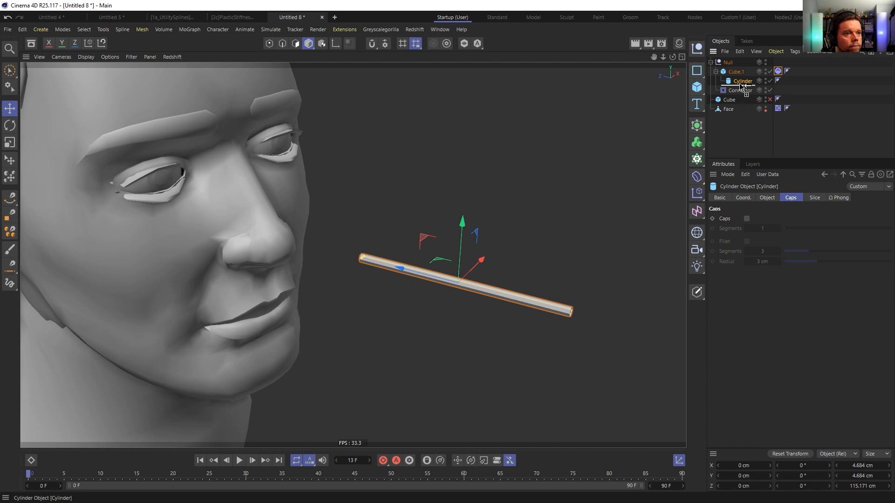
{"action": "left_click_drag", "start_coordinate": [742, 85], "coordinate": [743, 88], "text": "ctrl"}
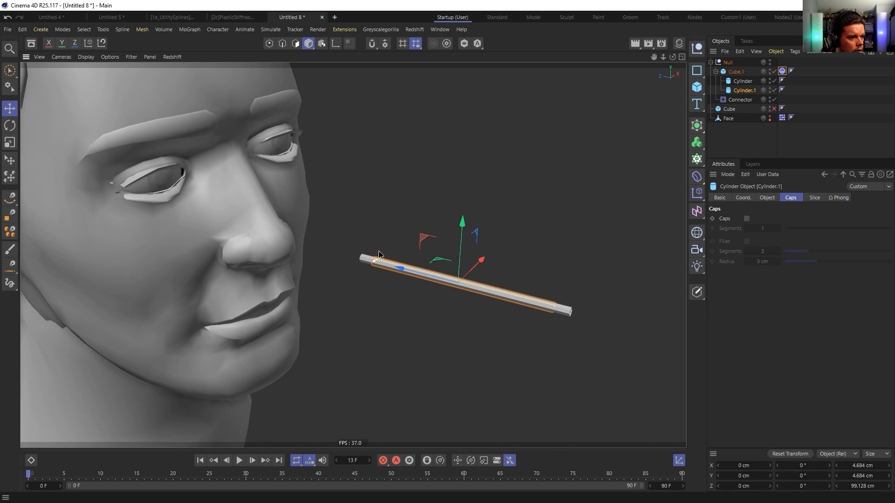
{"action": "key", "text": "t"}
{"action": "left_click_drag", "start_coordinate": [521, 319], "coordinate": [543, 319]}
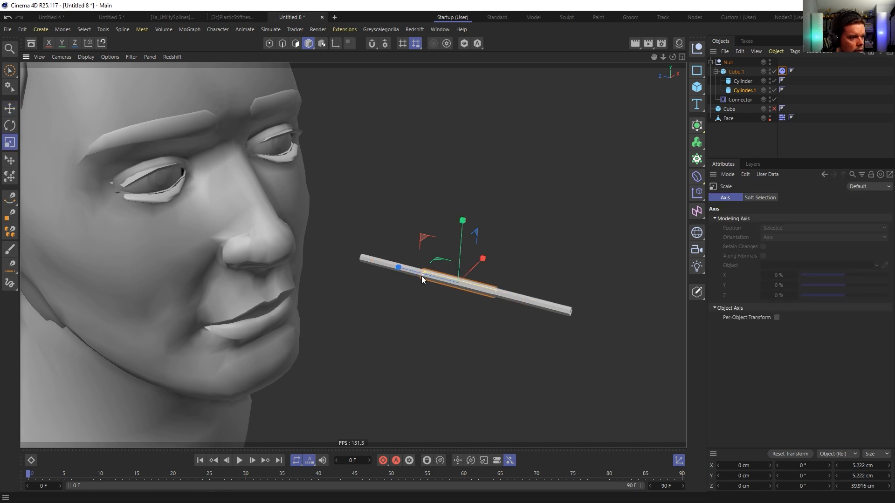
{"action": "left_click_drag", "start_coordinate": [476, 340], "coordinate": [539, 310]}
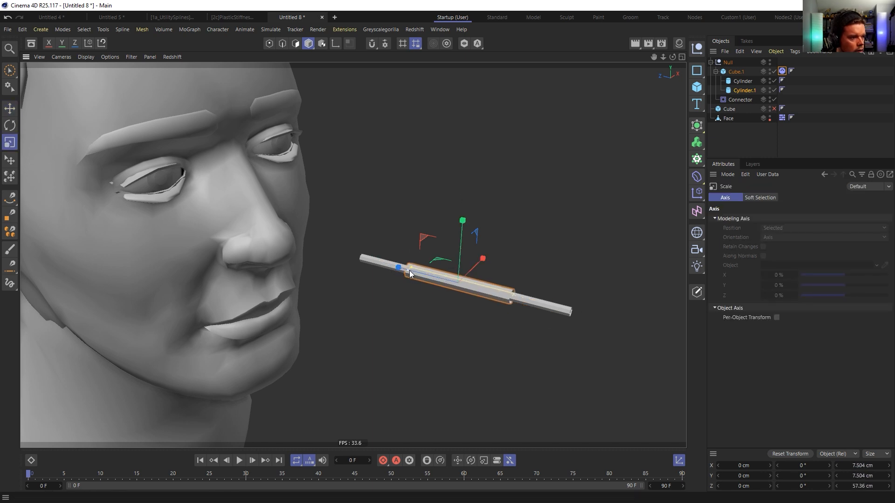
{"action": "left_click_drag", "start_coordinate": [409, 271], "coordinate": [456, 291]}
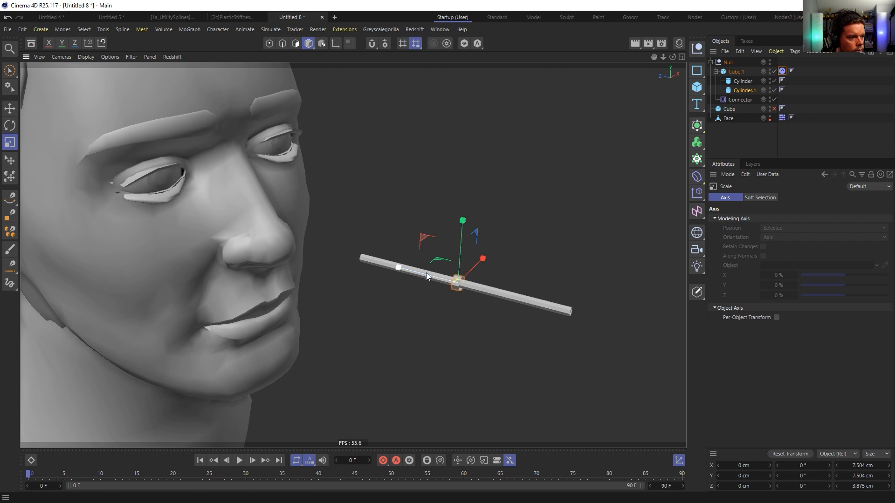
Move the disc to the bar's end away from the face, about Z -58.2 cm, and widen it to about 13.3 cm
{"action": "key", "text": "e"}
{"action": "left_click_drag", "start_coordinate": [415, 270], "coordinate": [572, 306]}
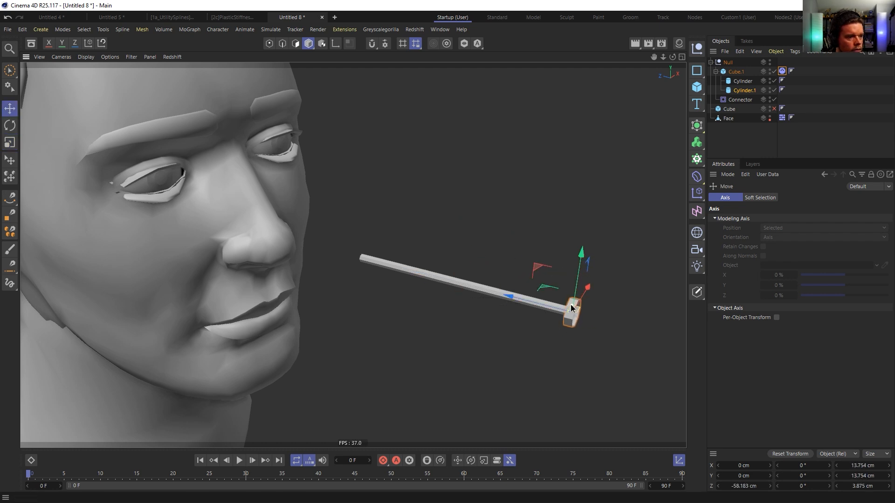
Enable caps on the disc Cylinder.1 and set its rotation segments to 12
{"action": "left_click", "coordinate": [745, 91]}
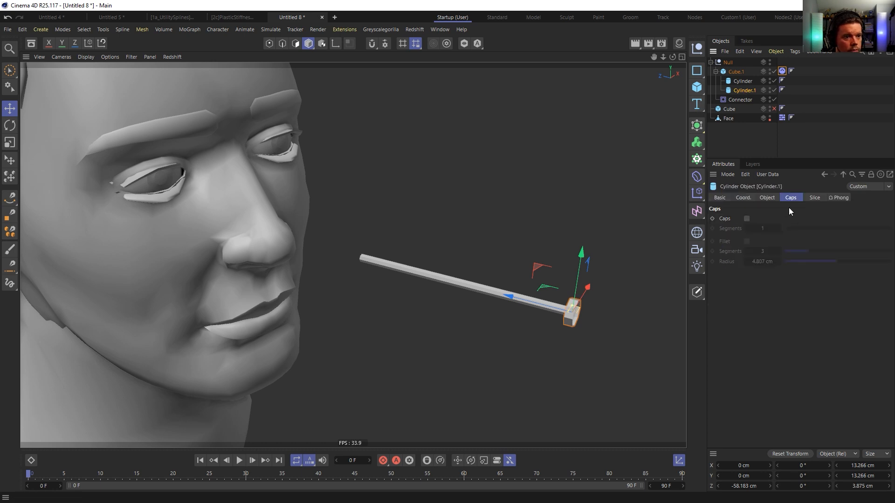
{"action": "left_click", "coordinate": [748, 220]}
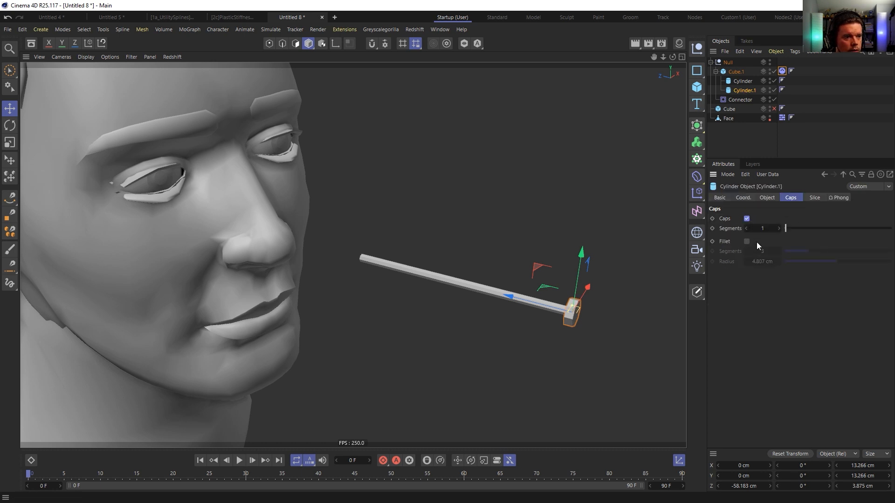
{"action": "left_click", "coordinate": [773, 196]}
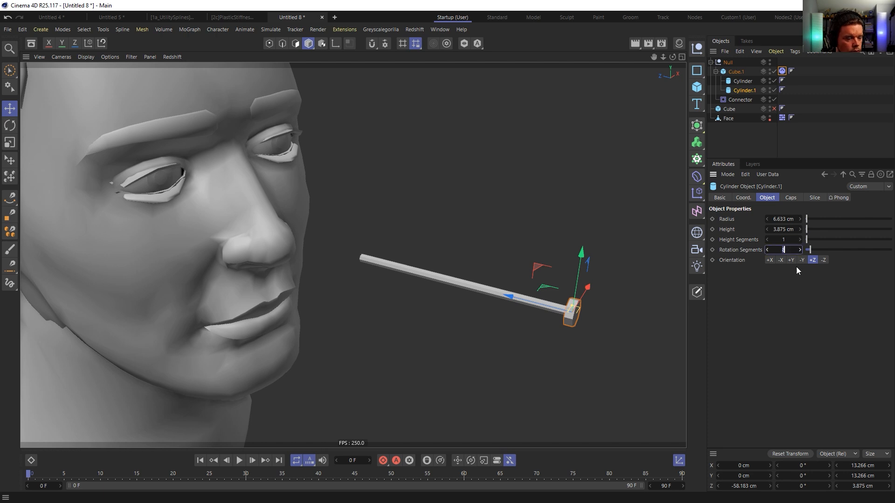
{"action": "left_click_drag", "start_coordinate": [575, 307], "coordinate": [542, 309], "text": "alt"}
Rename the disc Cylinder.1 to Head and its parent Cube.1 to Pin Collider
{"action": "double_click", "coordinate": [744, 90]}
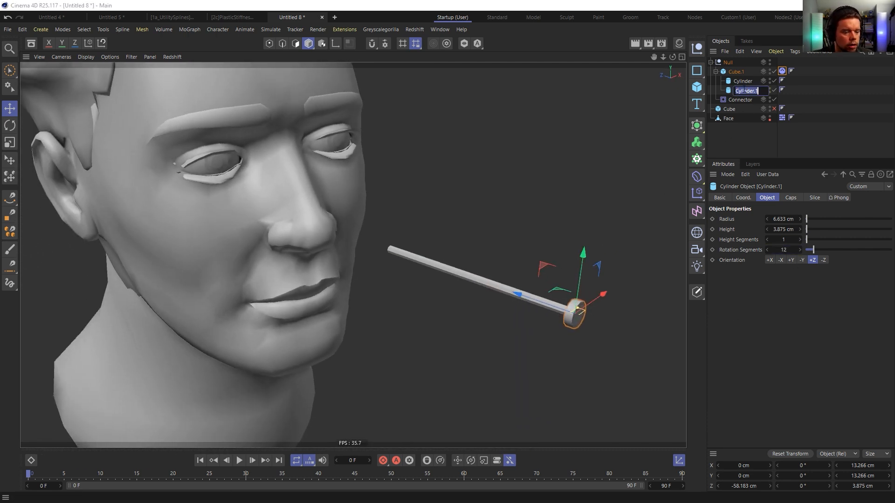
{"action": "type", "text": "Head"}
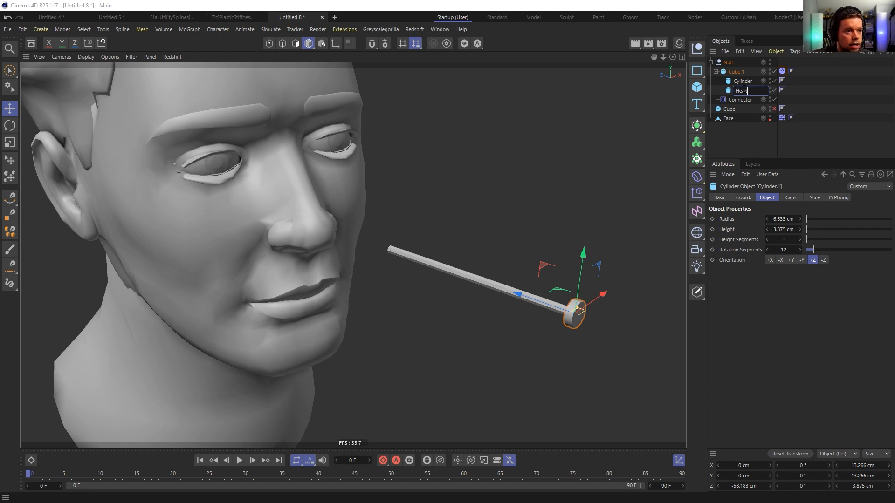
{"action": "key", "text": "Up"}
{"action": "key", "text": "Up"}
{"action": "type", "text": "P"}
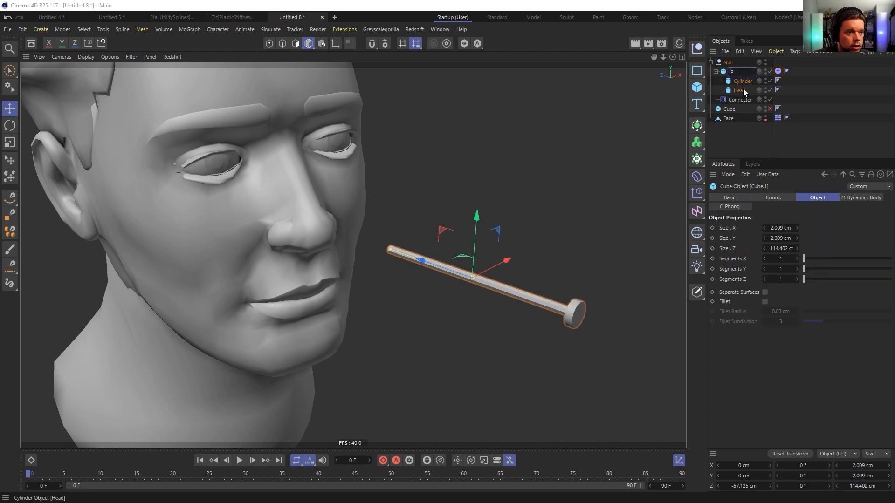
{"action": "type", "text": "in Collider"}
{"action": "key", "text": "Return"}
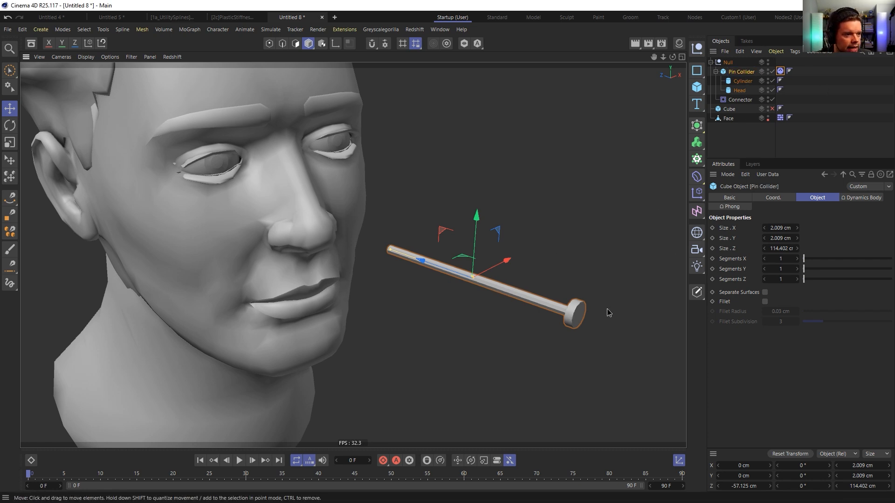
Try hiding the Pin Collider while forcing its Cylinder child visible, and restore the default visibility of the whole group
{"action": "left_click_drag", "start_coordinate": [607, 309], "coordinate": [664, 300], "text": "alt"}
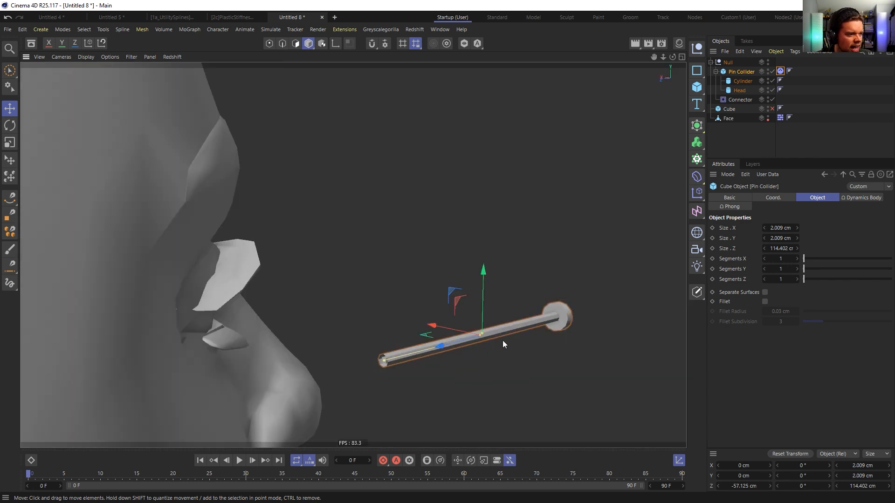
{"action": "left_click_drag", "start_coordinate": [503, 340], "coordinate": [385, 340], "text": "alt"}
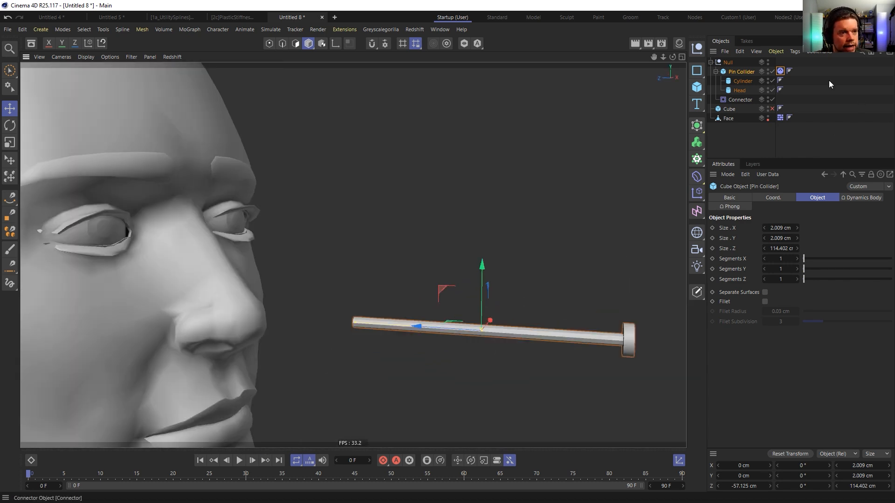
{"action": "left_click", "coordinate": [768, 70]}
{"action": "left_click", "coordinate": [767, 80]}
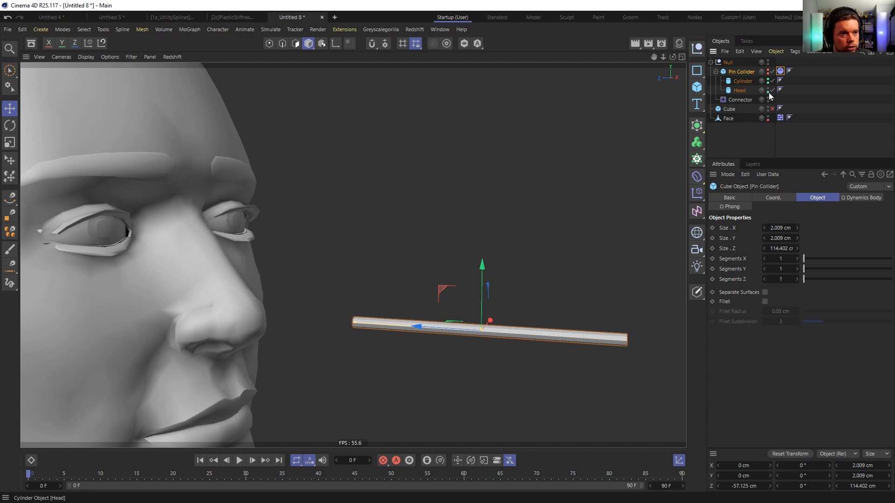
{"action": "left_click", "coordinate": [768, 90]}
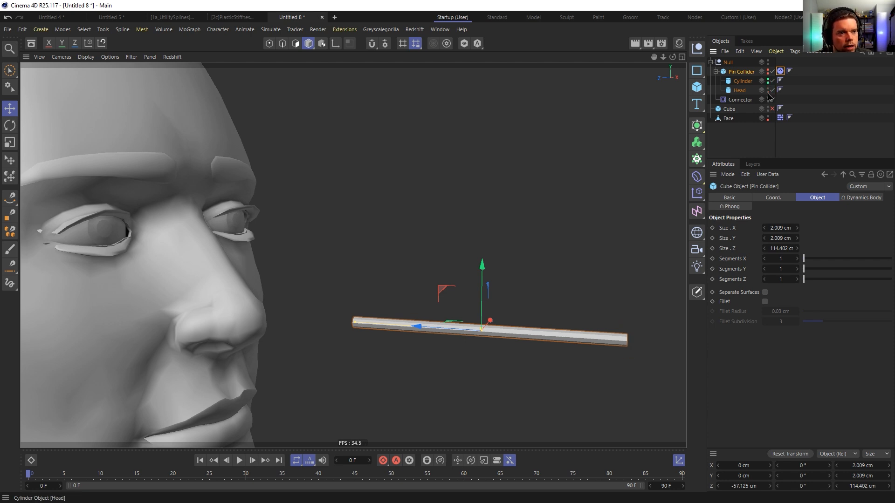
{"action": "left_click", "coordinate": [769, 80]}
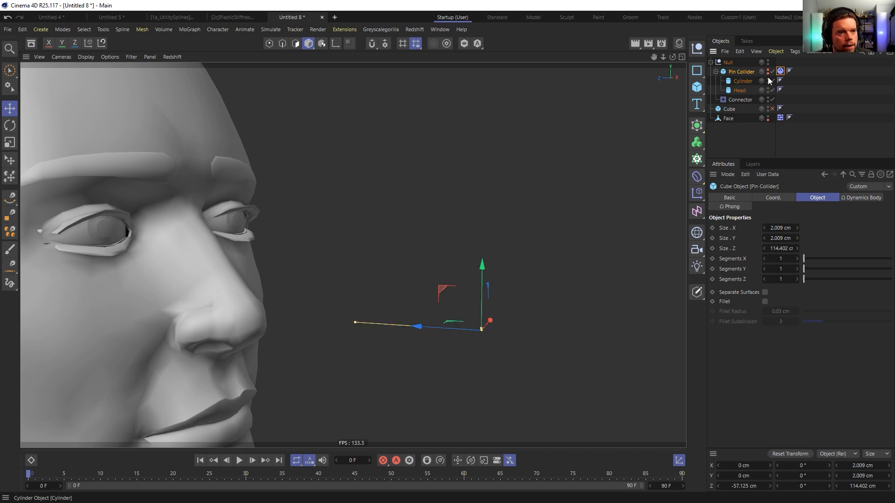
{"action": "left_click", "coordinate": [769, 62]}
{"action": "left_click", "coordinate": [768, 62]}
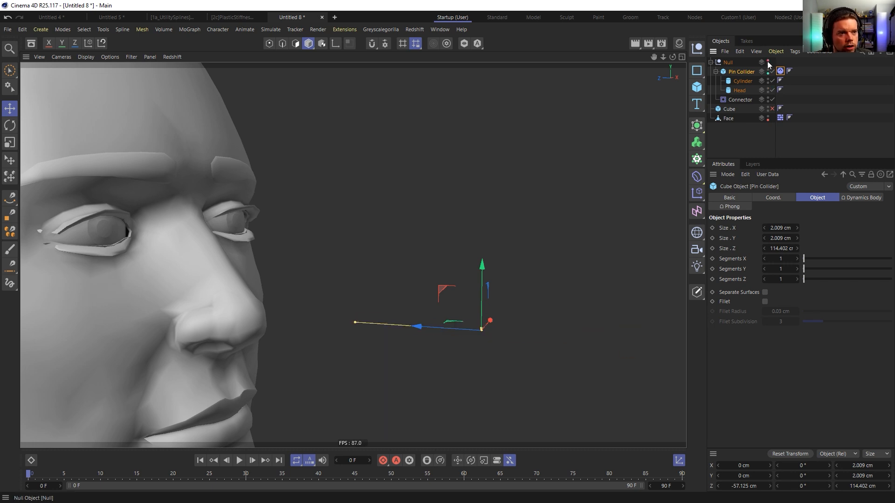
{"action": "left_click", "coordinate": [768, 72]}
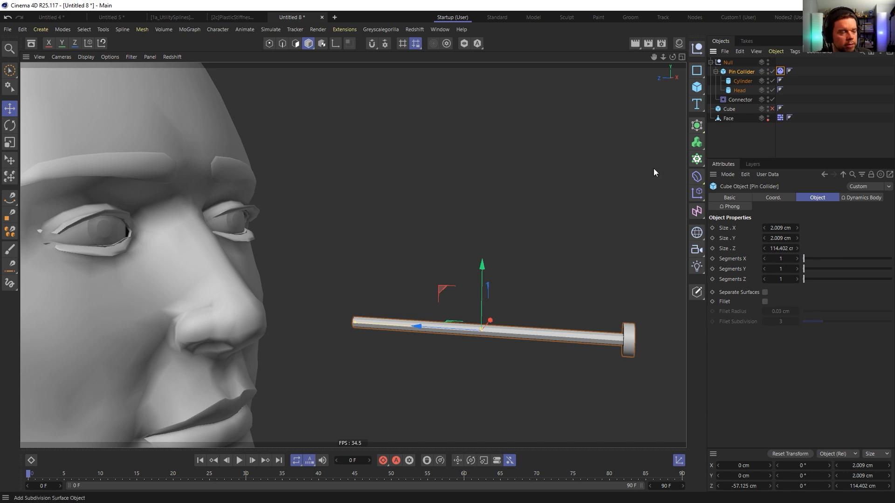
{"action": "left_click_drag", "start_coordinate": [558, 267], "coordinate": [525, 237], "text": "alt"}
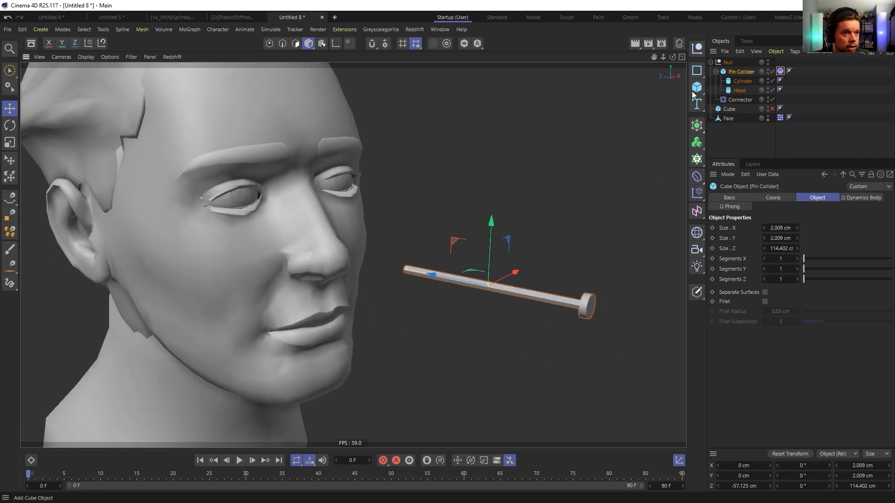
Rename the parent Null of the pin setup to Pin
{"action": "double_click", "coordinate": [728, 62]}
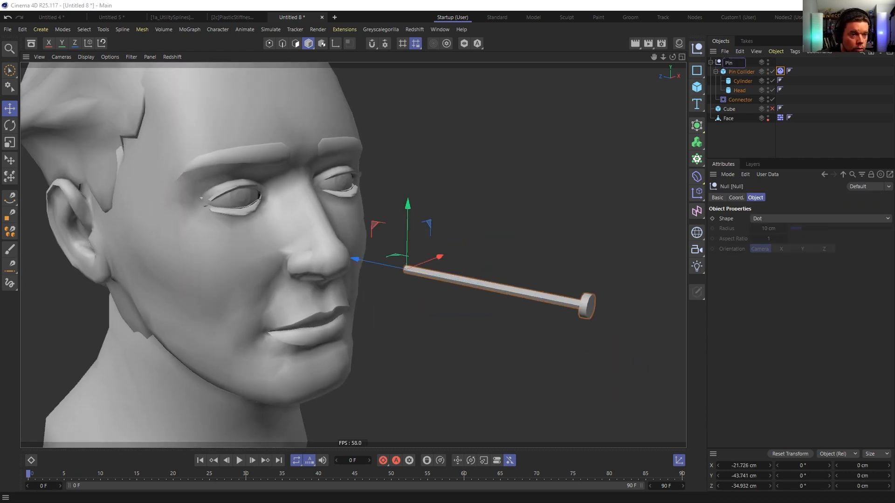
{"action": "type", "text": "Pin"}
{"action": "key", "text": "Return"}
Set the Connector's display draw size to 5 cm and deselect it
{"action": "left_click", "coordinate": [731, 101]}
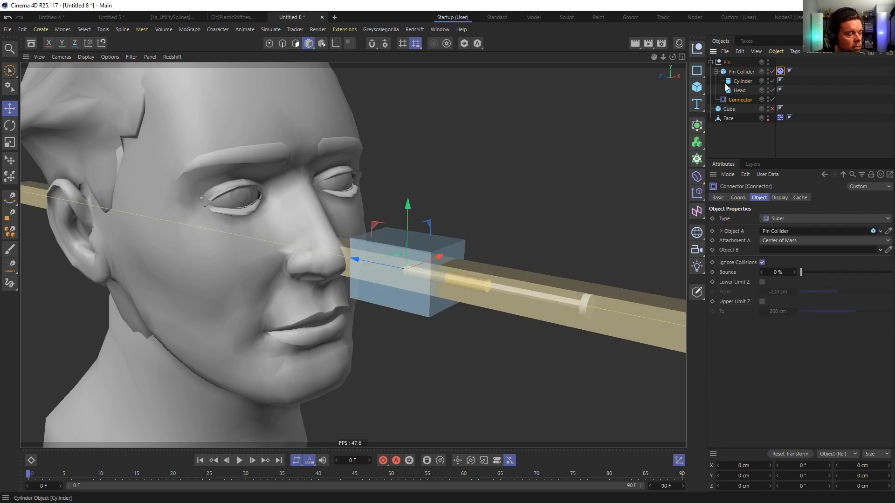
{"action": "left_click", "coordinate": [730, 144]}
{"action": "left_click_drag", "start_coordinate": [418, 247], "coordinate": [483, 276], "text": "alt"}
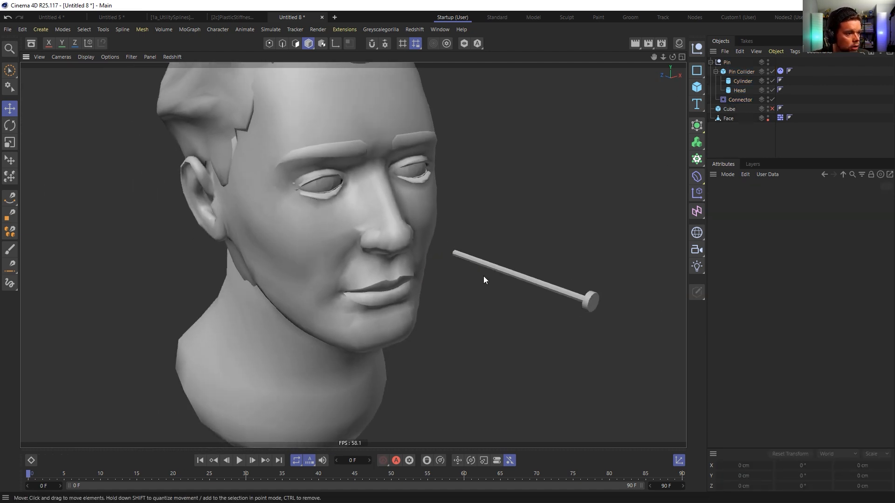
{"action": "middle_click_drag", "start_coordinate": [483, 276], "coordinate": [412, 251], "text": "alt"}
{"action": "left_click", "coordinate": [731, 101]}
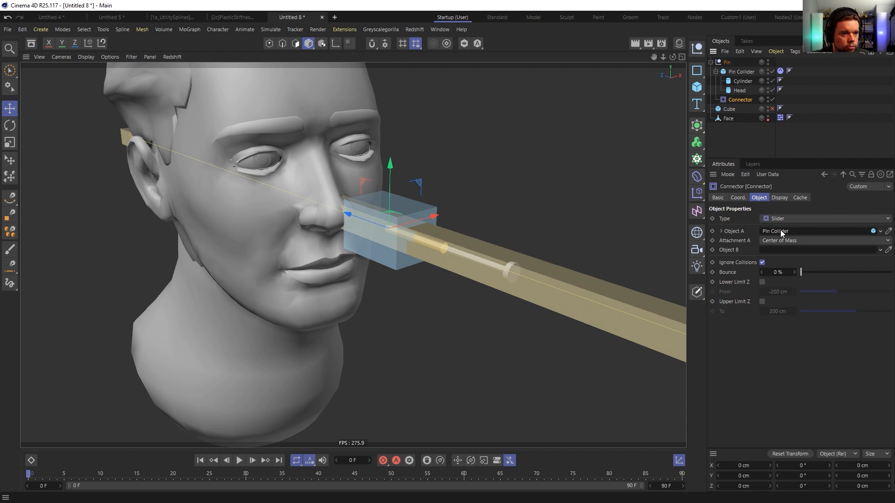
{"action": "left_click", "coordinate": [779, 198]}
{"action": "type", "text": "5"}
{"action": "key", "text": "Return"}
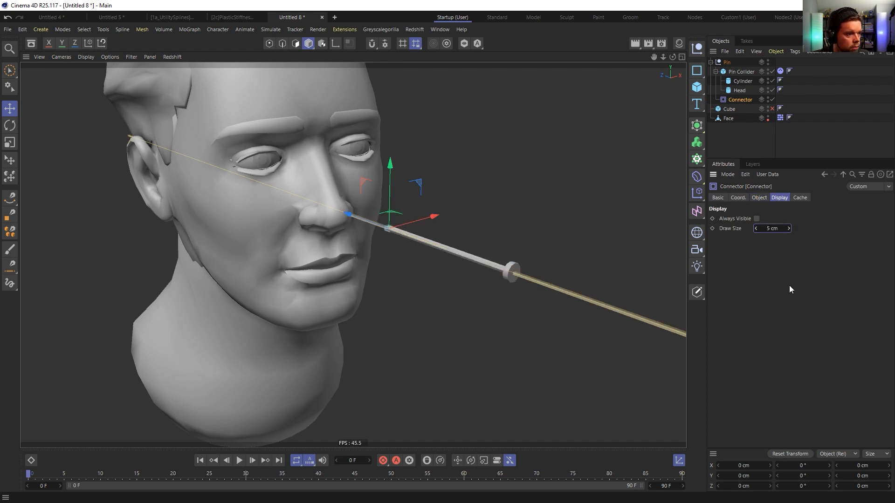
{"action": "left_click", "coordinate": [732, 149]}
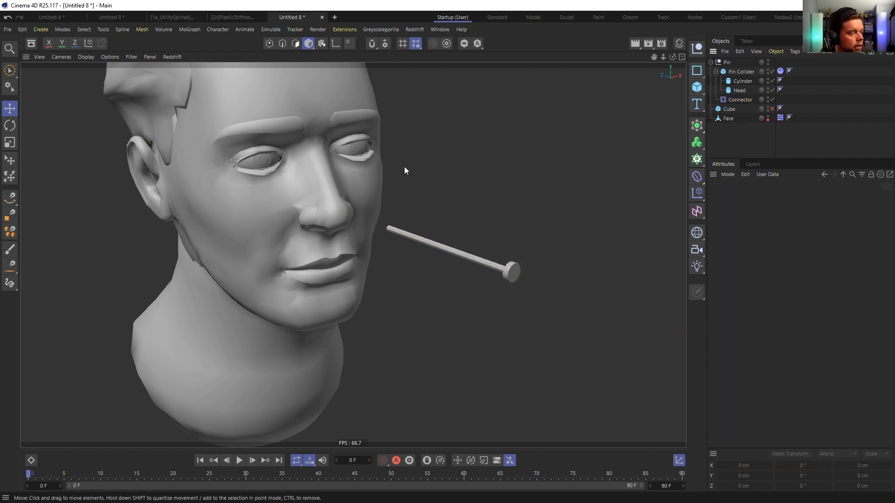
Save the scene as [3a]PinPression.c4d in the SceneFiles folder
{"action": "key", "text": "ctrl+s"}
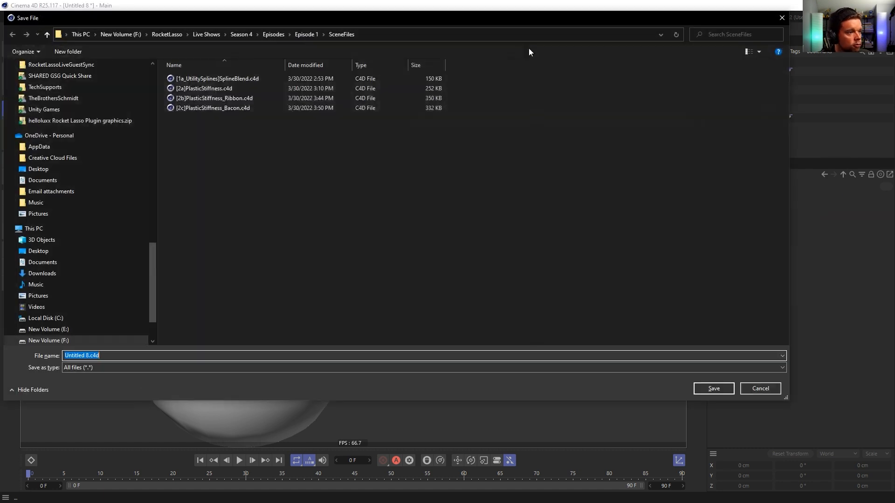
{"action": "left_click", "coordinate": [91, 355]}
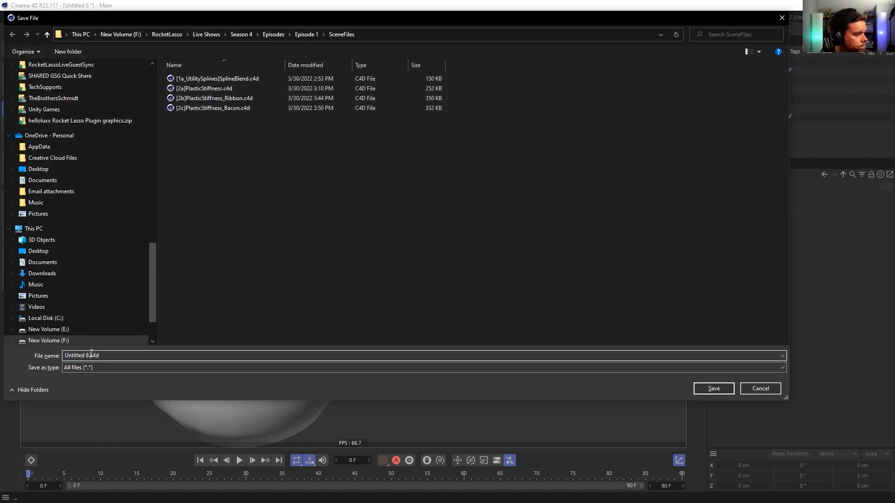
{"action": "key", "text": "shift+Home"}
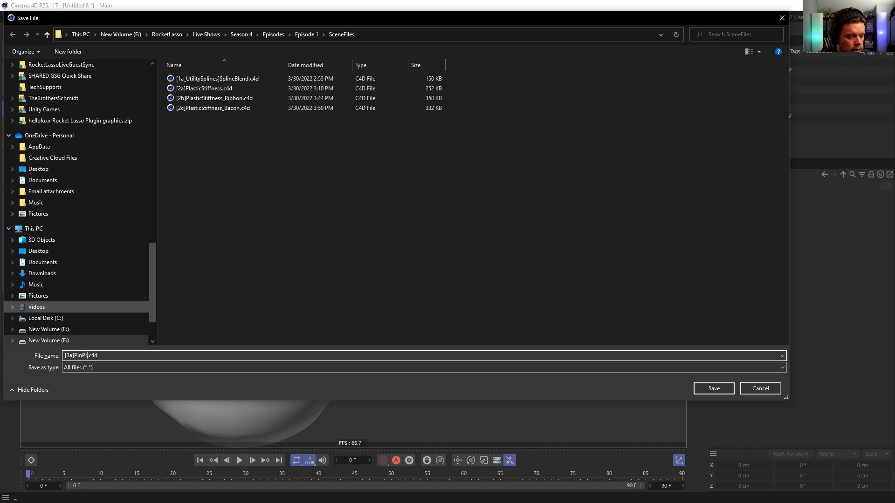
{"action": "type", "text": "[3a]PinPression"}
{"action": "key", "text": "Return"}
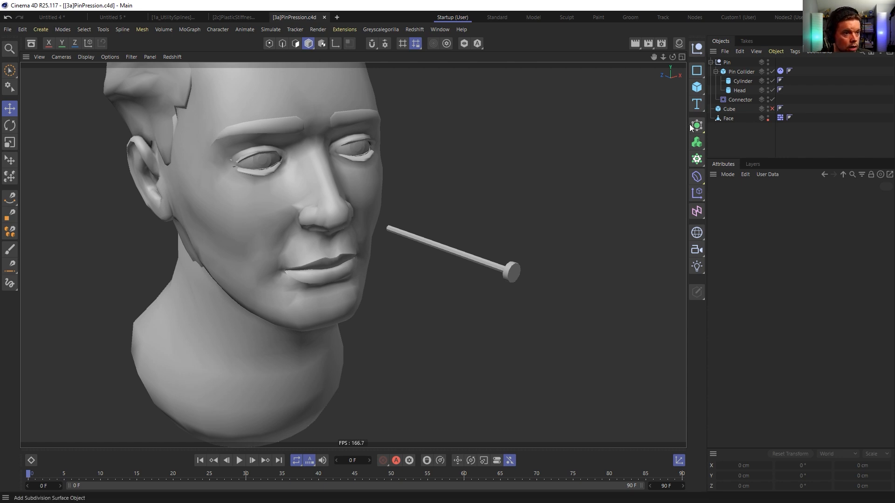
Add a Cloner and make the Pin group its child
{"action": "left_click", "coordinate": [696, 159]}
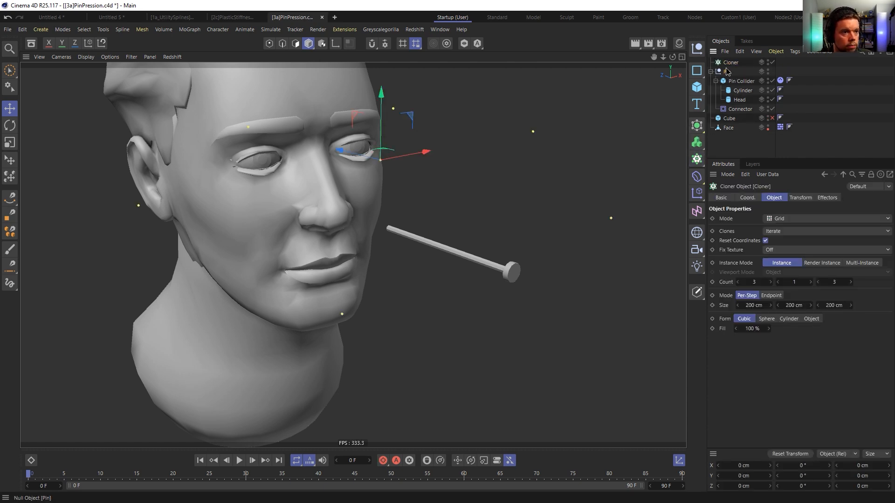
{"action": "left_click_drag", "start_coordinate": [727, 71], "coordinate": [728, 69]}
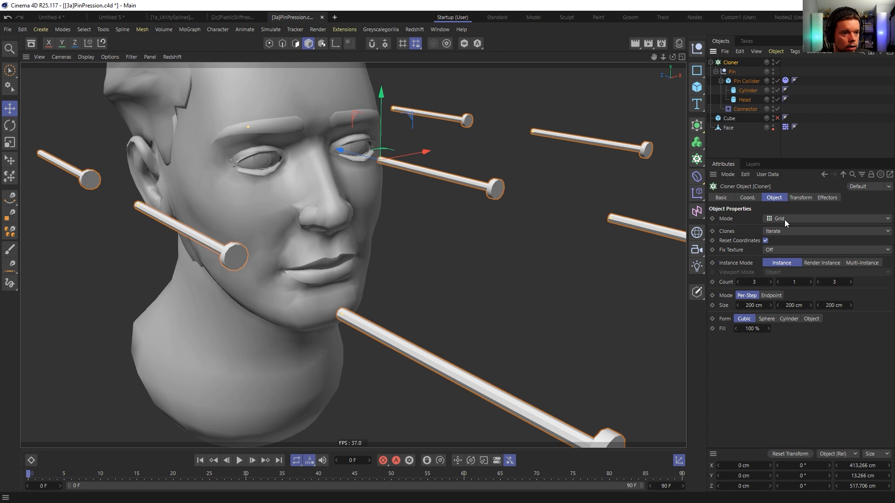
{"action": "left_click_drag", "start_coordinate": [451, 278], "coordinate": [501, 267], "text": "alt"}
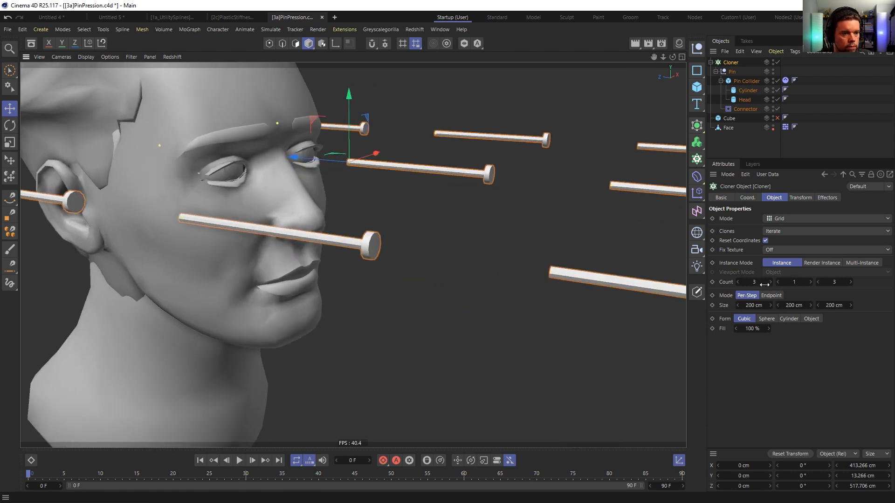
Set the Cloner's grid count to 7 in Y and 1 in Z
{"action": "left_click", "coordinate": [820, 282]}
{"action": "left_click", "coordinate": [820, 283]}
{"action": "left_click", "coordinate": [810, 284]}
{"action": "left_click", "coordinate": [810, 283]}
{"action": "left_click", "coordinate": [810, 284]}
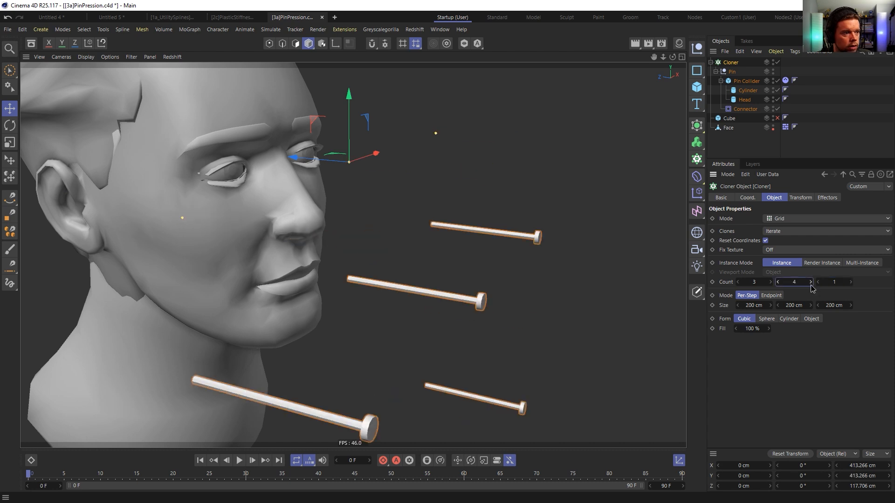
{"action": "left_click", "coordinate": [811, 283]}
{"action": "left_click", "coordinate": [811, 283]}
{"action": "left_click", "coordinate": [811, 283]}
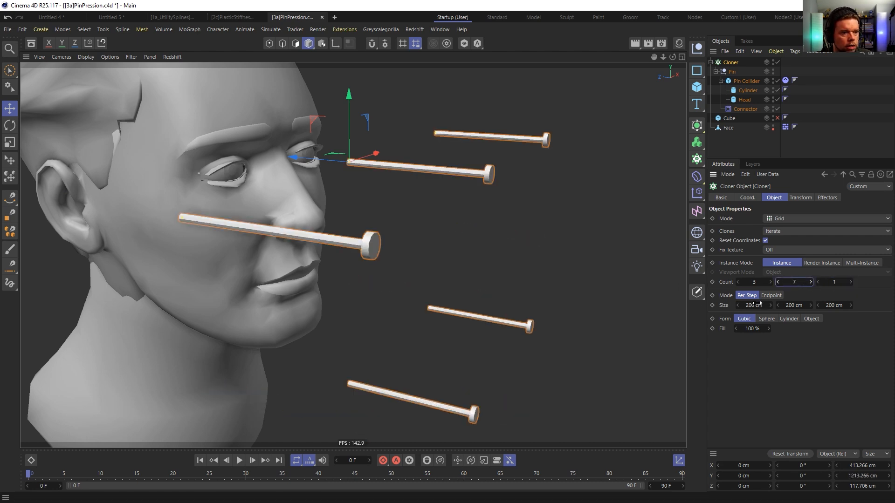
Set the Cloner's per-step grid size to 25 cm on all three axes
{"action": "type", "text": "25"}
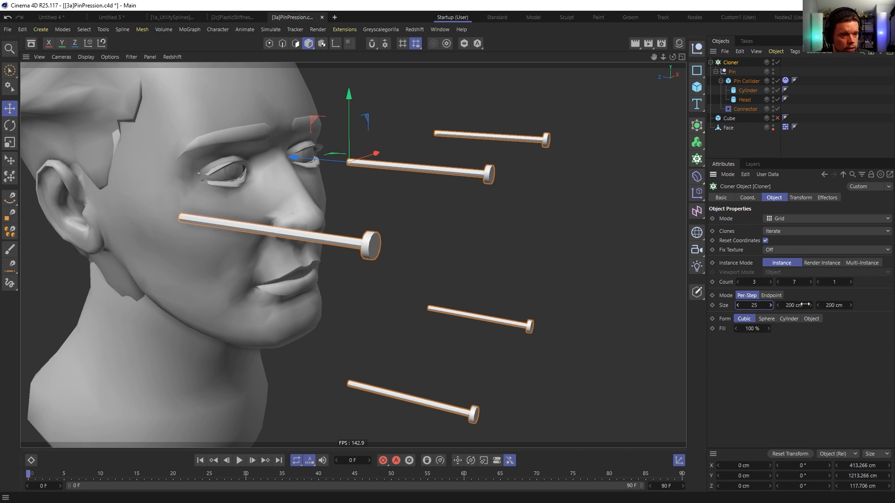
{"action": "key", "text": "Tab"}
{"action": "type", "text": "25"}
{"action": "key", "text": "Tab"}
{"action": "type", "text": "25"}
{"action": "key", "text": "Return"}
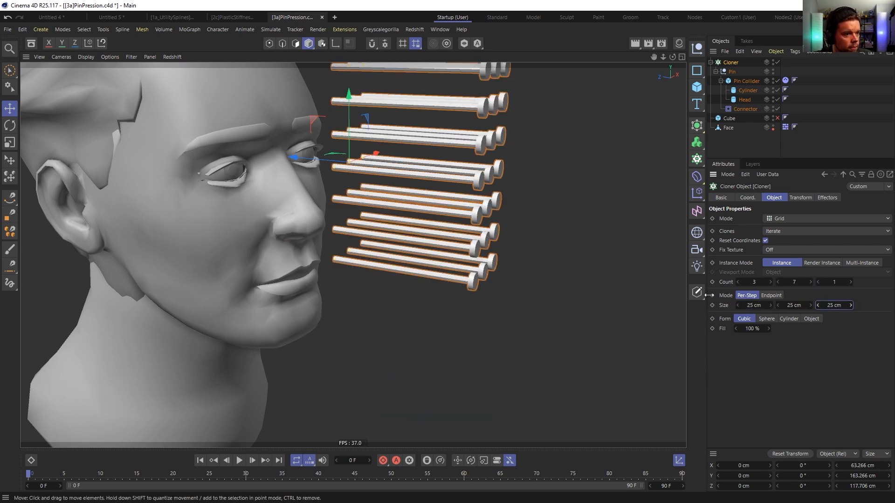
Tighten the Cloner's per-step grid size to 15 cm on all three axes
{"action": "left_click_drag", "start_coordinate": [403, 211], "coordinate": [435, 233], "text": "alt"}
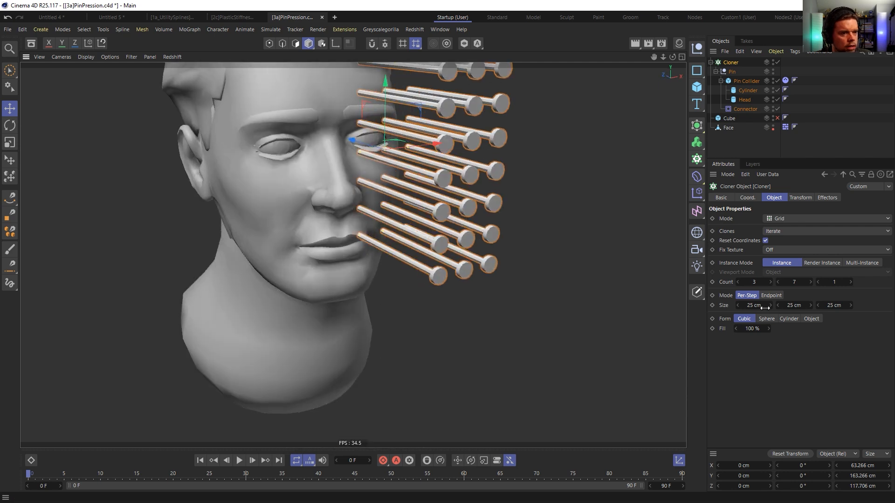
{"action": "key", "text": "Tab"}
{"action": "type", "text": "15"}
{"action": "key", "text": "Tab"}
{"action": "type", "text": "15"}
{"action": "key", "text": "Return"}
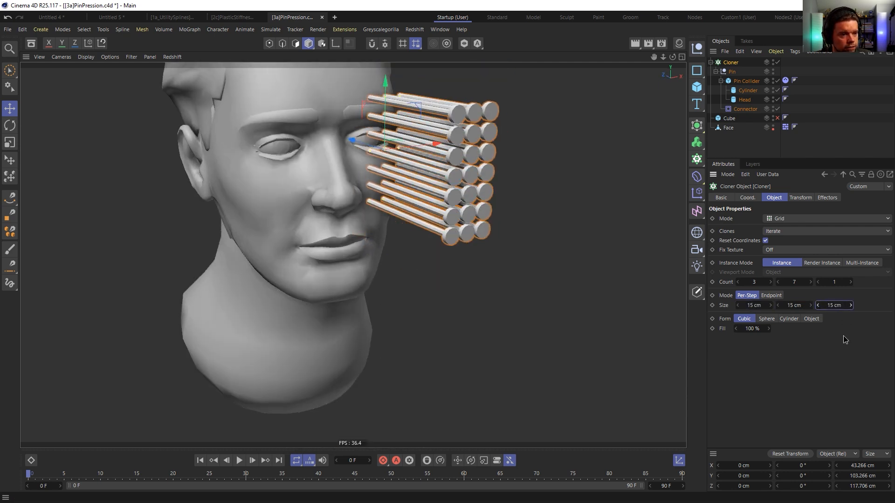
Increase the Cloner's count to 22 by 23 and position the pin grid over the face at about X -16.2 cm, Y -30.5 cm
{"action": "left_click_drag", "start_coordinate": [448, 179], "coordinate": [465, 187], "text": "alt"}
{"action": "middle_click_drag", "start_coordinate": [472, 255], "coordinate": [483, 338], "text": "alt"}
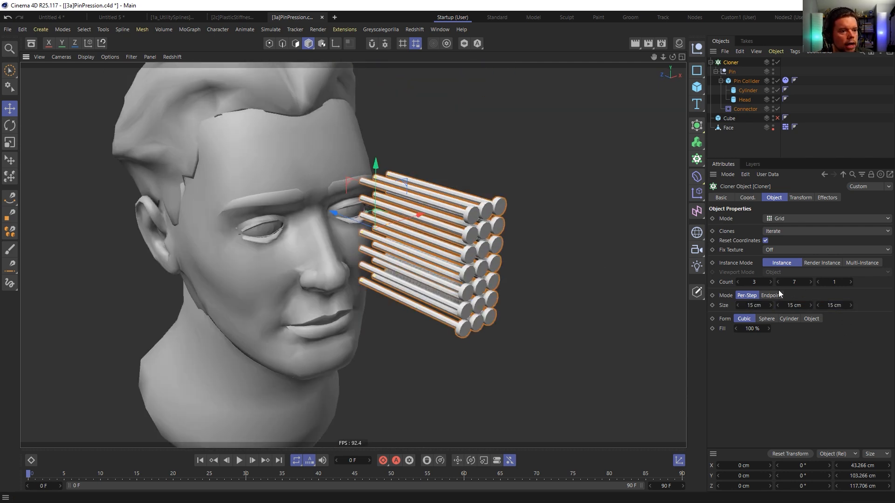
{"action": "left_click_drag", "start_coordinate": [771, 282], "coordinate": [778, 282]}
{"action": "left_click_drag", "start_coordinate": [442, 227], "coordinate": [409, 226], "text": "alt"}
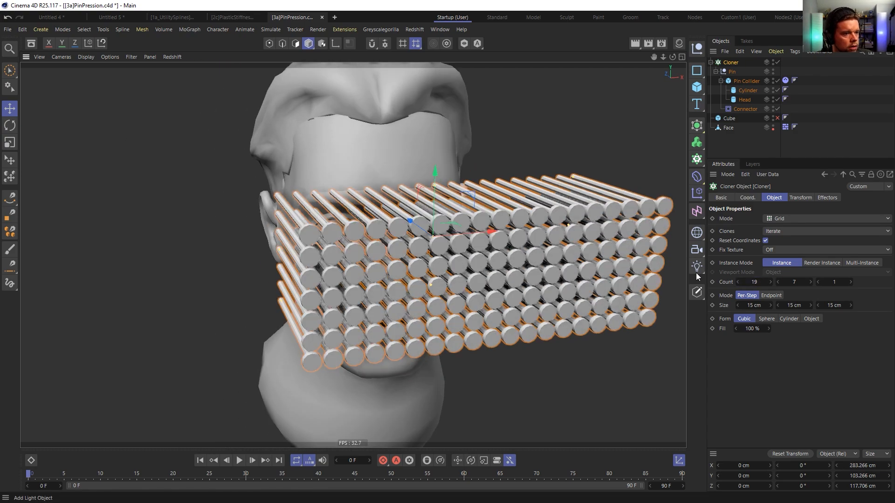
{"action": "left_click_drag", "start_coordinate": [791, 282], "coordinate": [798, 281]}
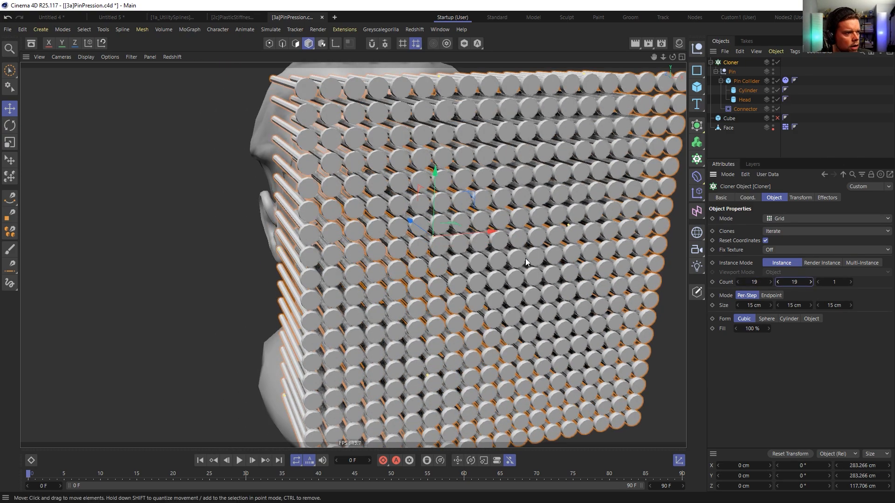
{"action": "left_click_drag", "start_coordinate": [525, 258], "coordinate": [441, 261], "text": "alt"}
{"action": "right_click_drag", "start_coordinate": [441, 261], "coordinate": [400, 275], "text": "alt"}
{"action": "left_click_drag", "start_coordinate": [400, 276], "coordinate": [449, 271], "text": "alt"}
{"action": "left_click_drag", "start_coordinate": [318, 212], "coordinate": [171, 243], "text": "alt"}
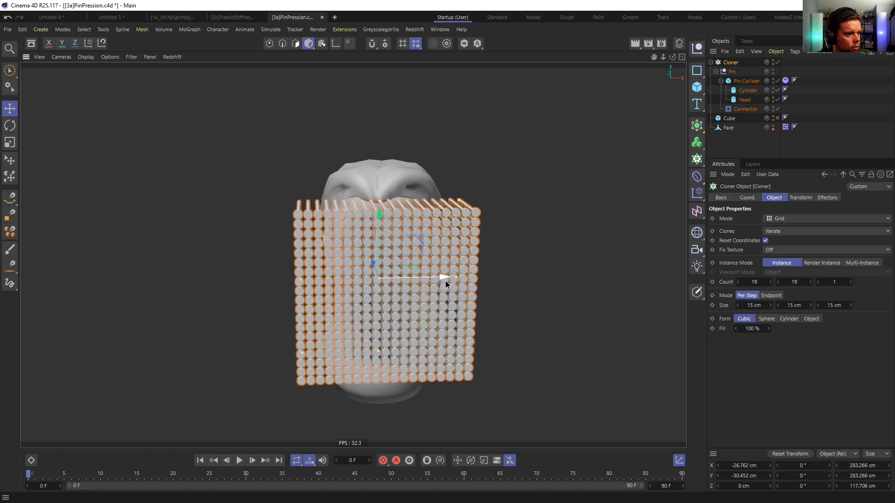
{"action": "left_click_drag", "start_coordinate": [446, 280], "coordinate": [452, 281]}
{"action": "left_click_drag", "start_coordinate": [756, 282], "coordinate": [799, 282]}
{"action": "left_click_drag", "start_coordinate": [600, 298], "coordinate": [462, 304], "text": "alt"}
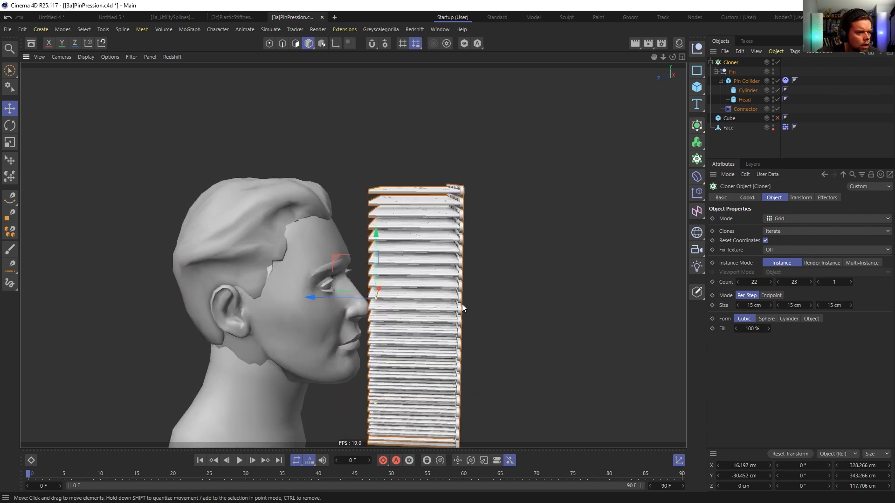
Examine the collision settings of the Face's Dynamics Body tag and the gap between face and pins
{"action": "left_click", "coordinate": [730, 127]}
{"action": "left_click", "coordinate": [785, 128]}
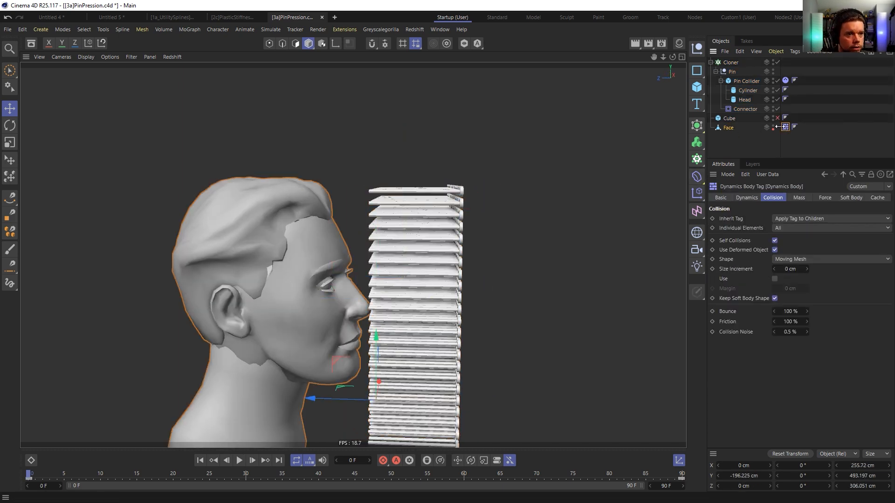
{"action": "left_click_drag", "start_coordinate": [530, 227], "coordinate": [466, 279], "text": "alt"}
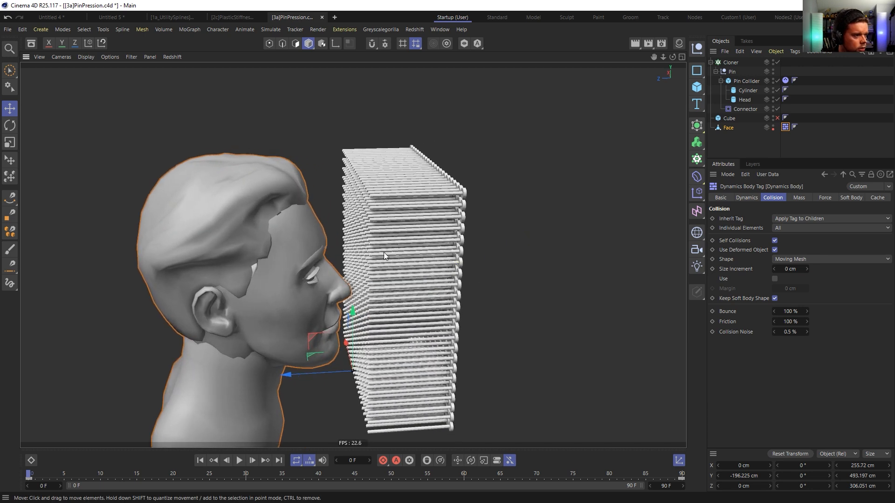
Add a cube, scale it up to about 424 cm, and flatten it along Z into a panel about 15.7 cm thick
{"action": "left_click", "coordinate": [699, 87]}
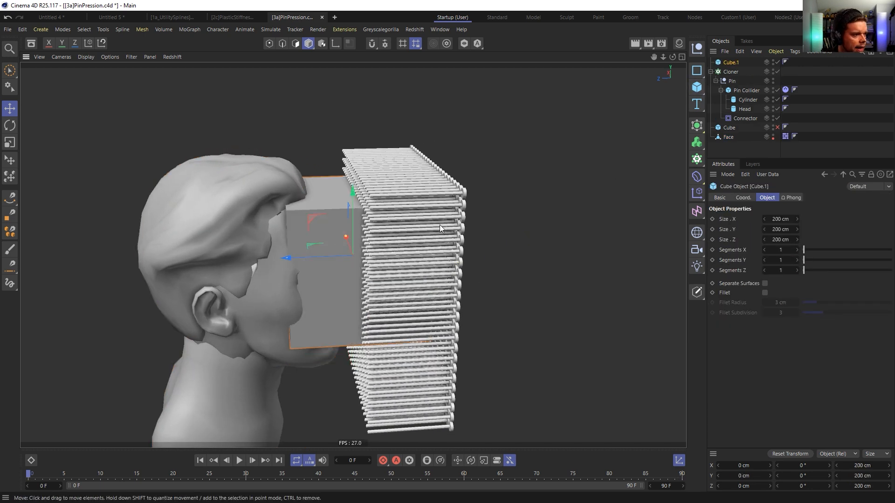
{"action": "key", "text": "t"}
{"action": "left_click_drag", "start_coordinate": [416, 223], "coordinate": [541, 233]}
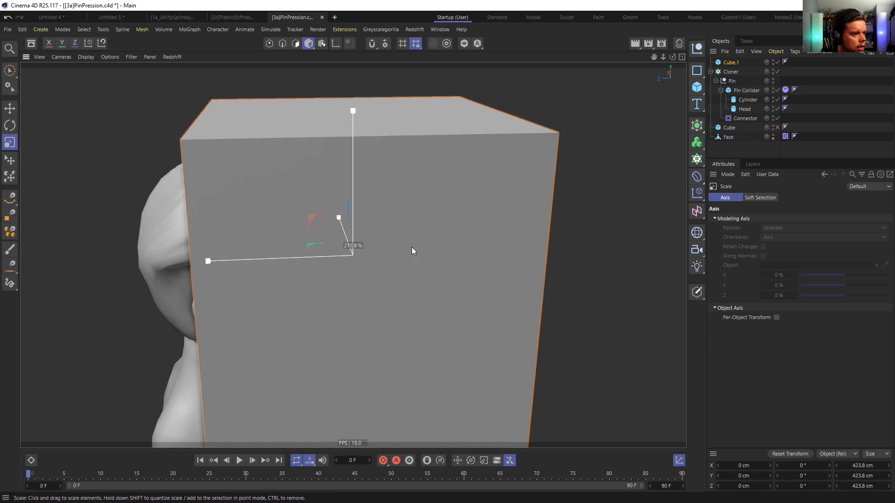
{"action": "left_click_drag", "start_coordinate": [211, 260], "coordinate": [429, 208]}
Move the panel across the pins to about Y -27.3 cm, Z -95.5 cm, and save the scene
{"action": "key", "text": "e"}
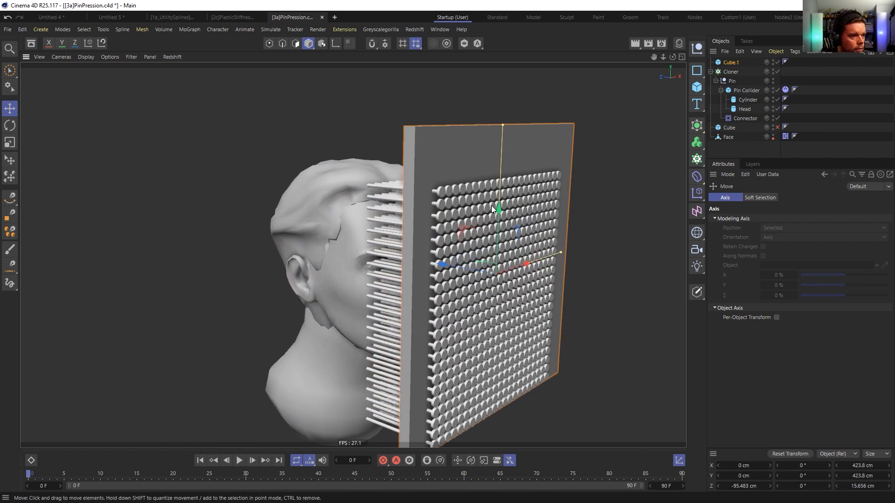
{"action": "left_click_drag", "start_coordinate": [493, 208], "coordinate": [437, 241]}
{"action": "key", "text": "ctrl+s"}
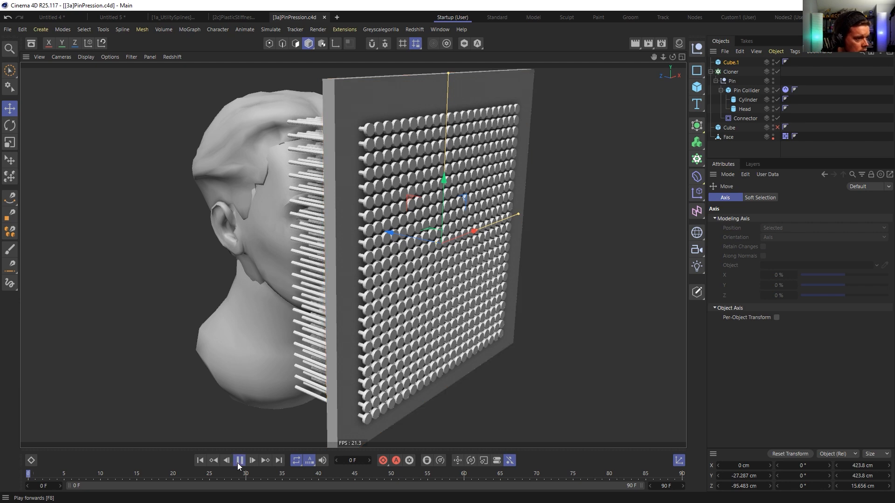
Play the simulation to about frame 66 and examine how the head pushes the pins through the panel
{"action": "left_click_drag", "start_coordinate": [264, 389], "coordinate": [307, 308], "text": "alt"}
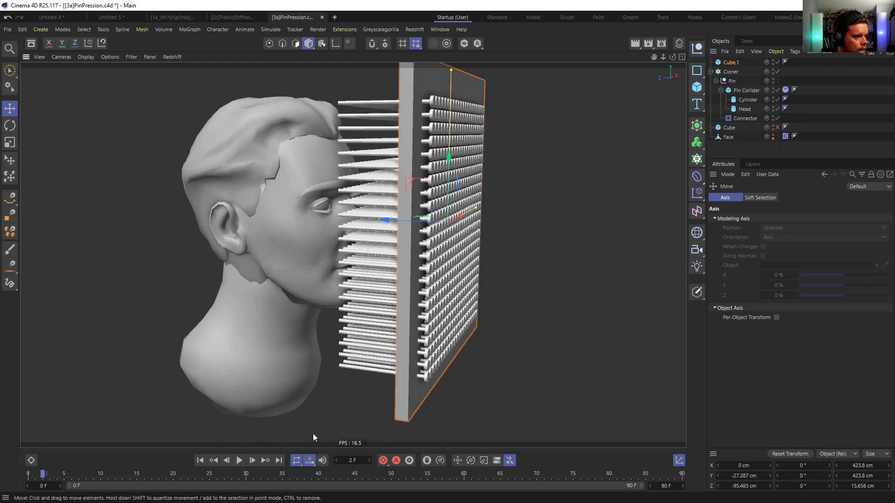
{"action": "left_click", "coordinate": [239, 460]}
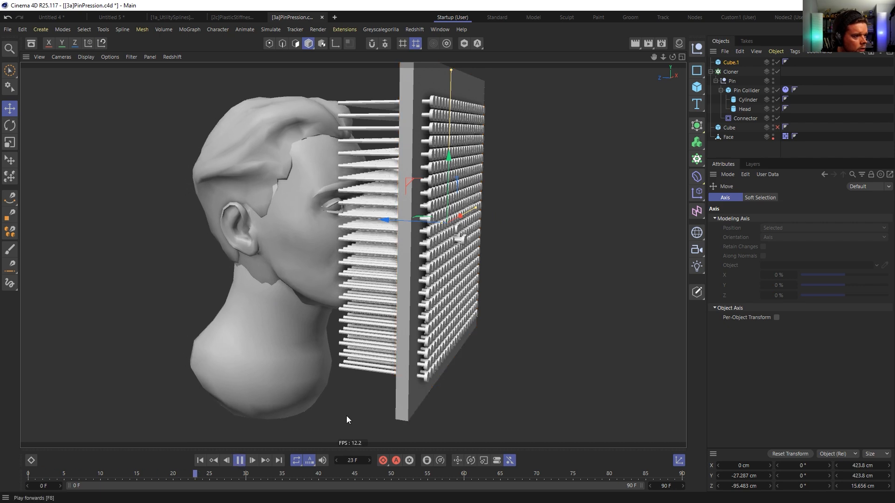
{"action": "left_click_drag", "start_coordinate": [462, 297], "coordinate": [429, 300], "text": "alt"}
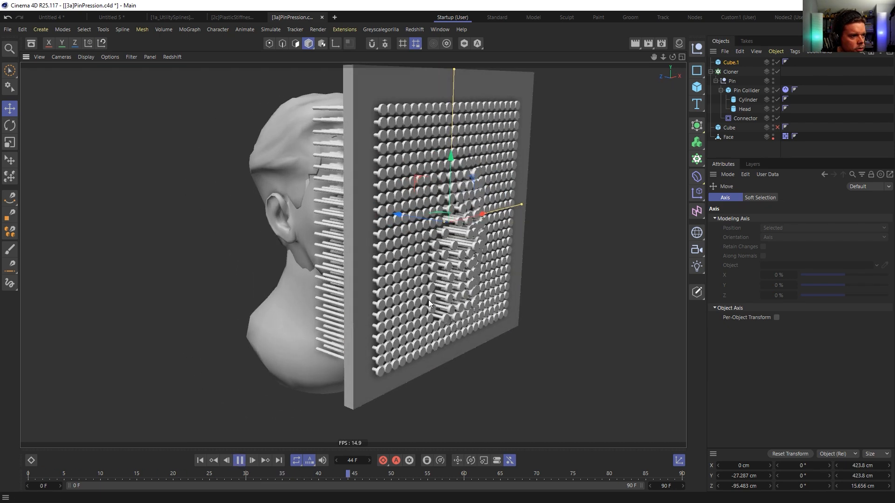
{"action": "left_click", "coordinate": [241, 461]}
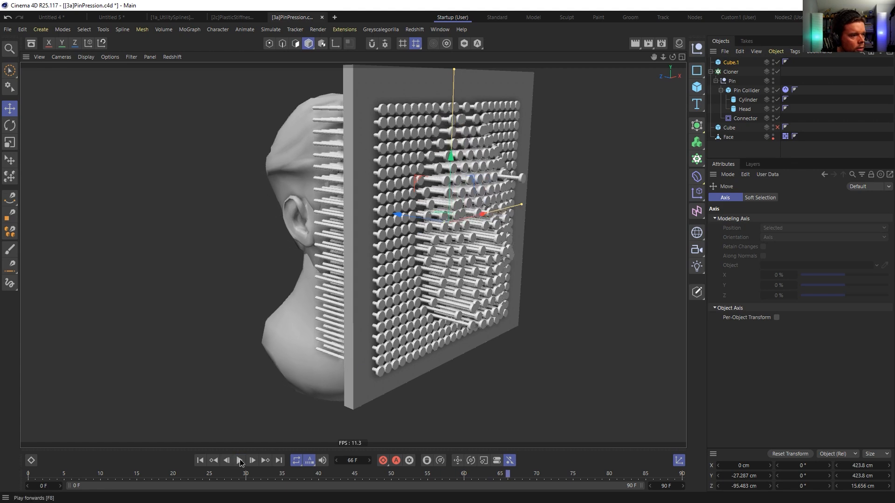
{"action": "left_click_drag", "start_coordinate": [499, 267], "coordinate": [466, 294], "text": "alt"}
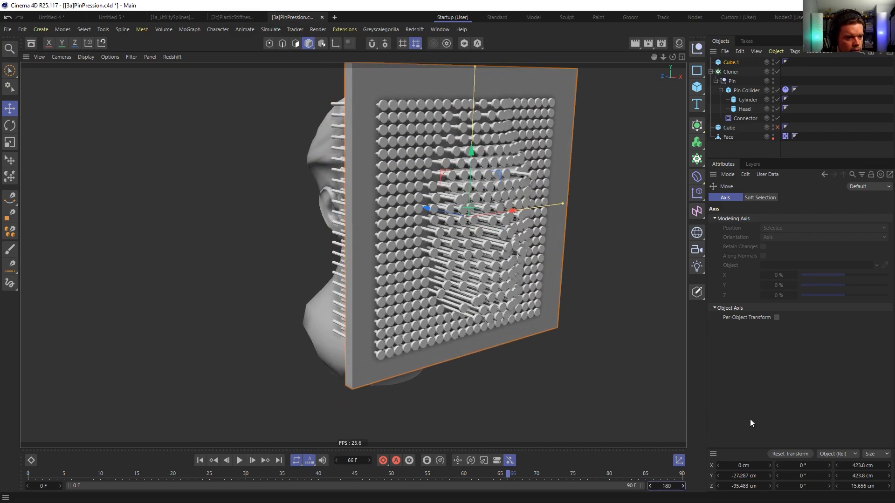
Extend the timeline to 180 frames and play the simulation to about frame 139 to examine the pins' travel from the side
{"action": "key", "text": "Return"}
{"action": "left_click", "coordinate": [239, 461]}
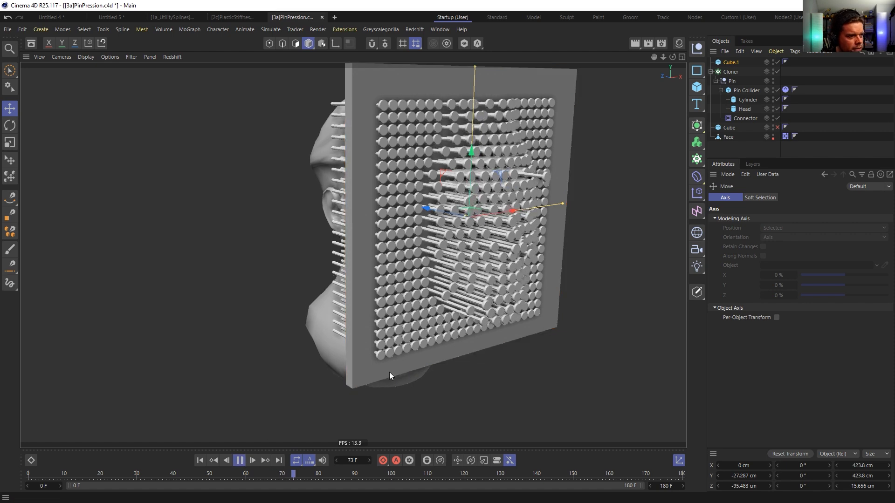
{"action": "left_click_drag", "start_coordinate": [423, 295], "coordinate": [491, 300], "text": "alt"}
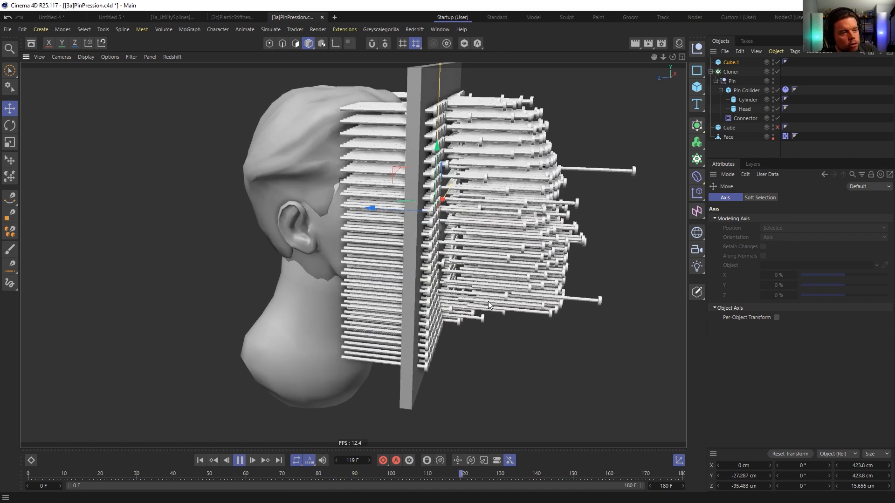
{"action": "left_click", "coordinate": [240, 461]}
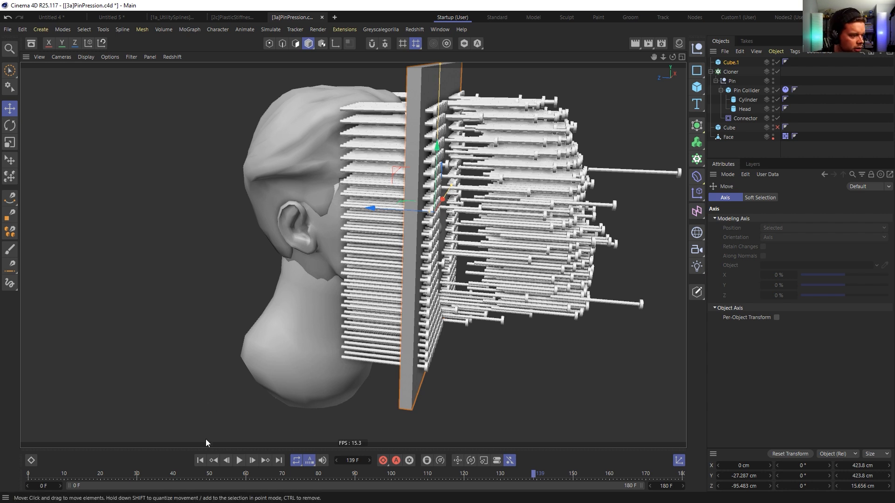
{"action": "left_click", "coordinate": [201, 460]}
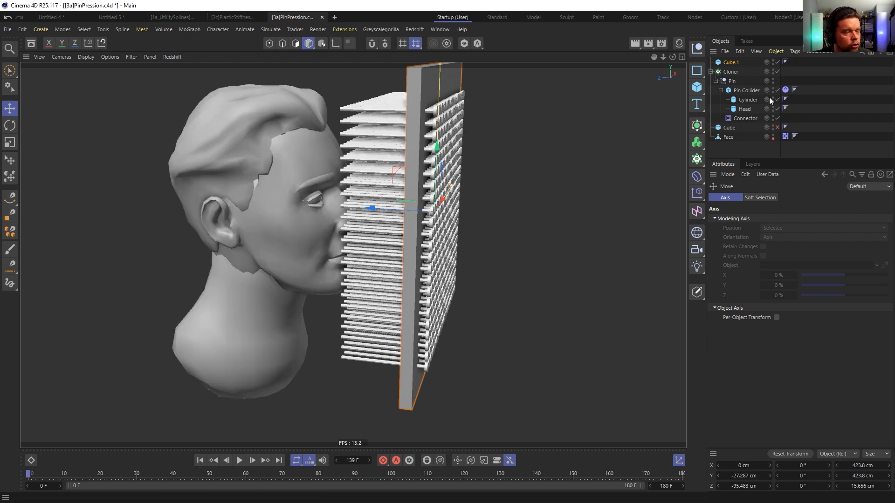
Set Linear Damping to 99 % in the force settings of the Pin Collider's Dynamics Body tag
{"action": "left_click", "coordinate": [785, 90]}
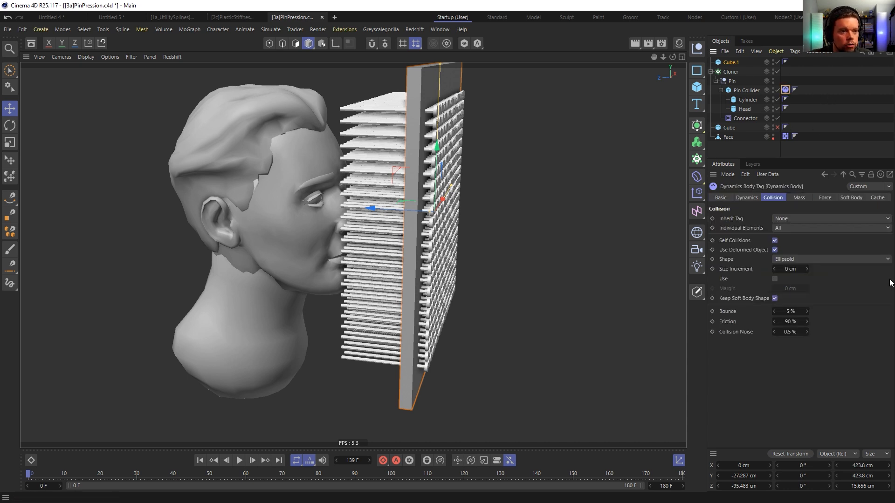
{"action": "left_click", "coordinate": [823, 201]}
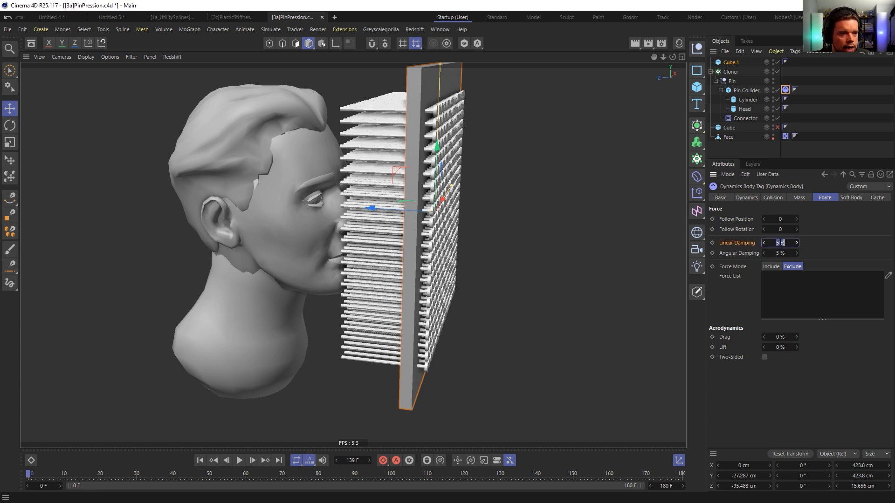
{"action": "type", "text": "99"}
{"action": "key", "text": "Return"}
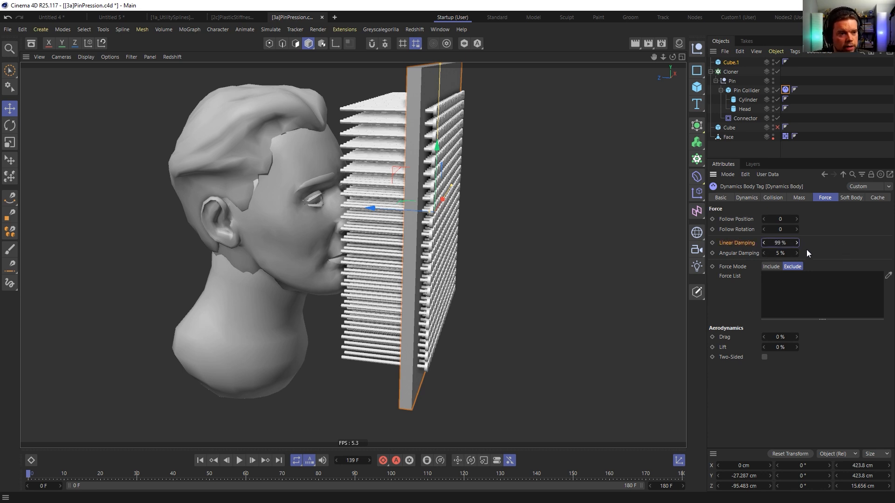
Disable Self Collisions and set Bounce and Friction to 0 % on the Pin Collider's Dynamics Body tag
{"action": "left_click_drag", "start_coordinate": [422, 241], "coordinate": [355, 202], "text": "alt"}
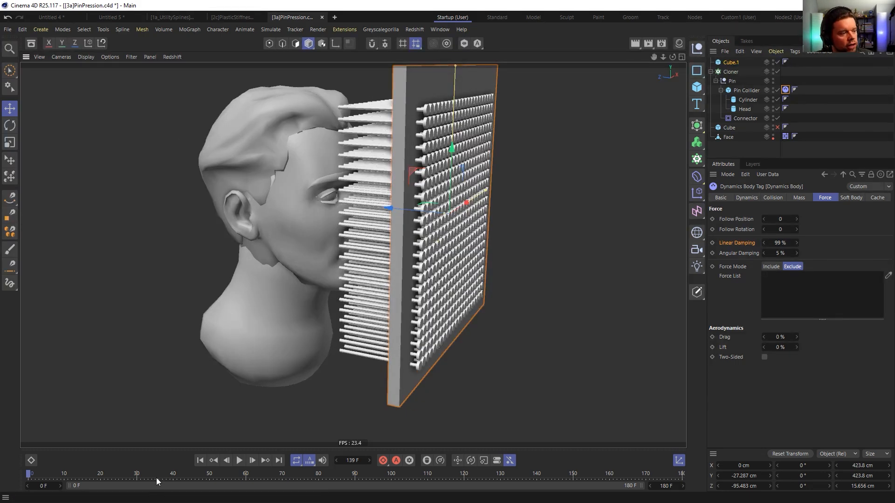
{"action": "left_click_drag", "start_coordinate": [401, 304], "coordinate": [385, 304], "text": "alt"}
{"action": "middle_click_drag", "start_coordinate": [457, 304], "coordinate": [385, 294], "text": "alt"}
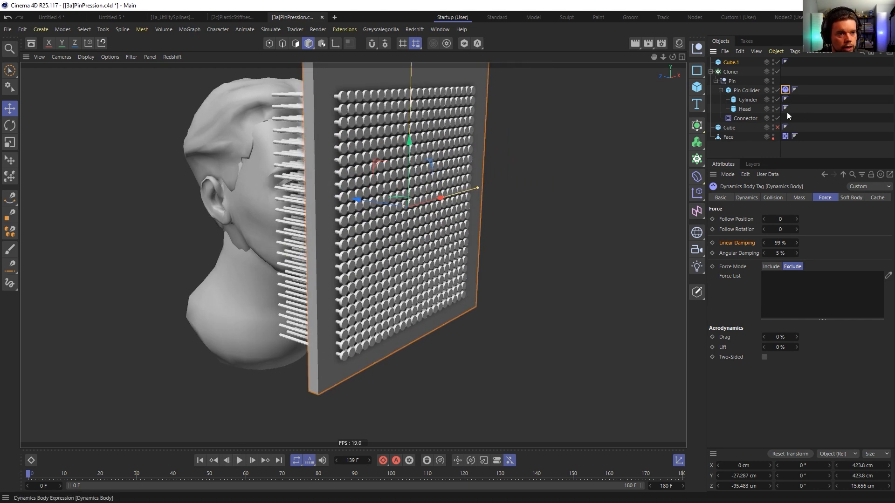
{"action": "left_click", "coordinate": [776, 200]}
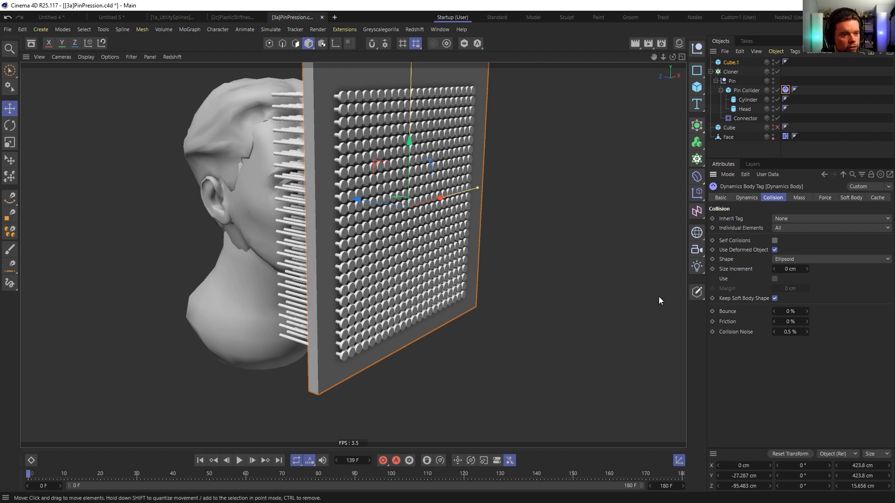
Play the simulation to about frame 115, examine the face relief in the pins, and rewind to the start
{"action": "left_click", "coordinate": [239, 461]}
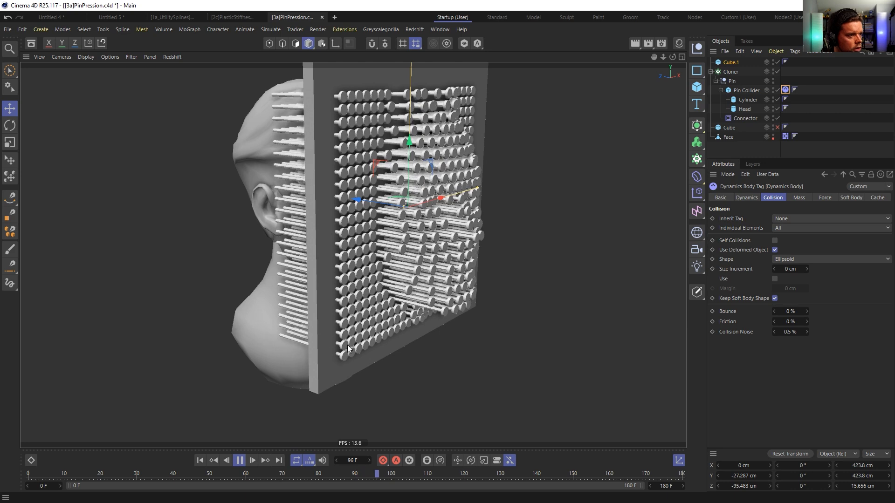
{"action": "left_click", "coordinate": [239, 461]}
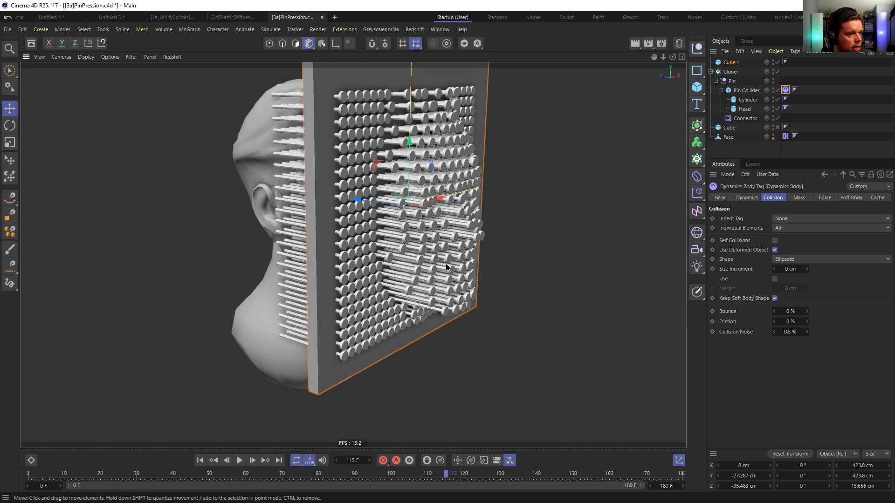
{"action": "left_click_drag", "start_coordinate": [448, 268], "coordinate": [311, 262], "text": "alt"}
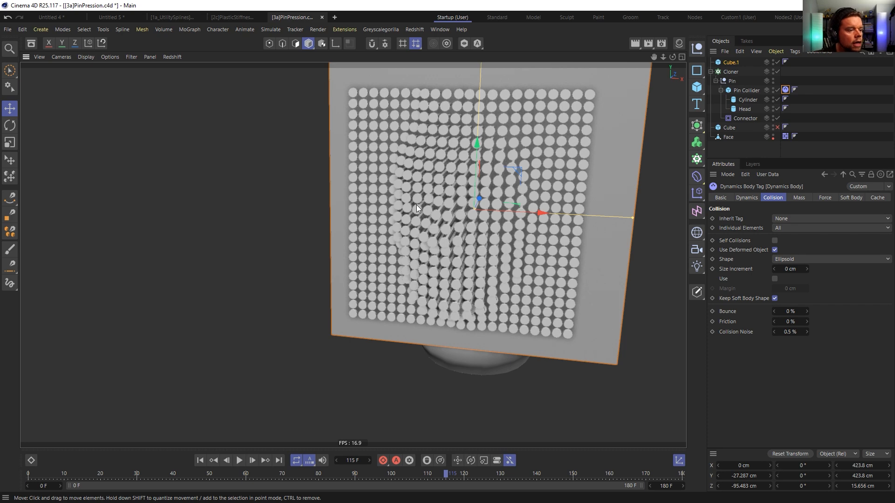
{"action": "left_click_drag", "start_coordinate": [429, 199], "coordinate": [494, 210], "text": "alt"}
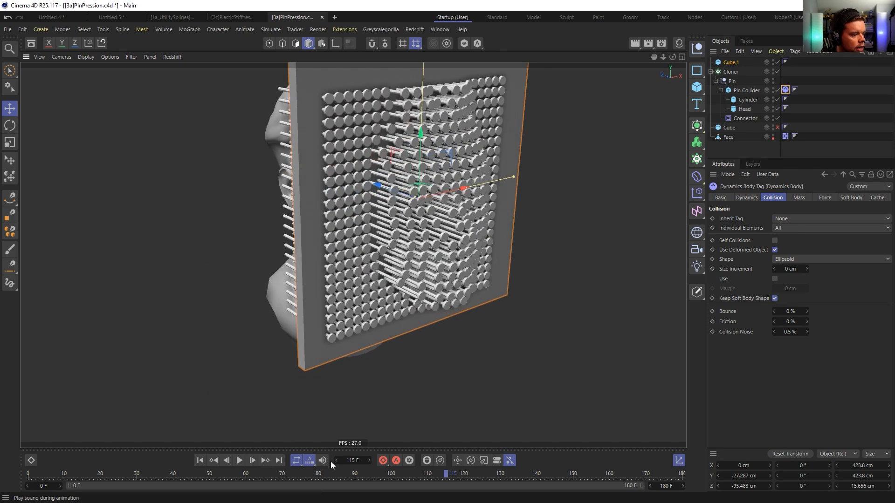
{"action": "left_click", "coordinate": [200, 461]}
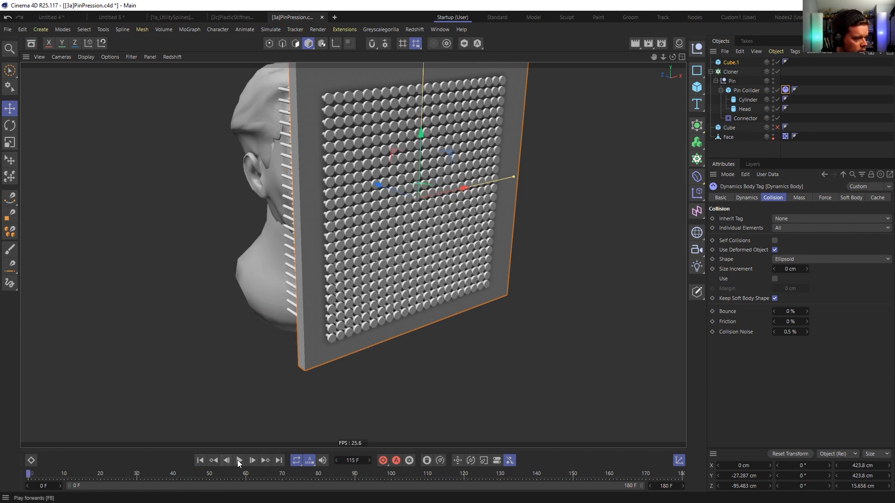
Replay the simulation to about frame 53 to check the pins, rewind to frame 0, and save the scene
{"action": "left_click", "coordinate": [240, 461]}
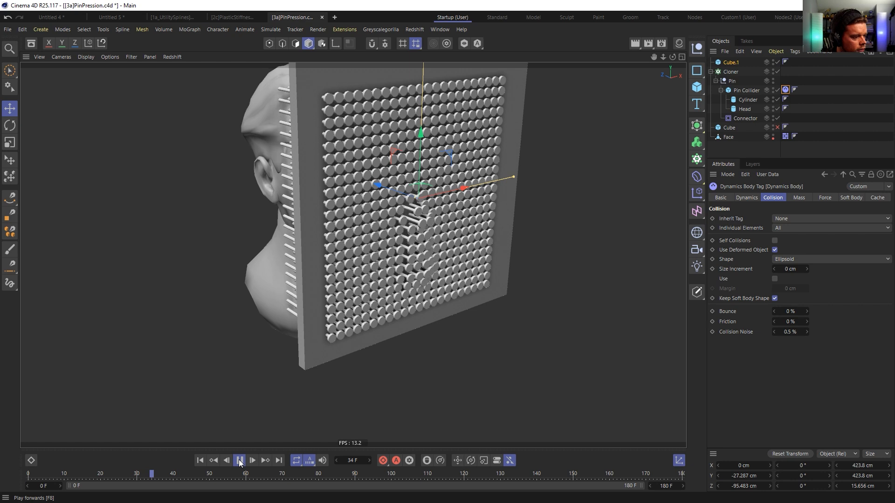
{"action": "left_click", "coordinate": [239, 461]}
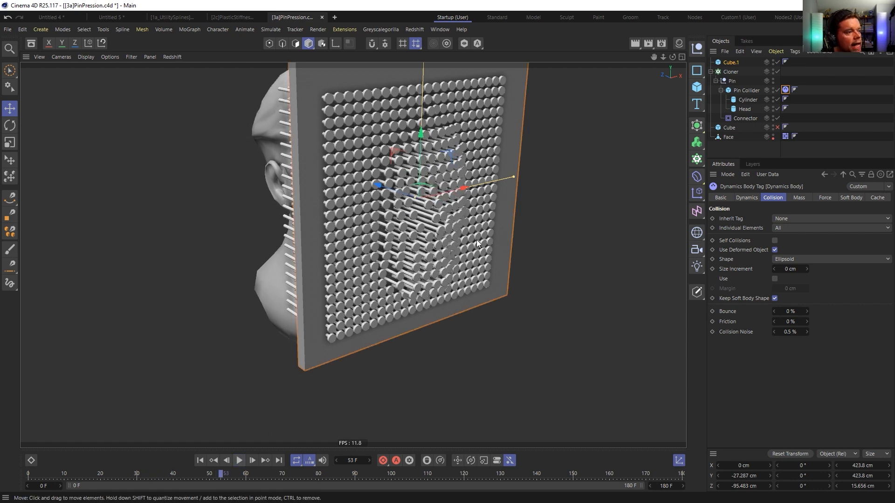
{"action": "left_click_drag", "start_coordinate": [433, 240], "coordinate": [298, 376], "text": "alt"}
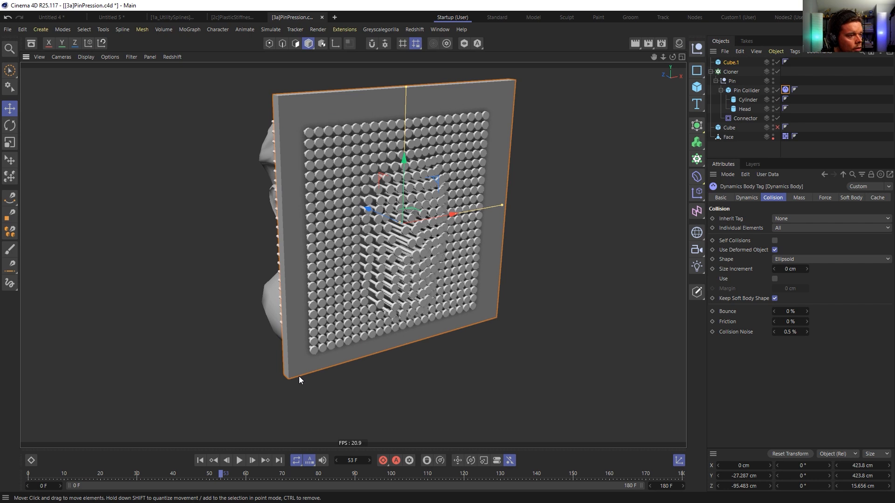
{"action": "left_click", "coordinate": [200, 461]}
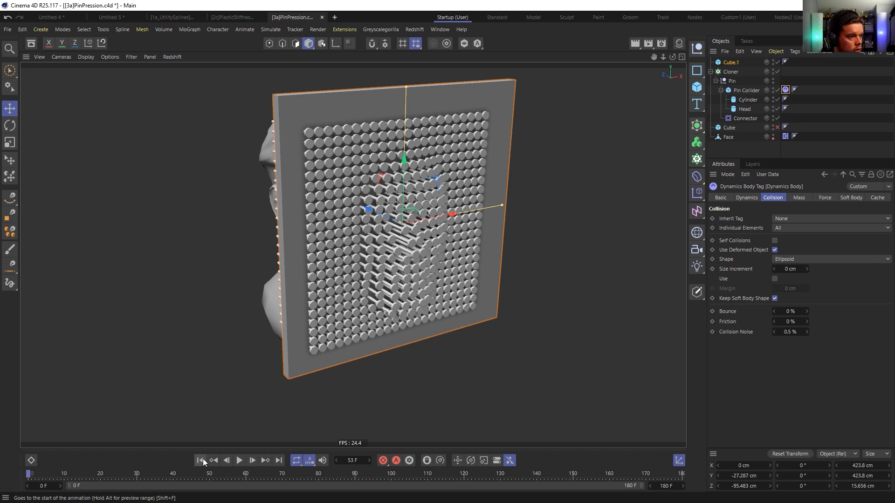
{"action": "key", "text": "ctrl+s"}
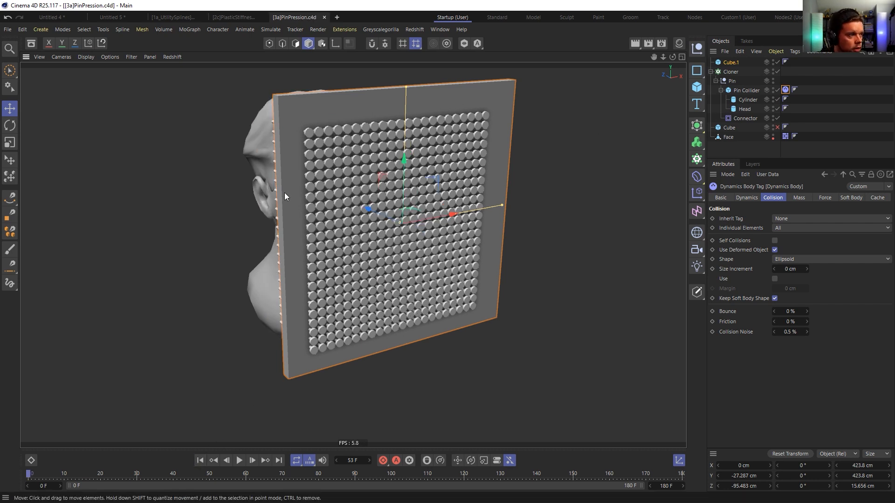
Try to scale the pin Cloner down to about 195 x 204 cm and move it back to about Z -42.8 cm
{"action": "left_click_drag", "start_coordinate": [284, 192], "coordinate": [345, 206], "text": "alt"}
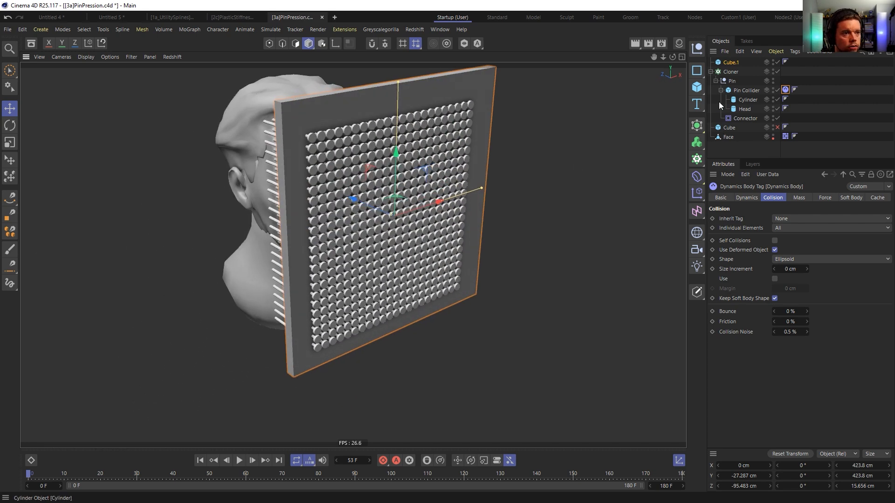
{"action": "left_click", "coordinate": [729, 71]}
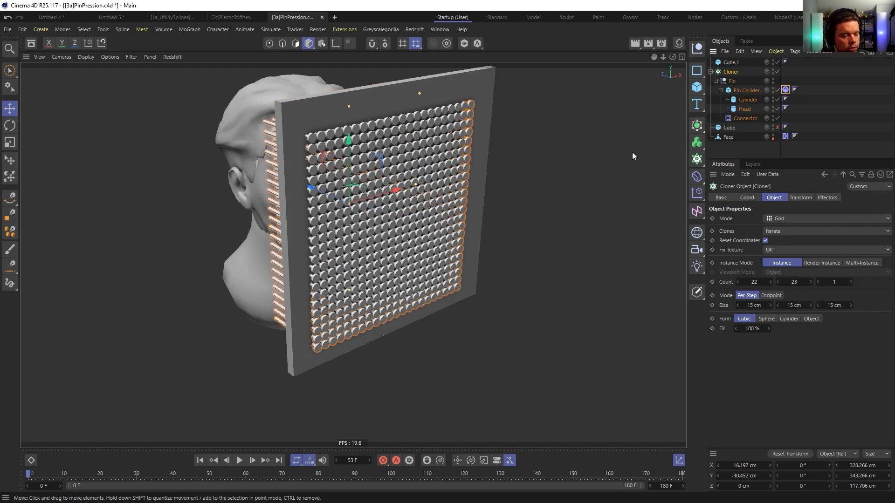
{"action": "key", "text": "t"}
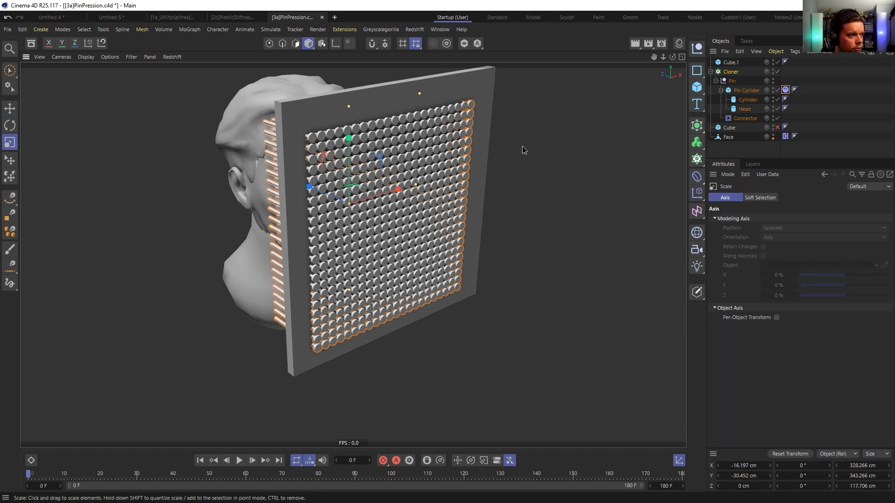
{"action": "left_click_drag", "start_coordinate": [501, 157], "coordinate": [396, 215]}
{"action": "key", "text": "e"}
{"action": "left_click_drag", "start_coordinate": [320, 192], "coordinate": [336, 196]}
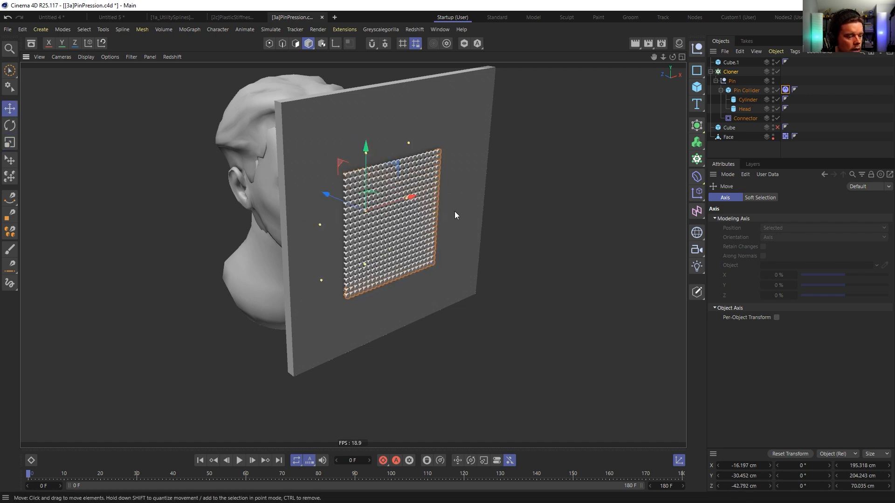
Try to shrink the Cloner further to about 145 x 152 cm and move it to about Z -59.8 cm
{"action": "key", "text": "t"}
{"action": "left_click_drag", "start_coordinate": [484, 218], "coordinate": [344, 200]}
{"action": "key", "text": "e"}
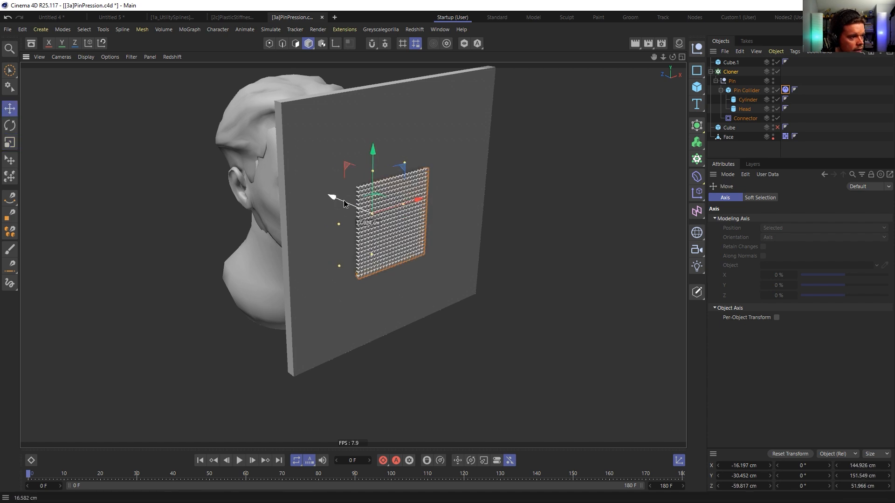
{"action": "left_click_drag", "start_coordinate": [398, 211], "coordinate": [373, 217], "text": "alt"}
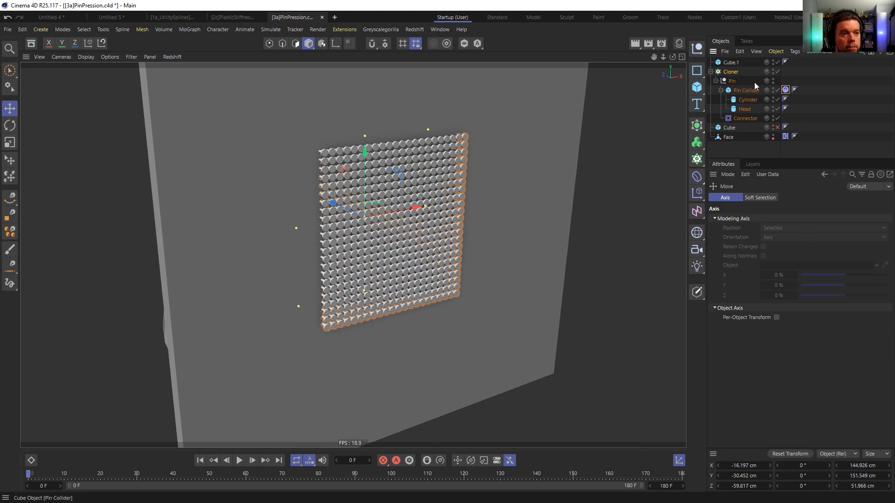
Try a Cloner grid count of 14 by 49 pins
{"action": "left_click", "coordinate": [736, 81]}
{"action": "left_click", "coordinate": [731, 72]}
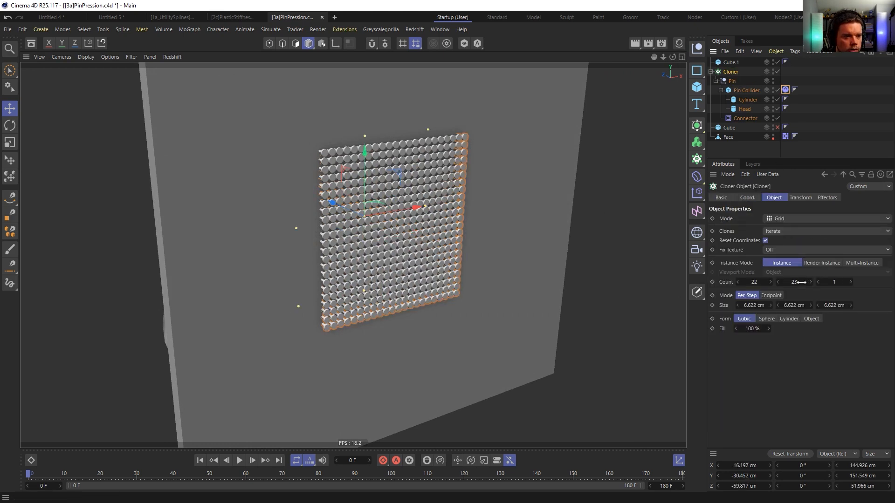
{"action": "left_click_drag", "start_coordinate": [801, 282], "coordinate": [820, 282]}
{"action": "left_click_drag", "start_coordinate": [760, 282], "coordinate": [752, 282]}
{"action": "right_click_drag", "start_coordinate": [486, 204], "coordinate": [445, 213], "text": "alt"}
{"action": "middle_click_drag", "start_coordinate": [445, 214], "coordinate": [444, 264], "text": "alt"}
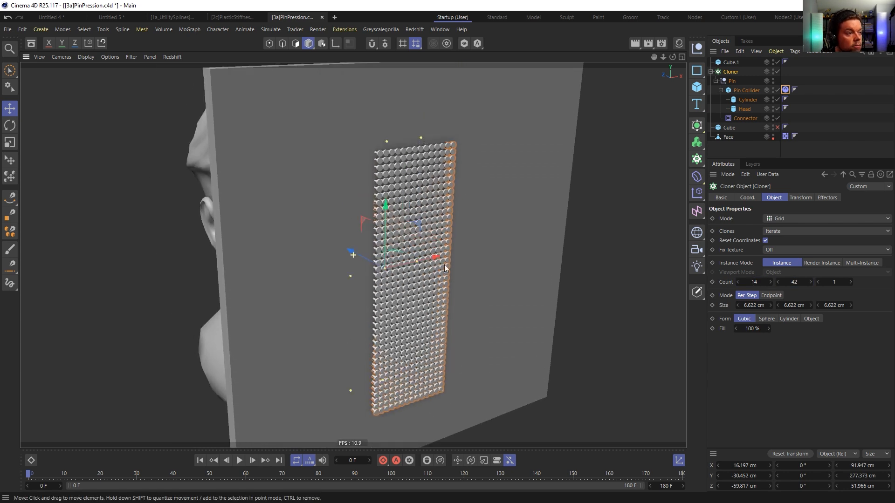
{"action": "left_click_drag", "start_coordinate": [794, 282], "coordinate": [799, 282]}
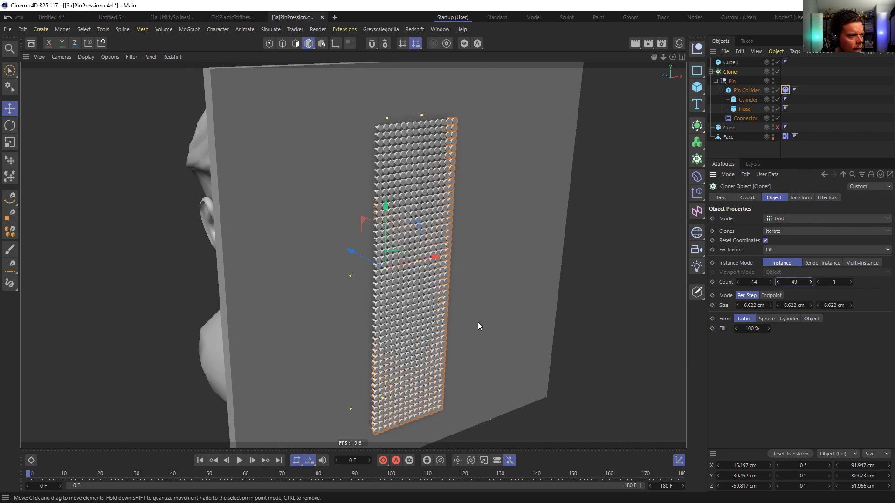
Undo the count changes, moves and scaling made to the pin Cloner
{"action": "left_click_drag", "start_coordinate": [478, 323], "coordinate": [343, 242], "text": "alt"}
{"action": "key", "text": "ctrl+z"}
{"action": "key", "text": "ctrl+z"}
{"action": "key", "text": "ctrl+z"}
{"action": "key", "text": "ctrl+z"}
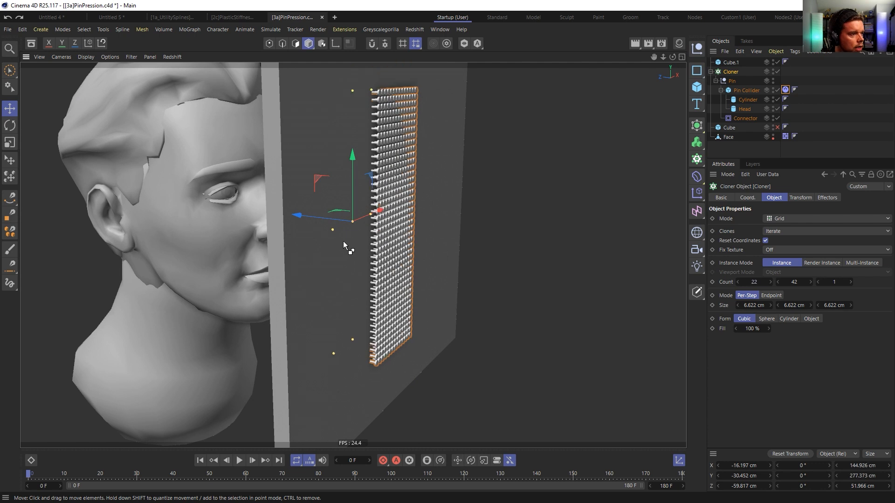
{"action": "key", "text": "ctrl+z"}
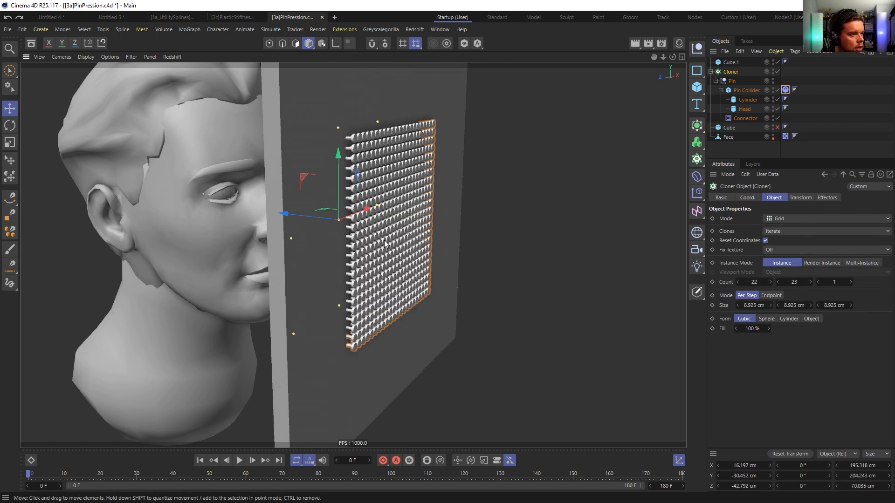
{"action": "key", "text": "ctrl+z"}
{"action": "key", "text": "ctrl+z"}
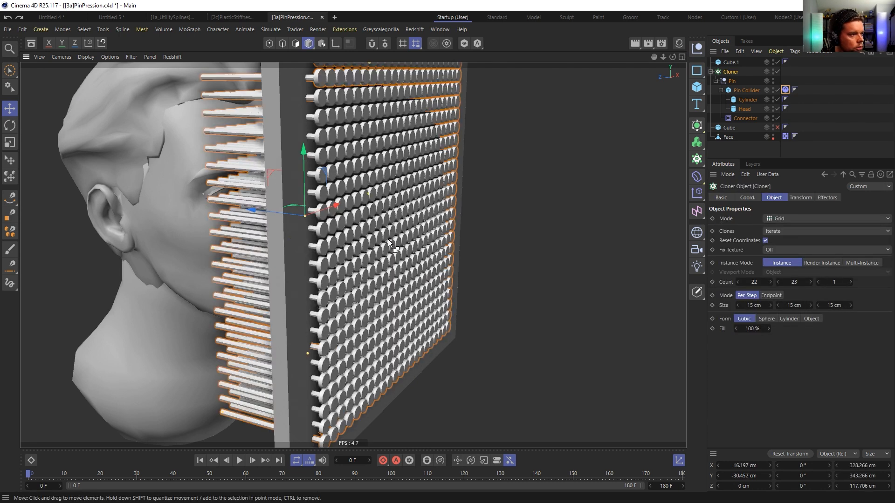
Thin the pin's Cylinder shaft, and set the pin Head's radius to 2 cm and its height to 1 cm
{"action": "left_click", "coordinate": [747, 90]}
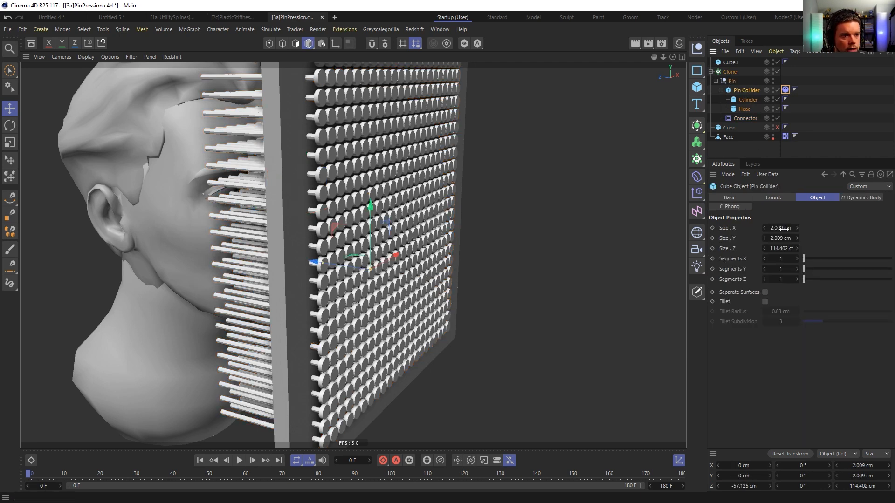
{"action": "left_click", "coordinate": [748, 100]}
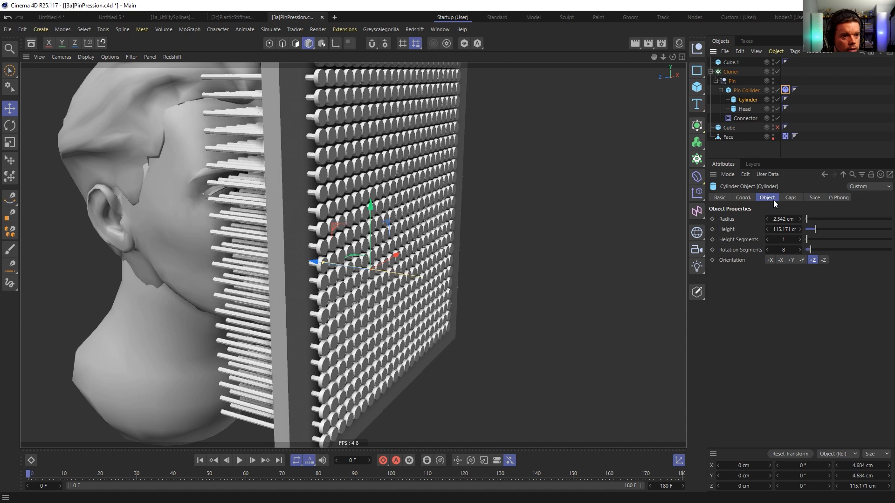
{"action": "left_click", "coordinate": [746, 109]}
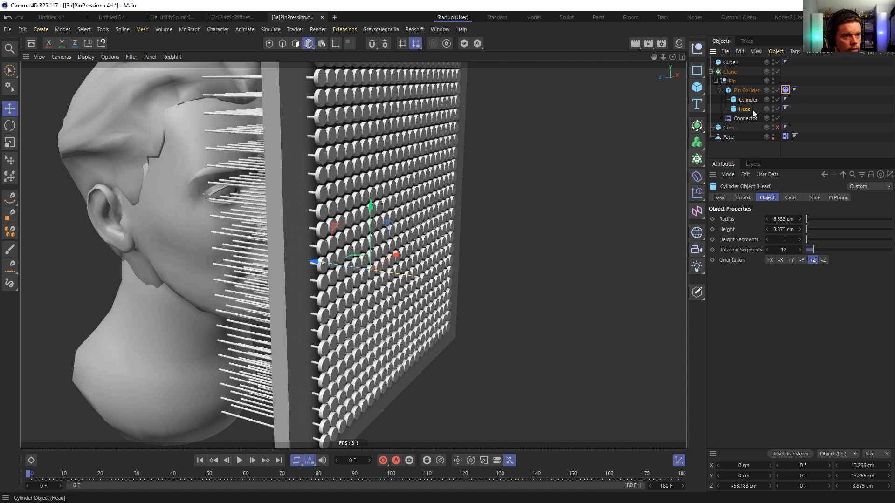
{"action": "key", "text": "Return"}
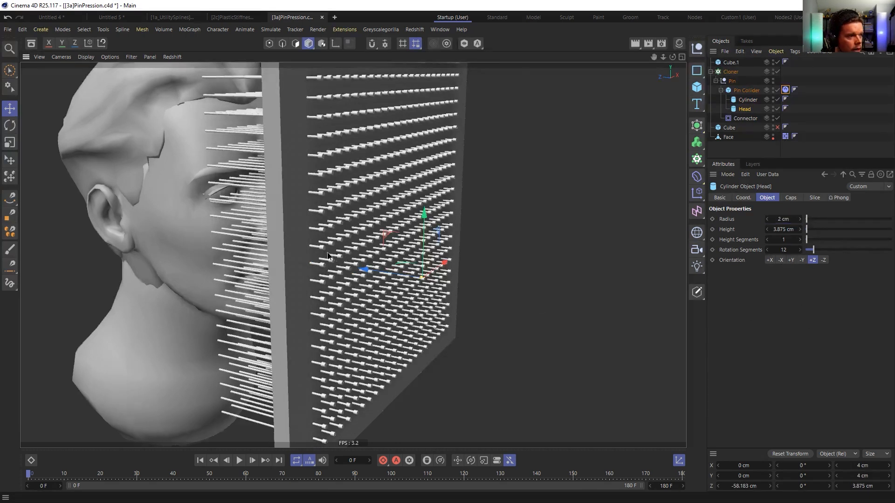
{"action": "left_click_drag", "start_coordinate": [552, 276], "coordinate": [523, 273], "text": "alt"}
{"action": "double_click", "coordinate": [781, 230]}
{"action": "type", "text": "1"}
{"action": "key", "text": "Return"}
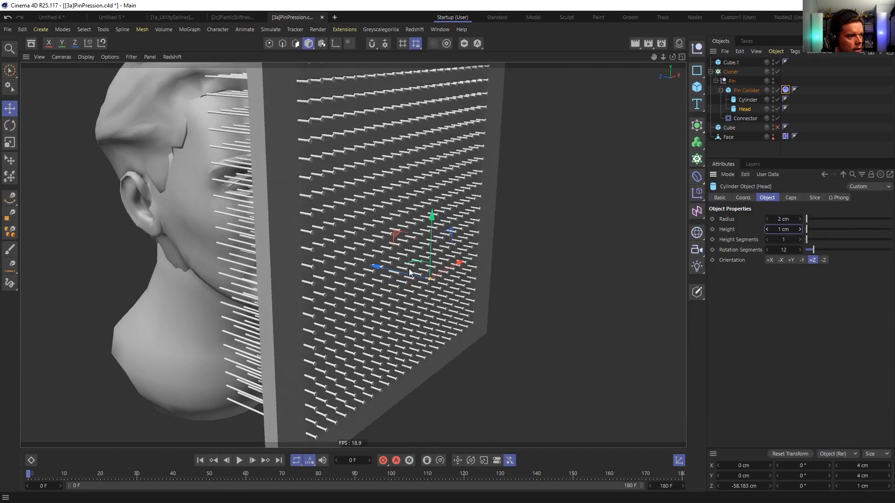
Set the pin Cloner's per-step grid spacing to 5 cm on all three axes
{"action": "left_click_drag", "start_coordinate": [411, 273], "coordinate": [358, 264], "text": "alt"}
{"action": "left_click", "coordinate": [729, 72]}
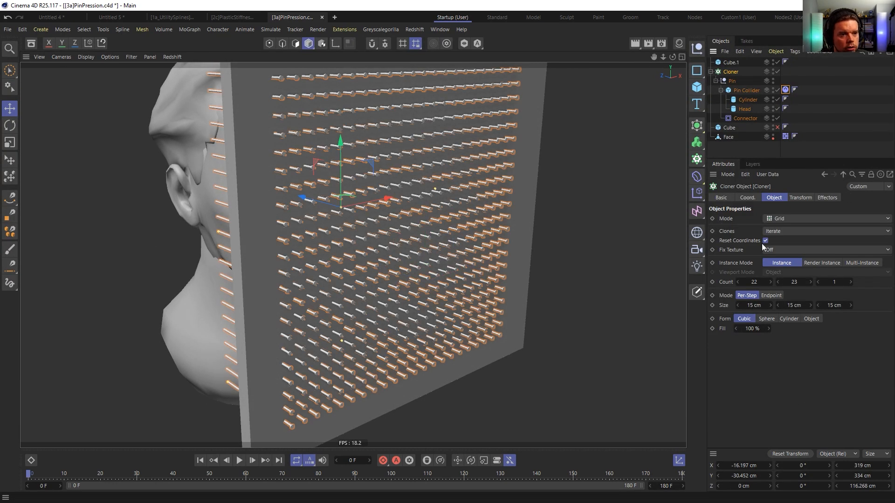
{"action": "double_click", "coordinate": [766, 305]}
{"action": "type", "text": "5"}
{"action": "key", "text": "Tab"}
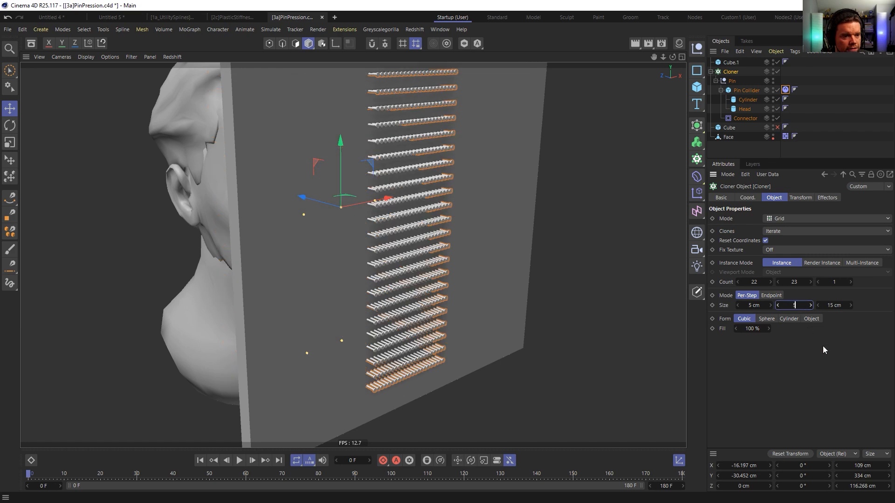
{"action": "type", "text": "5"}
{"action": "key", "text": "Return"}
{"action": "right_click_drag", "start_coordinate": [455, 231], "coordinate": [535, 215], "text": "alt"}
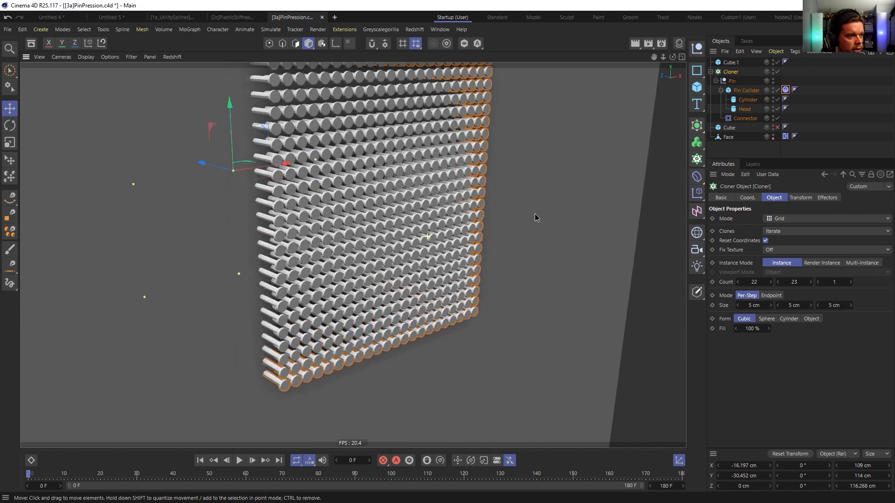
Try a Cloner grid count of 11 by 60 pins
{"action": "left_click_drag", "start_coordinate": [535, 216], "coordinate": [377, 234], "text": "alt"}
{"action": "right_click_drag", "start_coordinate": [377, 234], "coordinate": [350, 243], "text": "alt"}
{"action": "left_click_drag", "start_coordinate": [351, 244], "coordinate": [407, 249], "text": "alt"}
{"action": "left_click_drag", "start_coordinate": [778, 282], "coordinate": [757, 291]}
{"action": "left_click_drag", "start_coordinate": [465, 245], "coordinate": [379, 337], "text": "alt"}
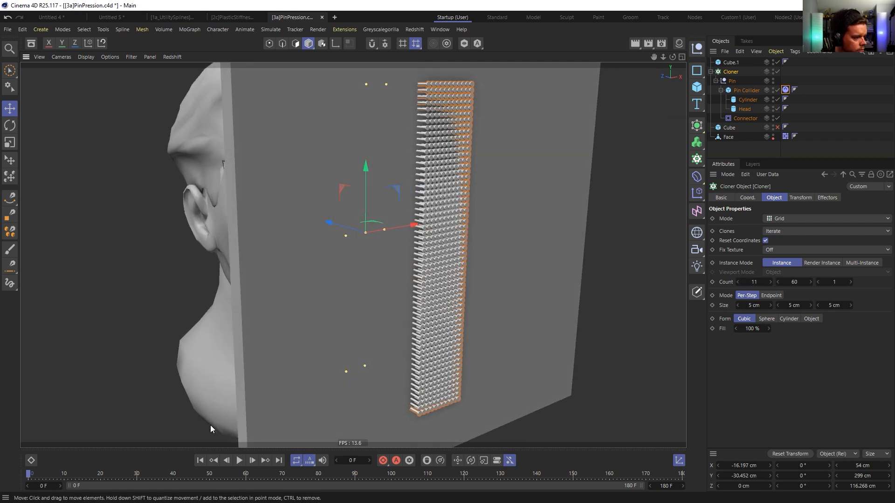
Run the pin simulation to about frame 52 and examine the face profile formed by the narrow strip of pins
{"action": "left_click", "coordinate": [239, 461]}
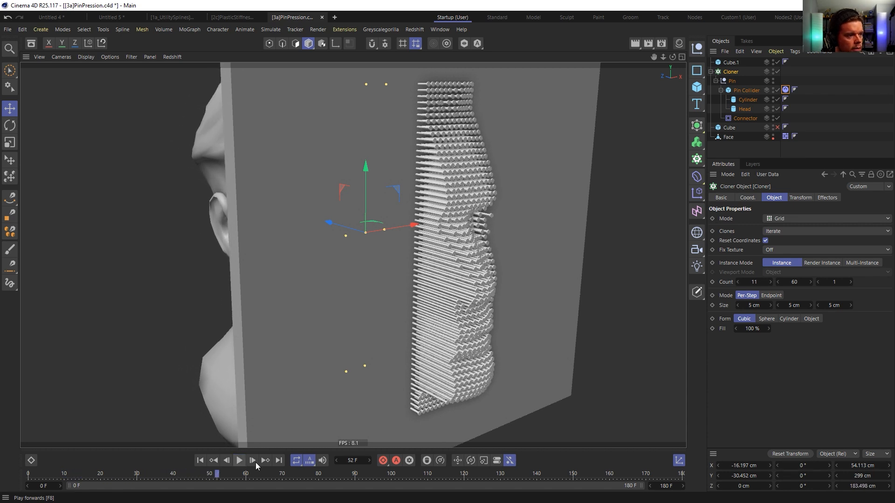
{"action": "left_click", "coordinate": [240, 461]}
{"action": "left_click_drag", "start_coordinate": [456, 288], "coordinate": [471, 262], "text": "alt"}
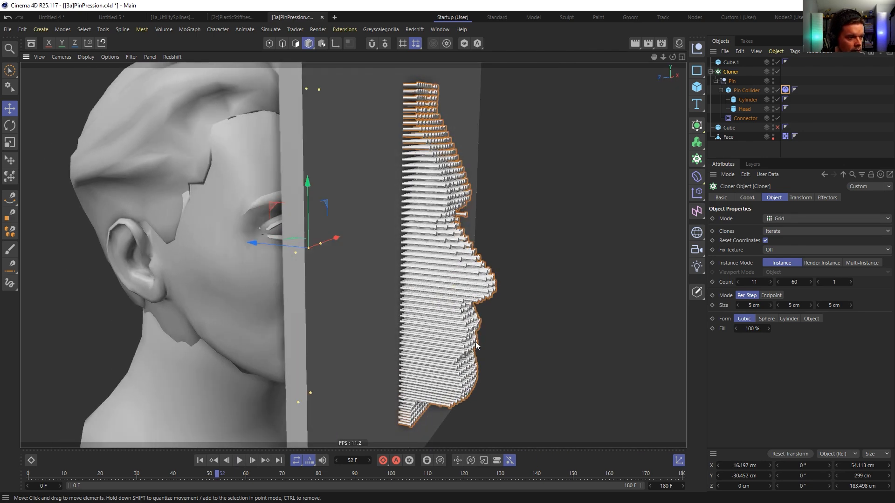
{"action": "left_click_drag", "start_coordinate": [473, 334], "coordinate": [513, 275], "text": "alt"}
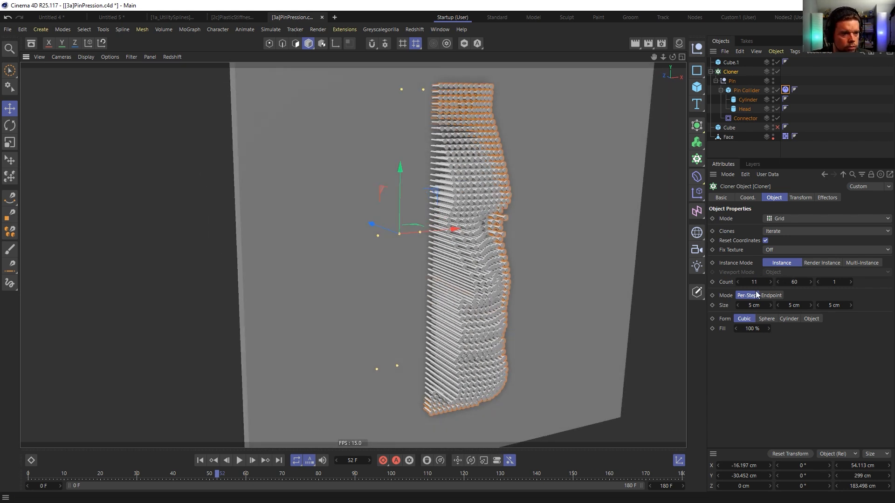
Return the animation to its start and set the project's dynamics to 2 steps per frame
{"action": "left_click", "coordinate": [200, 460]}
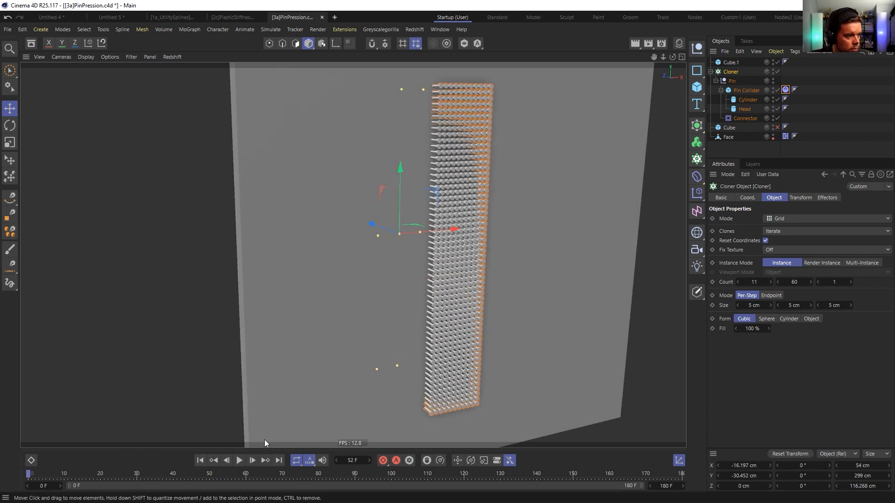
{"action": "key", "text": "ctrl+d"}
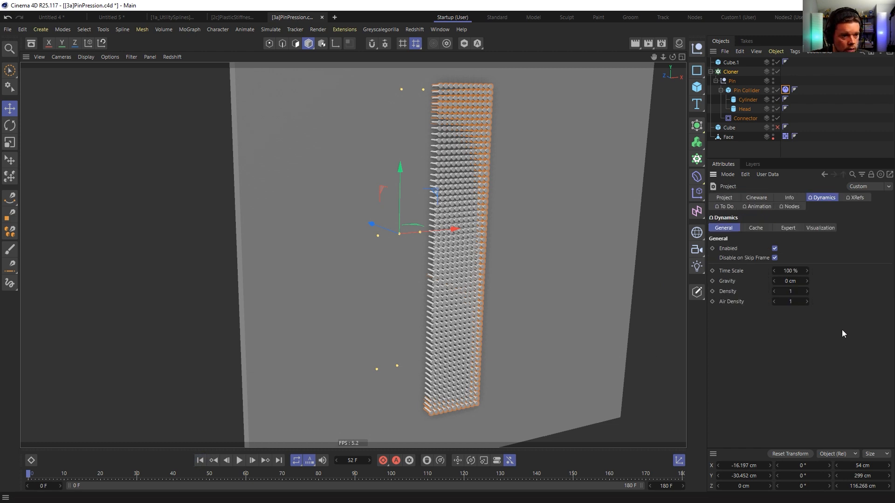
{"action": "left_click", "coordinate": [793, 227]}
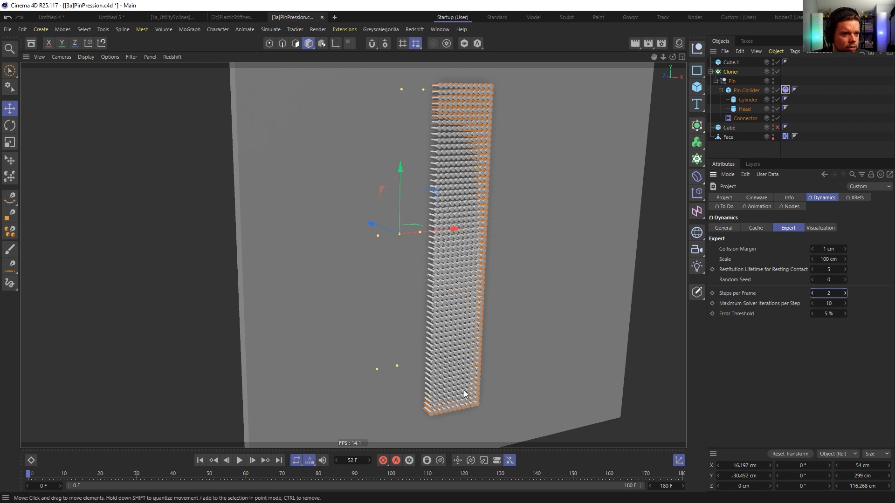
Test the pin strip by running the simulation to about frame 43, and return to the first frame
{"action": "left_click", "coordinate": [240, 461]}
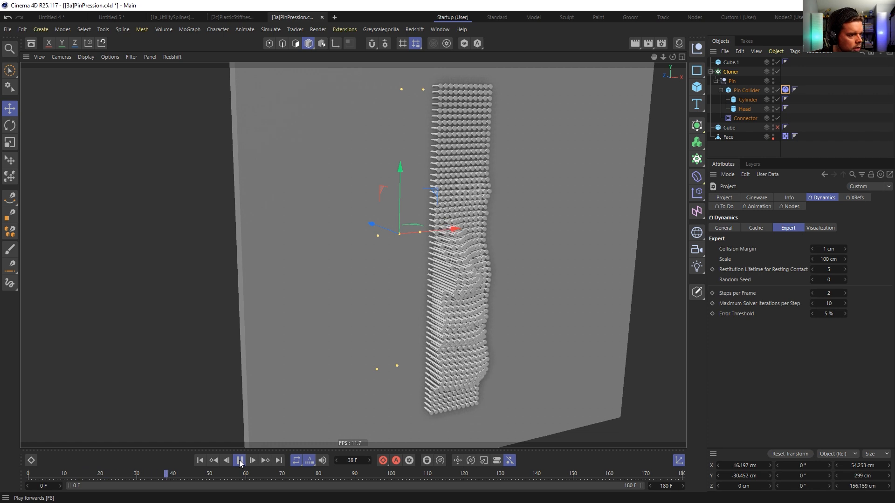
{"action": "left_click", "coordinate": [239, 461]}
{"action": "left_click", "coordinate": [204, 460]}
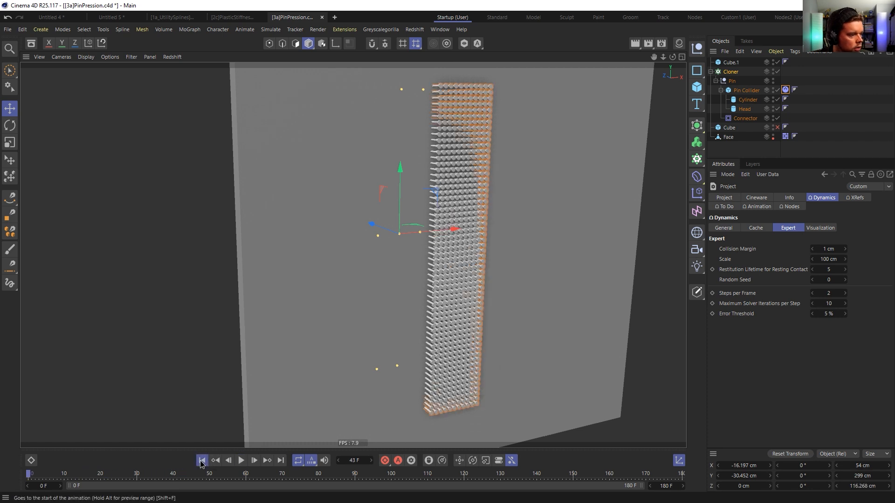
Widen the pin Cloner's grid to a count of 37 by 64 pins
{"action": "left_click", "coordinate": [736, 73]}
{"action": "left_click_drag", "start_coordinate": [469, 208], "coordinate": [583, 233], "text": "alt"}
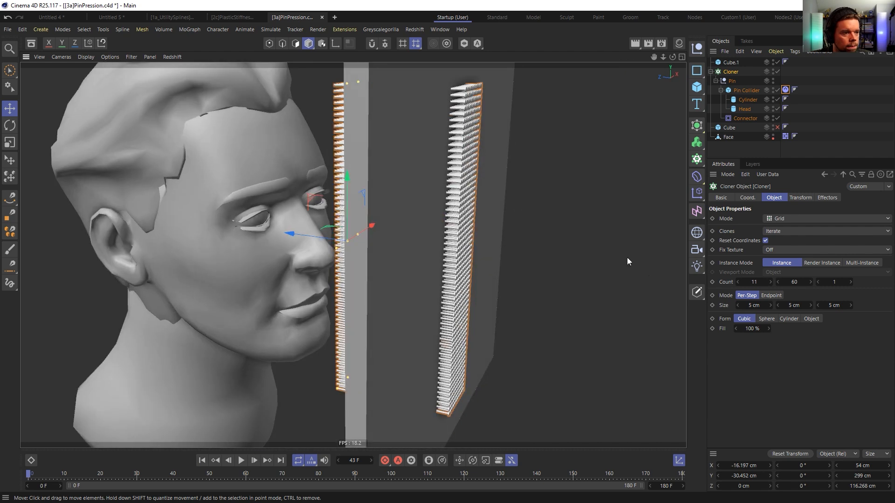
{"action": "left_click_drag", "start_coordinate": [788, 281], "coordinate": [859, 264]}
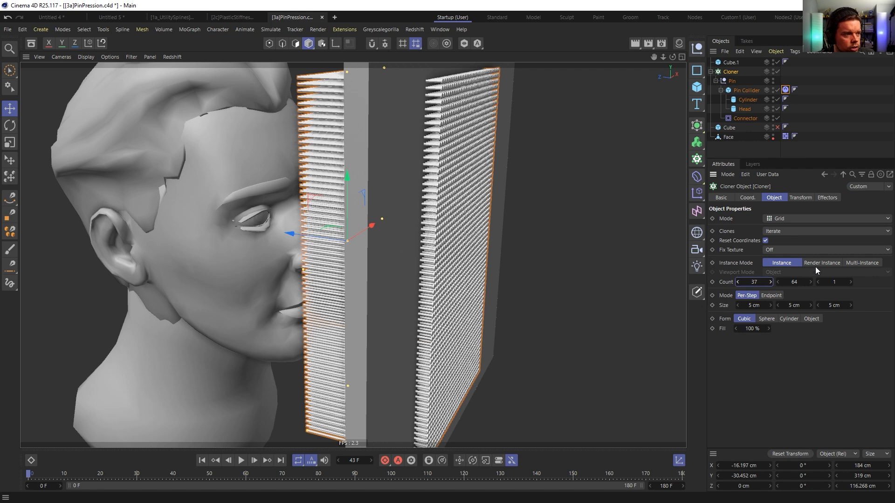
{"action": "left_click_drag", "start_coordinate": [397, 266], "coordinate": [350, 373], "text": "alt"}
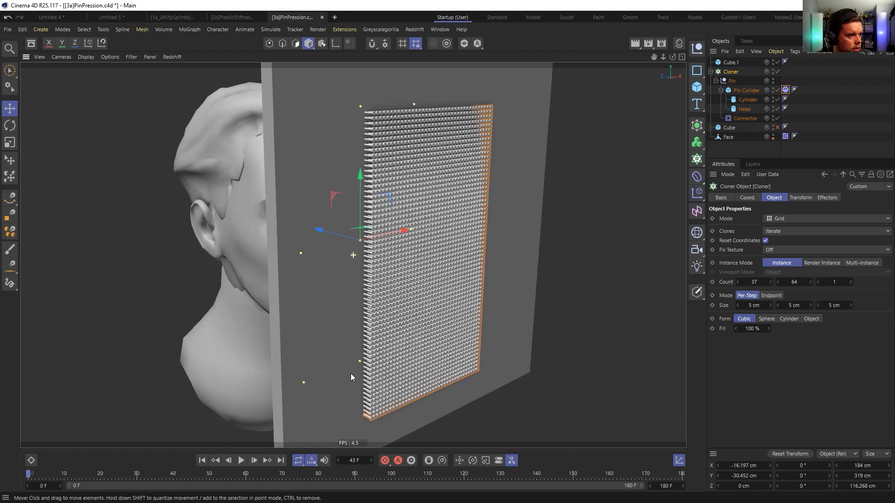
Run the simulation of the full pin grid to frame 59 and inspect the face imprint from both sides of the panel
{"action": "left_click", "coordinate": [243, 461]}
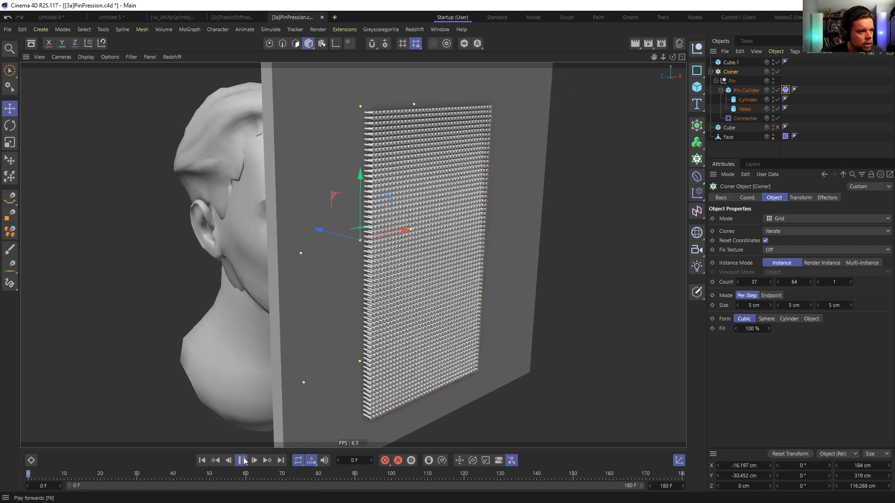
{"action": "left_click", "coordinate": [832, 122]}
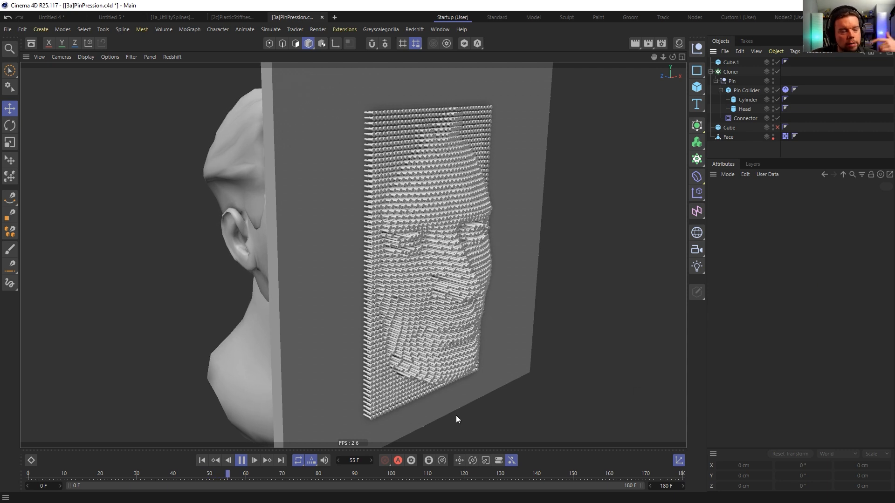
{"action": "left_click", "coordinate": [243, 460]}
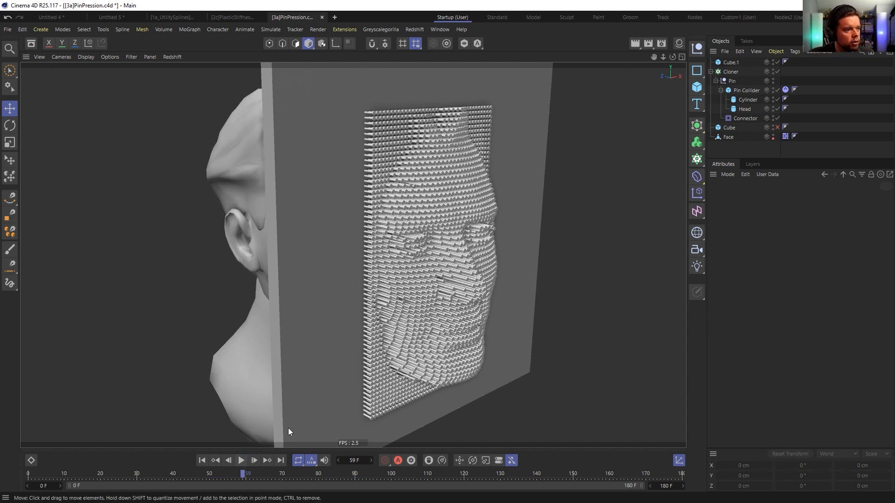
{"action": "left_click_drag", "start_coordinate": [408, 318], "coordinate": [519, 303], "text": "alt"}
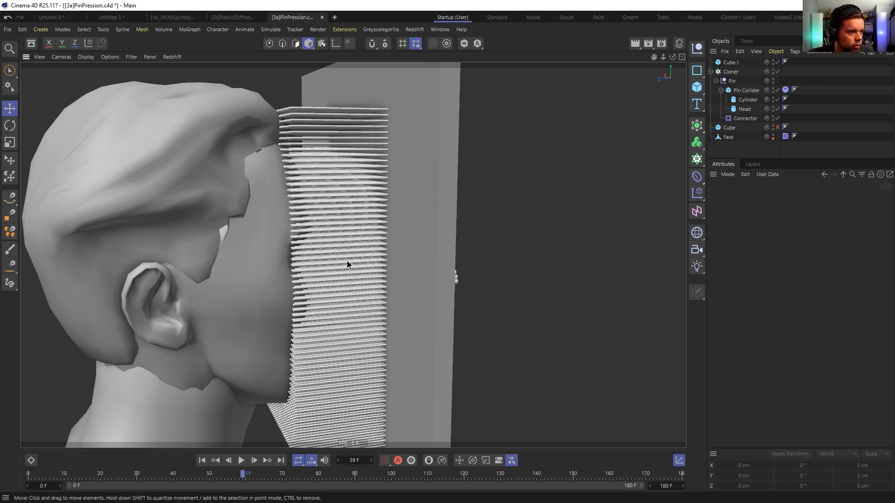
{"action": "left_click_drag", "start_coordinate": [348, 262], "coordinate": [290, 265], "text": "alt"}
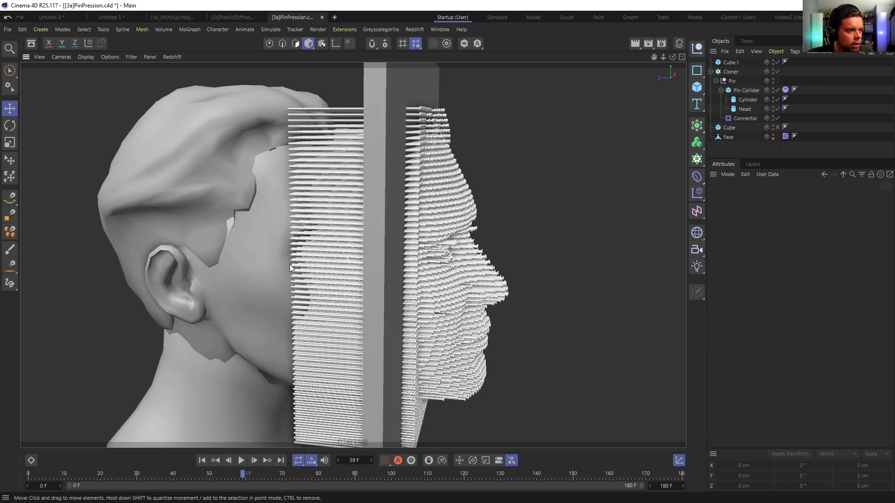